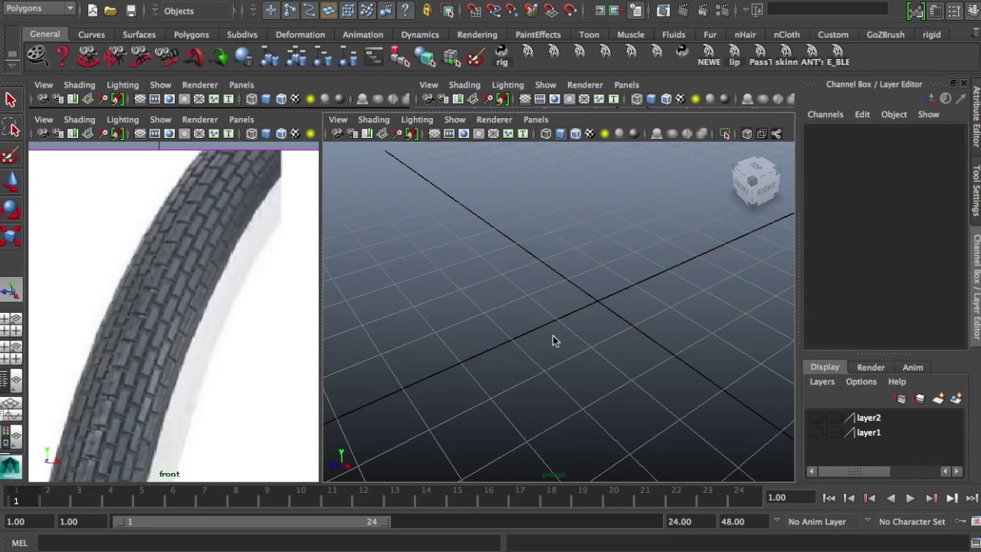
# Step: Create a polygon plane at the centre of the grid
pyautogui.press('space')
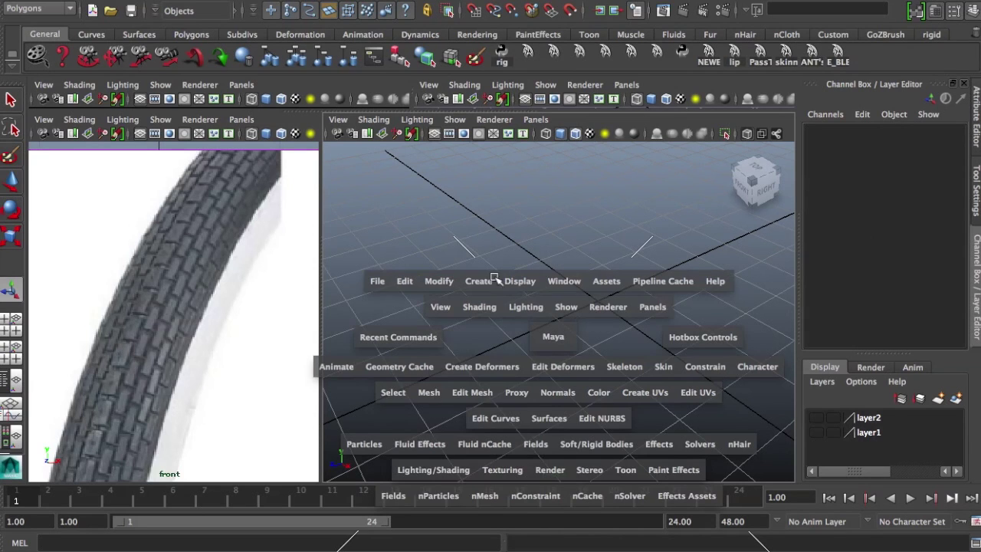
pyautogui.click(481, 282)
pyautogui.moveTo(582, 12)
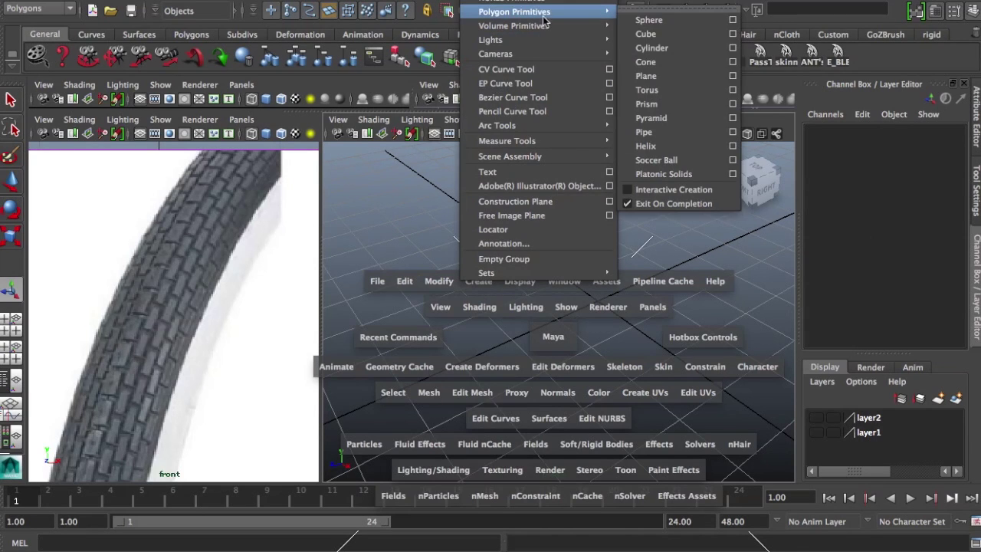
pyautogui.click(680, 75)
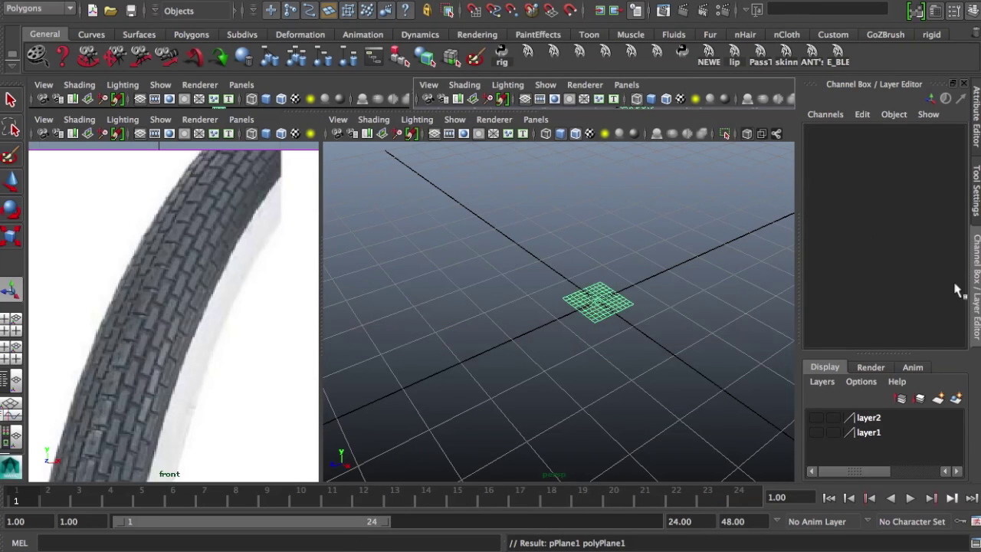
# Step: Set the plane's width and height subdivisions to 1
pyautogui.click(975, 297)
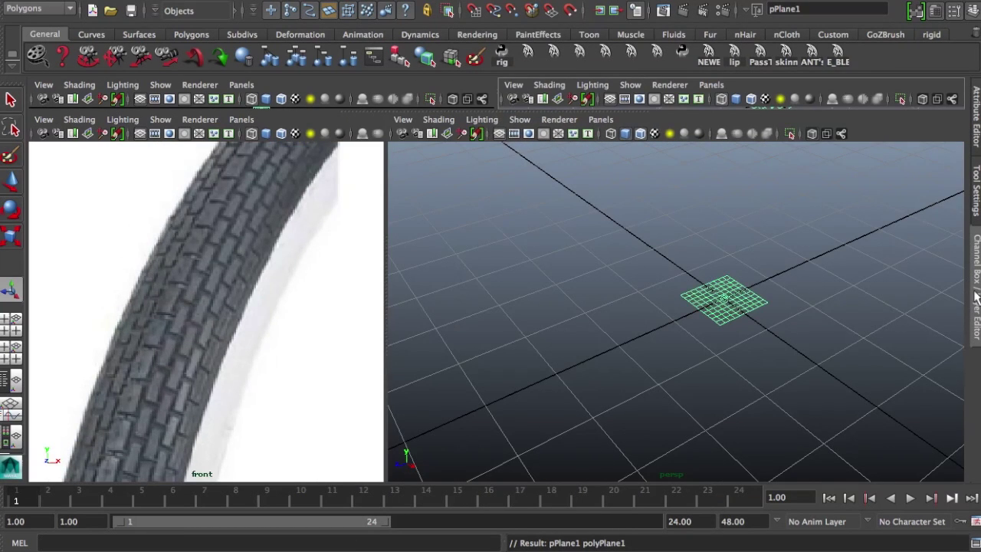
pyautogui.hotkey('ctrl', 'shift', 'a')
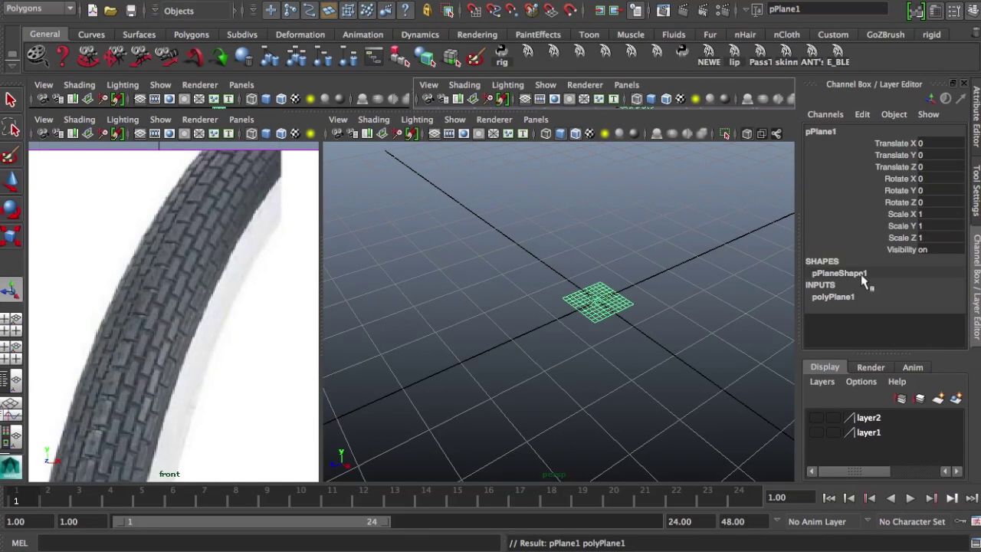
pyautogui.click(874, 296)
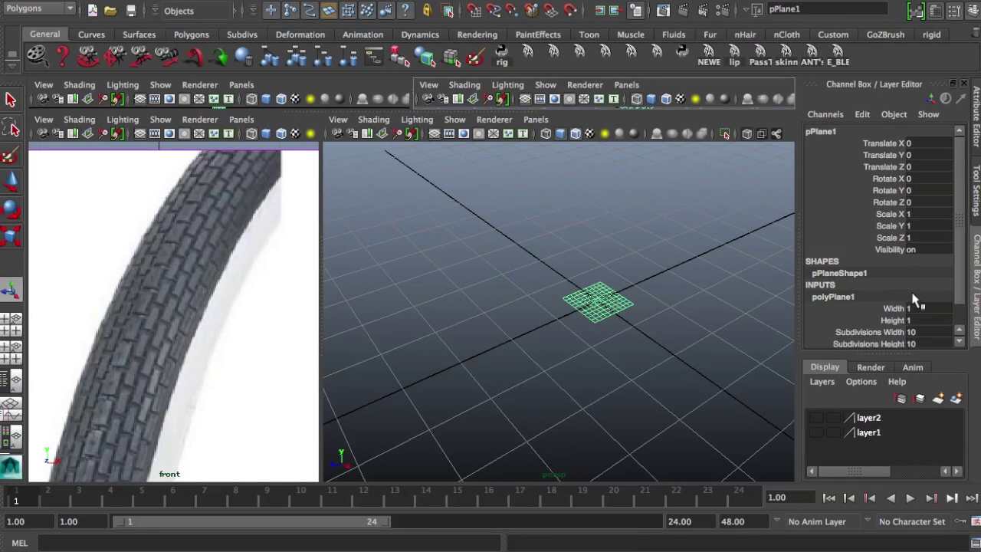
pyautogui.moveTo(918, 332); pyautogui.dragTo(912, 342)
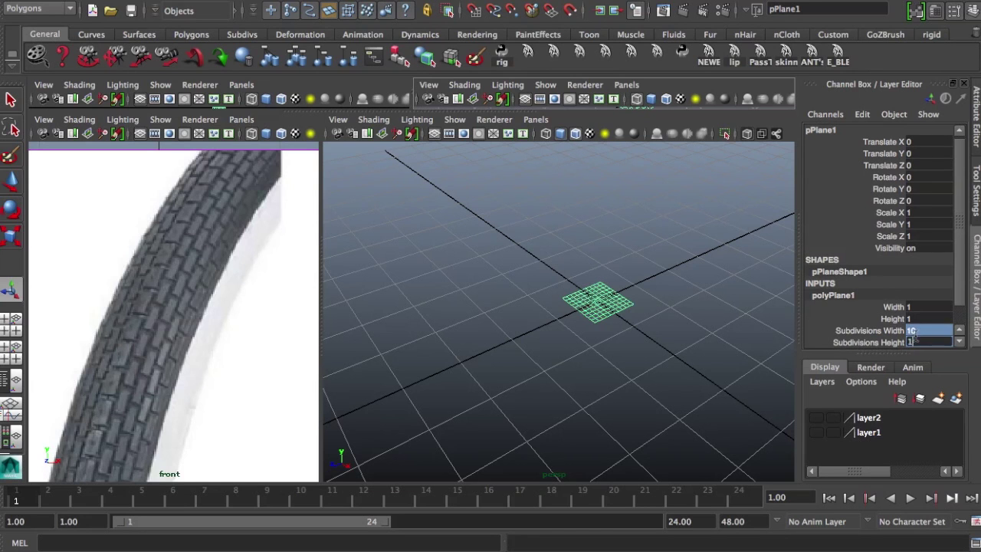
pyautogui.write('1')
pyautogui.press('Return')
# Step: Create a polygon cube at the origin
pyautogui.press('space')
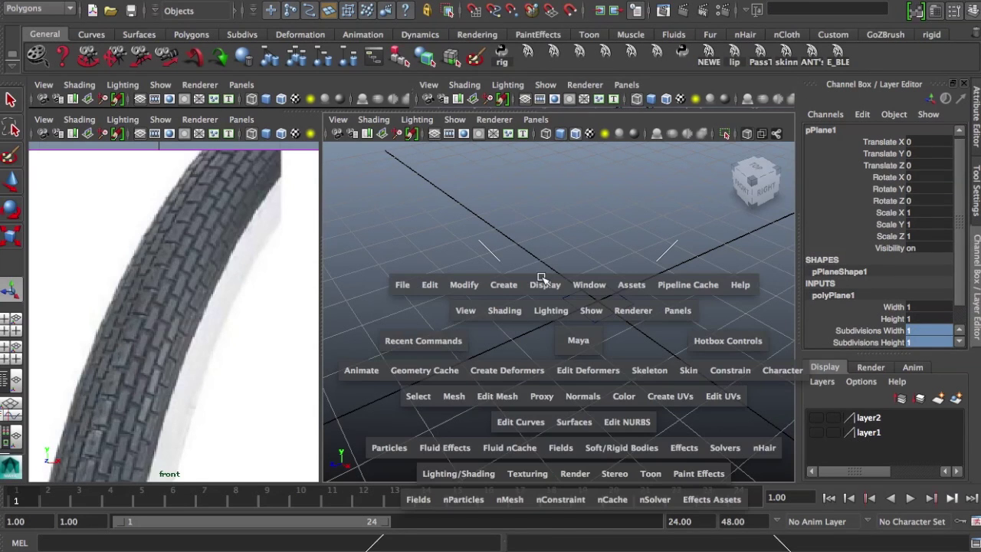
pyautogui.click(504, 284)
pyautogui.moveTo(550, 12)
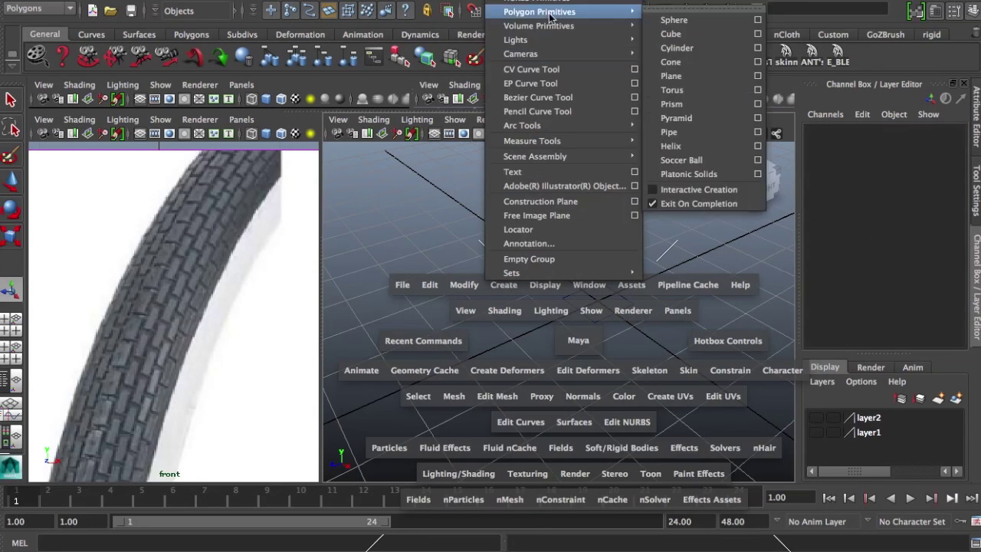
pyautogui.click(689, 37)
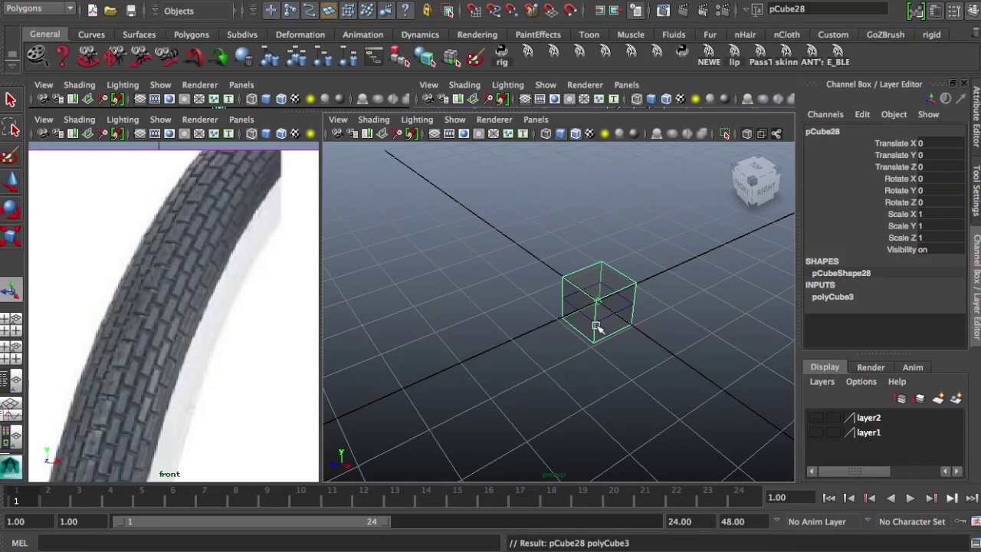
# Step: Snap the cube's pivot to its lower front corner, then raise the cube 0.5 in Y so that corner meets the plane's corner
pyautogui.press('w')
pyautogui.press('d')
pyautogui.press('v')
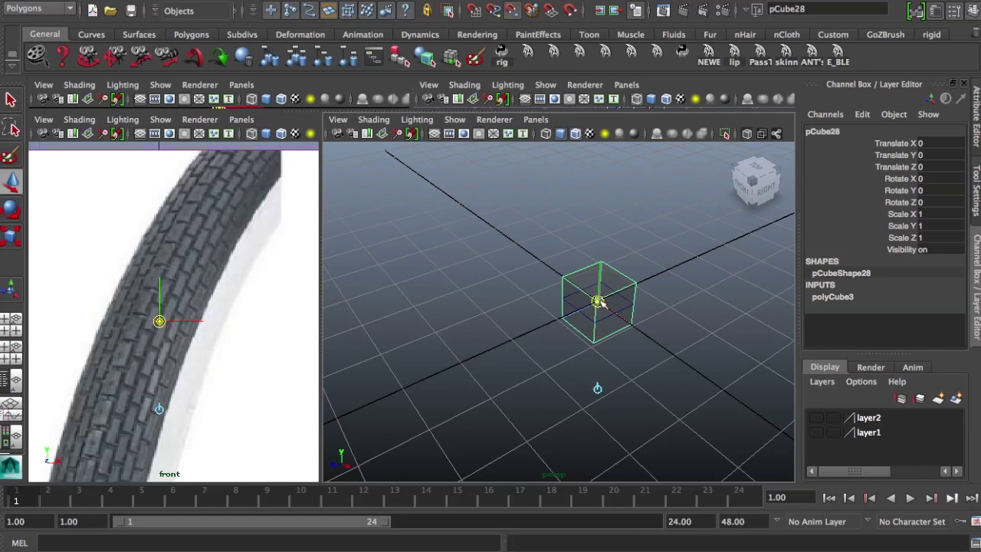
pyautogui.moveTo(598, 300); pyautogui.dragTo(595, 343)
pyautogui.press('x')
pyautogui.moveTo(596, 305); pyautogui.dragTo(602, 306)
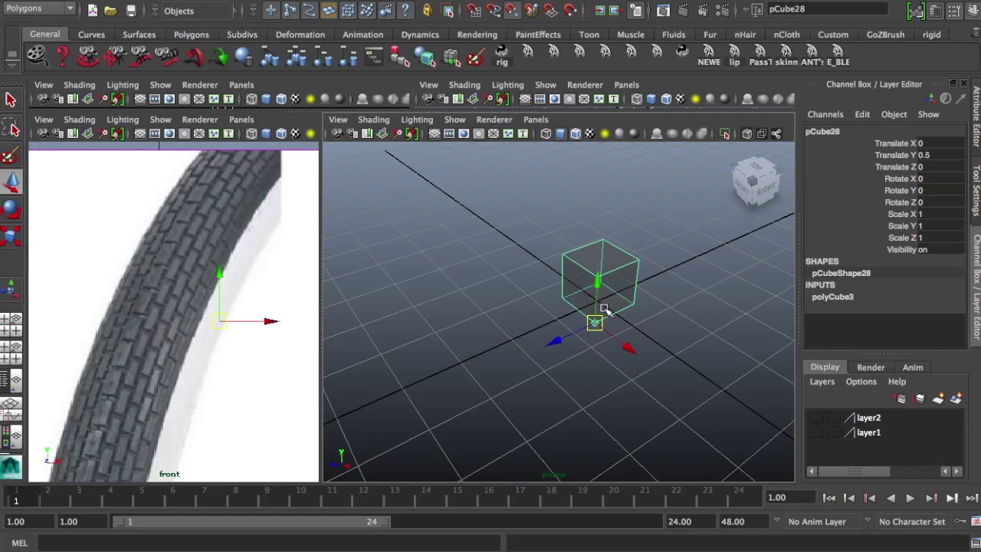
# Step: Scale the cube into a low, narrow block, about 1.03 in X, 0.32 in Y and 0.42 in Z
pyautogui.press('r')
pyautogui.moveTo(546, 349); pyautogui.dragTo(574, 332)
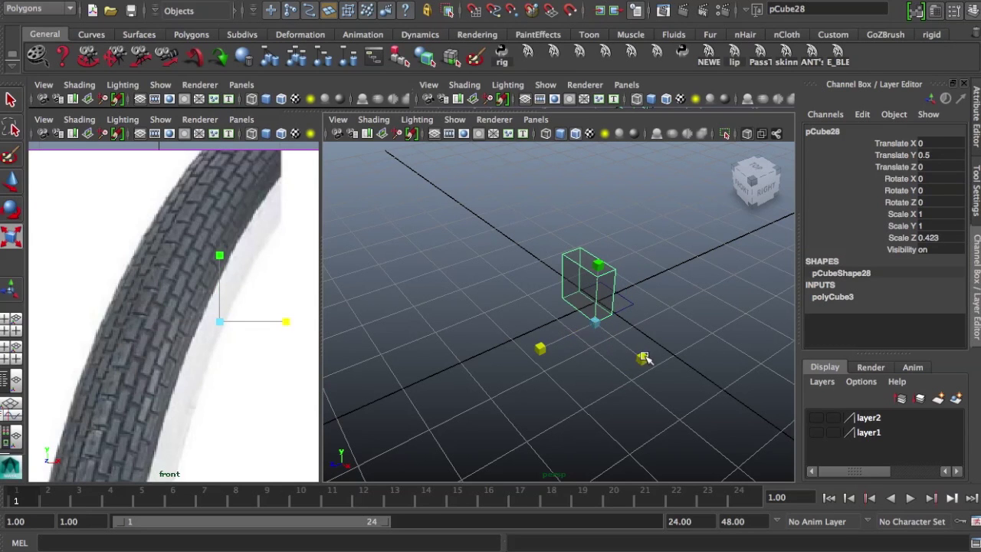
pyautogui.moveTo(643, 358); pyautogui.dragTo(628, 328)
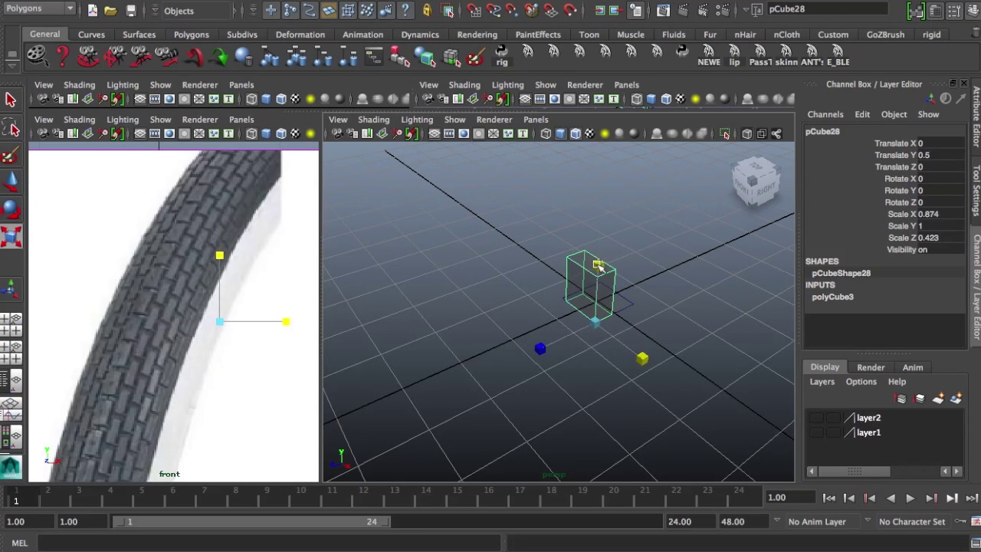
pyautogui.moveTo(598, 266); pyautogui.dragTo(599, 338)
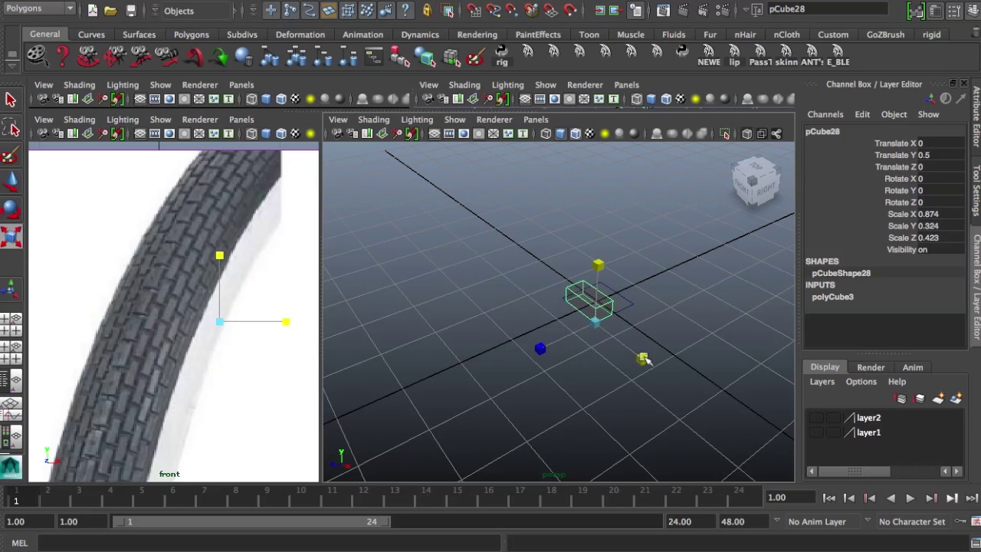
pyautogui.moveTo(644, 360); pyautogui.dragTo(640, 381)
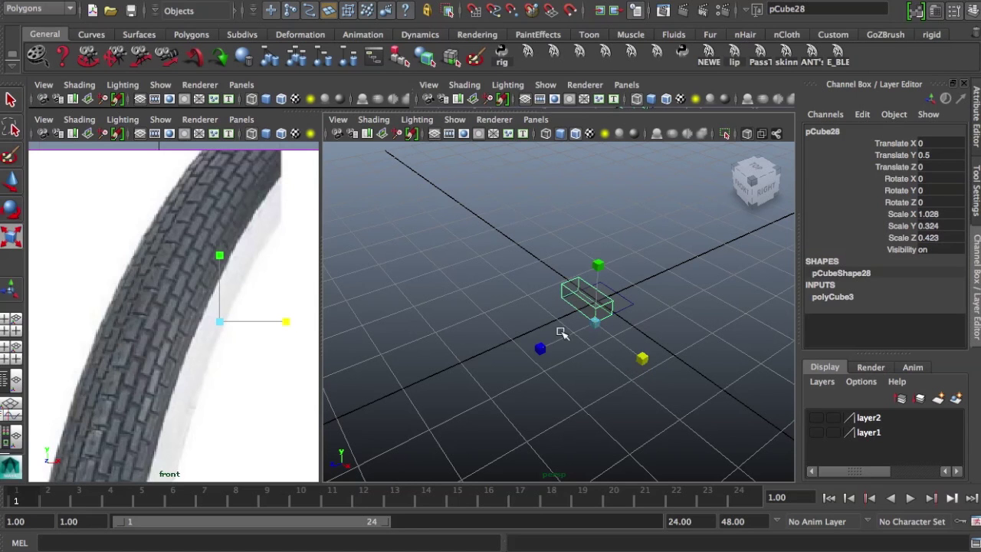
# Step: Narrow and shorten the block to a scale of about 0.85 in X and 0.30 in Z
pyautogui.moveTo(561, 333)
pyautogui.keyDown('alt'); pyautogui.mouseDown()
pyautogui.moveTo(734, 357)
pyautogui.moveTo(562, 345)
pyautogui.mouseUp(); pyautogui.keyUp('alt')
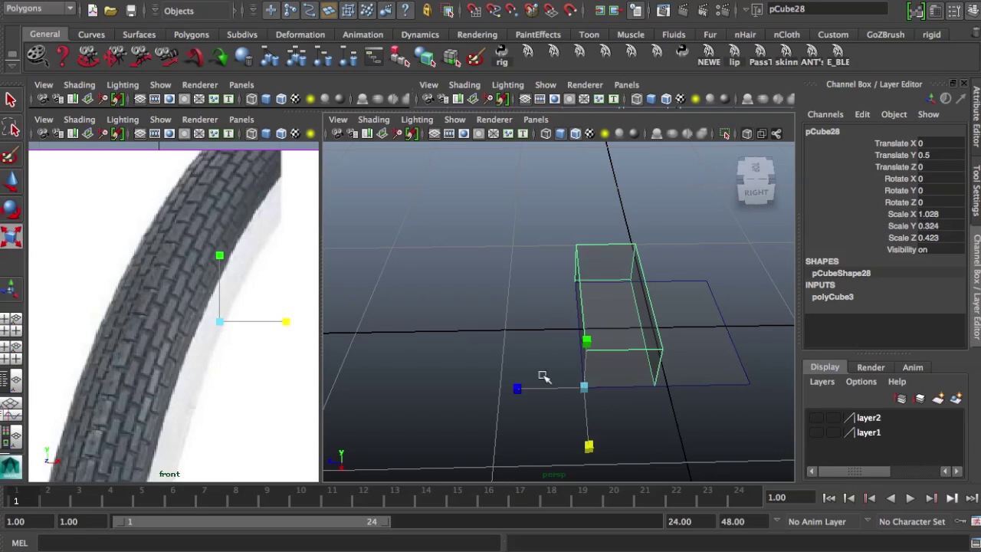
pyautogui.moveTo(520, 388); pyautogui.dragTo(537, 392)
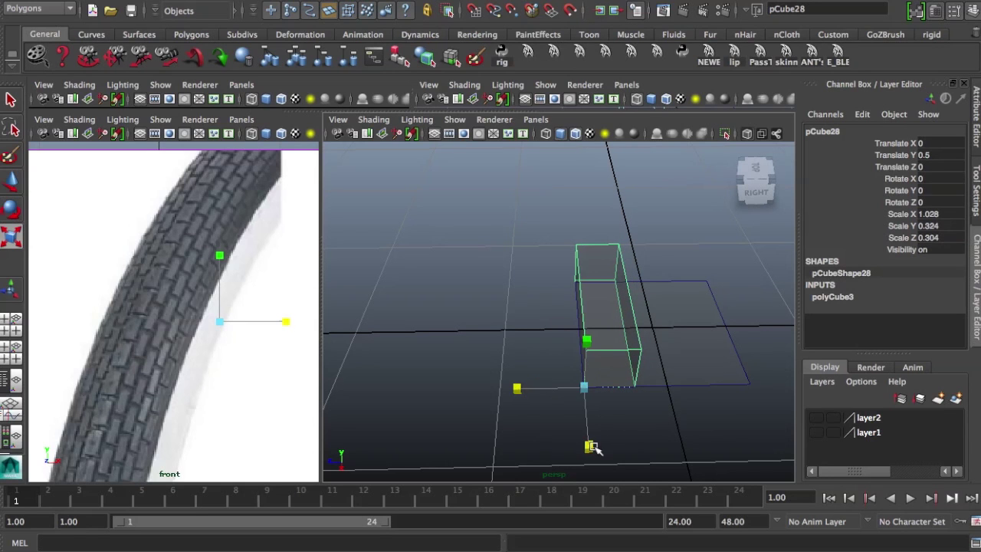
pyautogui.moveTo(592, 449); pyautogui.dragTo(591, 443)
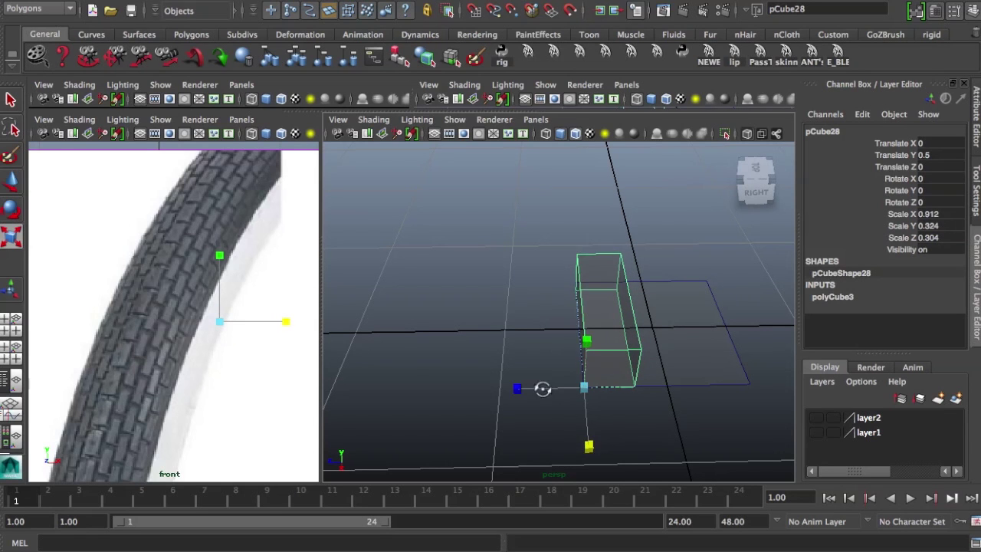
pyautogui.keyDown('alt'); pyautogui.moveTo(541, 389); pyautogui.dragTo(609, 408); pyautogui.keyUp('alt')
pyautogui.moveTo(736, 404); pyautogui.dragTo(729, 401)
pyautogui.keyDown('alt'); pyautogui.moveTo(602, 376); pyautogui.dragTo(503, 350); pyautogui.keyUp('alt')
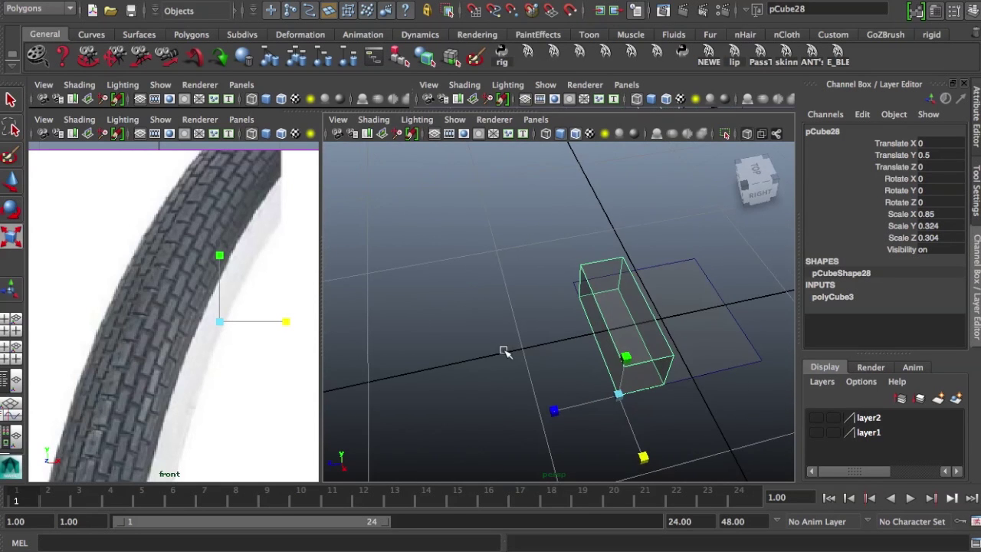
# Step: Duplicate the block to about -0.958 in X, leaving a small gap, and repeat the offset duplicate to get a row of three blocks
pyautogui.press('w')
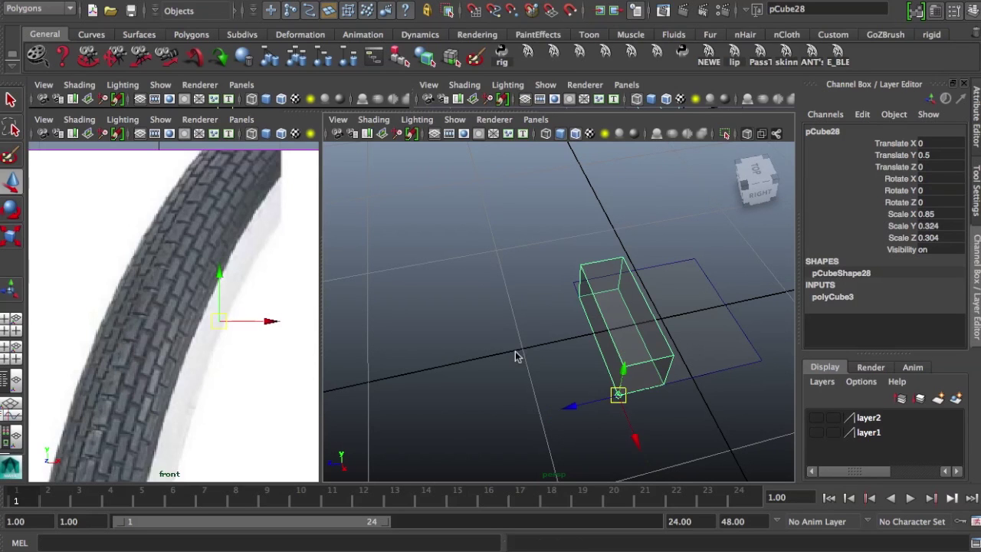
pyautogui.hotkey('ctrl', 'd')
pyautogui.moveTo(635, 437); pyautogui.dragTo(602, 254)
pyautogui.moveTo(597, 339); pyautogui.dragTo(687, 378)
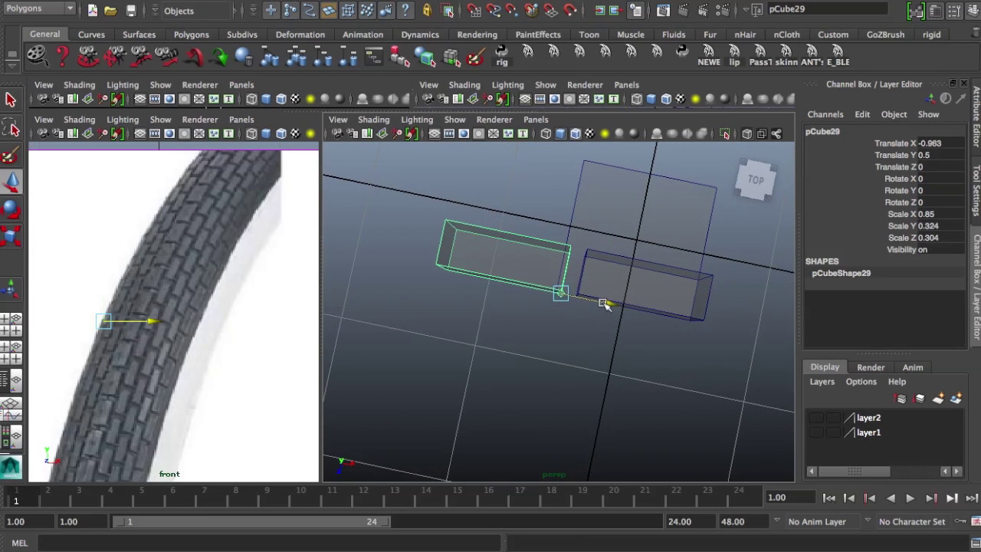
pyautogui.moveTo(605, 305); pyautogui.dragTo(618, 309)
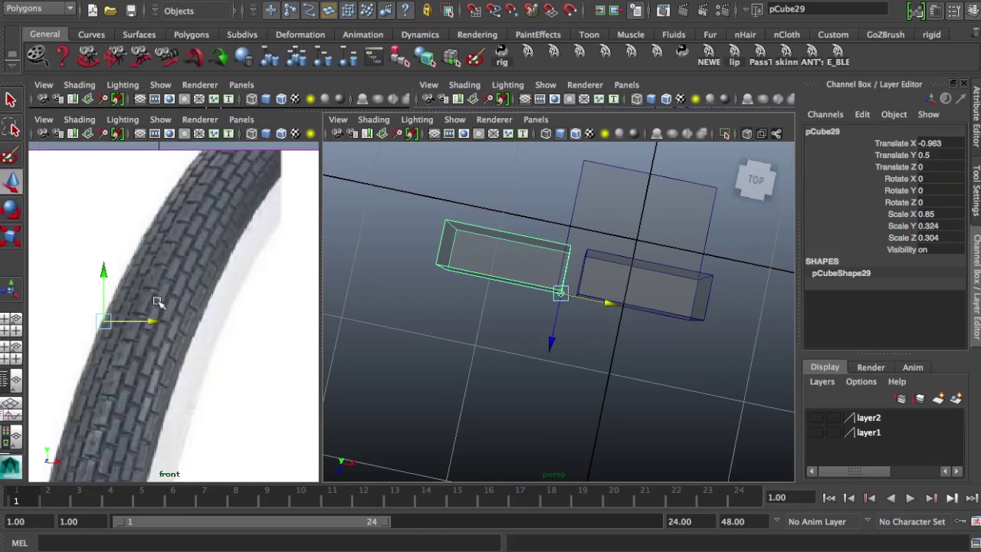
pyautogui.moveTo(595, 301); pyautogui.dragTo(616, 321)
pyautogui.hotkey('shift', 'd')
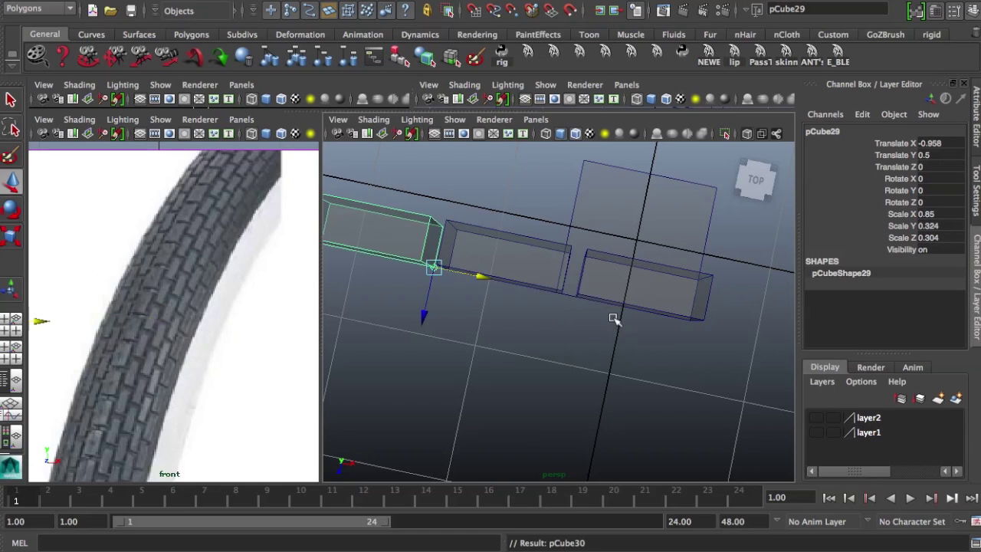
# Step: Duplicate the row of three blocks, offset the copy about -0.382 in Z, and repeat the offset duplicate to make a third row
pyautogui.keyDown('alt'); pyautogui.moveTo(521, 324); pyautogui.dragTo(613, 276); pyautogui.keyUp('alt')
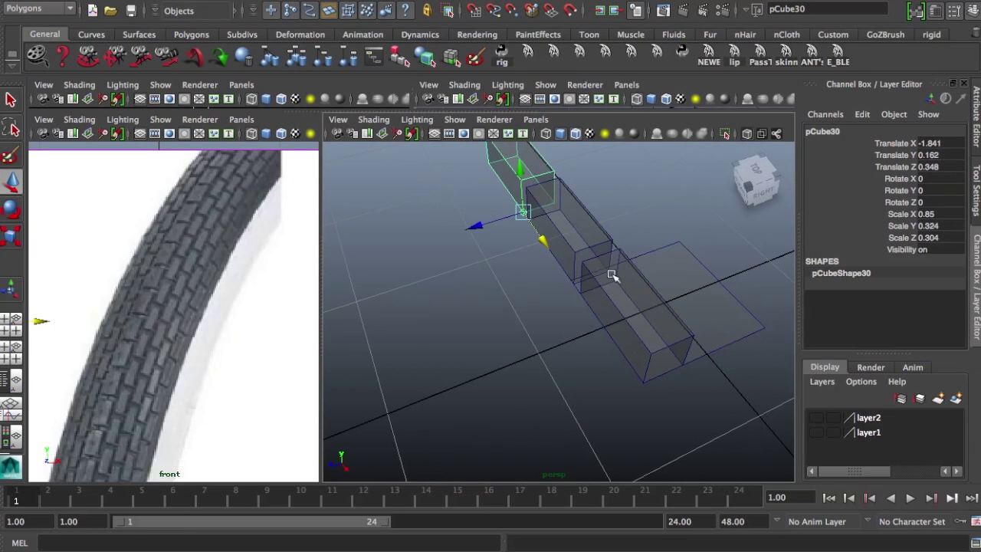
pyautogui.click(568, 240)
pyautogui.click(602, 291)
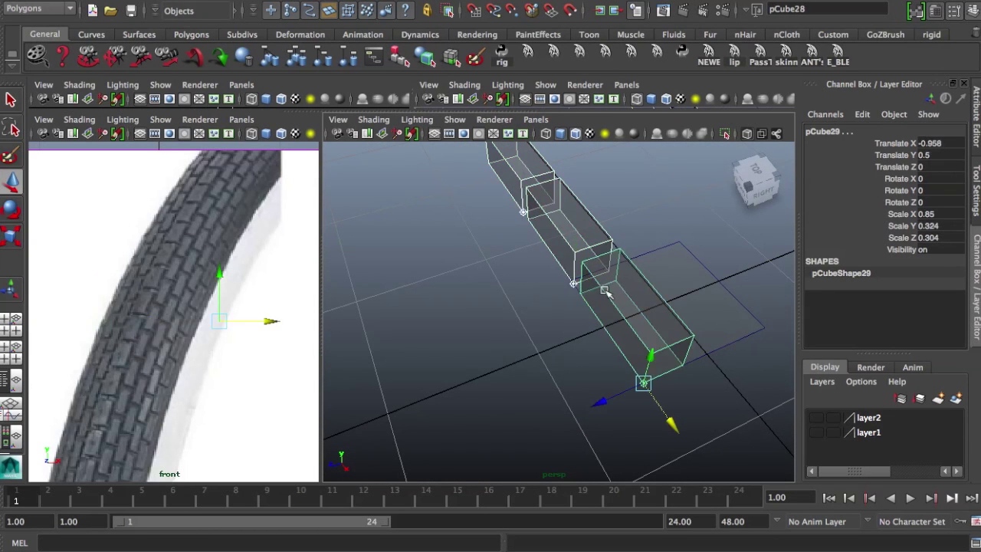
pyautogui.hotkey('ctrl', 'd')
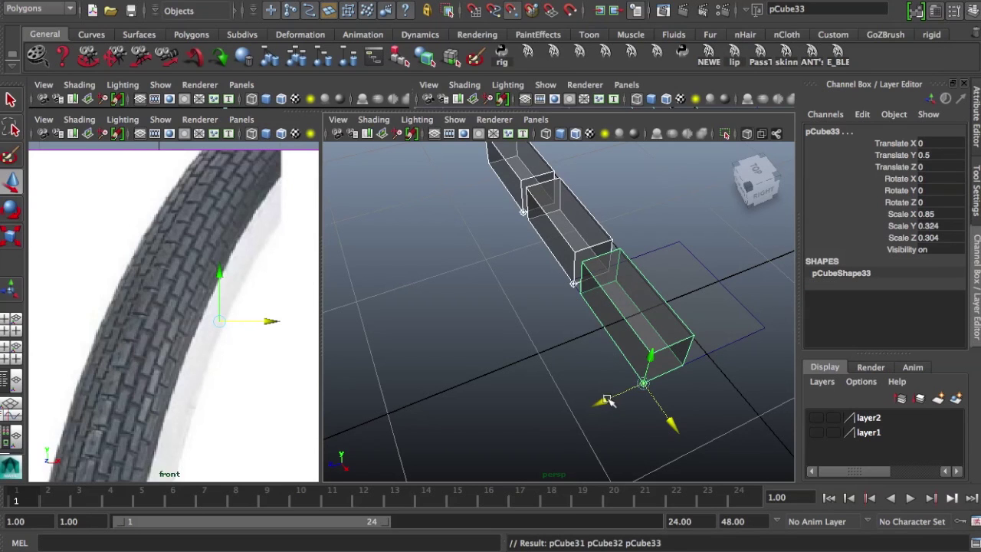
pyautogui.click(646, 383)
pyautogui.moveTo(647, 382); pyautogui.dragTo(705, 358)
pyautogui.moveTo(646, 383); pyautogui.dragTo(596, 287)
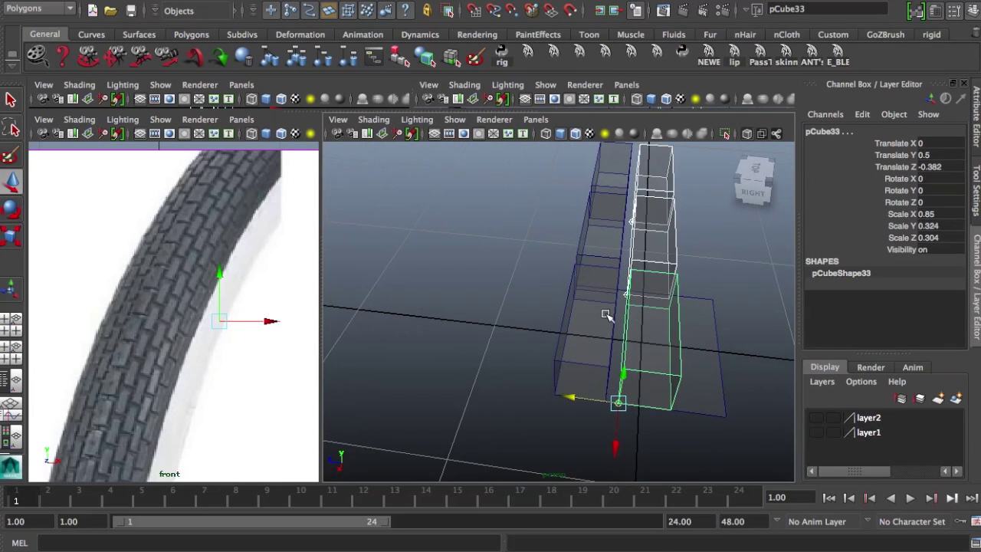
pyautogui.hotkey('shift', 'd')
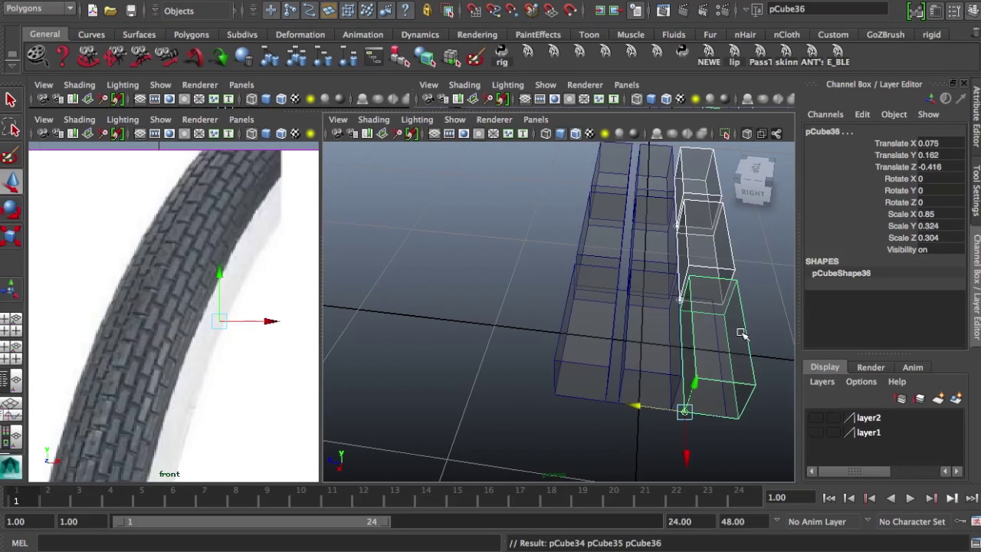
pyautogui.keyDown('alt'); pyautogui.moveTo(660, 360); pyautogui.dragTo(657, 280); pyautogui.keyUp('alt')
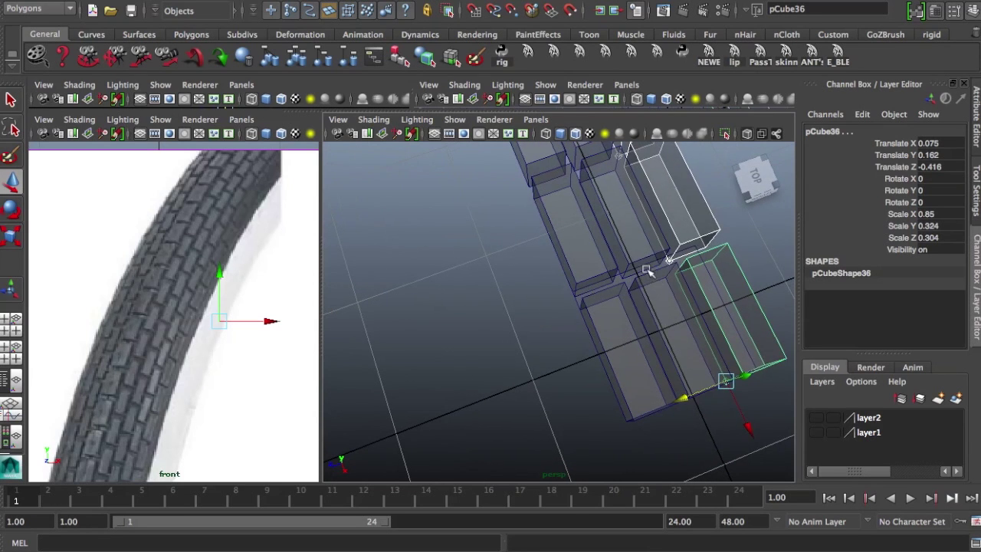
pyautogui.click(634, 253)
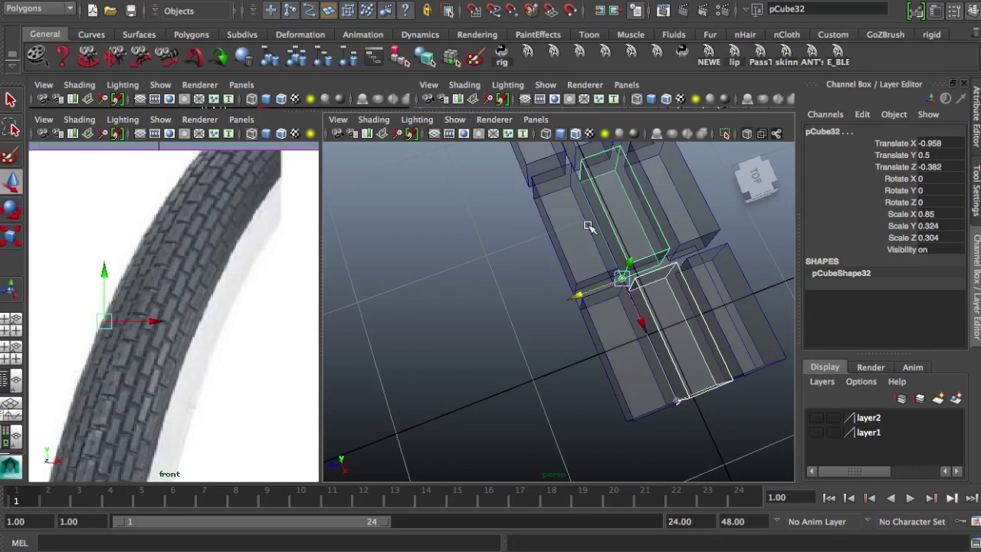
pyautogui.keyDown('alt'); pyautogui.moveTo(589, 225); pyautogui.dragTo(611, 323, button='middle'); pyautogui.keyUp('alt')
pyautogui.keyDown('shift'); pyautogui.click(606, 246); pyautogui.keyUp('shift')
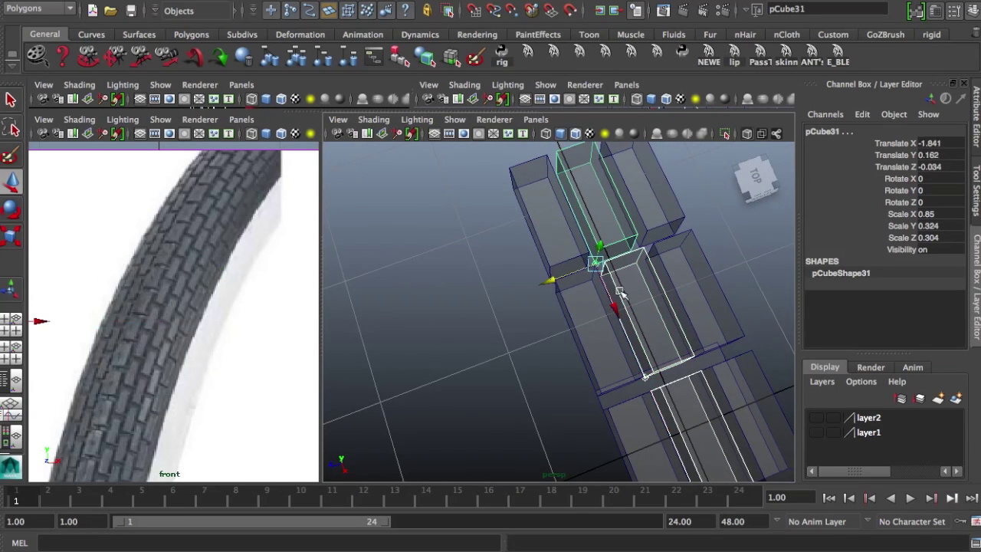
# Step: Set the Insert Edge Loop Tool to multiple edge loops with 1 loop and split the three blocks at the far end across their middle
pyautogui.click(487, 0)
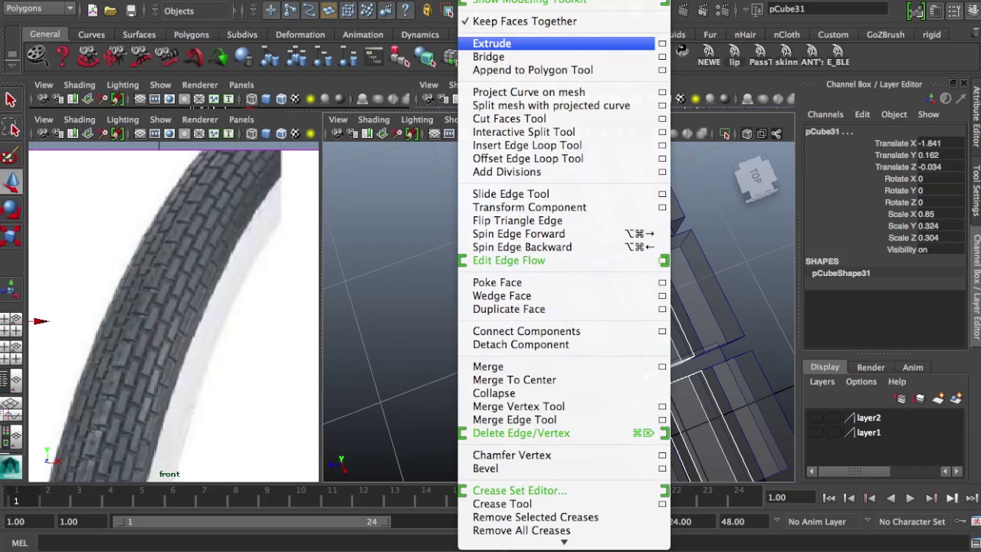
pyautogui.click(648, 146)
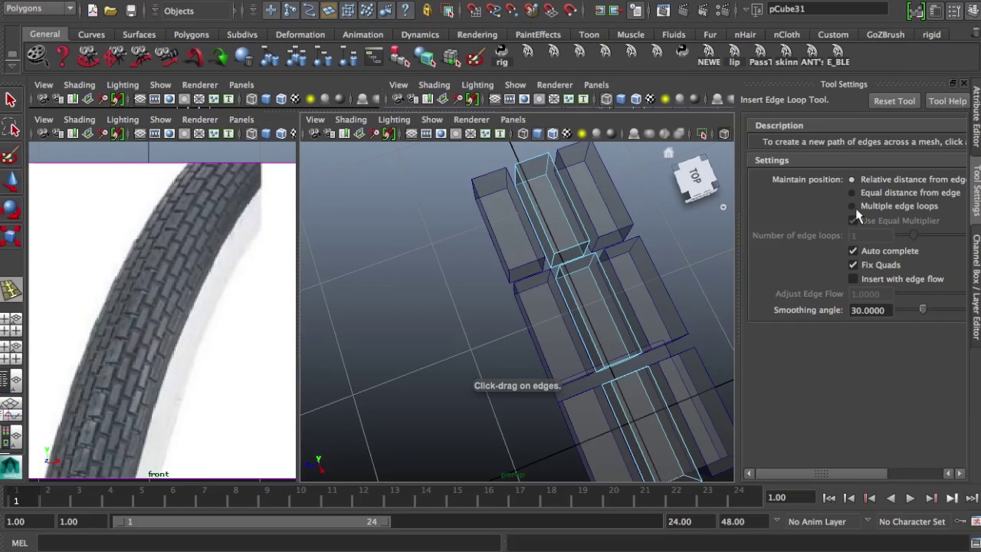
pyautogui.click(852, 207)
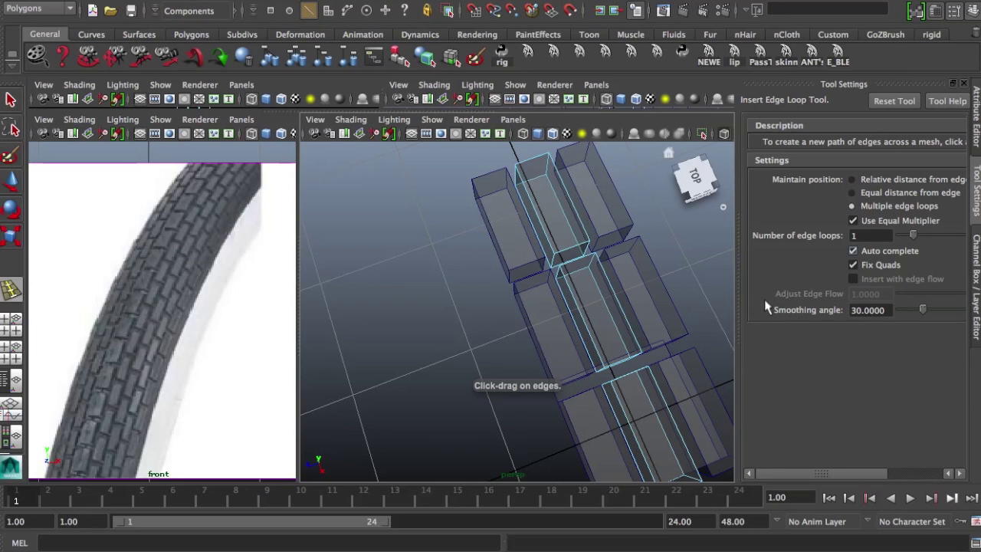
pyautogui.click(497, 236)
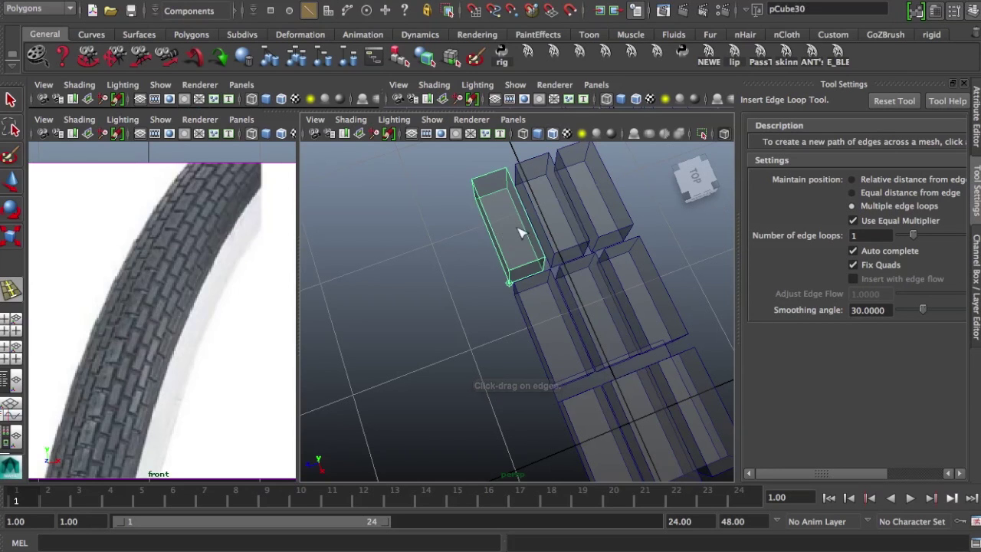
pyautogui.click(492, 229)
pyautogui.click(543, 224)
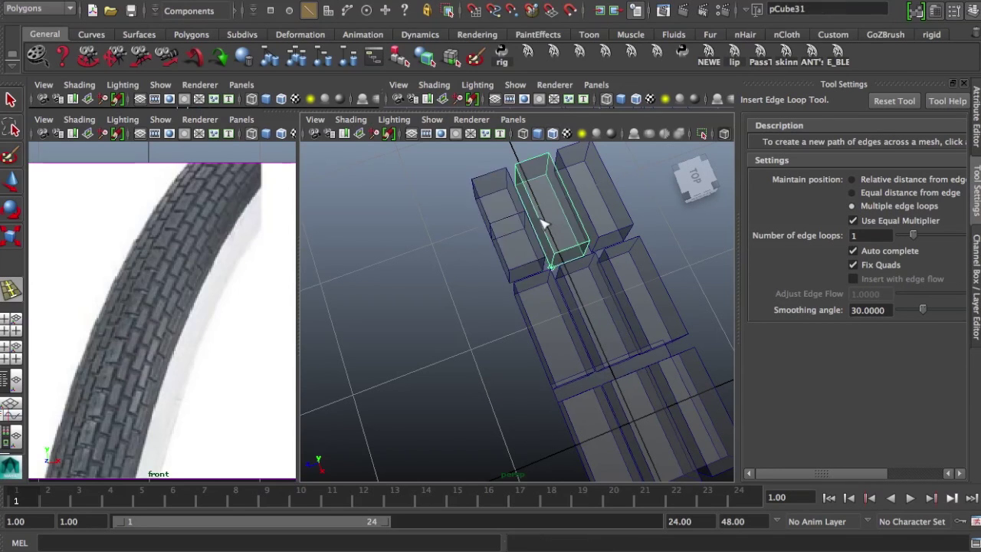
pyautogui.click(543, 221)
pyautogui.click(584, 204)
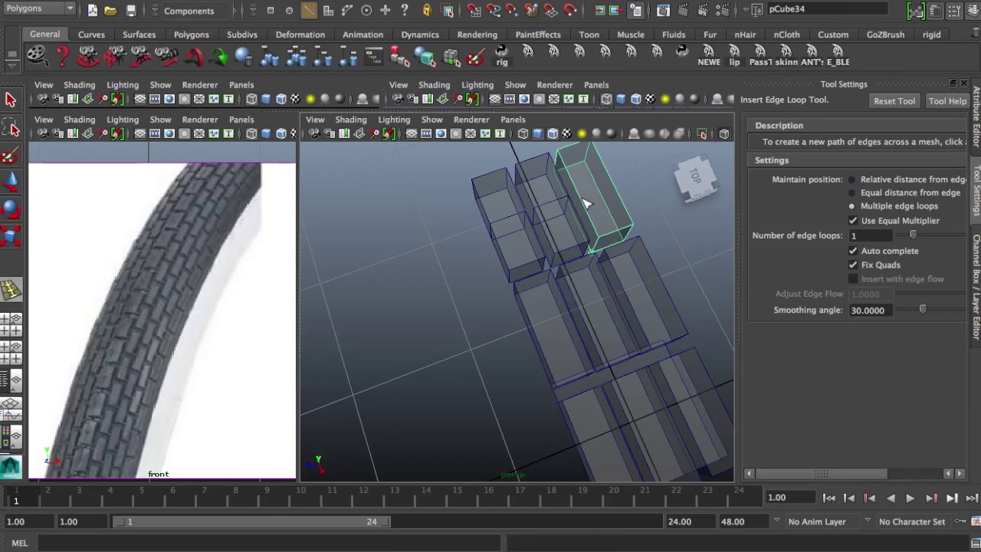
pyautogui.click(584, 203)
# Step: Insert a centred edge loop across each of the three blocks in the middle of the rows' length
pyautogui.click(636, 305)
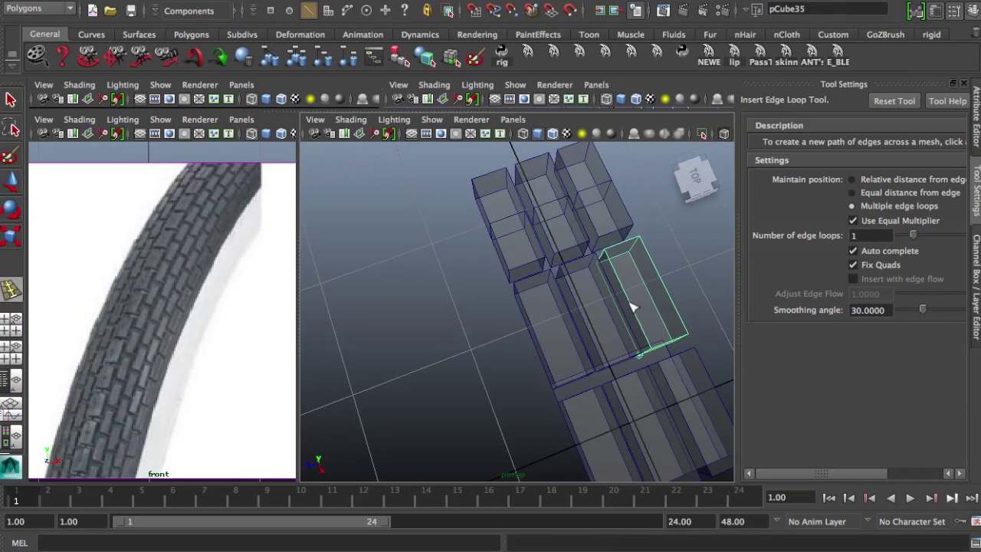
pyautogui.click(623, 311)
pyautogui.click(590, 319)
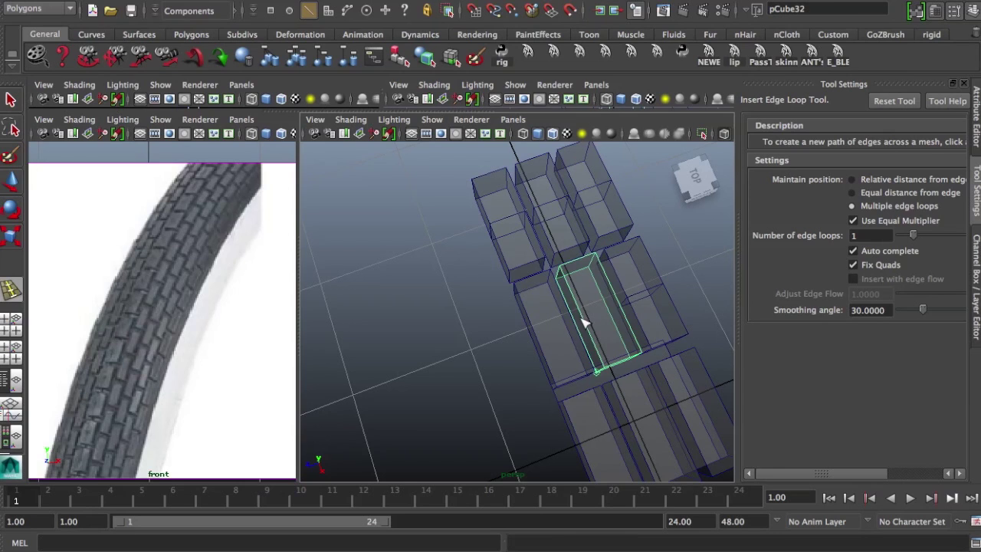
pyautogui.click(584, 320)
pyautogui.click(577, 331)
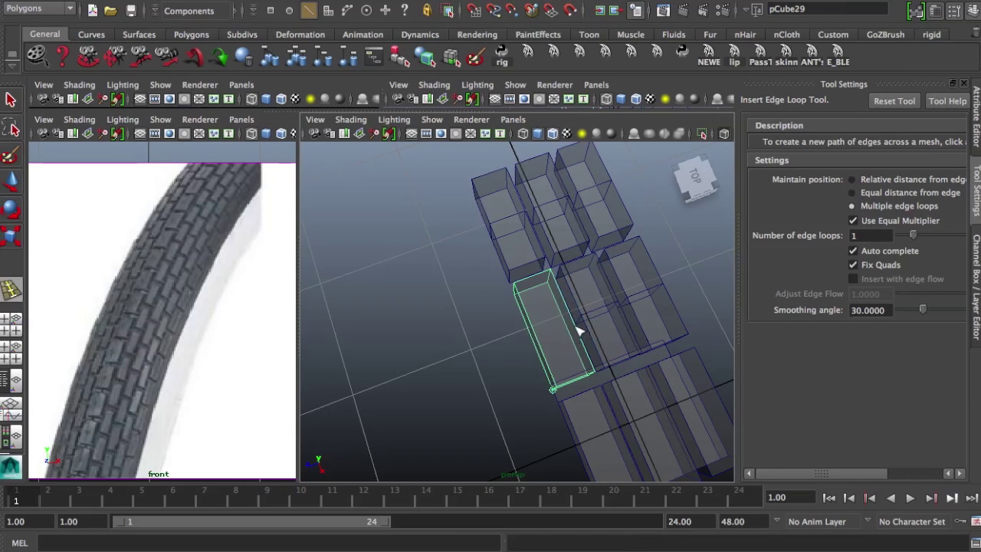
pyautogui.click(578, 331)
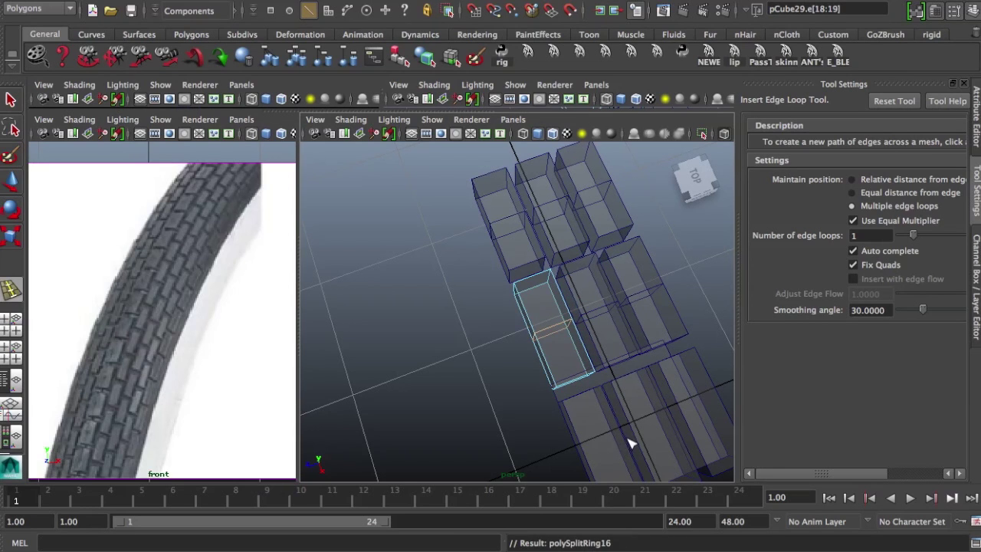
# Step: Insert a centred edge loop across each of the three blocks over the plane, completing the set of nine
pyautogui.click(628, 443)
pyautogui.click(627, 446)
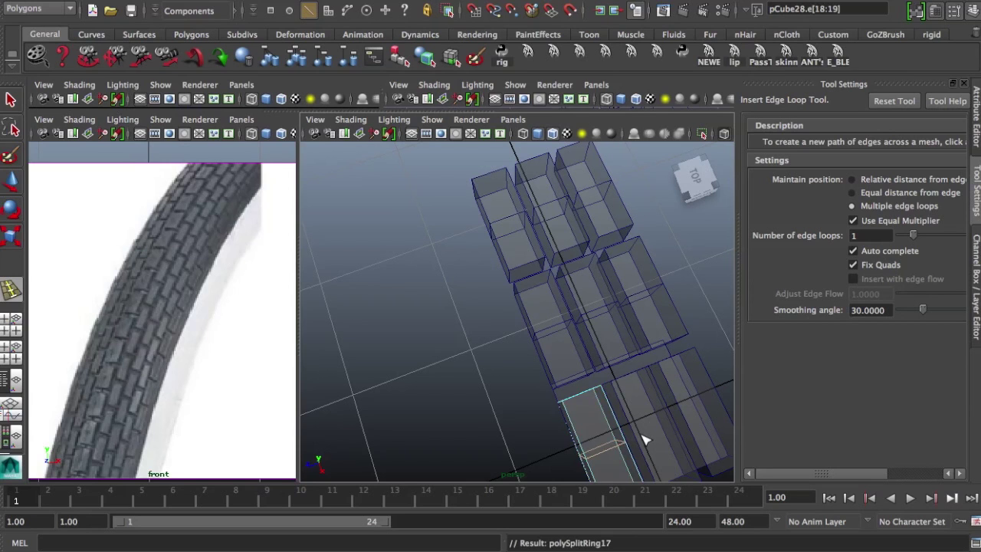
pyautogui.click(643, 441)
pyautogui.click(640, 443)
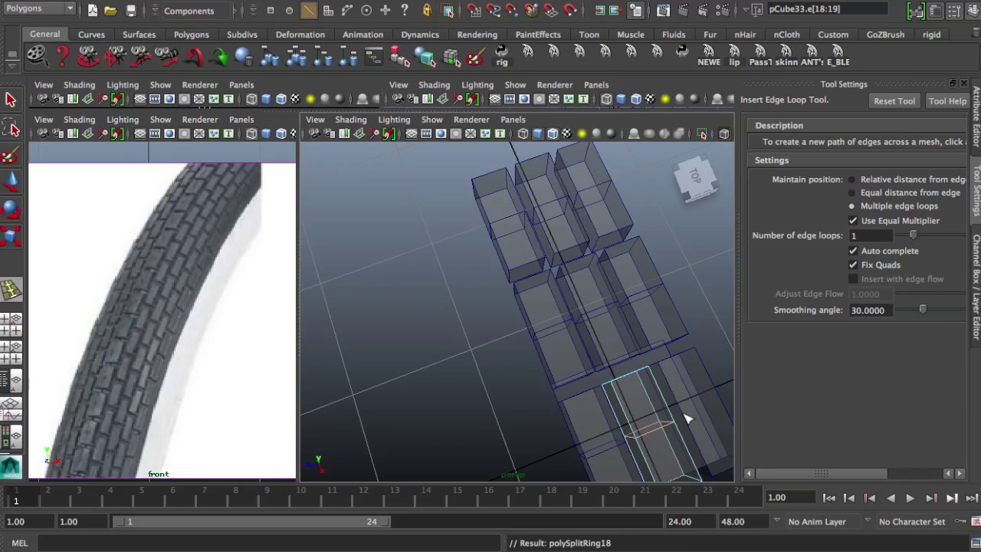
pyautogui.click(687, 414)
pyautogui.click(691, 408)
pyautogui.click(567, 418)
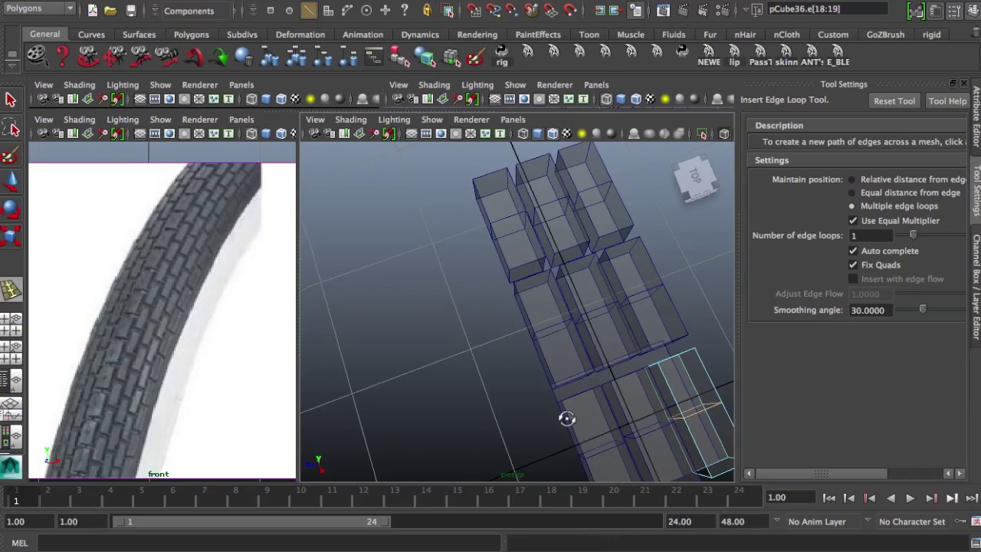
pyautogui.keyDown('alt'); pyautogui.moveTo(566, 419); pyautogui.dragTo(450, 401); pyautogui.keyUp('alt')
pyautogui.press('q')
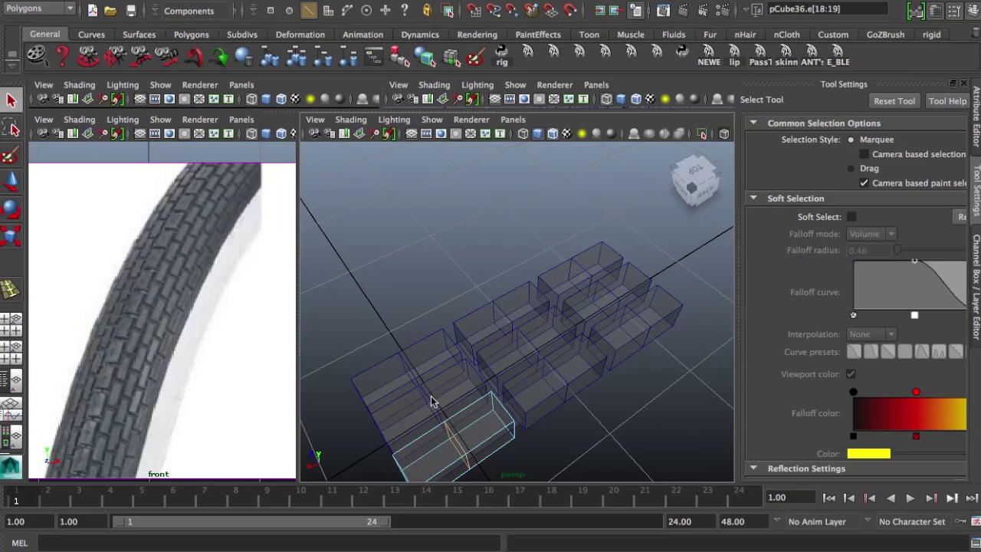
# Step: Select the middle row's three blocks and shift them half a block along X by snapping their end corner to the neighbouring block's centre edge loop
pyautogui.moveTo(430, 262); pyautogui.dragTo(513, 247, button='right')
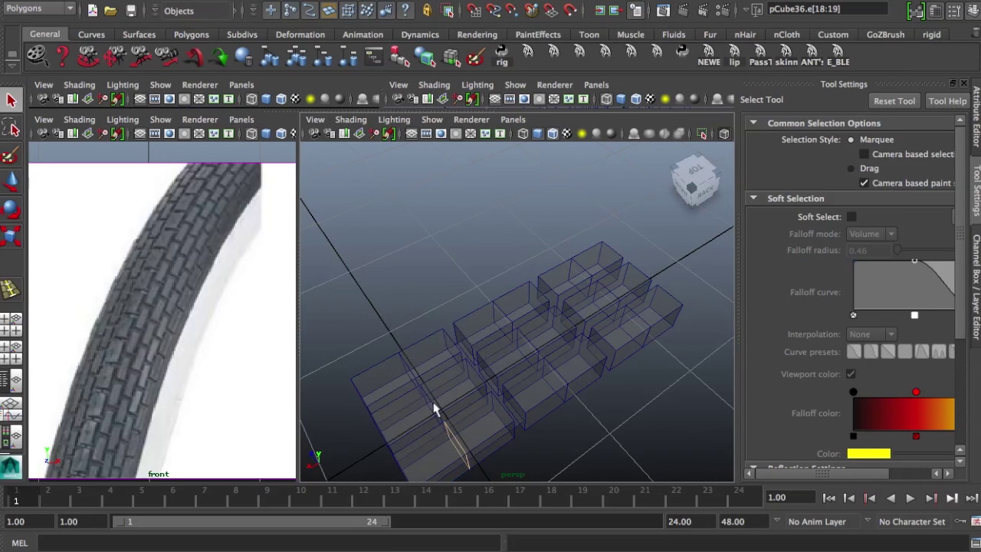
pyautogui.click(435, 408)
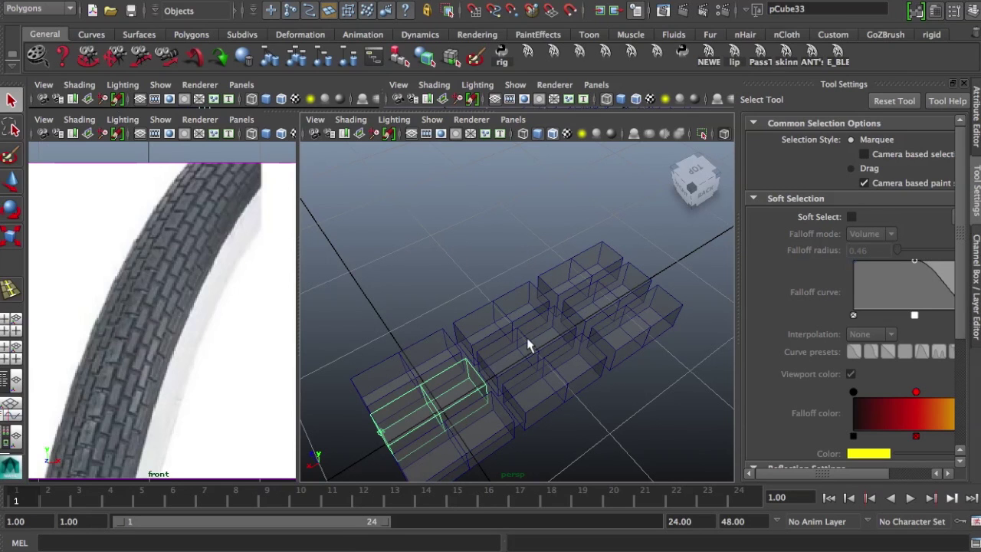
pyautogui.keyDown('shift'); pyautogui.click(571, 308); pyautogui.keyUp('shift')
pyautogui.keyDown('shift'); pyautogui.click(610, 290); pyautogui.keyUp('shift')
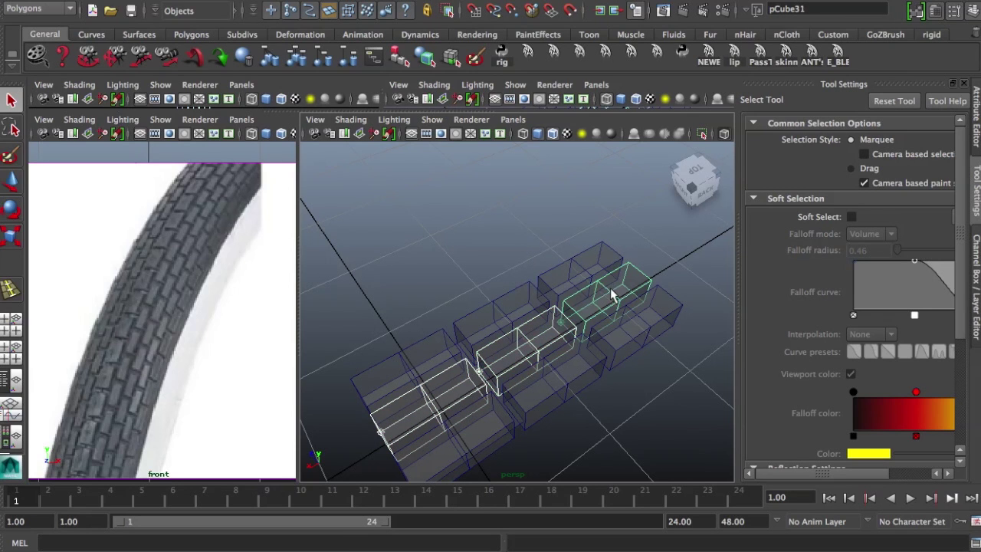
pyautogui.press('w')
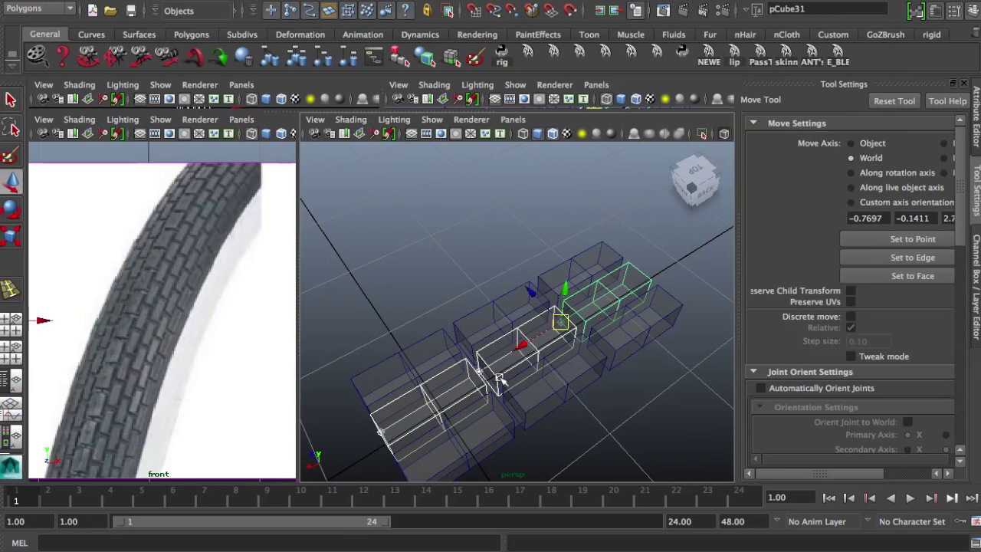
pyautogui.press('d')
pyautogui.press('v')
pyautogui.moveTo(385, 421); pyautogui.dragTo(364, 418, button='middle')
pyautogui.press('v')
pyautogui.moveTo(349, 427); pyautogui.dragTo(423, 391)
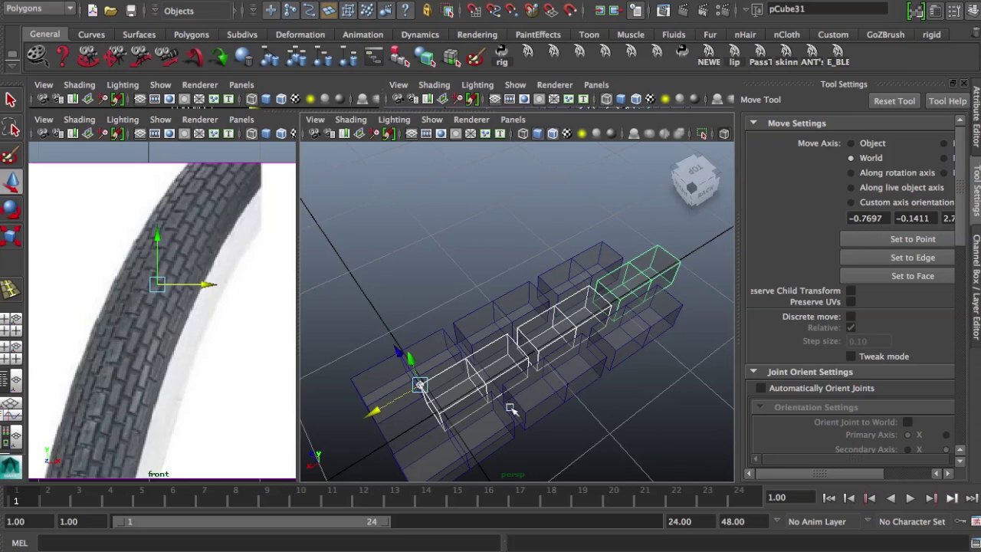
# Step: Snap the plane's side edge along Z to the outer face of the adjacent outer row of blocks
pyautogui.keyDown('alt'); pyautogui.moveTo(512, 410); pyautogui.dragTo(500, 458); pyautogui.keyUp('alt')
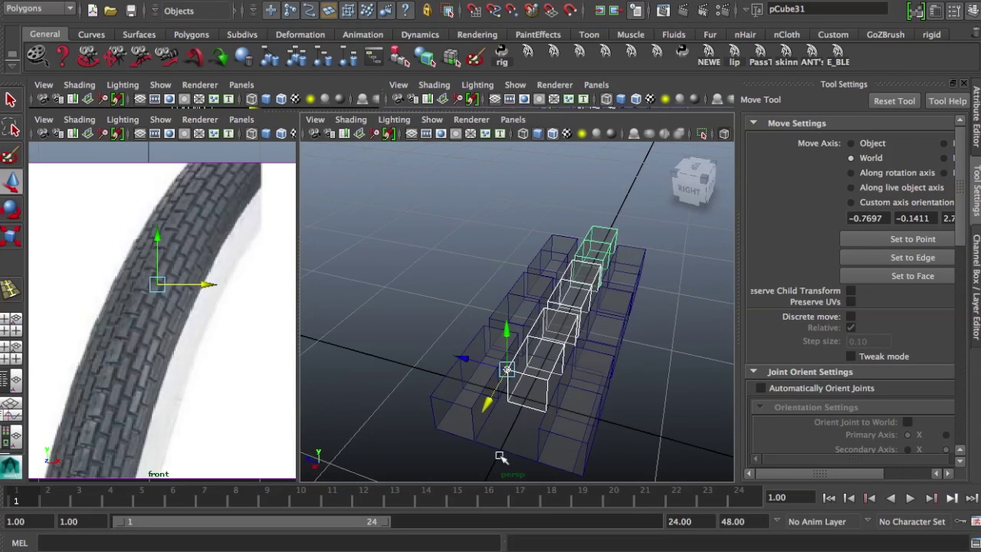
pyautogui.click(503, 453)
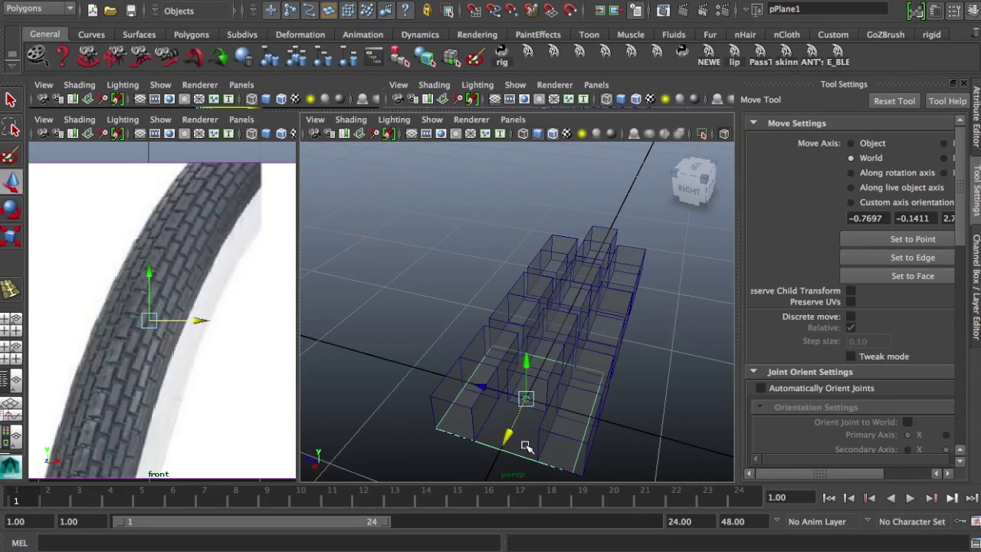
pyautogui.moveTo(526, 446); pyautogui.dragTo(506, 357, button='right')
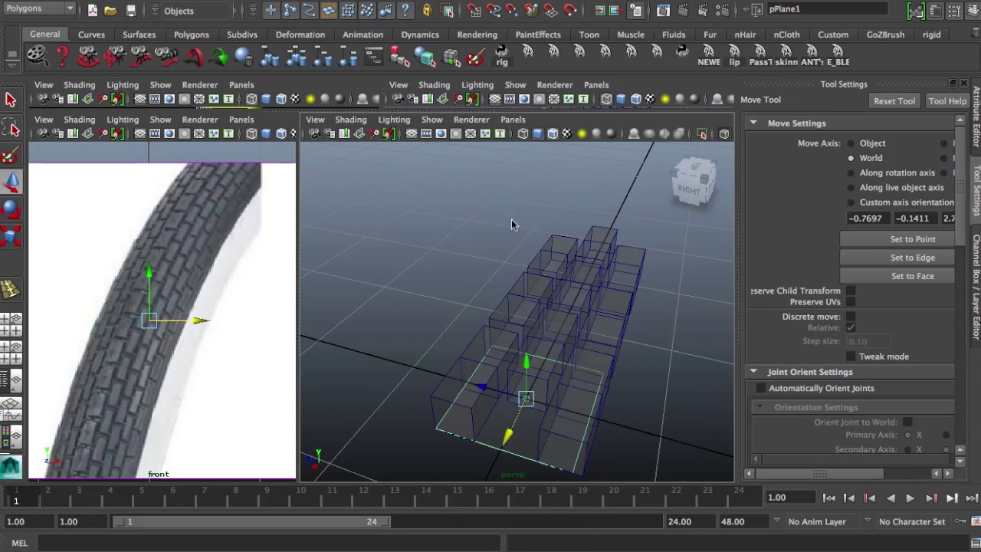
pyautogui.click(575, 435)
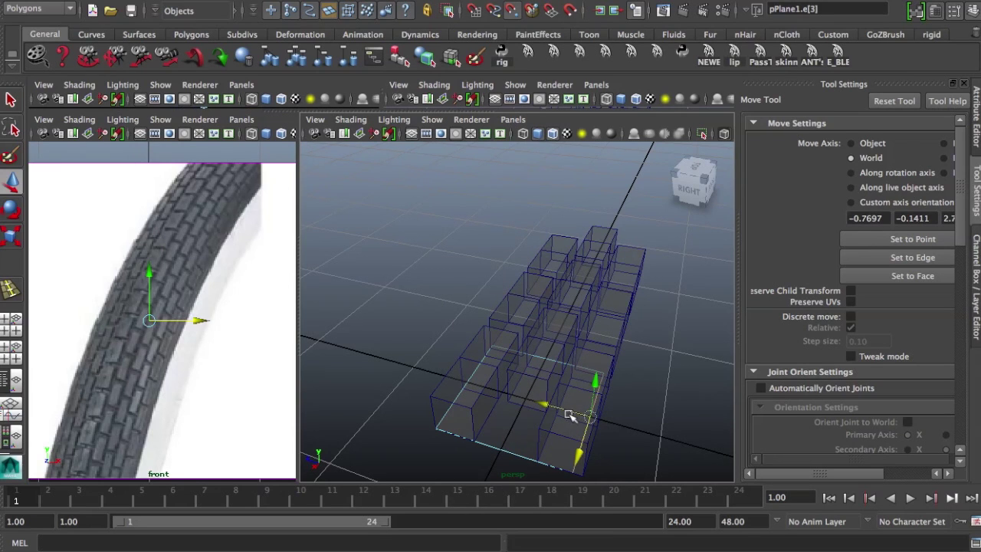
pyautogui.moveTo(569, 415); pyautogui.dragTo(589, 422)
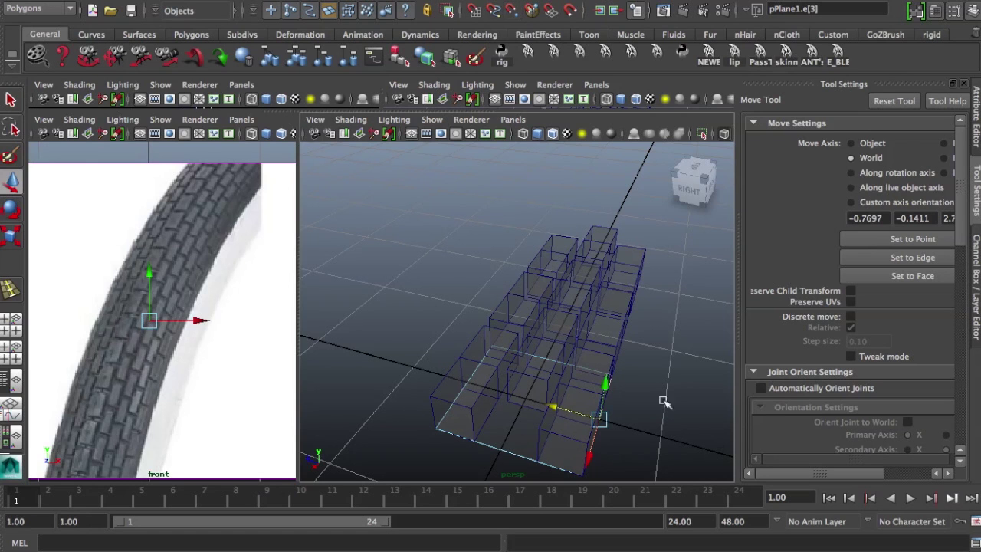
# Step: Extend the plane under all the blocks by snapping its end edge along X to the far end of the shifted middle row
pyautogui.keyDown('alt'); pyautogui.moveTo(661, 409); pyautogui.dragTo(529, 396); pyautogui.keyUp('alt')
pyautogui.click(457, 377)
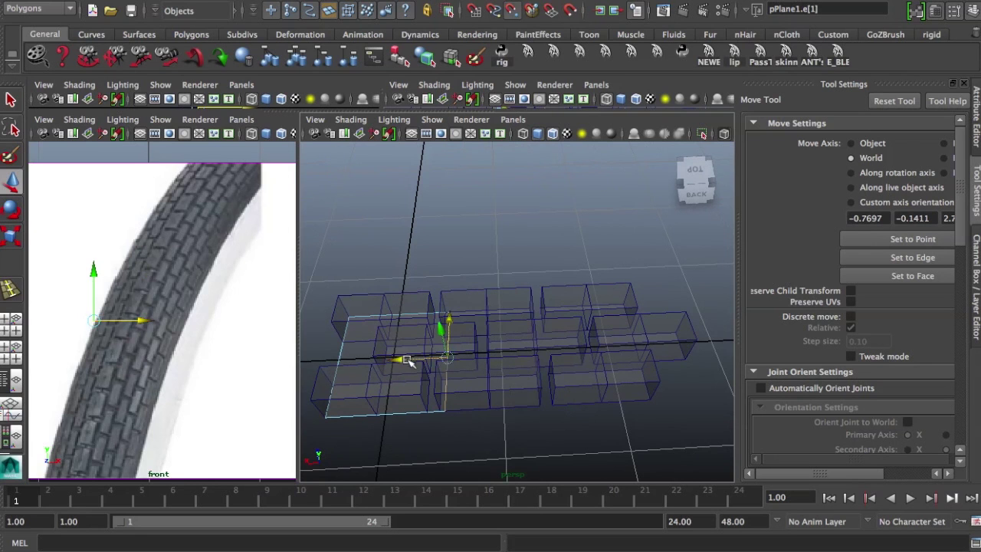
pyautogui.moveTo(410, 363); pyautogui.dragTo(643, 349)
# Step: Activate the Insert Edge Loop Tool and set it to maintain position by relative distance from edge
pyautogui.keyDown('alt'); pyautogui.moveTo(569, 366); pyautogui.dragTo(590, 360); pyautogui.keyUp('alt')
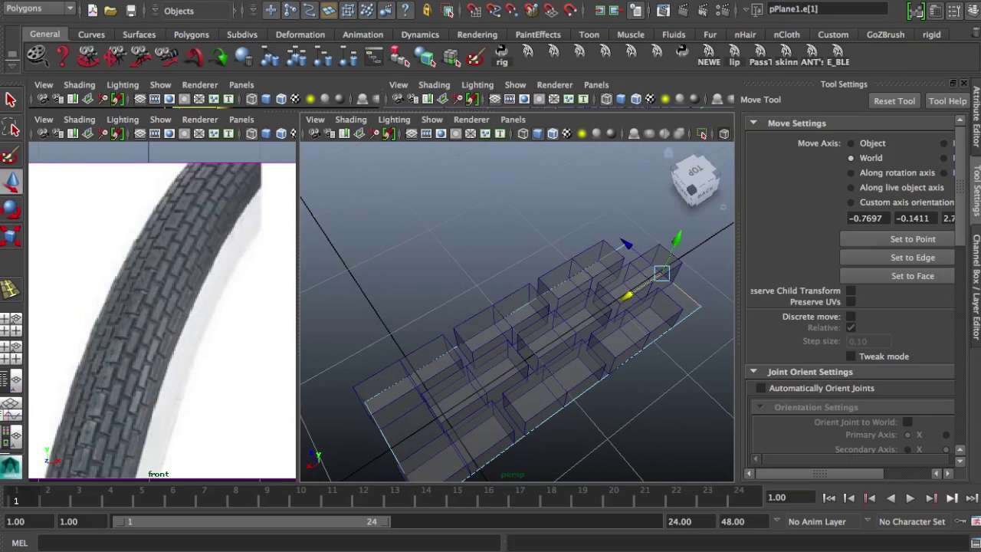
pyautogui.click(499, 1)
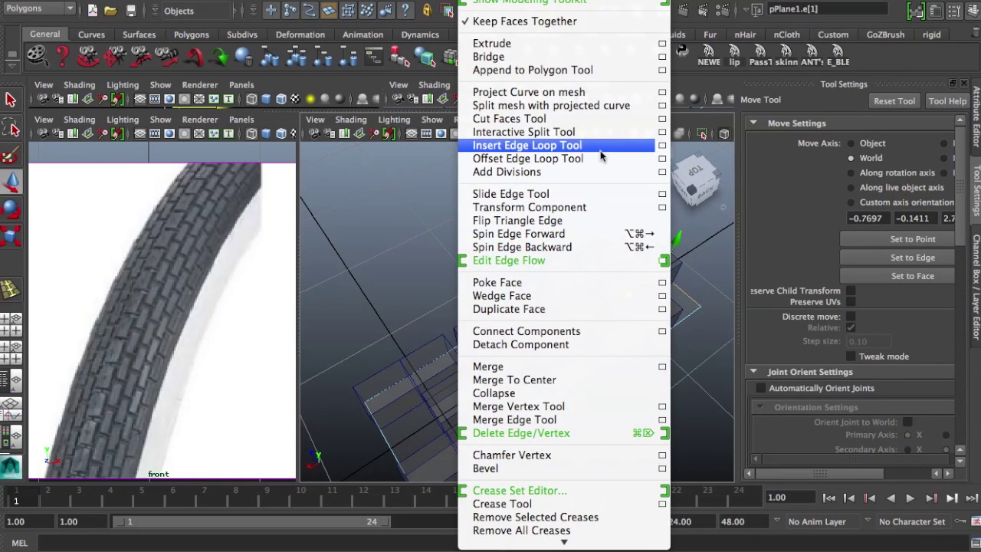
pyautogui.click(663, 147)
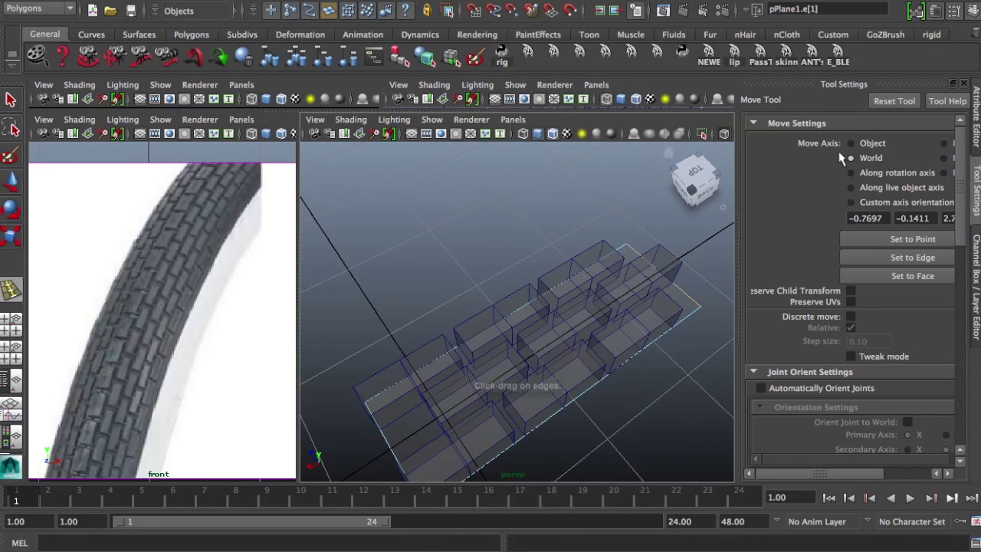
pyautogui.click(851, 181)
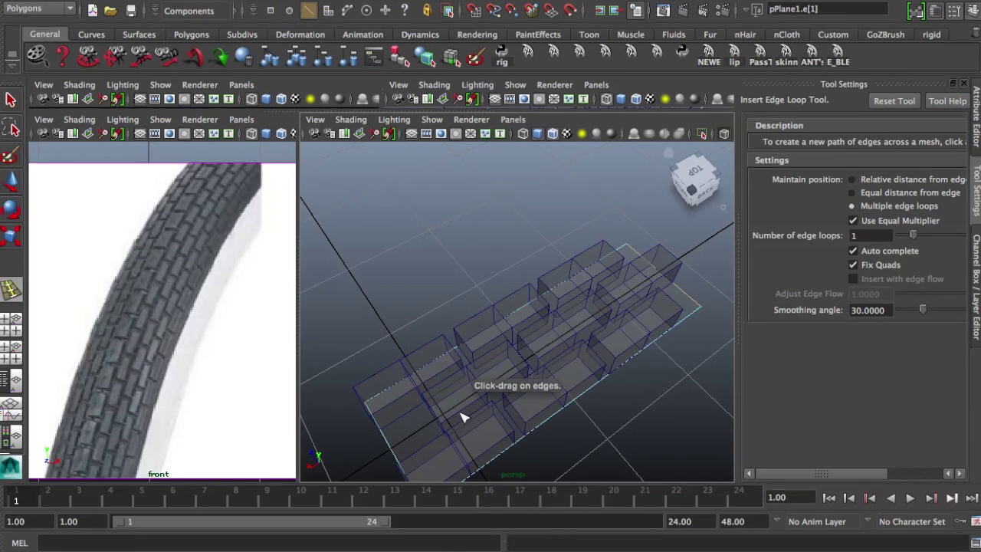
pyautogui.keyDown('alt'); pyautogui.moveTo(482, 414); pyautogui.dragTo(505, 429); pyautogui.keyUp('alt')
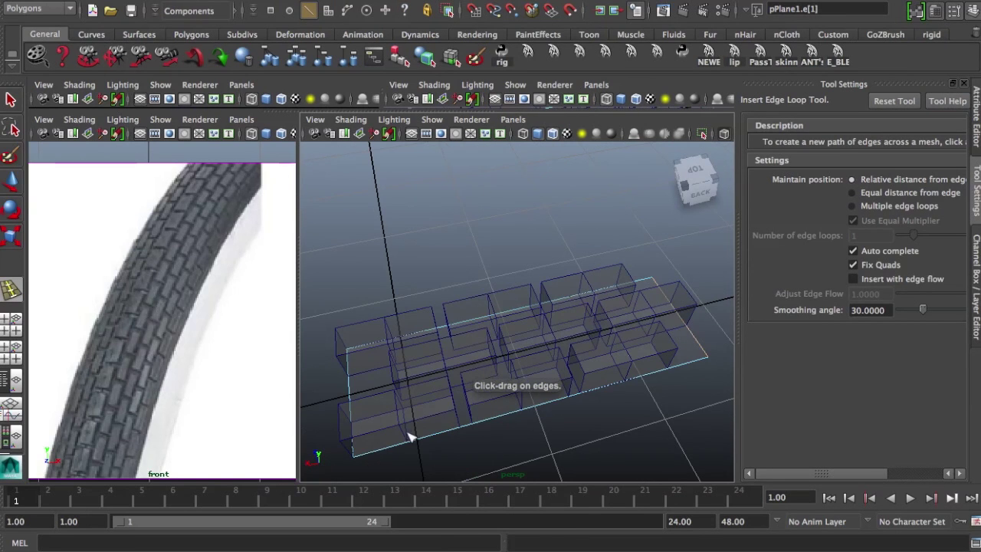
# Step: Insert edge loops across the plane's width, aligned with the start of the middle row and with the block ends of the outer rows
pyautogui.moveTo(410, 437); pyautogui.dragTo(410, 445)
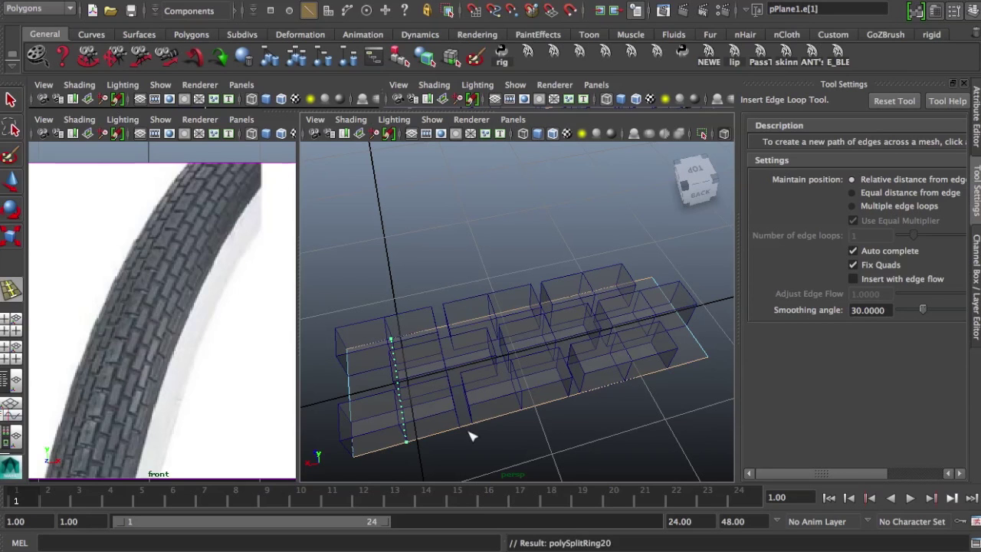
pyautogui.click(462, 430)
pyautogui.click(475, 431)
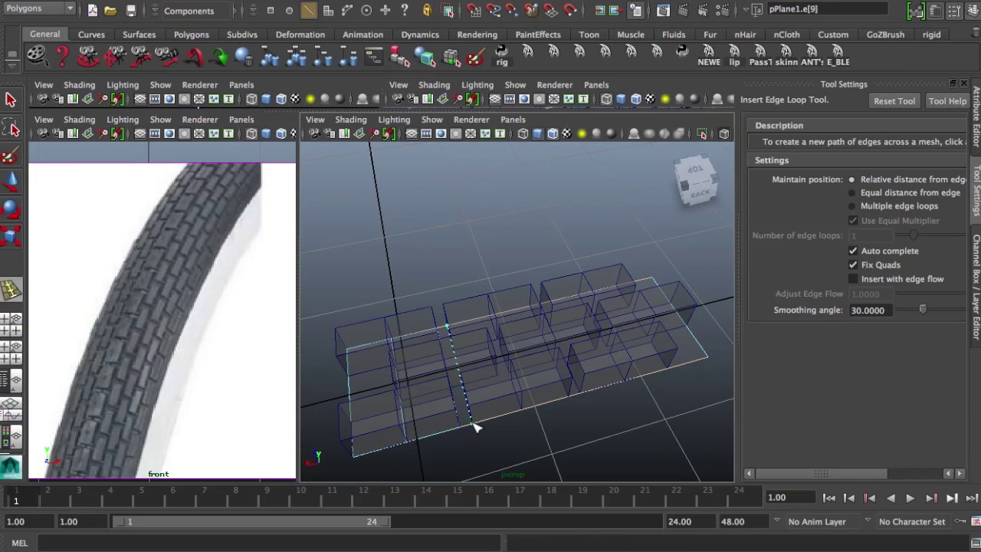
pyautogui.moveTo(571, 398); pyautogui.dragTo(605, 421)
pyautogui.click(581, 397)
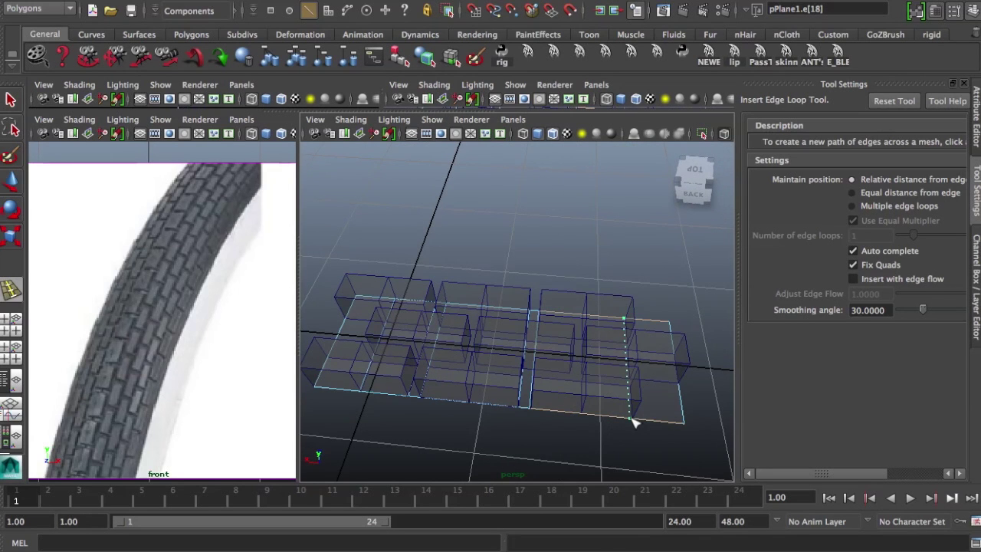
pyautogui.click(634, 422)
# Step: Insert four lengthwise edge loops in the plane, aligned with the middle row's sides and the inner sides of both outer rows
pyautogui.keyDown('alt'); pyautogui.moveTo(620, 407); pyautogui.dragTo(636, 365); pyautogui.keyUp('alt')
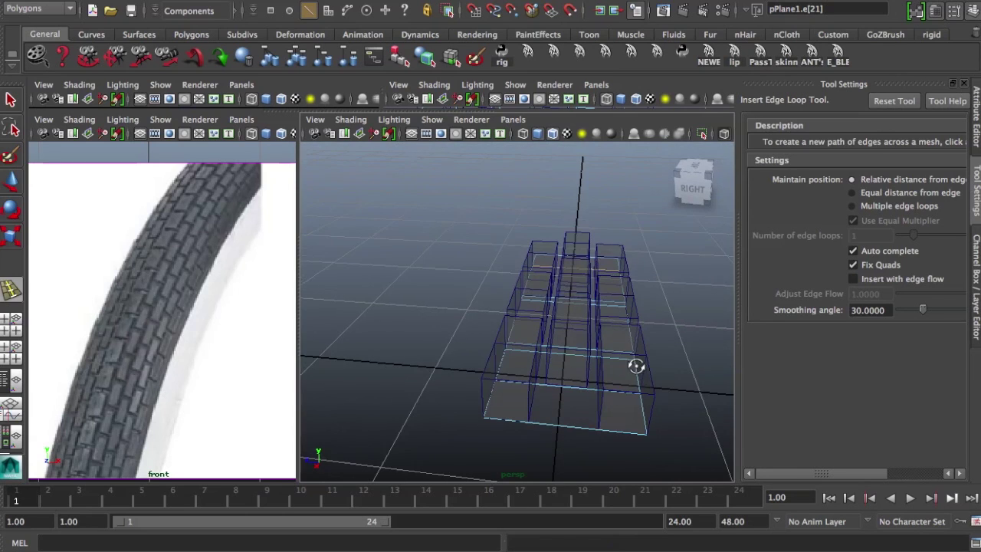
pyautogui.click(591, 431)
pyautogui.click(544, 426)
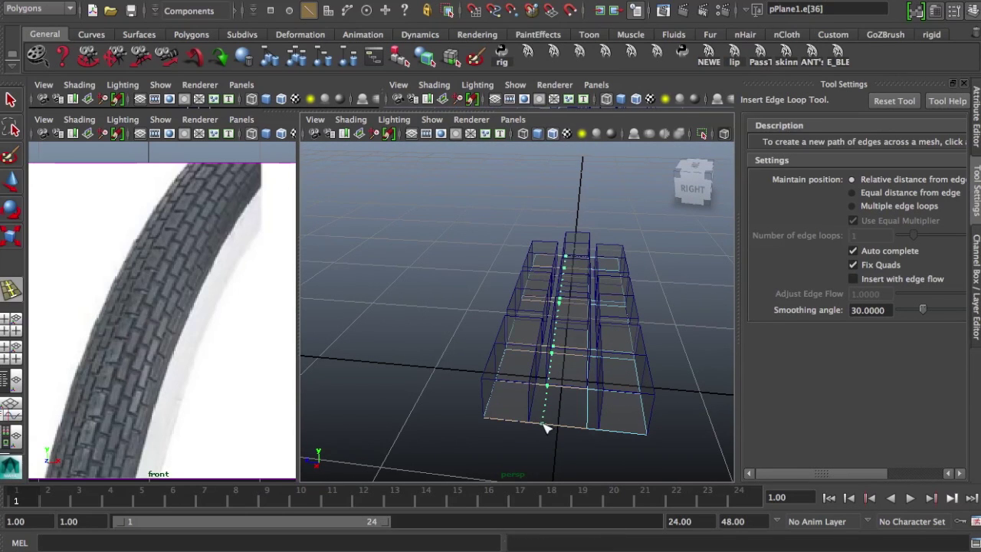
pyautogui.click(603, 434)
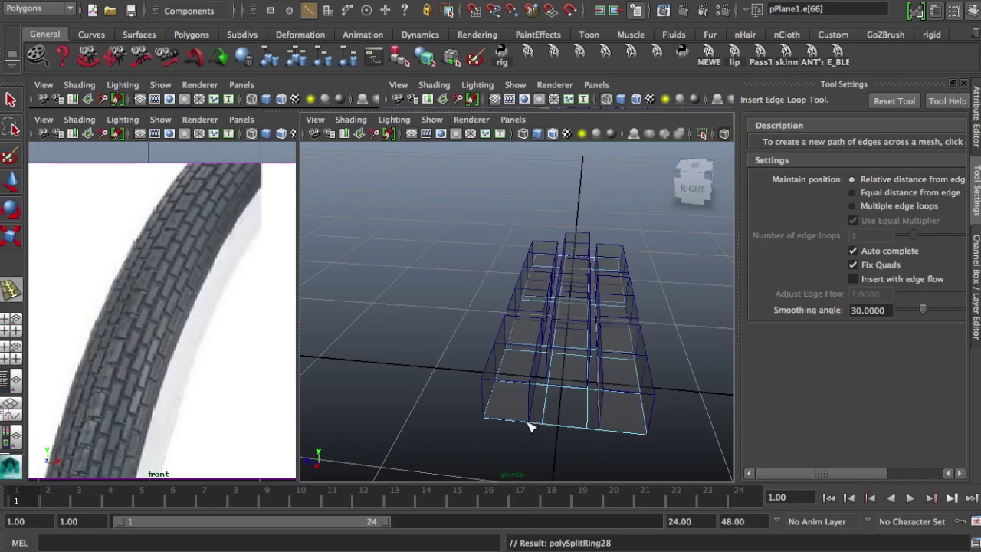
pyautogui.keyDown('alt'); pyautogui.moveTo(627, 377); pyautogui.dragTo(542, 385); pyautogui.keyUp('alt')
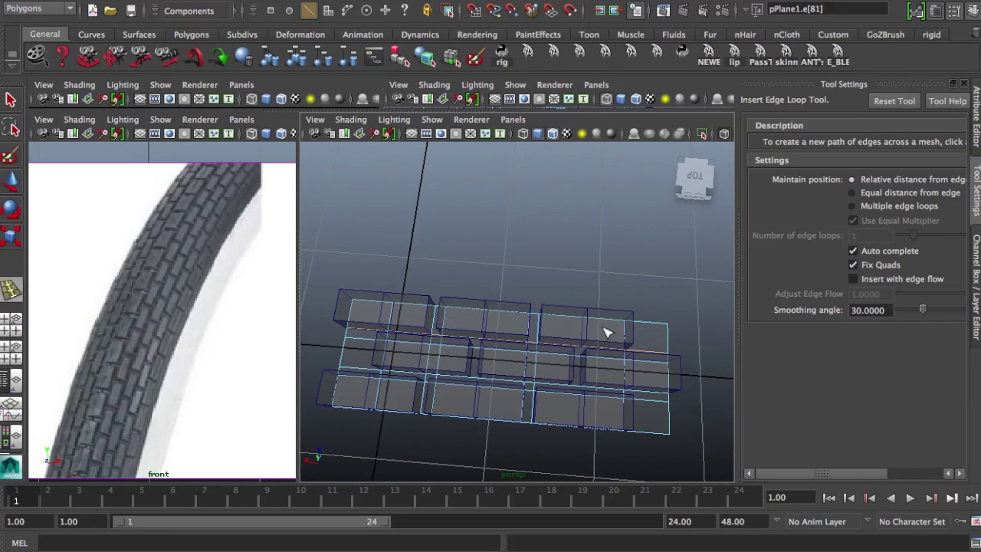
pyautogui.moveTo(496, 367); pyautogui.dragTo(492, 300, button='right')
pyautogui.press('q')
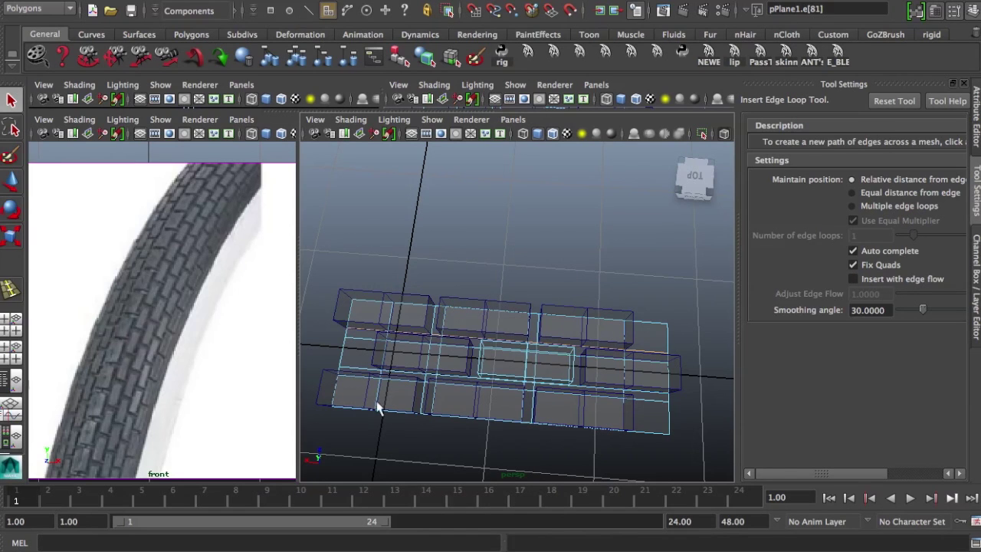
pyautogui.keyDown('shift'); pyautogui.click(373, 395); pyautogui.keyUp('shift')
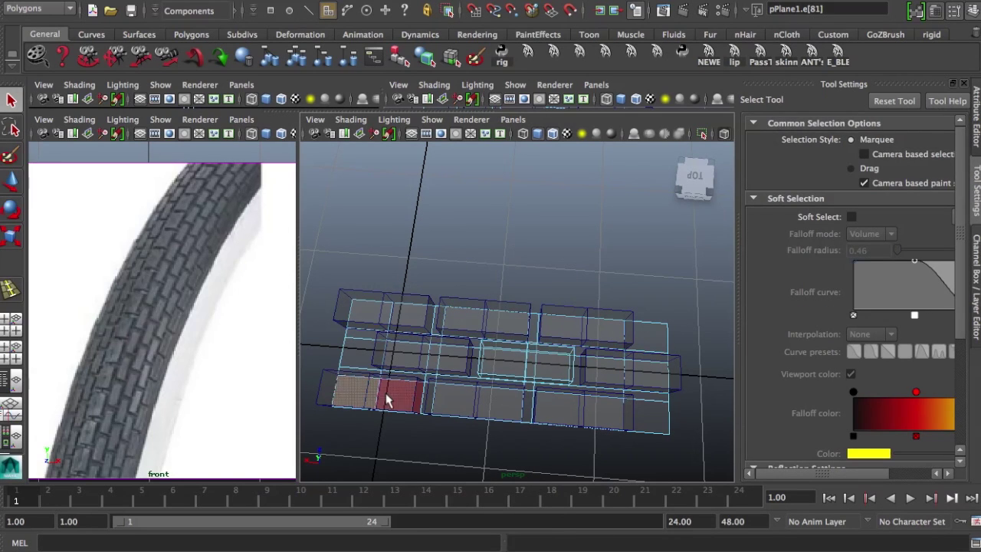
pyautogui.keyDown('shift'); pyautogui.click(387, 397); pyautogui.keyUp('shift')
pyautogui.keyDown('shift'); pyautogui.click(465, 401); pyautogui.keyUp('shift')
pyautogui.keyDown('shift'); pyautogui.click(576, 408); pyautogui.keyUp('shift')
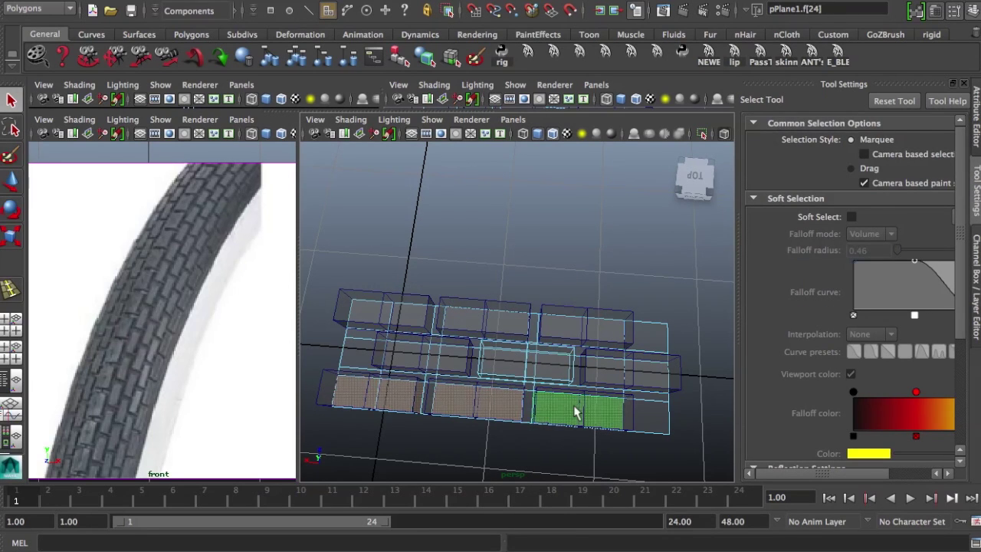
pyautogui.keyDown('shift'); pyautogui.click(622, 372); pyautogui.keyUp('shift')
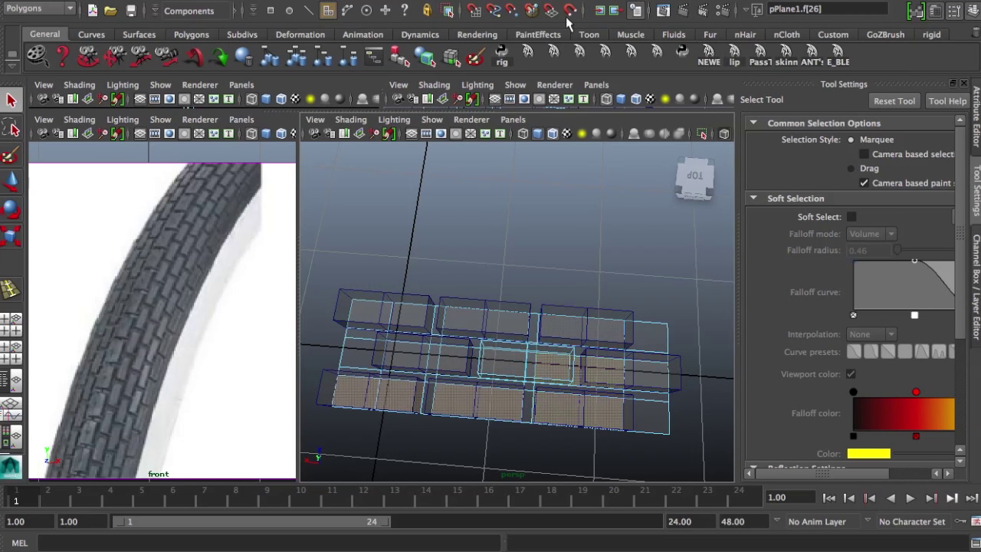
# Step: Insert two more edge loops across the plane at the middle row's gaps, and nudge the second along X to the block's end
pyautogui.click(488, 1)
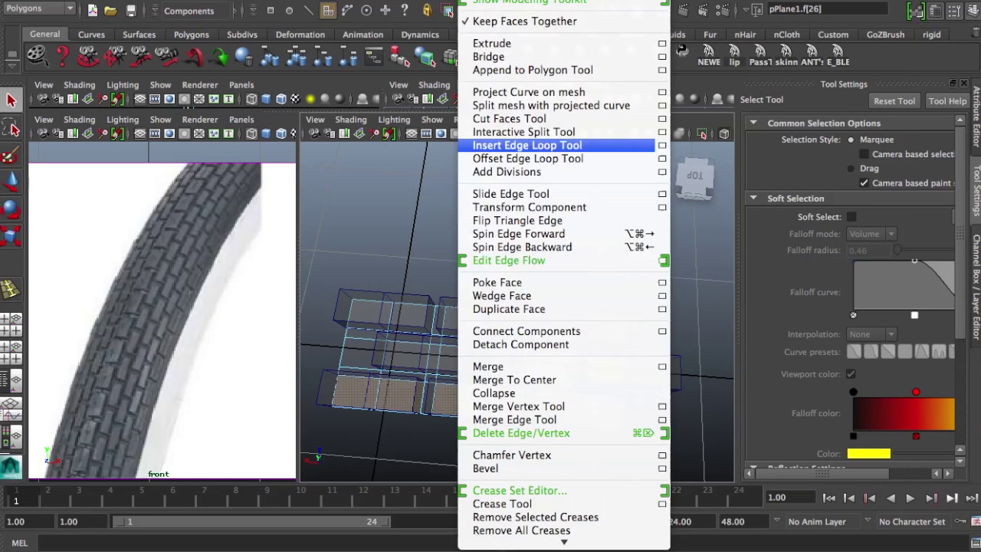
pyautogui.click(550, 145)
pyautogui.moveTo(574, 429)
pyautogui.mouseDown()
pyautogui.moveTo(583, 429)
pyautogui.moveTo(574, 430)
pyautogui.mouseUp()
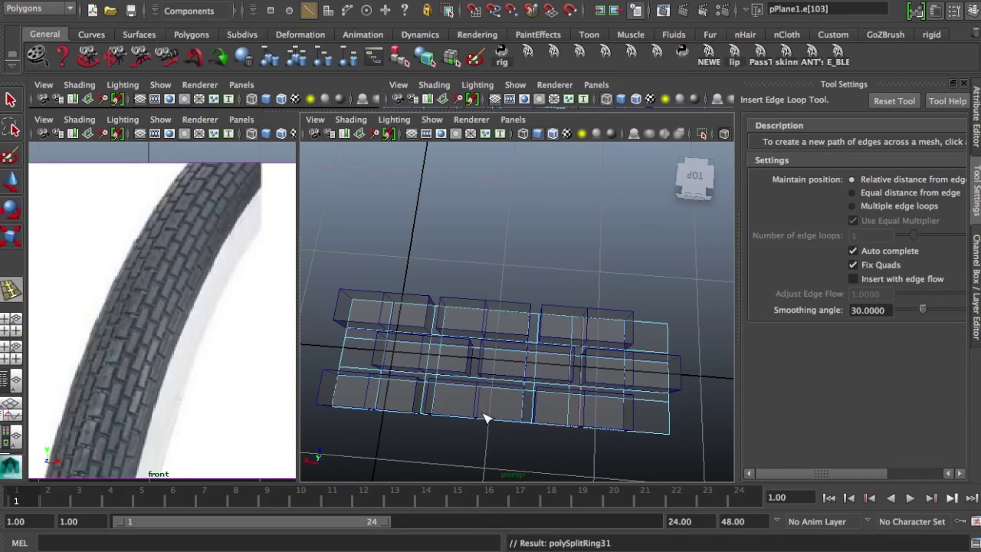
pyautogui.moveTo(475, 418); pyautogui.dragTo(493, 418)
pyautogui.press('w')
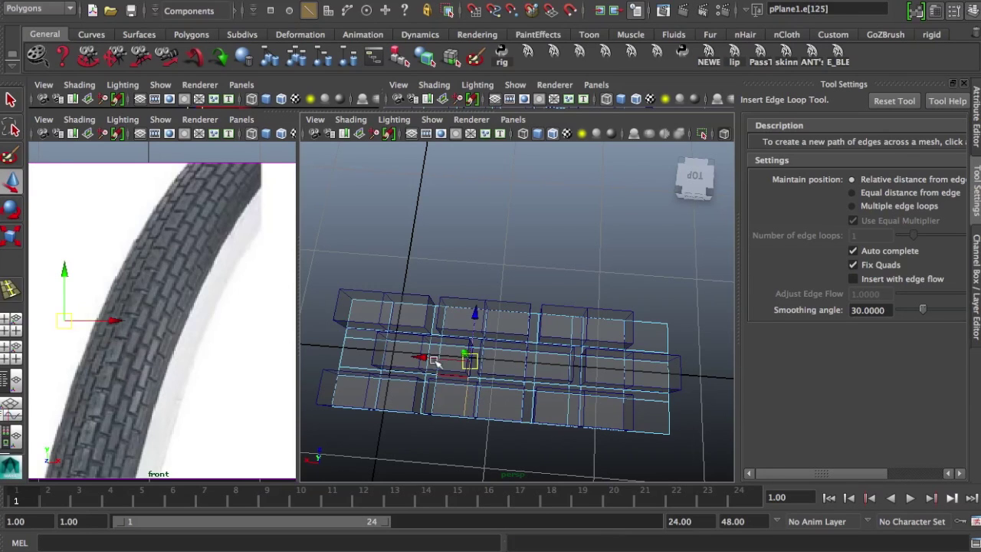
pyautogui.moveTo(448, 365); pyautogui.dragTo(446, 363)
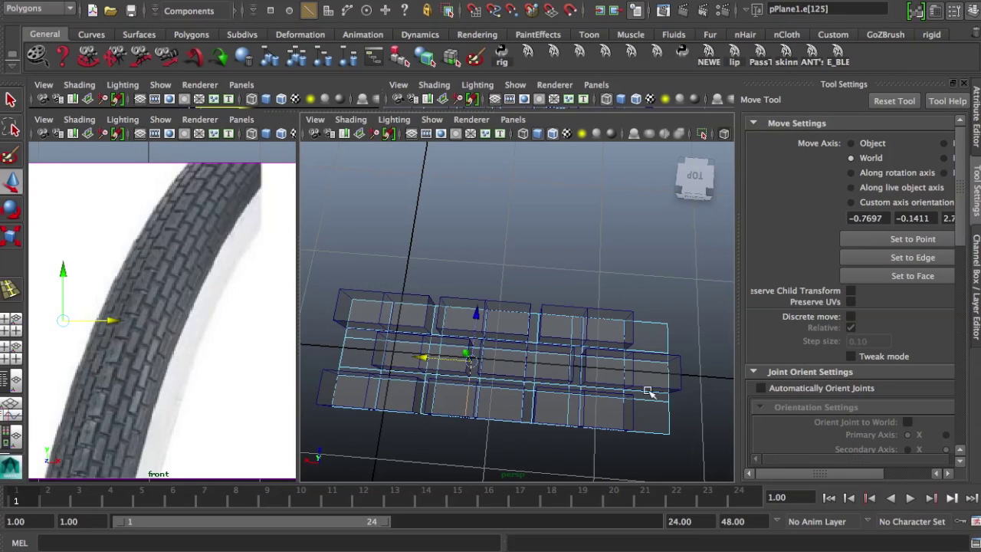
# Step: Select the plane faces lying under the three blocks of the outer row nearest the viewer
pyautogui.rightClick(640, 262)
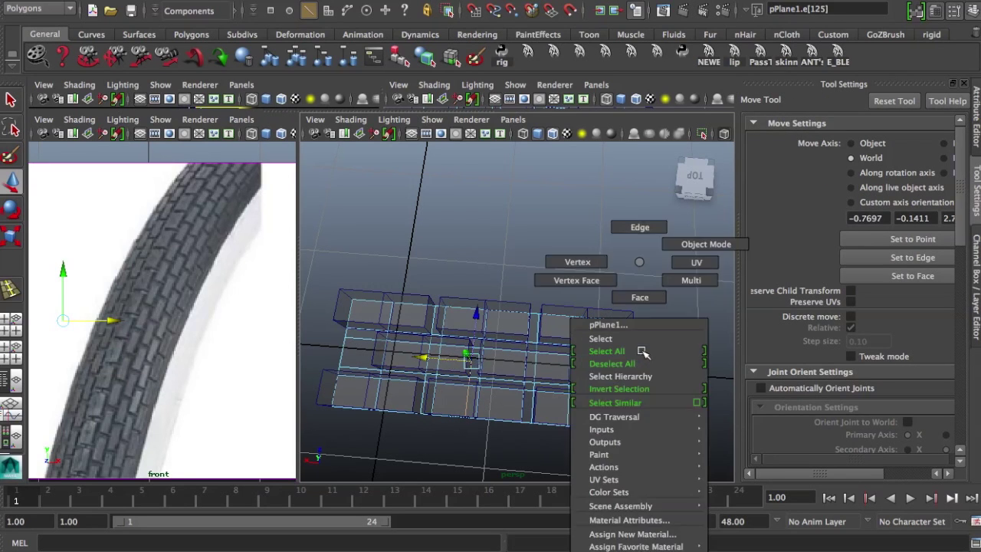
pyautogui.click(642, 296)
pyautogui.click(642, 423)
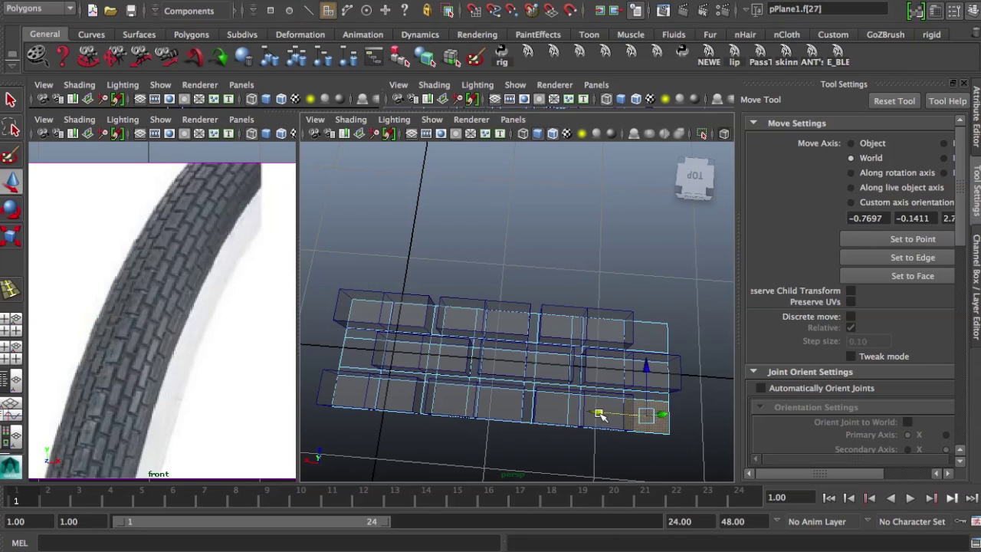
pyautogui.click(601, 417)
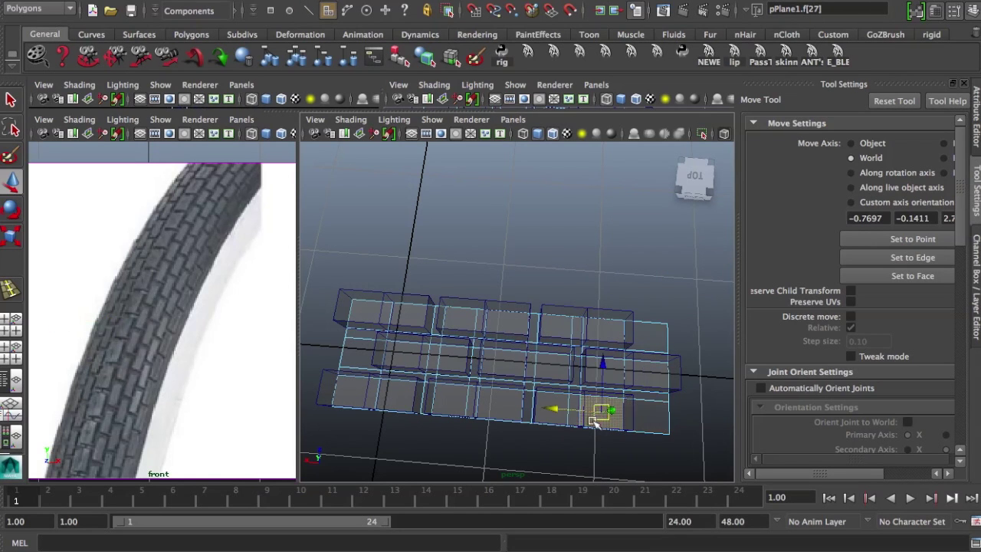
pyautogui.keyDown('shift'); pyautogui.click(549, 414); pyautogui.keyUp('shift')
pyautogui.keyDown('shift'); pyautogui.click(510, 414); pyautogui.keyUp('shift')
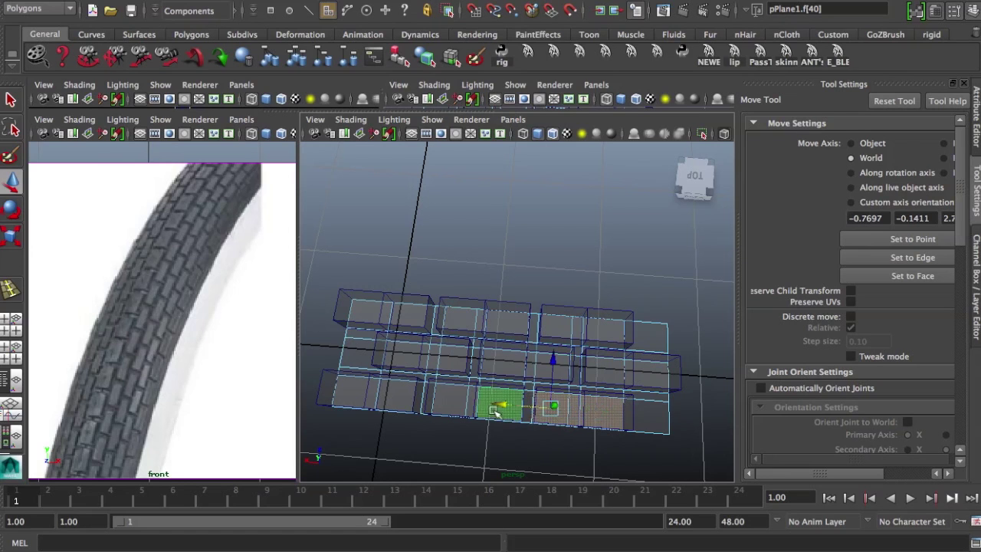
pyautogui.keyDown('shift'); pyautogui.click(456, 401); pyautogui.keyUp('shift')
pyautogui.keyDown('shift'); pyautogui.click(389, 387); pyautogui.keyUp('shift')
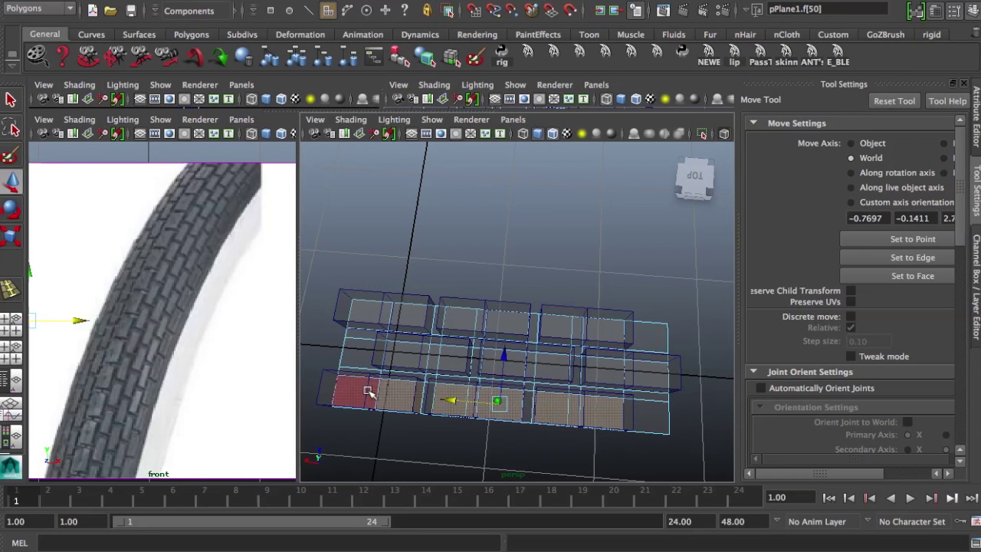
pyautogui.keyDown('shift'); pyautogui.click(351, 389); pyautogui.keyUp('shift')
# Step: Add the plane faces under the middle row's three blocks to the selection, leaving out the gaps
pyautogui.keyDown('shift'); pyautogui.click(404, 360); pyautogui.keyUp('shift')
pyautogui.keyDown('shift'); pyautogui.click(449, 357); pyautogui.keyUp('shift')
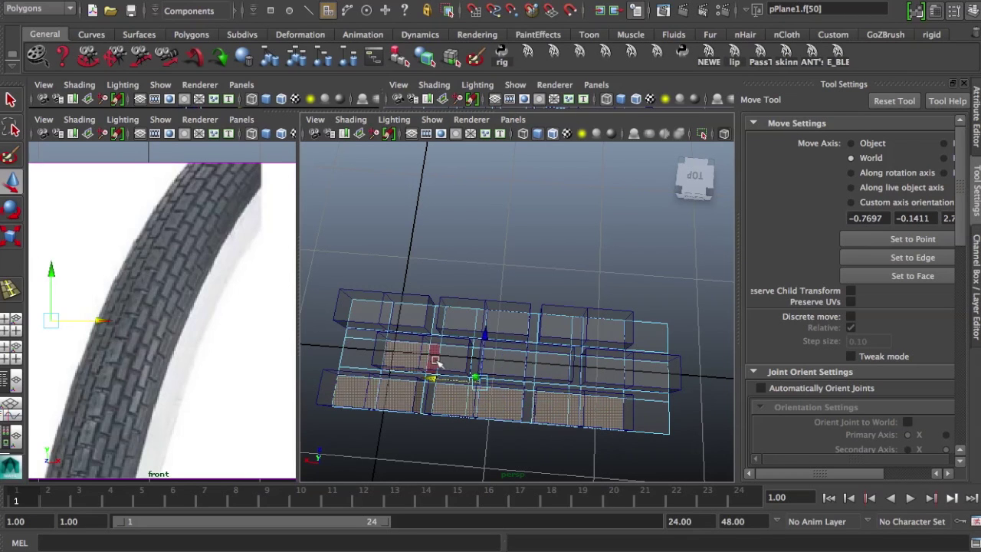
pyautogui.keyDown('shift'); pyautogui.click(503, 362); pyautogui.keyUp('shift')
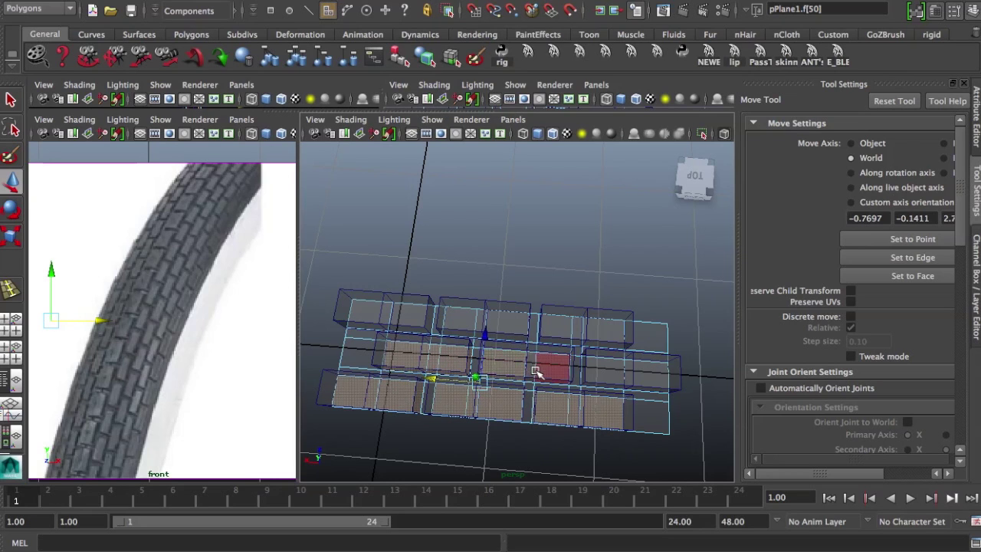
pyautogui.keyDown('shift'); pyautogui.click(538, 372); pyautogui.keyUp('shift')
pyautogui.keyDown('shift'); pyautogui.click(606, 368); pyautogui.keyUp('shift')
pyautogui.keyDown('shift'); pyautogui.click(643, 374); pyautogui.keyUp('shift')
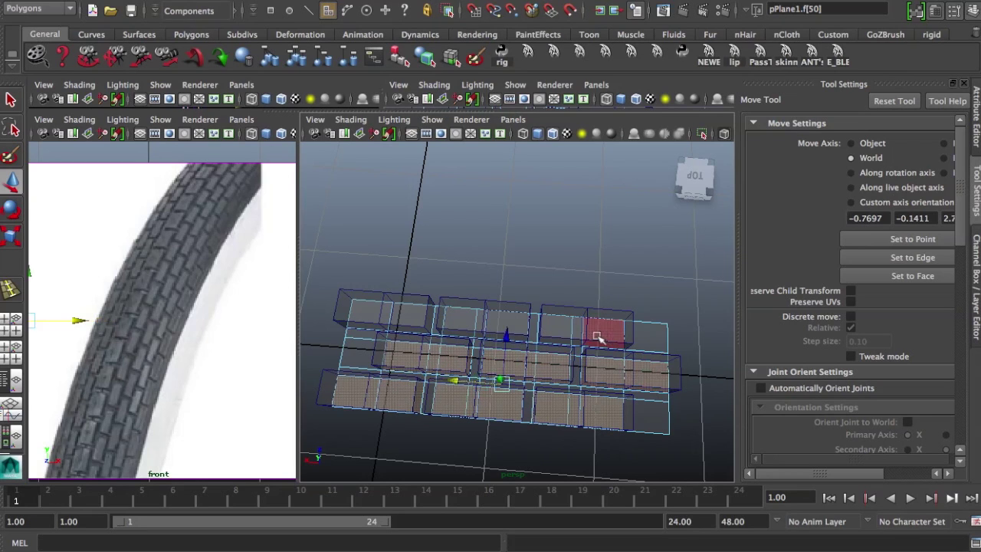
# Step: Add the plane faces under the far outer row's three blocks to the selection
pyautogui.keyDown('shift'); pyautogui.click(606, 333); pyautogui.keyUp('shift')
pyautogui.keyDown('shift'); pyautogui.click(569, 332); pyautogui.keyUp('shift')
pyautogui.keyDown('shift'); pyautogui.click(506, 322); pyautogui.keyUp('shift')
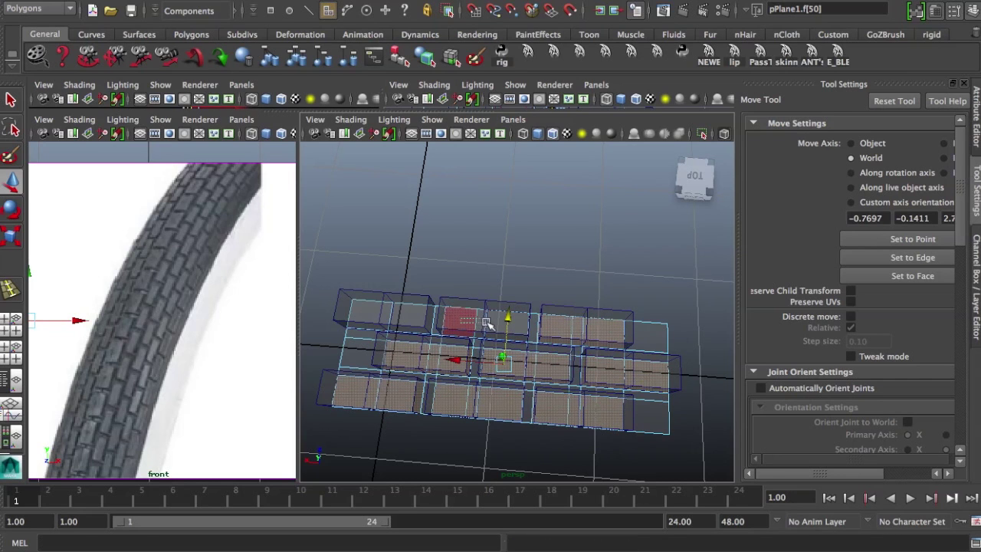
pyautogui.keyDown('shift'); pyautogui.click(475, 318); pyautogui.keyUp('shift')
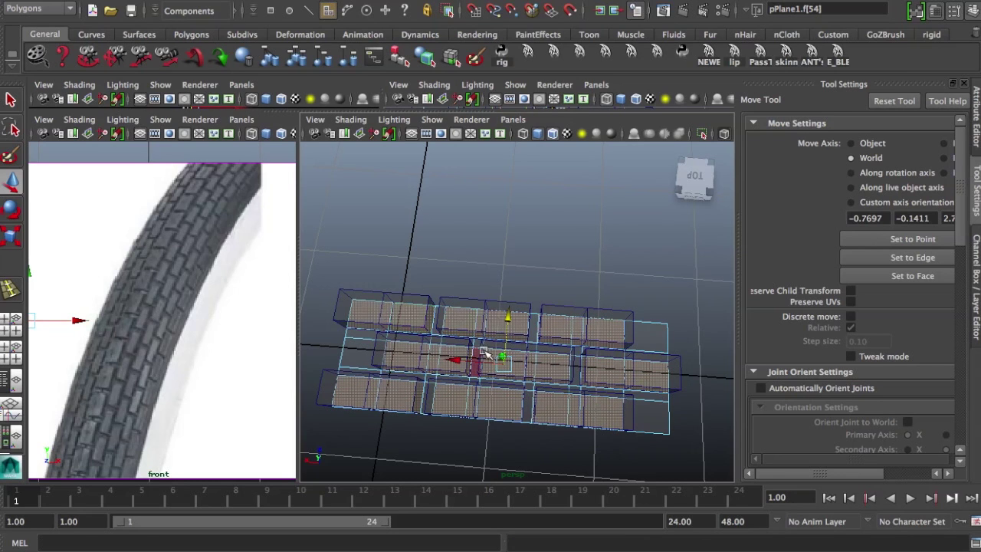
# Step: Extrude the selected brick faces together and raise them about 0.05 units along Y
pyautogui.keyDown('alt'); pyautogui.moveTo(446, 341); pyautogui.dragTo(561, 230); pyautogui.keyUp('alt')
pyautogui.click(489, 1)
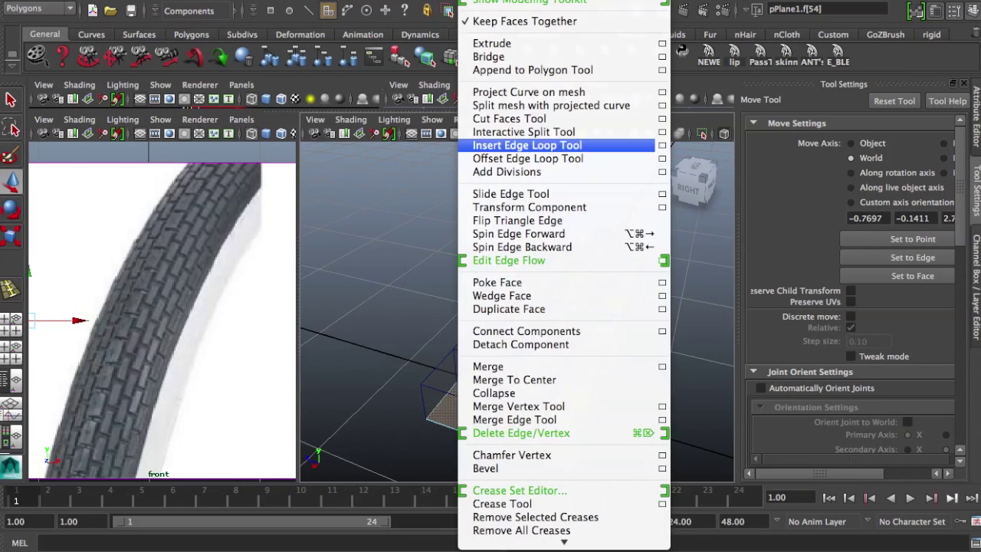
pyautogui.click(528, 43)
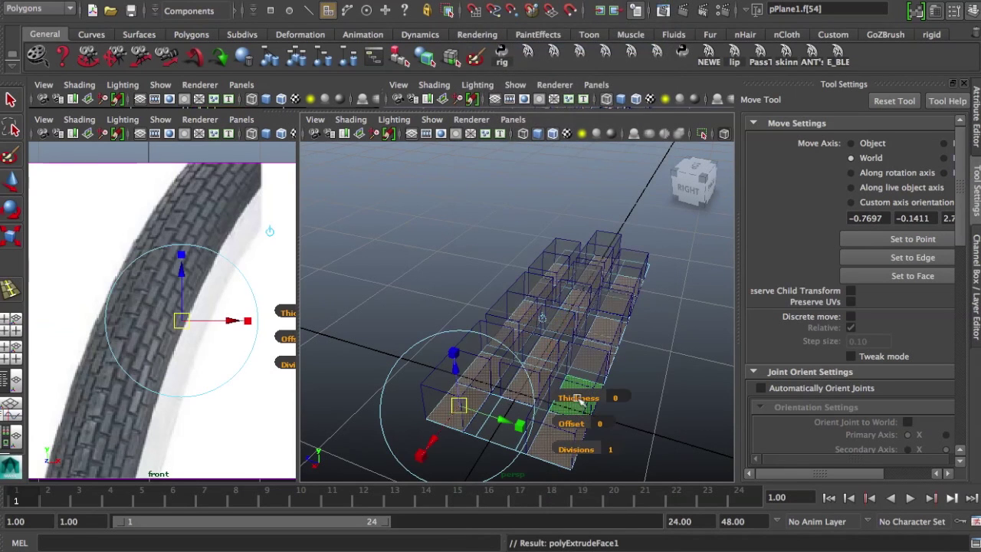
pyautogui.click(541, 317)
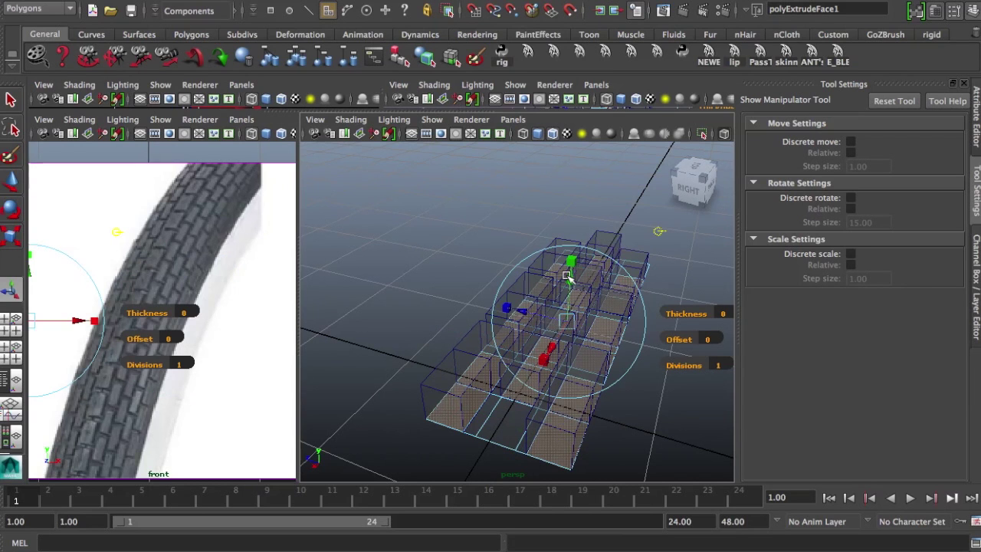
pyautogui.moveTo(568, 277); pyautogui.dragTo(571, 271)
pyautogui.keyDown('alt'); pyautogui.moveTo(504, 412); pyautogui.dragTo(531, 404); pyautogui.keyUp('alt')
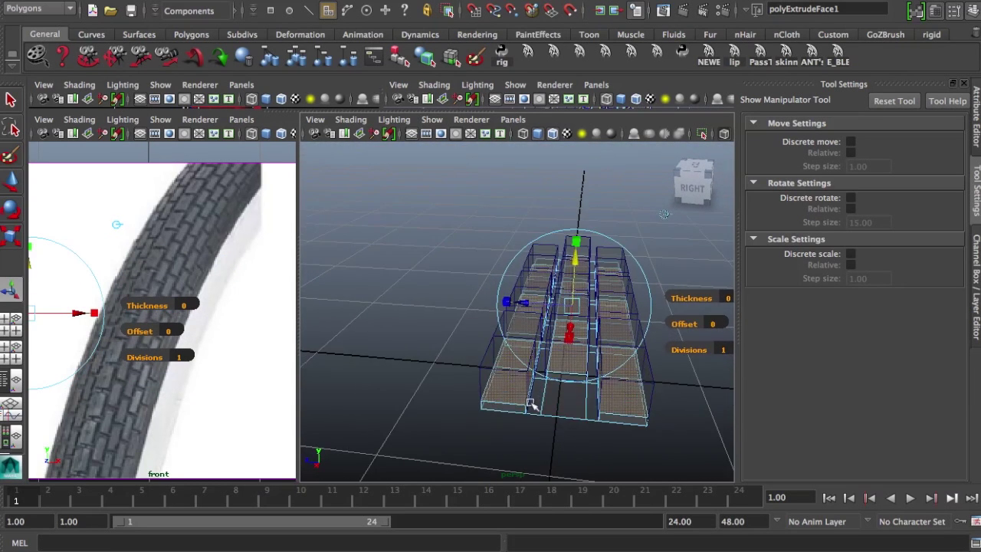
pyautogui.keyDown('alt'); pyautogui.moveTo(530, 403); pyautogui.dragTo(606, 452, button='right'); pyautogui.keyUp('alt')
pyautogui.keyDown('alt'); pyautogui.moveTo(590, 436); pyautogui.dragTo(558, 409); pyautogui.keyUp('alt')
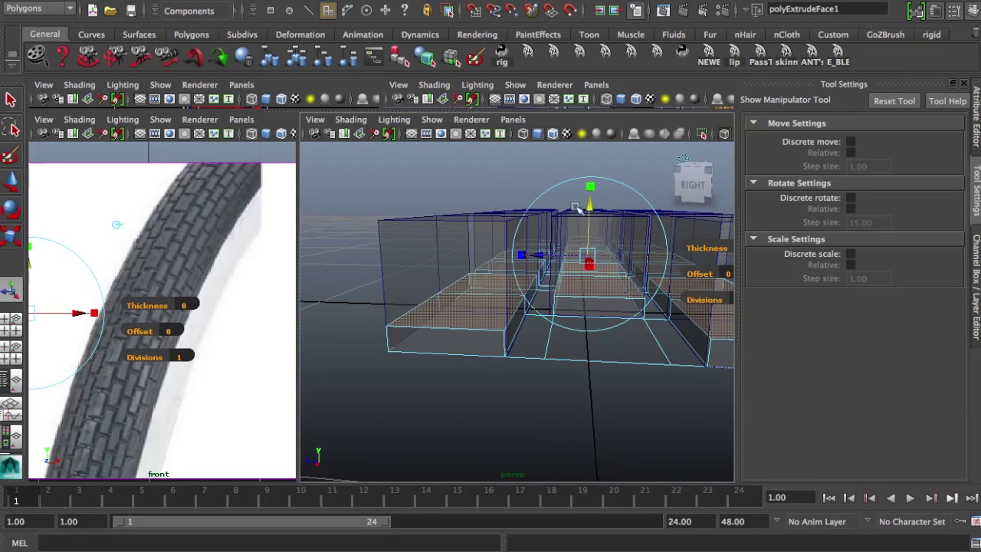
pyautogui.moveTo(591, 211); pyautogui.dragTo(590, 211)
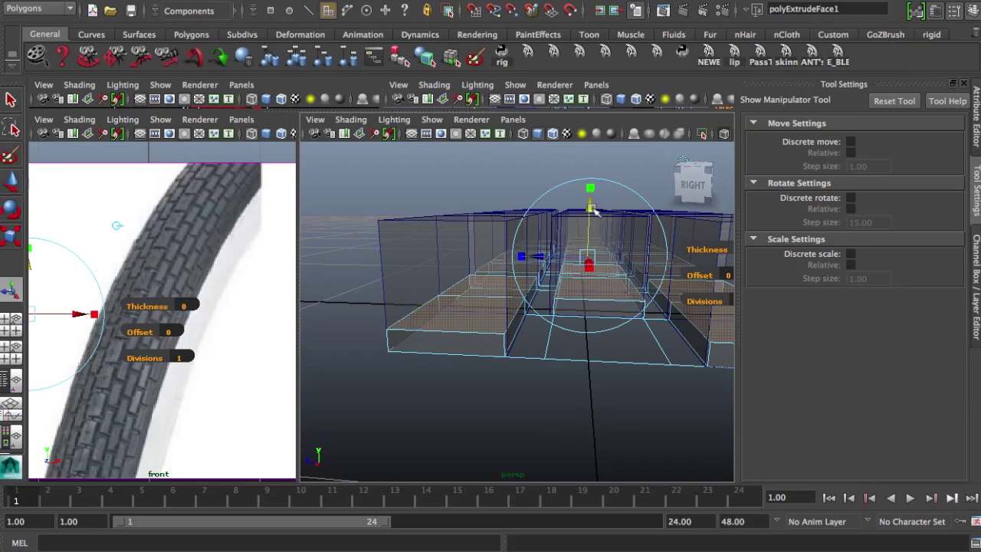
pyautogui.moveTo(590, 211); pyautogui.dragTo(590, 213)
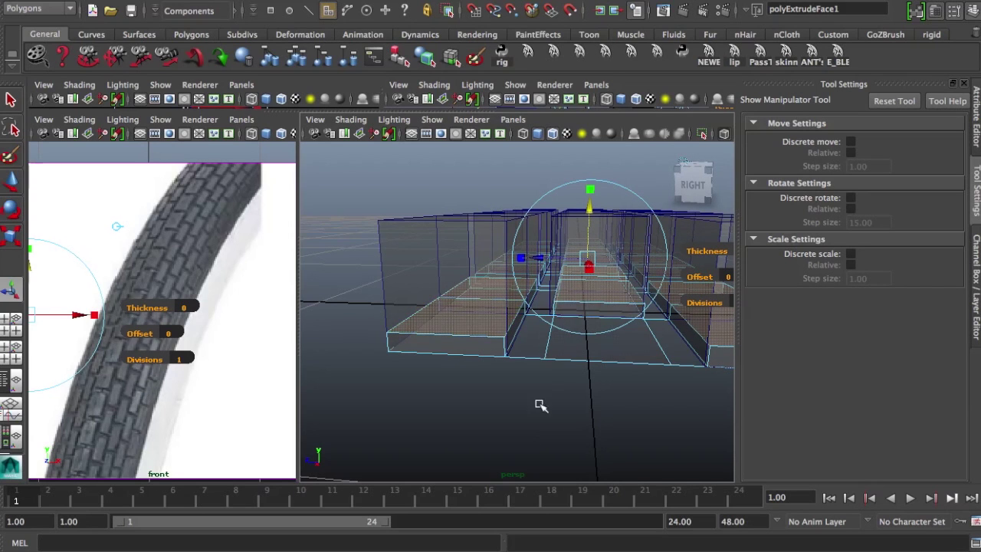
# Step: Switch the plane to vertex selection and show it in the top orthographic view, framing the whole tread section
pyautogui.keyDown('alt'); pyautogui.moveTo(541, 406); pyautogui.dragTo(528, 390); pyautogui.keyUp('alt')
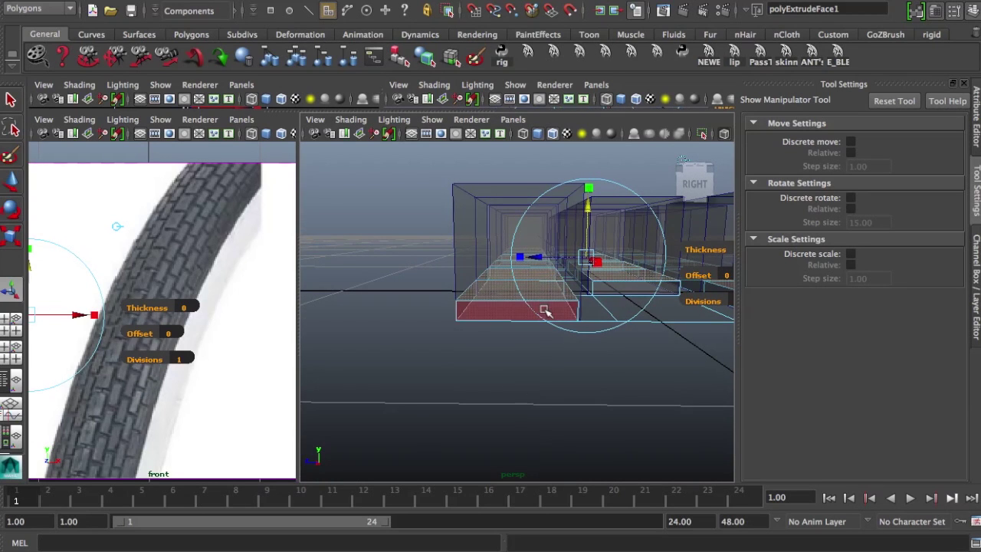
pyautogui.moveTo(545, 310); pyautogui.dragTo(502, 260, button='right')
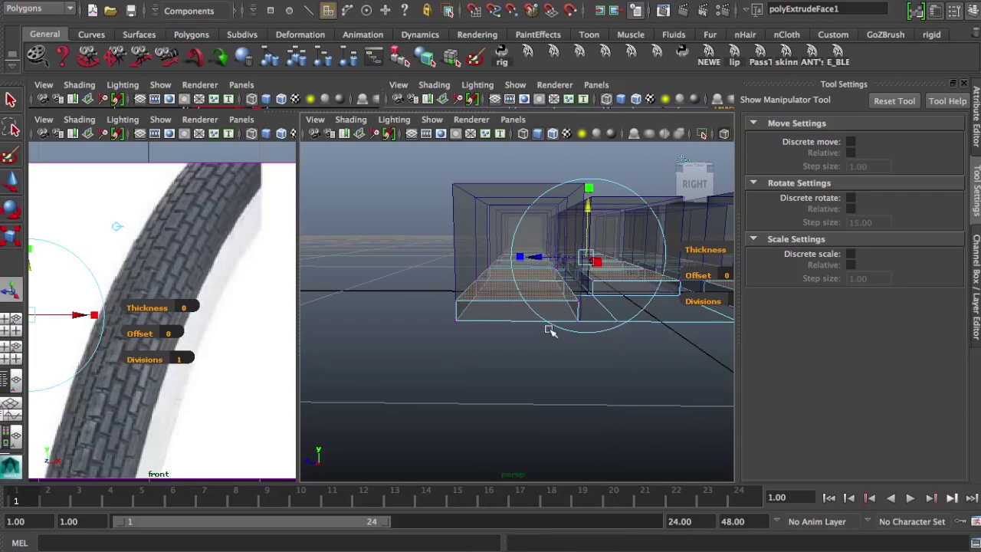
pyautogui.keyDown('alt'); pyautogui.moveTo(549, 333); pyautogui.dragTo(544, 331); pyautogui.keyUp('alt')
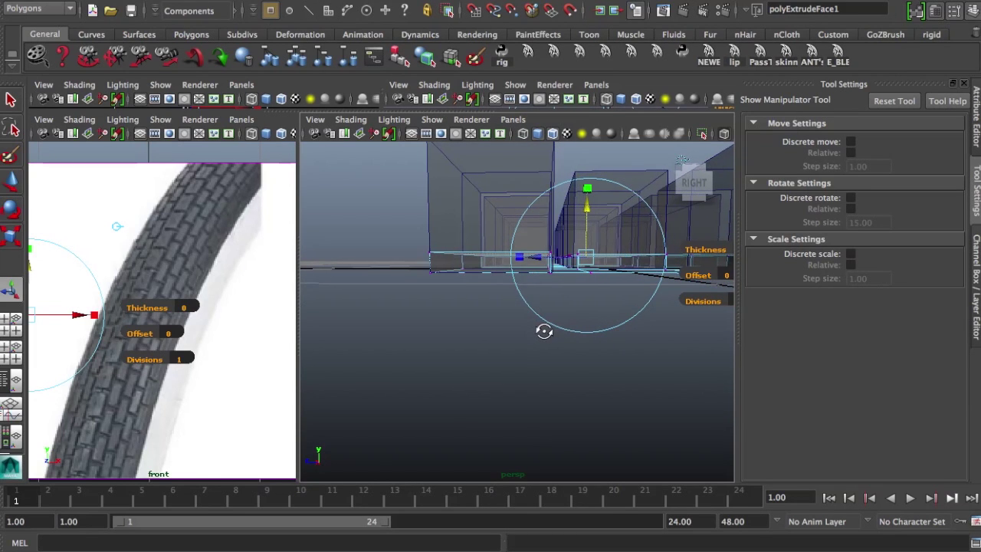
pyautogui.click(513, 119)
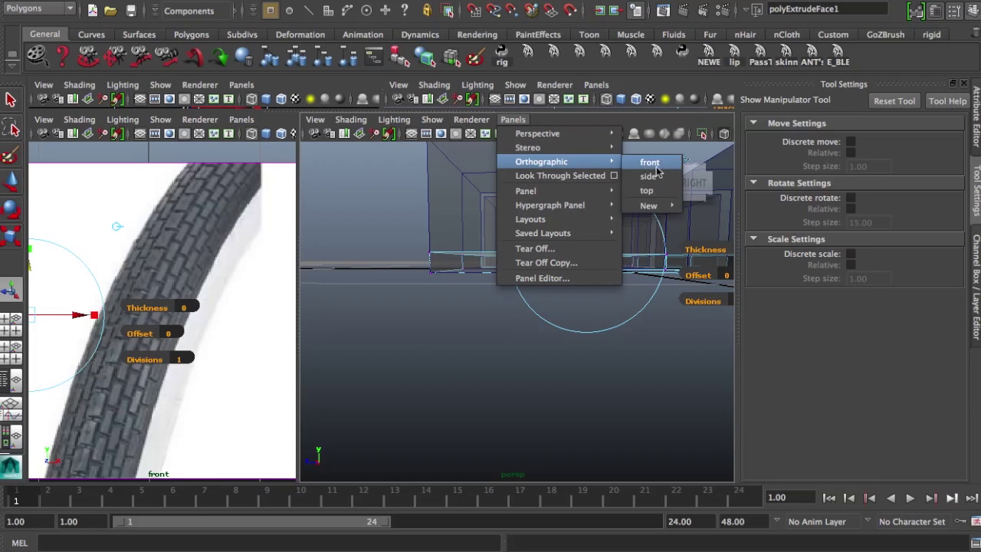
pyautogui.click(658, 188)
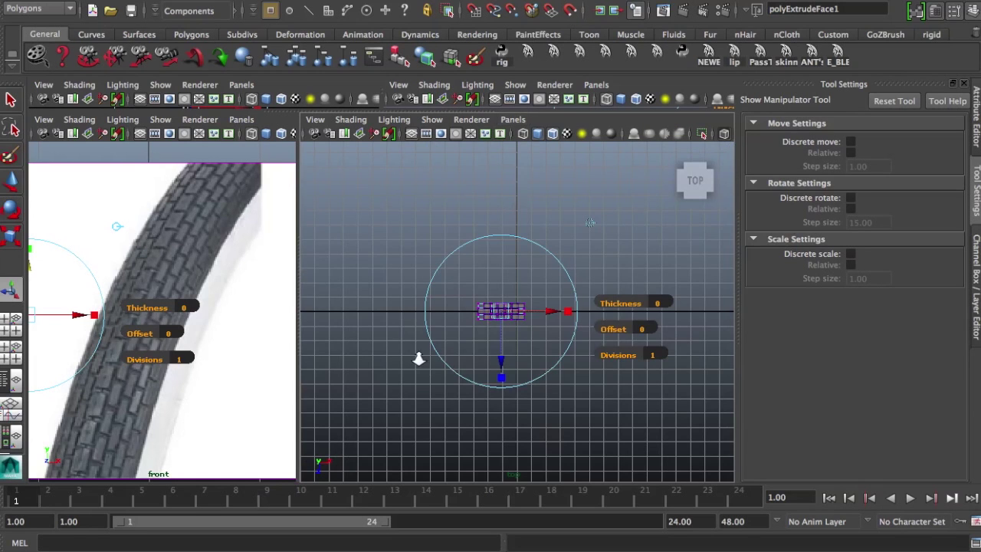
pyautogui.keyDown('alt'); pyautogui.moveTo(418, 359); pyautogui.dragTo(899, 376, button='right'); pyautogui.keyUp('alt')
pyautogui.scroll(-10, 589, 369)
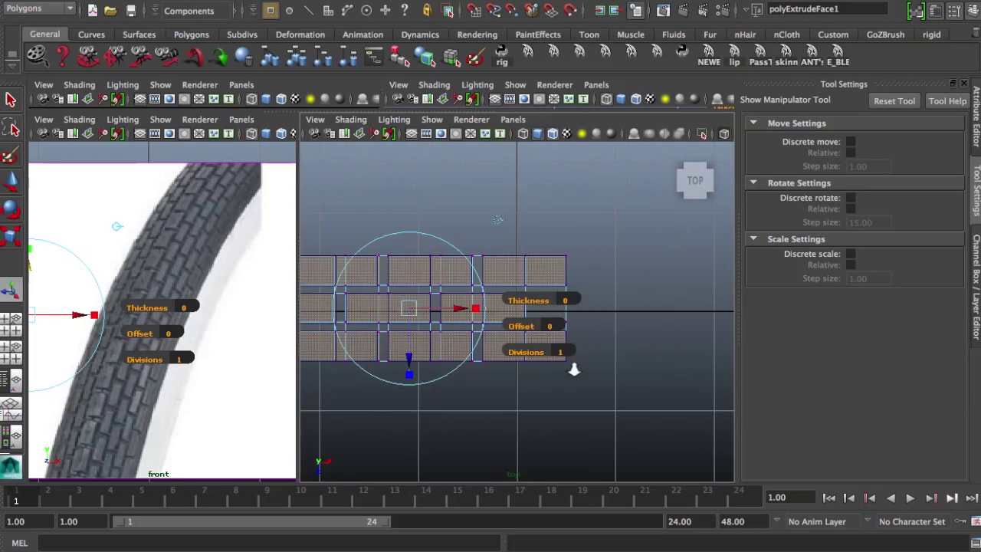
pyautogui.keyDown('alt'); pyautogui.moveTo(576, 370); pyautogui.dragTo(690, 369, button='middle'); pyautogui.keyUp('alt')
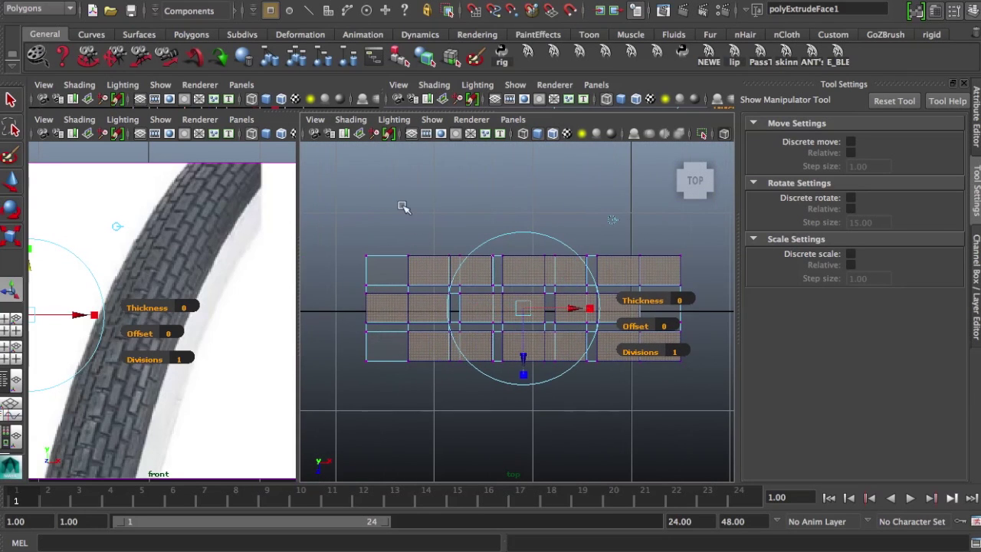
# Step: Move the vertices of both outer brick rows slightly inward toward the middle row to narrow the lengthwise gaps
pyautogui.moveTo(657, 266); pyautogui.dragTo(716, 285)
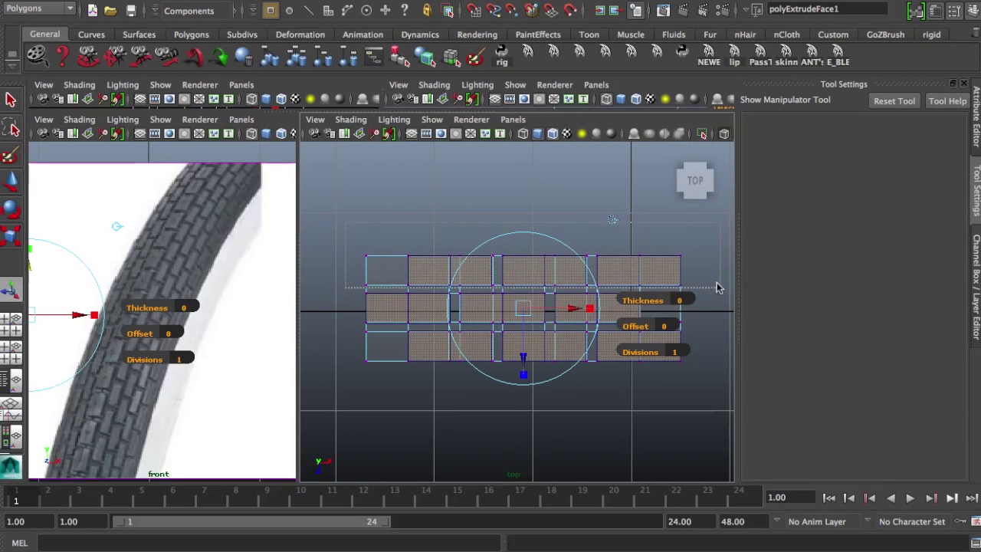
pyautogui.press('w')
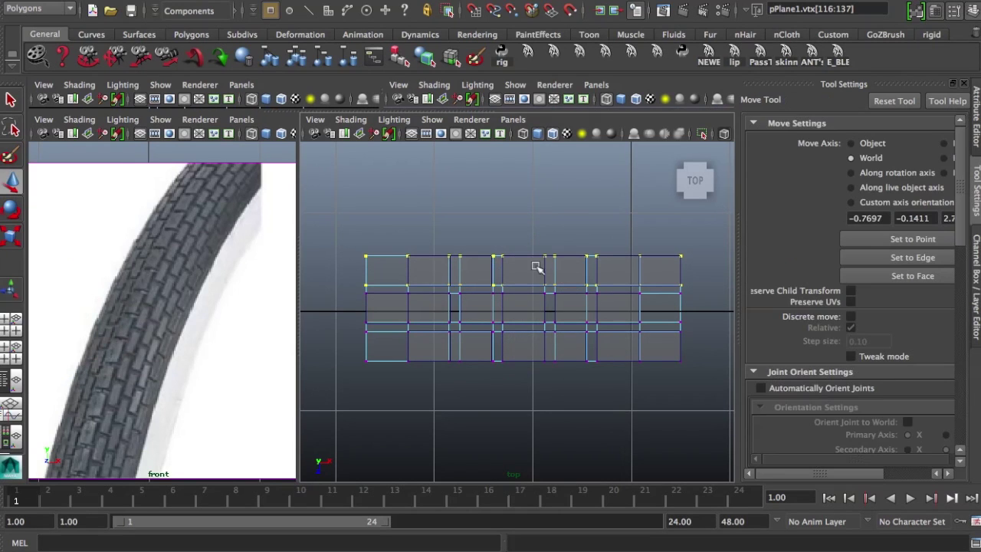
pyautogui.moveTo(522, 322); pyautogui.dragTo(522, 324)
pyautogui.moveTo(351, 408); pyautogui.dragTo(714, 325)
pyautogui.moveTo(524, 397); pyautogui.dragTo(523, 392)
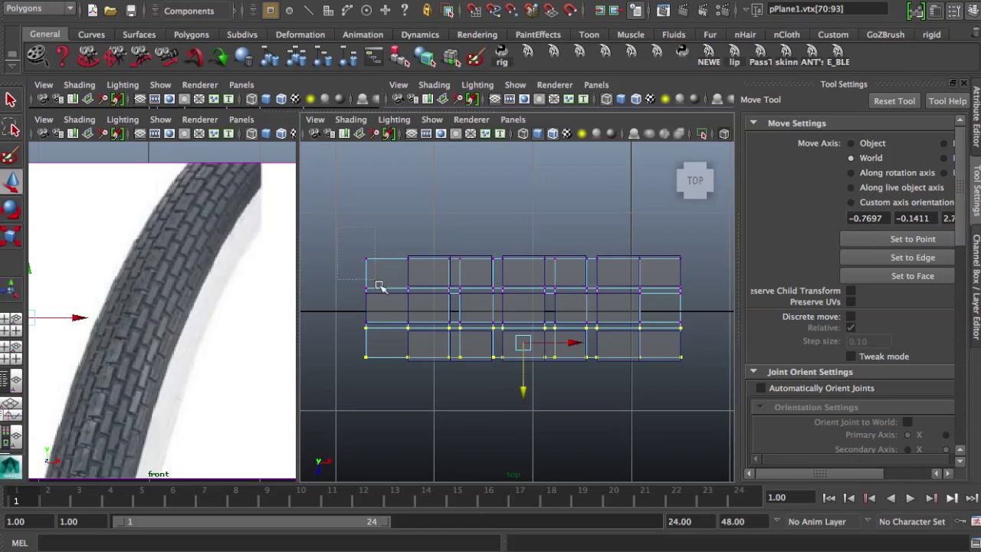
# Step: Nudge the plane's end and middle vertex groups along X so the gaps between neighbouring bricks become narrower
pyautogui.moveTo(380, 286); pyautogui.dragTo(449, 394)
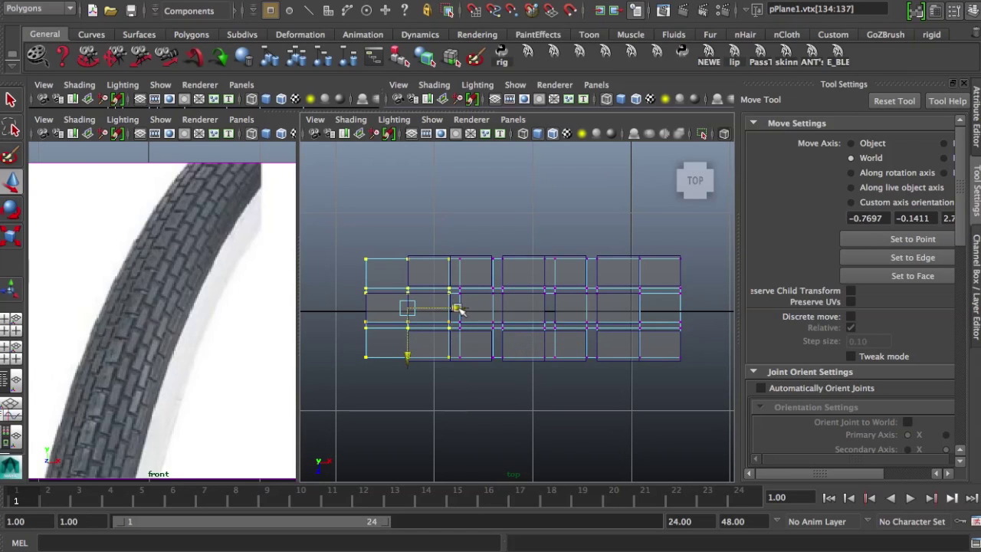
pyautogui.moveTo(458, 309); pyautogui.dragTo(460, 309)
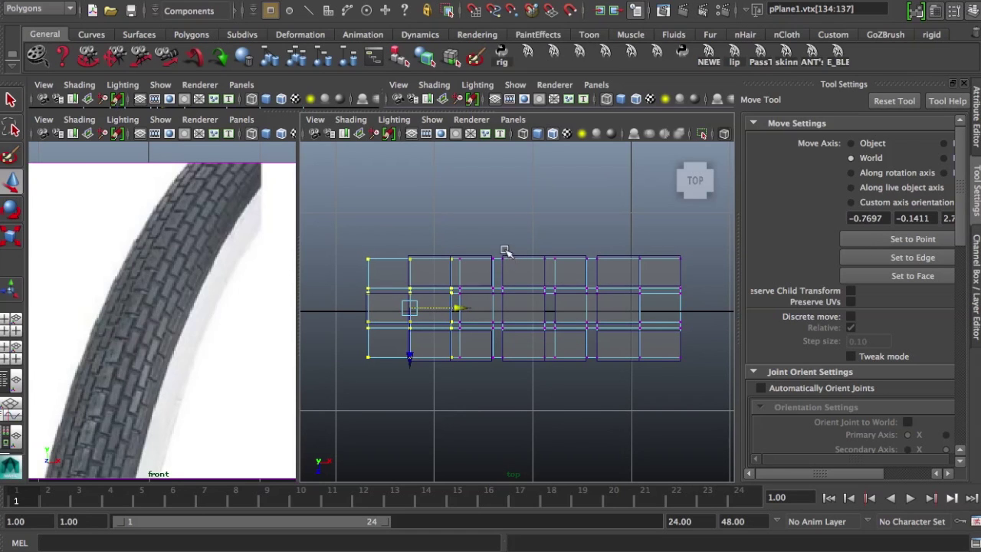
pyautogui.moveTo(503, 253); pyautogui.dragTo(588, 383)
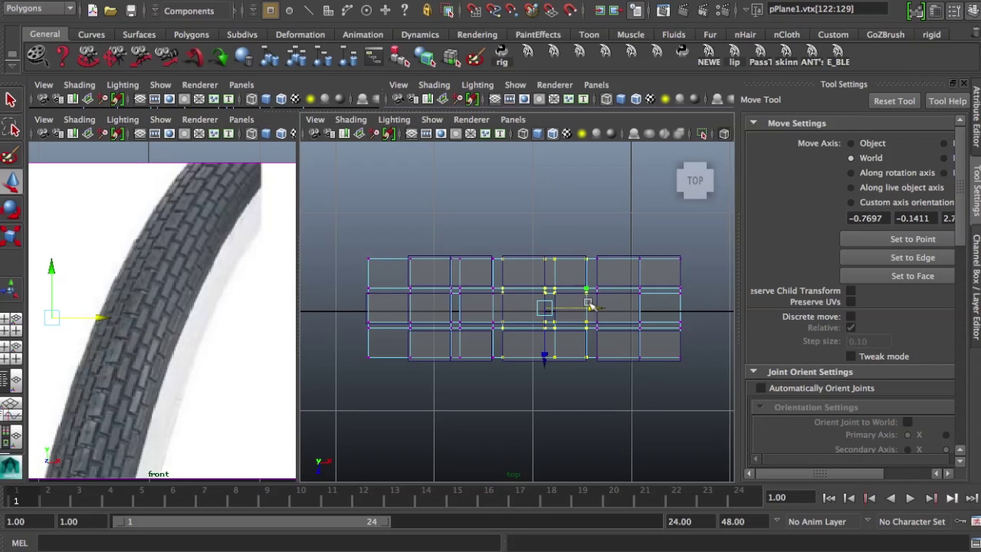
pyautogui.moveTo(593, 309); pyautogui.dragTo(591, 309)
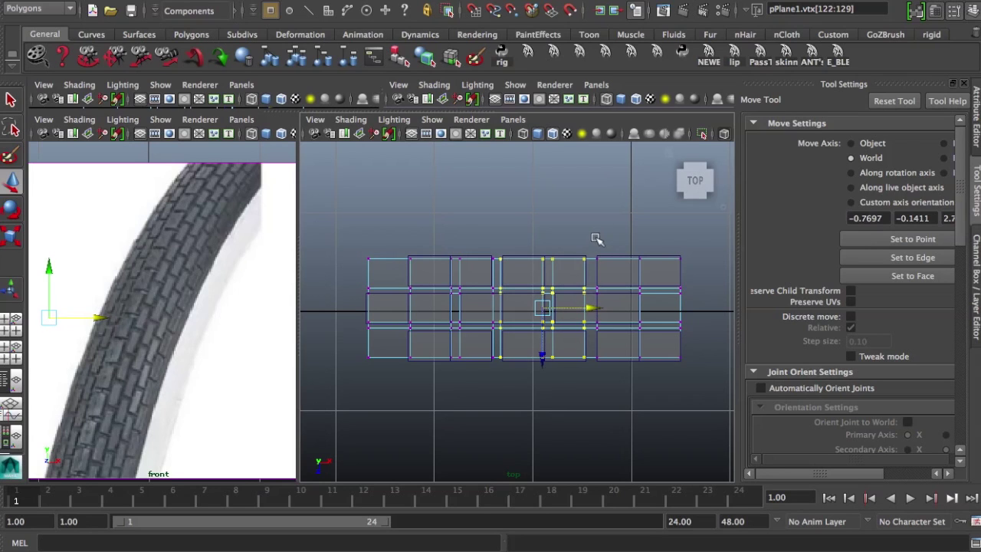
pyautogui.moveTo(646, 345); pyautogui.dragTo(693, 397)
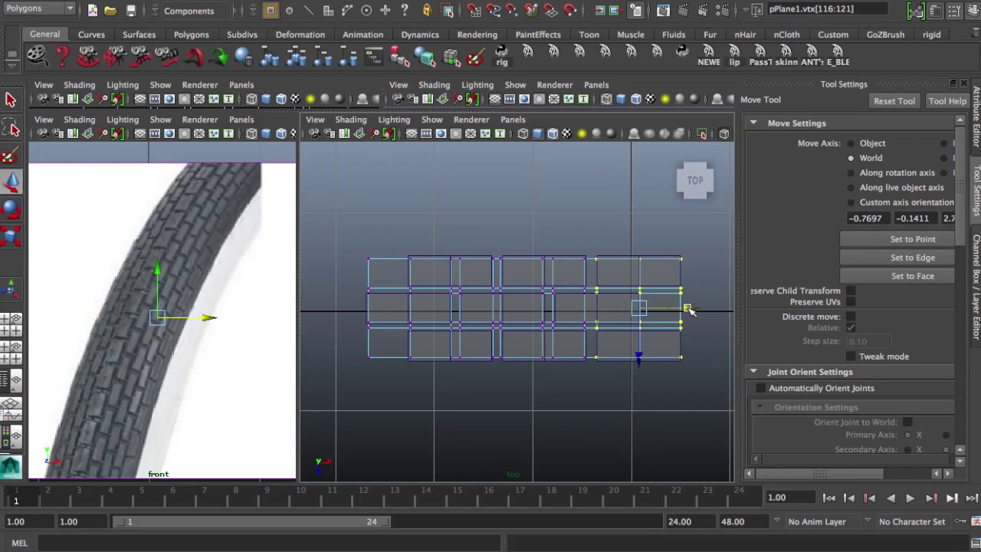
pyautogui.moveTo(690, 309); pyautogui.dragTo(683, 311)
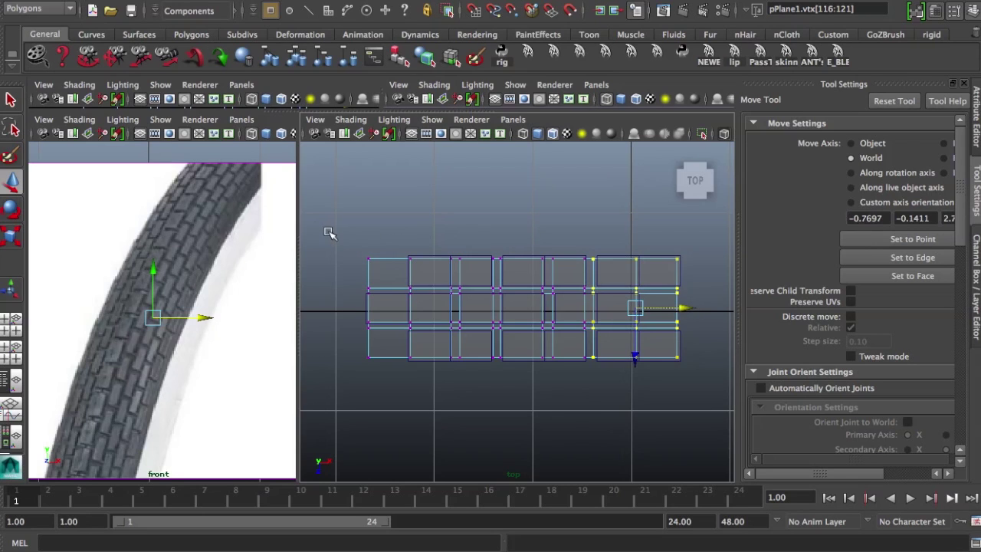
pyautogui.moveTo(330, 233); pyautogui.dragTo(457, 377)
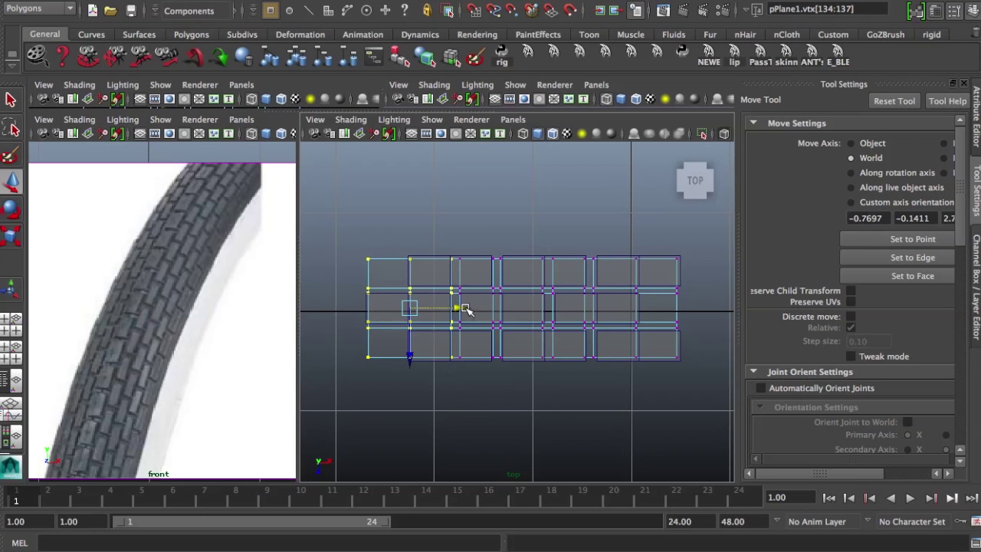
pyautogui.moveTo(465, 309); pyautogui.dragTo(467, 309)
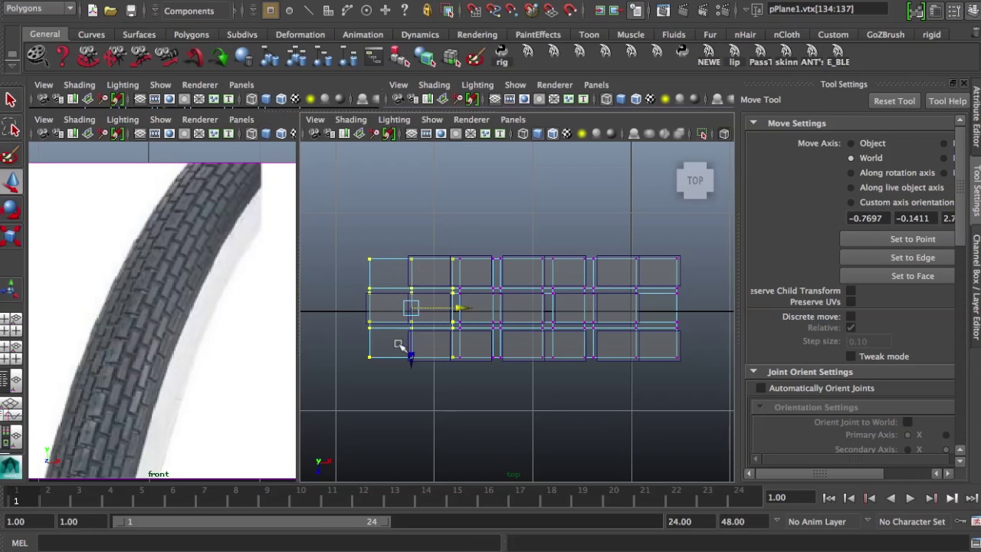
# Step: Select the whole plane in object mode, return to the perspective view, and set its face extrusion's Offset to 0.03
pyautogui.moveTo(399, 263); pyautogui.dragTo(475, 241, button='right')
pyautogui.click(382, 355)
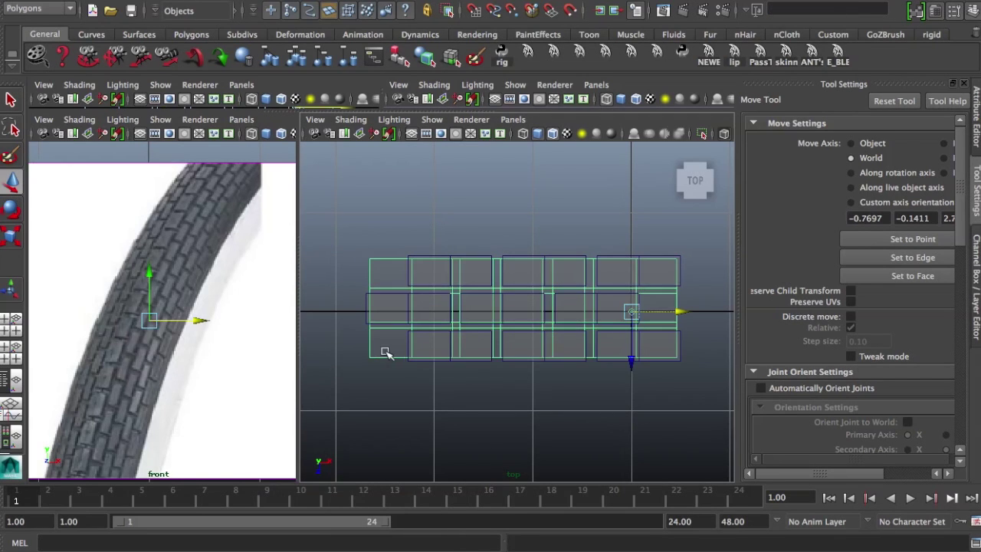
pyautogui.click(977, 275)
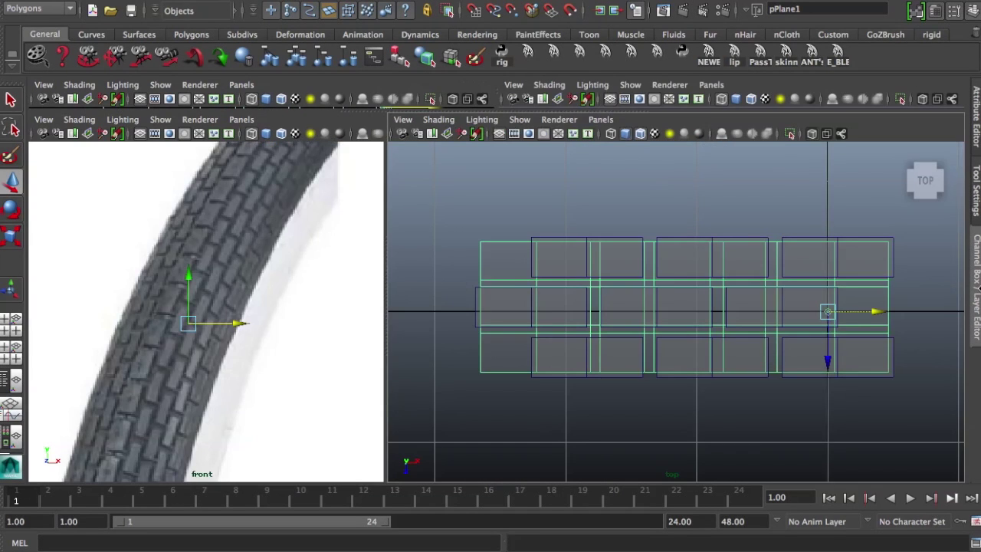
pyautogui.click(977, 291)
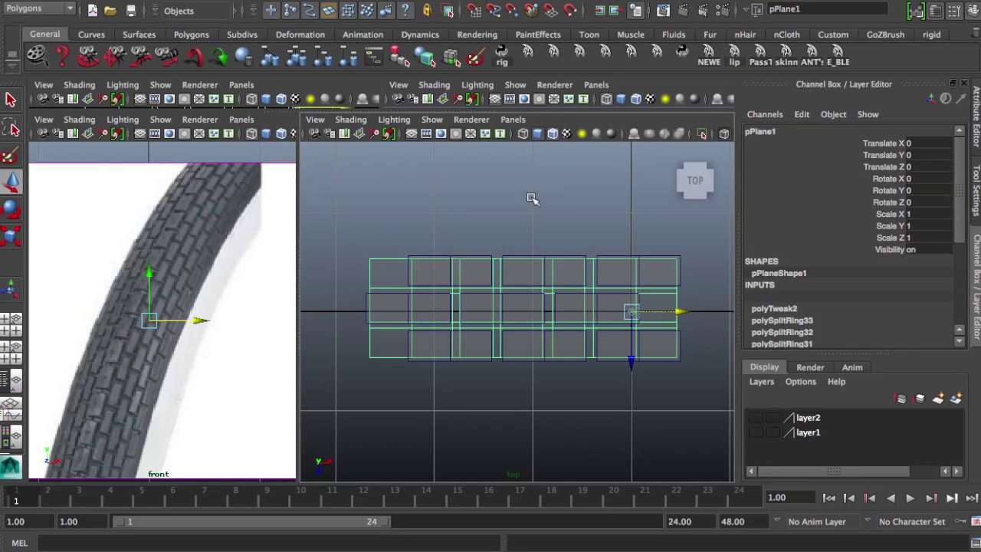
pyautogui.hotkey('ctrl', 'e')
pyautogui.click(512, 119)
pyautogui.moveTo(557, 136)
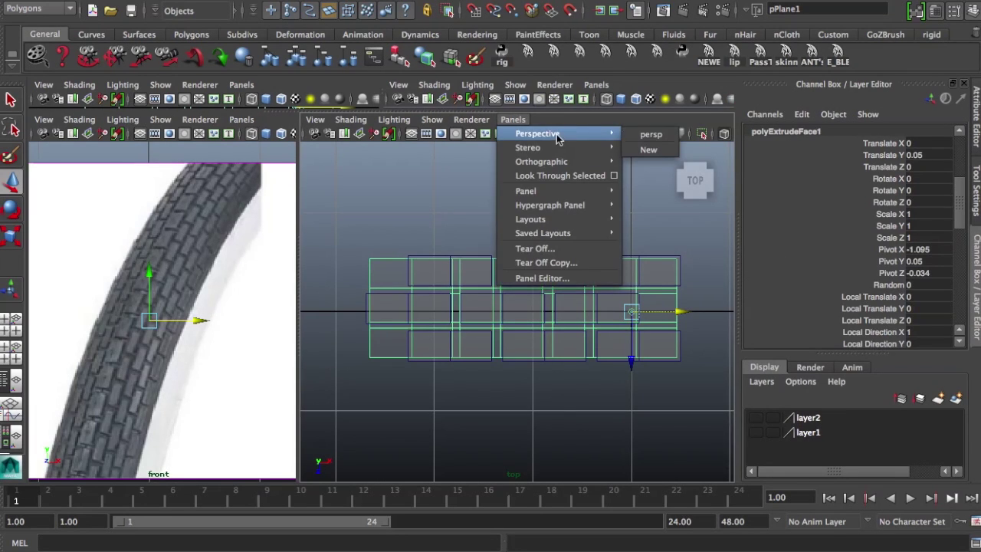
pyautogui.click(652, 134)
pyautogui.keyDown('alt'); pyautogui.moveTo(564, 277); pyautogui.dragTo(534, 293); pyautogui.keyUp('alt')
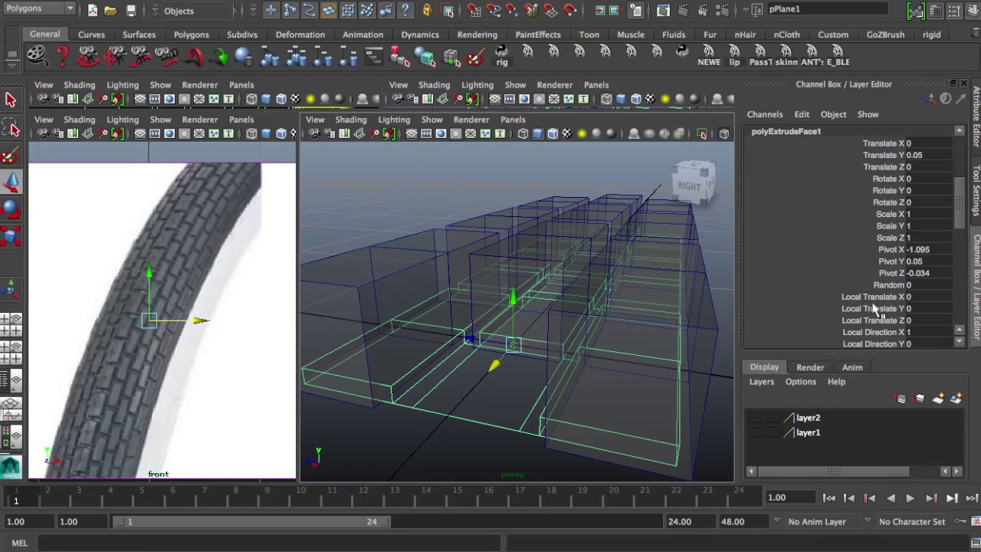
pyautogui.scroll(-7, 889, 214)
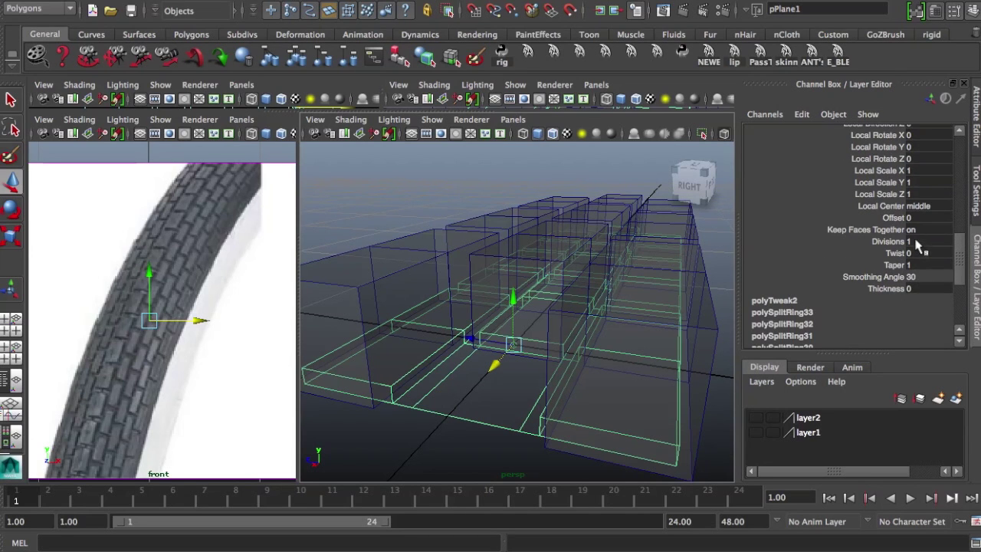
pyautogui.doubleClick(915, 217)
pyautogui.press('Return')
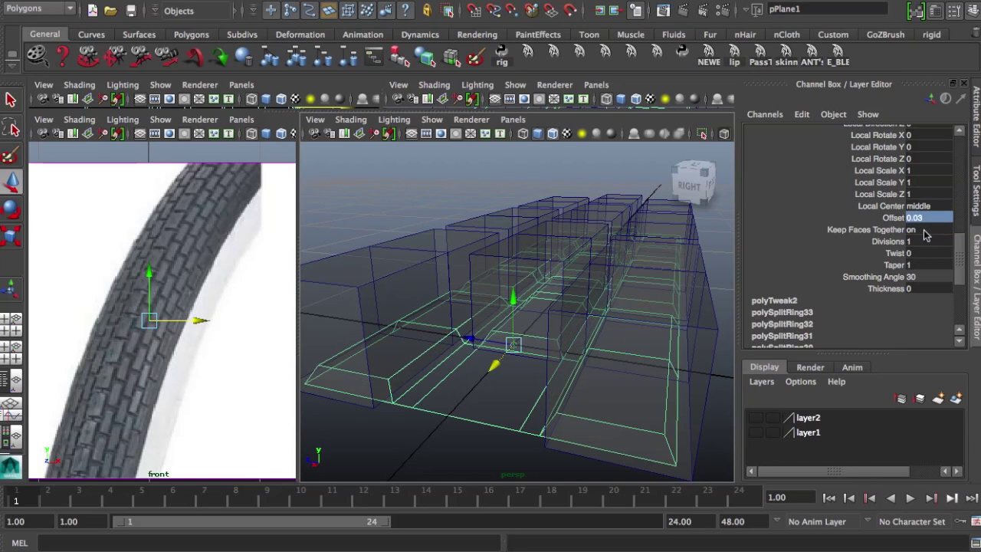
# Step: Select all the guide blocks around the plane and delete them, leaving only the extruded tread mesh
pyautogui.keyDown('alt'); pyautogui.moveTo(564, 368); pyautogui.dragTo(495, 335); pyautogui.keyUp('alt')
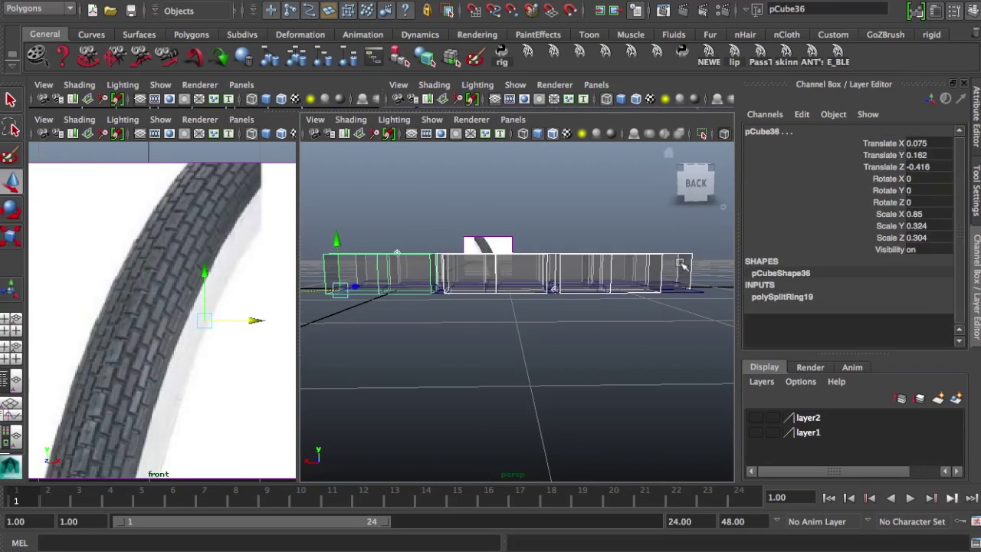
pyautogui.press('Delete')
pyautogui.click(405, 295)
pyautogui.keyDown('alt'); pyautogui.moveTo(406, 295); pyautogui.dragTo(513, 319); pyautogui.keyUp('alt')
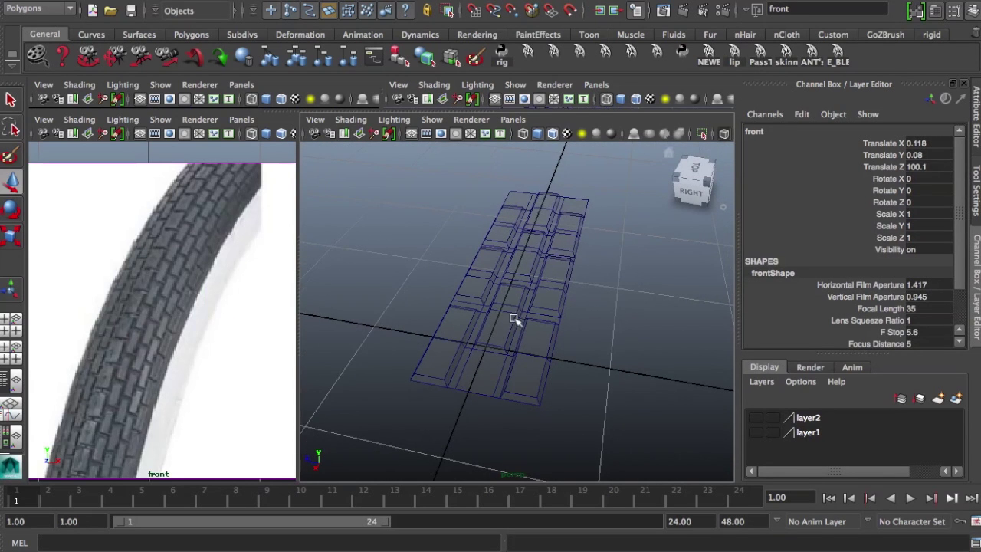
pyautogui.moveTo(486, 337)
pyautogui.keyDown('alt'); pyautogui.mouseDown()
pyautogui.moveTo(475, 352)
pyautogui.moveTo(482, 368)
pyautogui.moveTo(486, 357)
pyautogui.mouseUp(); pyautogui.keyUp('alt')
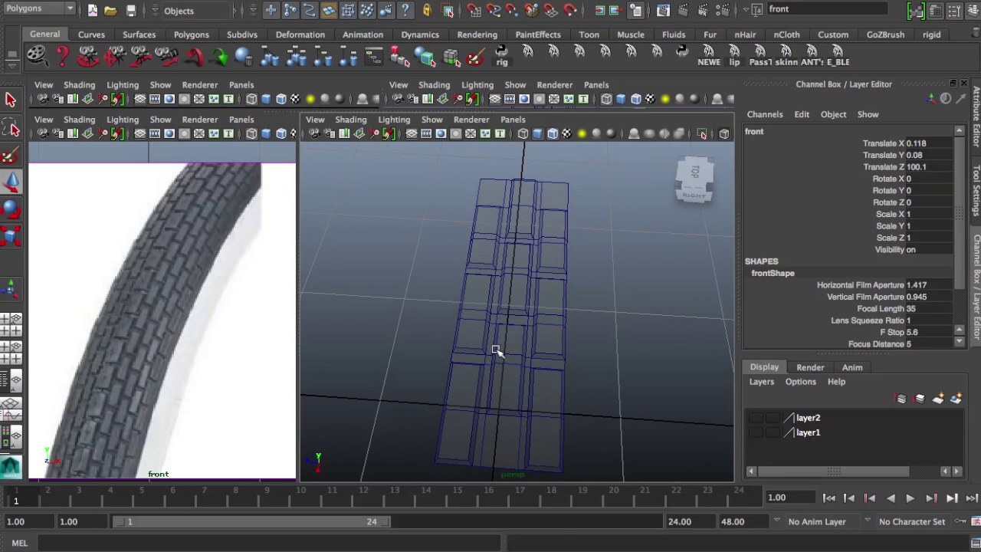
# Step: Select the tread plane's two long border edge loops and extrude them
pyautogui.rightClick(497, 350)
pyautogui.moveTo(495, 345); pyautogui.dragTo(507, 233, button='right')
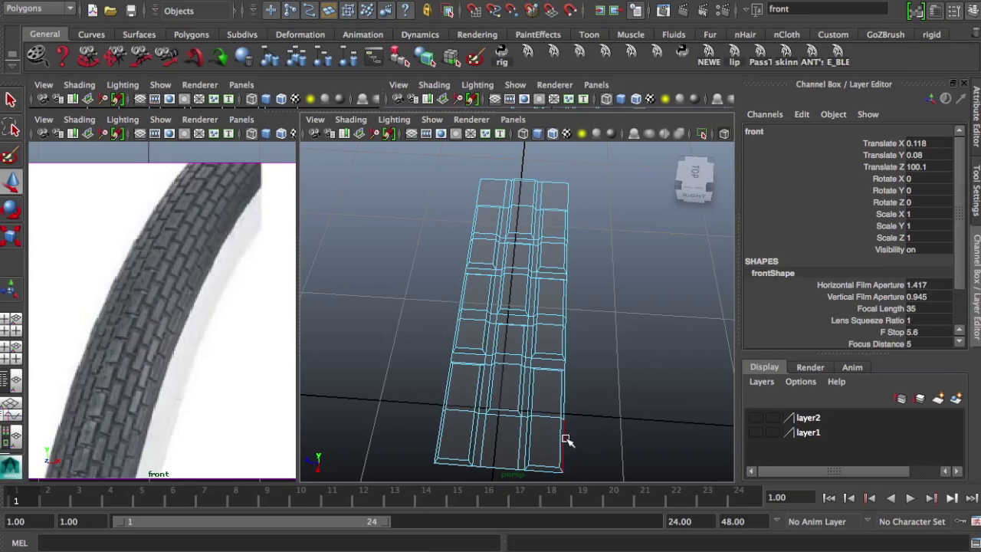
pyautogui.click(565, 439)
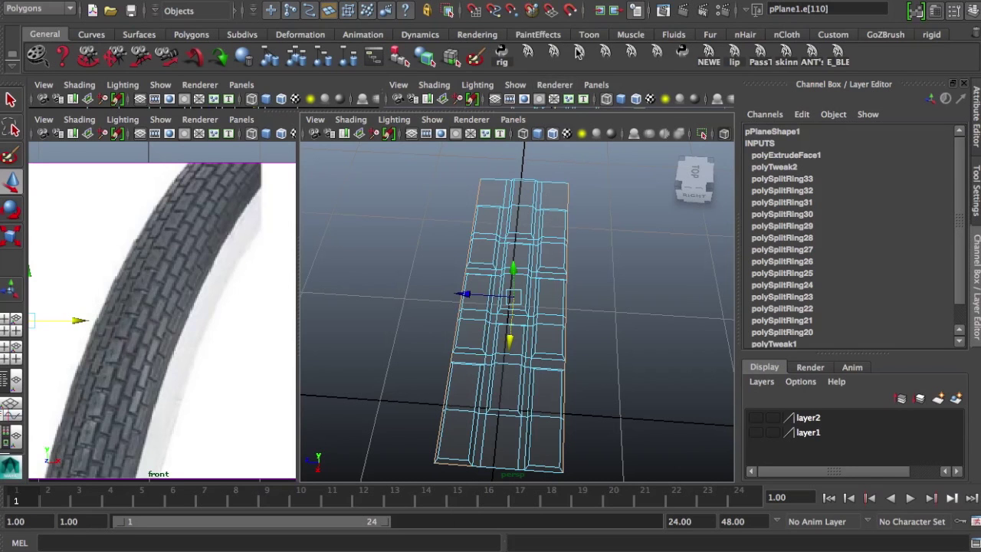
pyautogui.click(484, 1)
pyautogui.click(539, 43)
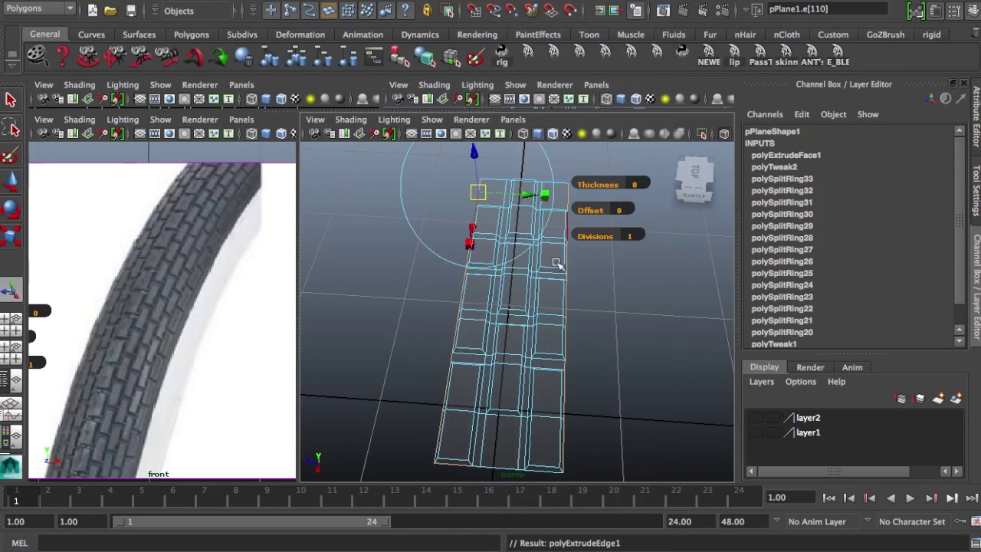
# Step: Scale the extruded border edges outward to 1.105 in Z, adding a narrow strip along both long sides
pyautogui.press('F8')
pyautogui.press('F10')
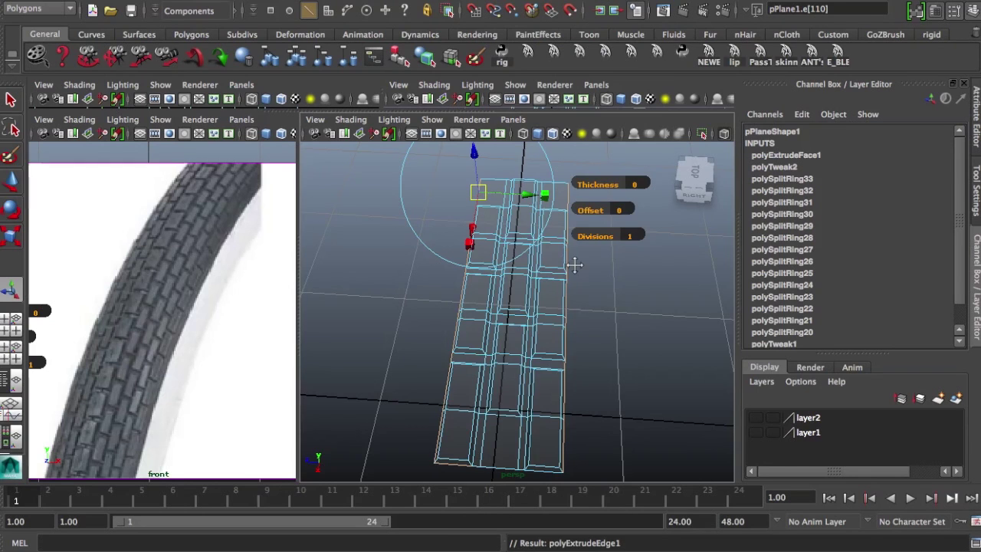
pyautogui.keyDown('alt'); pyautogui.moveTo(575, 215); pyautogui.dragTo(585, 304, button='middle'); pyautogui.keyUp('alt')
pyautogui.click(577, 197)
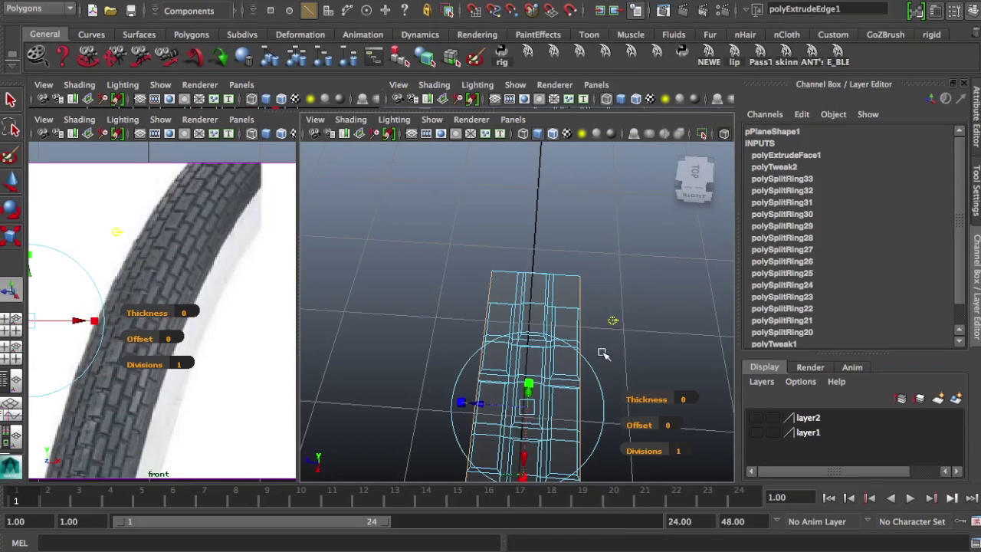
pyautogui.moveTo(462, 405); pyautogui.dragTo(453, 404)
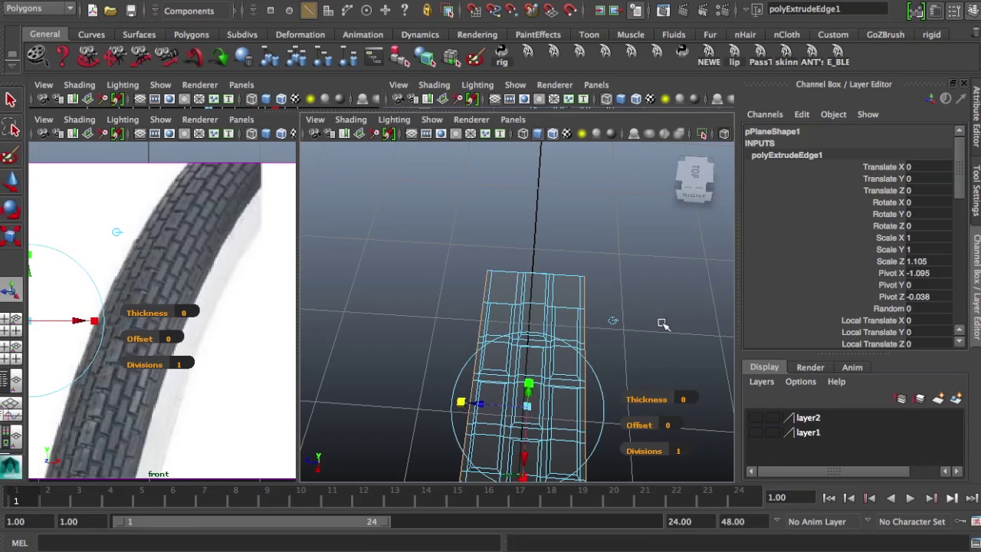
pyautogui.click(605, 423)
pyautogui.keyDown('alt'); pyautogui.moveTo(603, 407); pyautogui.dragTo(607, 371); pyautogui.keyUp('alt')
pyautogui.keyDown('alt'); pyautogui.moveTo(607, 371); pyautogui.dragTo(553, 366, button='right'); pyautogui.keyUp('alt')
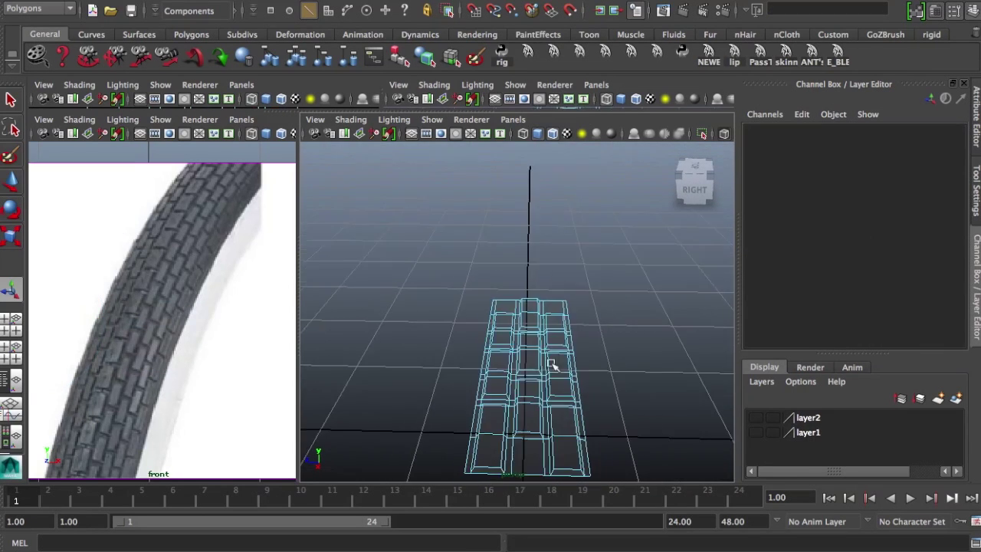
# Step: Duplicate the tread section in object mode and snap the copy alongside the original at Translate Z -1.106, using a corner vertex as pivot
pyautogui.moveTo(538, 261); pyautogui.dragTo(602, 243, button='right')
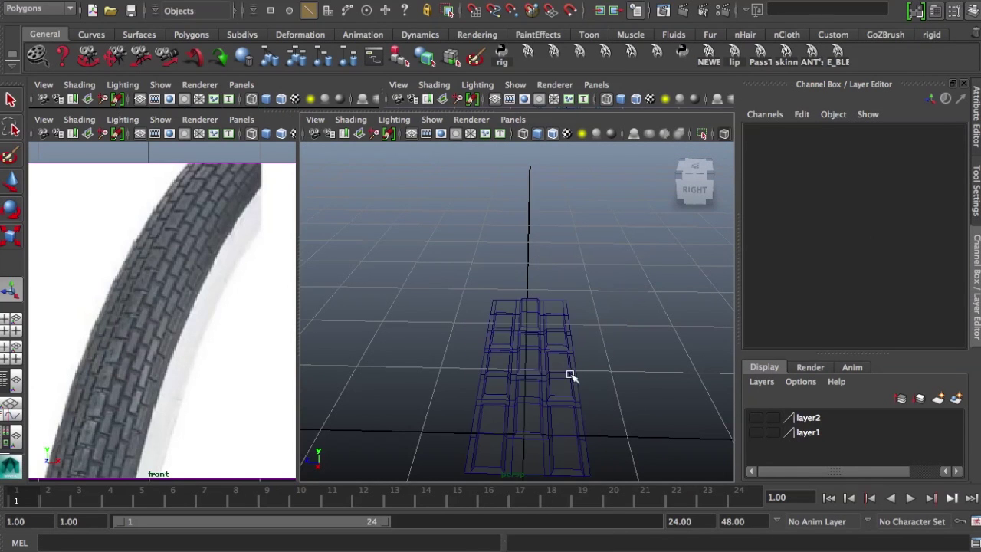
pyautogui.click(564, 380)
pyautogui.hotkey('ctrl', 'd')
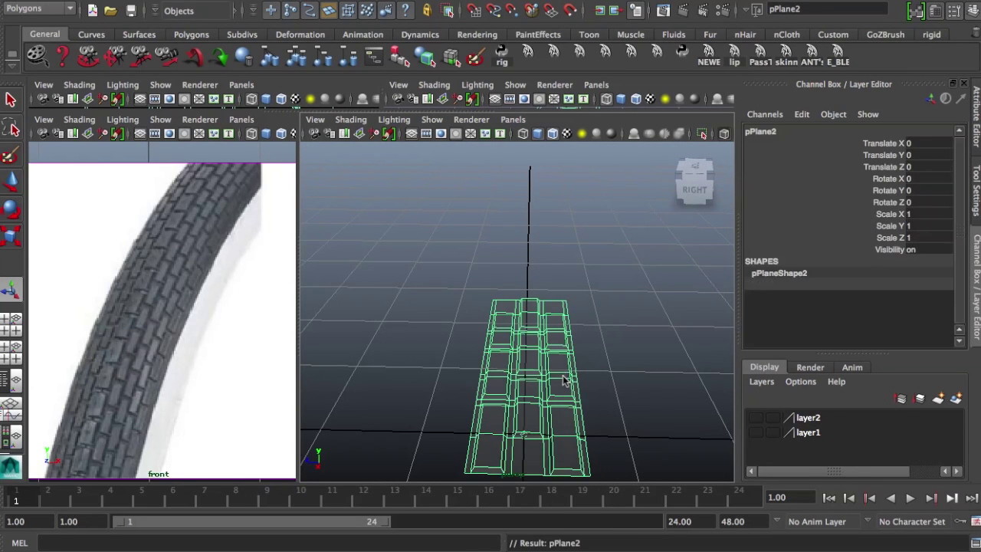
pyautogui.press('w')
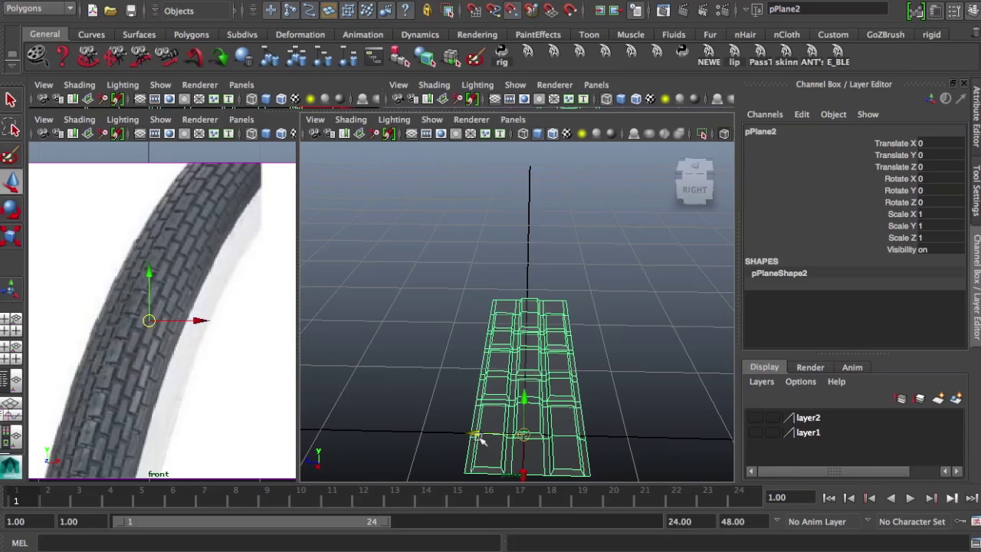
pyautogui.press('d')
pyautogui.press('v')
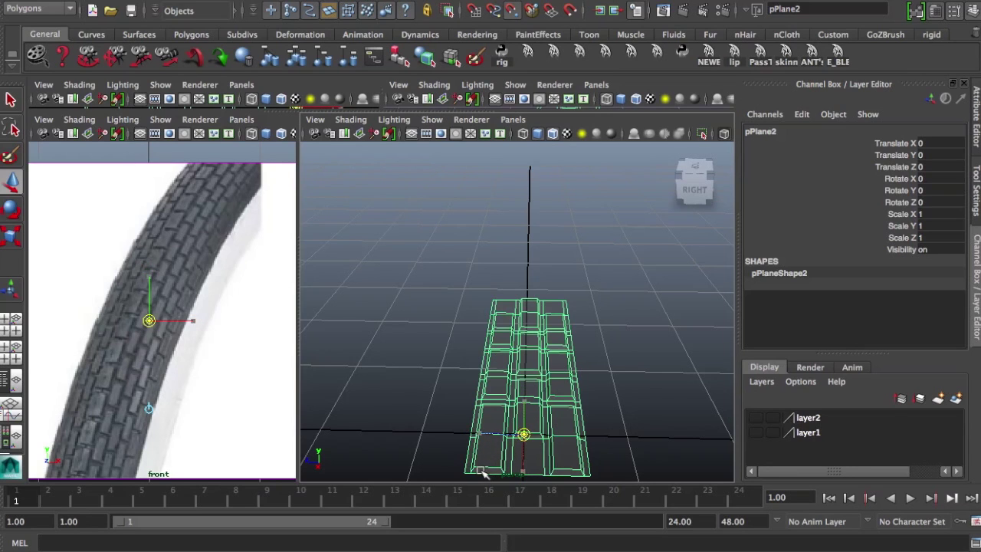
pyautogui.moveTo(482, 473); pyautogui.dragTo(610, 486, button='middle')
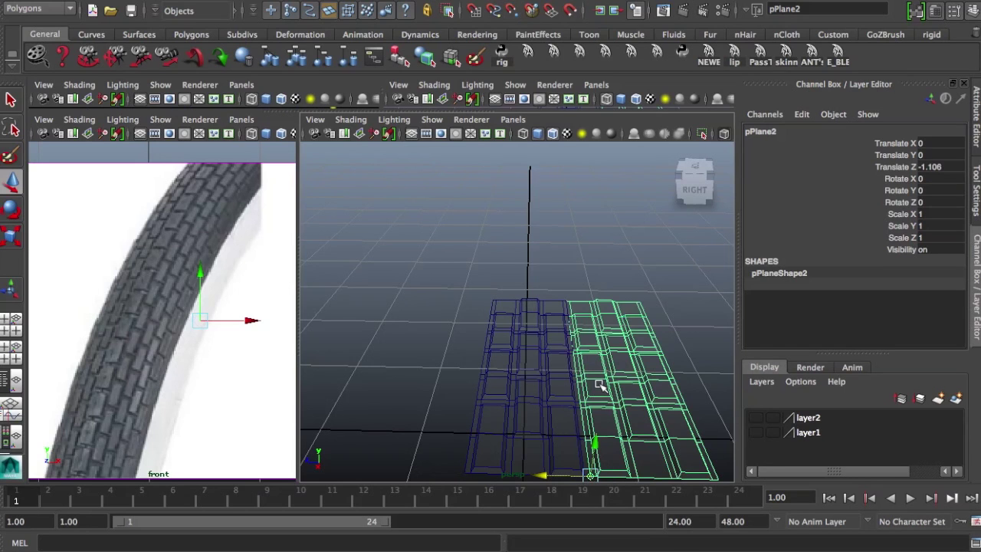
# Step: Delete the copy's border strip faces on the side facing the original section, including the leftover corner face
pyautogui.moveTo(600, 385); pyautogui.dragTo(602, 297, button='right')
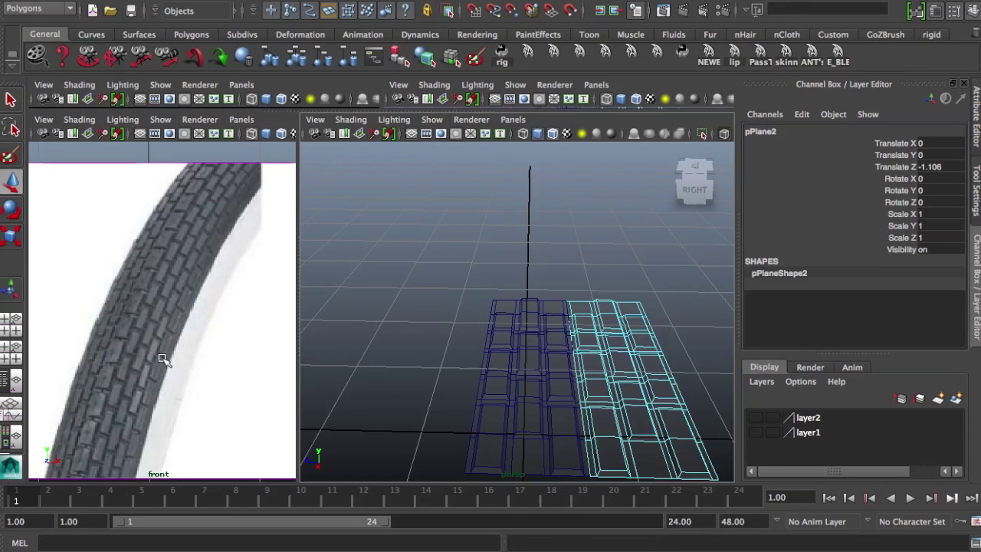
pyautogui.click(123, 353)
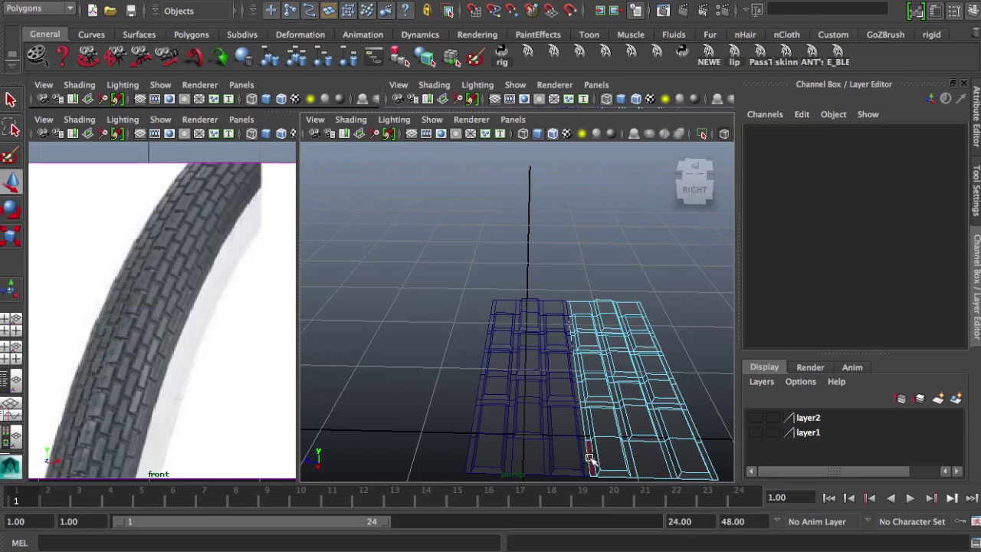
pyautogui.click(570, 311)
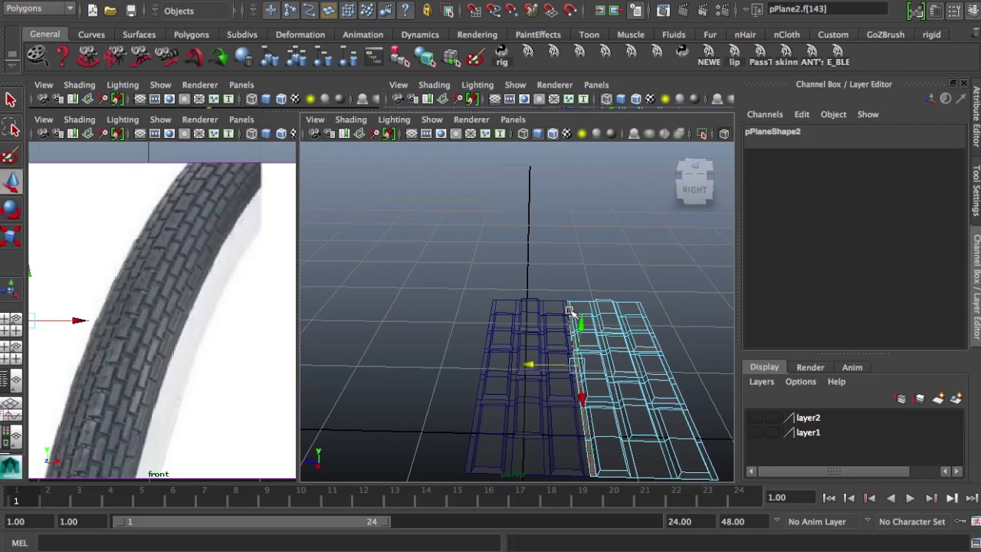
pyautogui.press('Delete')
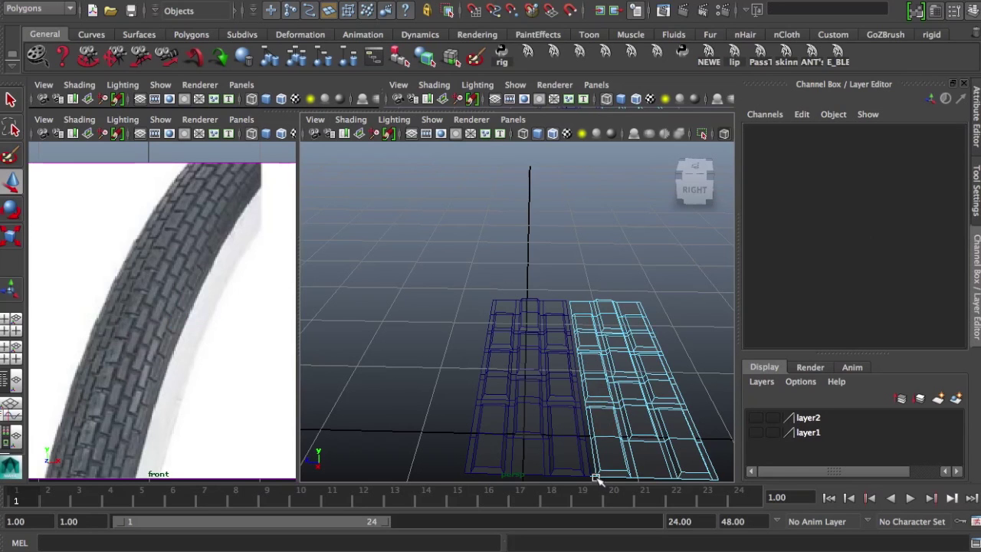
pyautogui.click(595, 477)
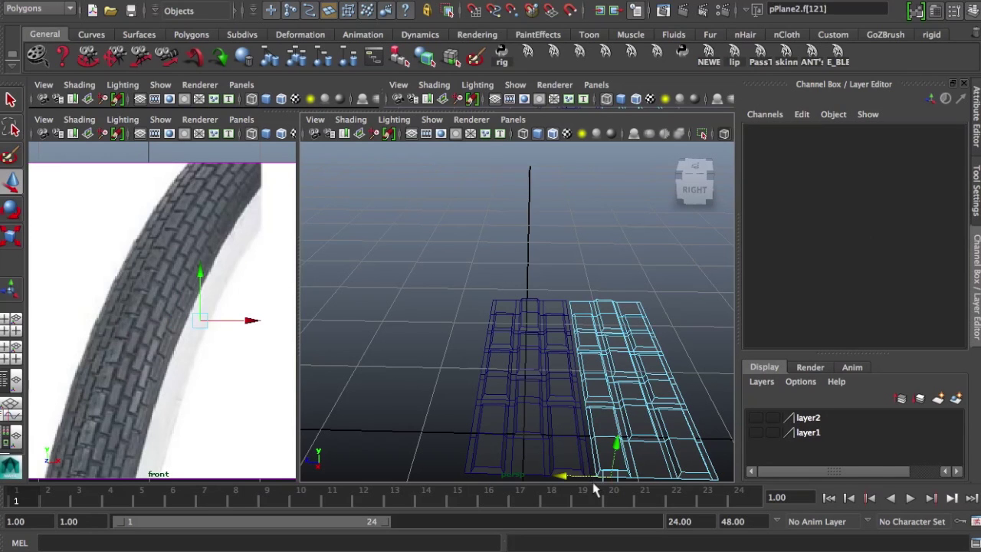
pyautogui.press('Delete')
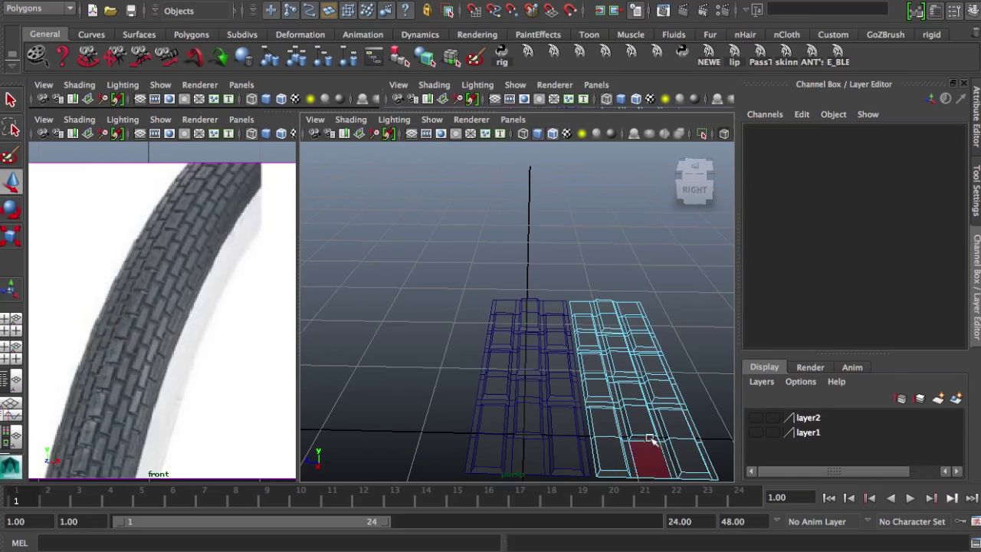
# Step: Snap the trimmed copy's pivot to its near corner and move the copy toward the original to Translate Z -1.053
pyautogui.moveTo(679, 314); pyautogui.dragTo(679, 263, button='right')
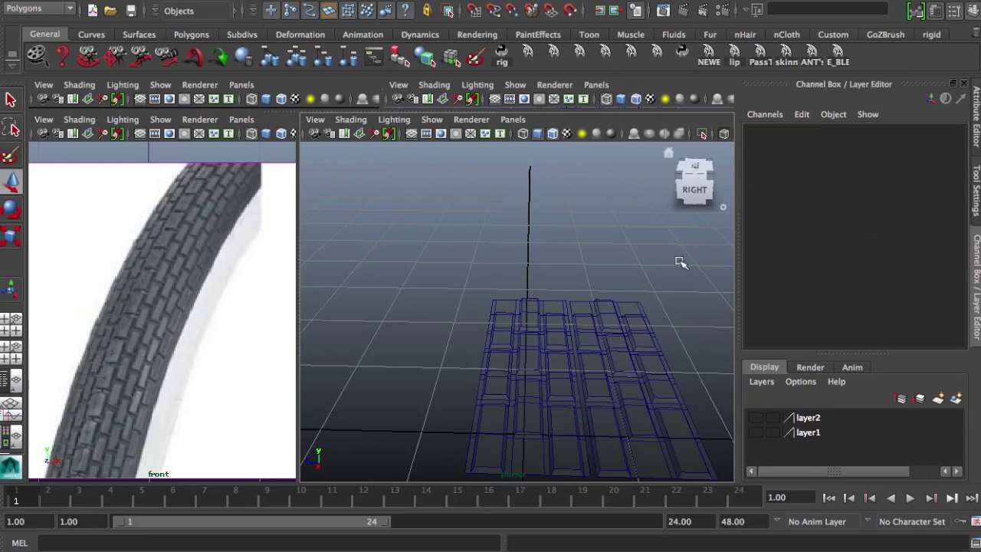
pyautogui.click(648, 399)
pyautogui.press('d')
pyautogui.press('v')
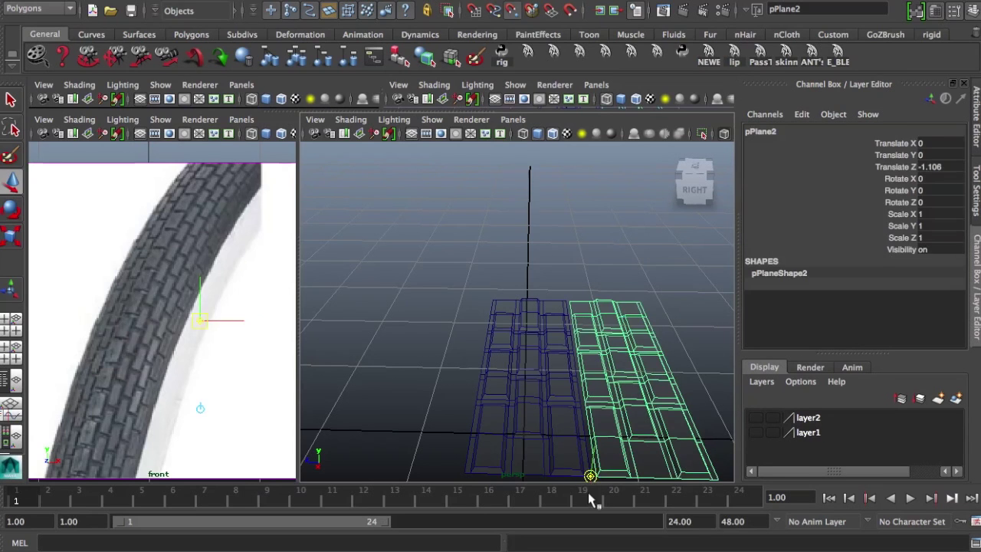
pyautogui.moveTo(590, 475); pyautogui.dragTo(590, 469)
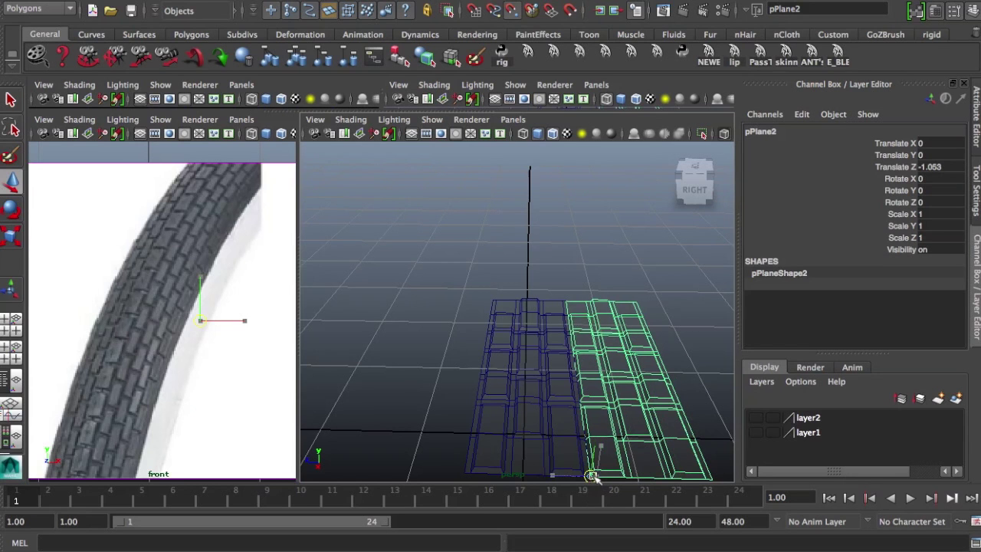
pyautogui.click(691, 370)
pyautogui.keyDown('alt'); pyautogui.moveTo(587, 416); pyautogui.dragTo(537, 418); pyautogui.keyUp('alt')
# Step: Delete the original section's border strip faces along the side facing the copy
pyautogui.moveTo(531, 261); pyautogui.dragTo(532, 297, button='right')
pyautogui.click(536, 429)
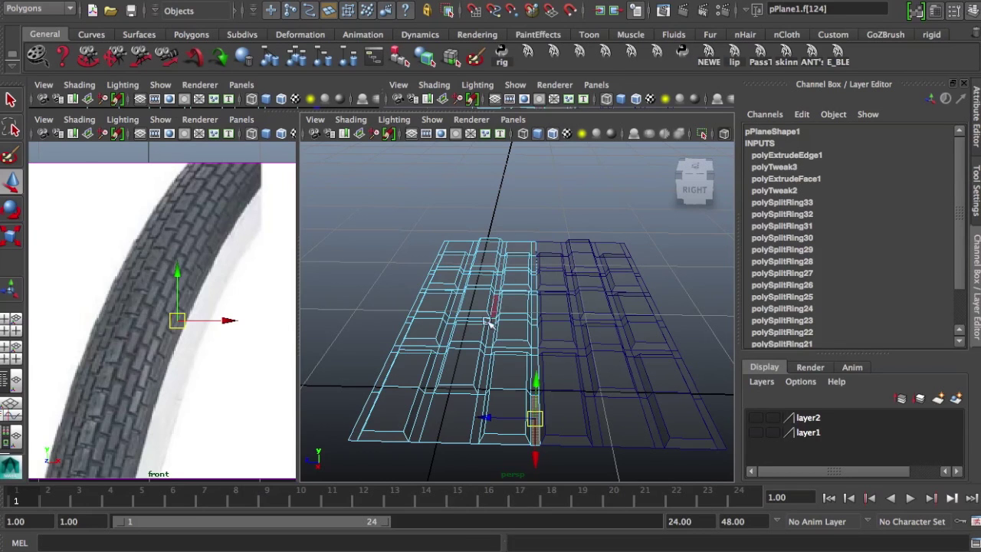
pyautogui.moveTo(487, 261); pyautogui.dragTo(487, 299, button='right')
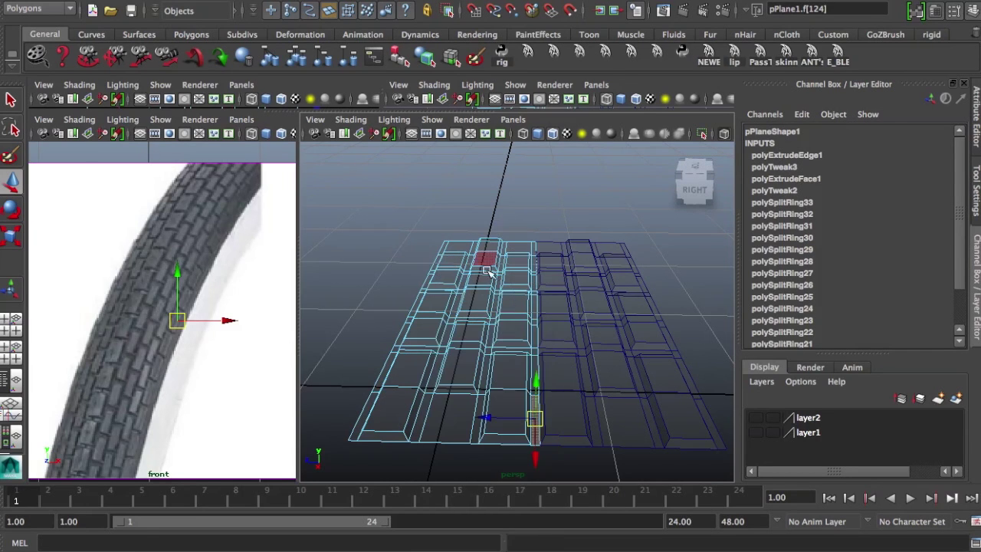
pyautogui.keyDown('shift'); pyautogui.doubleClick(535, 247); pyautogui.keyUp('shift')
pyautogui.press('Delete')
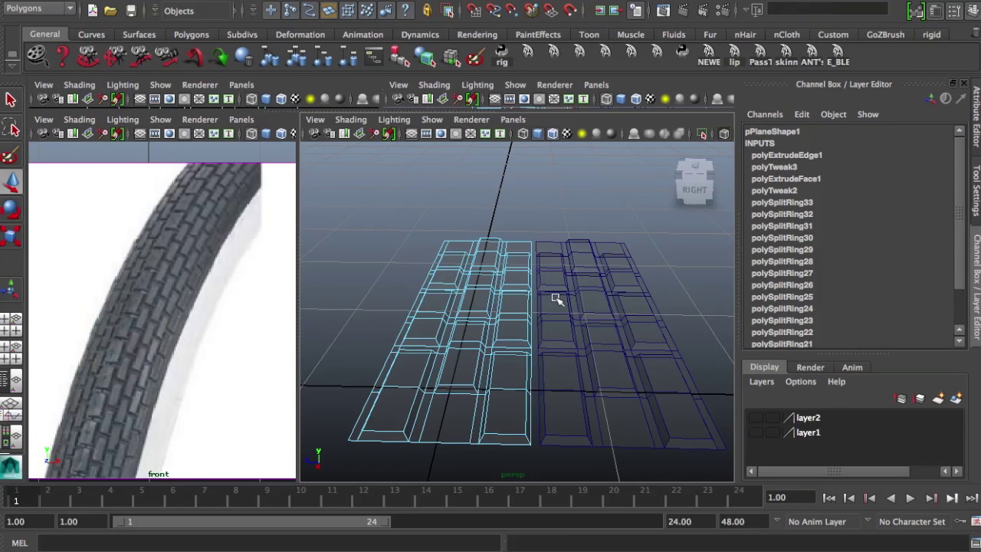
# Step: Move the copy against the original at Translate Z -0.971, and place a duplicate of it on its far side at Translate Z -2.024
pyautogui.click(568, 428)
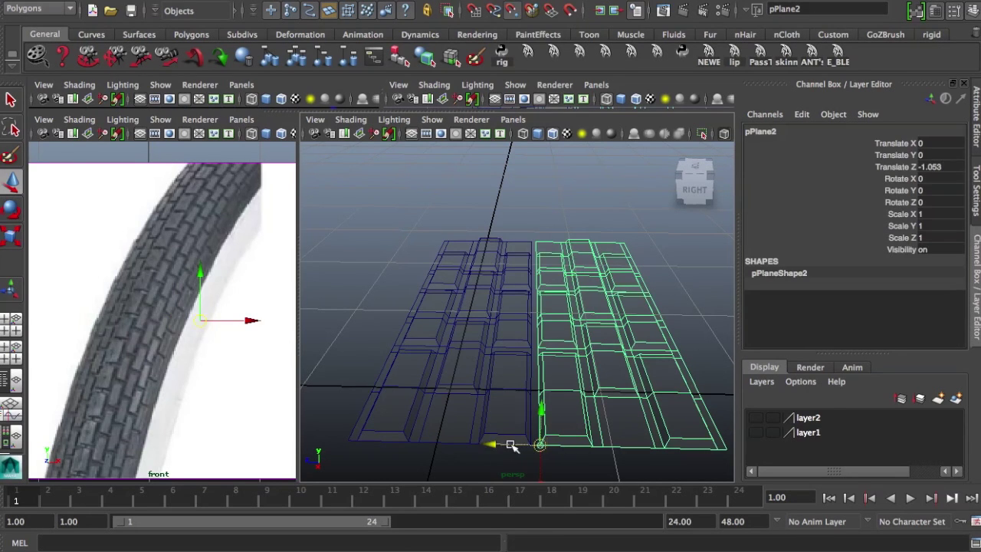
pyautogui.moveTo(514, 445); pyautogui.dragTo(511, 444)
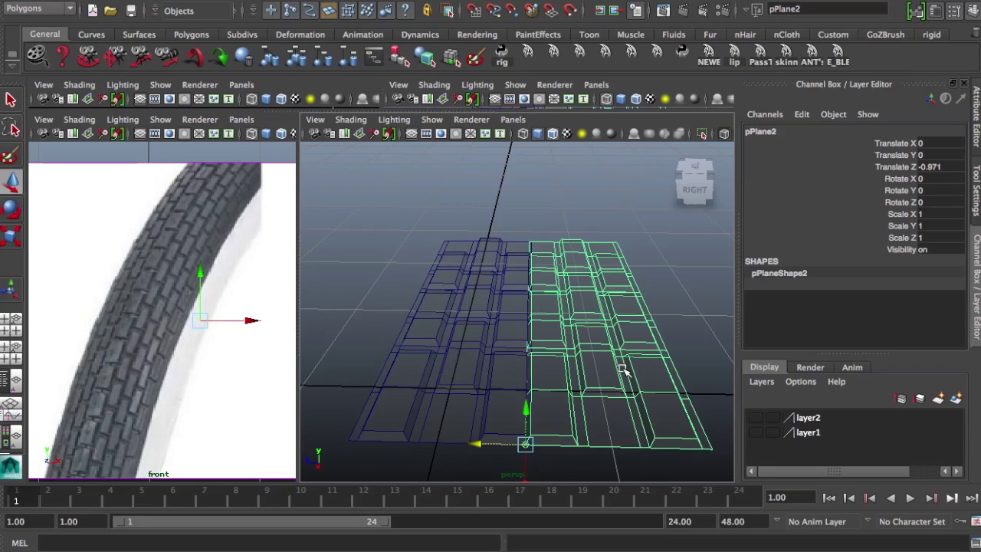
pyautogui.hotkey('ctrl', 'd')
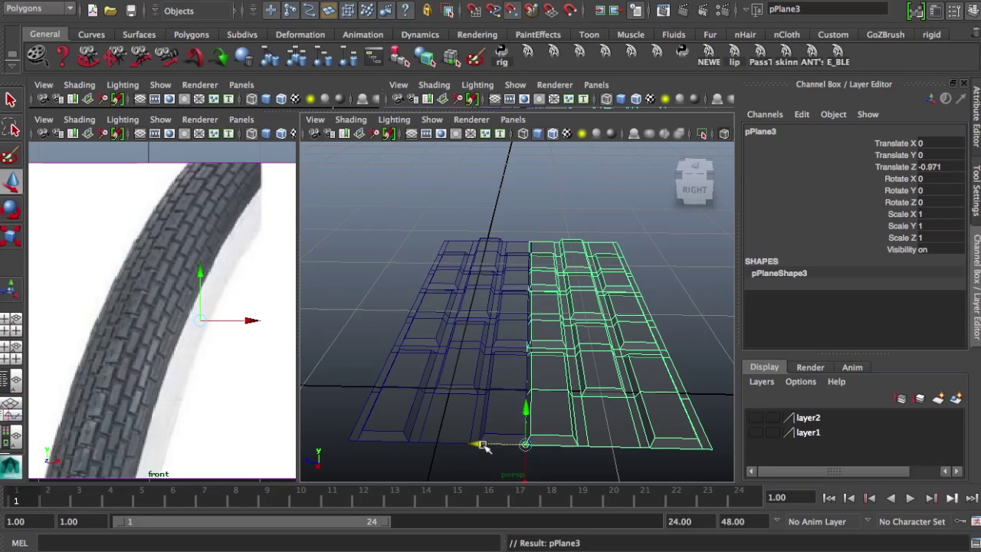
pyautogui.moveTo(482, 446); pyautogui.dragTo(358, 438)
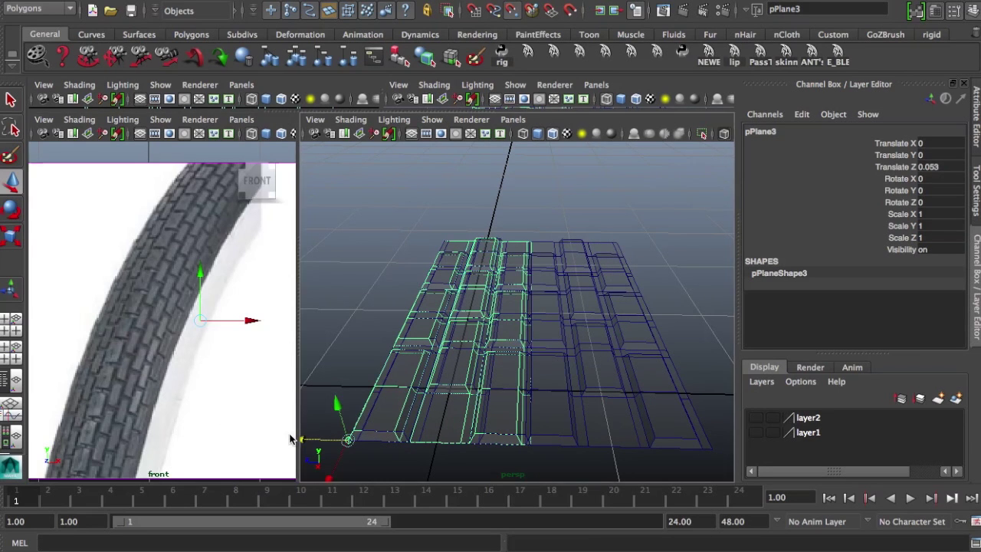
pyautogui.moveTo(322, 440); pyautogui.dragTo(715, 452)
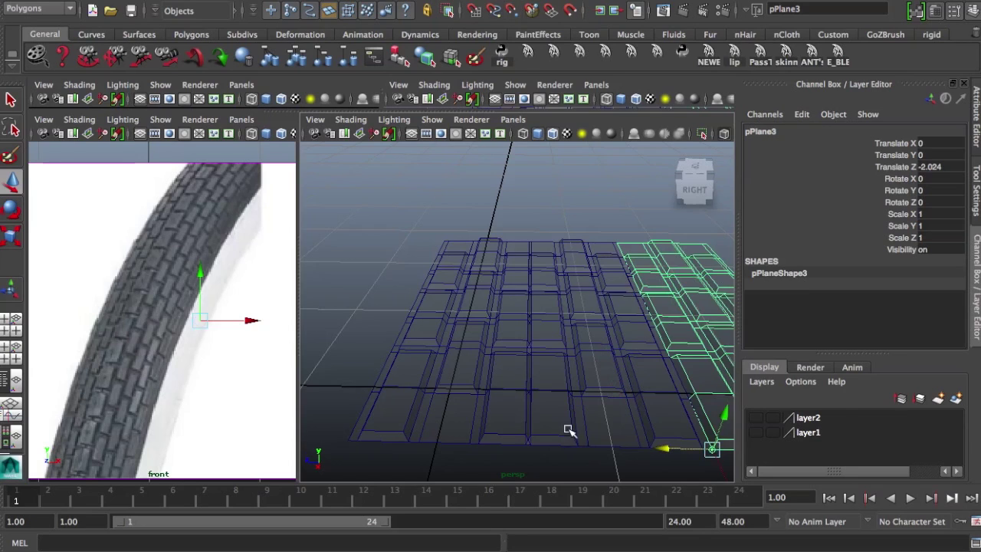
# Step: Delete the third section's whole brick row that adjoins the second section
pyautogui.keyDown('alt'); pyautogui.moveTo(517, 426); pyautogui.dragTo(418, 427, button='middle'); pyautogui.keyUp('alt')
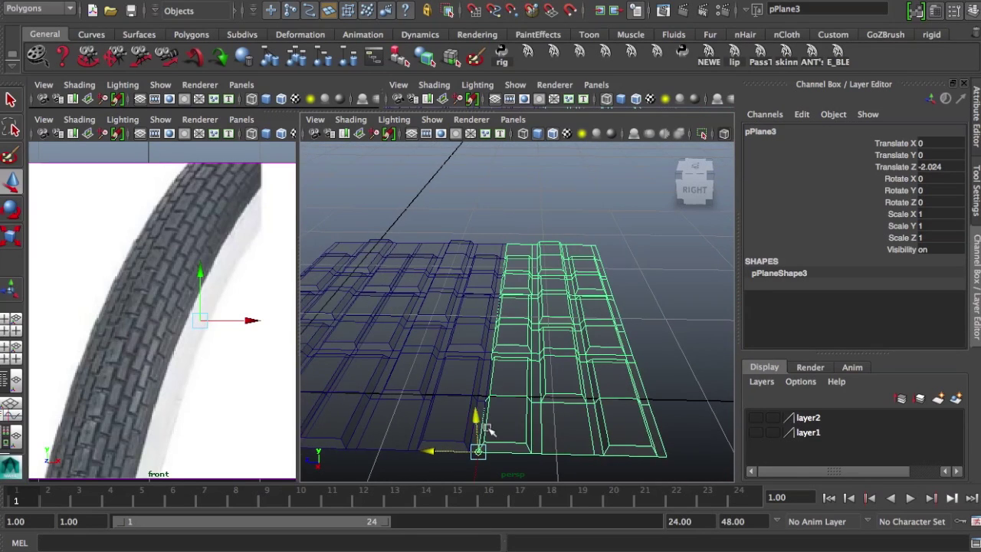
pyautogui.keyDown('alt'); pyautogui.moveTo(519, 420); pyautogui.dragTo(517, 421); pyautogui.keyUp('alt')
pyautogui.keyDown('alt'); pyautogui.moveTo(517, 421); pyautogui.dragTo(483, 421, button='right'); pyautogui.keyUp('alt')
pyautogui.keyDown('alt'); pyautogui.moveTo(483, 420); pyautogui.dragTo(521, 429); pyautogui.keyUp('alt')
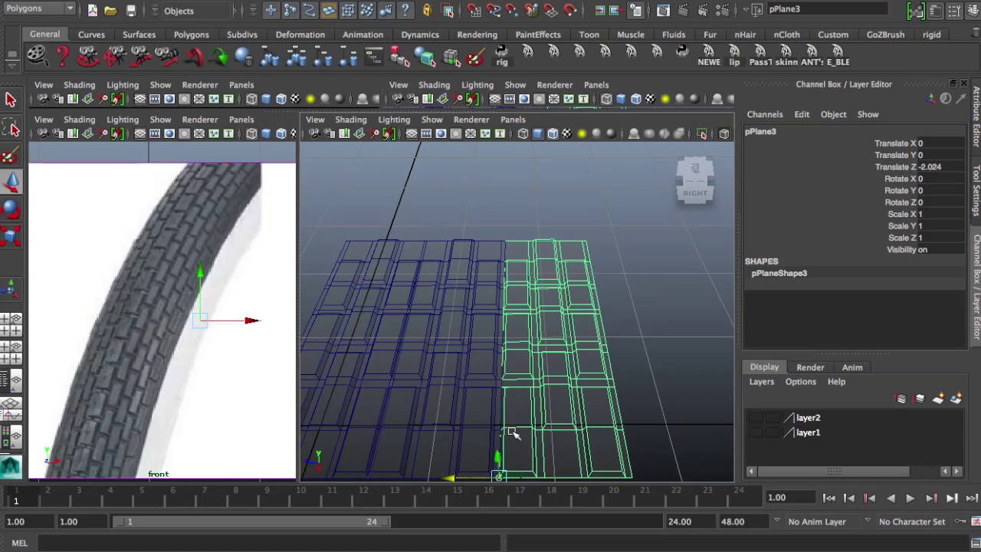
pyautogui.moveTo(517, 265); pyautogui.dragTo(518, 295, button='right')
pyautogui.moveTo(453, 220); pyautogui.dragTo(524, 499)
pyautogui.click(520, 500)
pyautogui.press('Delete')
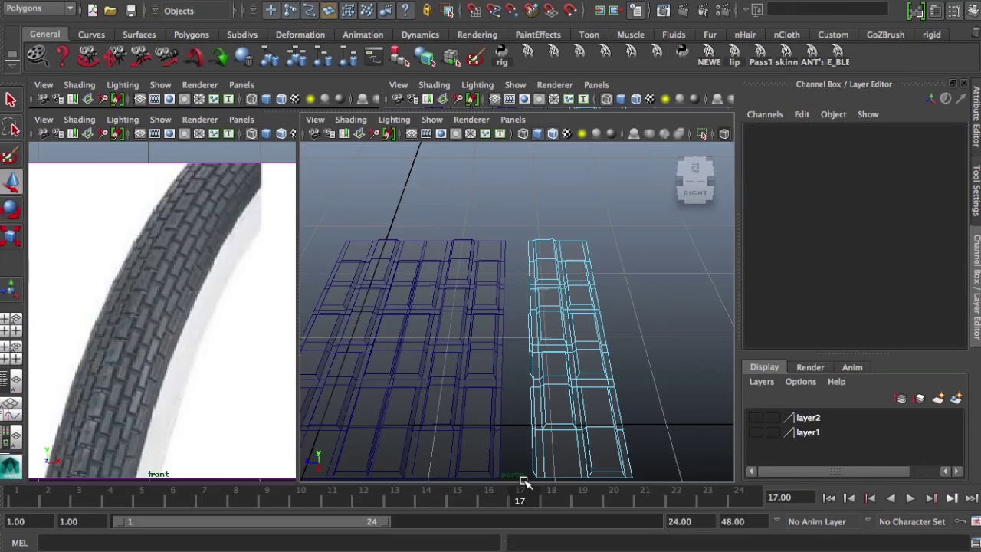
# Step: Delete the remaining narrow strip faces along the third section's newly cut side
pyautogui.click(530, 251)
pyautogui.keyDown('shift'); pyautogui.doubleClick(539, 450); pyautogui.keyUp('shift')
pyautogui.press('Delete')
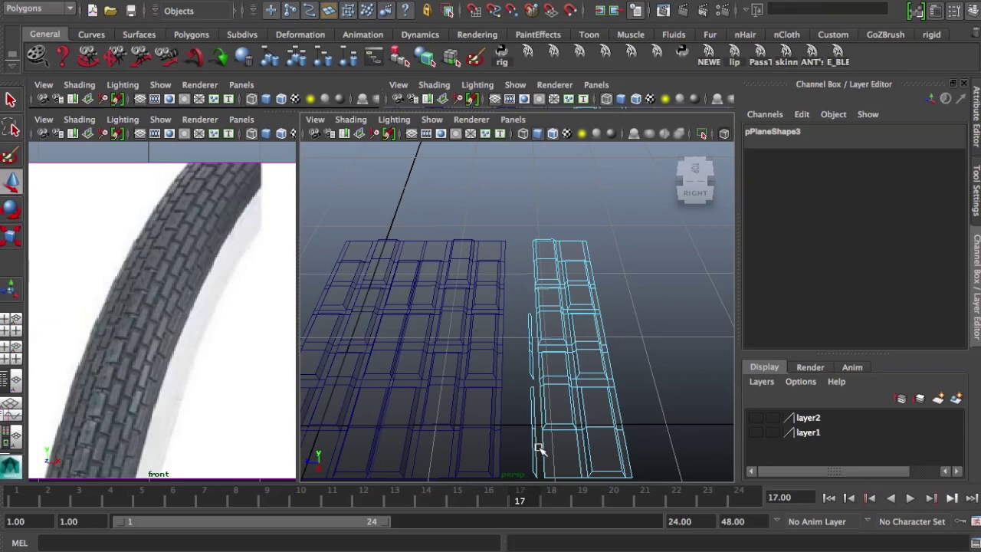
pyautogui.moveTo(527, 398); pyautogui.dragTo(523, 469)
pyautogui.press('Delete')
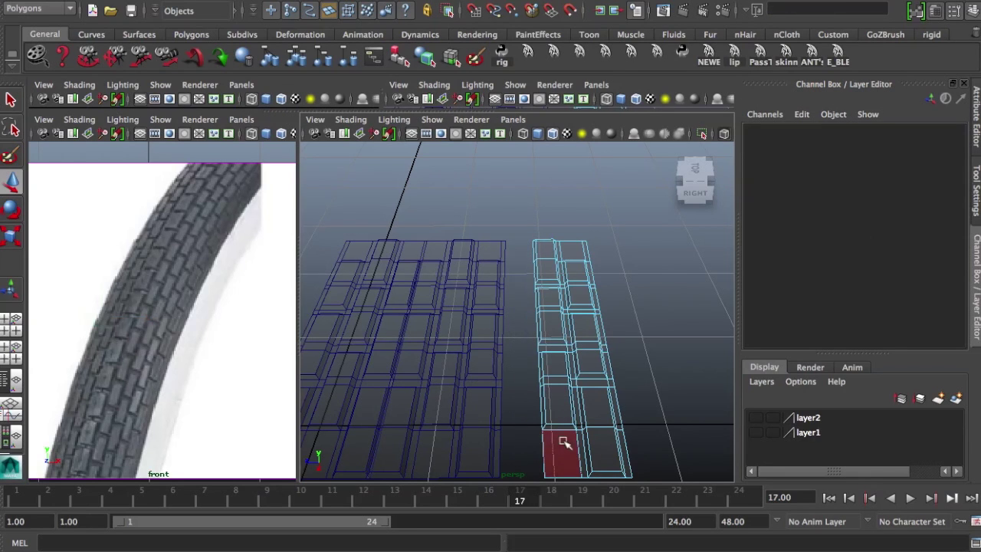
# Step: Snap the trimmed third section against the second section's outer edge at Translate Z -1.665
pyautogui.moveTo(564, 441)
pyautogui.mouseDown(button='right')
pyautogui.moveTo(633, 325)
pyautogui.moveTo(640, 253)
pyautogui.mouseUp(button='right')
pyautogui.click(566, 387)
pyautogui.press('d')
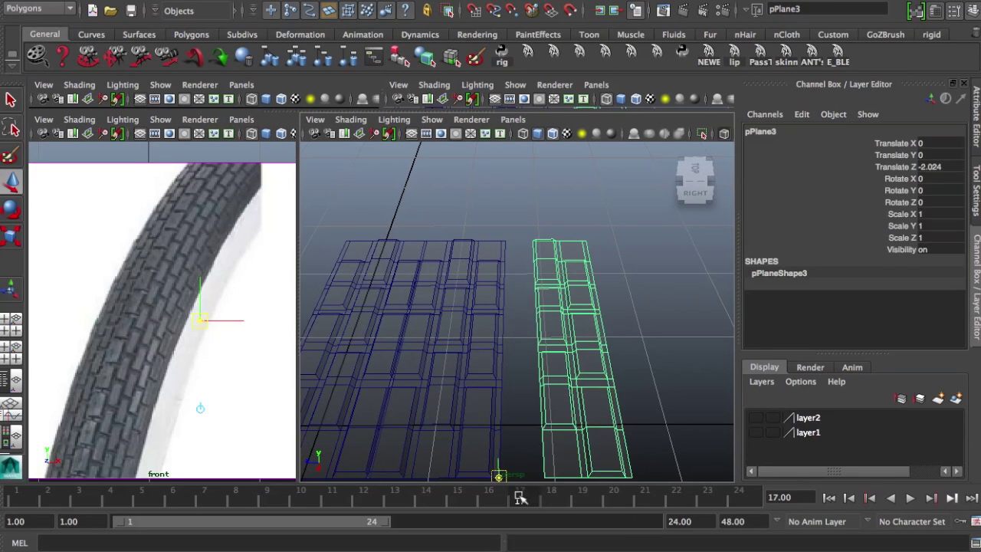
pyautogui.press('v')
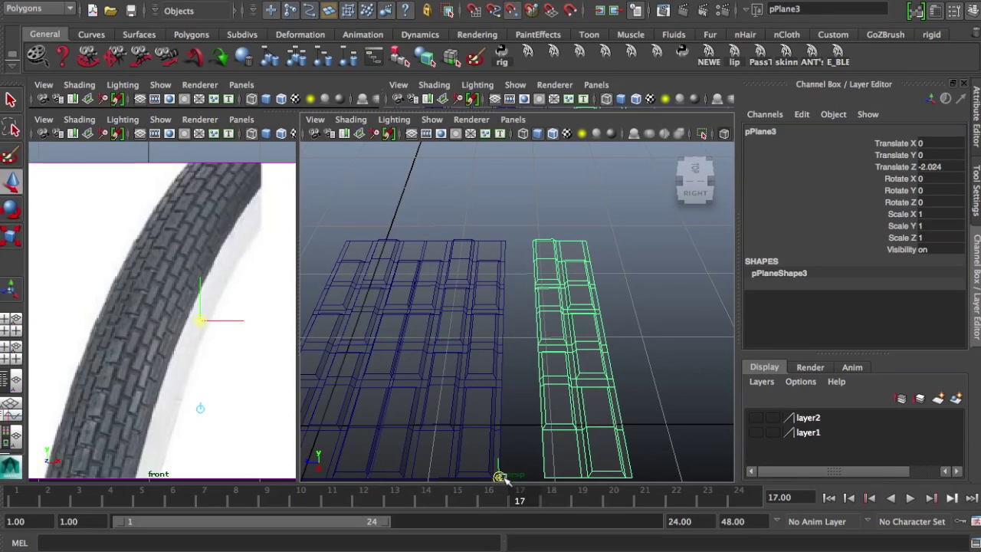
pyautogui.moveTo(498, 476)
pyautogui.mouseDown()
pyautogui.moveTo(547, 472)
pyautogui.moveTo(508, 477)
pyautogui.mouseUp()
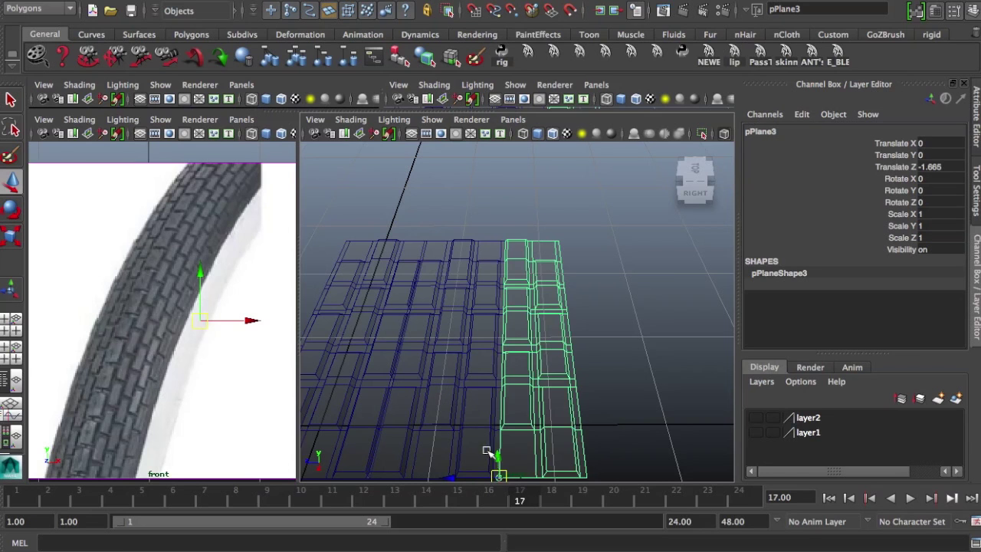
pyautogui.keyDown('alt'); pyautogui.moveTo(471, 424); pyautogui.dragTo(463, 390); pyautogui.keyUp('alt')
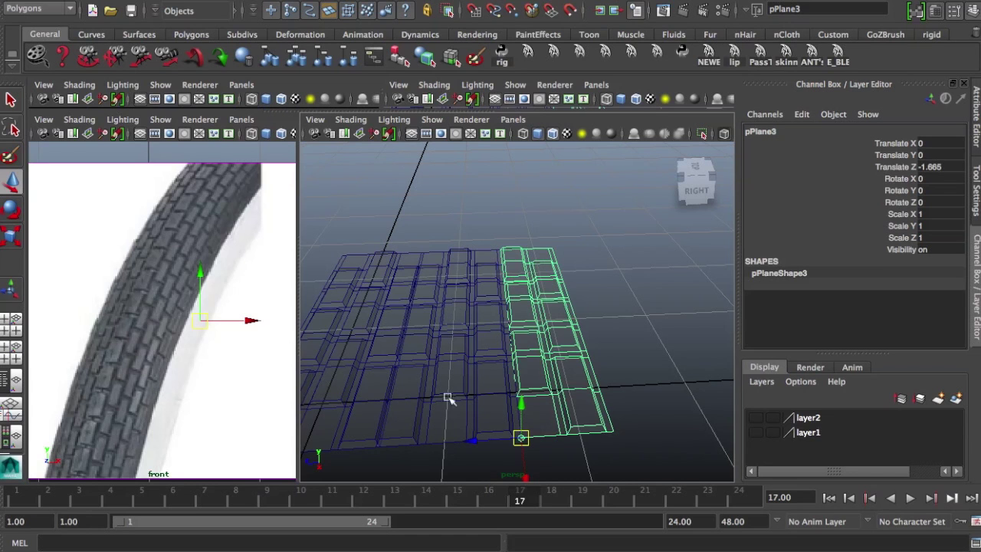
# Step: Duplicate the trimmed third section and place the copy across the tread at the original section's outer side, Translate Z 0.411
pyautogui.keyDown('alt'); pyautogui.moveTo(536, 372); pyautogui.dragTo(515, 364); pyautogui.keyUp('alt')
pyautogui.hotkey('ctrl', 'd')
pyautogui.moveTo(477, 419); pyautogui.dragTo(224, 417)
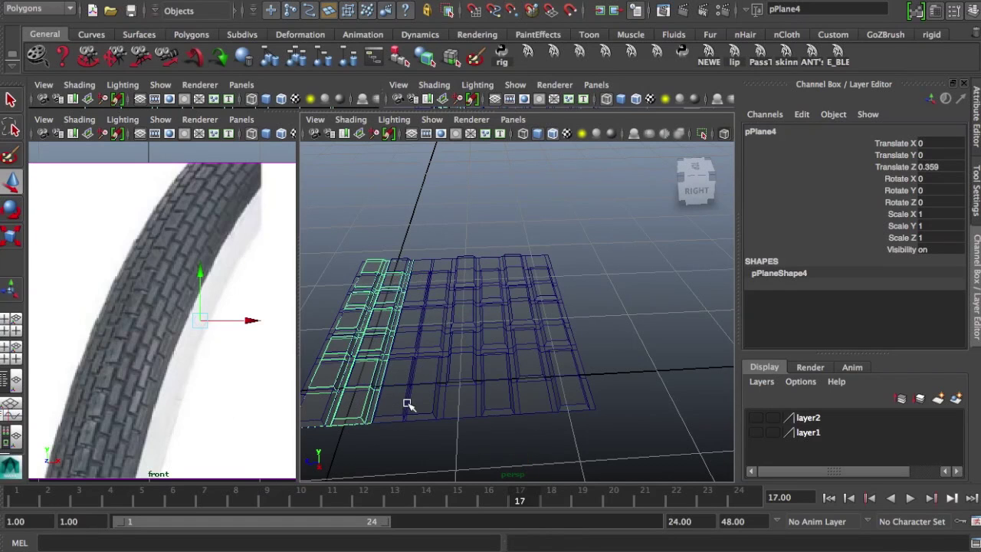
pyautogui.keyDown('alt'); pyautogui.moveTo(408, 405); pyautogui.dragTo(397, 428); pyautogui.keyUp('alt')
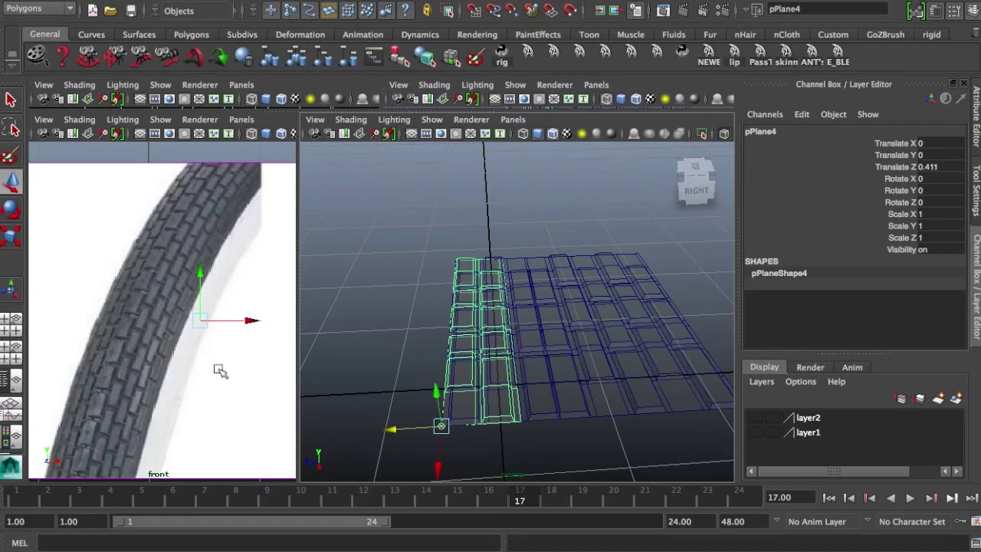
# Step: Mirror the duplicated outer section by setting its Scale Z to -1
pyautogui.press('space')
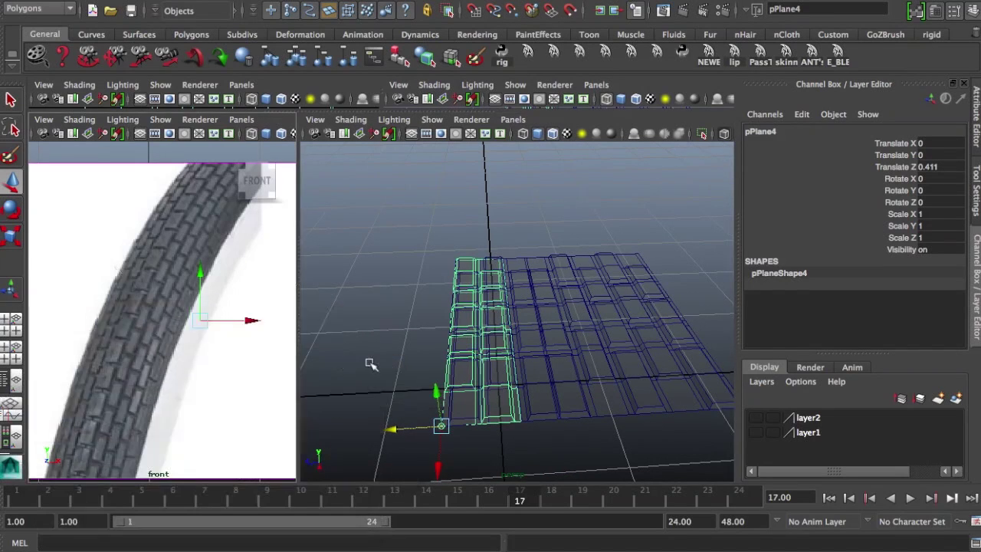
pyautogui.press('space')
pyautogui.press('space')
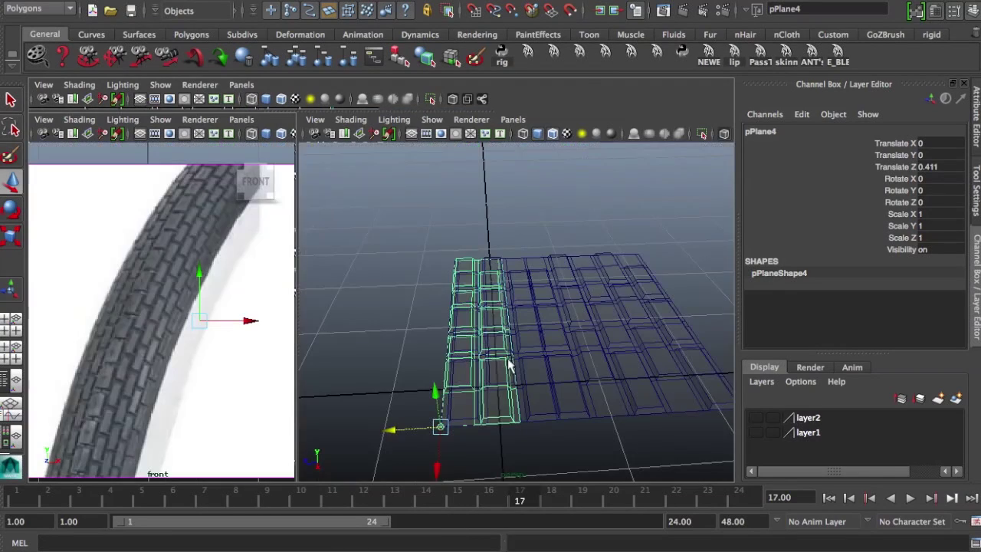
pyautogui.press('space')
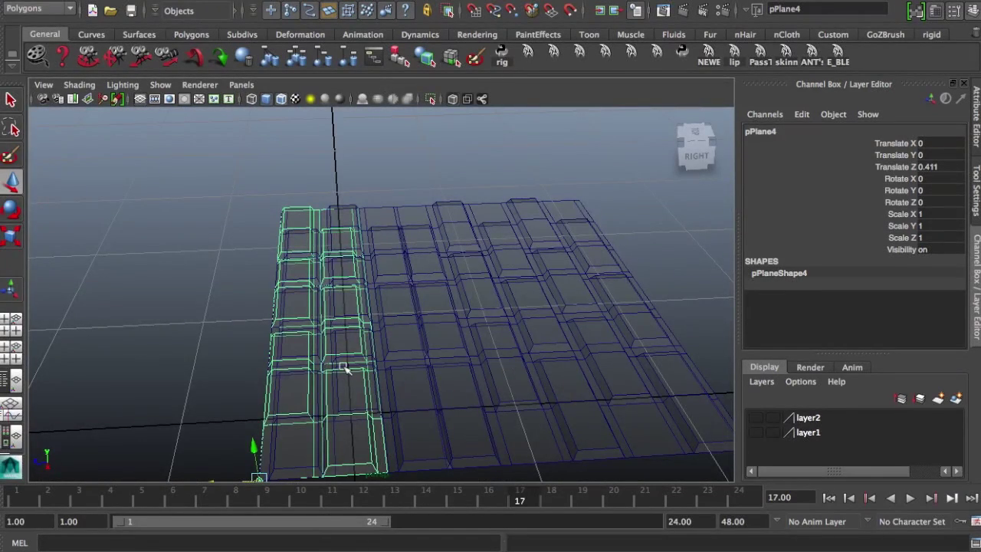
pyautogui.keyDown('alt'); pyautogui.moveTo(345, 370); pyautogui.dragTo(274, 369, button='right'); pyautogui.keyUp('alt')
pyautogui.press('r')
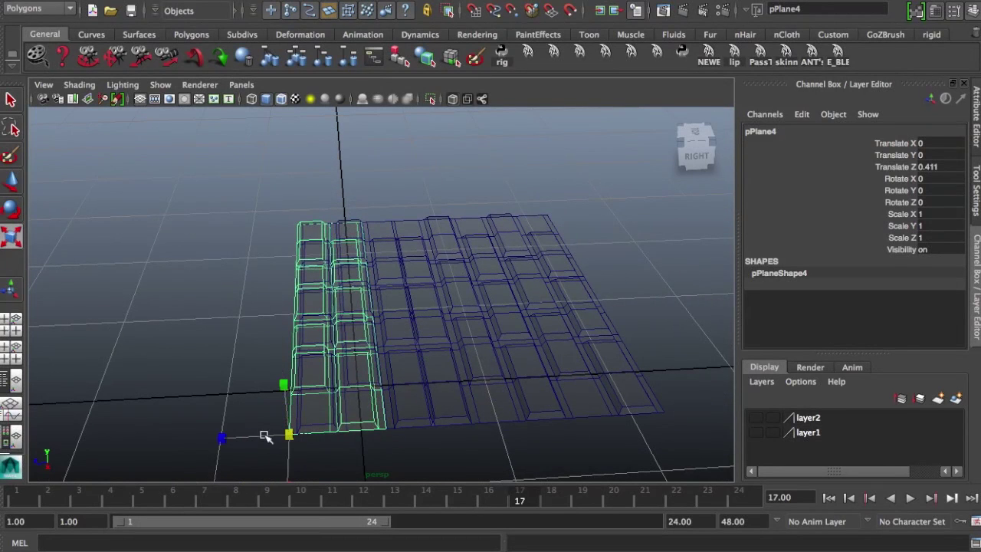
pyautogui.moveTo(222, 438); pyautogui.dragTo(356, 447)
pyautogui.doubleClick(944, 238)
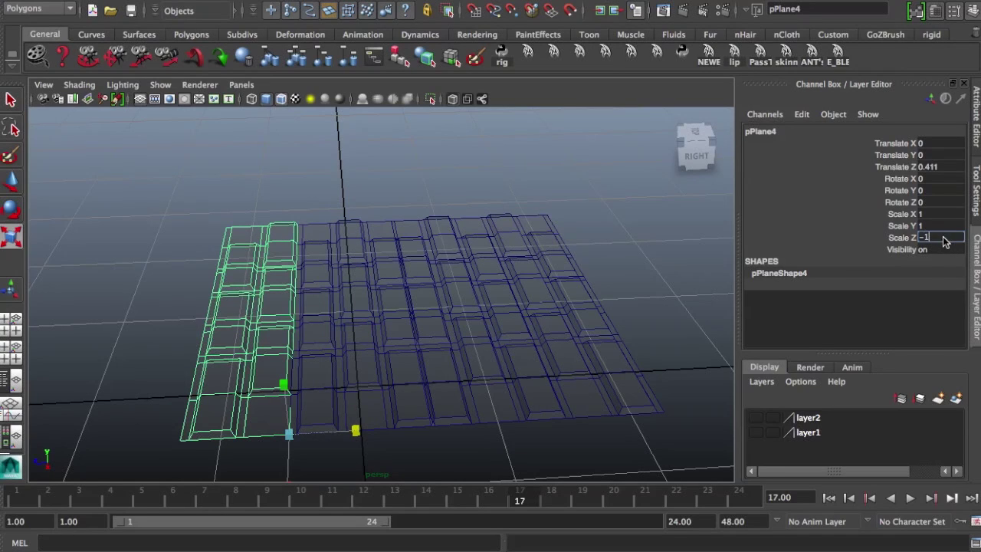
pyautogui.press('Return')
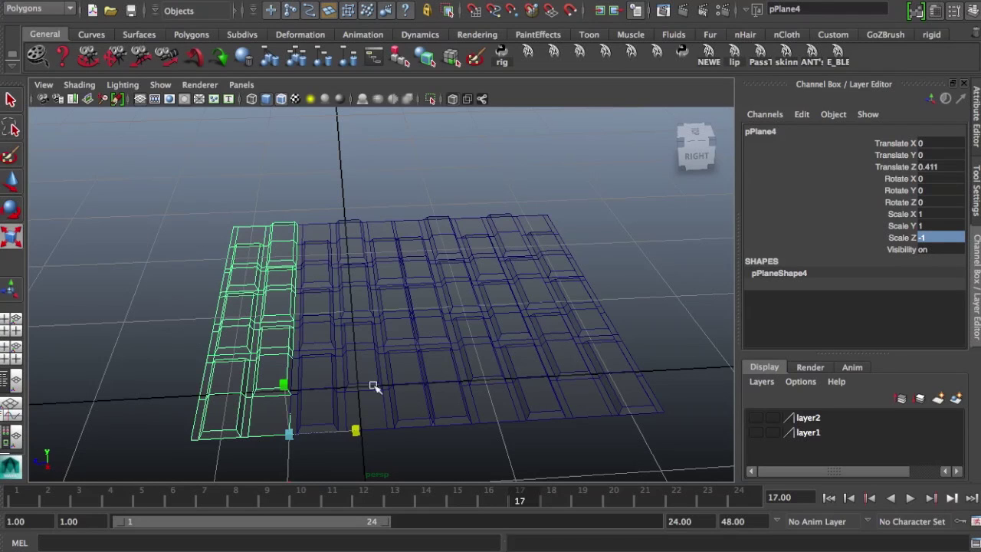
# Step: Deselect the mirrored section and hide the perspective view's grid
pyautogui.click(494, 460)
pyautogui.keyDown('alt'); pyautogui.moveTo(420, 432); pyautogui.dragTo(403, 404); pyautogui.keyUp('alt')
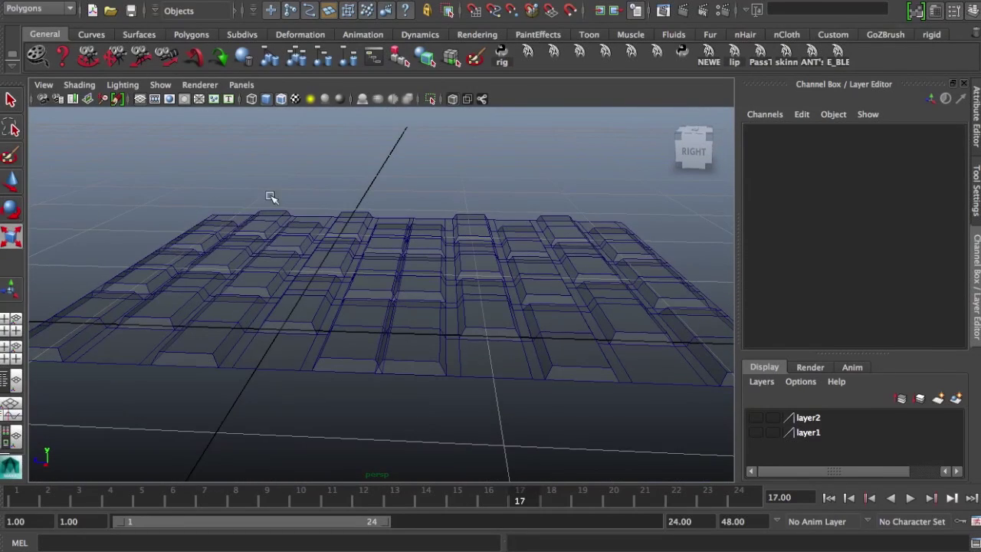
pyautogui.click(140, 99)
pyautogui.keyDown('alt'); pyautogui.moveTo(440, 342); pyautogui.dragTo(446, 342); pyautogui.keyUp('alt')
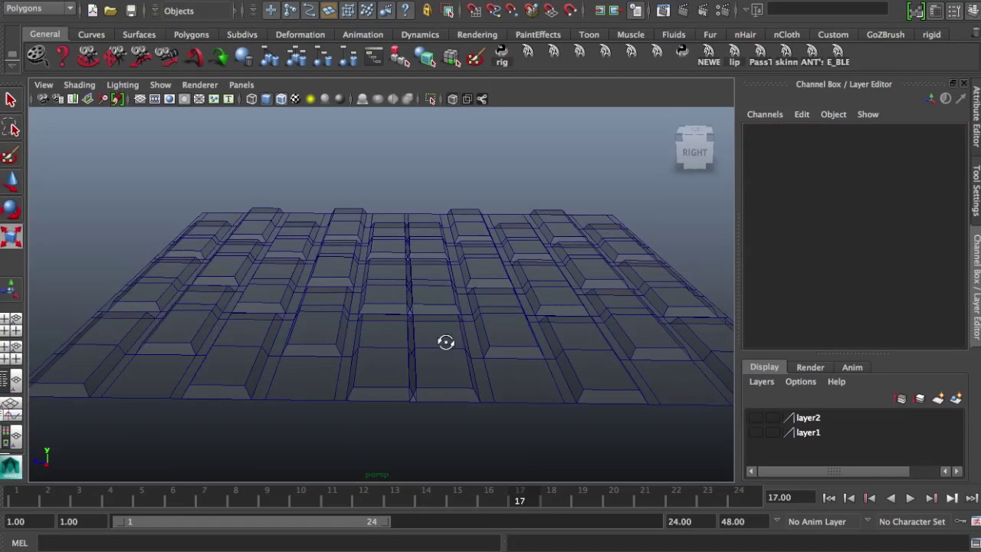
# Step: Shift the second and third sections together slightly away from the original, to Translate Z -1.001 and -1.695
pyautogui.click(448, 388)
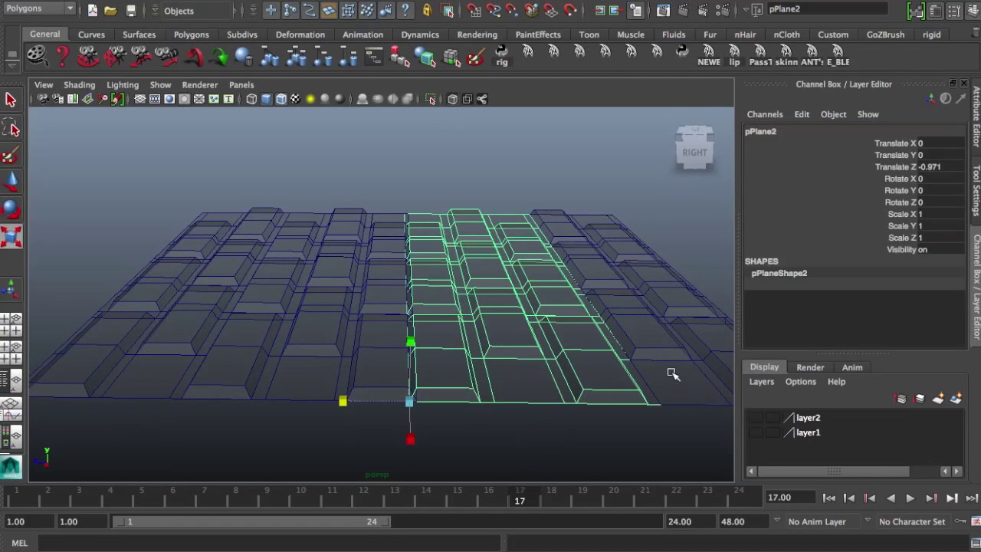
pyautogui.hotkey('shift', 'd')
pyautogui.press('w')
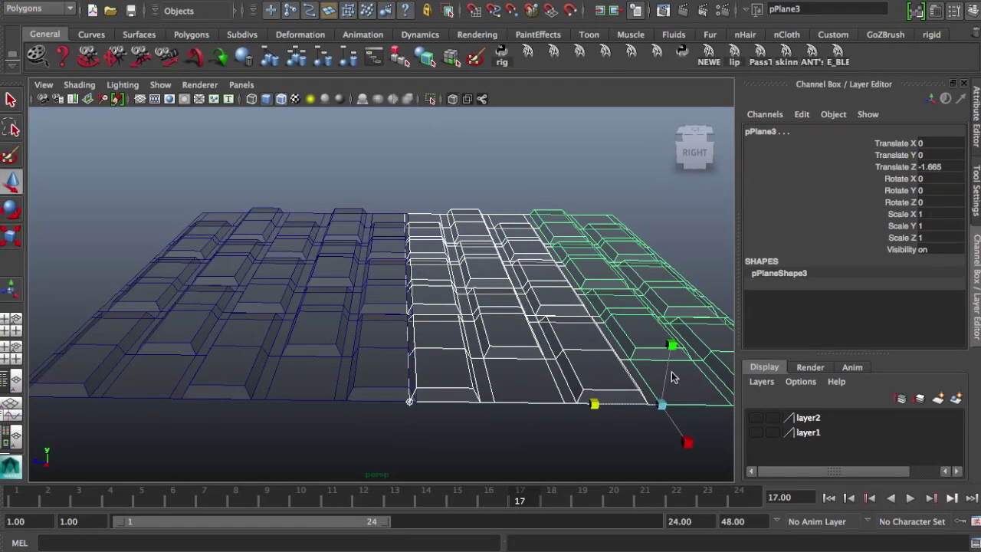
pyautogui.moveTo(661, 404); pyautogui.dragTo(414, 402)
pyautogui.press('v')
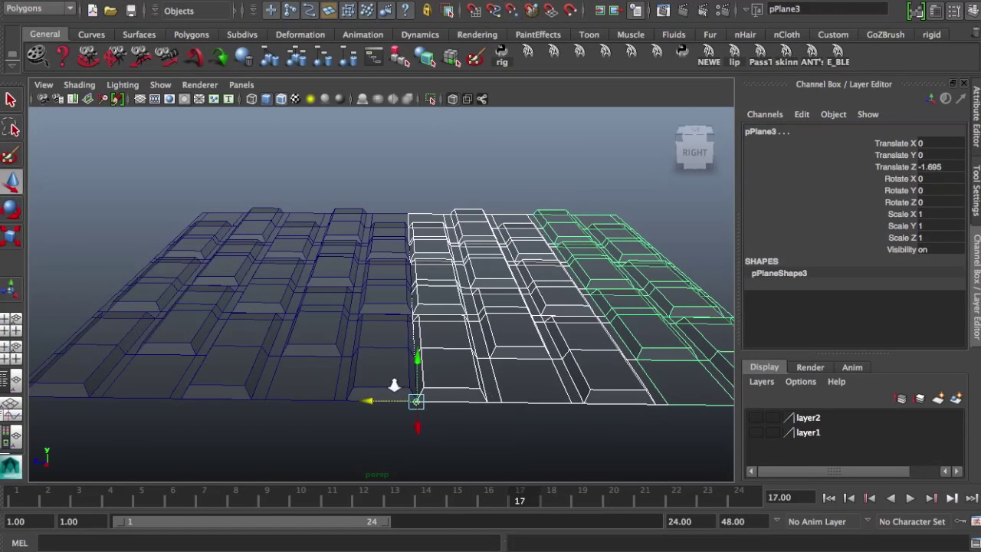
pyautogui.keyDown('alt'); pyautogui.moveTo(394, 385); pyautogui.dragTo(428, 393, button='right'); pyautogui.keyUp('alt')
# Step: Combine the original section and the adjoining second section into one mesh
pyautogui.click(383, 368)
pyautogui.keyDown('shift'); pyautogui.click(478, 374); pyautogui.keyUp('shift')
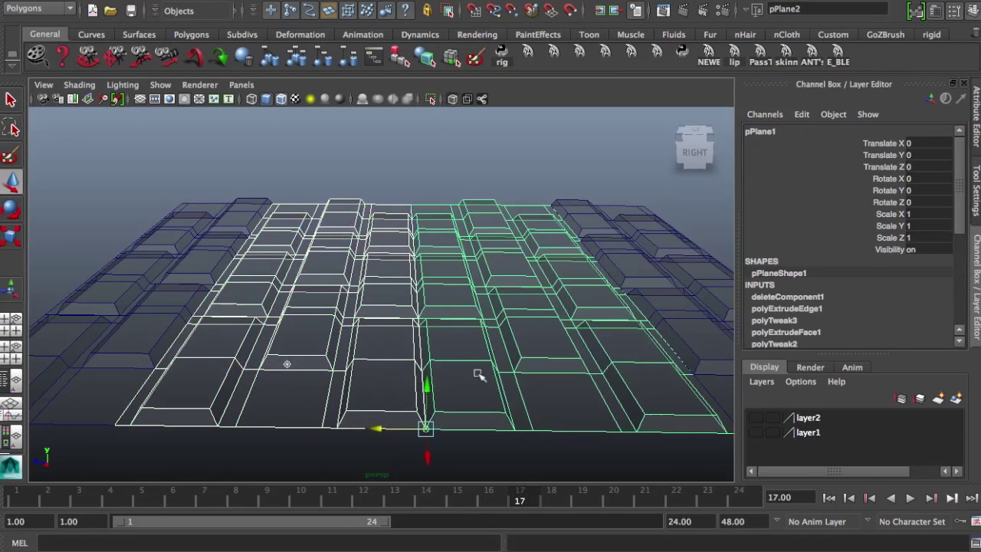
pyautogui.click(434, 0)
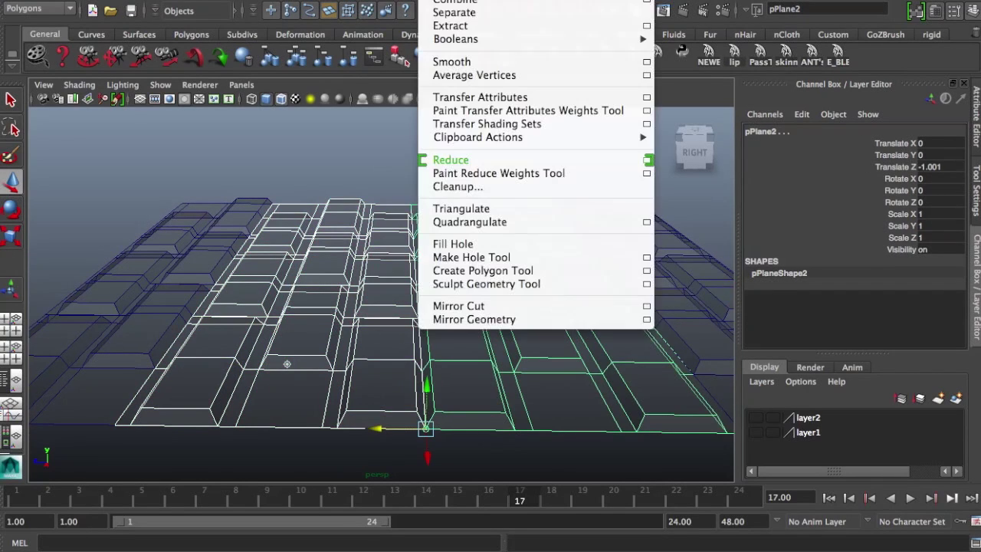
pyautogui.click(469, 4)
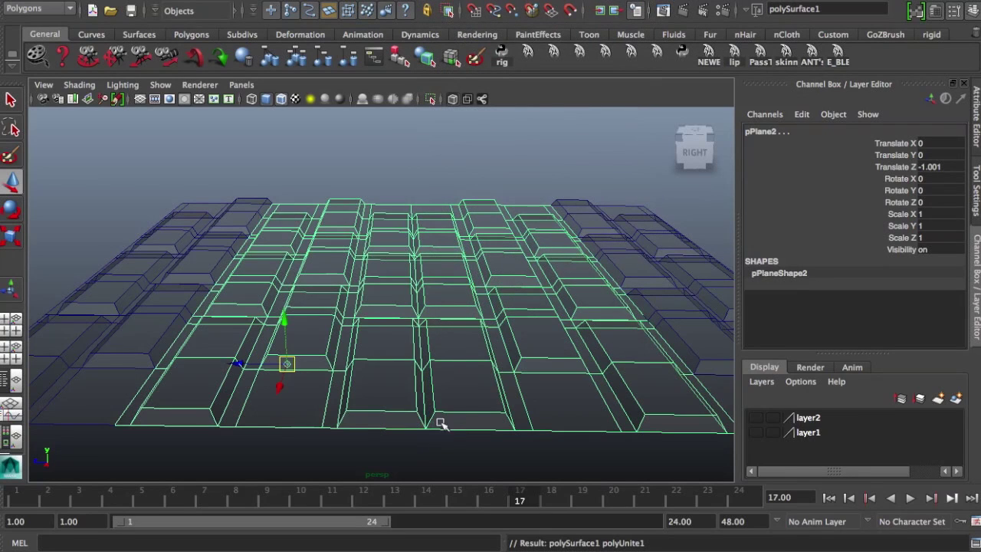
# Step: Delete the narrow sloping side faces of the bricks along both sides of the combined mesh's central seam
pyautogui.moveTo(430, 324); pyautogui.dragTo(427, 316, button='right')
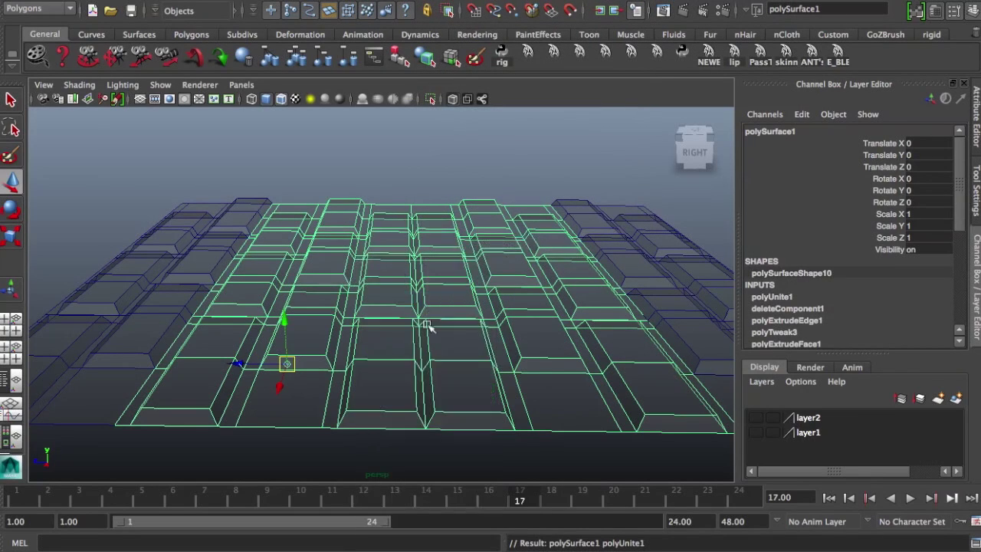
pyautogui.click(420, 401)
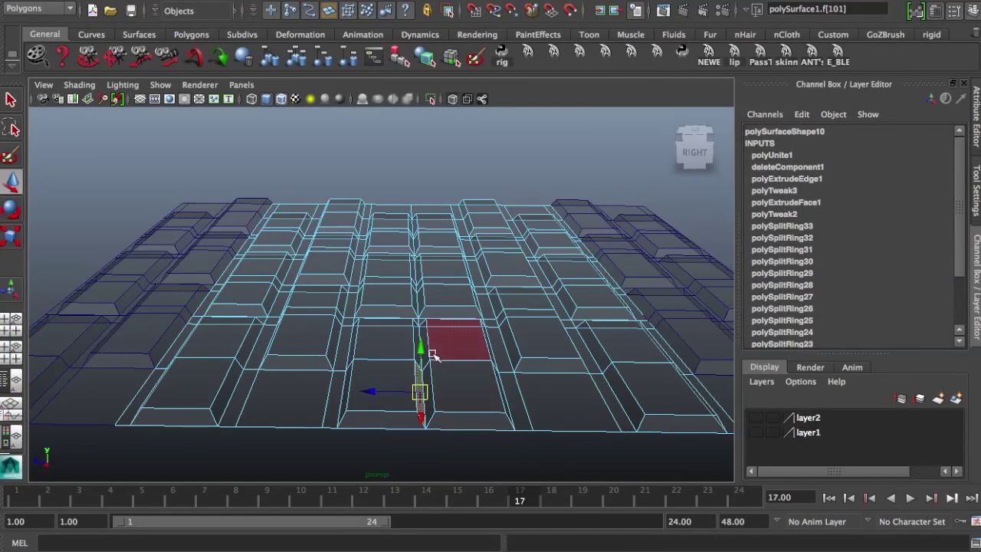
pyautogui.click(422, 333)
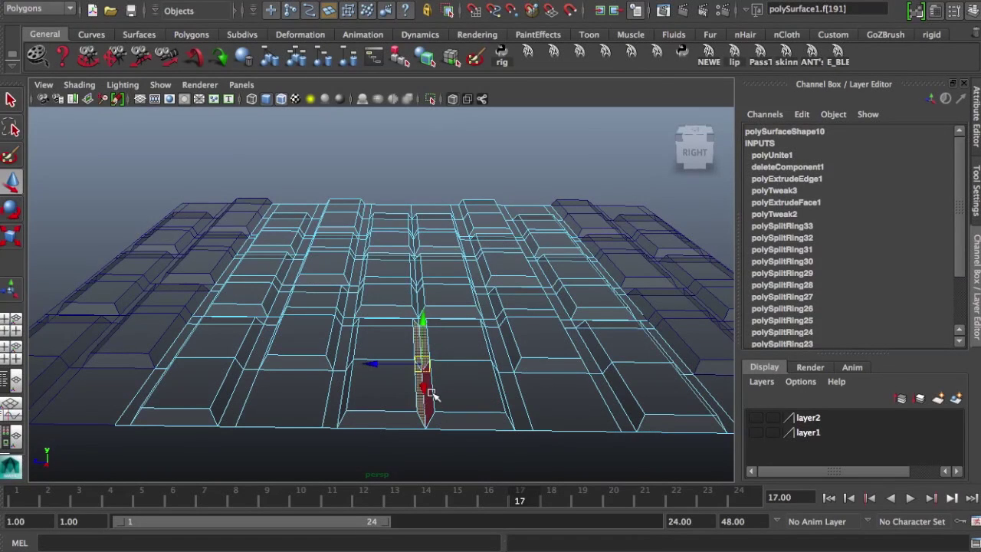
pyautogui.click(431, 395)
pyautogui.press('q')
pyautogui.keyDown('alt'); pyautogui.moveTo(431, 371); pyautogui.dragTo(420, 395); pyautogui.keyUp('alt')
pyautogui.click(417, 369)
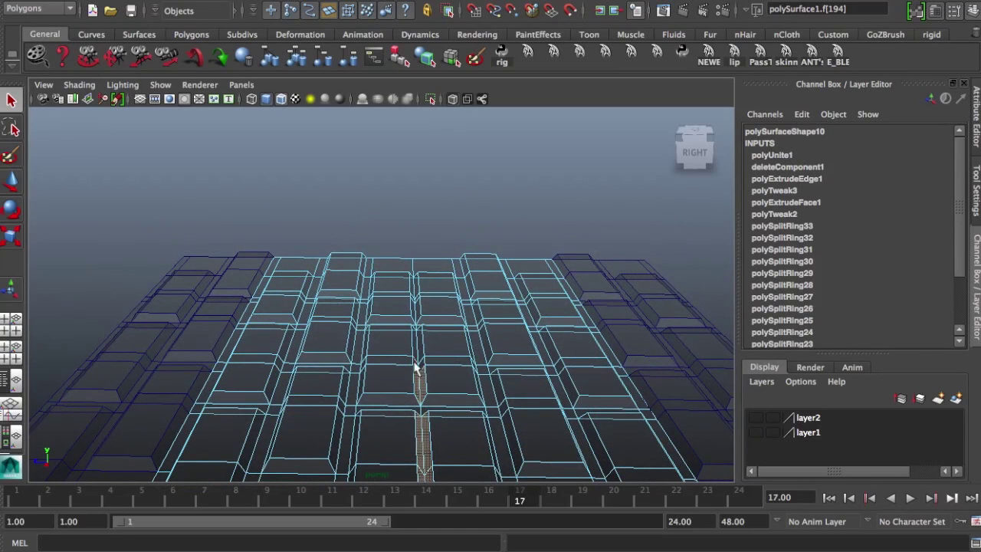
pyautogui.click(418, 364)
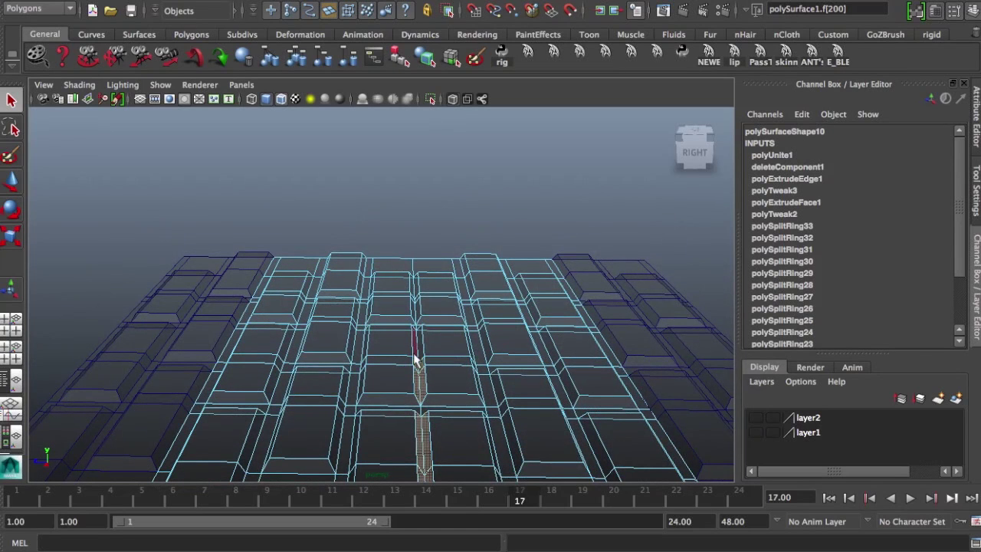
pyautogui.keyDown('shift'); pyautogui.doubleClick(411, 295); pyautogui.keyUp('shift')
pyautogui.hotkey('ctrl', 'z')
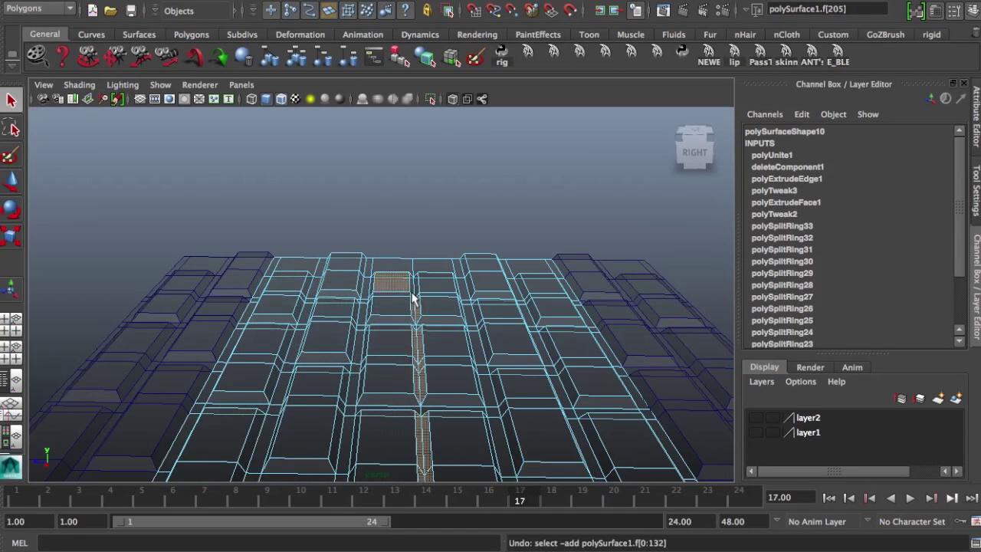
pyautogui.keyDown('shift'); pyautogui.click(397, 296); pyautogui.keyUp('shift')
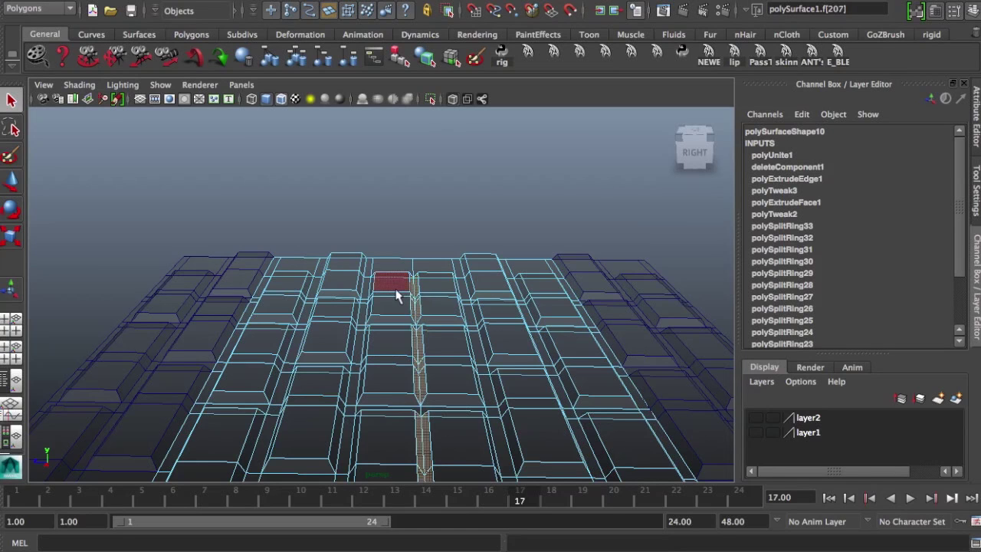
pyautogui.press('Delete')
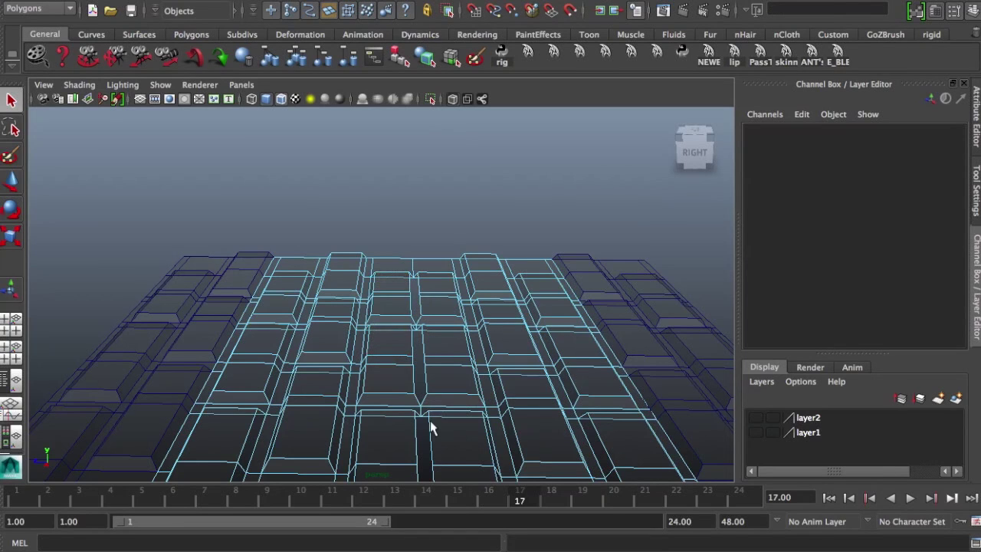
# Step: Merge to center the two facing vertices across the seam at the nearest central brick's front edge
pyautogui.keyDown('alt'); pyautogui.moveTo(409, 417); pyautogui.dragTo(401, 352, button='middle'); pyautogui.keyUp('alt')
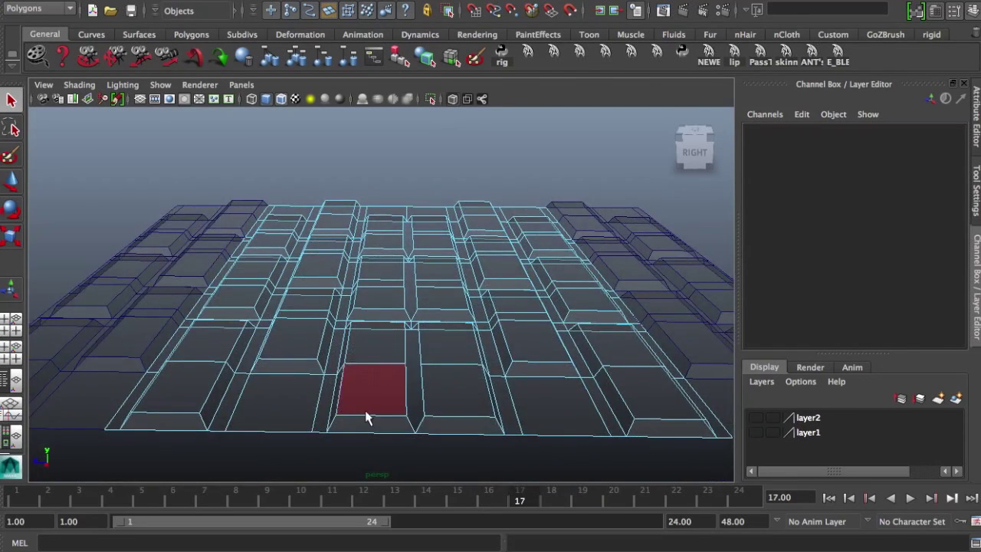
pyautogui.rightClick(331, 337)
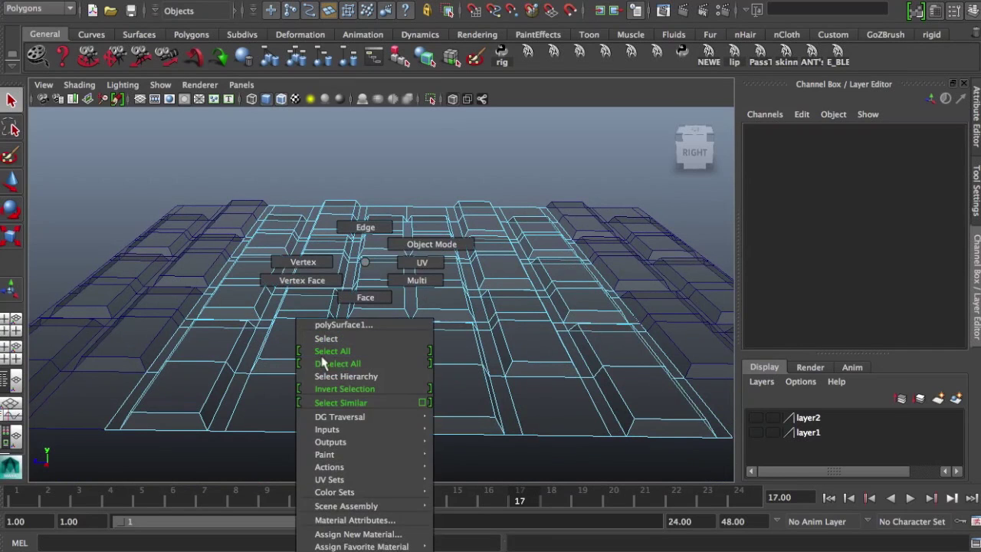
pyautogui.click(303, 268)
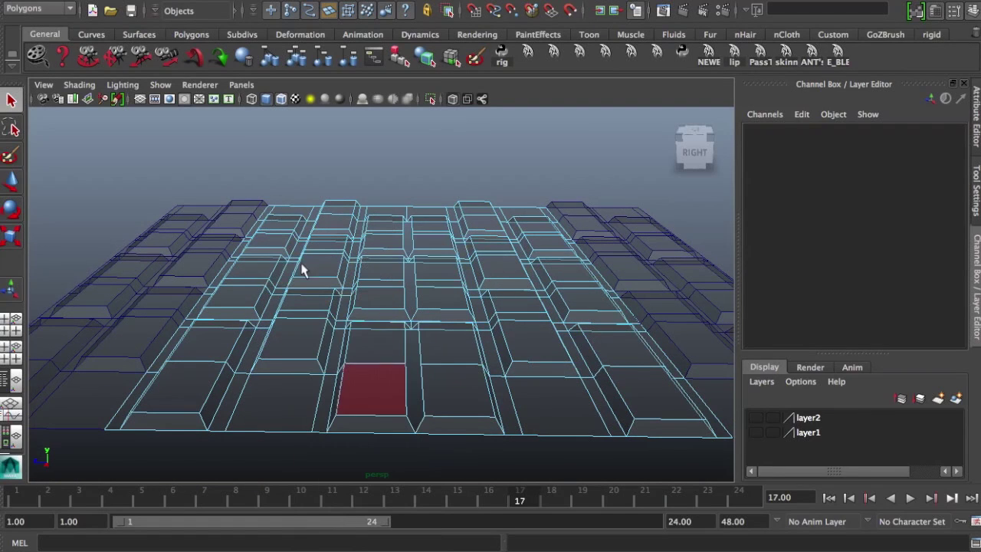
pyautogui.click(410, 418)
pyautogui.keyDown('shift'); pyautogui.rightClick(415, 394); pyautogui.keyUp('shift')
pyautogui.keyDown('shift'); pyautogui.moveTo(414, 394); pyautogui.dragTo(443, 290, button='right'); pyautogui.keyUp('shift')
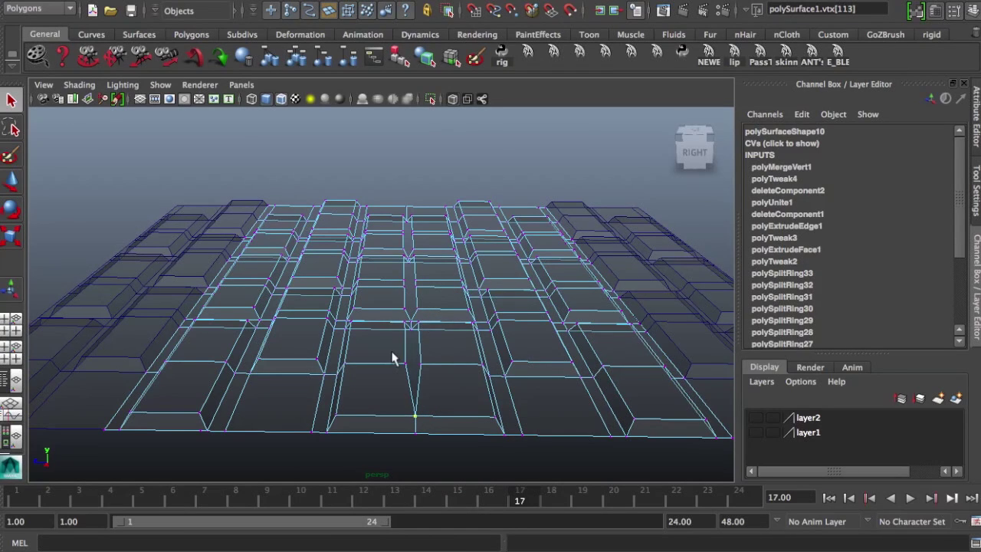
# Step: Merge to center the facing seam vertices at the middle and rear edges of the nearest central brick
pyautogui.click(391, 358)
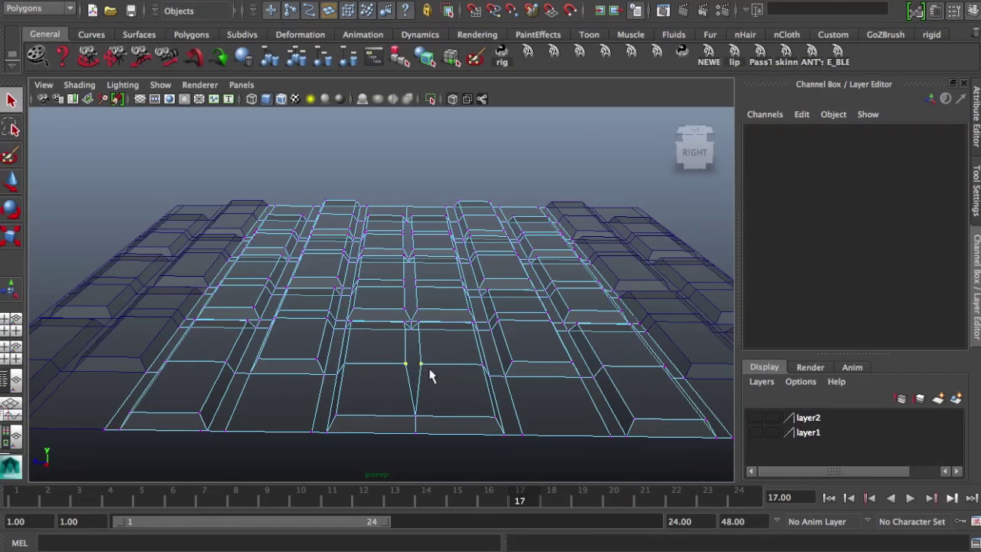
pyautogui.click(429, 376)
pyautogui.press('g')
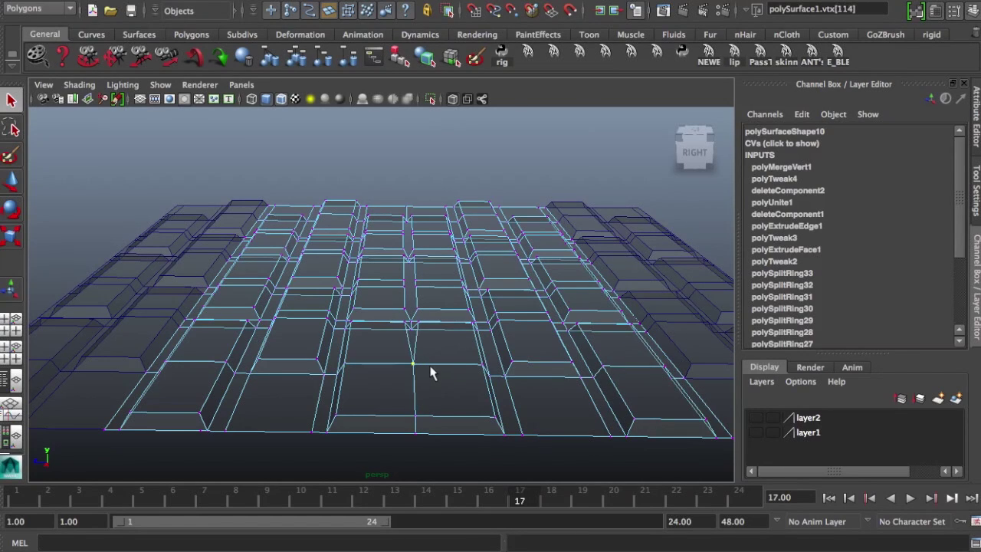
pyautogui.keyDown('alt'); pyautogui.moveTo(379, 352); pyautogui.dragTo(423, 371, button='right'); pyautogui.keyUp('alt')
pyautogui.keyDown('alt'); pyautogui.moveTo(423, 371); pyautogui.dragTo(433, 329); pyautogui.keyUp('alt')
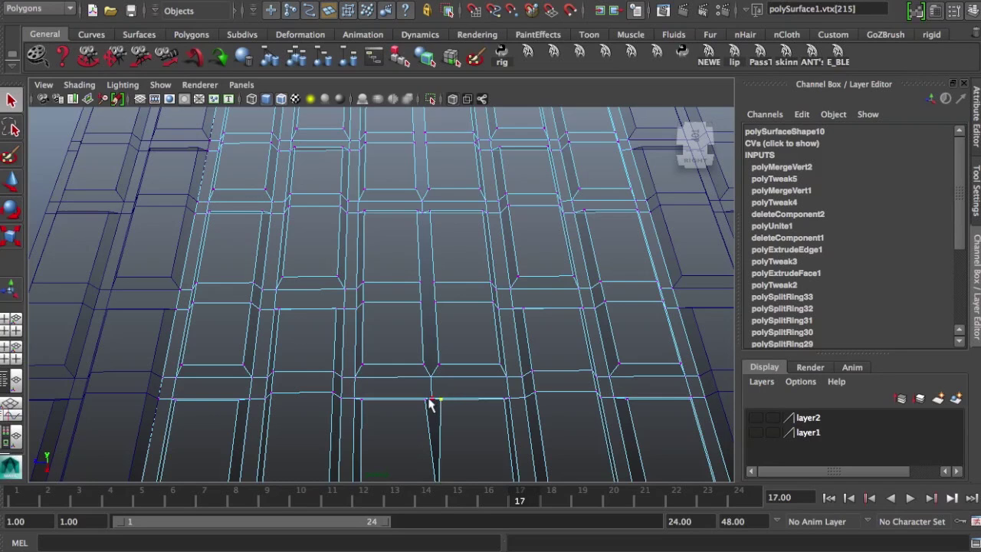
pyautogui.press('g')
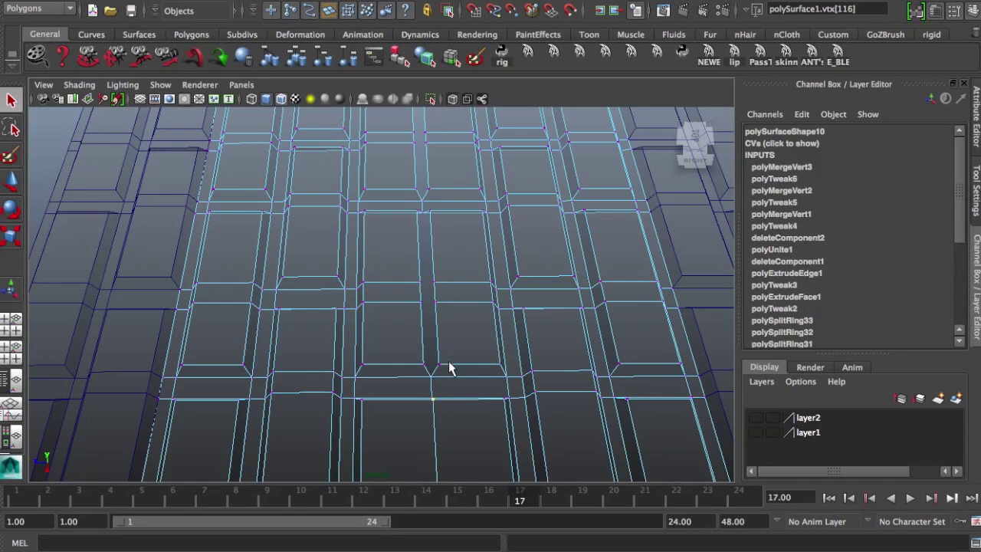
pyautogui.moveTo(449, 368); pyautogui.dragTo(391, 268)
pyautogui.press('g')
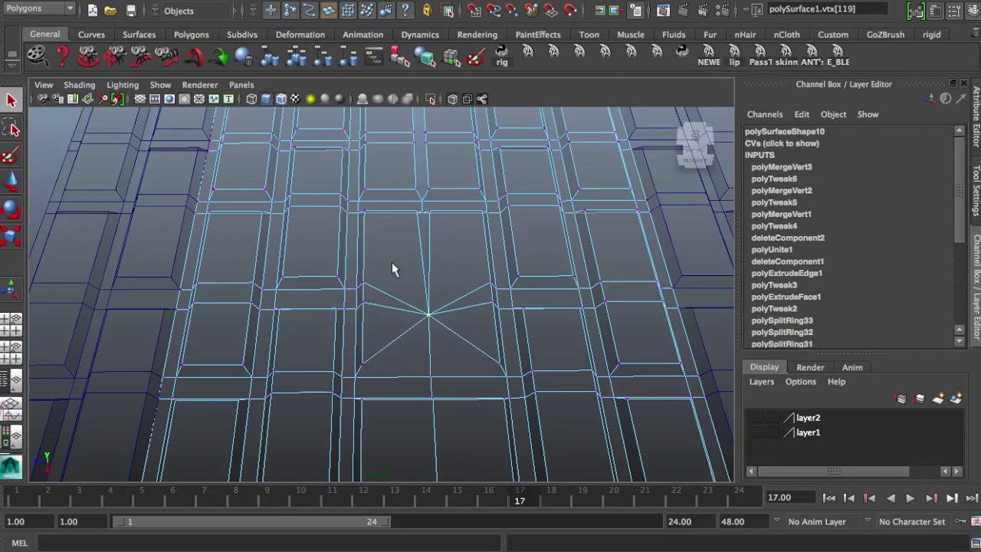
pyautogui.hotkey('ctrl', 'z')
pyautogui.hotkey('ctrl', 'z')
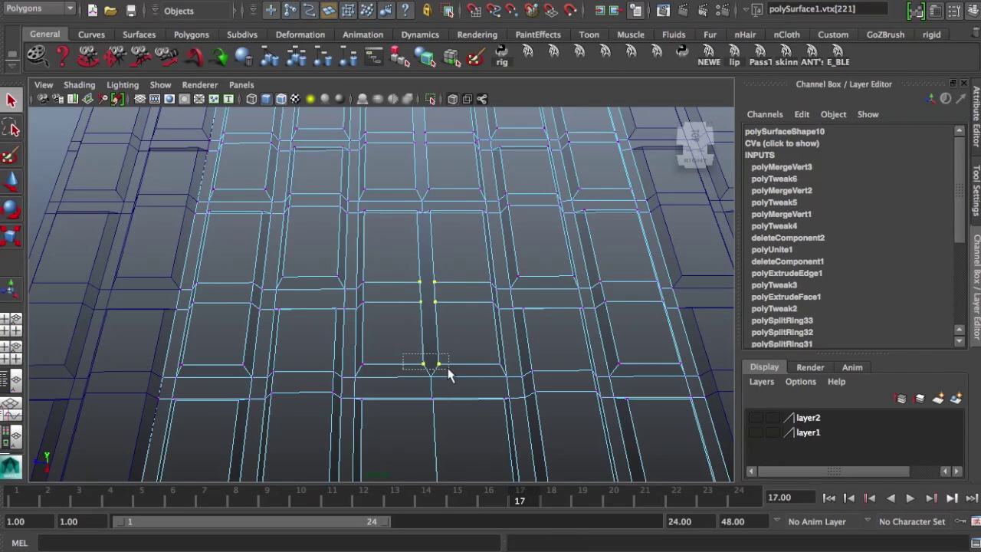
# Step: Merge to center, pair by pair, the facing seam vertices of the second central brick and the third brick's front edge
pyautogui.press('g')
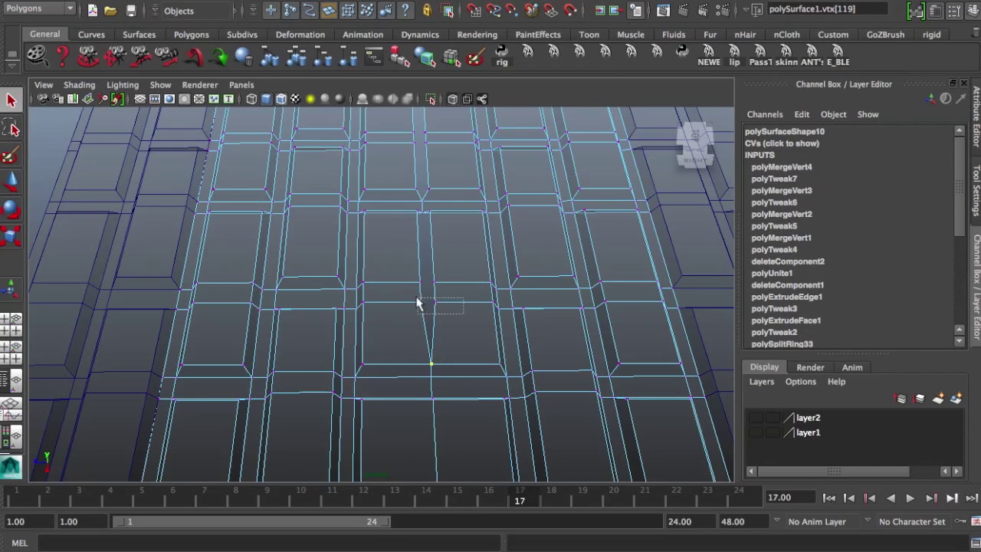
pyautogui.moveTo(410, 265); pyautogui.dragTo(451, 287)
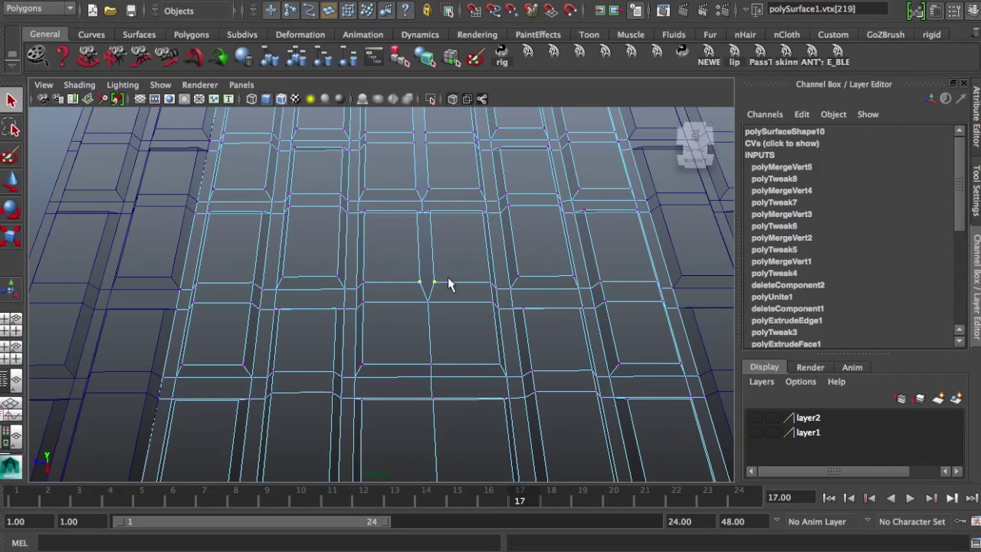
pyautogui.press('g')
pyautogui.click(427, 208)
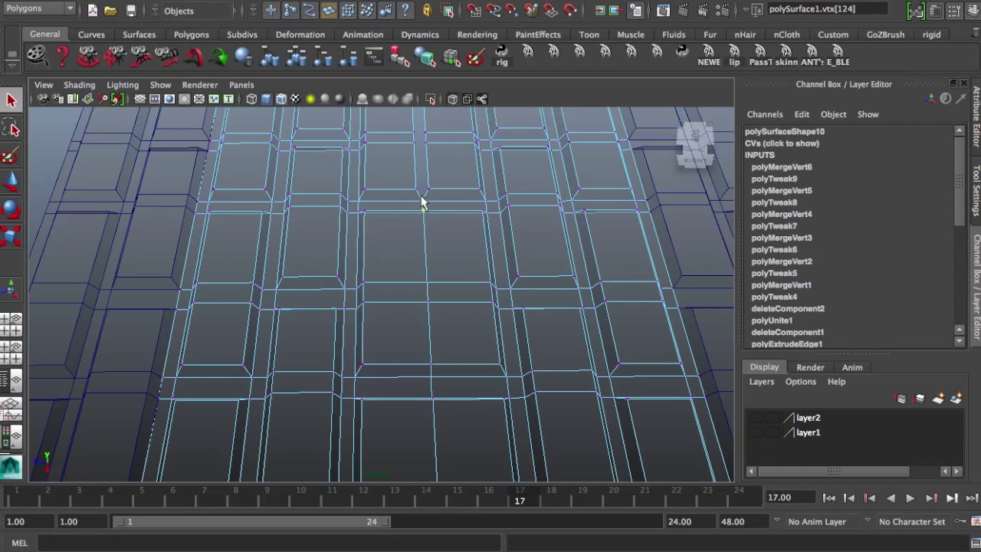
pyautogui.press('g')
pyautogui.press('g')
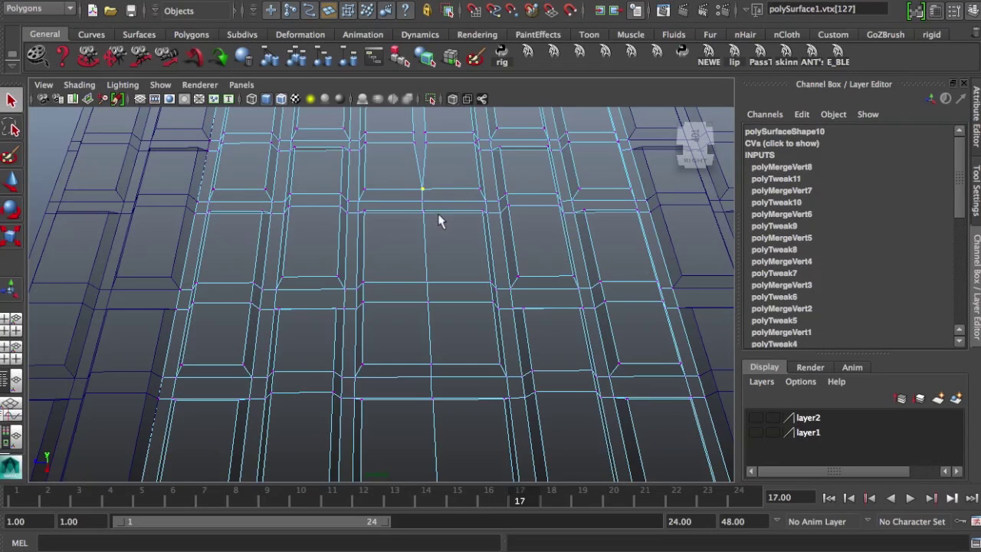
# Step: Merge to center the remaining facing vertex pairs across the seam of the farthest central brick, up to its rear edge
pyautogui.keyDown('alt'); pyautogui.moveTo(440, 219); pyautogui.dragTo(412, 237); pyautogui.keyUp('alt')
pyautogui.press('g')
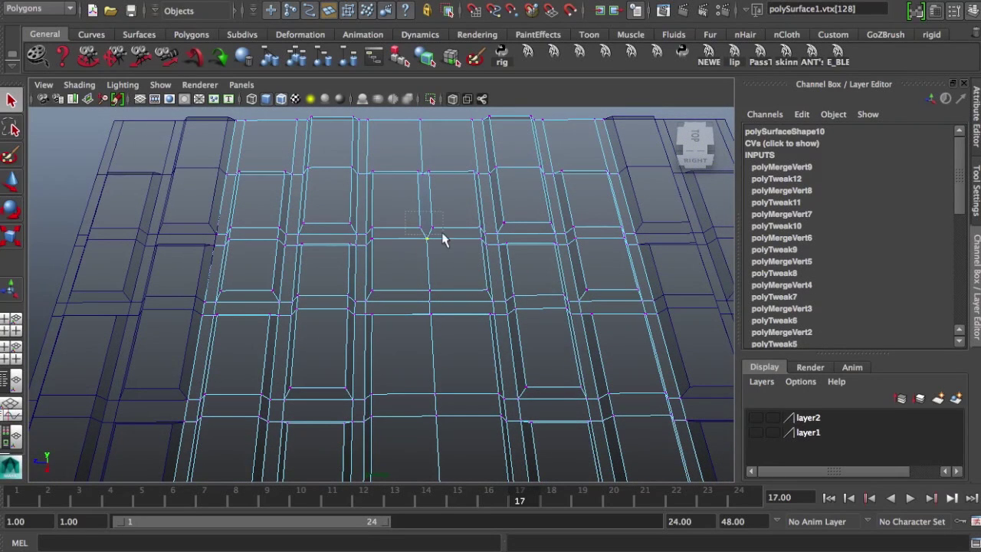
pyautogui.press('g')
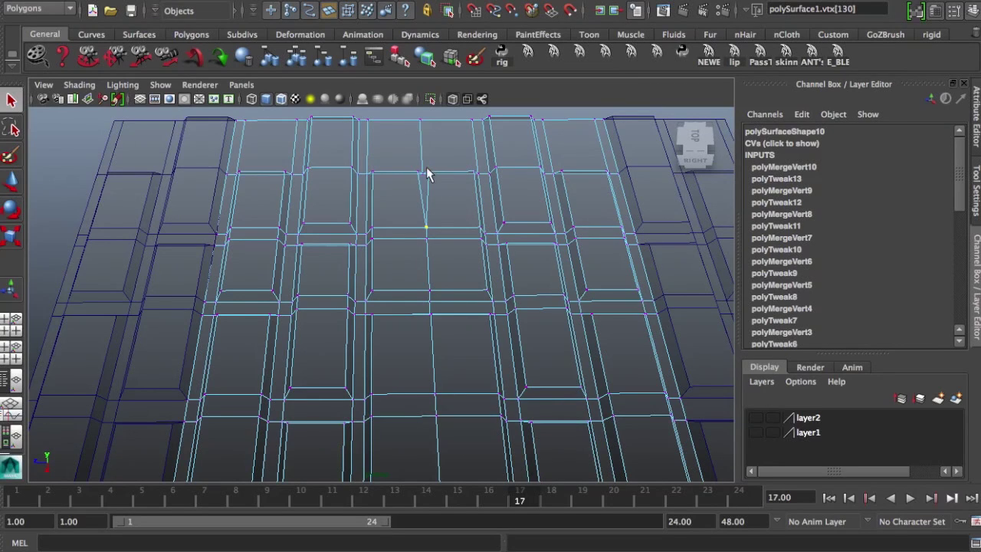
pyautogui.click(426, 172)
pyautogui.press('g')
pyautogui.press('z')
pyautogui.click(443, 187)
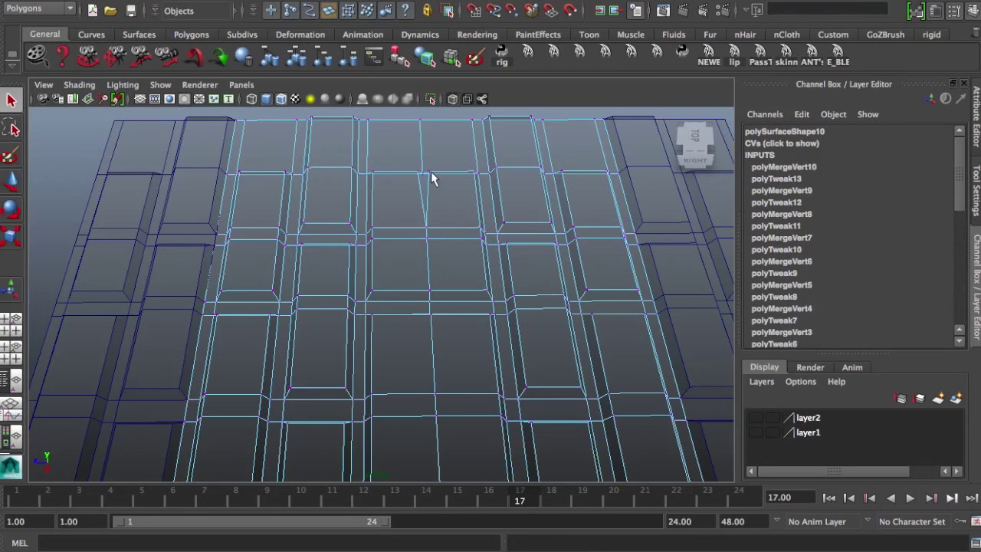
pyautogui.click(423, 173)
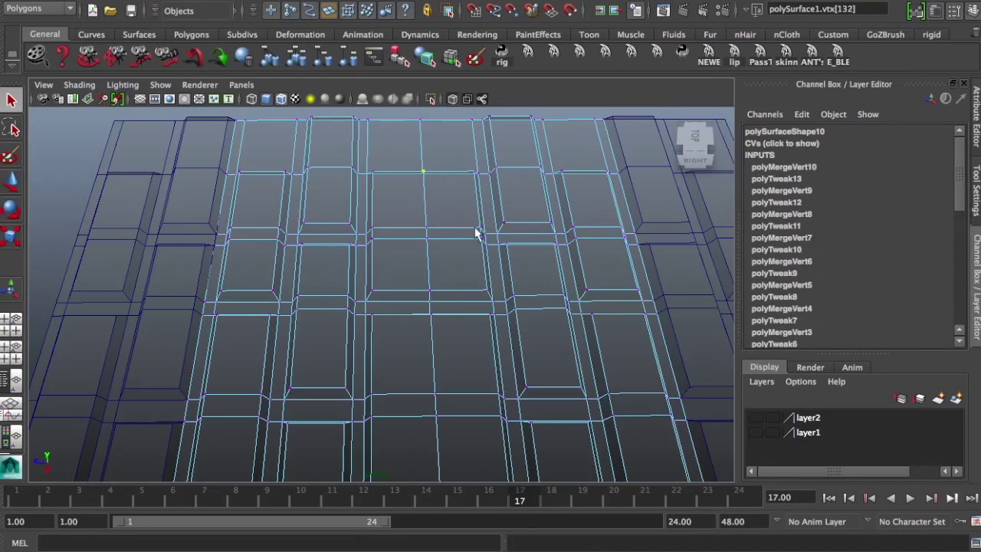
pyautogui.press('g')
# Step: Insert an edge loop close to each side of the central seam along the whole combined mesh
pyautogui.keyDown('alt'); pyautogui.moveTo(435, 219); pyautogui.dragTo(470, 230); pyautogui.keyUp('alt')
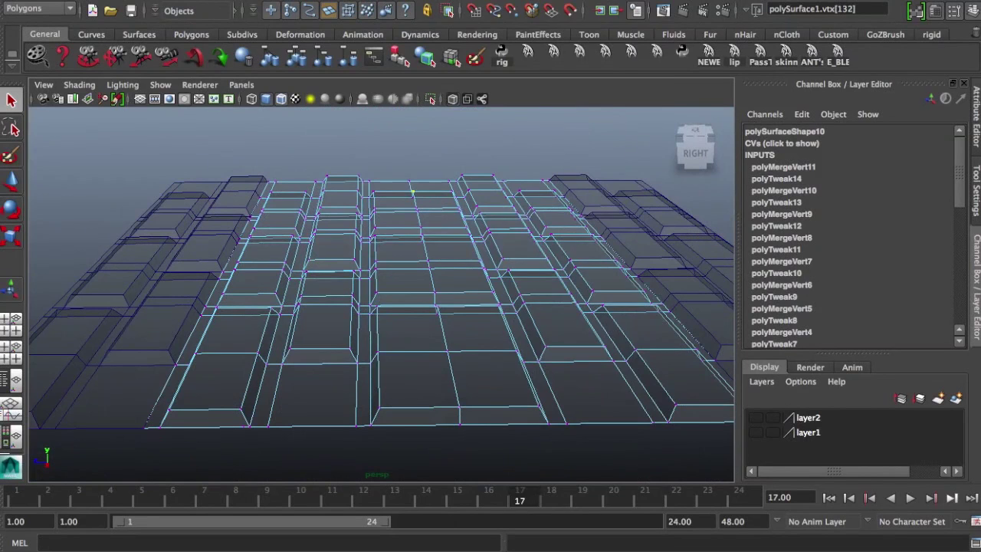
pyautogui.click(490, 1)
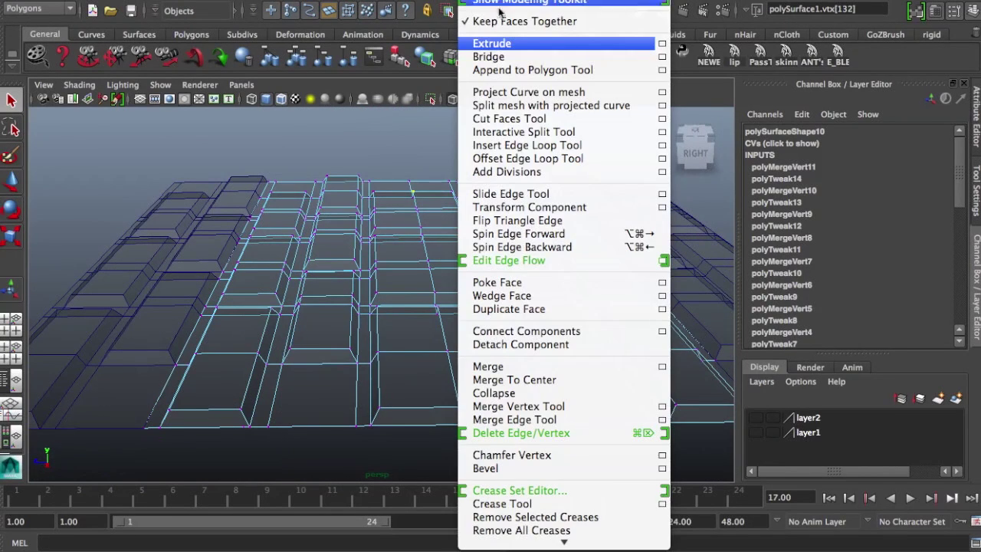
pyautogui.click(563, 152)
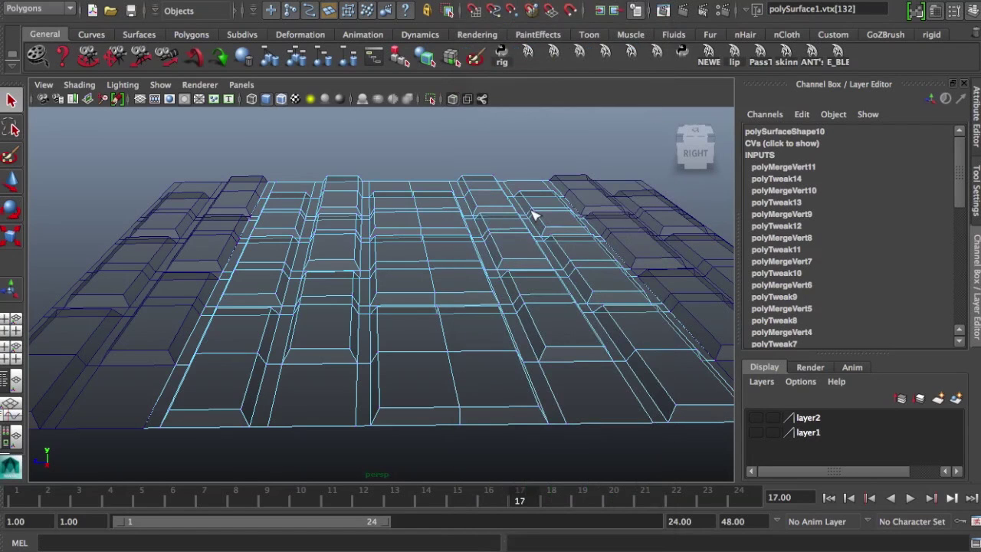
pyautogui.moveTo(493, 412); pyautogui.dragTo(458, 411)
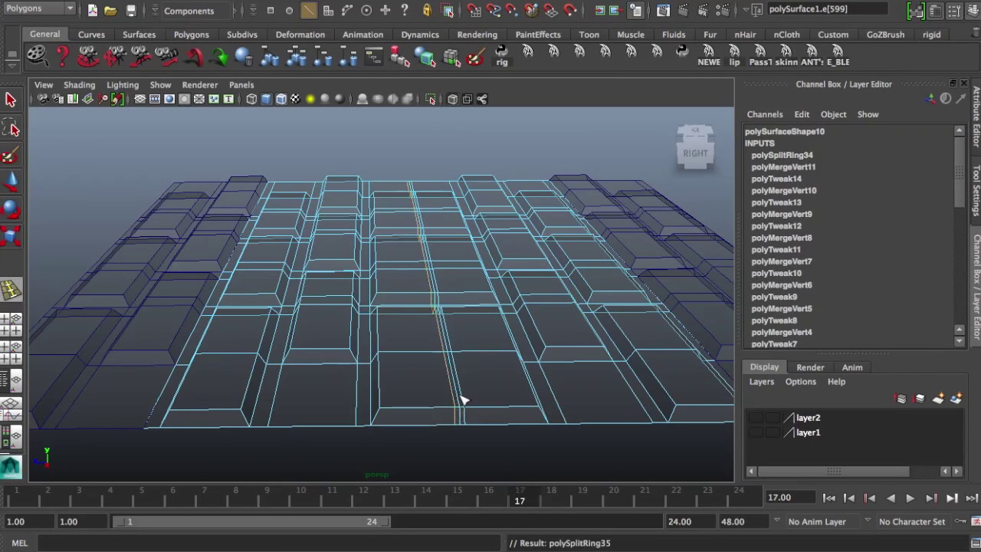
pyautogui.moveTo(452, 265); pyautogui.dragTo(453, 225, button='right')
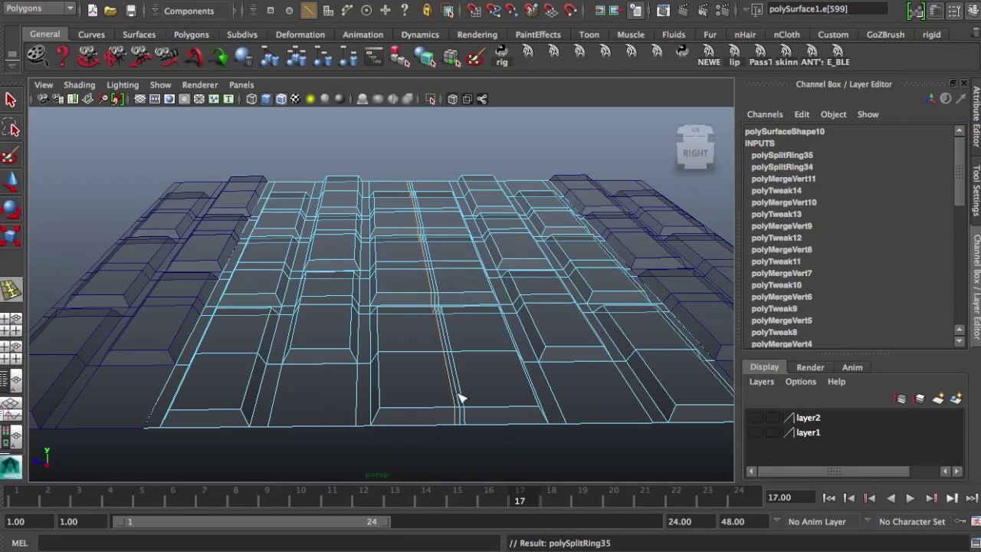
pyautogui.press('q')
pyautogui.click(458, 396)
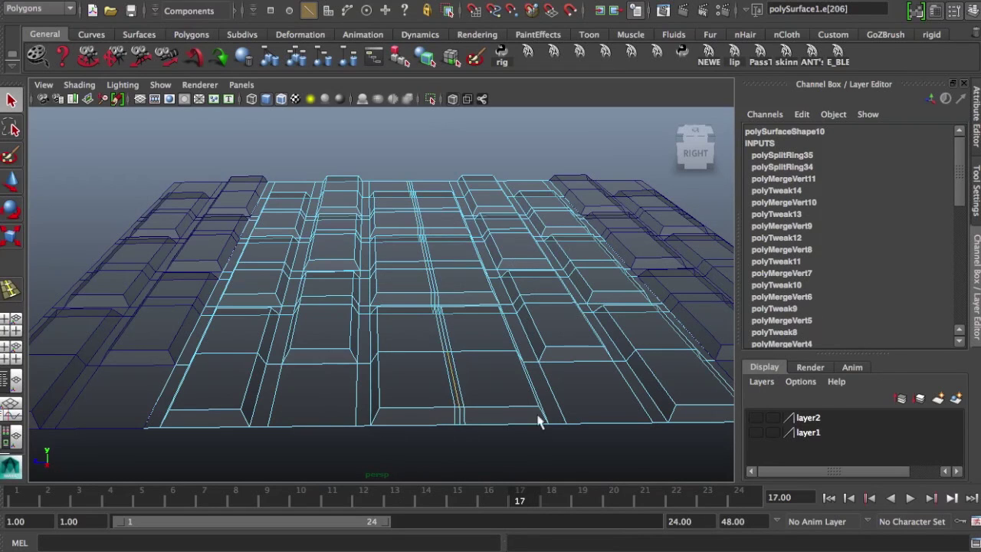
pyautogui.keyDown('alt'); pyautogui.moveTo(491, 297); pyautogui.dragTo(451, 204); pyautogui.keyUp('alt')
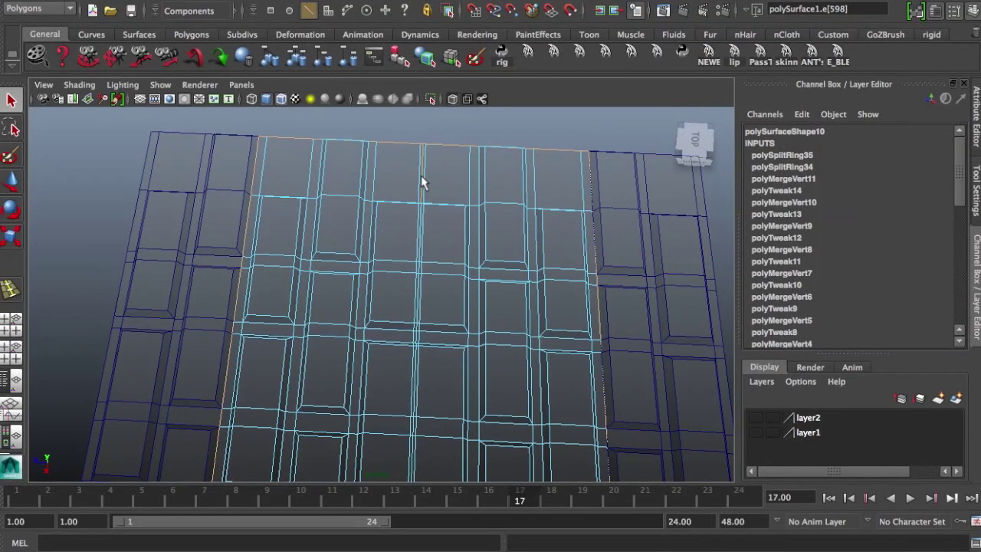
pyautogui.click(422, 184)
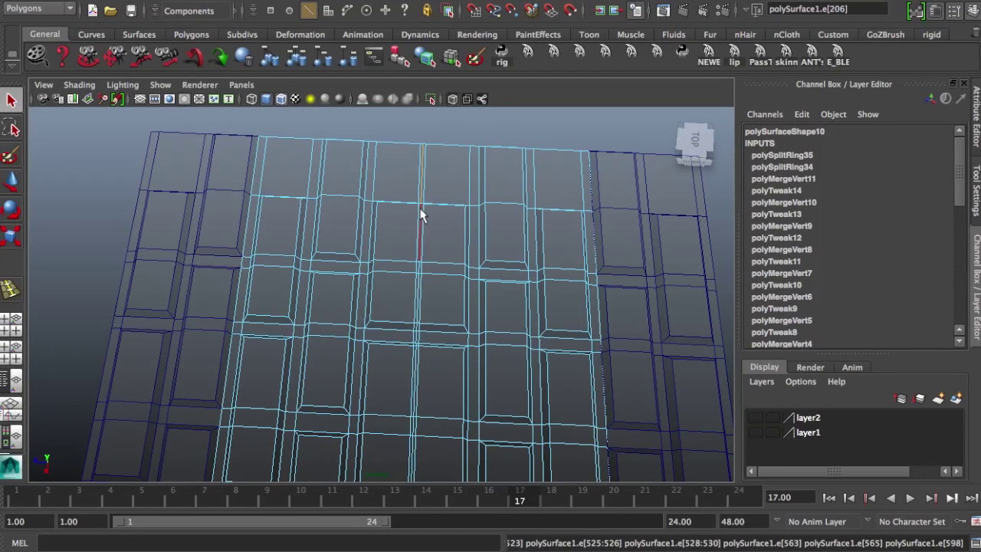
pyautogui.doubleClick(420, 208)
pyautogui.keyDown('alt'); pyautogui.moveTo(426, 280); pyautogui.dragTo(429, 222); pyautogui.keyUp('alt')
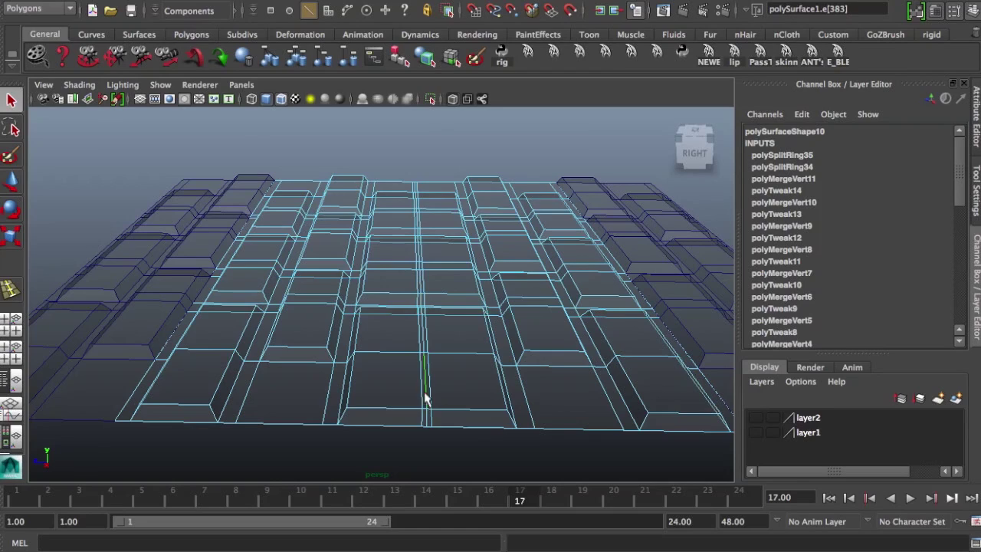
# Step: Select the middle seam edges along the central bricks, lower them slightly, and clear the selection
pyautogui.click(426, 337)
pyautogui.keyDown('alt'); pyautogui.moveTo(449, 322); pyautogui.dragTo(456, 363); pyautogui.keyUp('alt')
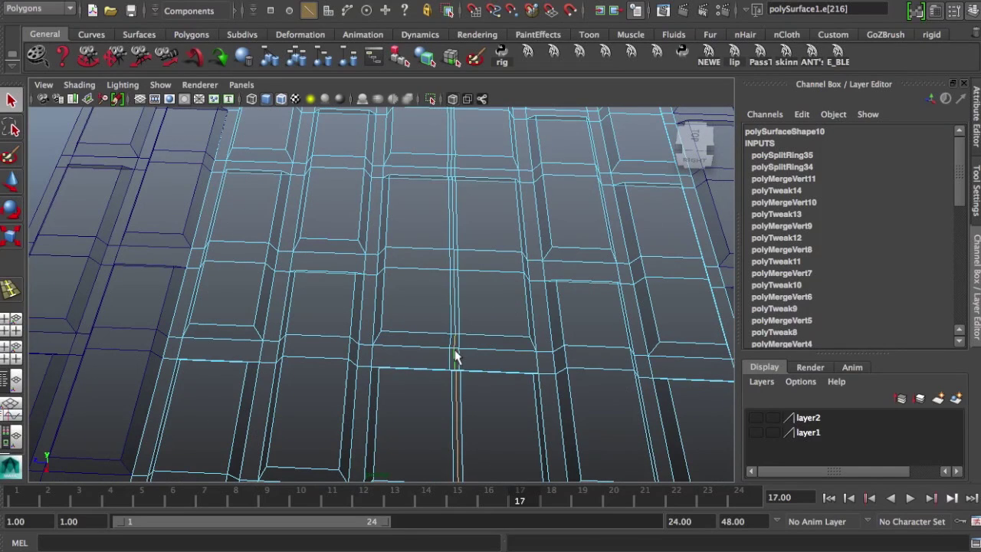
pyautogui.hotkey('ctrl', 'z')
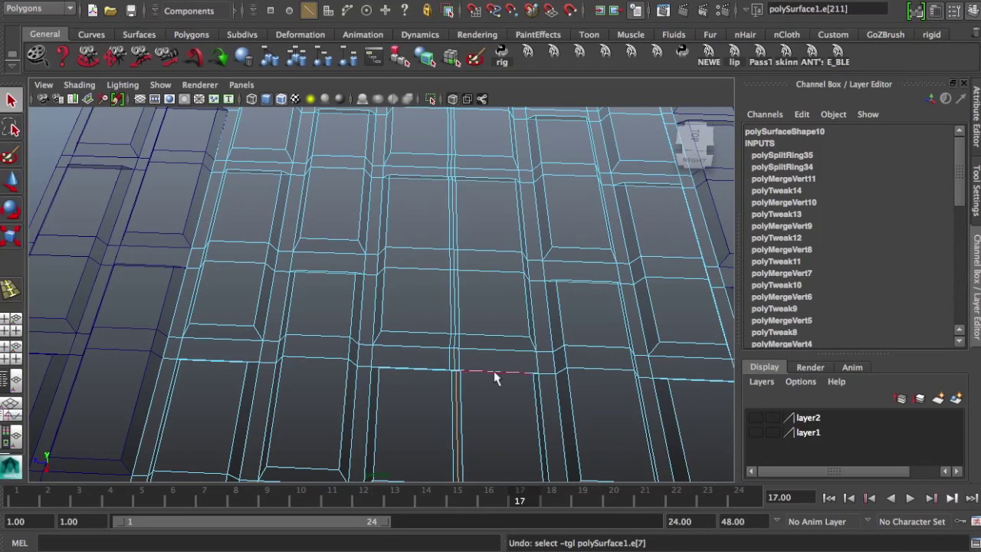
pyautogui.keyDown('alt'); pyautogui.moveTo(495, 374); pyautogui.dragTo(486, 335); pyautogui.keyUp('alt')
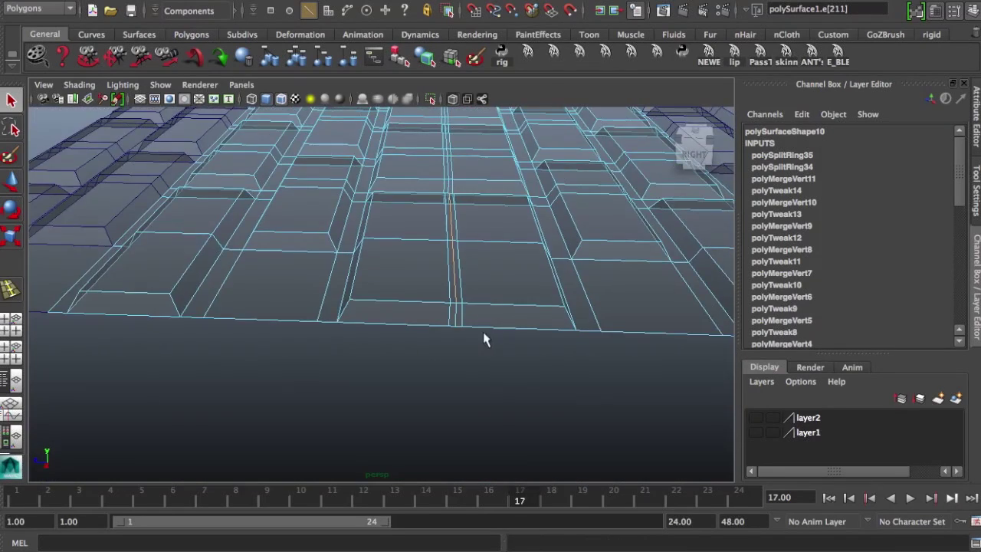
pyautogui.keyDown('alt'); pyautogui.moveTo(489, 287); pyautogui.dragTo(453, 268); pyautogui.keyUp('alt')
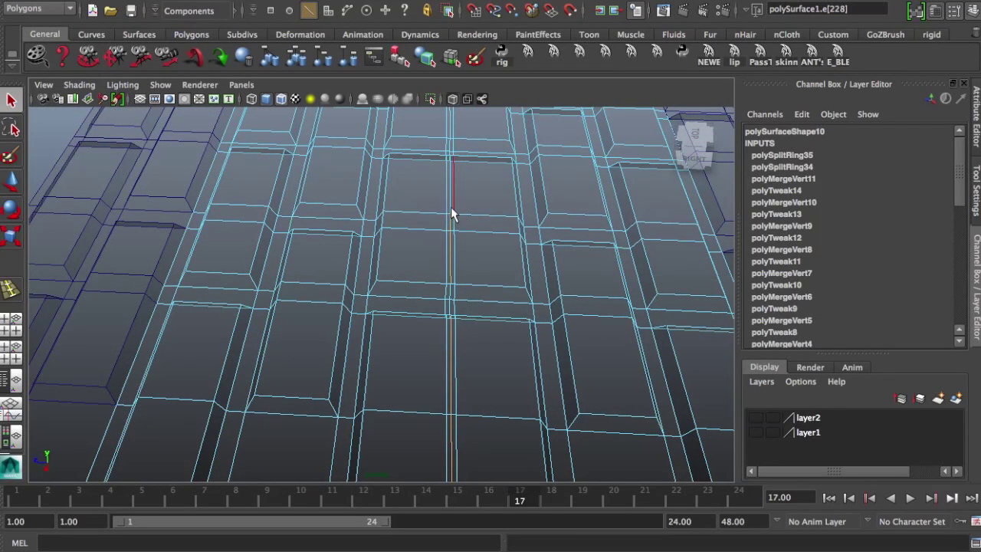
pyautogui.keyDown('alt'); pyautogui.moveTo(460, 212); pyautogui.dragTo(449, 327); pyautogui.keyUp('alt')
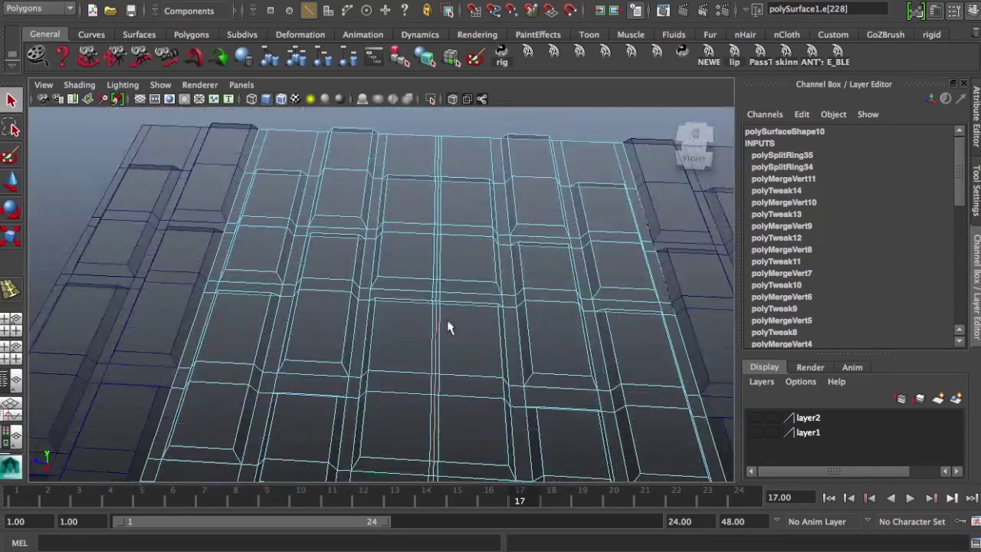
pyautogui.click(438, 243)
pyautogui.keyDown('shift'); pyautogui.click(438, 227); pyautogui.keyUp('shift')
pyautogui.keyDown('alt'); pyautogui.moveTo(472, 313); pyautogui.dragTo(472, 270); pyautogui.keyUp('alt')
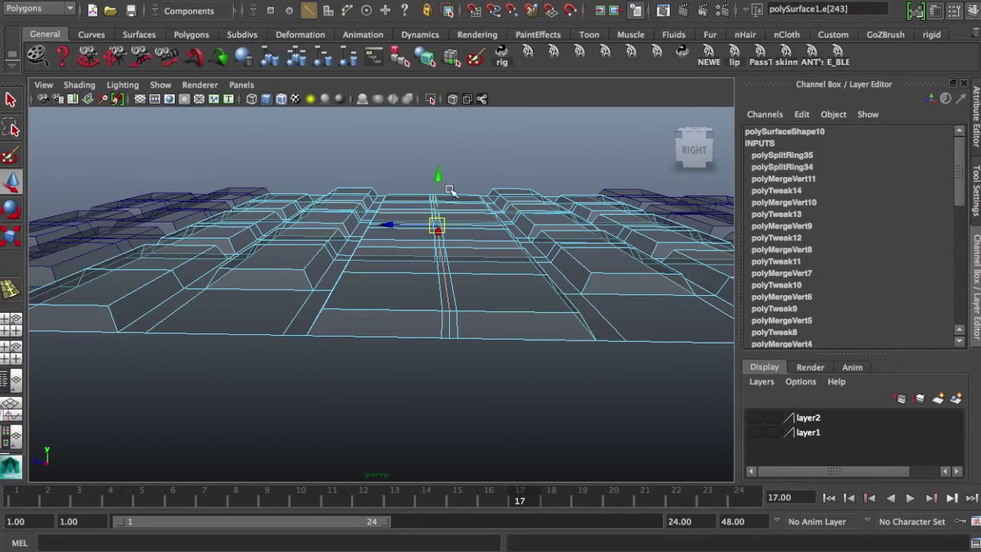
pyautogui.moveTo(438, 185); pyautogui.dragTo(440, 186)
pyautogui.keyDown('alt'); pyautogui.moveTo(513, 305); pyautogui.dragTo(302, 309, button='right'); pyautogui.keyUp('alt')
pyautogui.keyDown('alt'); pyautogui.moveTo(302, 308); pyautogui.dragTo(300, 340); pyautogui.keyUp('alt')
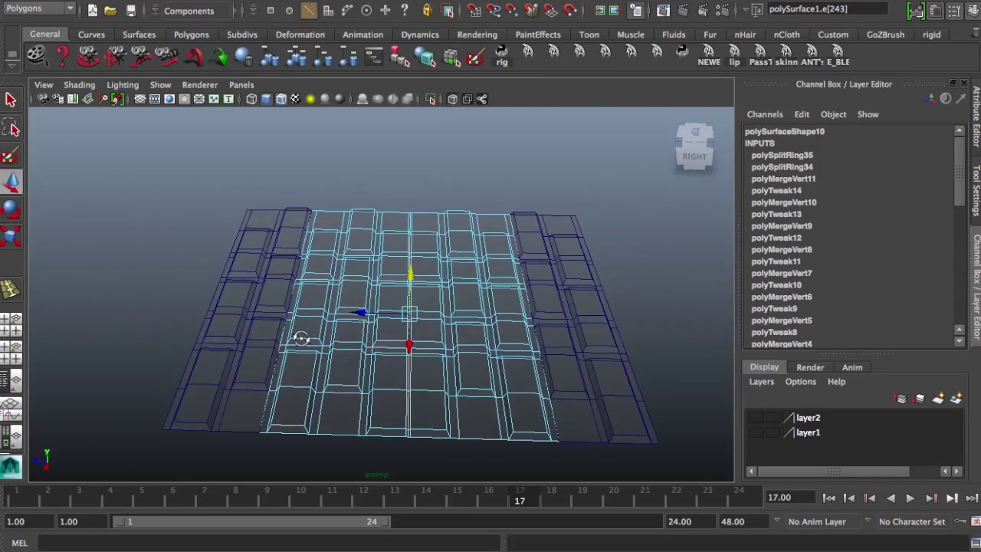
pyautogui.keyDown('alt'); pyautogui.moveTo(437, 420); pyautogui.dragTo(412, 416); pyautogui.keyUp('alt')
pyautogui.click(650, 343)
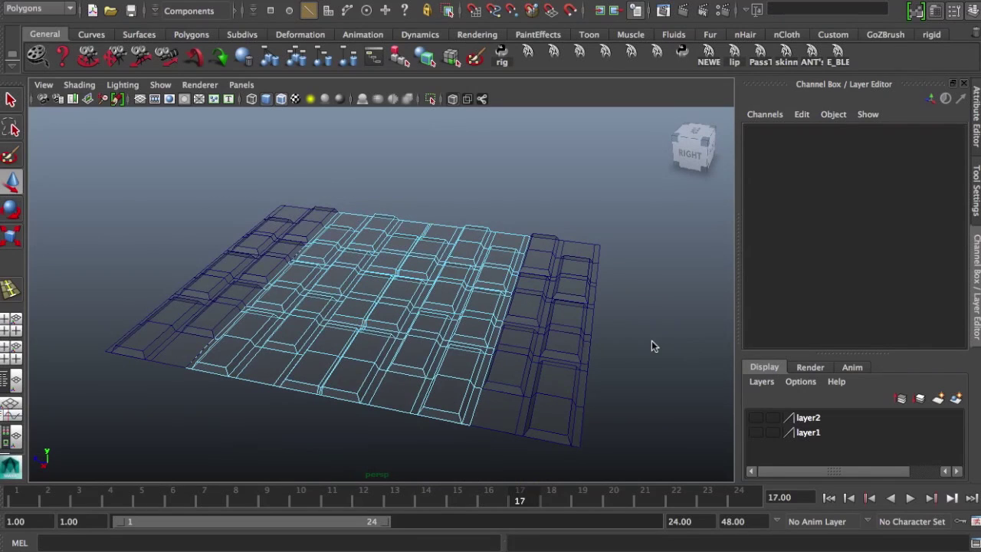
# Step: Select the central mesh and both outer strips as objects and combine all three into one mesh
pyautogui.click(556, 400)
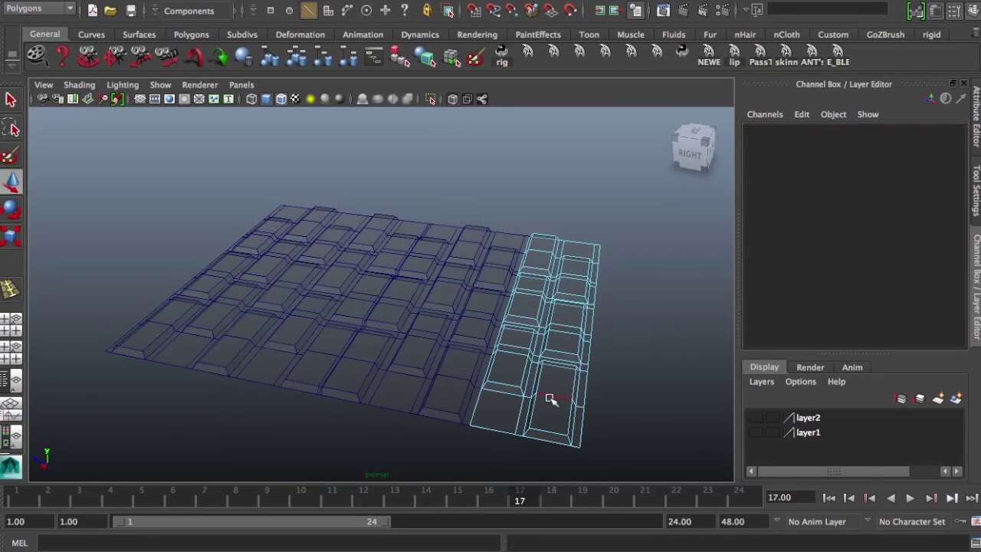
pyautogui.moveTo(541, 264); pyautogui.dragTo(620, 243, button='right')
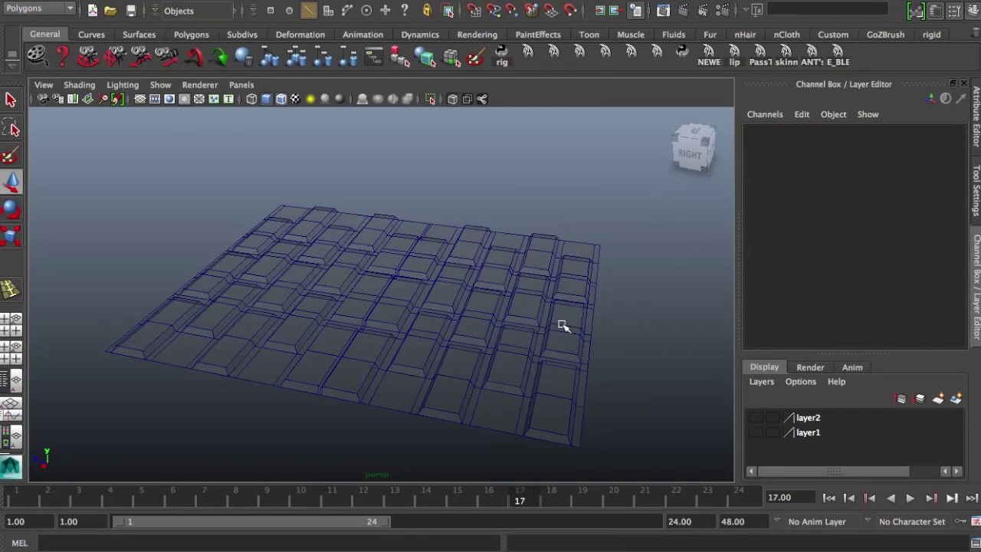
pyautogui.click(523, 322)
pyautogui.keyDown('shift'); pyautogui.click(267, 290); pyautogui.keyUp('shift')
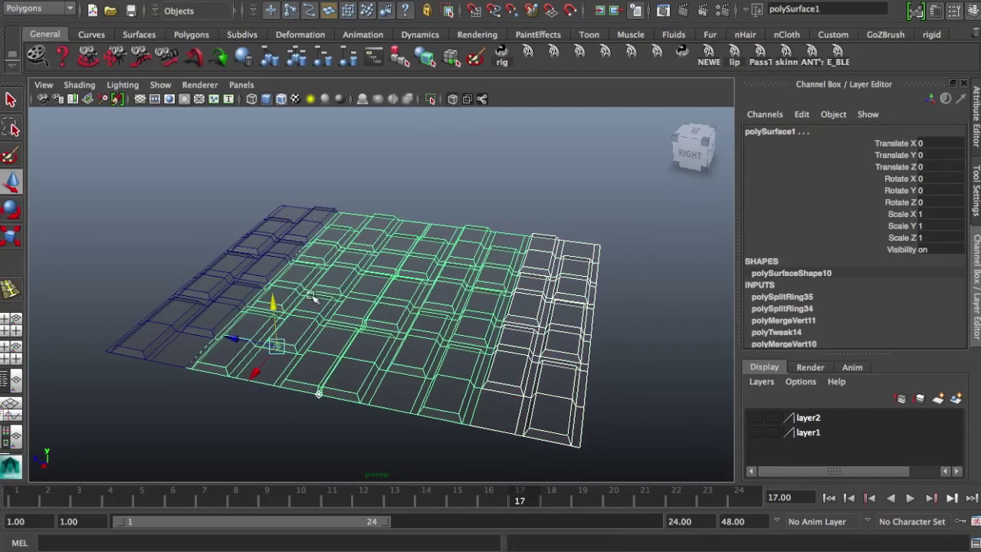
pyautogui.keyDown('shift'); pyautogui.click(248, 282); pyautogui.keyUp('shift')
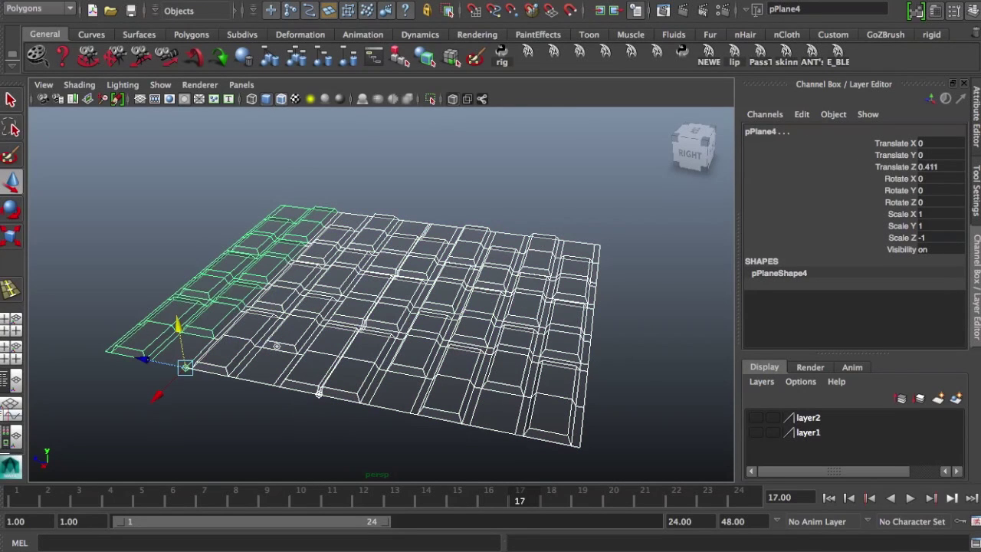
pyautogui.click(393, 0)
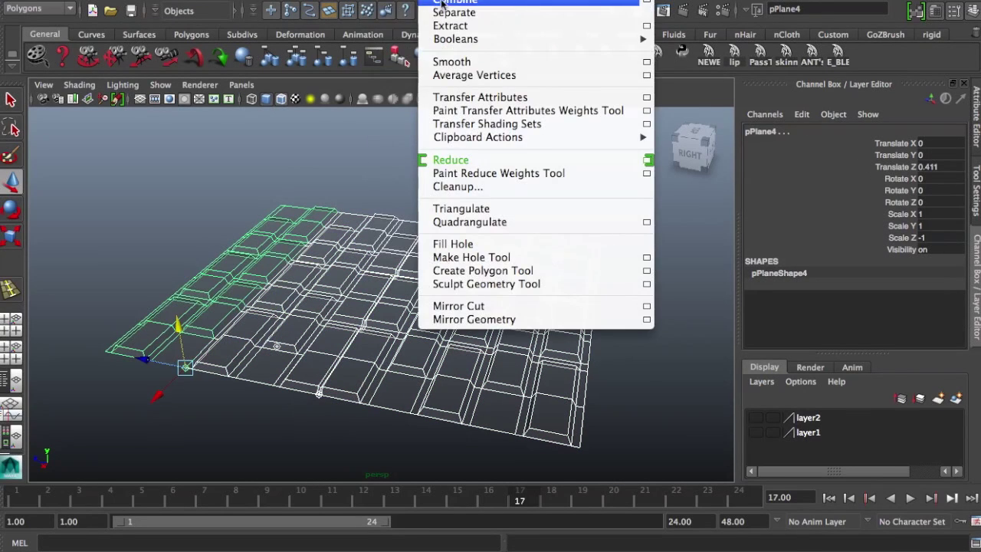
pyautogui.click(442, 2)
# Step: Select all vertices of the combined tread mesh, merge the overlapping ones, and clear the selection
pyautogui.moveTo(433, 322); pyautogui.dragTo(357, 259, button='right')
pyautogui.moveTo(131, 162); pyautogui.dragTo(622, 461)
pyautogui.rightClick(481, 338)
pyautogui.moveTo(481, 337); pyautogui.dragTo(519, 272, button='right')
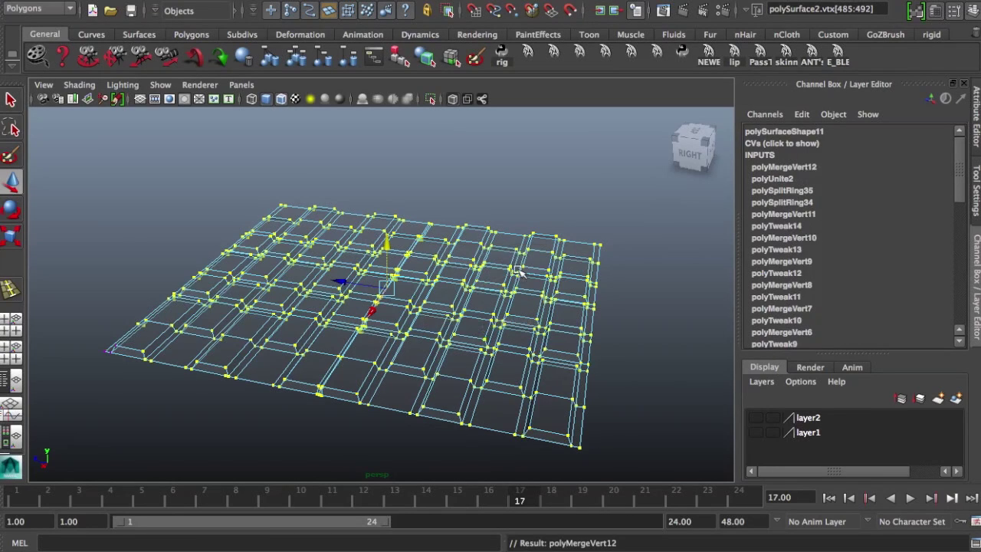
pyautogui.click(597, 360)
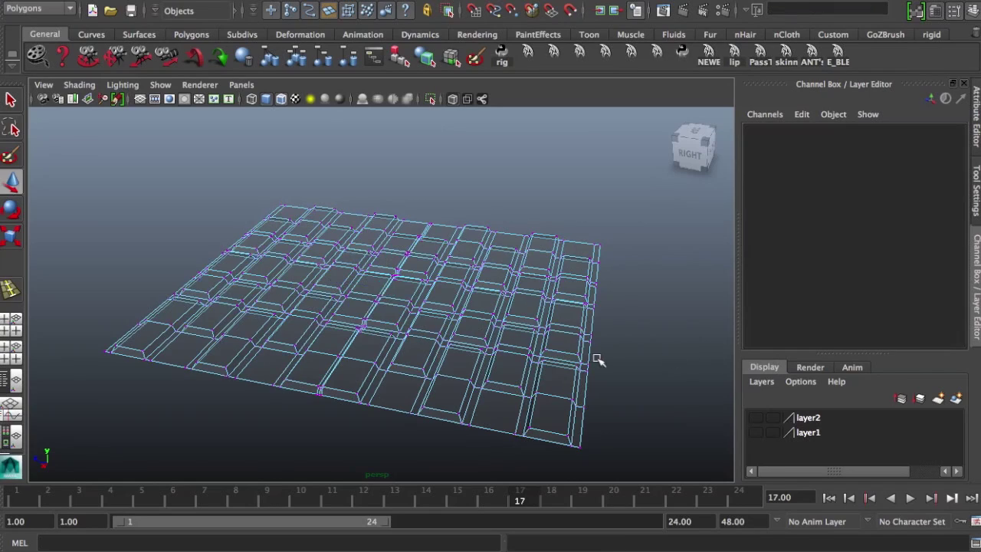
# Step: Test the merge by moving one vertex near the front edge, then undo the move and deselect it
pyautogui.keyDown('alt'); pyautogui.moveTo(375, 349); pyautogui.dragTo(418, 349); pyautogui.keyUp('alt')
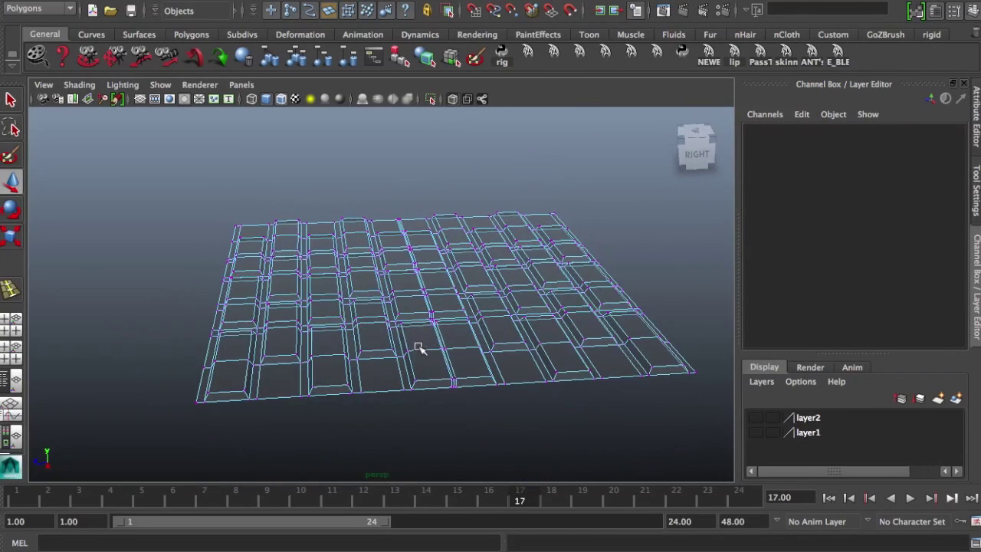
pyautogui.click(357, 361)
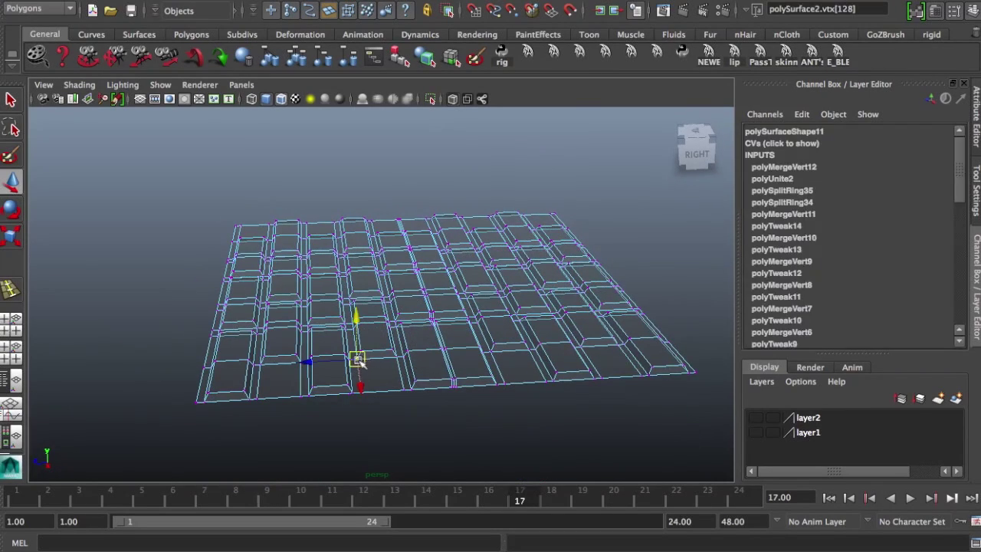
pyautogui.press('w')
pyautogui.moveTo(343, 370); pyautogui.dragTo(388, 373)
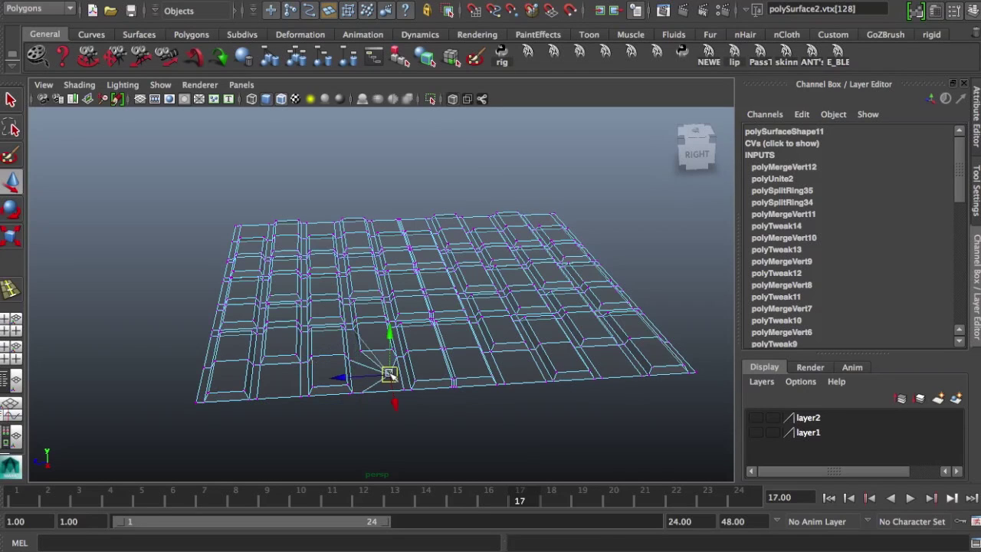
pyautogui.hotkey('ctrl', 'z')
pyautogui.click(562, 414)
# Step: Select the combined mesh as an object, delete its construction history, and freeze its transformations
pyautogui.moveTo(509, 261); pyautogui.dragTo(574, 241, button='right')
pyautogui.click(546, 297)
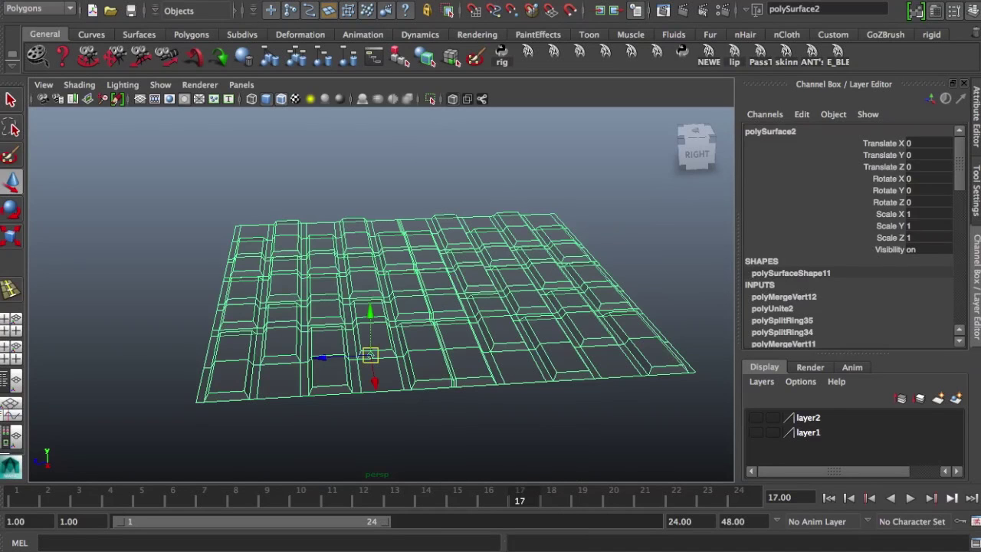
pyautogui.click(111, 0)
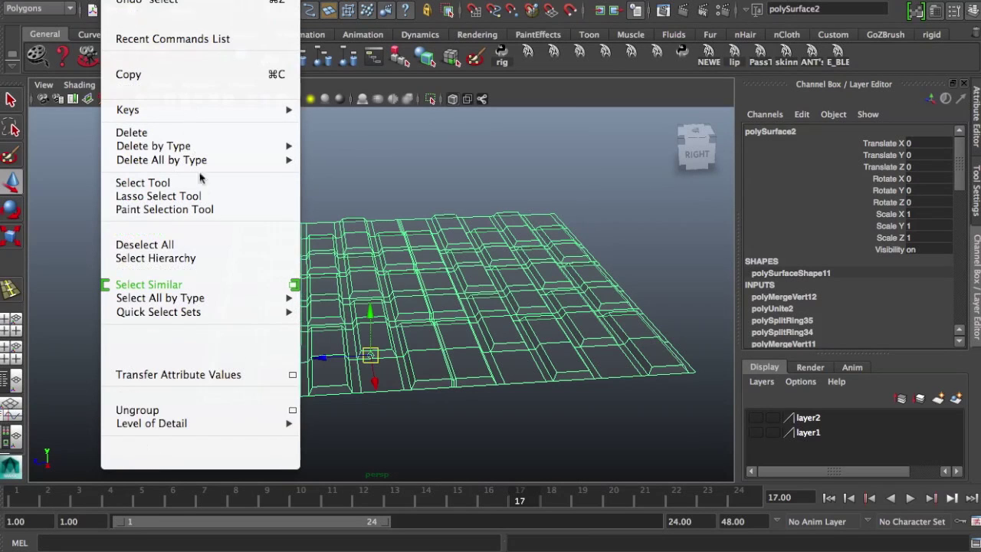
pyautogui.moveTo(198, 144)
pyautogui.click(349, 156)
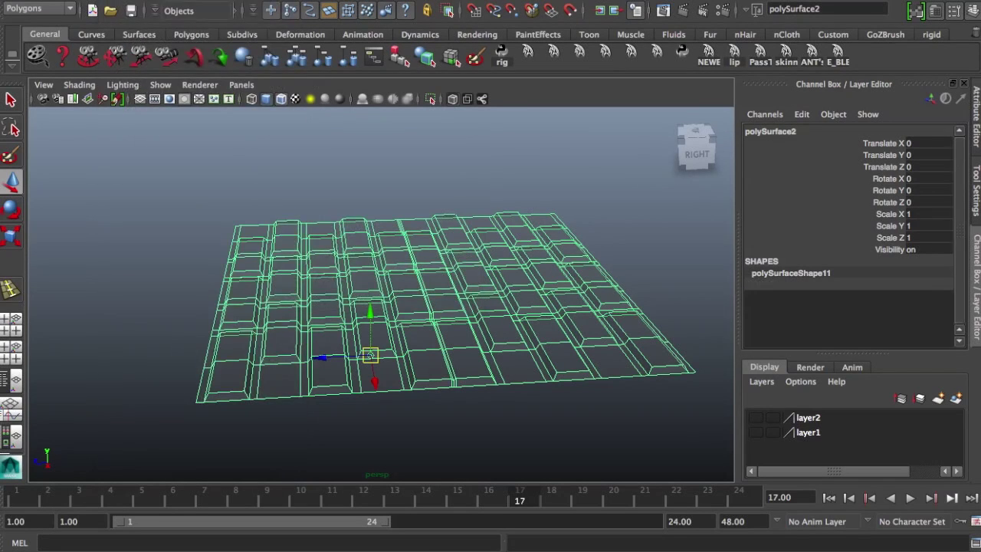
pyautogui.click(146, 1)
pyautogui.click(192, 27)
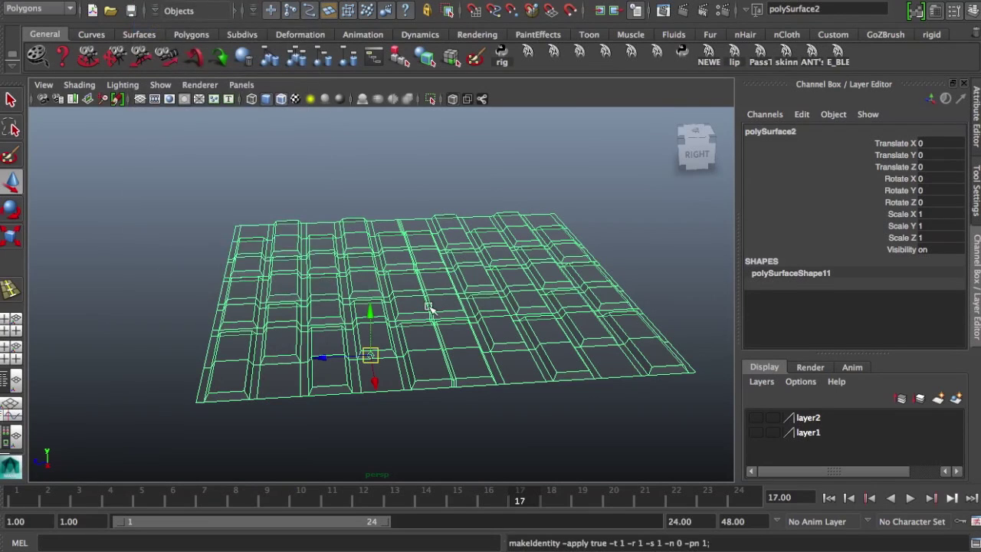
# Step: Snap the tread mesh's pivot onto its front corner vertex at the positive X end
pyautogui.click(400, 207)
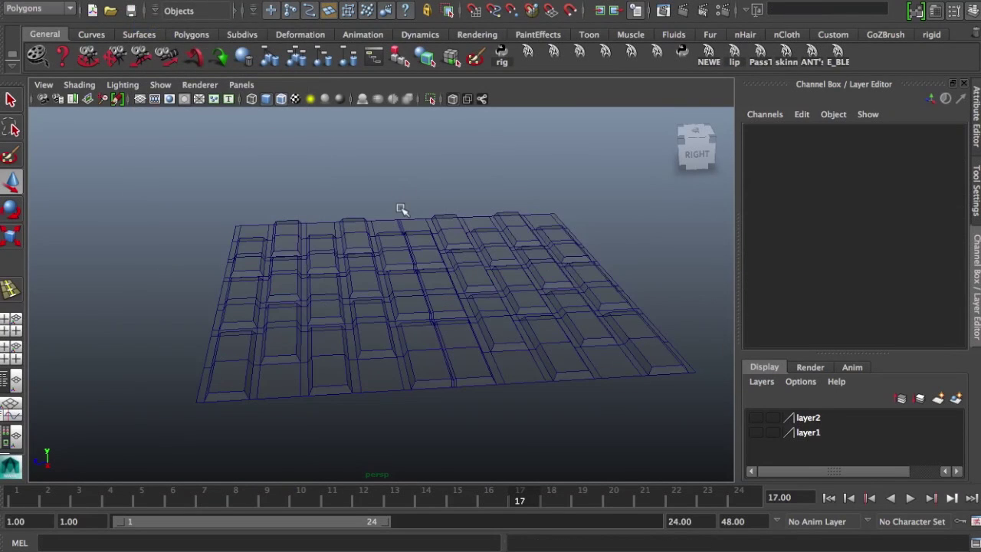
pyautogui.click(438, 283)
pyautogui.keyDown('alt'); pyautogui.moveTo(409, 314); pyautogui.dragTo(512, 317); pyautogui.keyUp('alt')
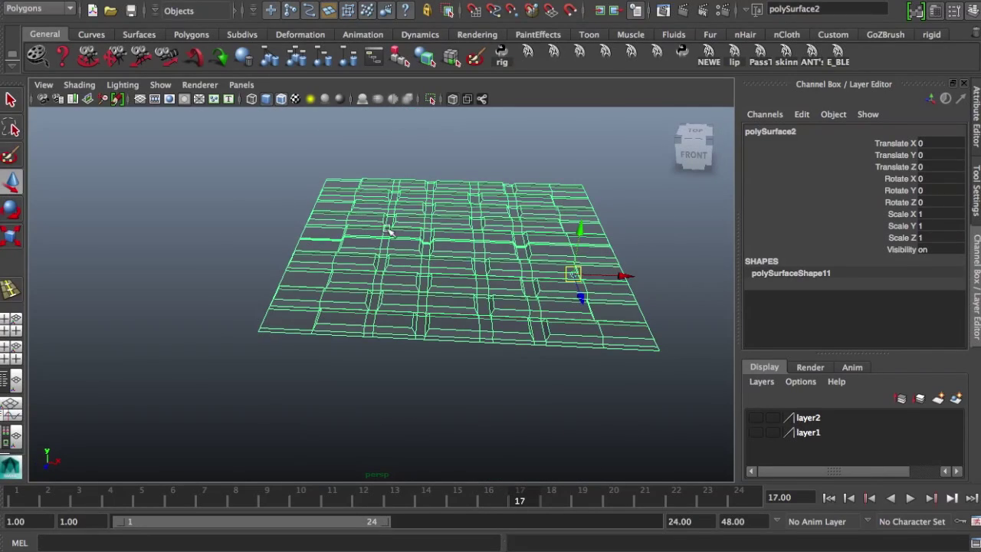
pyautogui.moveTo(408, 239)
pyautogui.keyDown('alt'); pyautogui.mouseDown()
pyautogui.moveTo(403, 276)
pyautogui.moveTo(399, 255)
pyautogui.mouseUp(); pyautogui.keyUp('alt')
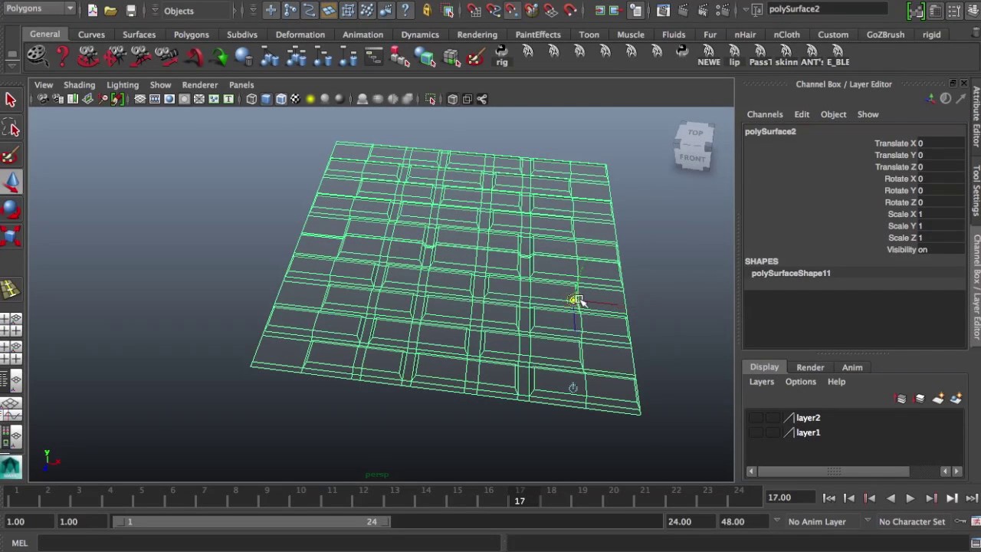
pyautogui.click(640, 413)
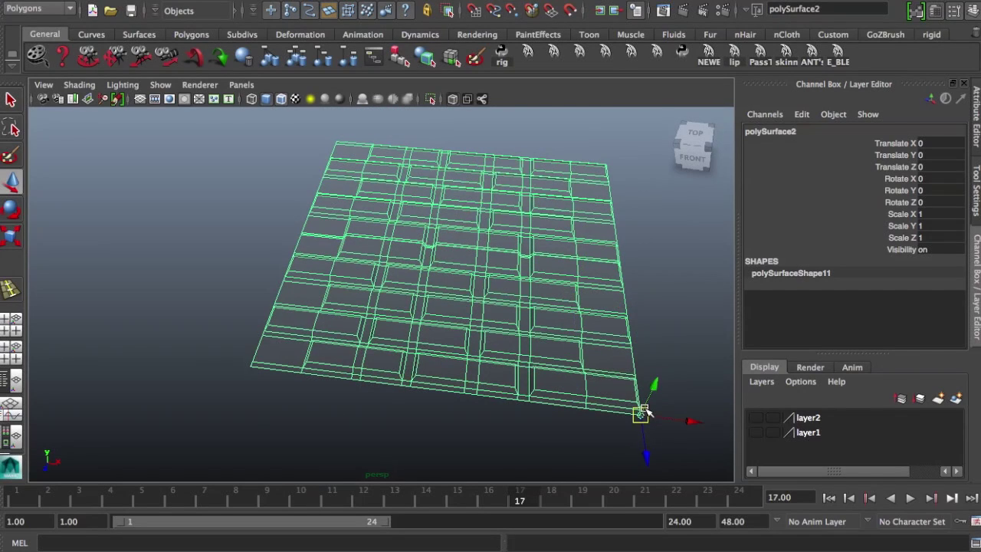
# Step: Duplicate the tread mesh and vertex-snap the copy along negative X to Translate X -2.735, interlocking its bricks with the original
pyautogui.hotkey('ctrl', 'd')
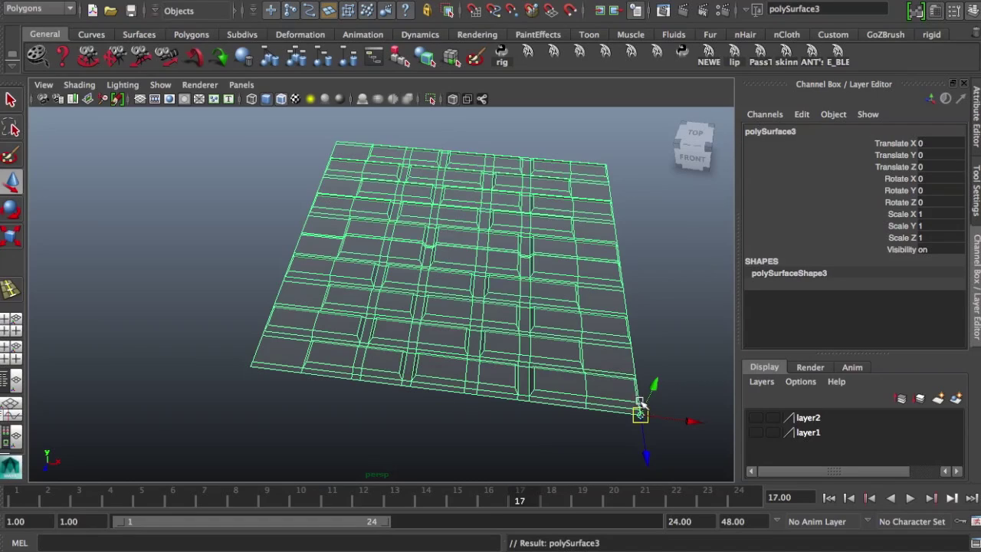
pyautogui.press('v')
pyautogui.moveTo(642, 415); pyautogui.dragTo(230, 398)
pyautogui.press('F3')
pyautogui.press('F3')
pyautogui.keyDown('alt'); pyautogui.moveTo(347, 328); pyautogui.dragTo(532, 345, button='middle'); pyautogui.keyUp('alt')
pyautogui.scroll(2, 535, 342)
pyautogui.keyDown('alt'); pyautogui.moveTo(549, 345); pyautogui.dragTo(508, 324, button='middle'); pyautogui.keyUp('alt')
pyautogui.moveTo(496, 368); pyautogui.dragTo(543, 375, button='middle')
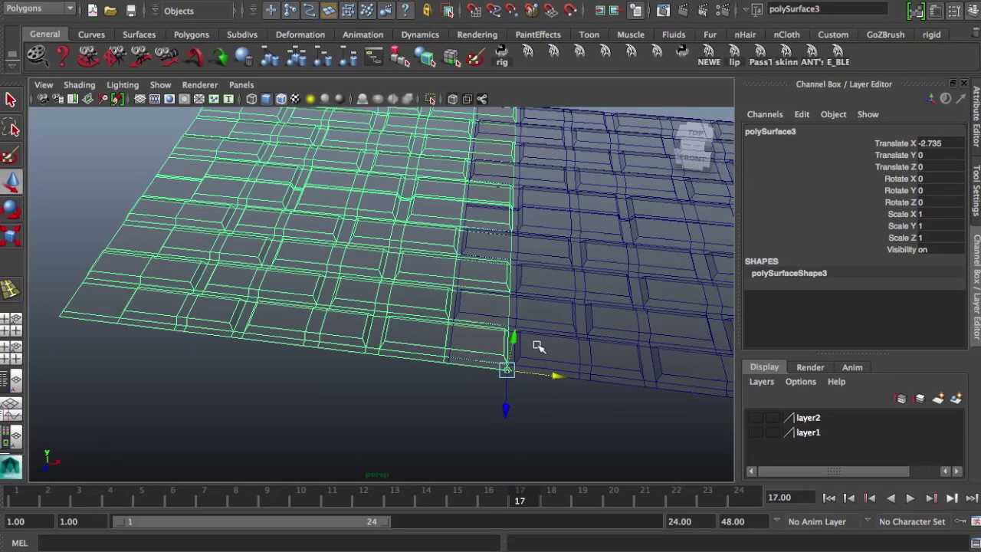
# Step: Duplicate the copied section again with its offset and slide the new one along positive X to about 0.418
pyautogui.hotkey('shift', 'd')
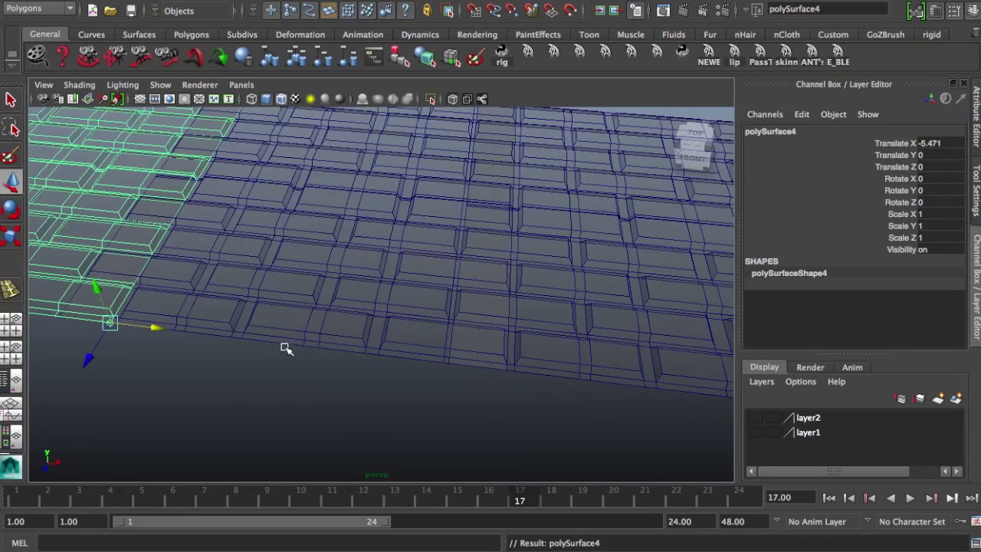
pyautogui.moveTo(158, 326); pyautogui.dragTo(728, 396)
pyautogui.keyDown('alt'); pyautogui.moveTo(344, 398); pyautogui.dragTo(156, 365, button='middle'); pyautogui.keyUp('alt')
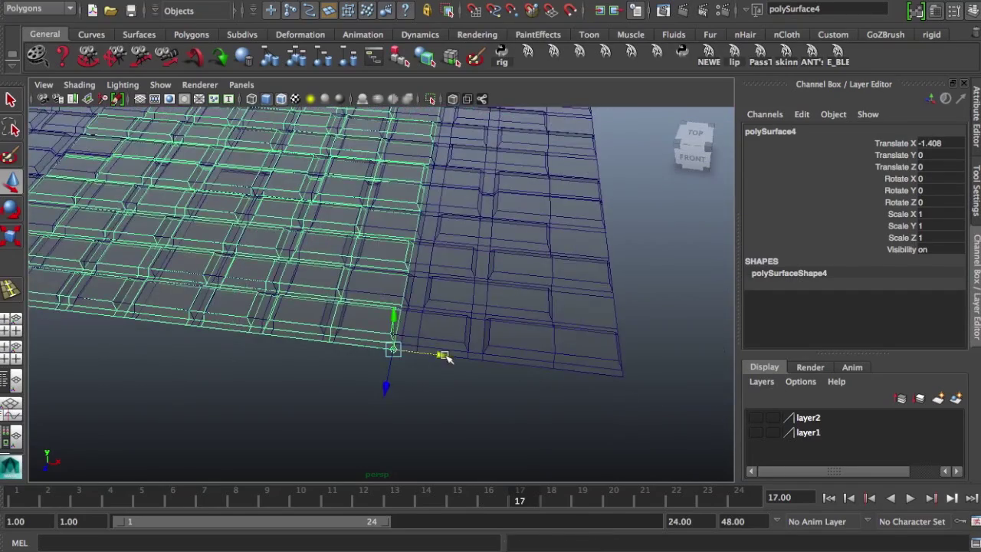
pyautogui.moveTo(444, 354); pyautogui.dragTo(757, 383)
# Step: Snap the new copy's pivot onto the front corner vertex at its negative X end
pyautogui.press('d')
pyautogui.press('v')
pyautogui.moveTo(268, 316); pyautogui.dragTo(139, 346, button='middle')
pyautogui.scroll(3, 234, 314)
pyautogui.scroll(3, 111, 345)
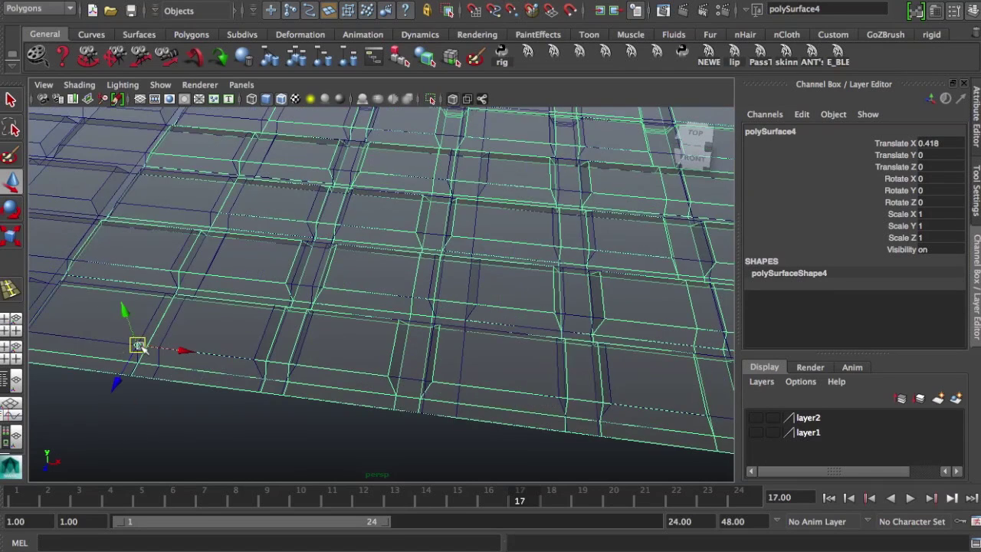
pyautogui.scroll(-3, 146, 347)
pyautogui.press('d')
pyautogui.press('v')
pyautogui.moveTo(216, 332); pyautogui.dragTo(124, 340)
# Step: Vertex-snap the new copy along X to Translate X 2.748 so its bricks interlock with the original's positive X edge
pyautogui.moveTo(148, 342); pyautogui.dragTo(729, 412, button='middle')
pyautogui.keyDown('alt'); pyautogui.moveTo(541, 358); pyautogui.dragTo(463, 358, button='right'); pyautogui.keyUp('alt')
pyautogui.keyDown('alt'); pyautogui.moveTo(463, 358); pyautogui.dragTo(376, 357, button='middle'); pyautogui.keyUp('alt')
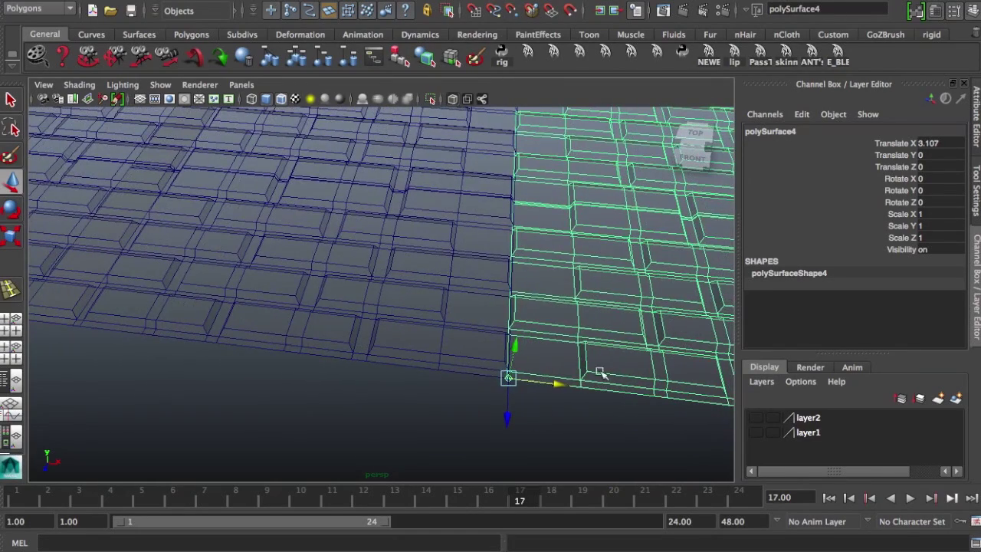
pyautogui.moveTo(561, 388); pyautogui.dragTo(498, 381)
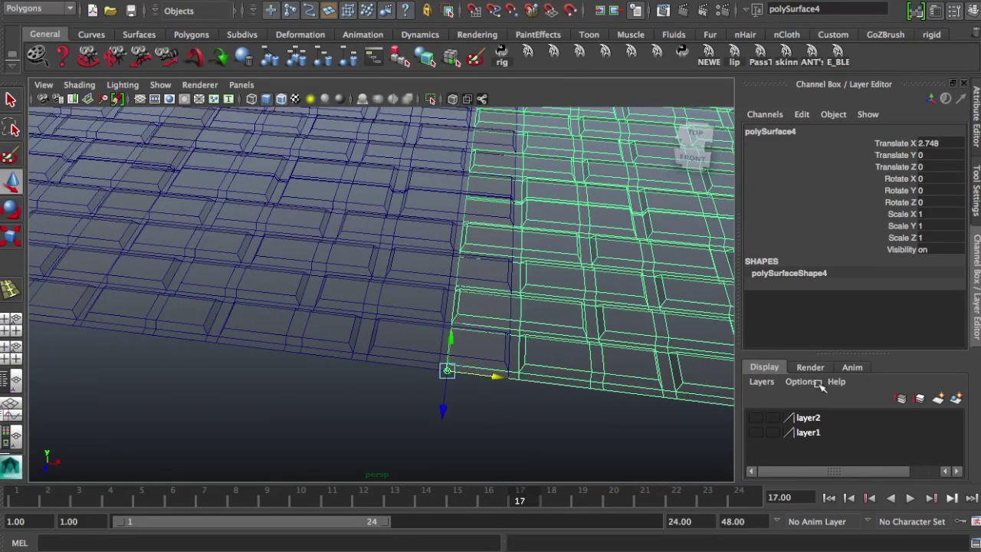
# Step: Create a display layer from the positive X copy, colour it magenta, and deselect the mesh
pyautogui.click(956, 399)
pyautogui.click(797, 420)
pyautogui.doubleClick(797, 420)
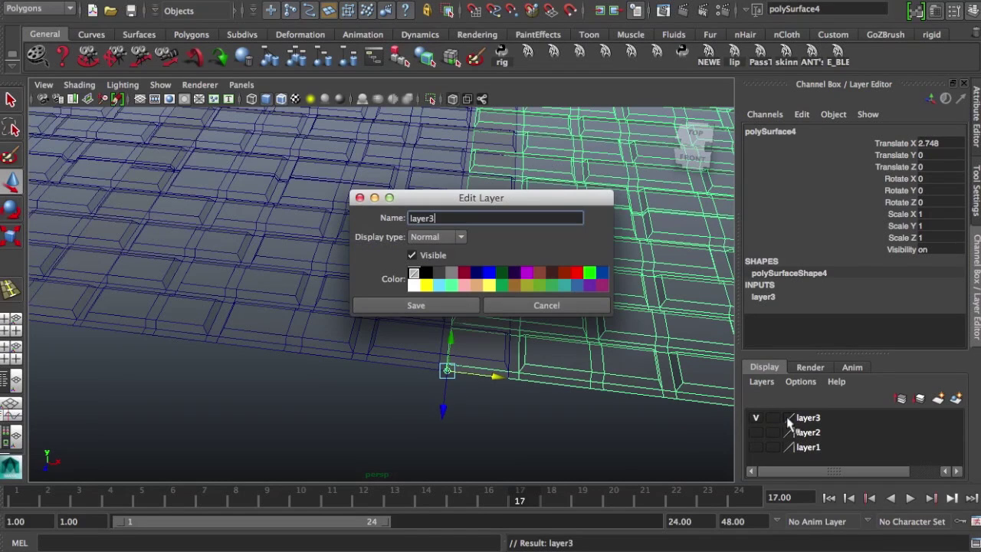
pyautogui.click(527, 273)
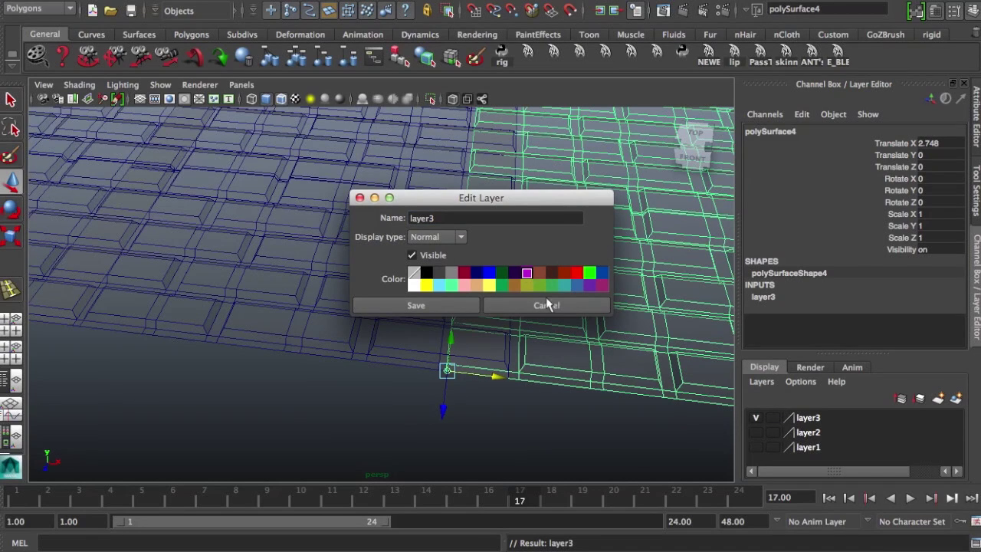
pyautogui.click(465, 307)
pyautogui.click(529, 404)
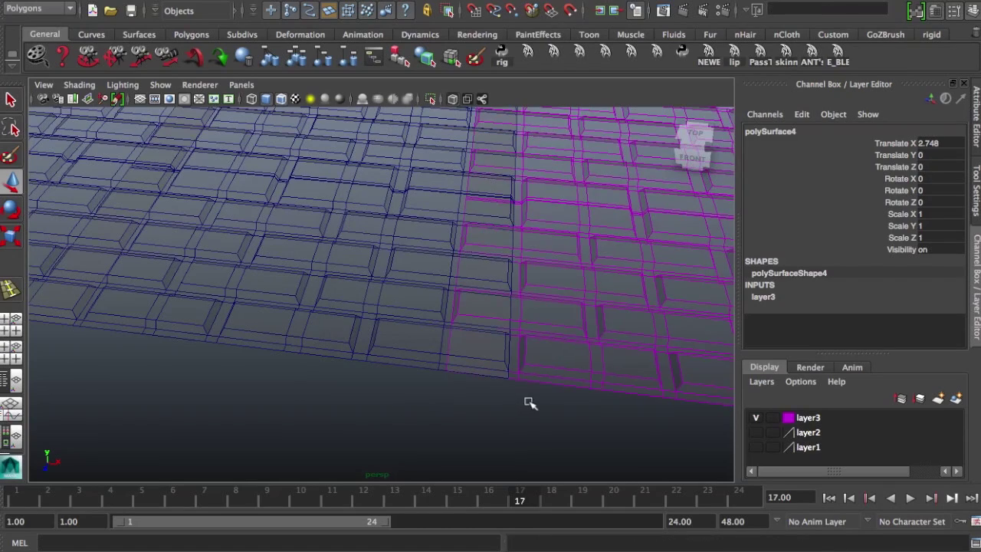
# Step: Create another display layer from the negative X copy, colour it violet, and deselect the mesh
pyautogui.keyDown('alt'); pyautogui.moveTo(377, 368); pyautogui.dragTo(711, 390, button='middle'); pyautogui.keyUp('alt')
pyautogui.scroll(-4, 448, 364)
pyautogui.keyDown('alt'); pyautogui.moveTo(449, 364); pyautogui.dragTo(709, 396, button='middle'); pyautogui.keyUp('alt')
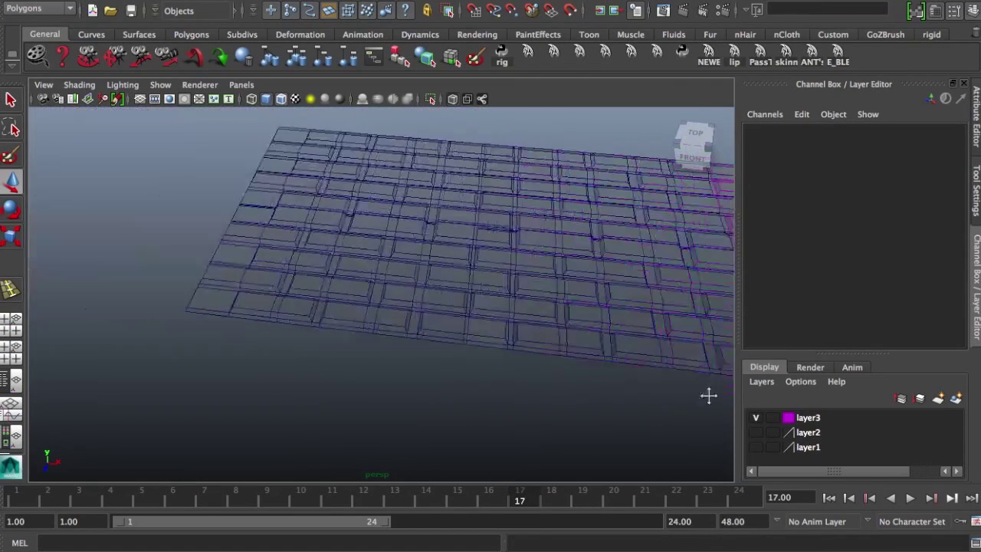
pyautogui.click(252, 294)
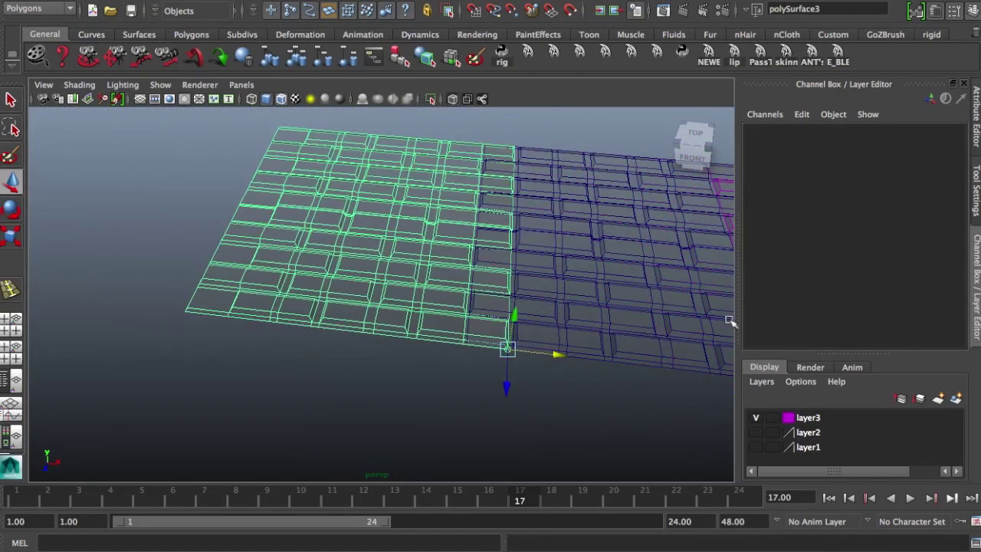
pyautogui.click(956, 400)
pyautogui.doubleClick(790, 417)
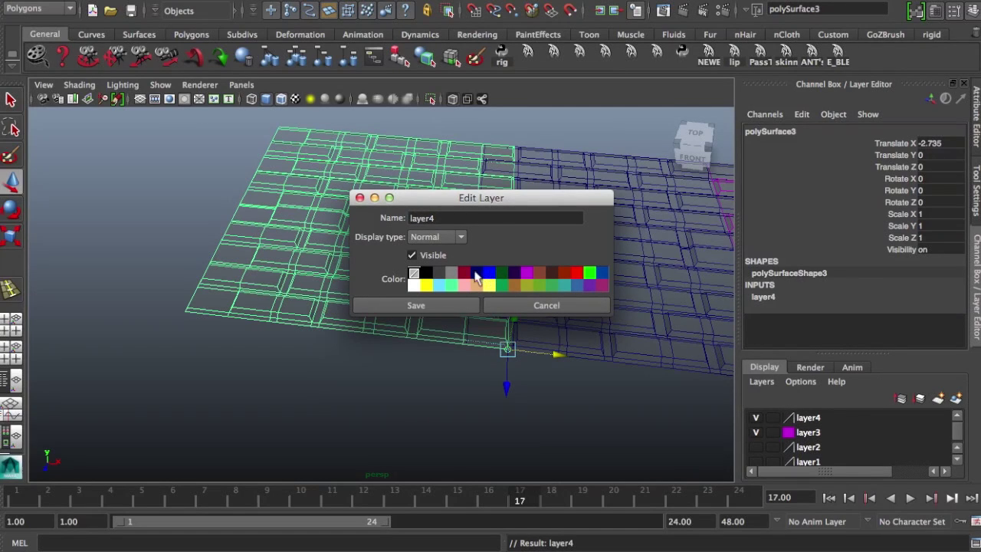
pyautogui.click(589, 287)
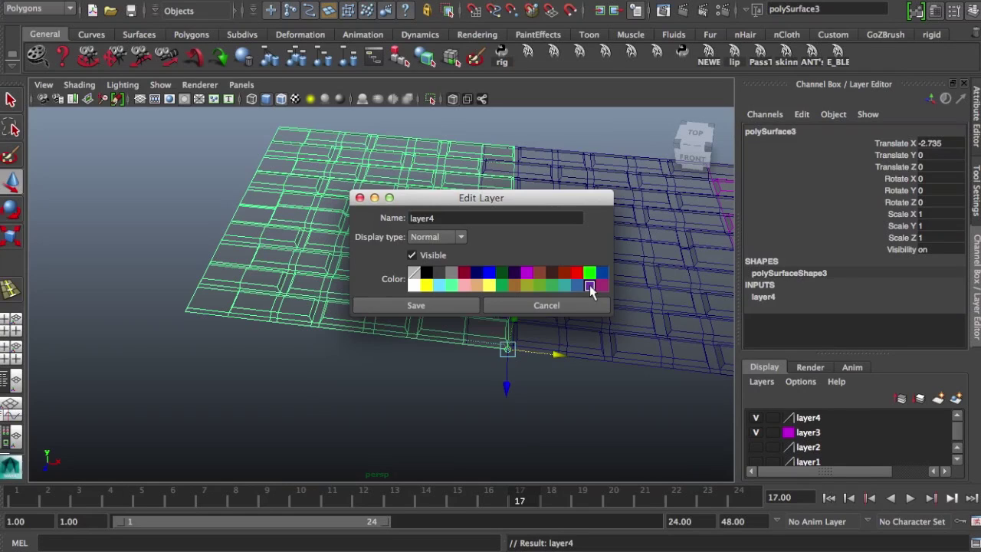
pyautogui.click(464, 304)
pyautogui.click(572, 387)
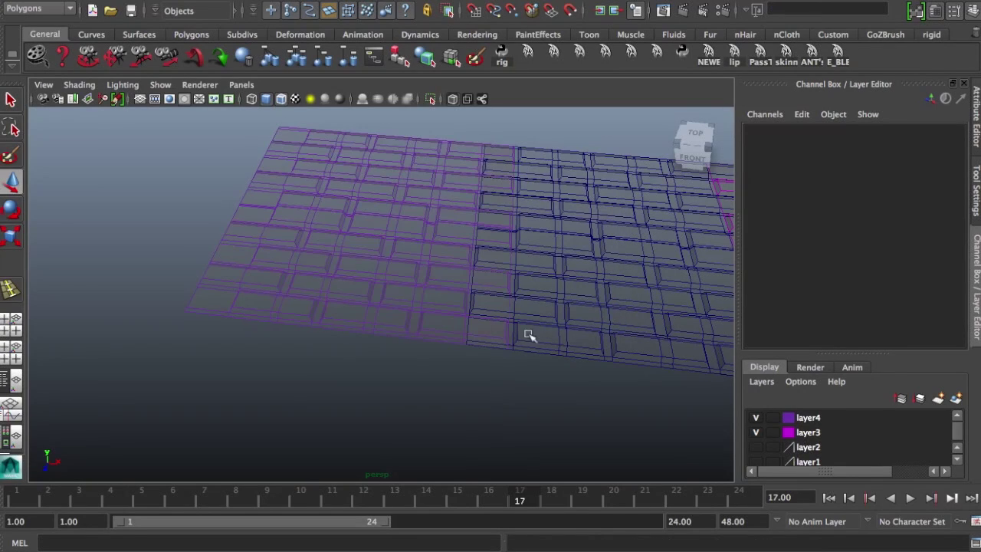
# Step: Insert an edge loop on the middle tread section along the inner brick ends near its negative X edge
pyautogui.keyDown('alt'); pyautogui.moveTo(607, 375); pyautogui.dragTo(534, 381); pyautogui.keyUp('alt')
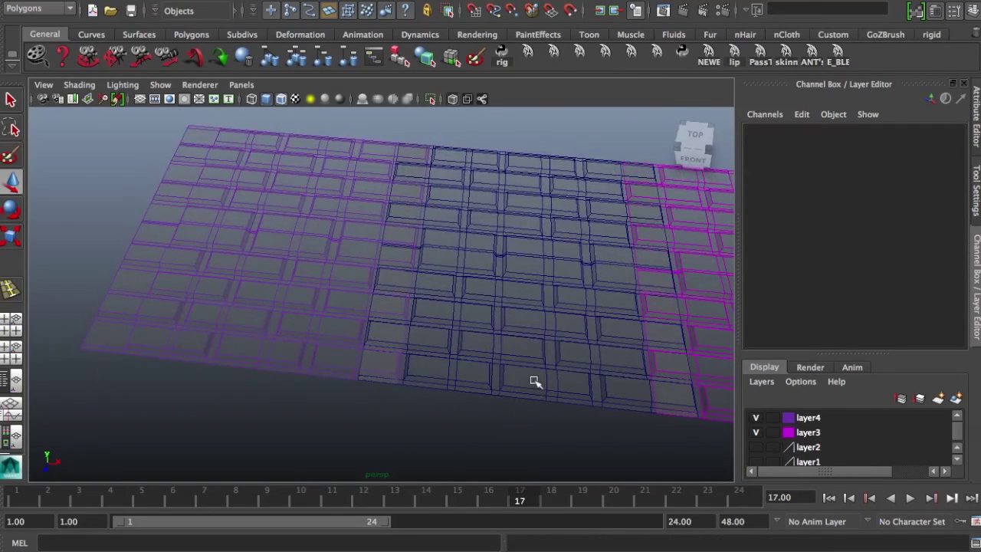
pyautogui.keyDown('alt'); pyautogui.moveTo(394, 389); pyautogui.dragTo(490, 396, button='right'); pyautogui.keyUp('alt')
pyautogui.click(491, 396)
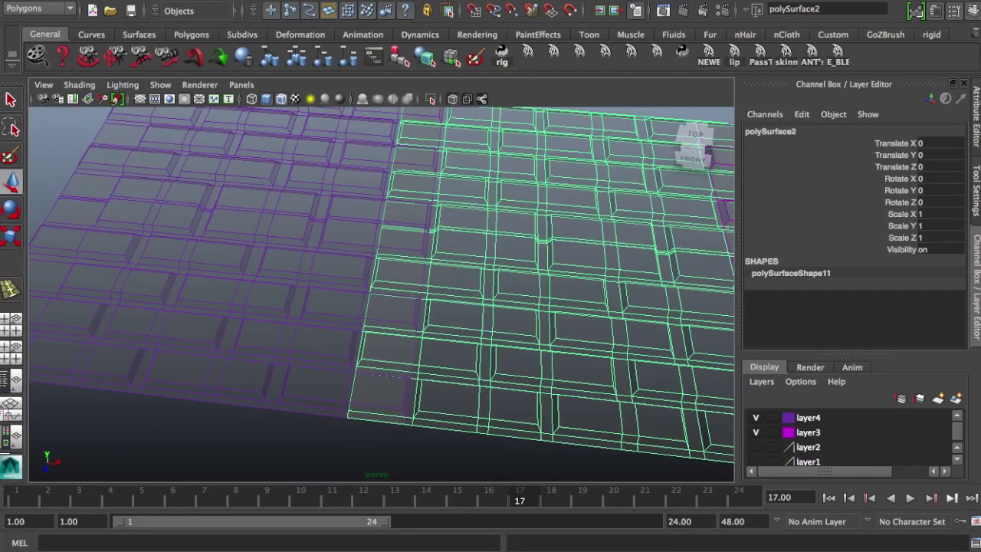
pyautogui.click(491, 1)
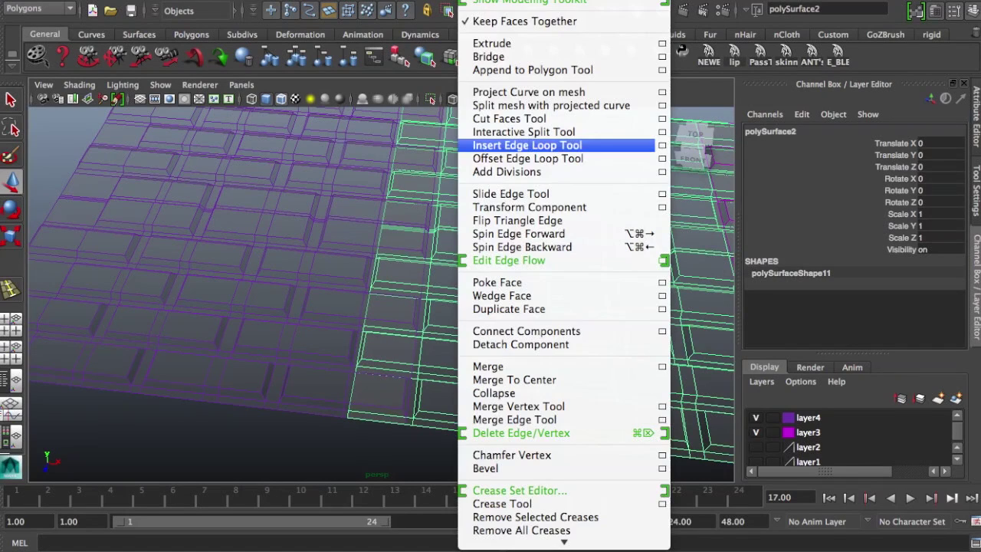
pyautogui.click(560, 147)
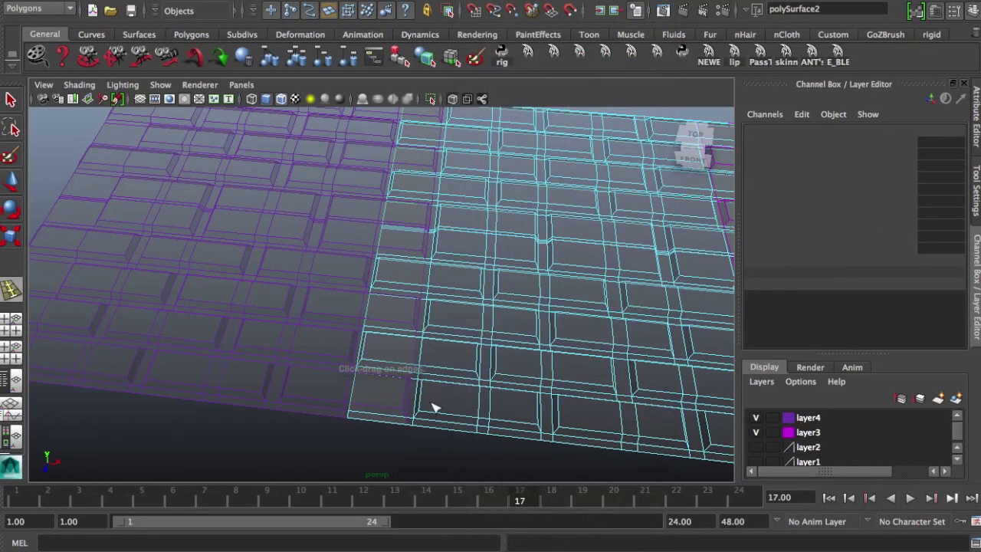
pyautogui.moveTo(408, 430); pyautogui.dragTo(411, 429)
# Step: Insert a matching edge loop on the middle section along the inner brick ends near its positive X edge
pyautogui.keyDown('alt'); pyautogui.moveTo(525, 427); pyautogui.dragTo(288, 383); pyautogui.keyUp('alt')
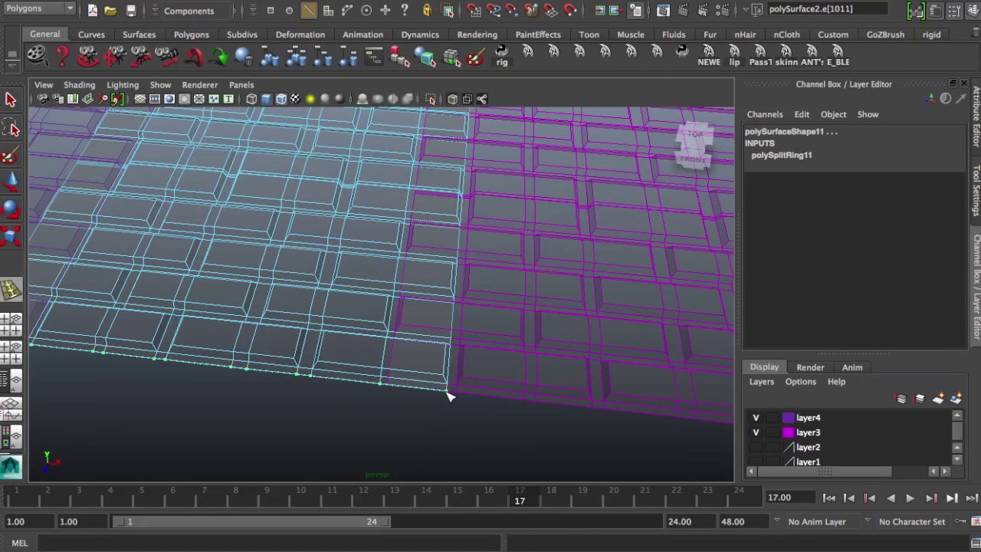
pyautogui.moveTo(406, 391)
pyautogui.mouseDown()
pyautogui.moveTo(381, 386)
pyautogui.moveTo(390, 393)
pyautogui.mouseUp()
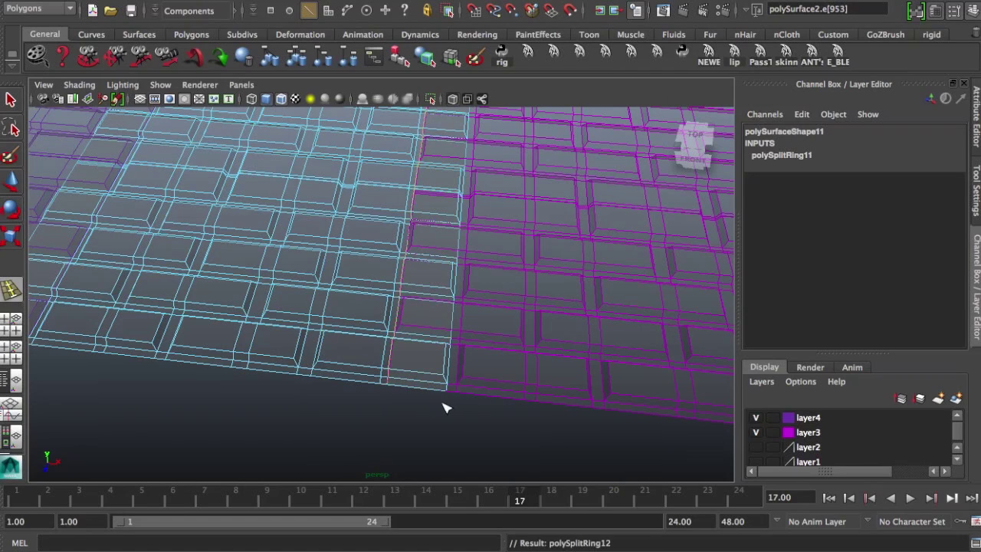
pyautogui.keyDown('alt'); pyautogui.moveTo(457, 401); pyautogui.dragTo(433, 409); pyautogui.keyUp('alt')
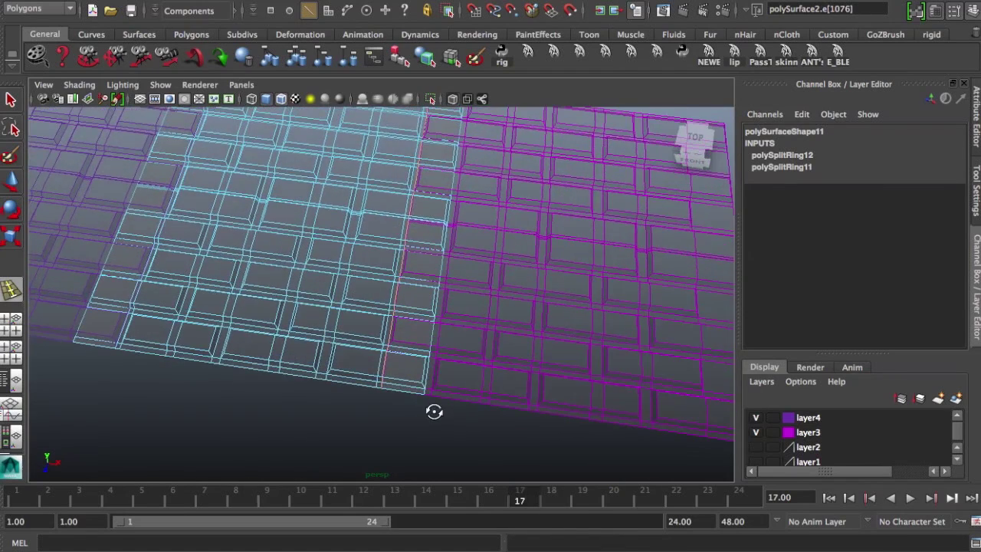
pyautogui.keyDown('alt'); pyautogui.moveTo(388, 398); pyautogui.dragTo(540, 416, button='middle'); pyautogui.keyUp('alt')
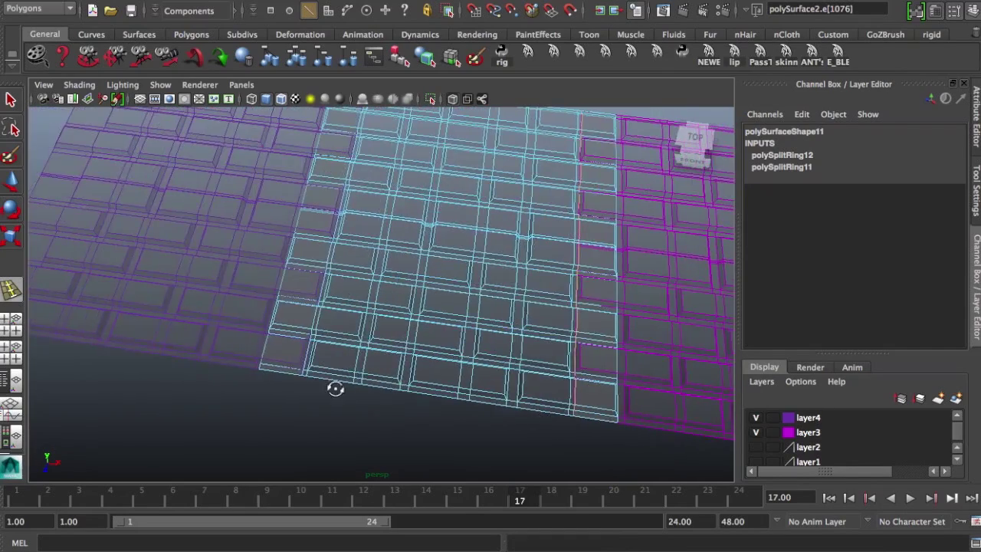
pyautogui.keyDown('alt'); pyautogui.moveTo(335, 389); pyautogui.dragTo(351, 392); pyautogui.keyUp('alt')
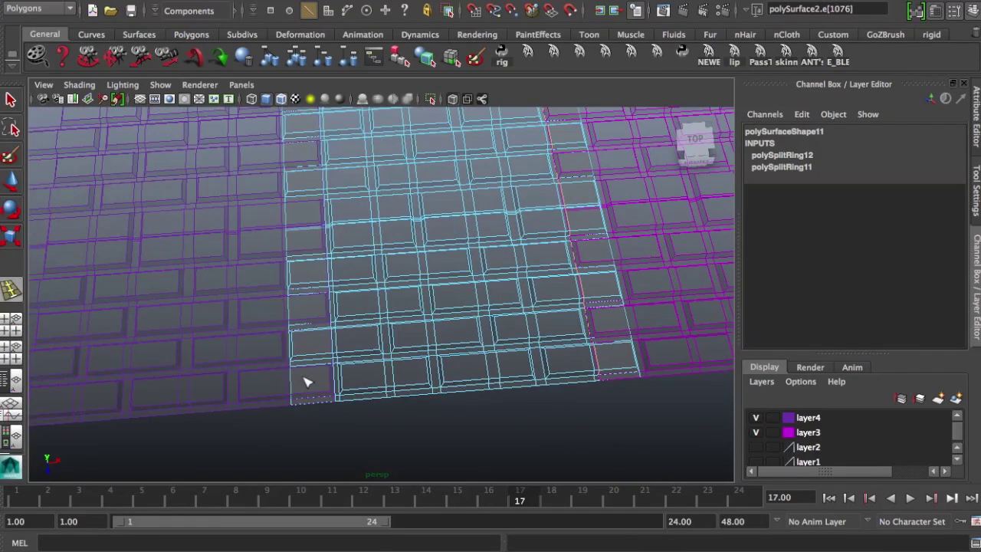
# Step: Delete the two frontmost filler faces between the bricks along the middle section's negative X edge
pyautogui.moveTo(307, 259); pyautogui.dragTo(387, 241, button='right')
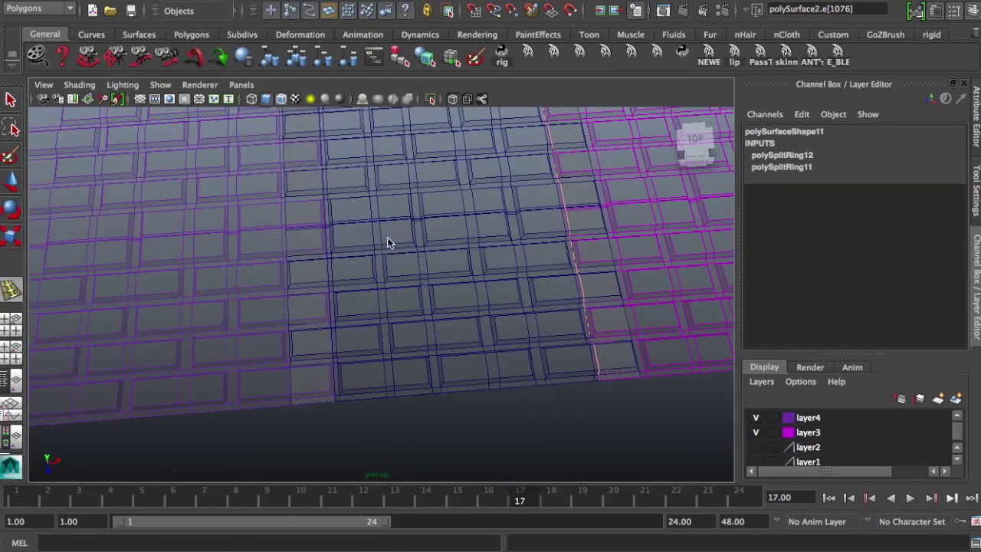
pyautogui.press('q')
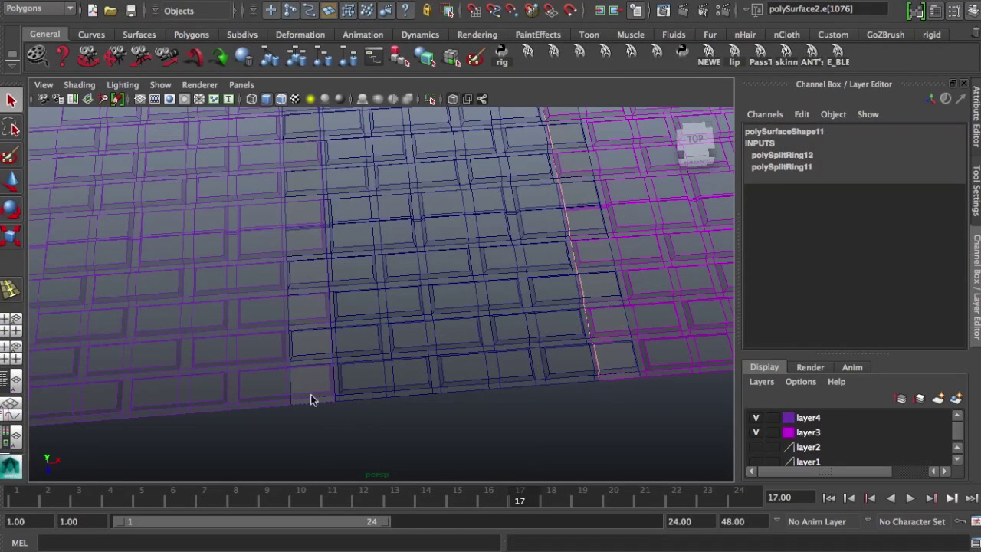
pyautogui.moveTo(316, 410); pyautogui.dragTo(285, 385)
pyautogui.click(407, 368)
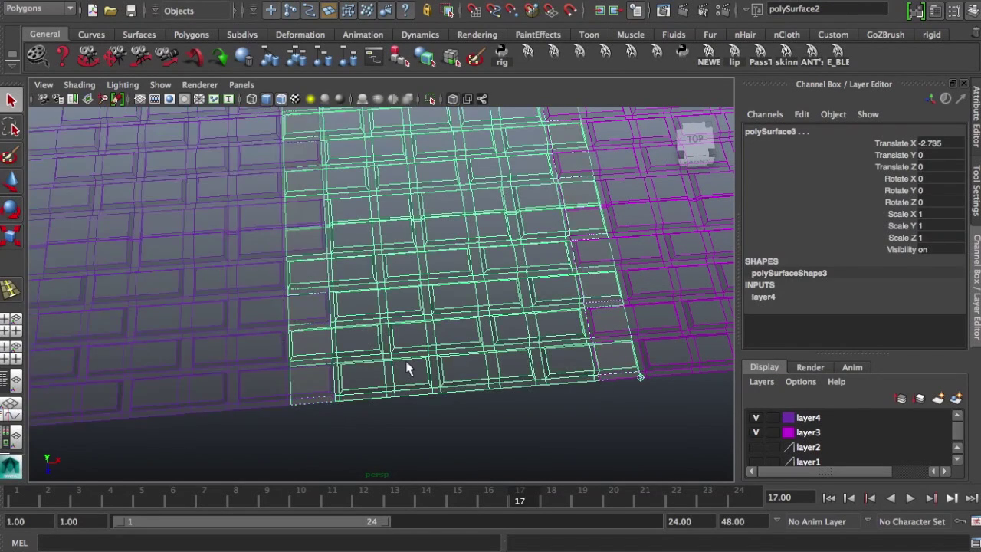
pyautogui.moveTo(407, 368); pyautogui.dragTo(406, 299, button='right')
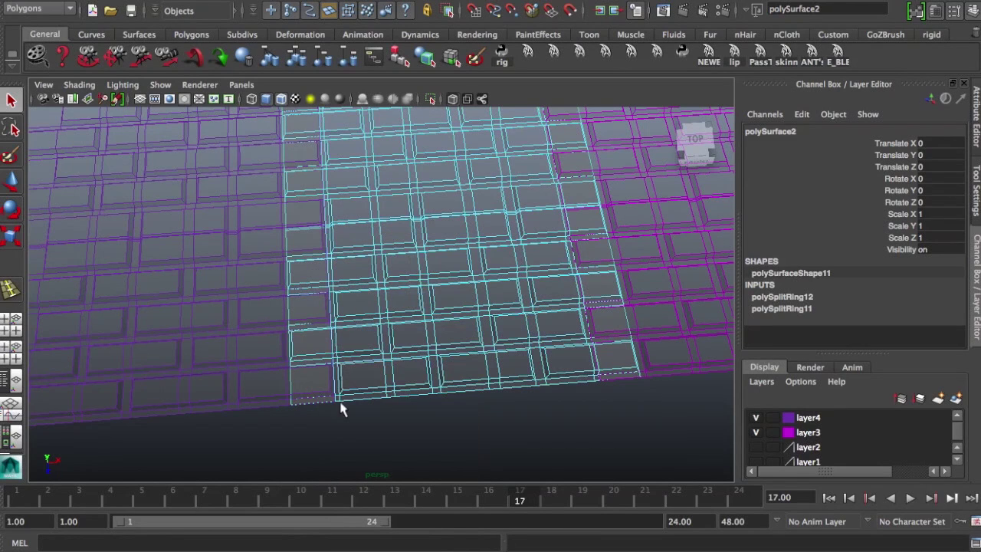
pyautogui.click(291, 384)
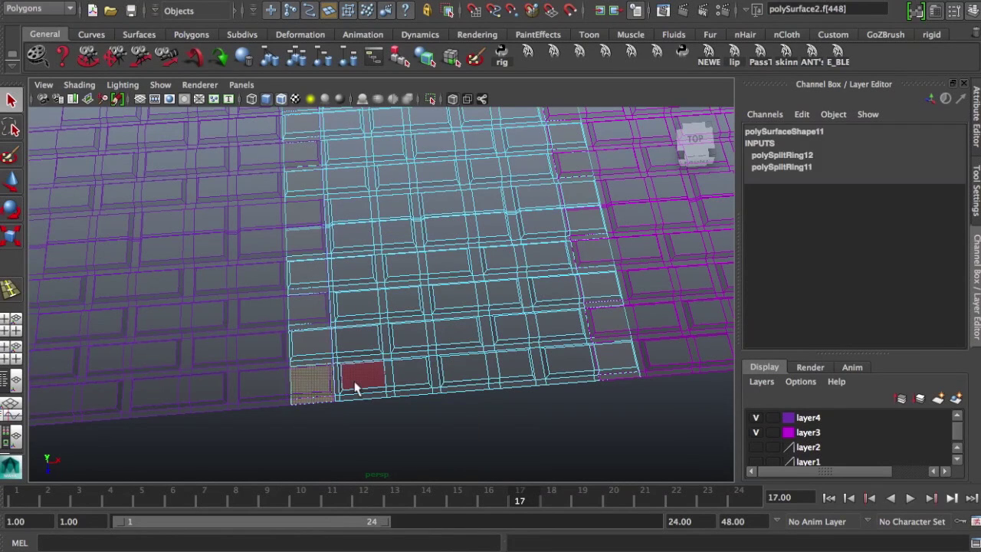
pyautogui.press('Delete')
pyautogui.keyDown('alt'); pyautogui.moveTo(354, 346); pyautogui.dragTo(350, 350); pyautogui.keyUp('alt')
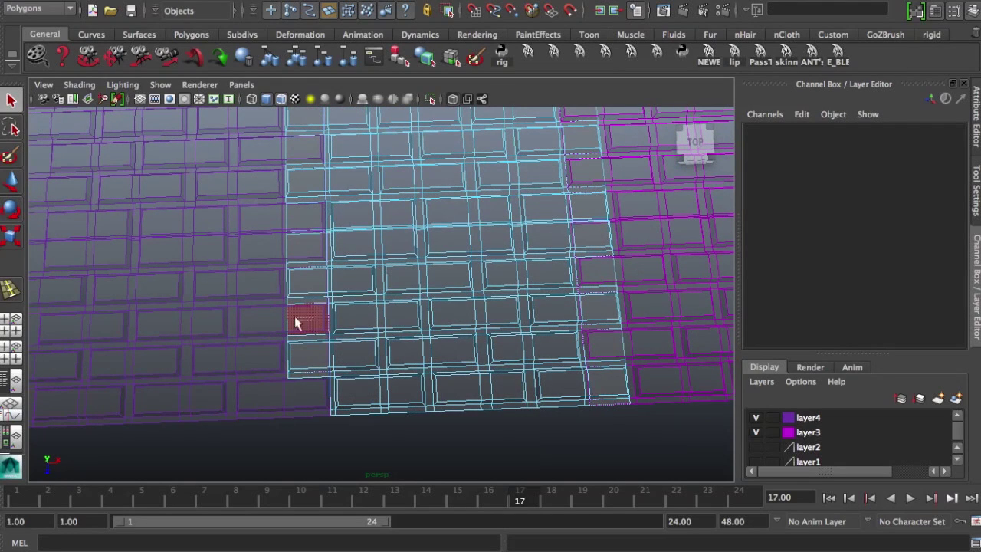
pyautogui.click(301, 321)
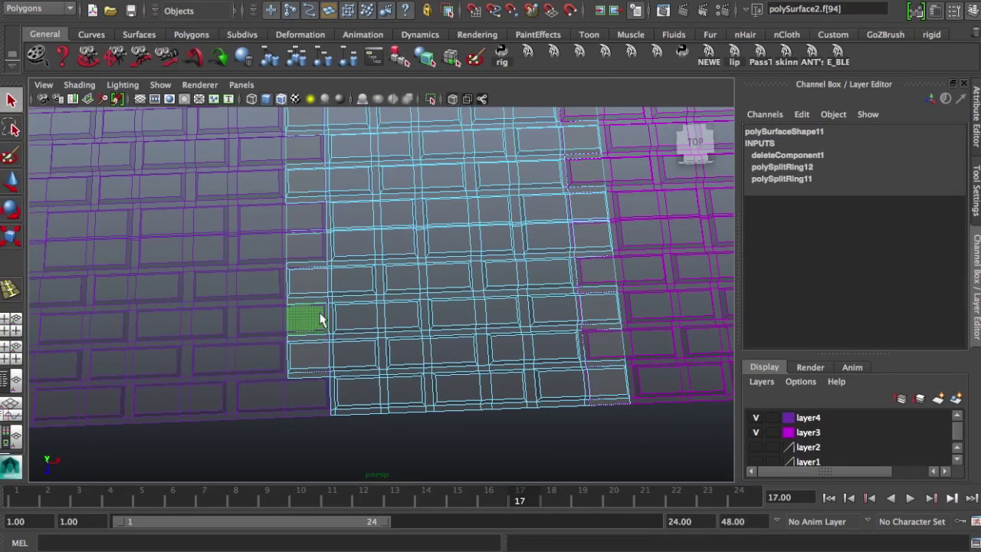
pyautogui.press('Delete')
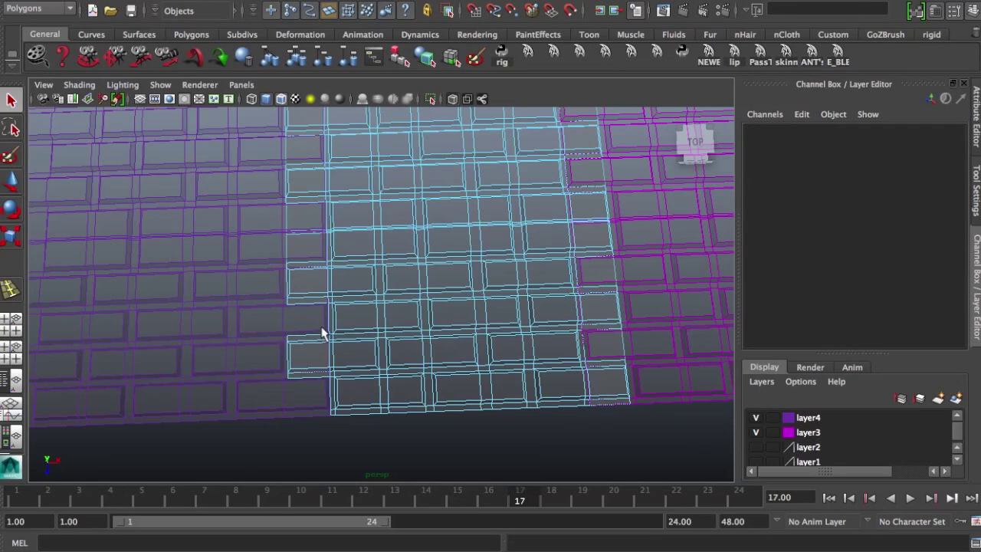
# Step: Delete the faces filling the frontmost gap between bricks along the middle section's positive X edge
pyautogui.keyDown('alt'); pyautogui.moveTo(329, 329); pyautogui.dragTo(344, 311); pyautogui.keyUp('alt')
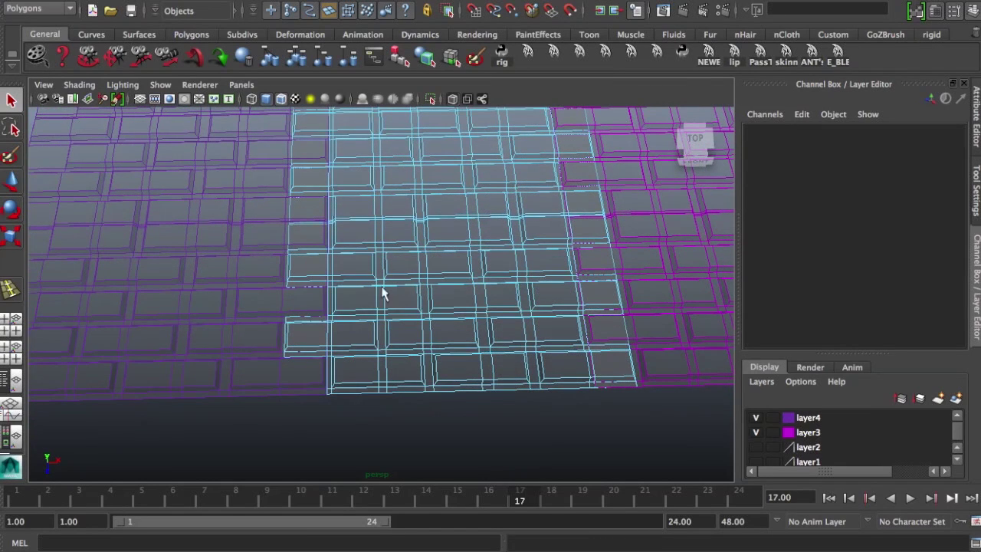
pyautogui.keyDown('alt'); pyautogui.moveTo(420, 334); pyautogui.dragTo(449, 361); pyautogui.keyUp('alt')
pyautogui.keyDown('alt'); pyautogui.moveTo(449, 361); pyautogui.dragTo(318, 322, button='middle'); pyautogui.keyUp('alt')
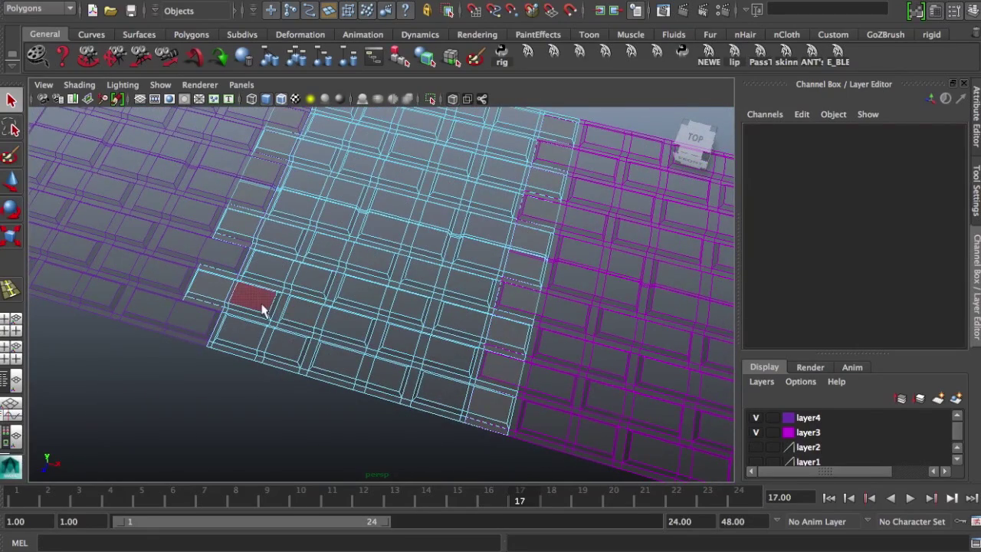
pyautogui.click(503, 374)
pyautogui.press('Delete')
pyautogui.click(496, 390)
pyautogui.press('Delete')
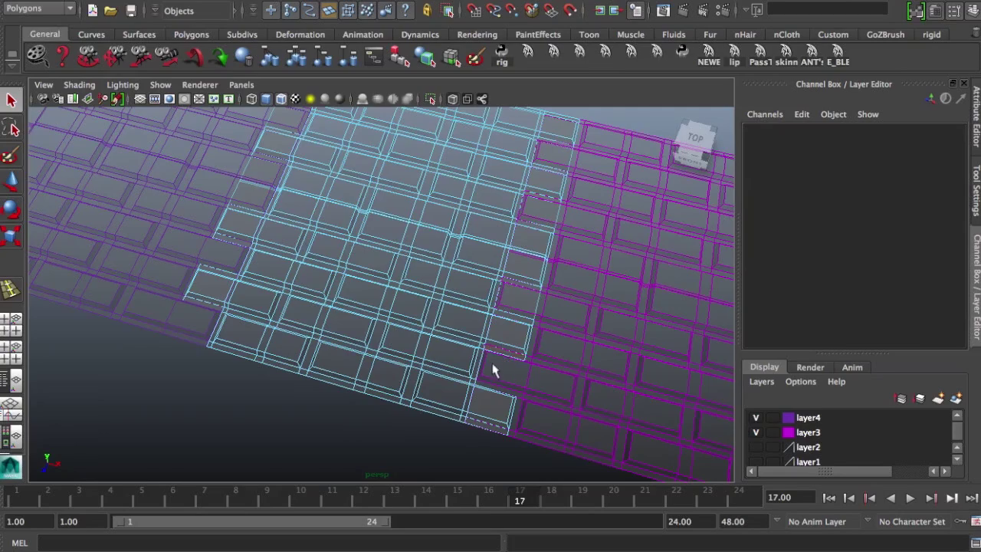
# Step: Delete the face filling the second gap from the front along the middle section's positive X edge
pyautogui.keyDown('alt'); pyautogui.moveTo(495, 368); pyautogui.dragTo(350, 368); pyautogui.keyUp('alt')
pyautogui.keyDown('alt'); pyautogui.moveTo(281, 377); pyautogui.dragTo(282, 385); pyautogui.keyUp('alt')
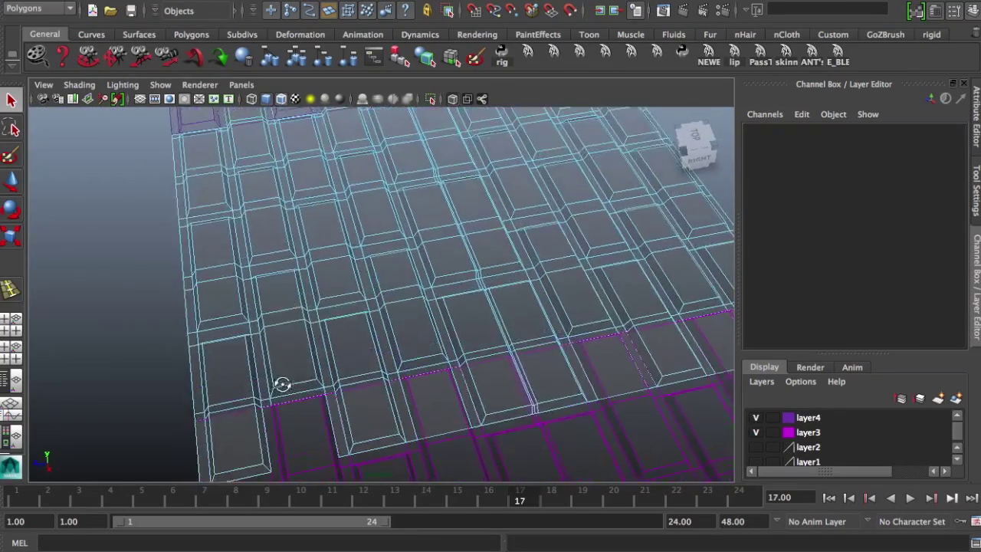
pyautogui.click(340, 428)
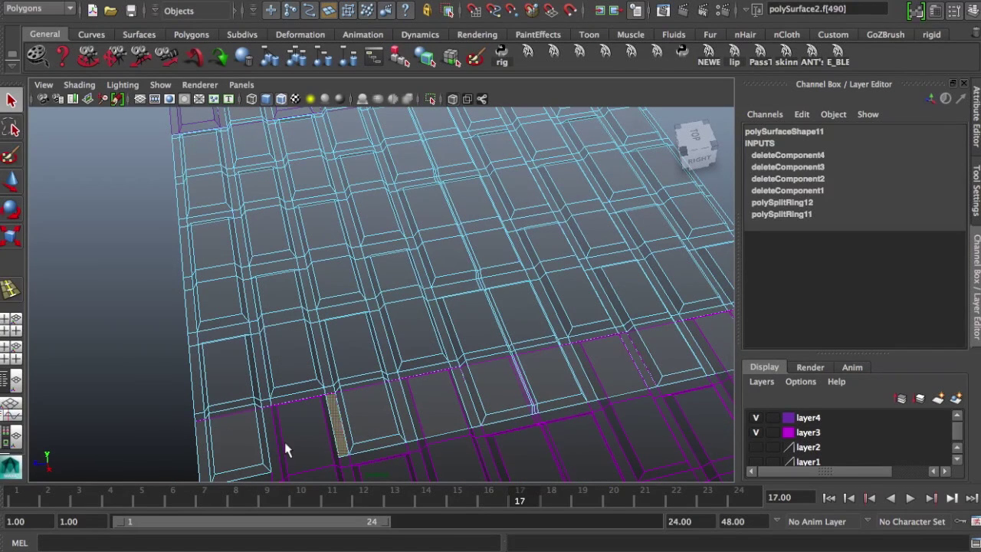
pyautogui.click(305, 448)
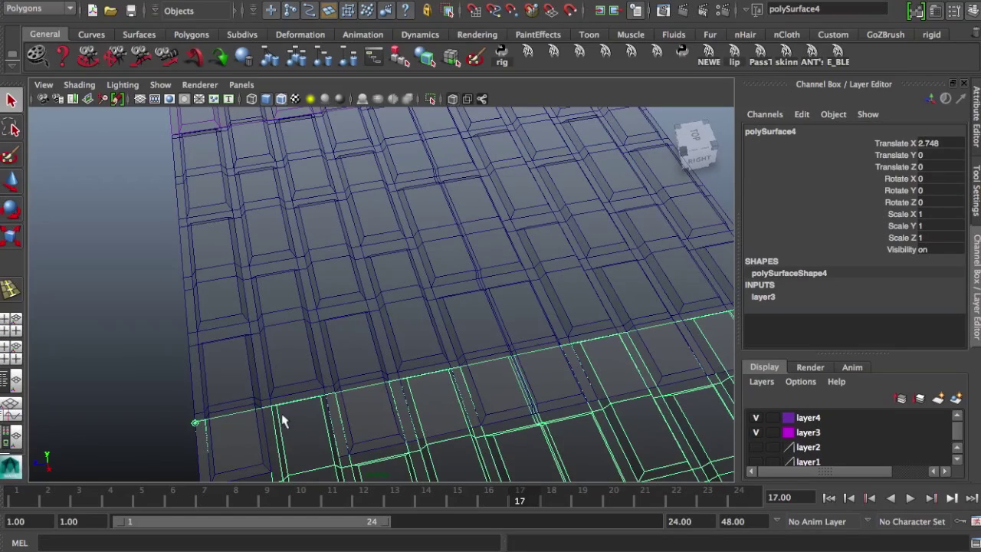
pyautogui.keyDown('alt'); pyautogui.moveTo(248, 410); pyautogui.dragTo(475, 396); pyautogui.keyUp('alt')
pyautogui.click(589, 414)
pyautogui.moveTo(408, 262); pyautogui.dragTo(408, 298, button='right')
pyautogui.click(395, 403)
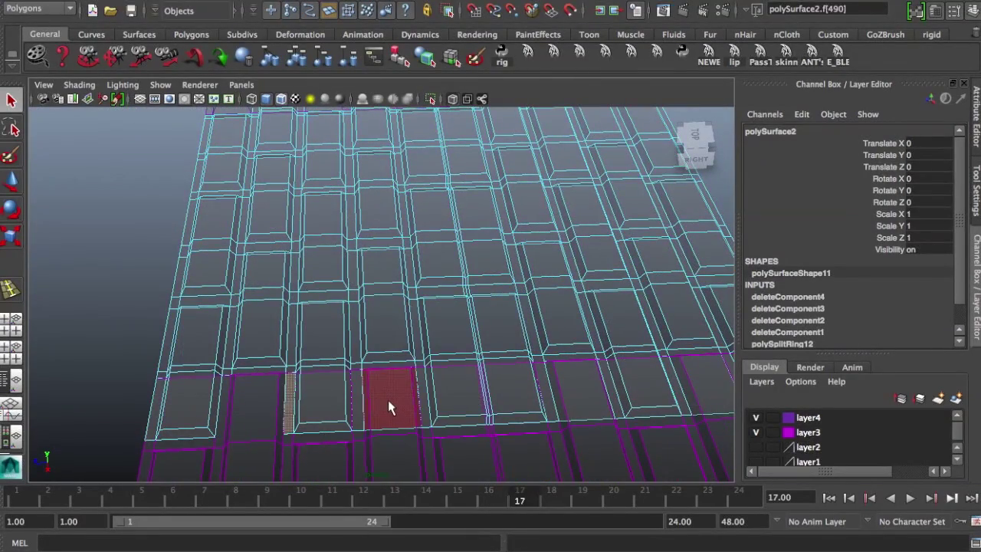
pyautogui.click(389, 407)
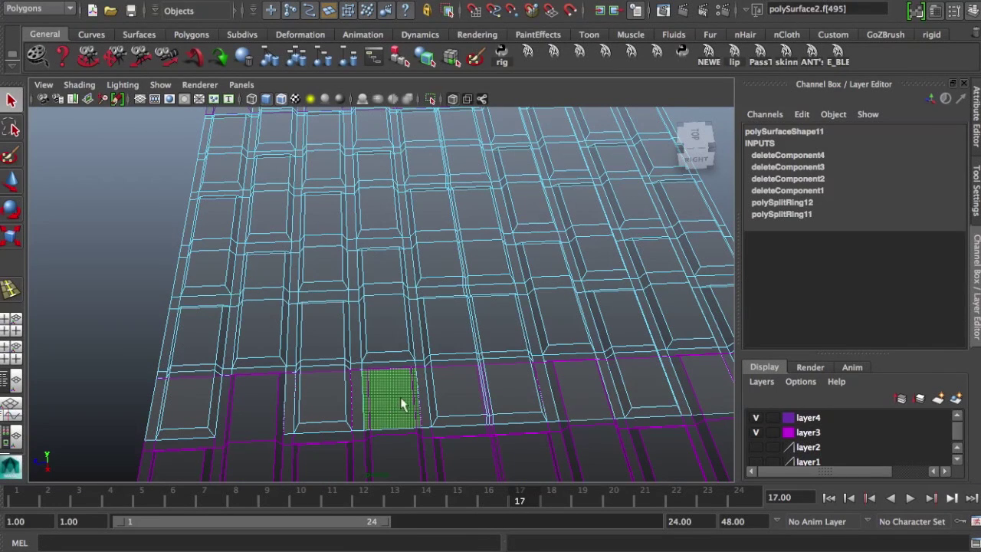
pyautogui.press('Delete')
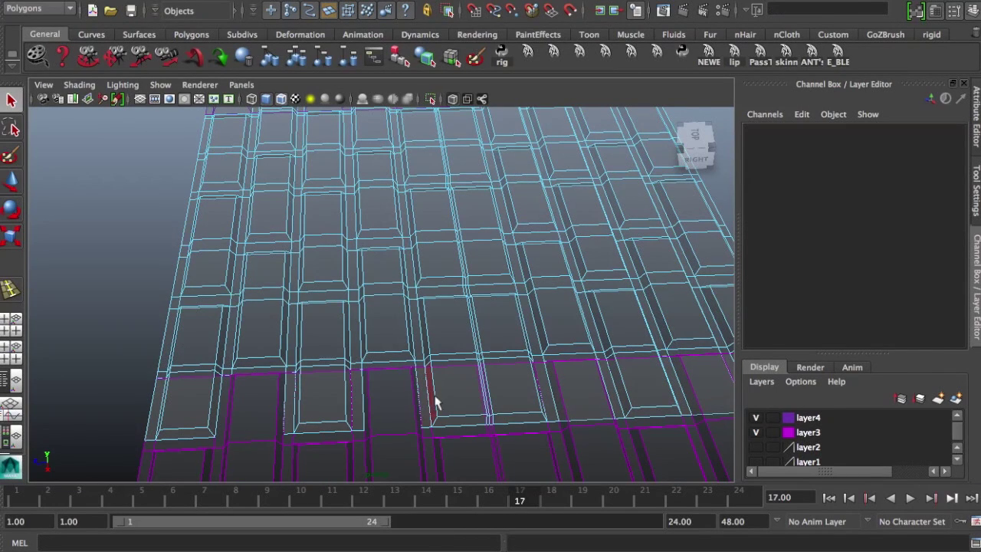
# Step: Delete the remaining two filler faces between the bricks along the middle section's positive X edge
pyautogui.click(585, 408)
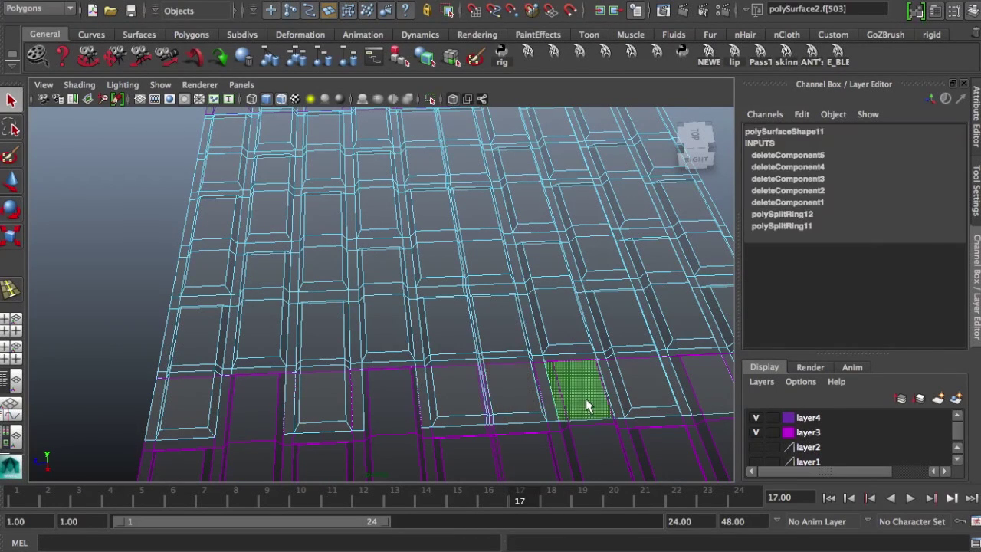
pyautogui.press('Delete')
pyautogui.hotkey('ctrl', 'shift', 'a')
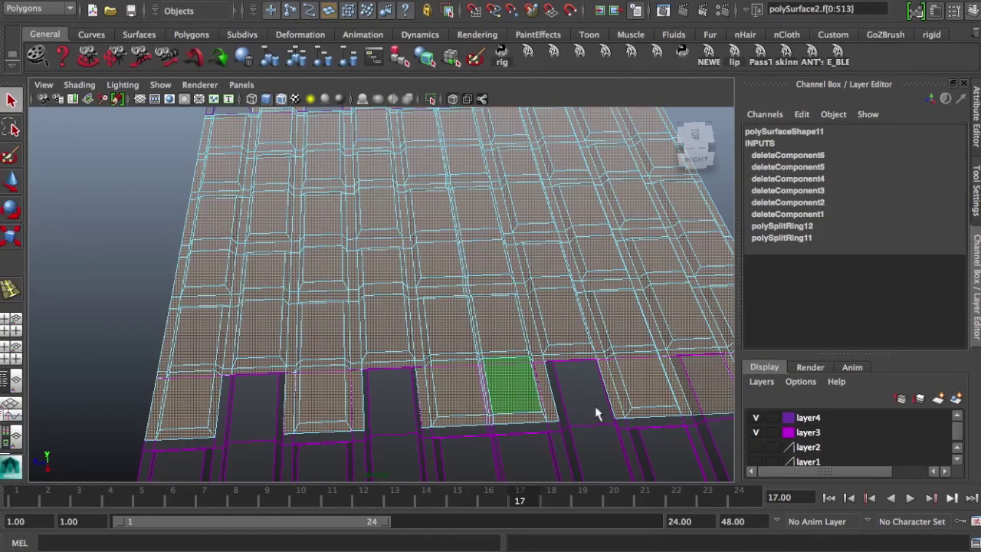
pyautogui.click(709, 391)
pyautogui.press('Delete')
pyautogui.press('Delete')
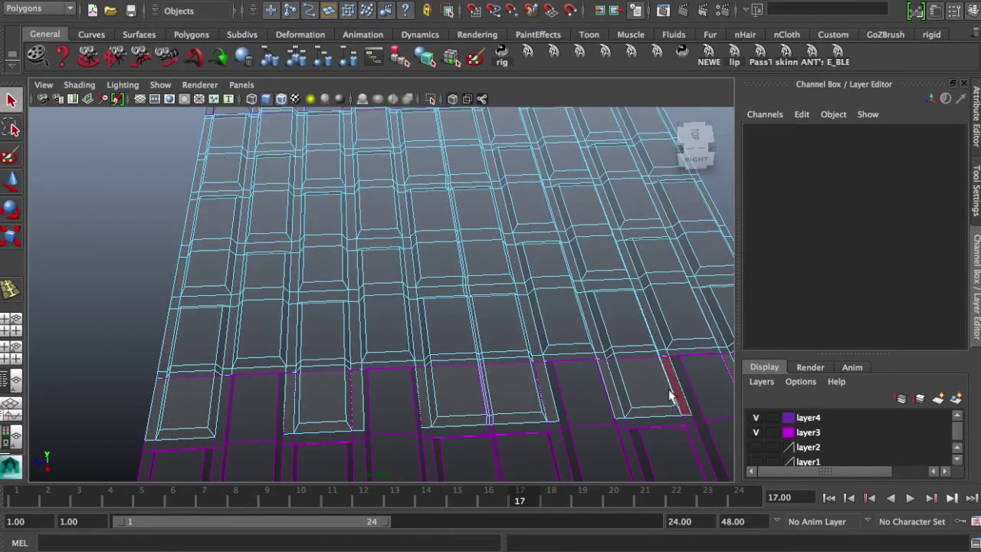
# Step: Examine the seams between the middle brick section and the neighbouring sections along both of its X edges
pyautogui.hotkey('ctrl', 'shift', 'a')
pyautogui.click(593, 399)
pyautogui.keyDown('alt'); pyautogui.moveTo(592, 399); pyautogui.dragTo(539, 381); pyautogui.keyUp('alt')
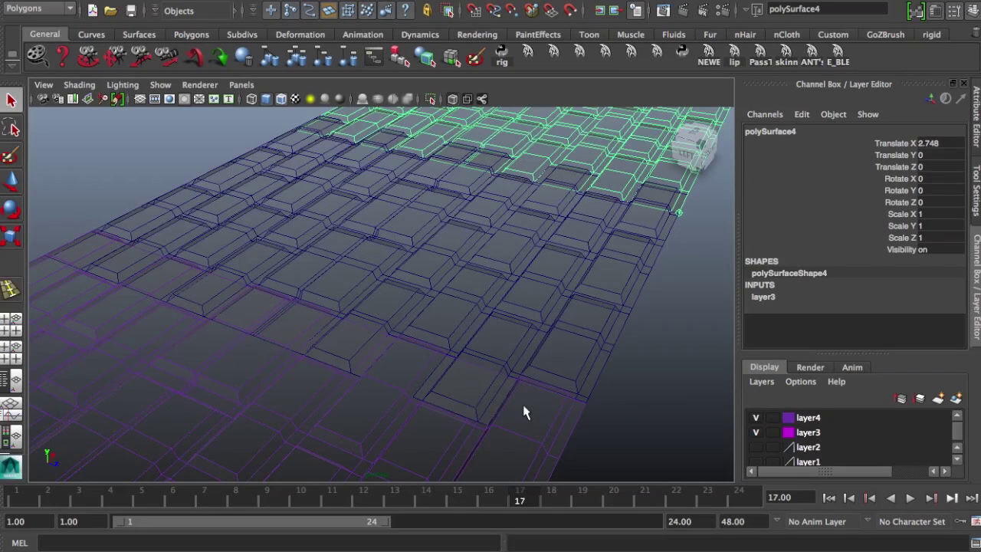
pyautogui.click(524, 412)
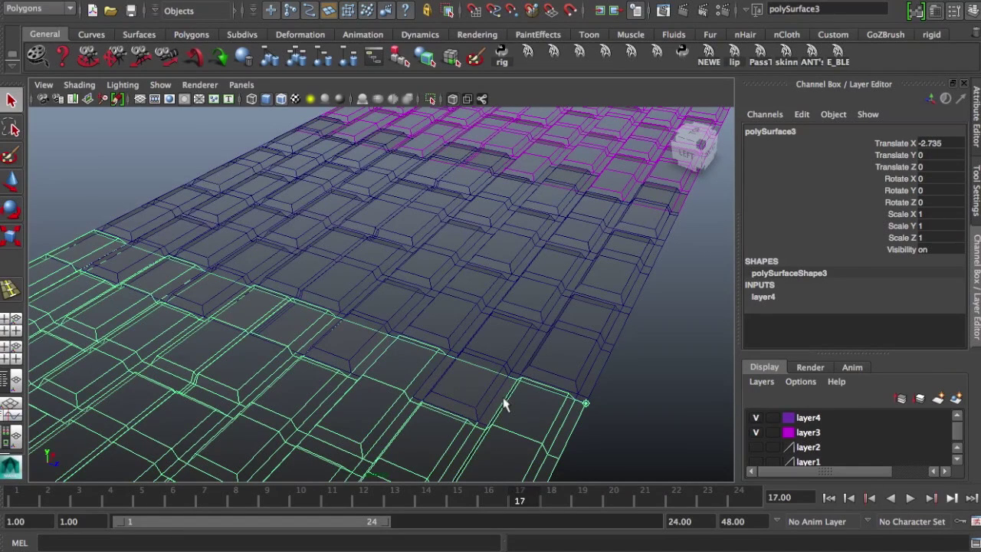
pyautogui.keyDown('alt'); pyautogui.moveTo(512, 410); pyautogui.dragTo(362, 426); pyautogui.keyUp('alt')
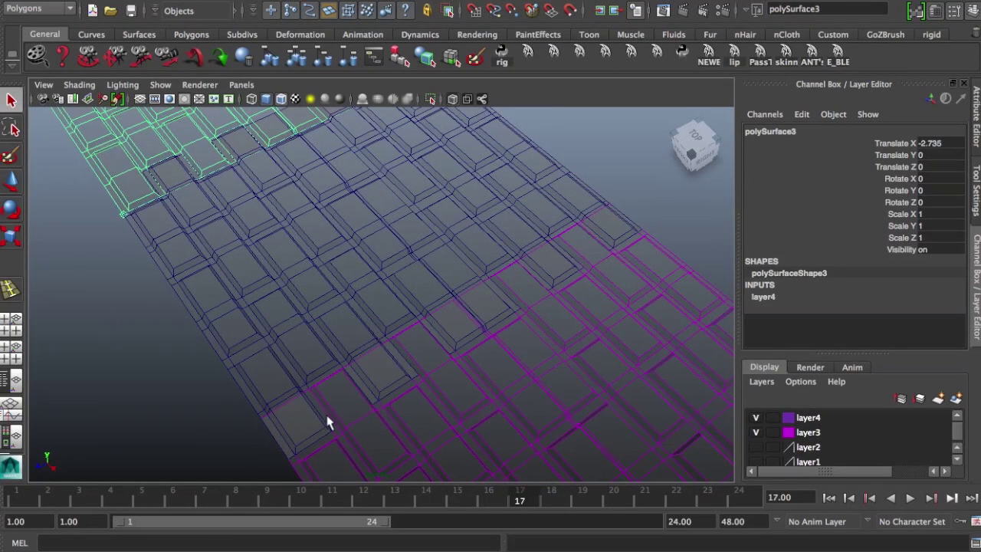
pyautogui.click(290, 385)
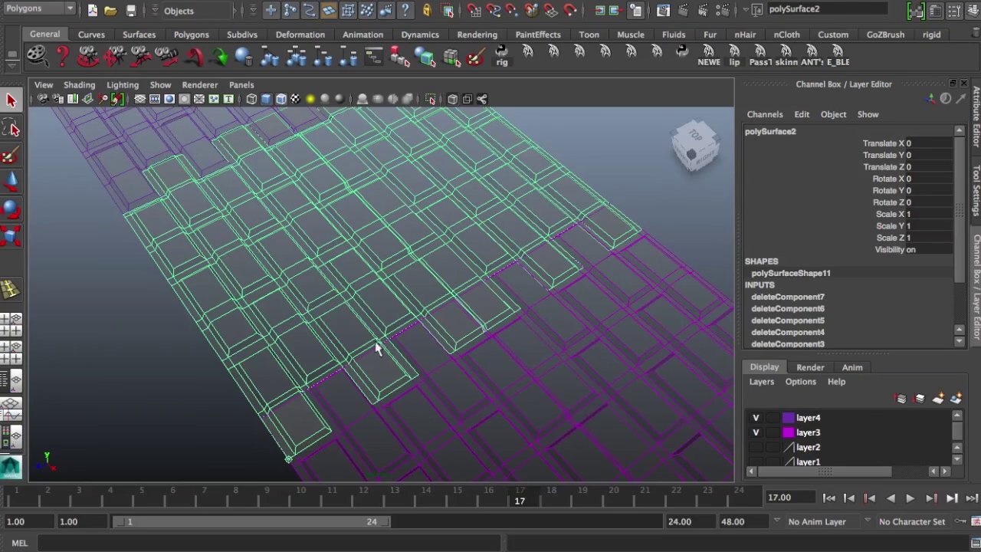
pyautogui.keyDown('alt'); pyautogui.moveTo(299, 338); pyautogui.dragTo(469, 334); pyautogui.keyUp('alt')
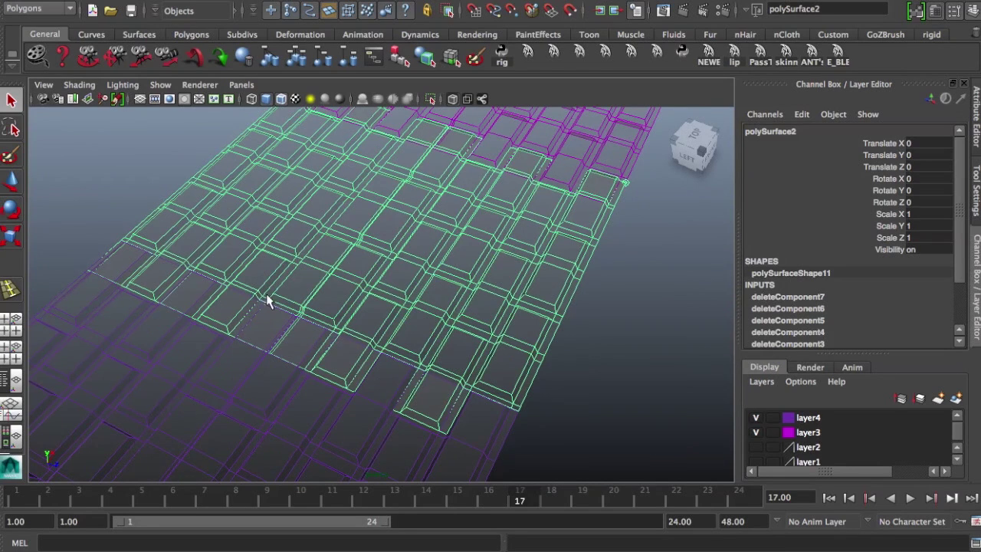
pyautogui.keyDown('alt'); pyautogui.moveTo(319, 353); pyautogui.dragTo(345, 371); pyautogui.keyUp('alt')
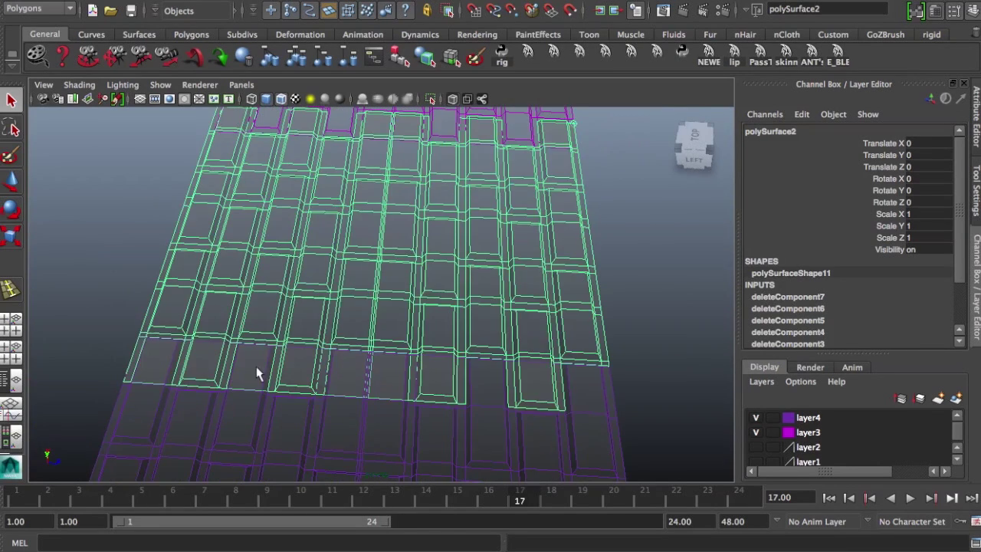
pyautogui.keyDown('alt'); pyautogui.moveTo(256, 373); pyautogui.dragTo(274, 368); pyautogui.keyUp('alt')
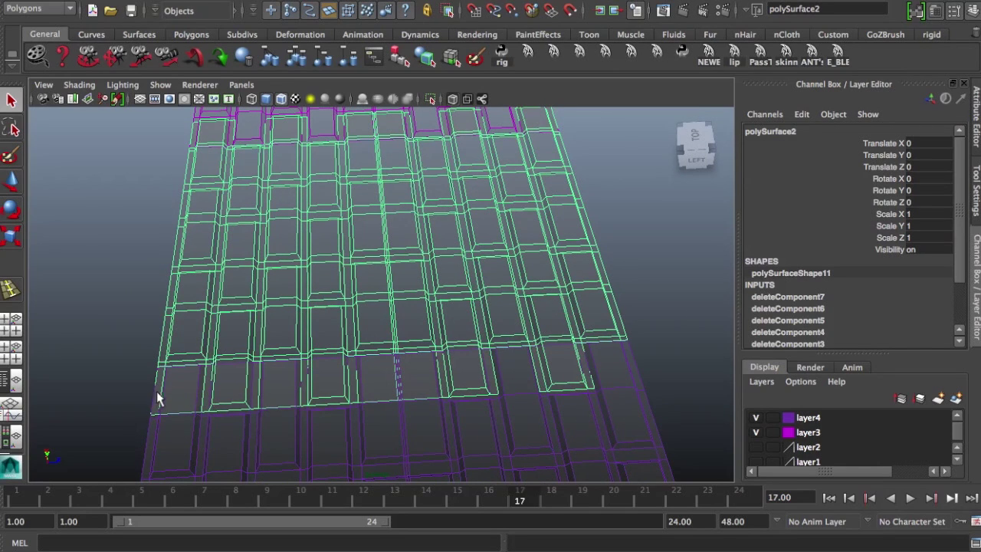
# Step: Delete the four remaining filler faces between the bricks along the middle section's negative X edge
pyautogui.moveTo(207, 349); pyautogui.dragTo(210, 296, button='right')
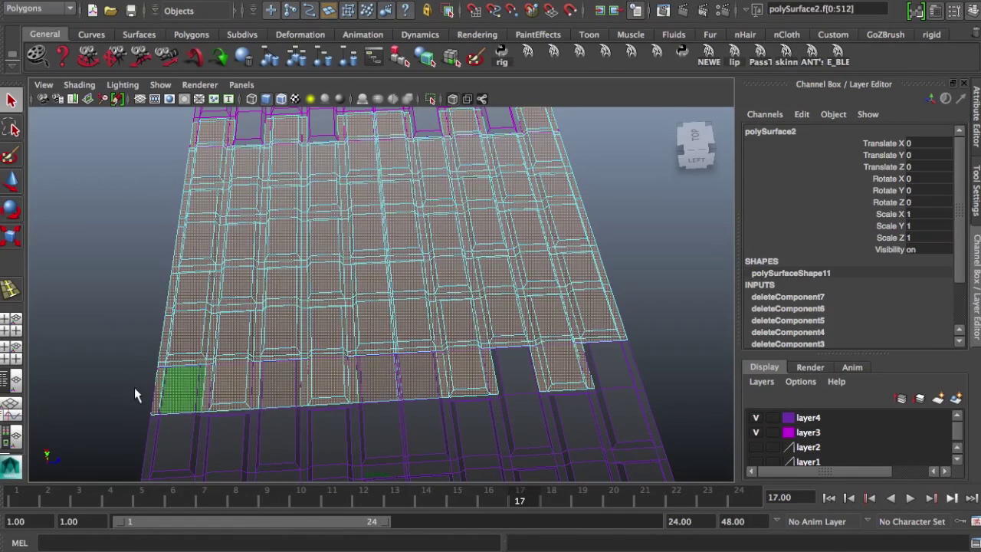
pyautogui.click(134, 387)
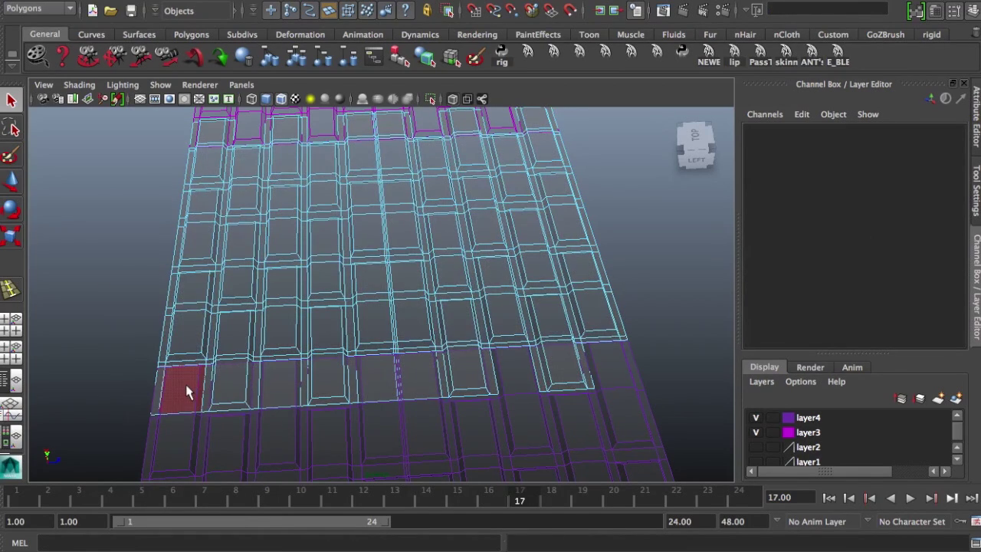
pyautogui.keyDown('alt'); pyautogui.moveTo(230, 357); pyautogui.dragTo(287, 347, button='middle'); pyautogui.keyUp('alt')
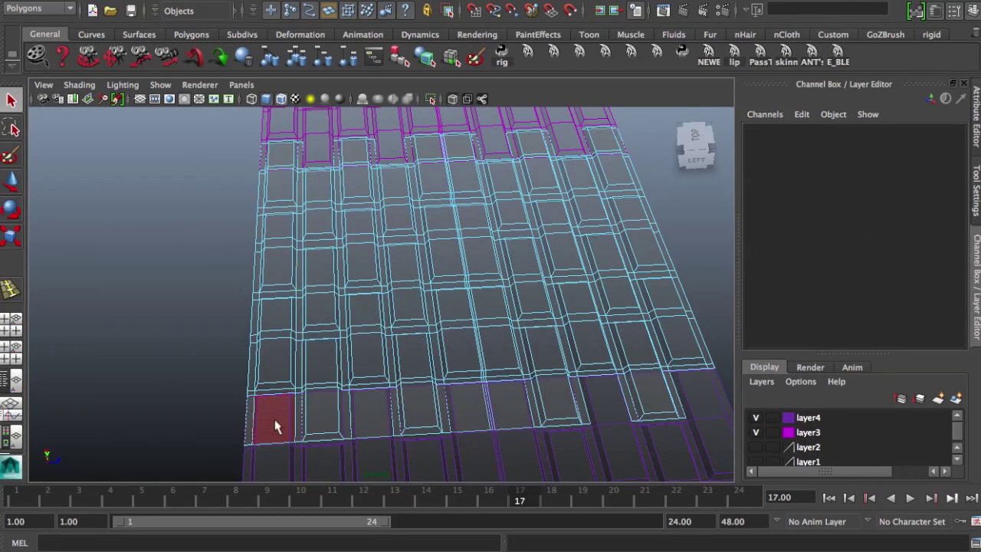
pyautogui.click(277, 427)
pyautogui.keyDown('shift'); pyautogui.click(379, 422); pyautogui.keyUp('shift')
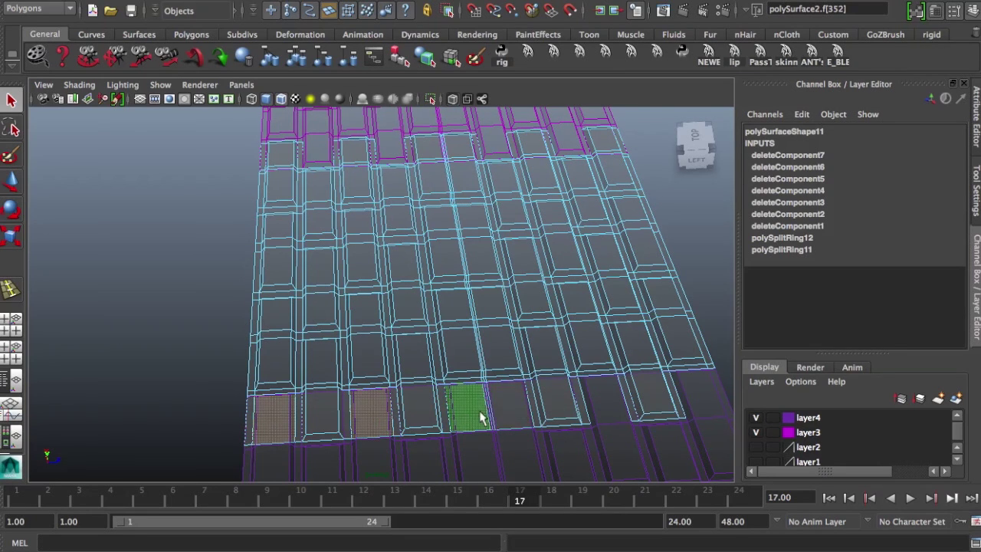
pyautogui.keyDown('shift'); pyautogui.click(507, 418); pyautogui.keyUp('shift')
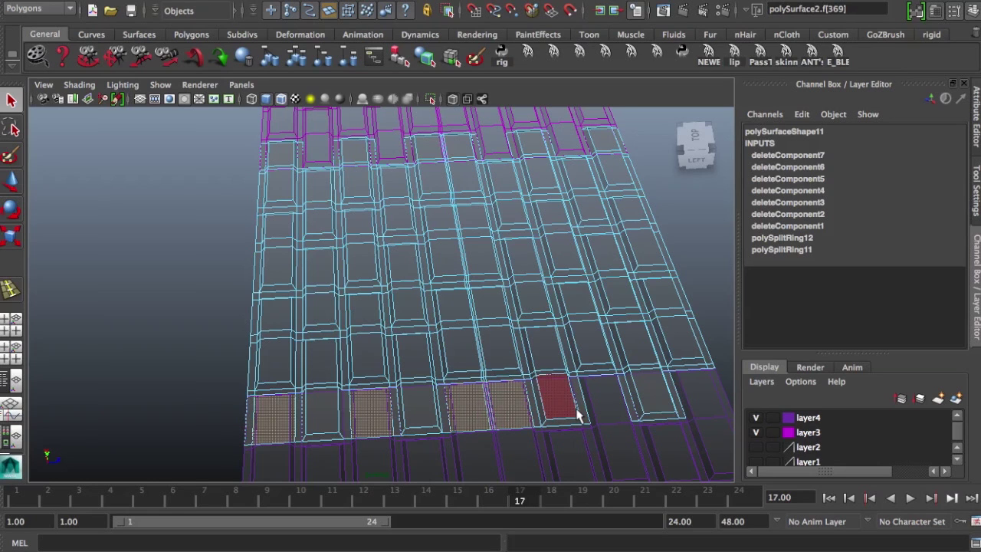
pyautogui.press('Delete')
# Step: Delete the two neighbouring sections on the positive and negative X sides, leaving only the trimmed middle section
pyautogui.keyDown('alt'); pyautogui.moveTo(628, 317); pyautogui.dragTo(529, 415); pyautogui.keyUp('alt')
pyautogui.moveTo(364, 370); pyautogui.dragTo(420, 243, button='right')
pyautogui.click(642, 308)
pyautogui.hotkey('ctrl', 'h')
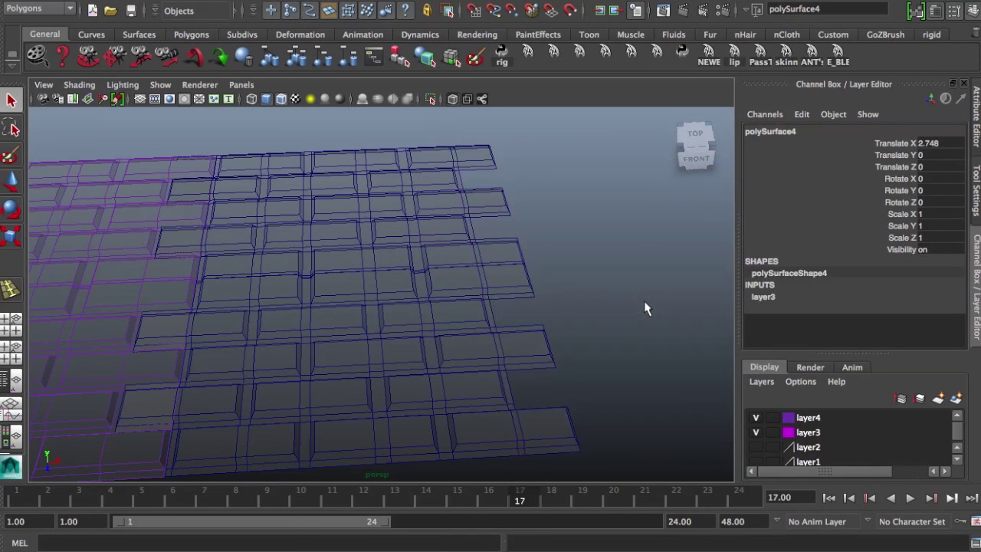
pyautogui.click(42, 366)
pyautogui.hotkey('ctrl', 'h')
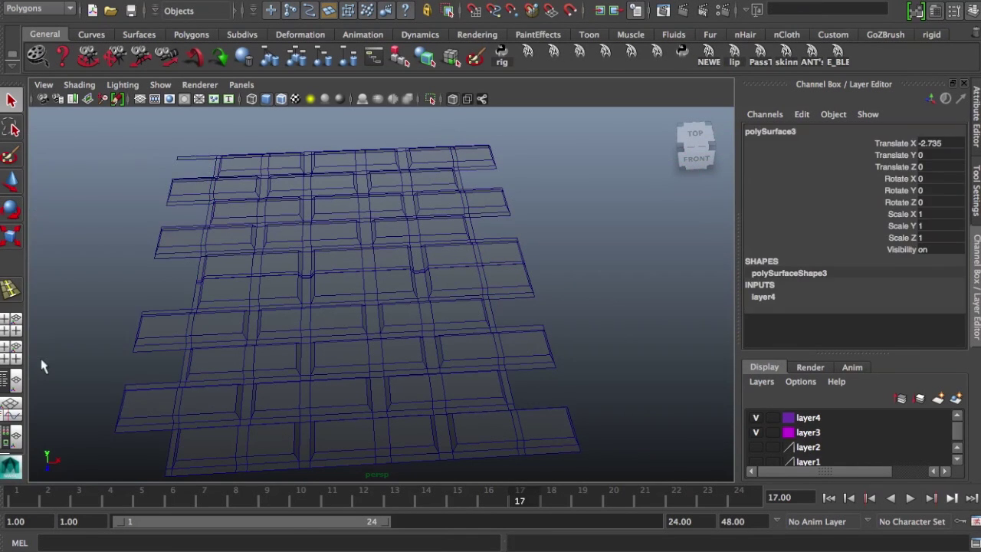
# Step: Duplicate the trimmed section and move the copy to about -2.73 in Translate X so their staggered edges interlock
pyautogui.click(249, 390)
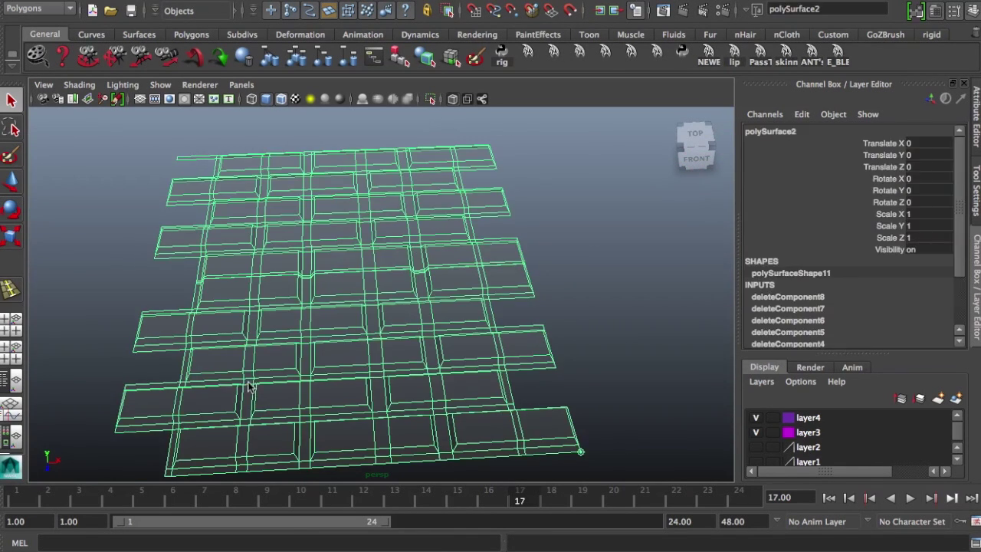
pyautogui.press('w')
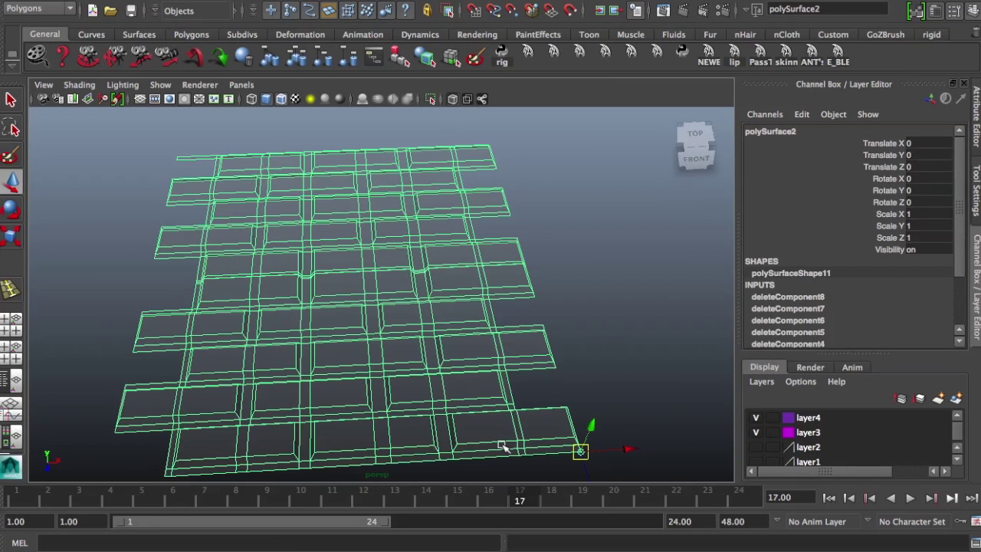
pyautogui.hotkey('ctrl', 'd')
pyautogui.moveTo(628, 450); pyautogui.dragTo(153, 459)
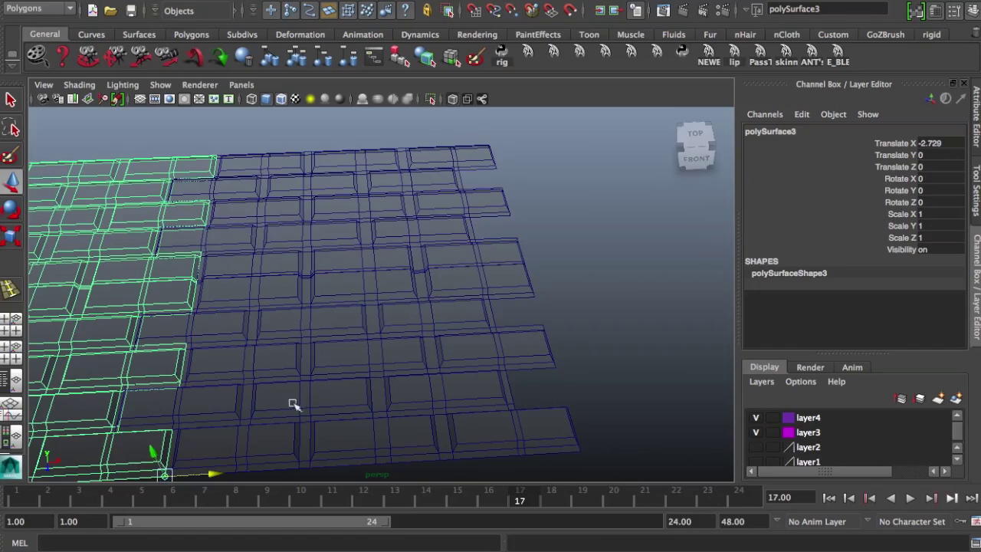
# Step: Examine the seam where the duplicated section's bricks interlock with the original section
pyautogui.keyDown('alt'); pyautogui.moveTo(292, 397); pyautogui.dragTo(343, 315); pyautogui.keyUp('alt')
pyautogui.keyDown('alt'); pyautogui.moveTo(344, 335); pyautogui.dragTo(344, 426, button='middle'); pyautogui.keyUp('alt')
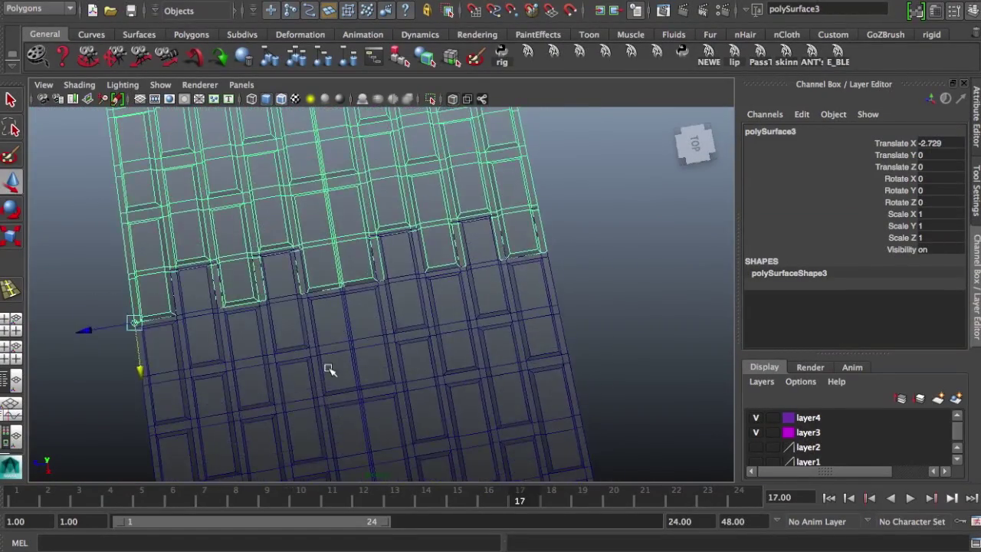
pyautogui.keyDown('alt'); pyautogui.moveTo(328, 368); pyautogui.dragTo(393, 372, button='right'); pyautogui.keyUp('alt')
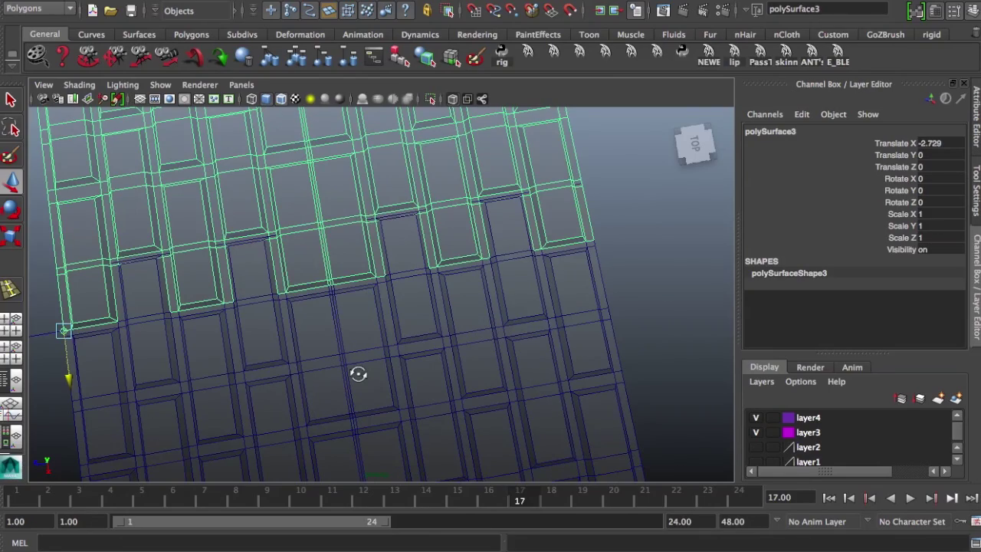
pyautogui.keyDown('alt'); pyautogui.moveTo(358, 374); pyautogui.dragTo(361, 382); pyautogui.keyUp('alt')
pyautogui.keyDown('alt'); pyautogui.moveTo(372, 327); pyautogui.dragTo(501, 333, button='right'); pyautogui.keyUp('alt')
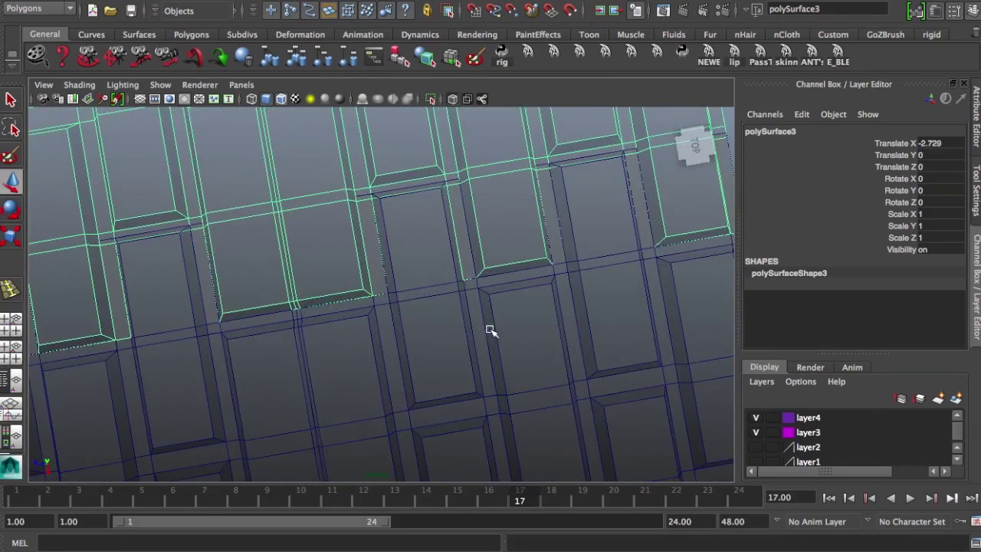
pyautogui.keyDown('alt'); pyautogui.moveTo(491, 331); pyautogui.dragTo(544, 408); pyautogui.keyUp('alt')
pyautogui.keyDown('alt'); pyautogui.moveTo(332, 286); pyautogui.dragTo(427, 252); pyautogui.keyUp('alt')
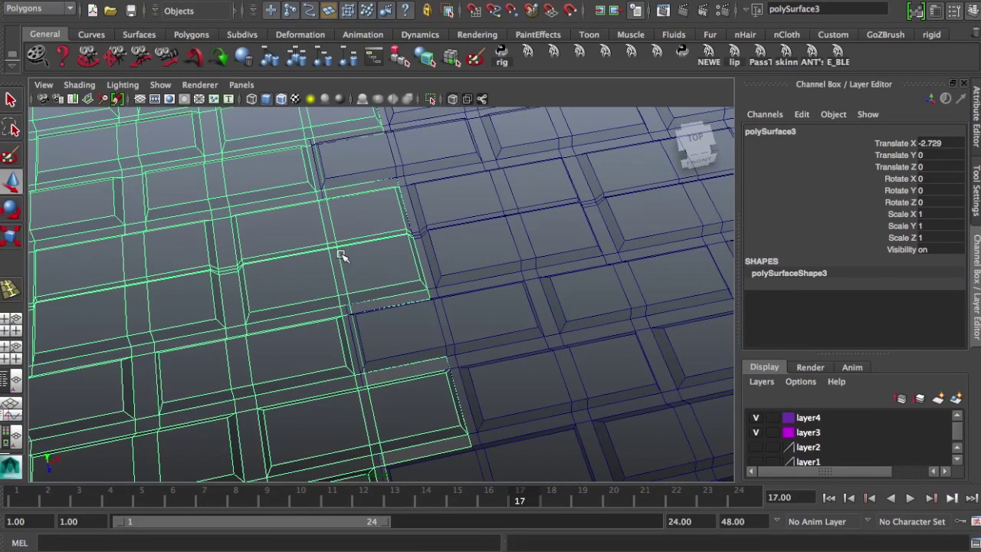
# Step: Select the duplicate's vertices except the brick ends along the seam, and snap the move pivot to a vertex near the seam
pyautogui.moveTo(341, 255); pyautogui.dragTo(301, 243, button='right')
pyautogui.scroll(-5, 301, 242)
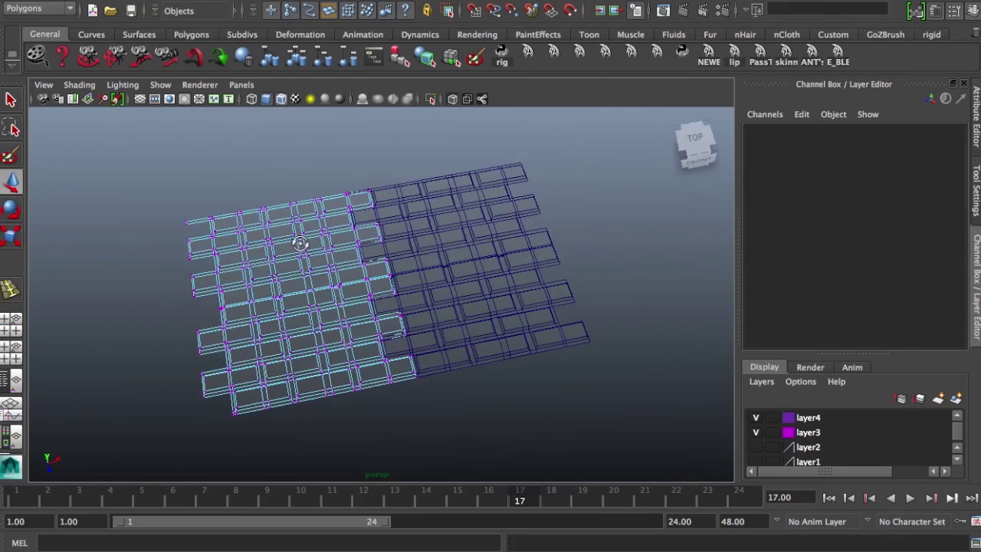
pyautogui.keyDown('alt'); pyautogui.moveTo(300, 243); pyautogui.dragTo(284, 247); pyautogui.keyUp('alt')
pyautogui.moveTo(144, 167); pyautogui.dragTo(372, 426)
pyautogui.scroll(8, 346, 308)
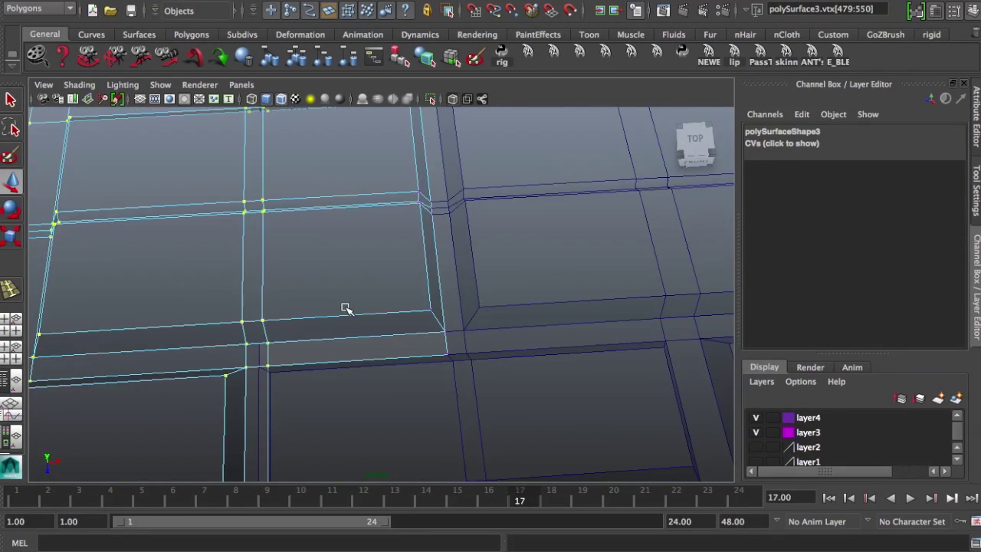
pyautogui.scroll(-4, 346, 308)
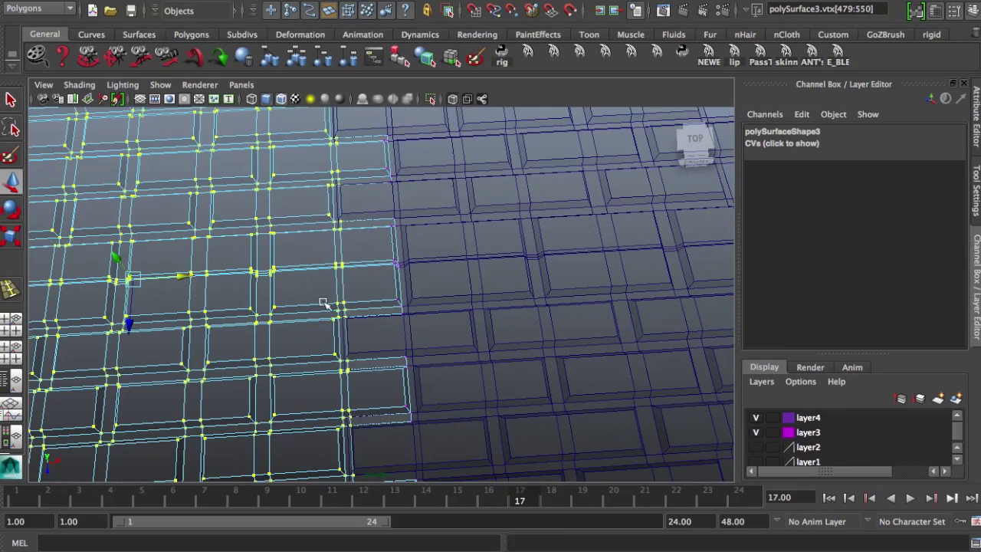
pyautogui.press('d')
pyautogui.press('v')
pyautogui.moveTo(134, 281); pyautogui.dragTo(357, 284)
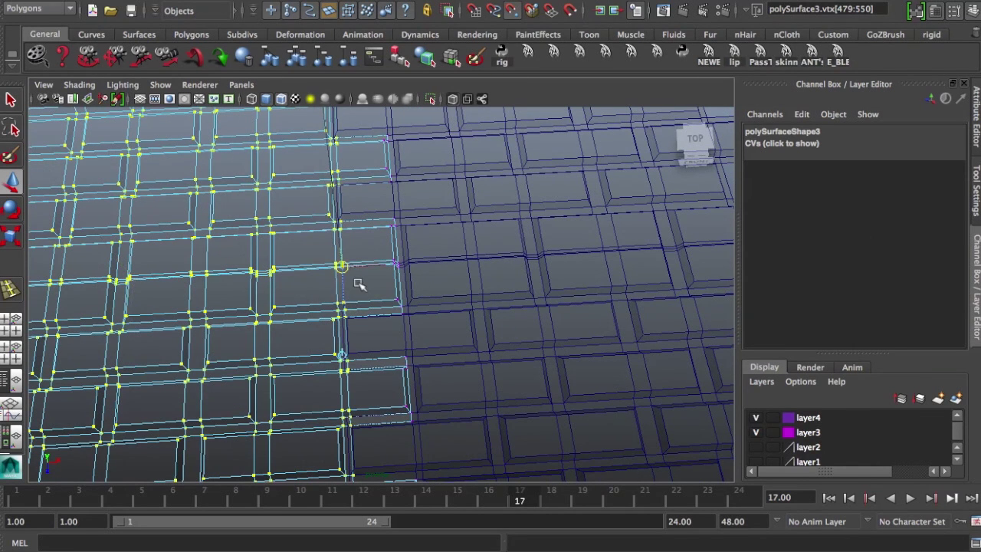
# Step: Try to shift the duplicate's selected vertices along negative X, and undo the move
pyautogui.scroll(3, 353, 268)
pyautogui.press('v')
pyautogui.moveTo(354, 237); pyautogui.dragTo(284, 257)
pyautogui.hotkey('ctrl', 'z')
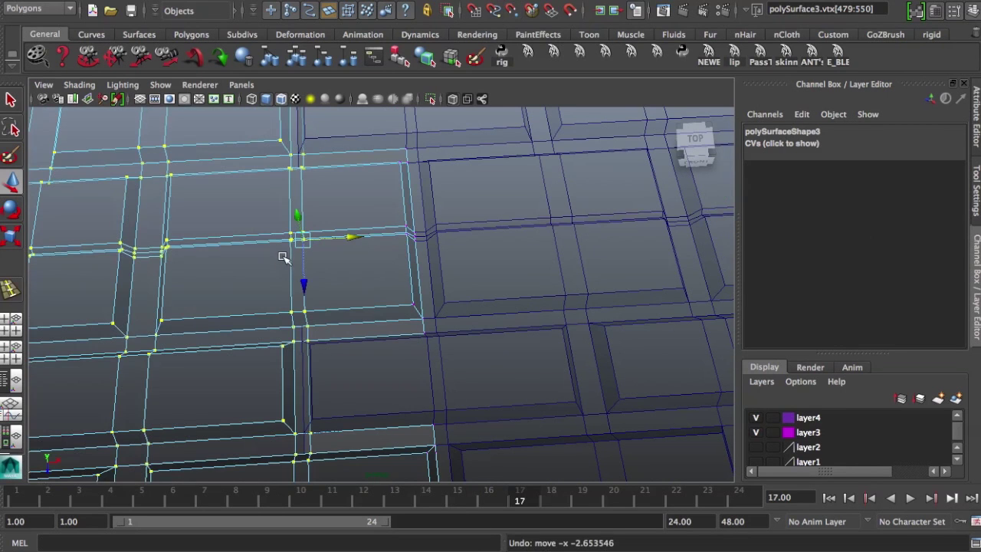
pyautogui.moveTo(354, 236); pyautogui.dragTo(345, 237)
pyautogui.keyDown('alt'); pyautogui.moveTo(404, 273); pyautogui.dragTo(120, 272, button='right'); pyautogui.keyUp('alt')
pyautogui.click(407, 267)
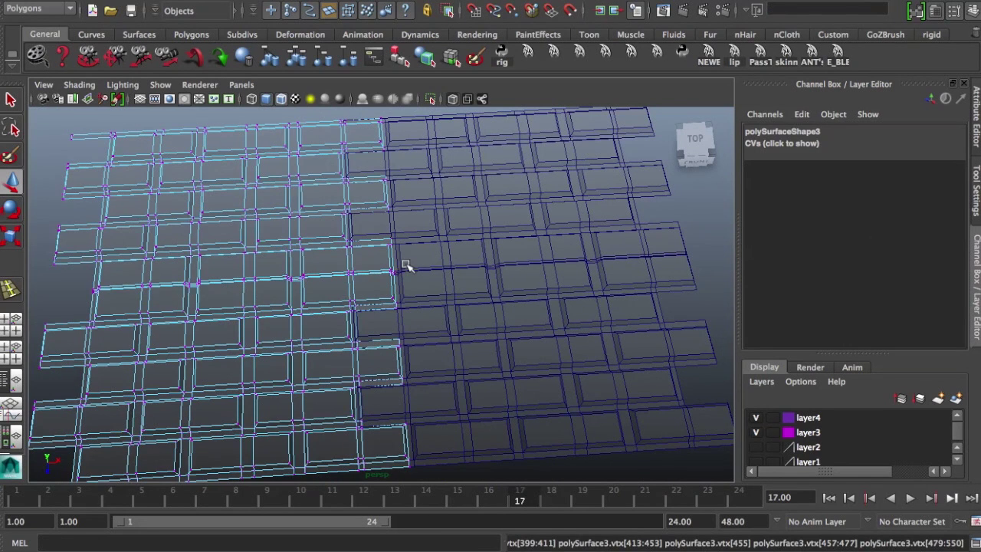
pyautogui.press('z')
# Step: Move the brick-end vertices on the original section's negative X edge slightly along positive X to line up with the duplicate
pyautogui.click(411, 325)
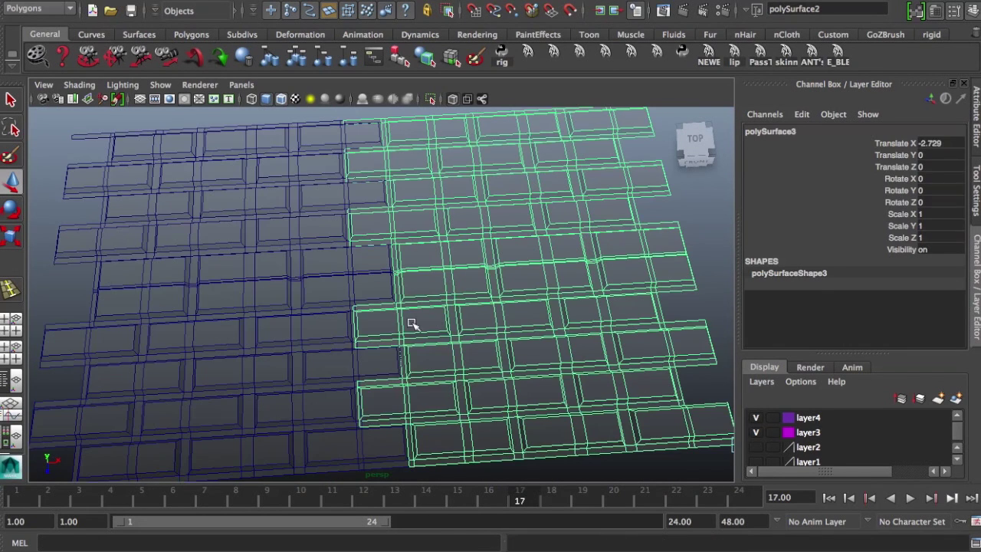
pyautogui.moveTo(337, 283); pyautogui.dragTo(287, 256, button='right')
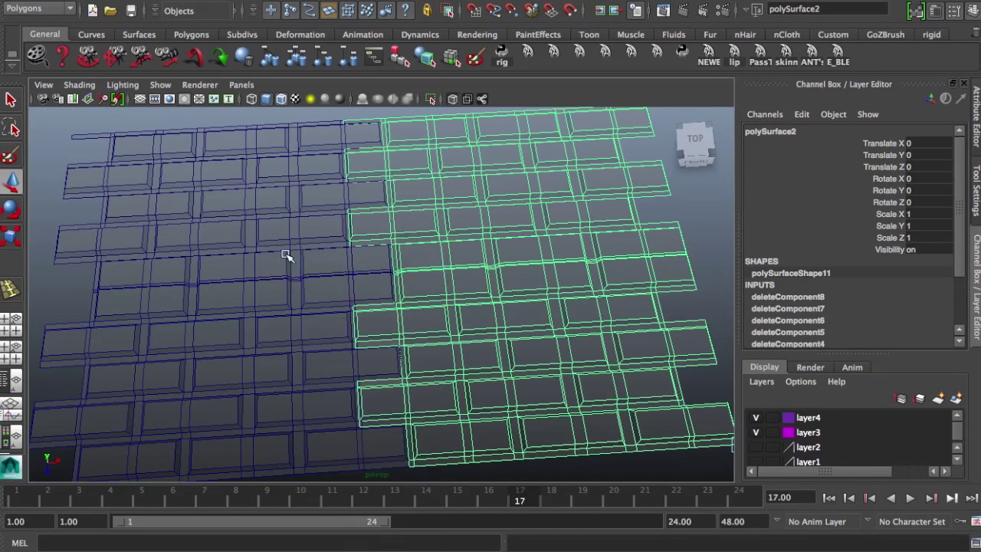
pyautogui.moveTo(326, 118); pyautogui.dragTo(367, 457)
pyautogui.scroll(3, 363, 344)
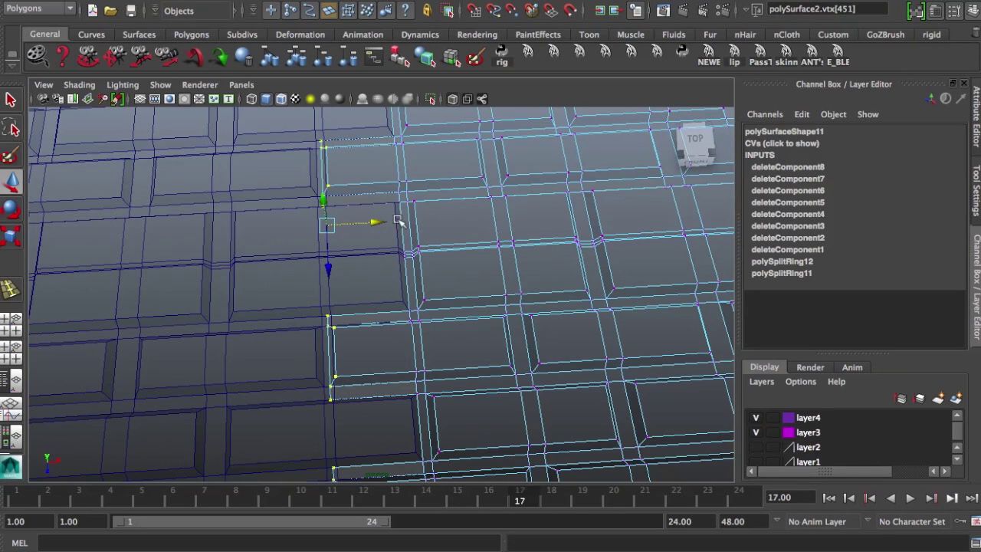
pyautogui.moveTo(379, 225); pyautogui.dragTo(383, 226)
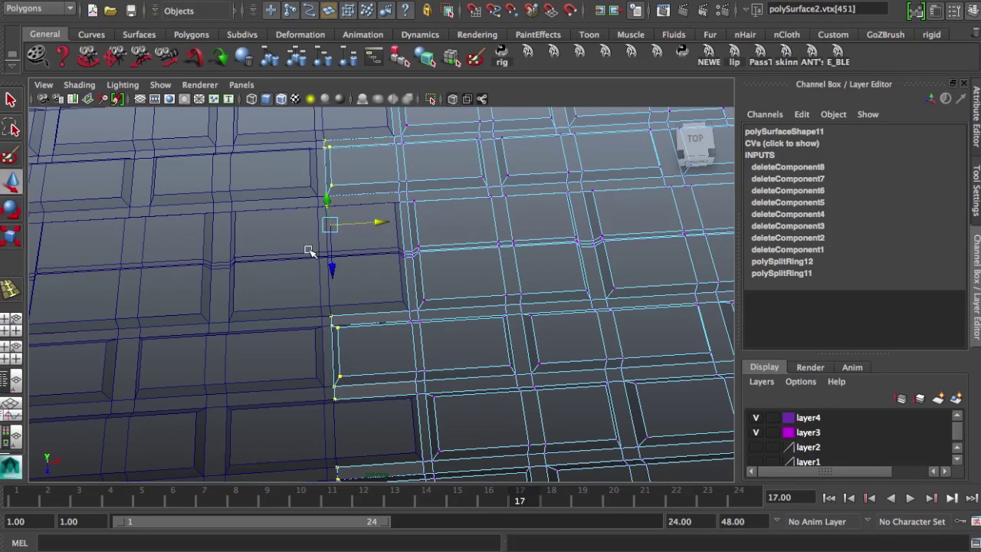
# Step: Replace the old duplicate with a fresh copy of the adjusted section, moved to about -2.73 in Translate X
pyautogui.click(283, 256)
pyautogui.scroll(-4, 287, 268)
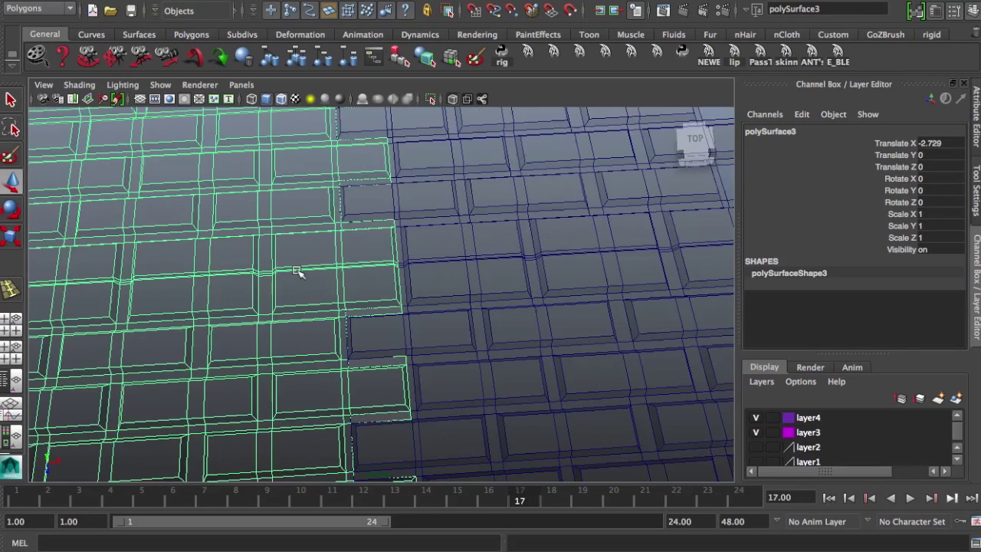
pyautogui.press('Delete')
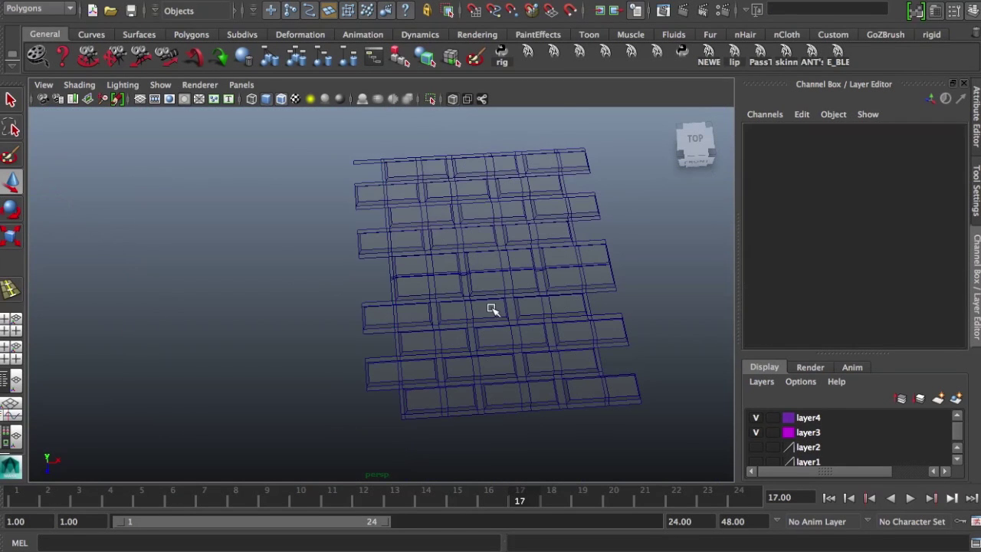
pyautogui.click(493, 308)
pyautogui.hotkey('ctrl', 'd')
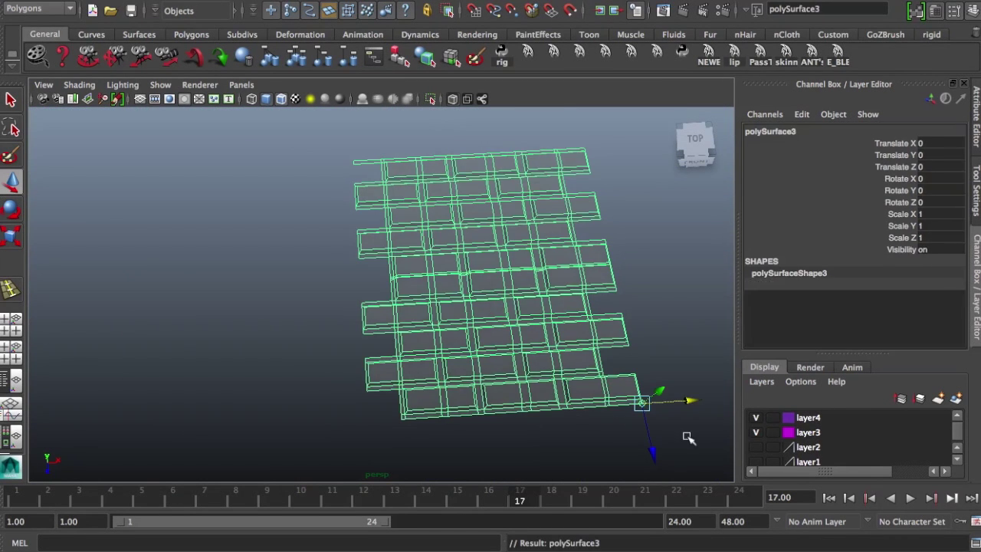
pyautogui.moveTo(686, 400); pyautogui.dragTo(389, 406)
pyautogui.keyDown('alt'); pyautogui.moveTo(390, 406); pyautogui.dragTo(351, 414, button='right'); pyautogui.keyUp('alt')
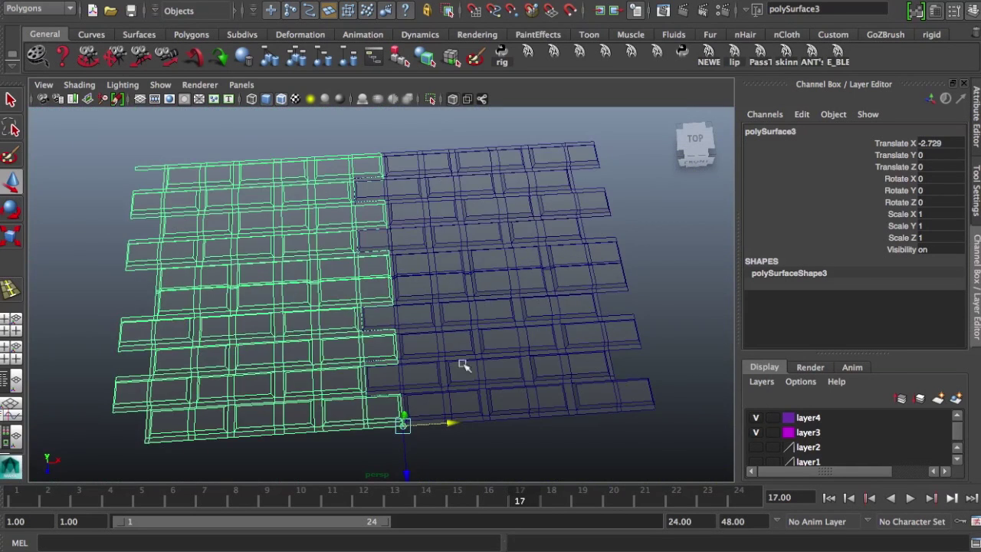
# Step: Duplicate the original section and move the copy along positive X to 2.729, snapping its corner vertex to the original's edge
pyautogui.click(467, 359)
pyautogui.hotkey('ctrl', 'd')
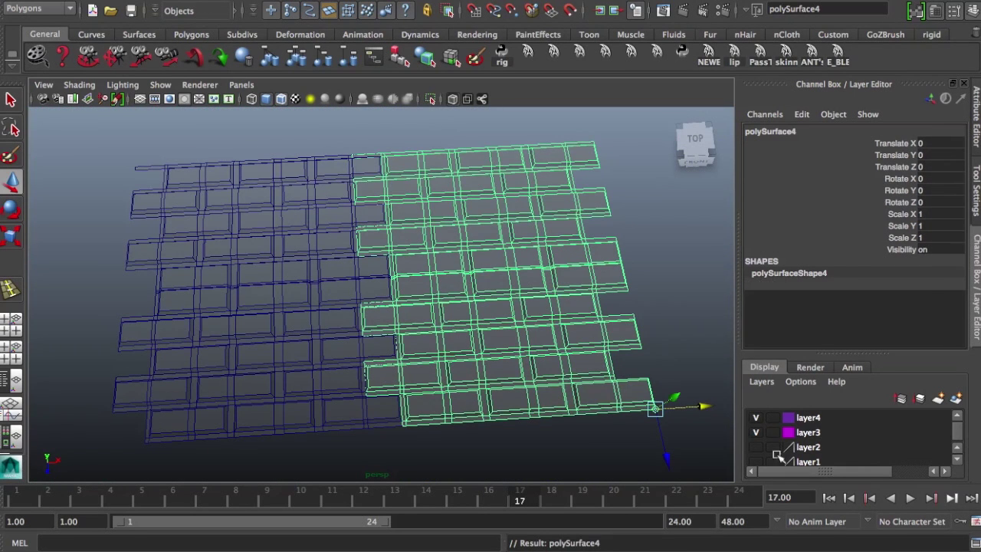
pyautogui.press('v')
pyautogui.moveTo(686, 406); pyautogui.dragTo(548, 399)
pyautogui.scroll(3, 552, 399)
pyautogui.keyDown('alt'); pyautogui.moveTo(551, 400); pyautogui.dragTo(406, 384, button='middle'); pyautogui.keyUp('alt')
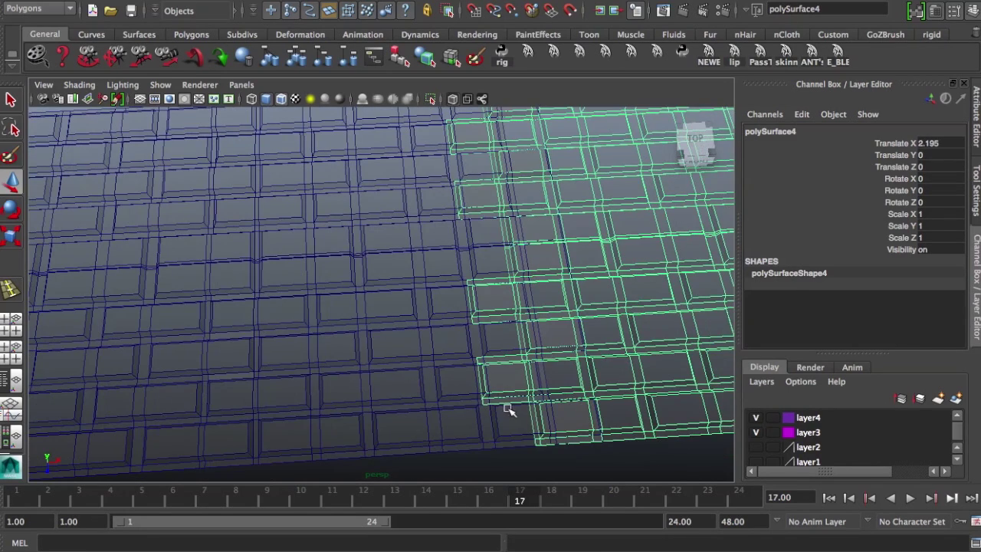
pyautogui.press('v')
pyautogui.moveTo(540, 444); pyautogui.dragTo(535, 445, button='middle')
pyautogui.press('v')
pyautogui.moveTo(563, 447); pyautogui.dragTo(635, 443)
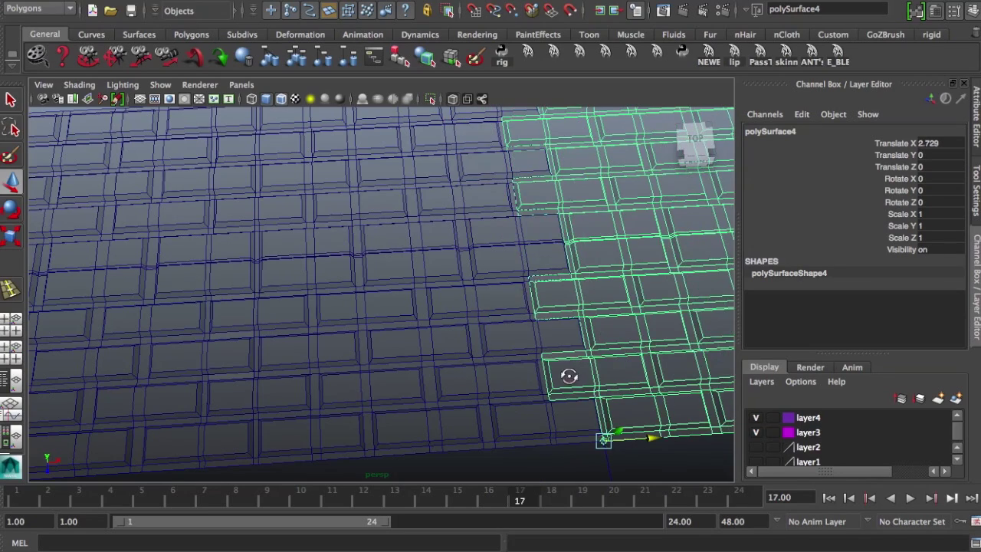
# Step: Duplicate the single remaining section and move the copy along negative X to about -2.69, against the original's brick ends
pyautogui.keyDown('alt'); pyautogui.moveTo(565, 376); pyautogui.dragTo(567, 404); pyautogui.keyUp('alt')
pyautogui.scroll(-5, 363, 376)
pyautogui.keyDown('alt'); pyautogui.moveTo(363, 376); pyautogui.dragTo(395, 358); pyautogui.keyUp('alt')
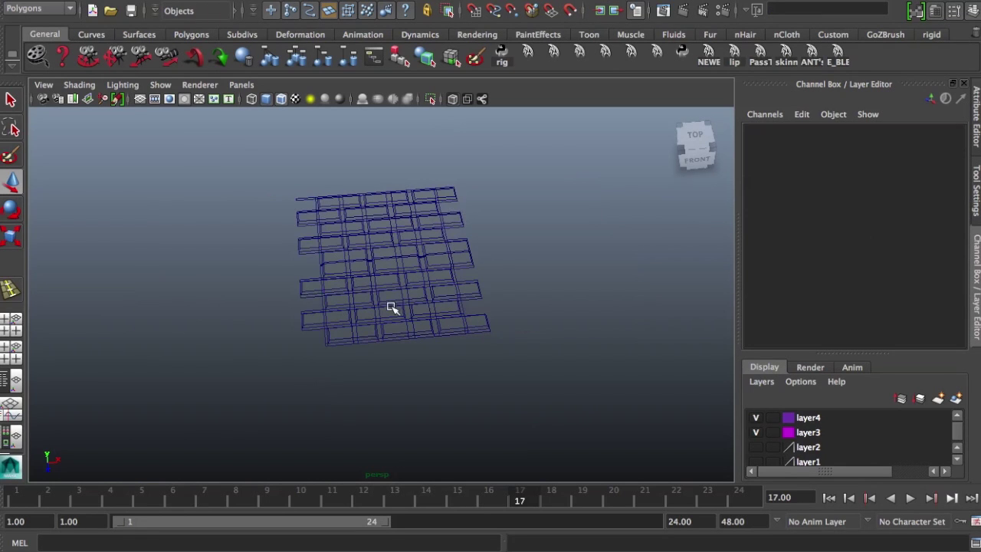
pyautogui.click(391, 307)
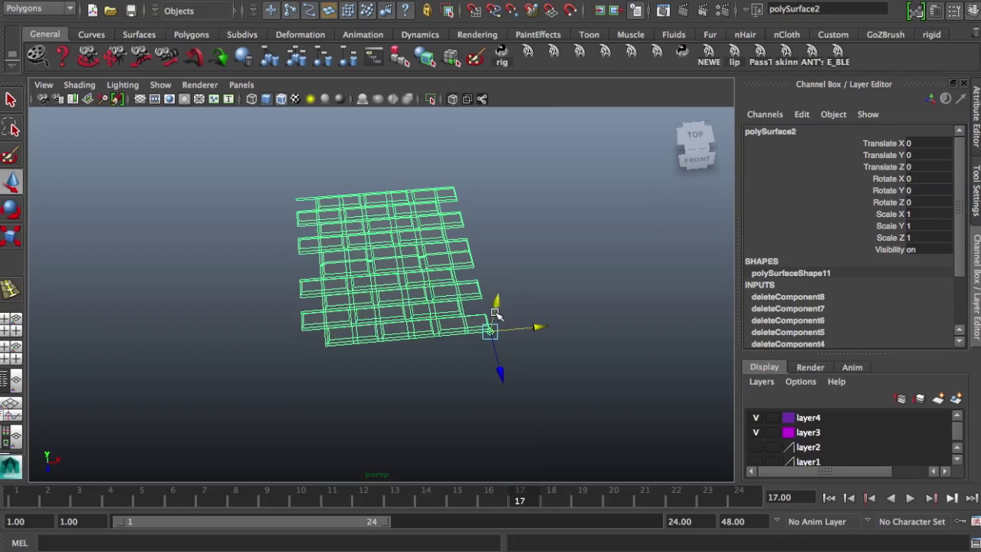
pyautogui.hotkey('ctrl', 'd')
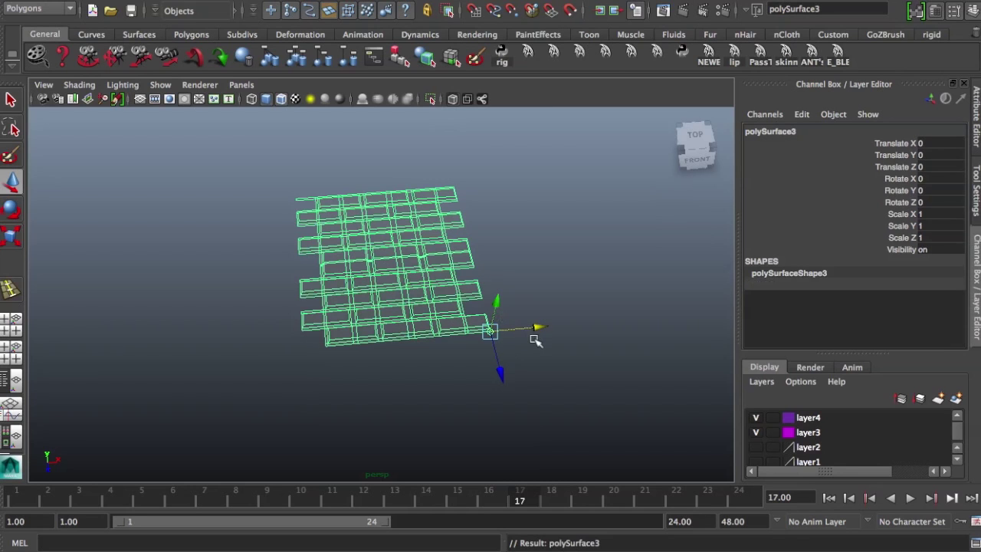
pyautogui.moveTo(532, 327); pyautogui.dragTo(329, 340)
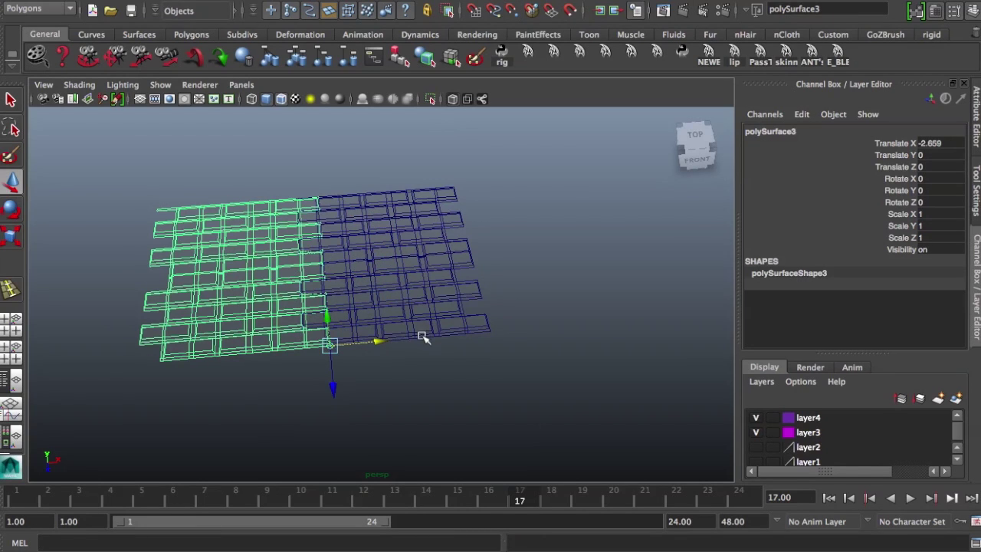
pyautogui.keyDown('alt'); pyautogui.moveTo(423, 338); pyautogui.dragTo(532, 340, button='middle'); pyautogui.keyUp('alt')
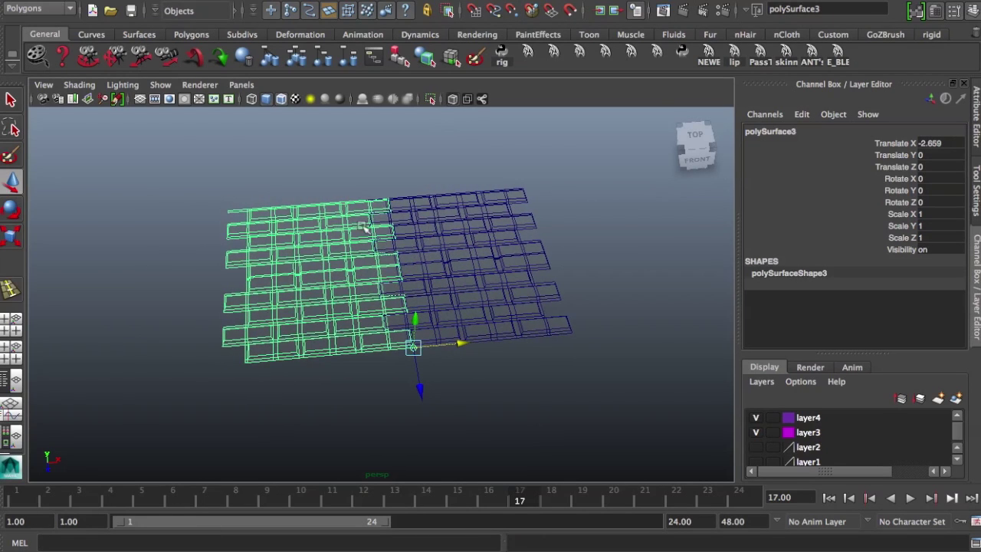
pyautogui.keyDown('alt'); pyautogui.moveTo(367, 228); pyautogui.dragTo(612, 230, button='right'); pyautogui.keyUp('alt')
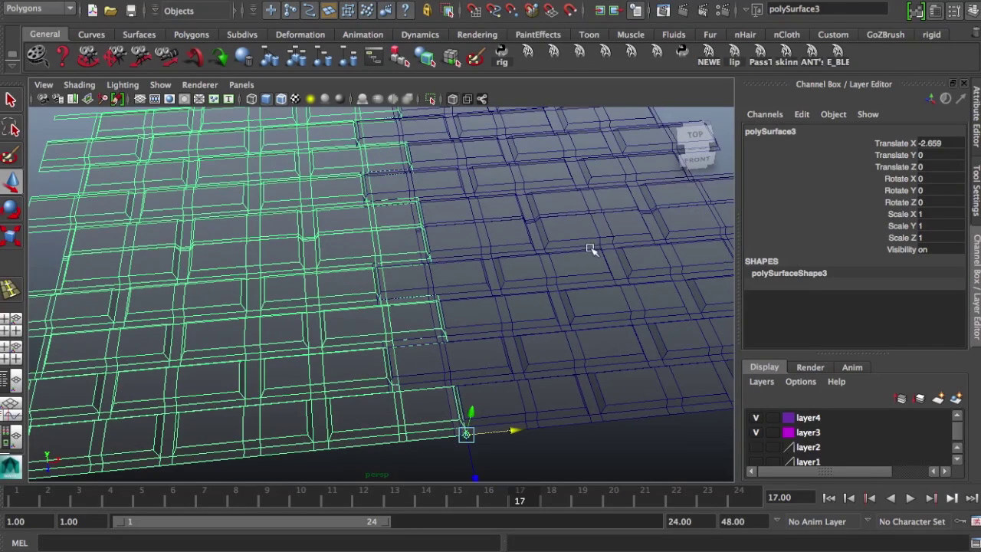
pyautogui.moveTo(507, 433); pyautogui.dragTo(454, 434)
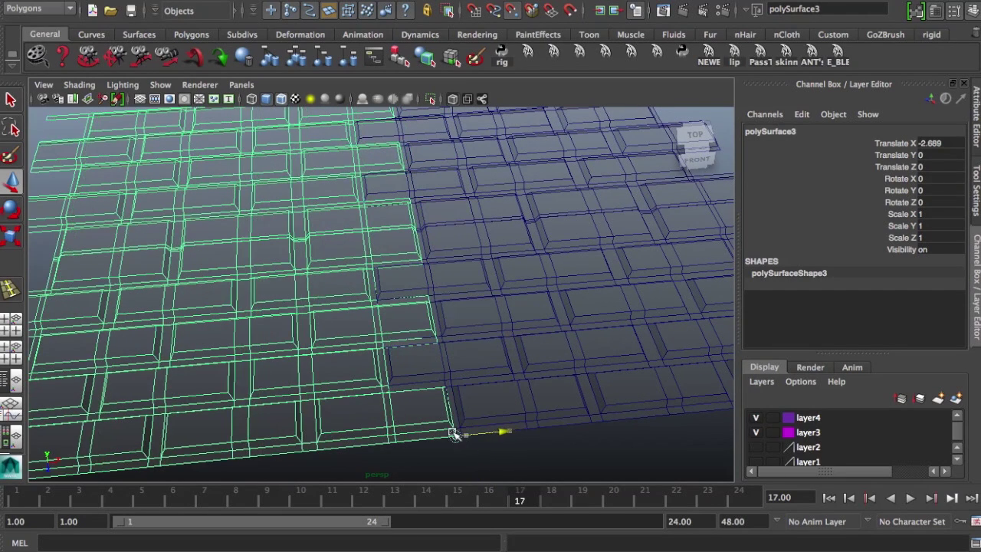
# Step: Try to duplicate the offset brick panel as 48 instances using reset Duplicate Special settings
pyautogui.scroll(-3, 466, 434)
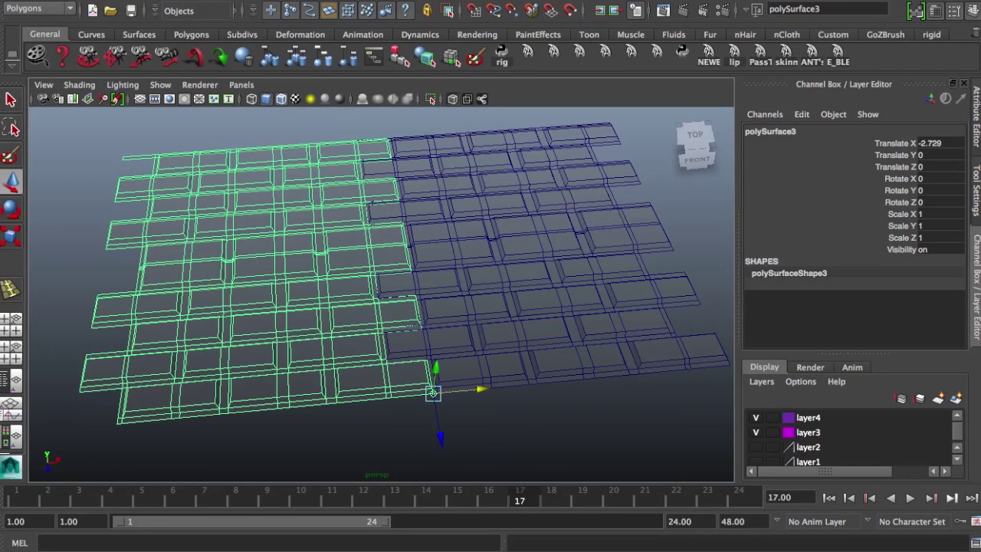
pyautogui.click(149, 0)
pyautogui.moveTo(115, 0)
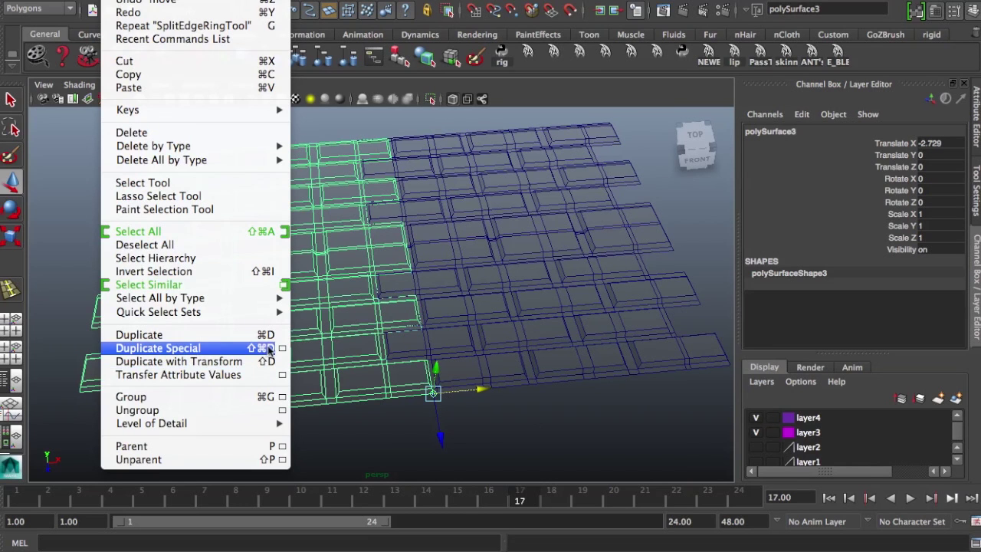
pyautogui.click(279, 350)
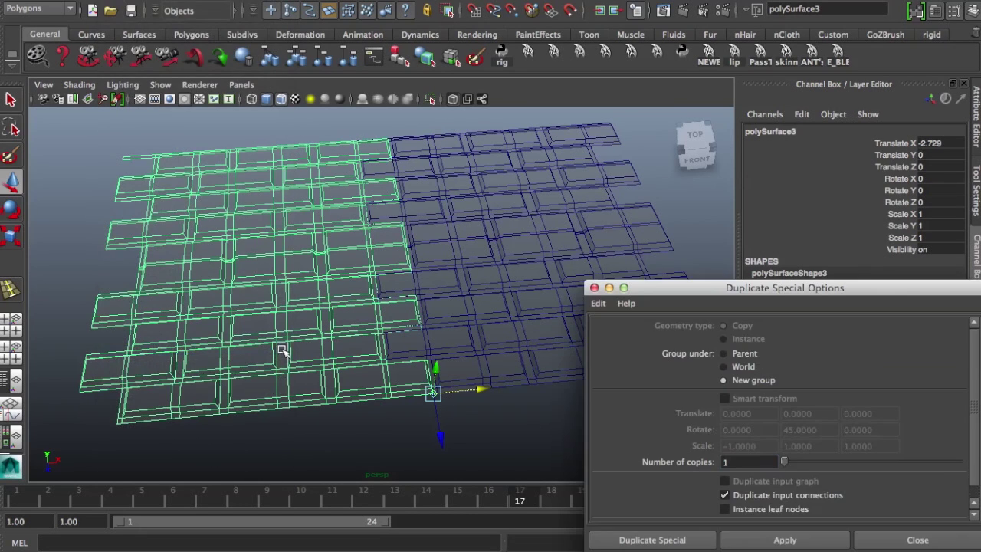
pyautogui.click(736, 461)
pyautogui.scroll(-1, 785, 476)
pyautogui.click(601, 304)
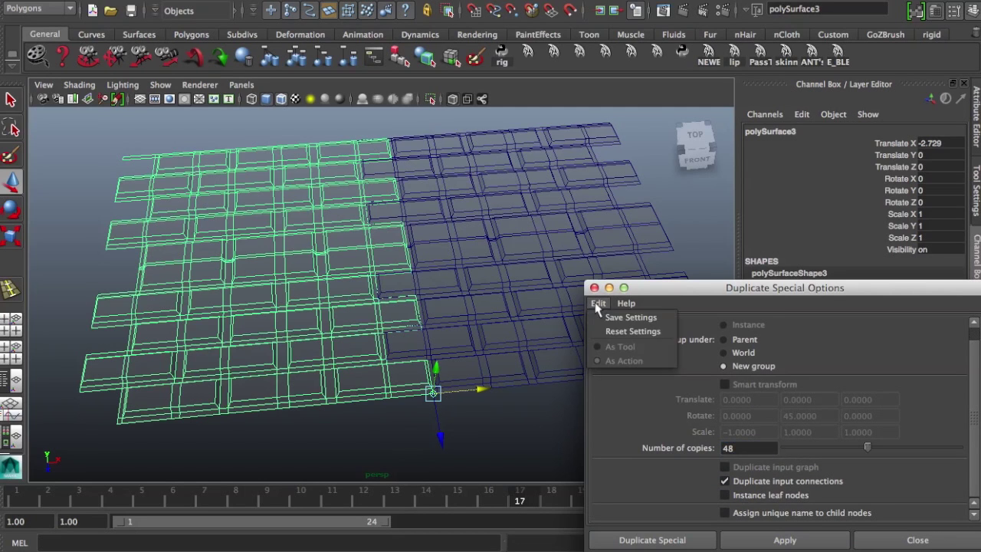
pyautogui.click(620, 332)
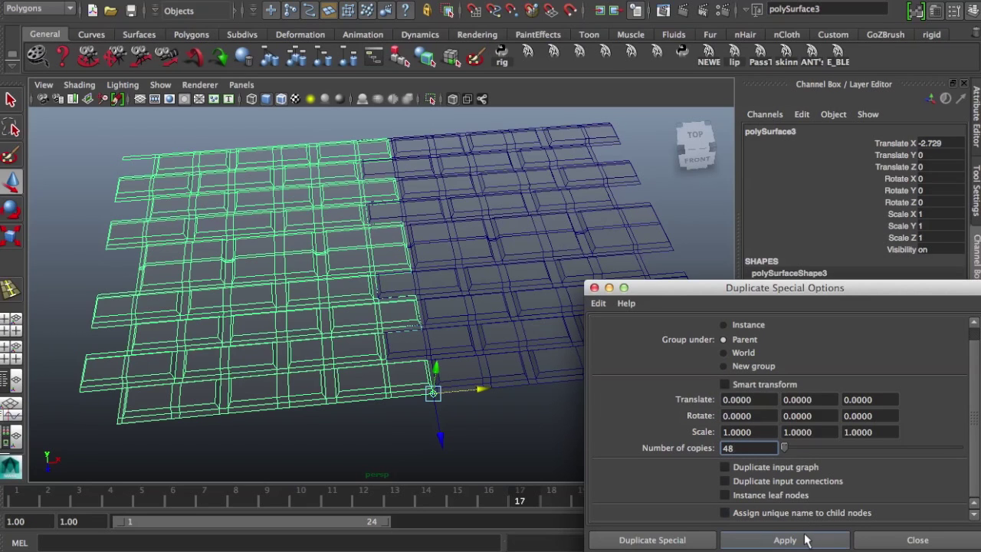
pyautogui.click(723, 326)
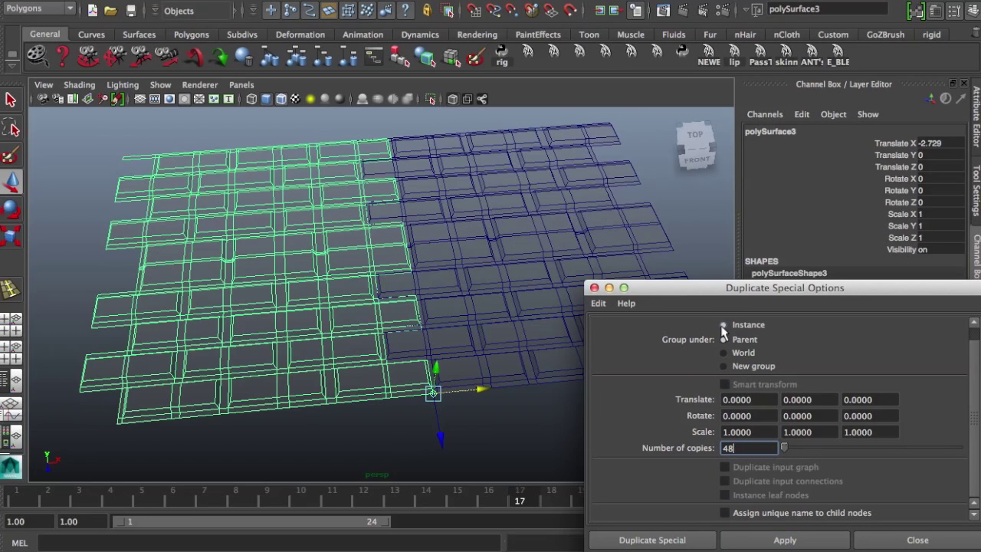
pyautogui.click(767, 541)
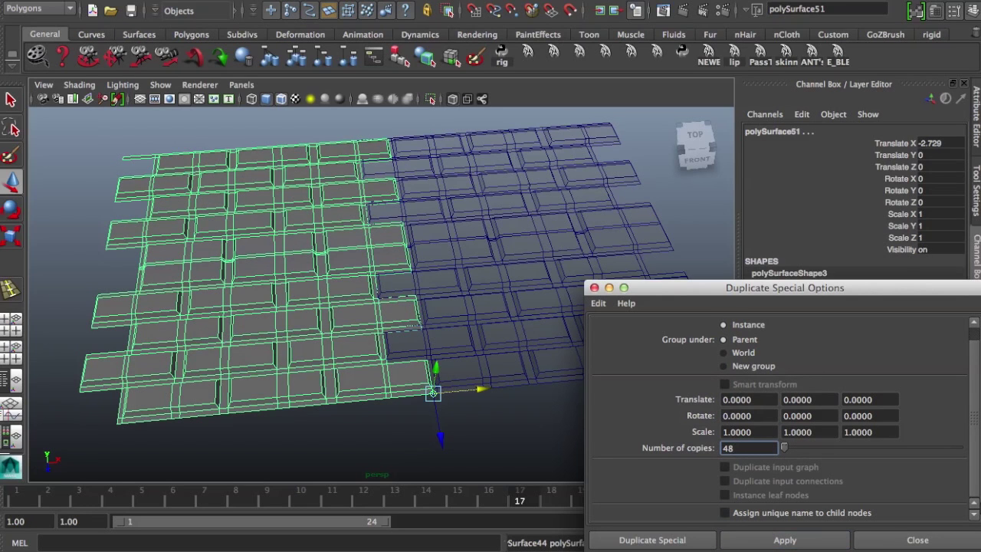
pyautogui.moveTo(741, 295); pyautogui.dragTo(952, 288)
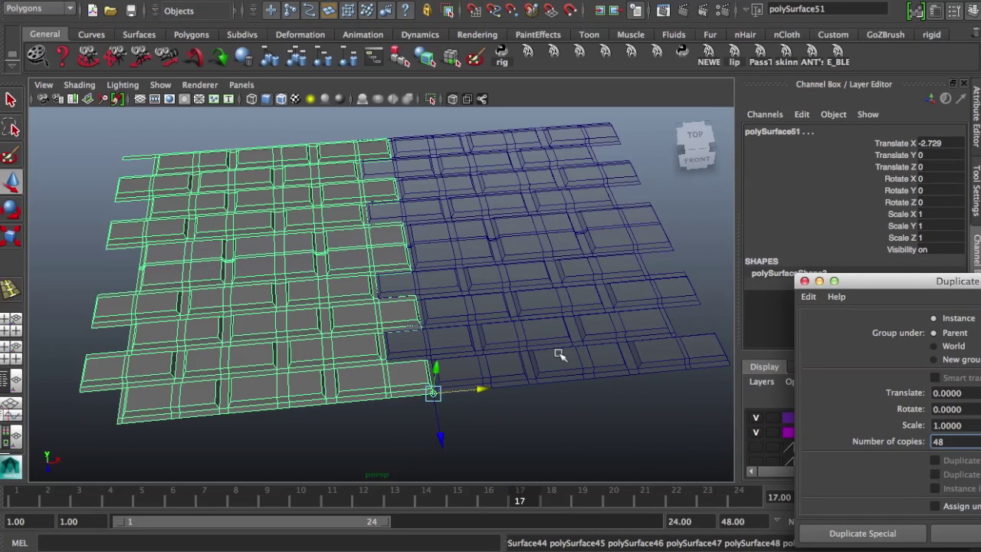
# Step: Try moving the instance copies along X, and undo back to the single brick panel at its original position
pyautogui.moveTo(475, 391); pyautogui.dragTo(171, 398)
pyautogui.press('z')
pyautogui.press('z')
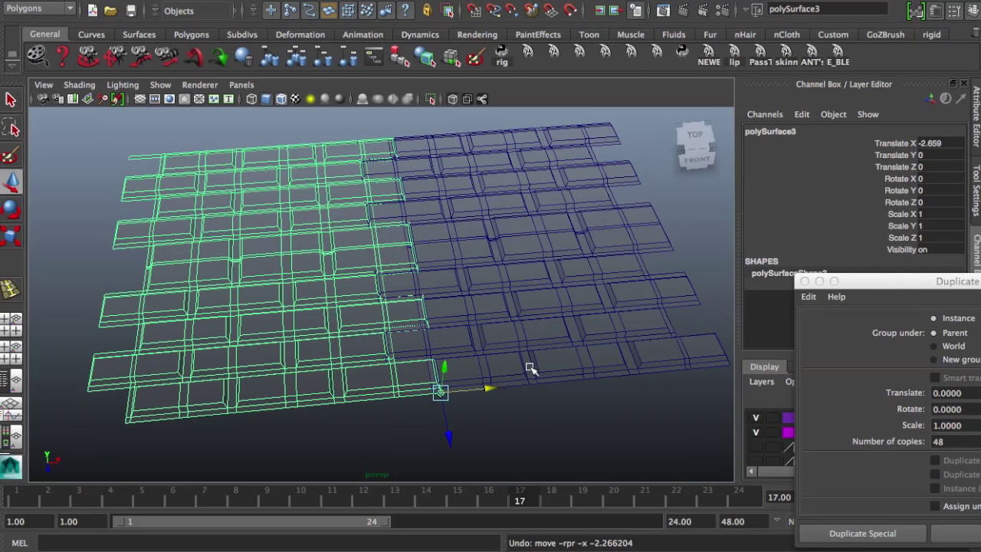
pyautogui.press('z')
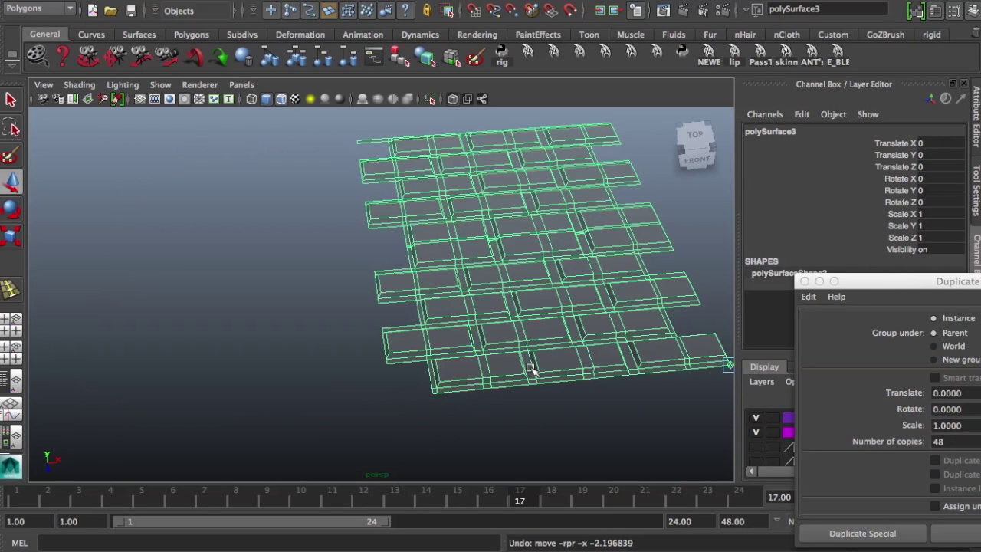
# Step: Duplicate the brick panel, offset the copy to Translate X -2.729 so it interlocks with the original, and close the duplicate options
pyautogui.hotkey('ctrl', 'd')
pyautogui.press('w')
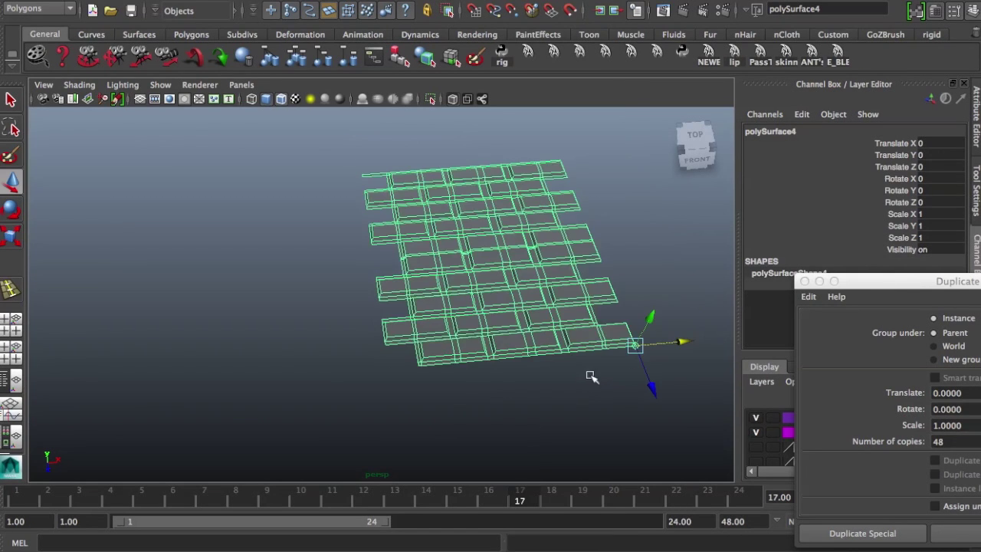
pyautogui.moveTo(681, 340); pyautogui.dragTo(397, 373)
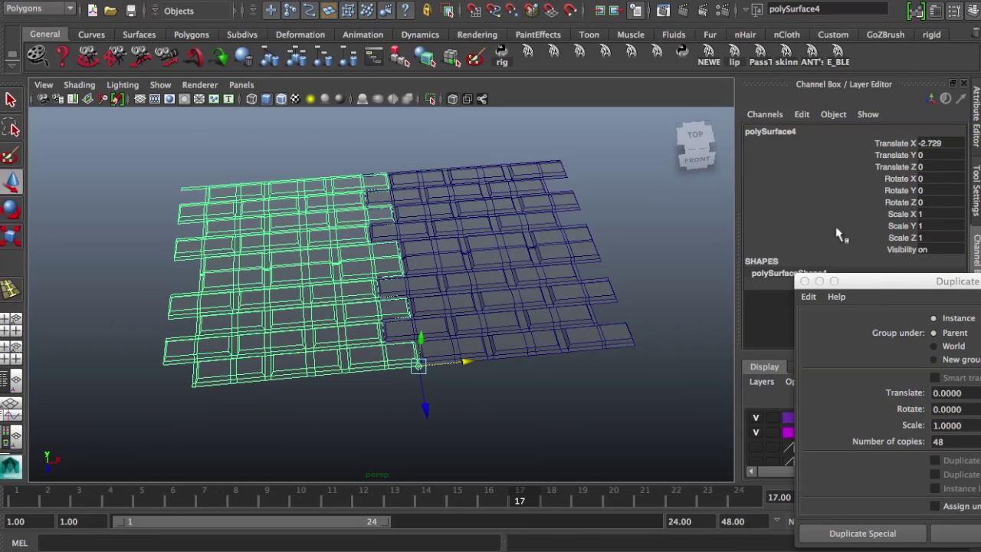
pyautogui.click(804, 282)
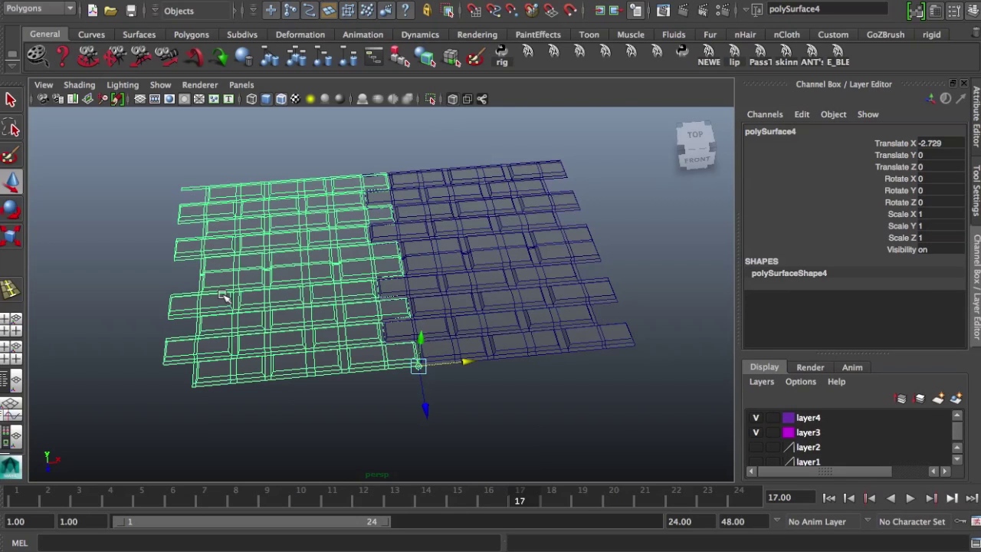
# Step: Repeat Duplicate with Transform on the offset panel until the brick strip extends to Translate X -114.609
pyautogui.hotkey('shift', 'd')
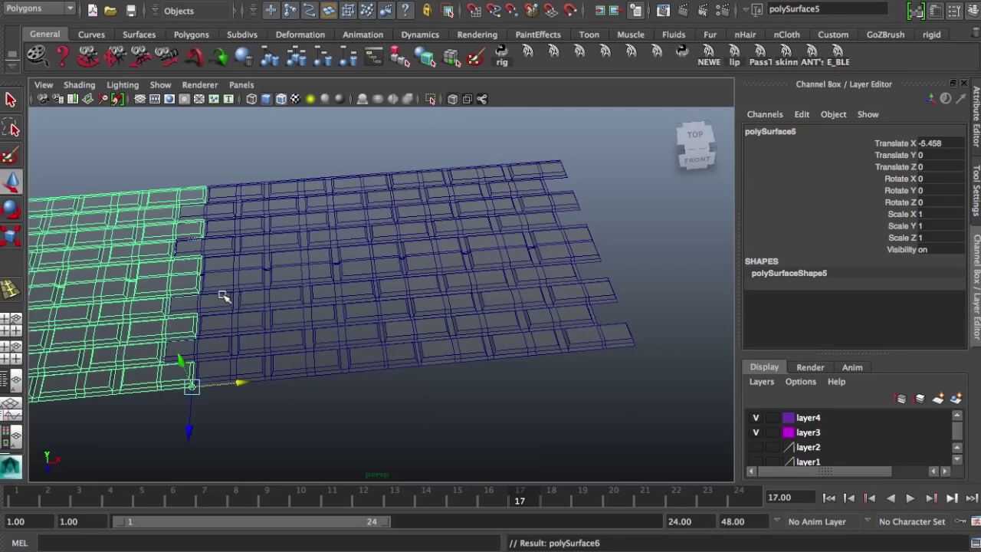
pyautogui.click(223, 295)
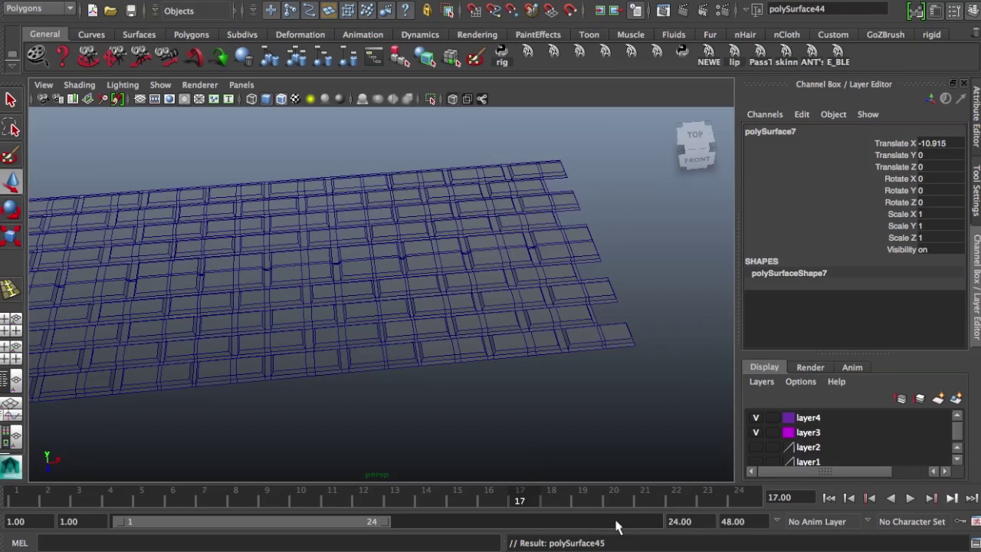
pyautogui.click(510, 410)
pyautogui.keyDown('alt'); pyautogui.moveTo(411, 405); pyautogui.dragTo(317, 368, button='right'); pyautogui.keyUp('alt')
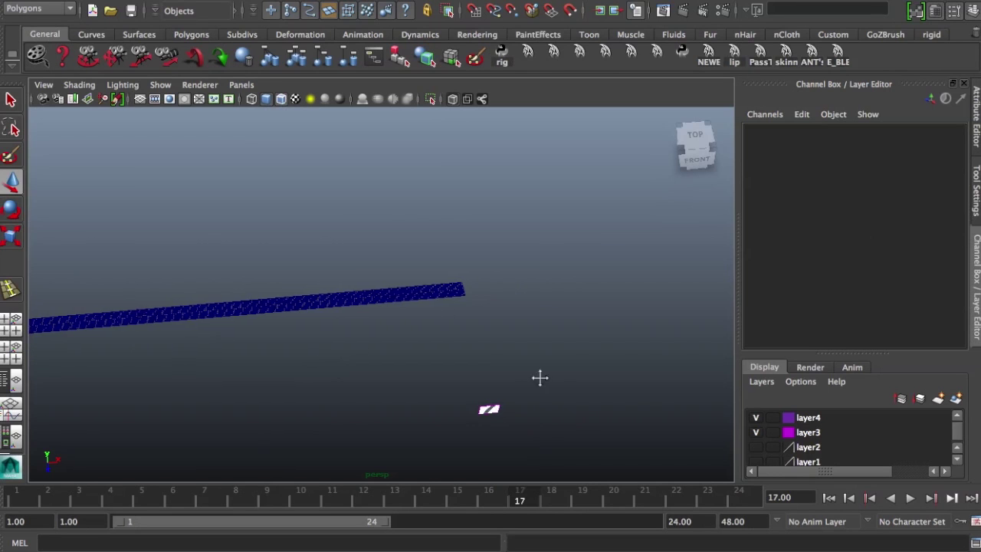
pyautogui.keyDown('alt'); pyautogui.moveTo(539, 378); pyautogui.dragTo(612, 375, button='middle'); pyautogui.keyUp('alt')
pyautogui.moveTo(510, 371)
pyautogui.keyDown('alt'); pyautogui.mouseDown(button='middle')
pyautogui.moveTo(581, 374)
pyautogui.moveTo(542, 375)
pyautogui.mouseUp(button='middle'); pyautogui.keyUp('alt')
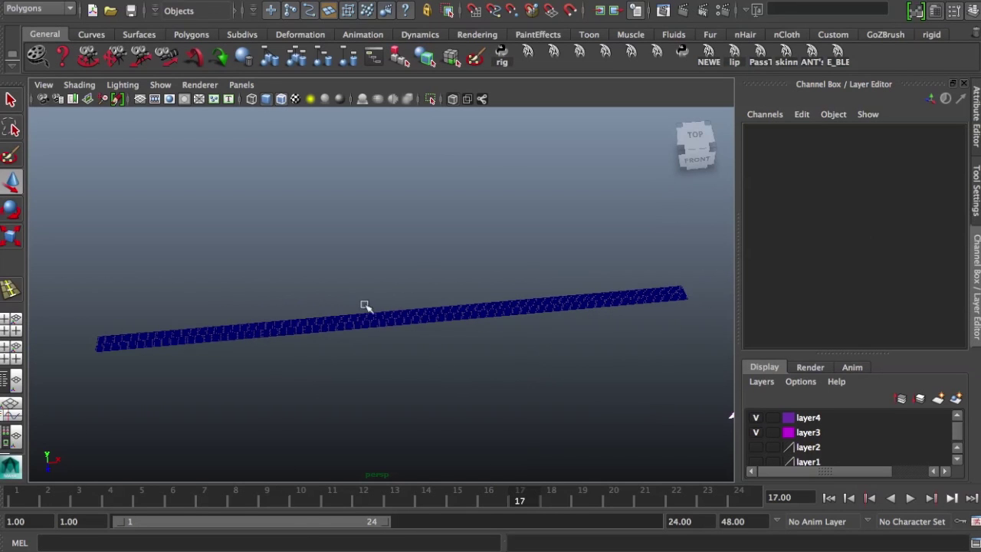
# Step: Select all the brick panels in the strip and combine them into one mesh
pyautogui.moveTo(361, 322); pyautogui.dragTo(389, 248, button='right')
pyautogui.moveTo(78, 259); pyautogui.dragTo(574, 217)
pyautogui.click(434, 0)
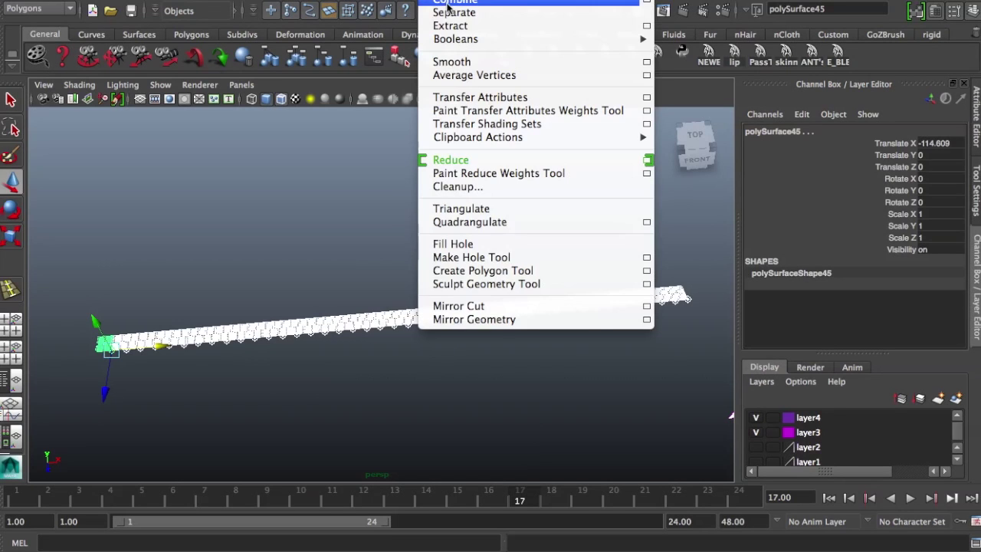
pyautogui.click(443, 2)
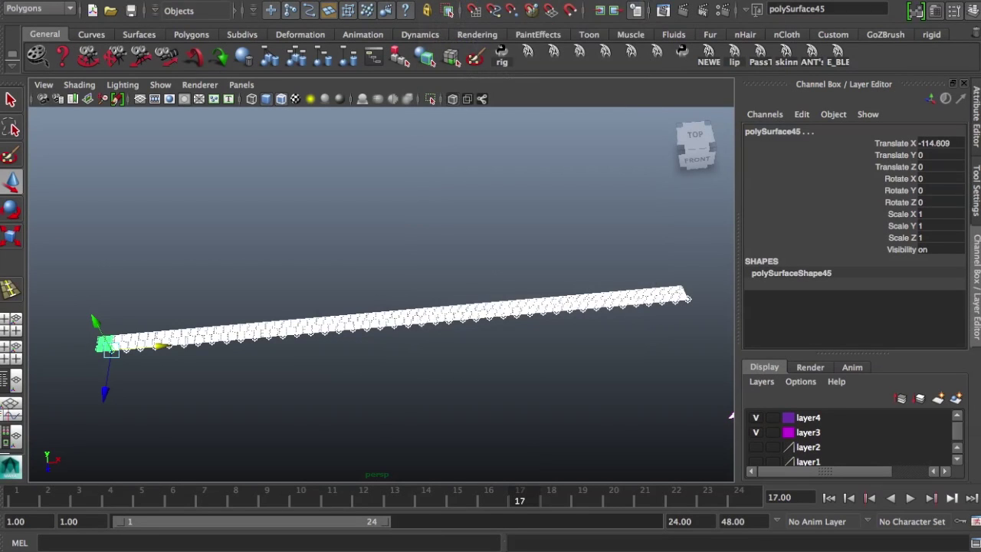
# Step: Freeze the combined strip's transformations and delete its history
pyautogui.click(154, 0)
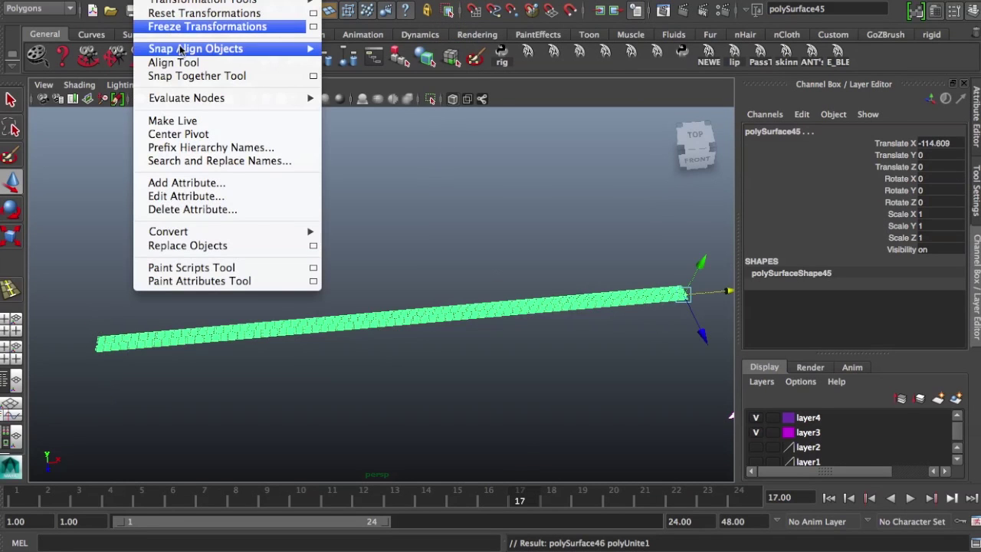
pyautogui.click(181, 27)
pyautogui.click(115, 0)
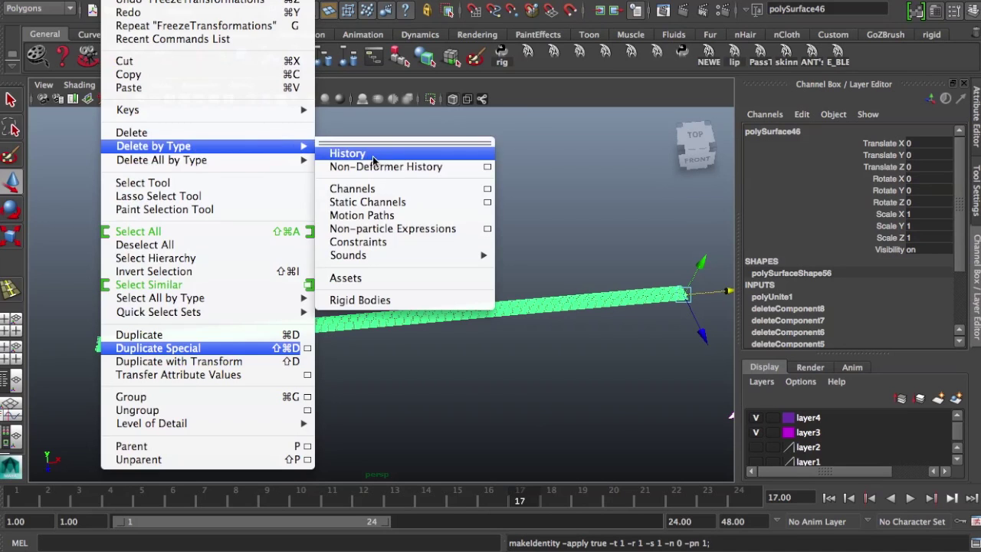
pyautogui.click(374, 160)
# Step: Merge all vertices of the combined brick strip and return to object selection
pyautogui.moveTo(399, 316); pyautogui.dragTo(464, 244, button='right')
pyautogui.moveTo(64, 202); pyautogui.dragTo(758, 418)
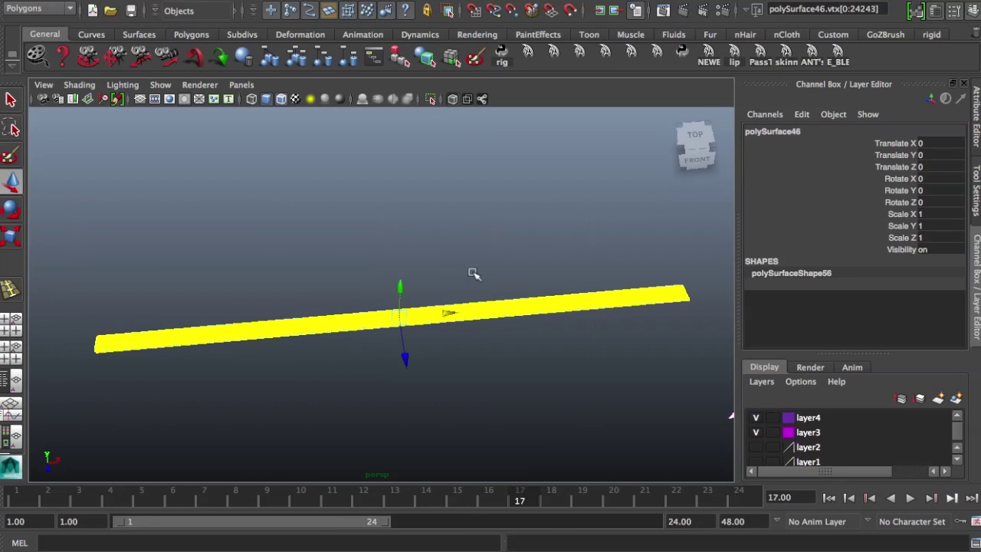
pyautogui.keyDown('shift'); pyautogui.moveTo(472, 285); pyautogui.dragTo(522, 223, button='right'); pyautogui.keyUp('shift')
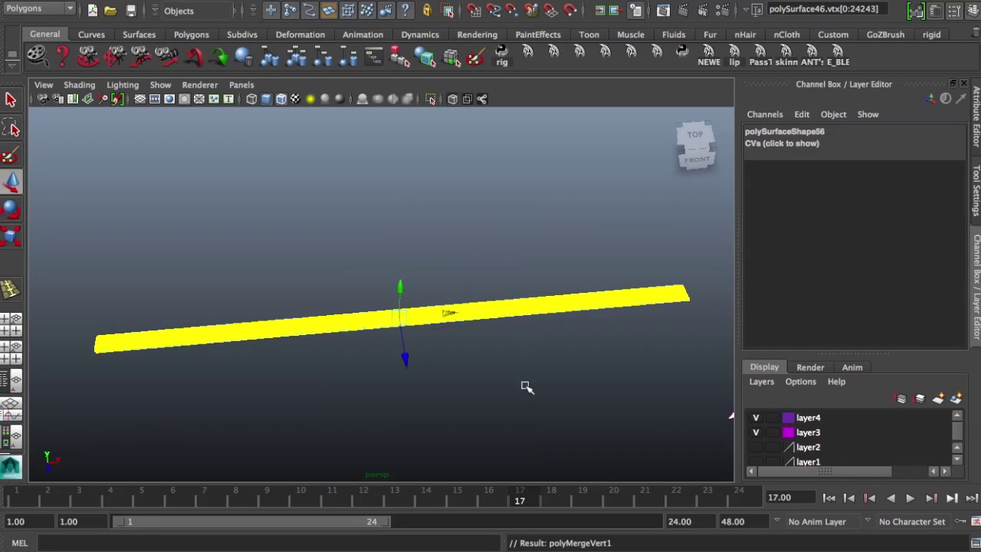
pyautogui.click(515, 345)
pyautogui.keyDown('alt'); pyautogui.moveTo(514, 344); pyautogui.dragTo(472, 343); pyautogui.keyUp('alt')
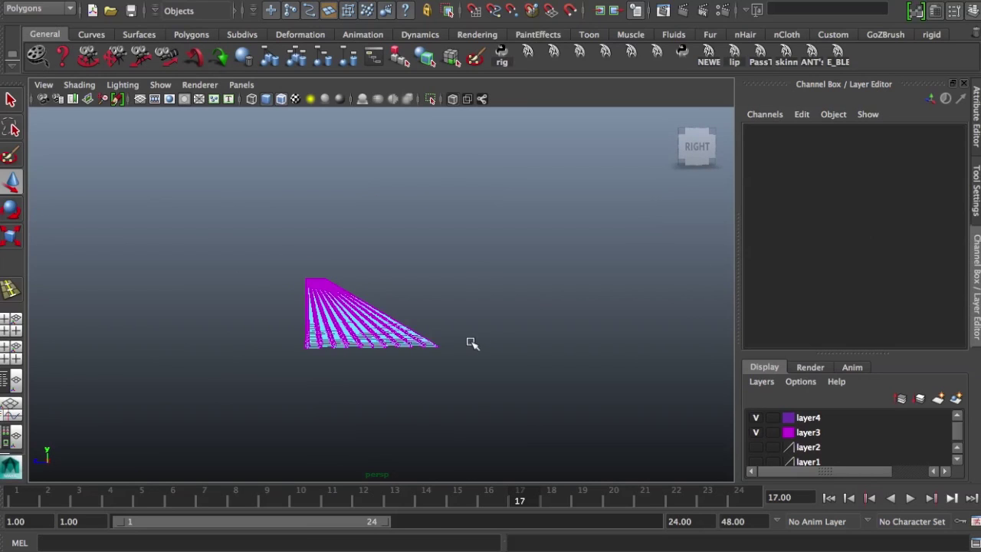
pyautogui.moveTo(370, 329); pyautogui.dragTo(482, 245, button='right')
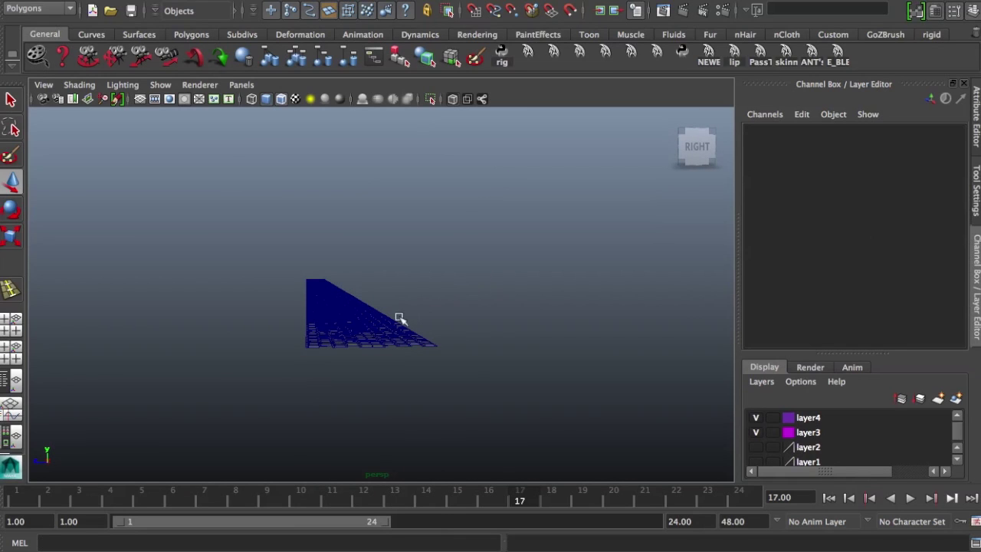
# Step: Turn off X-Ray and Wireframe on Shaded in the perspective view
pyautogui.click(90, 85)
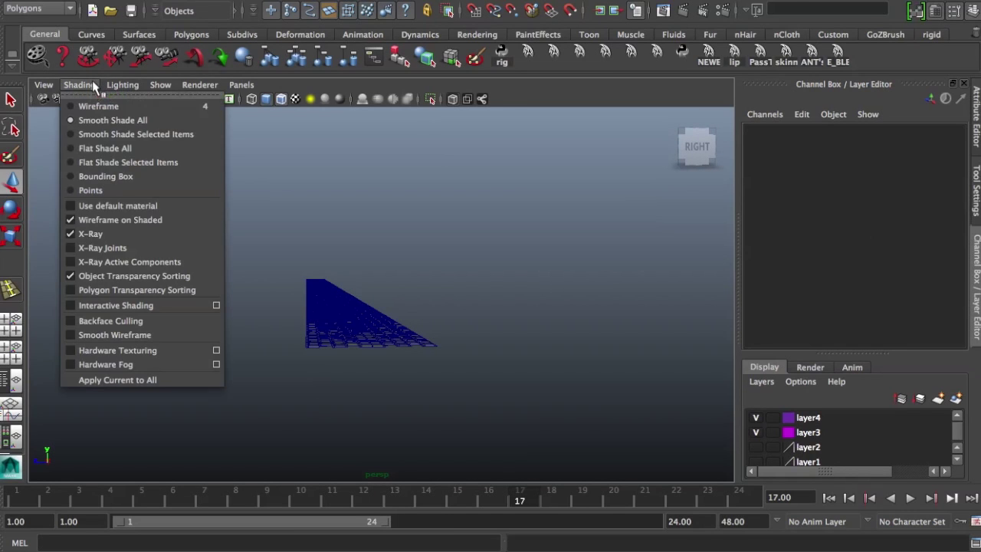
pyautogui.click(84, 234)
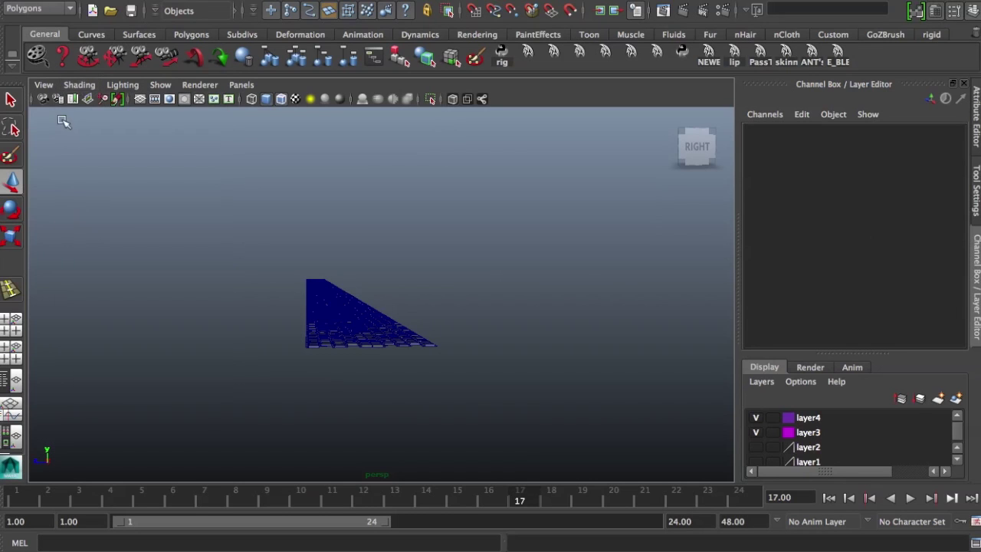
pyautogui.click(79, 86)
pyautogui.click(77, 221)
# Step: Select the merged brick strip and examine it along its length from the near end
pyautogui.keyDown('alt'); pyautogui.moveTo(217, 314); pyautogui.dragTo(298, 345); pyautogui.keyUp('alt')
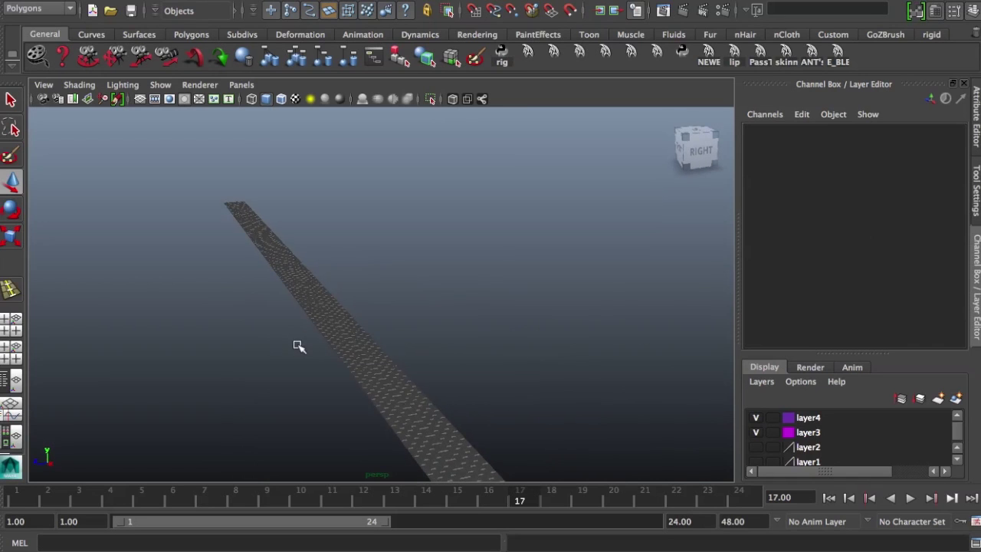
pyautogui.keyDown('alt'); pyautogui.moveTo(299, 347); pyautogui.dragTo(278, 283, button='middle'); pyautogui.keyUp('alt')
pyautogui.moveTo(284, 289)
pyautogui.keyDown('alt'); pyautogui.mouseDown(button='right')
pyautogui.moveTo(138, 286)
pyautogui.moveTo(387, 286)
pyautogui.moveTo(298, 287)
pyautogui.mouseUp(button='right'); pyautogui.keyUp('alt')
pyautogui.keyDown('alt'); pyautogui.moveTo(299, 287); pyautogui.dragTo(425, 332, button='middle'); pyautogui.keyUp('alt')
pyautogui.keyDown('alt'); pyautogui.moveTo(424, 333); pyautogui.dragTo(215, 315, button='right'); pyautogui.keyUp('alt')
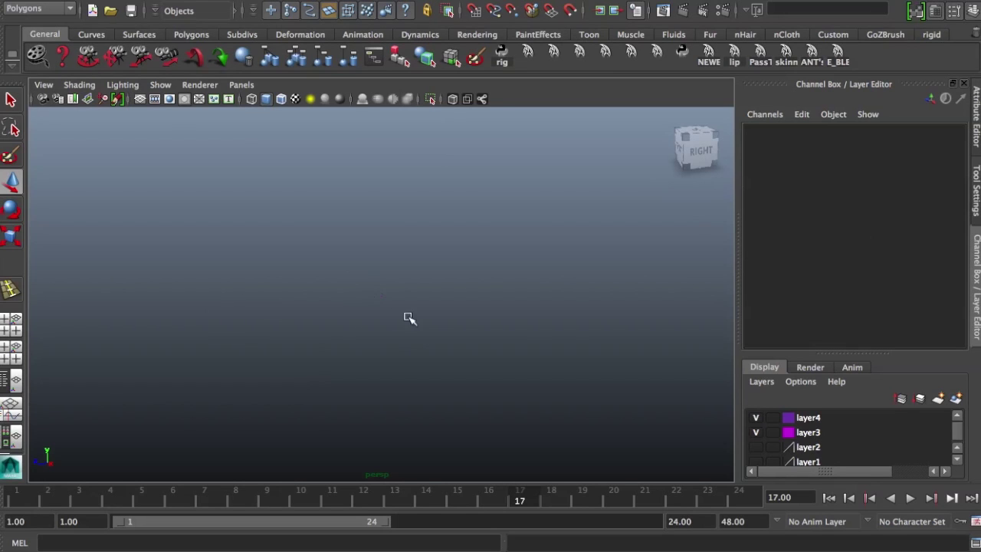
pyautogui.keyDown('alt'); pyautogui.moveTo(409, 318); pyautogui.dragTo(551, 331, button='right'); pyautogui.keyUp('alt')
pyautogui.click(535, 337)
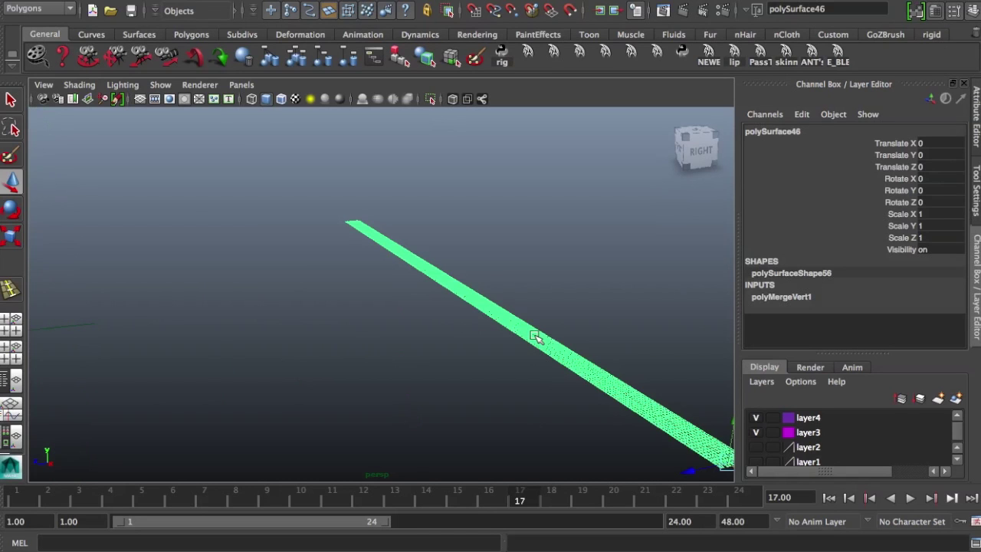
pyautogui.press('f')
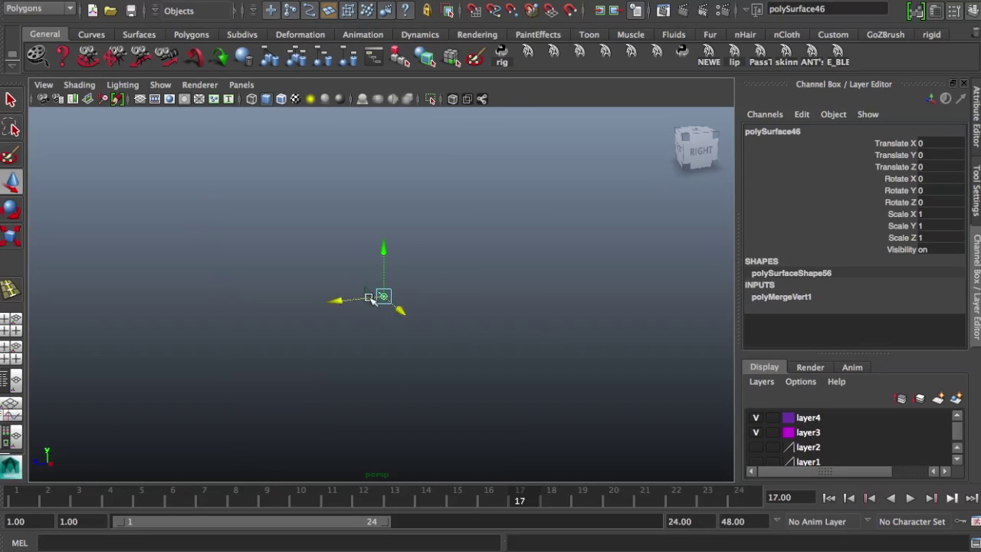
pyautogui.keyDown('alt'); pyautogui.moveTo(503, 332); pyautogui.dragTo(620, 346, button='right'); pyautogui.keyUp('alt')
pyautogui.keyDown('alt'); pyautogui.moveTo(386, 325); pyautogui.dragTo(679, 342, button='right'); pyautogui.keyUp('alt')
pyautogui.keyDown('alt'); pyautogui.moveTo(337, 319); pyautogui.dragTo(621, 339, button='right'); pyautogui.keyUp('alt')
pyautogui.keyDown('alt'); pyautogui.moveTo(337, 325); pyautogui.dragTo(567, 342, button='right'); pyautogui.keyUp('alt')
pyautogui.moveTo(383, 332)
pyautogui.keyDown('alt'); pyautogui.mouseDown(button='right')
pyautogui.moveTo(563, 357)
pyautogui.moveTo(539, 360)
pyautogui.mouseUp(button='right'); pyautogui.keyUp('alt')
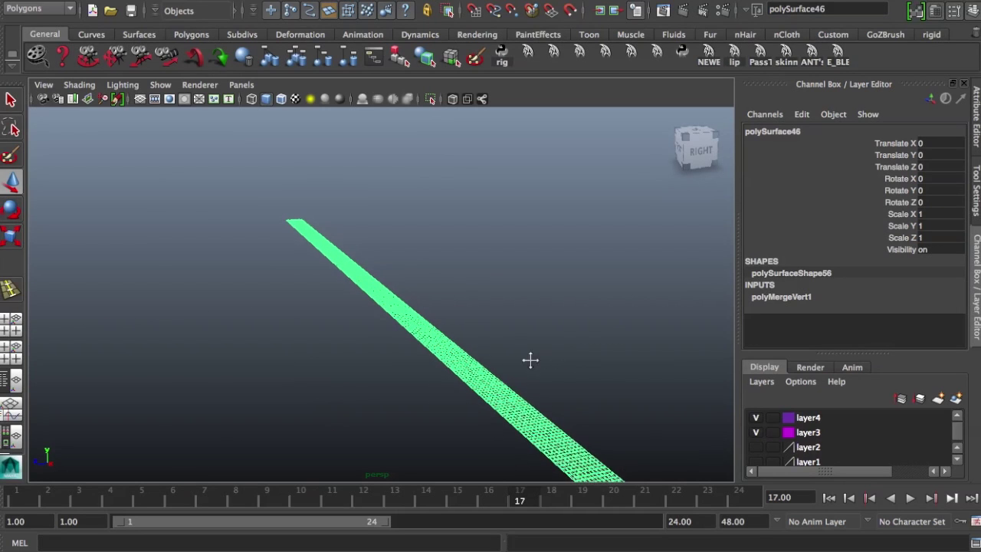
pyautogui.keyDown('alt'); pyautogui.moveTo(530, 360); pyautogui.dragTo(453, 294, button='middle'); pyautogui.keyUp('alt')
pyautogui.keyDown('alt'); pyautogui.moveTo(431, 363); pyautogui.dragTo(416, 357); pyautogui.keyUp('alt')
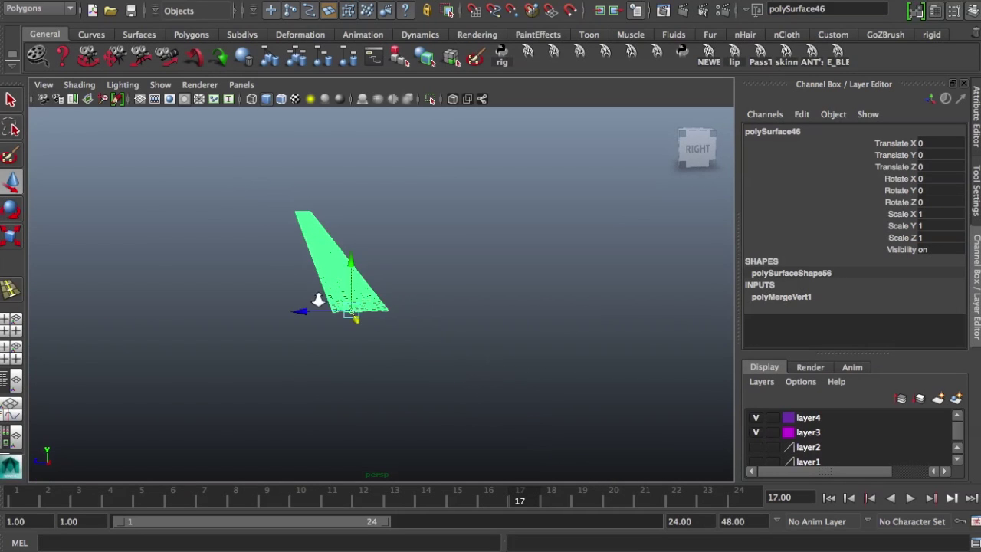
pyautogui.keyDown('alt'); pyautogui.moveTo(320, 294); pyautogui.dragTo(436, 331); pyautogui.keyUp('alt')
pyautogui.moveTo(436, 331)
pyautogui.keyDown('alt'); pyautogui.mouseDown(button='right')
pyautogui.moveTo(443, 334)
pyautogui.moveTo(419, 330)
pyautogui.mouseUp(button='right'); pyautogui.keyUp('alt')
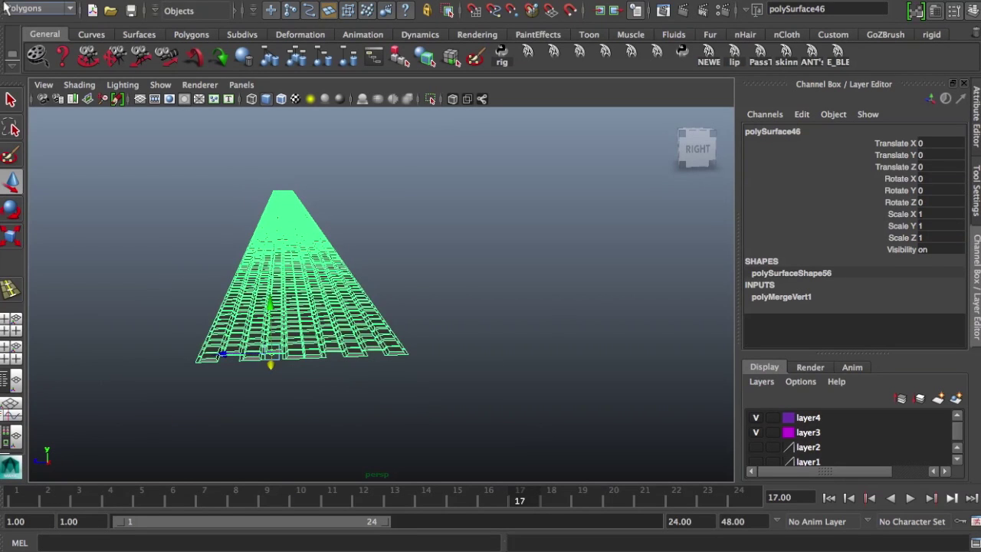
# Step: Switch to the Animation menu set and apply a Lattice deformer to the merged brick strip
pyautogui.click(25, 10)
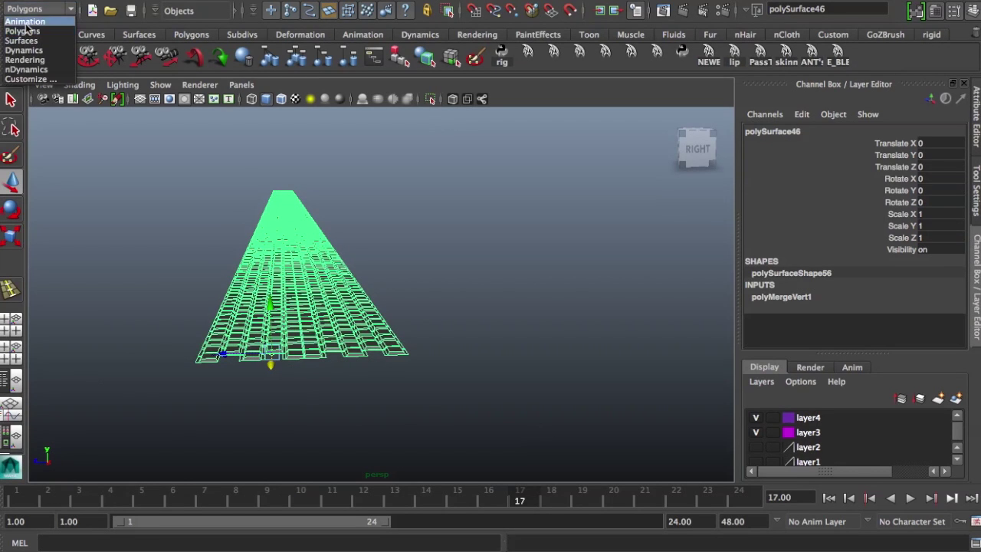
pyautogui.click(24, 20)
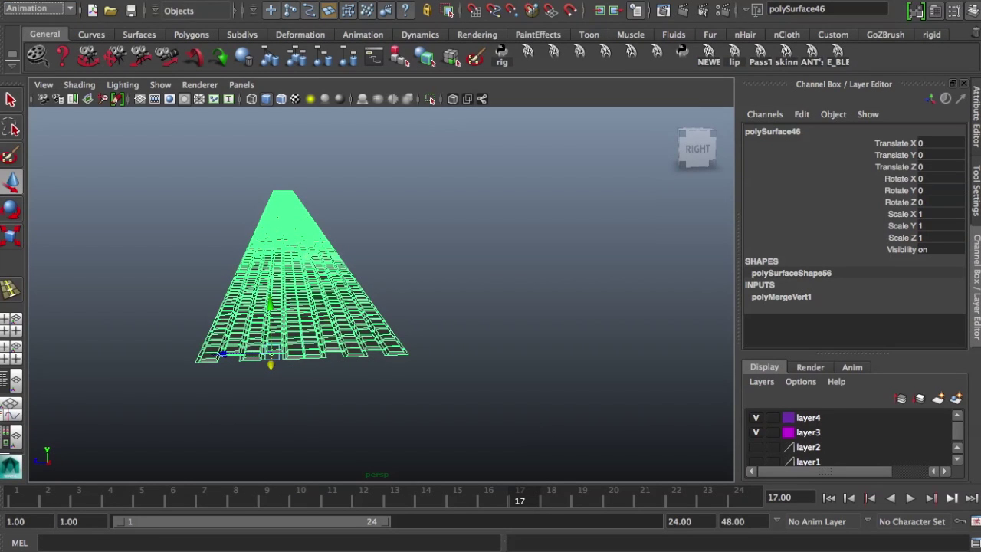
pyautogui.click(536, 0)
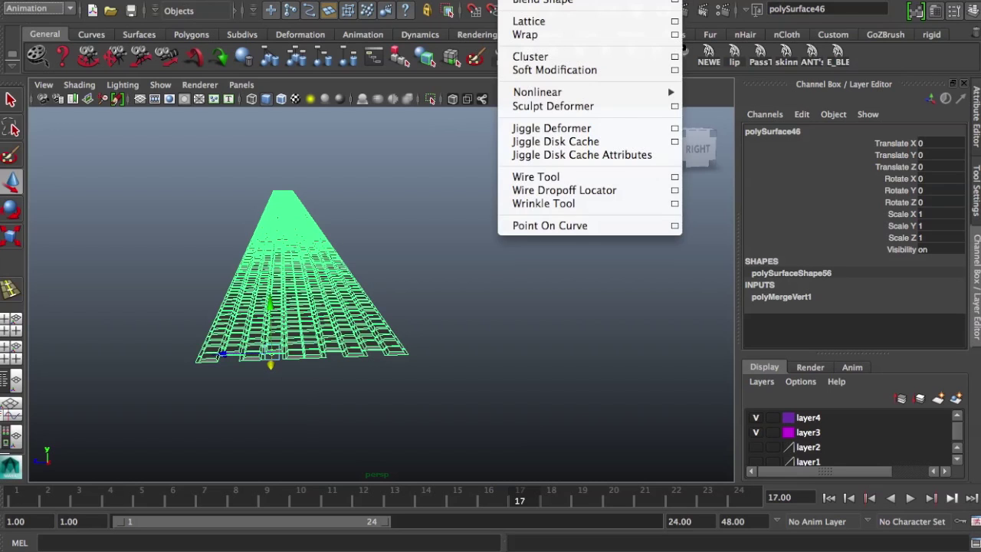
pyautogui.click(533, 21)
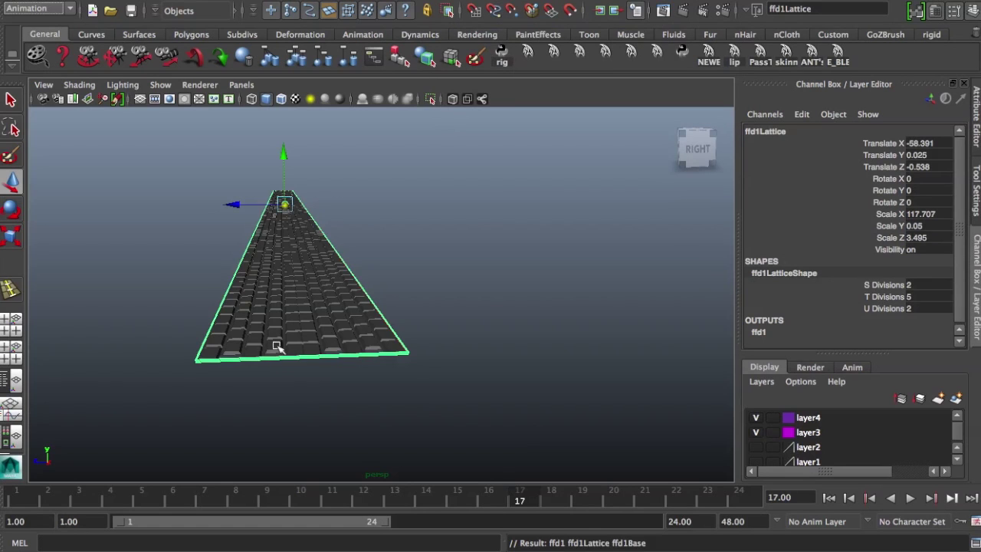
# Step: Set the lattice's S, T and U divisions all to 2
pyautogui.moveTo(275, 343)
pyautogui.keyDown('alt'); pyautogui.mouseDown(button='right')
pyautogui.moveTo(307, 347)
pyautogui.moveTo(291, 347)
pyautogui.mouseUp(button='right'); pyautogui.keyUp('alt')
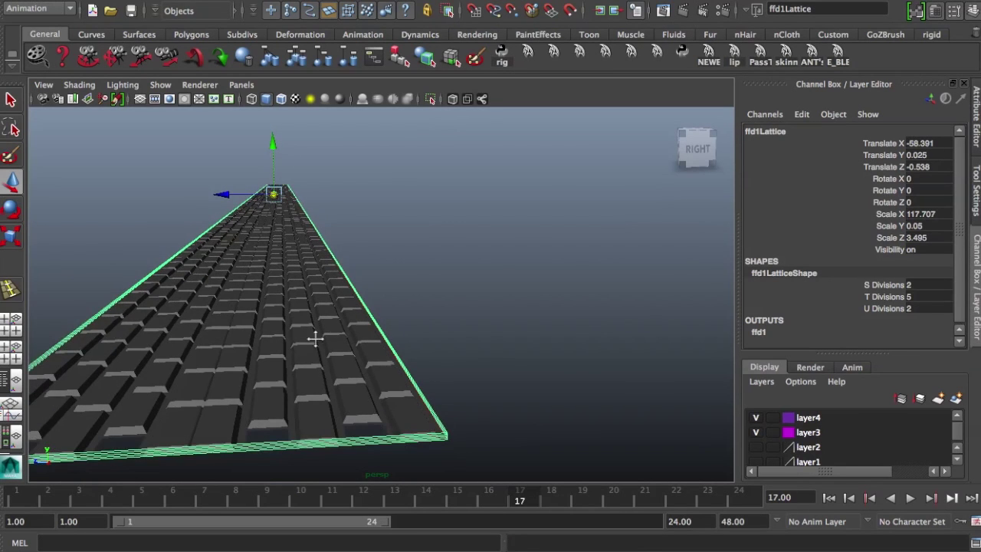
pyautogui.keyDown('alt'); pyautogui.moveTo(315, 338); pyautogui.dragTo(346, 327, button='middle'); pyautogui.keyUp('alt')
pyautogui.keyDown('alt'); pyautogui.moveTo(346, 326); pyautogui.dragTo(325, 328); pyautogui.keyUp('alt')
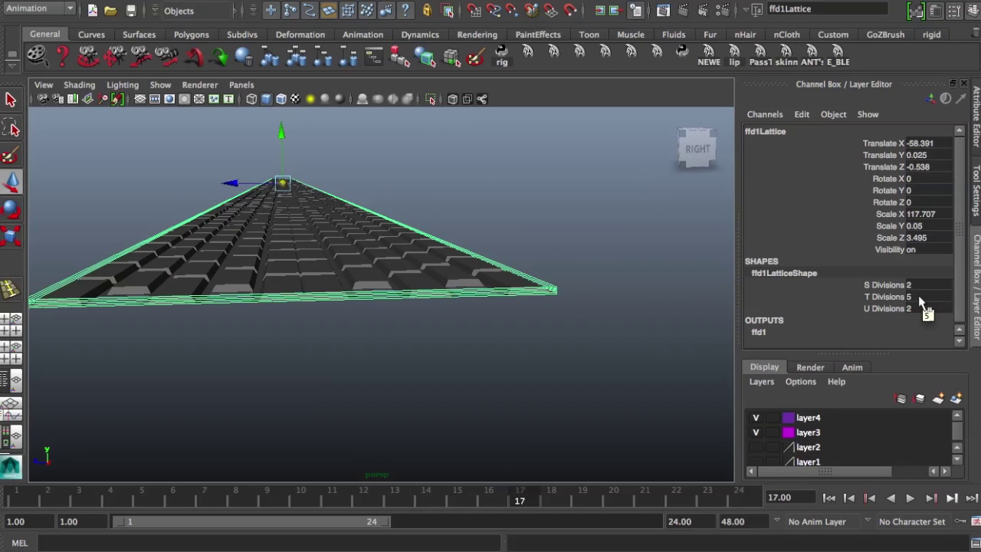
pyautogui.moveTo(917, 285); pyautogui.dragTo(920, 308)
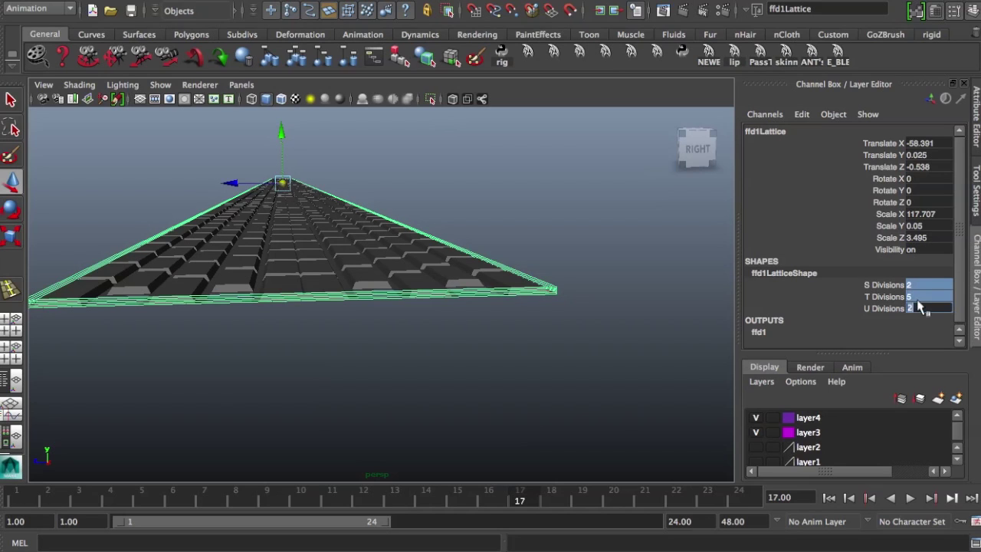
pyautogui.write('2')
pyautogui.press('Return')
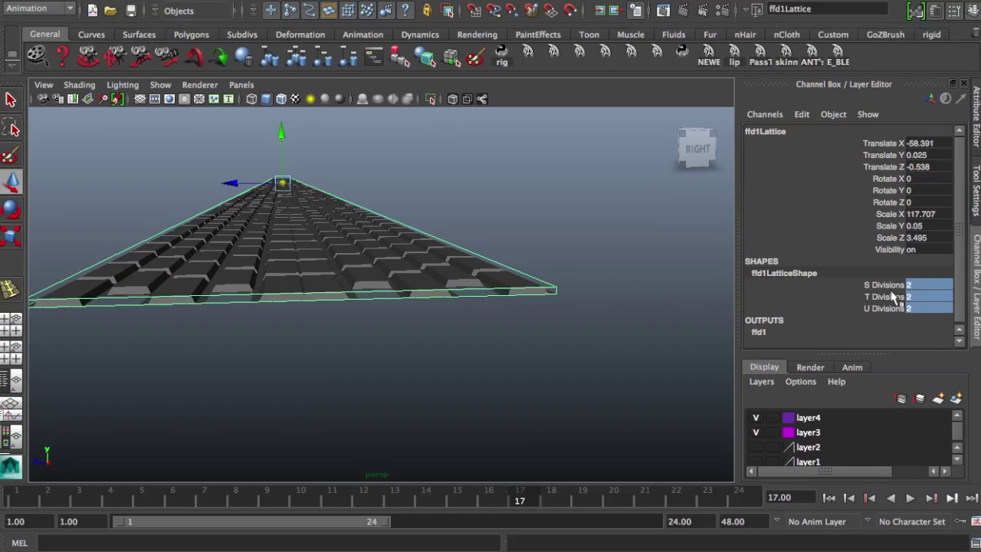
# Step: Try 9 lattice divisions in T and in S, restoring each to 2
pyautogui.doubleClick(944, 296)
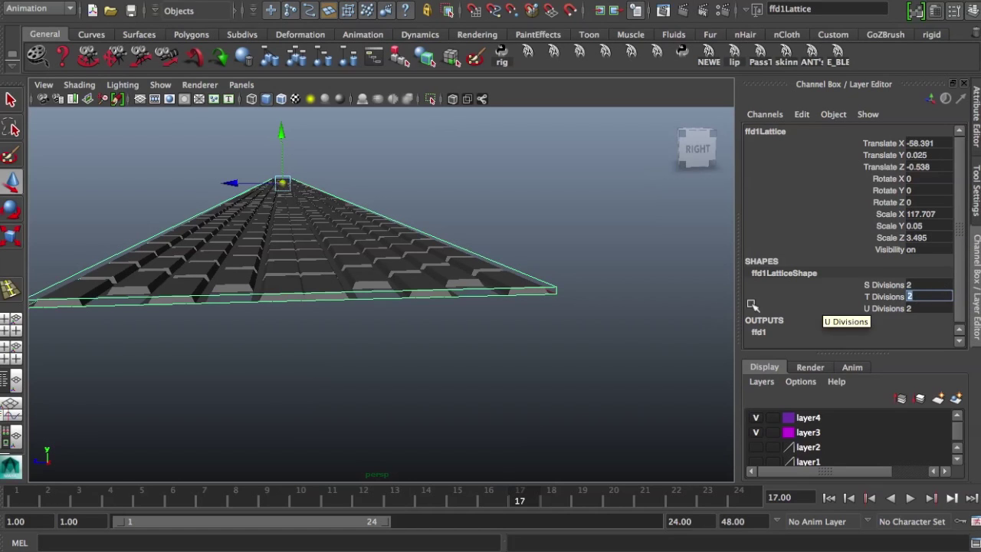
pyautogui.write('9')
pyautogui.press('Return')
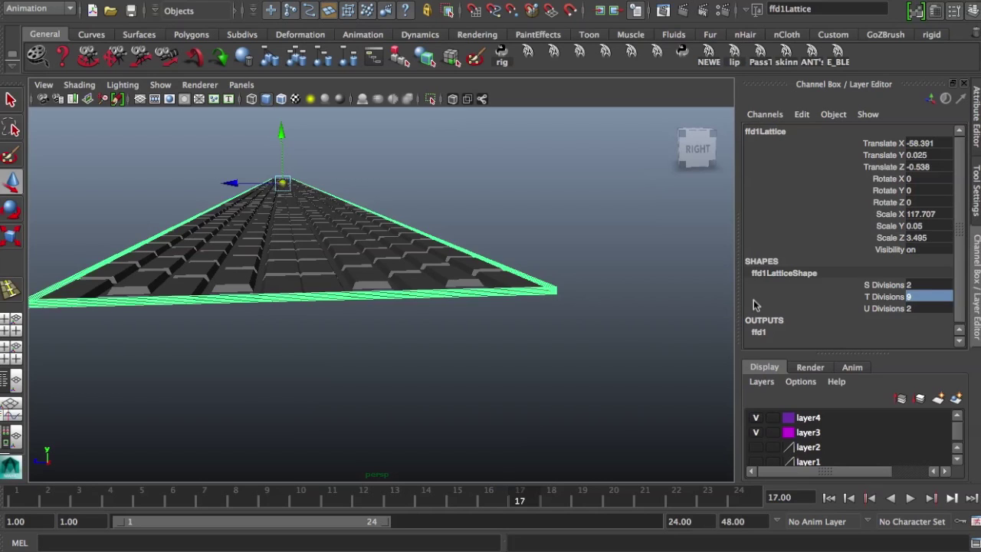
pyautogui.click(910, 297)
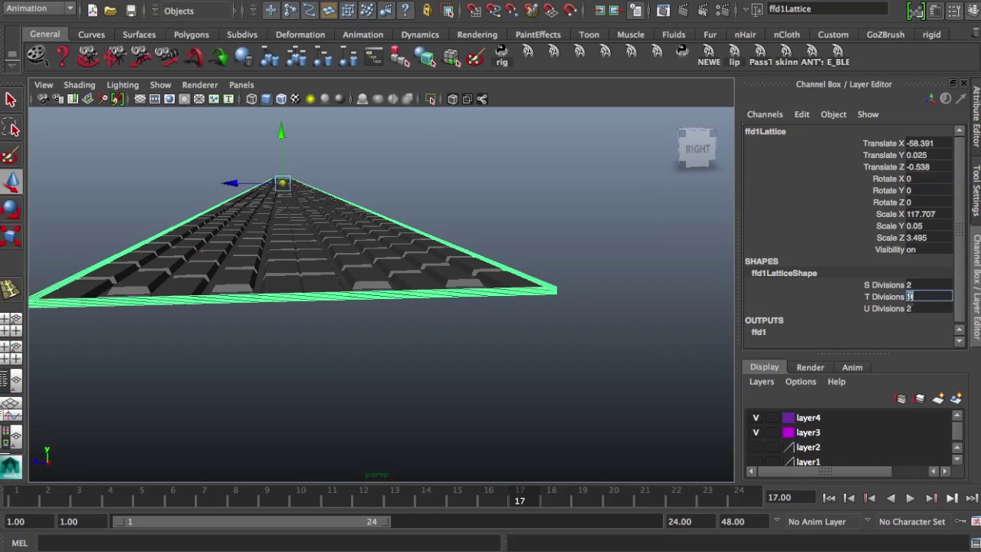
pyautogui.write('2')
pyautogui.press('Return')
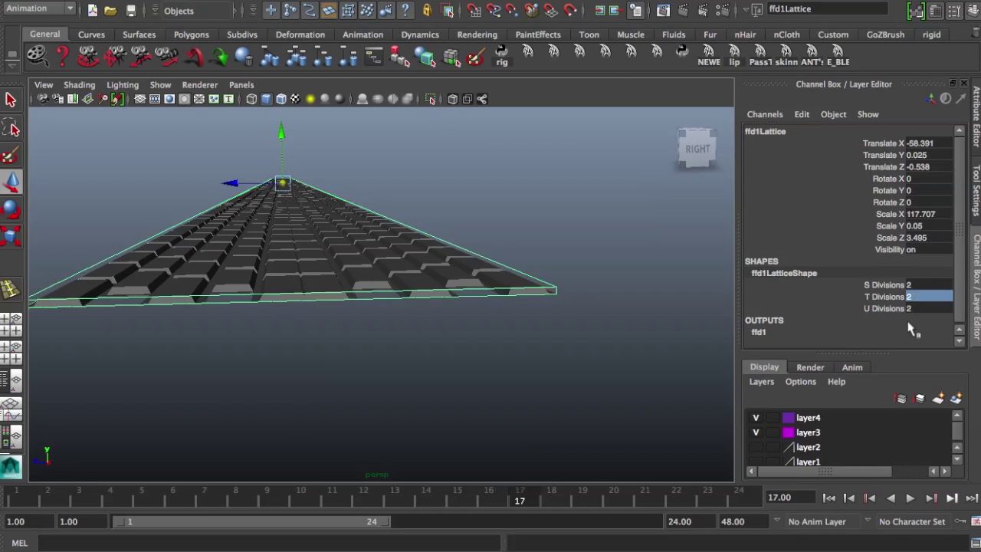
pyautogui.click(919, 284)
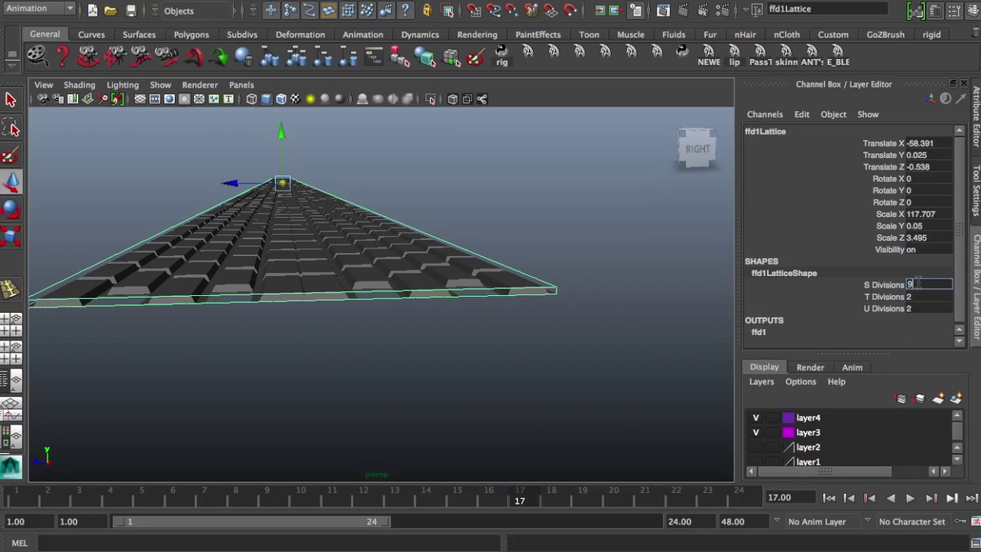
pyautogui.press('Return')
pyautogui.hotkey('ctrl', 'z')
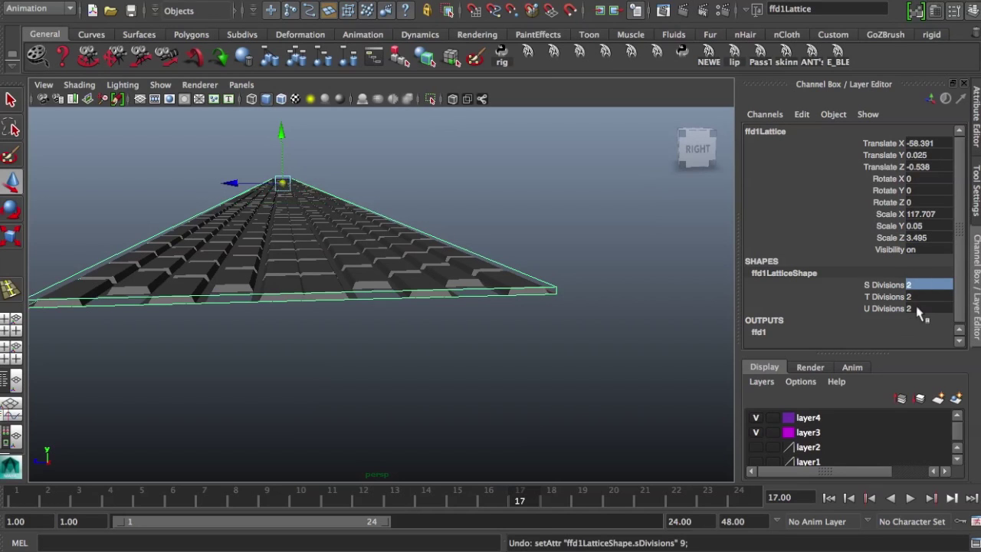
# Step: Try 9, 8 and 12 U divisions on the lattice and compare their spacing across the strip's width
pyautogui.click(919, 308)
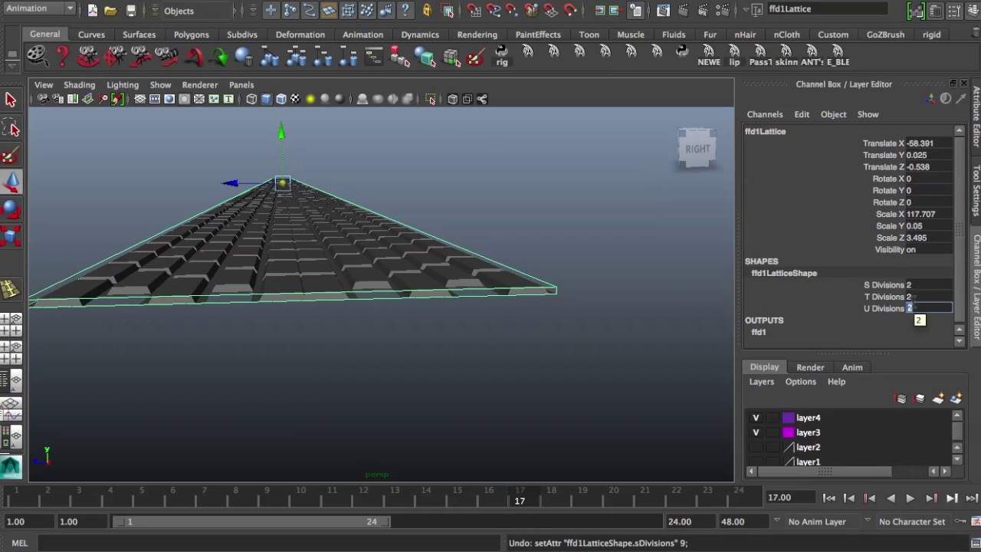
pyautogui.press('Return')
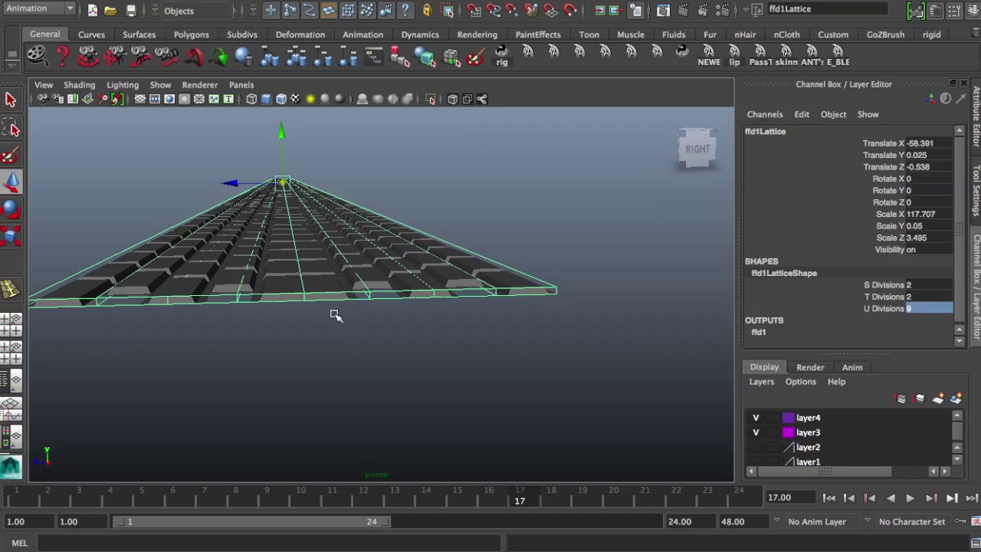
pyautogui.keyDown('alt'); pyautogui.moveTo(273, 320); pyautogui.dragTo(272, 319); pyautogui.keyUp('alt')
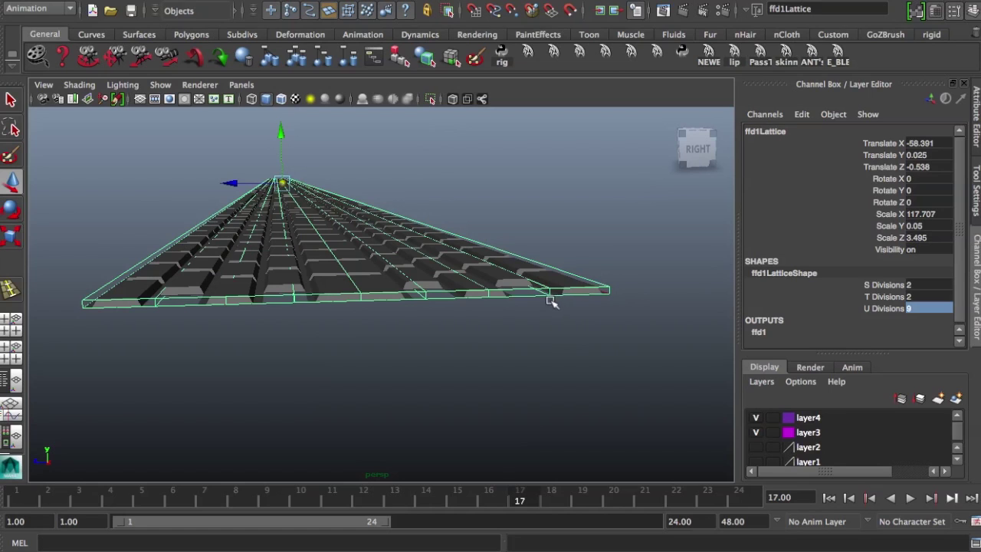
pyautogui.click(918, 315)
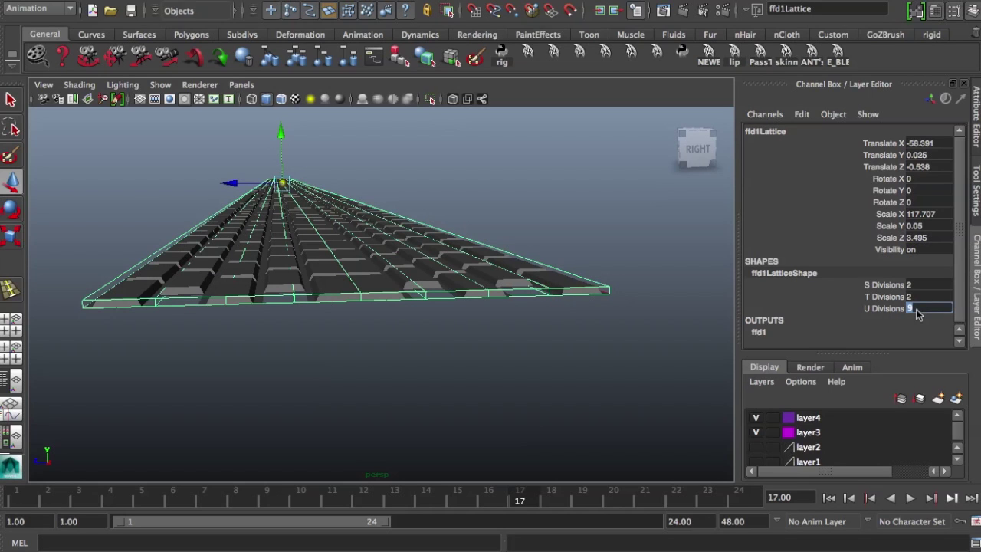
pyautogui.write('8')
pyautogui.press('Return')
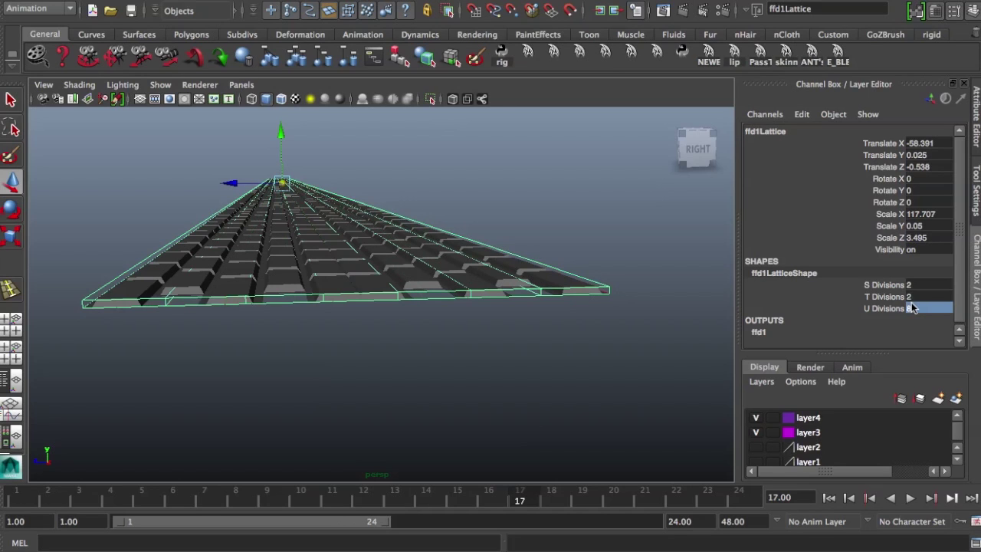
pyautogui.click(912, 312)
pyautogui.press('Return')
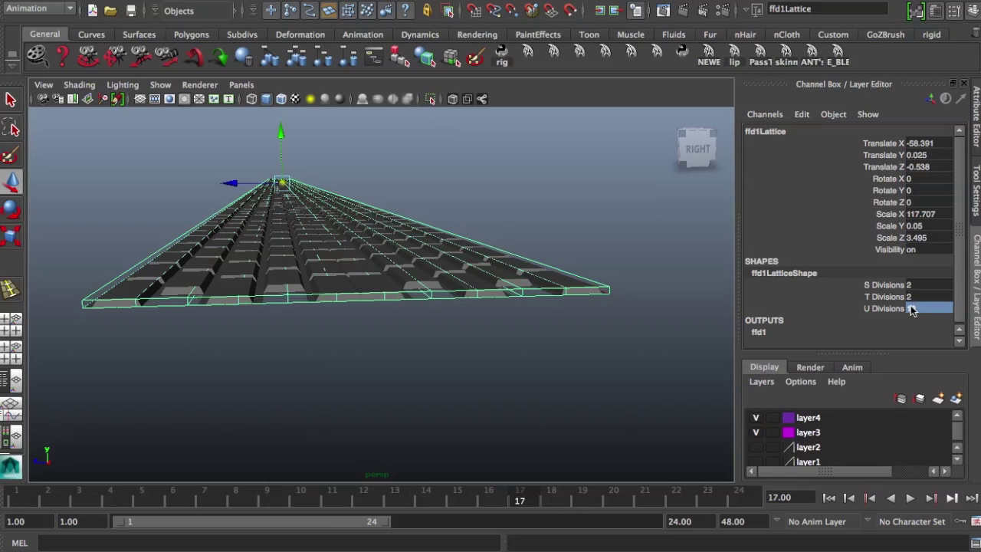
pyautogui.keyDown('alt'); pyautogui.moveTo(383, 323); pyautogui.dragTo(381, 321); pyautogui.keyUp('alt')
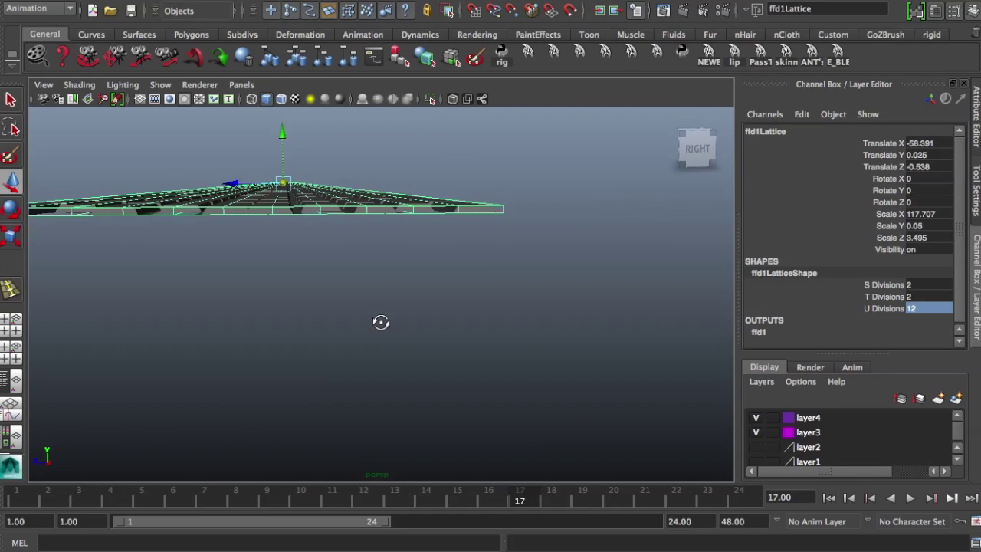
# Step: Set the lattice's U divisions to 10 and deselect the lattice
pyautogui.click(923, 306)
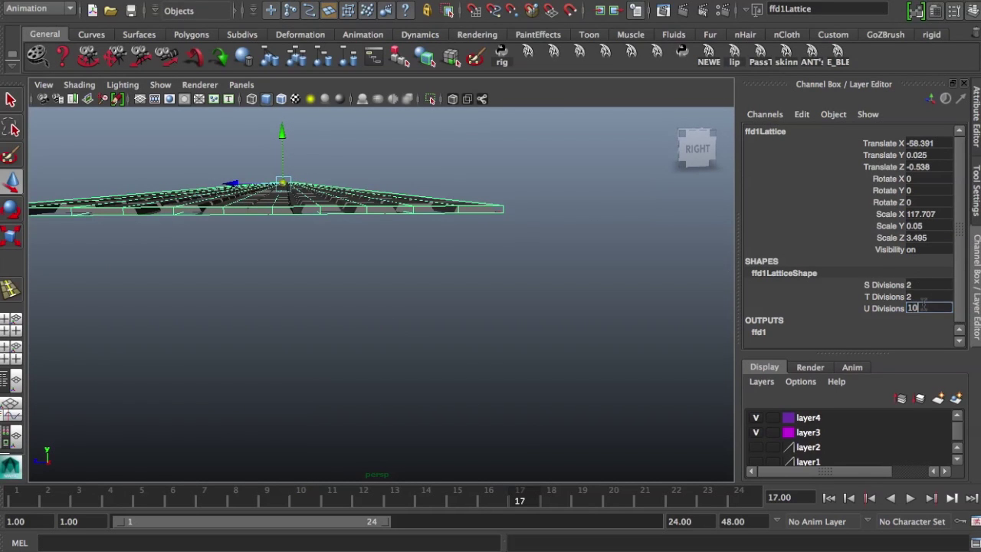
pyautogui.press('Return')
pyautogui.click(334, 296)
# Step: Switch to the multi-view layout, change the front view to the side orthographic view and frame the strip's end in it
pyautogui.press('space')
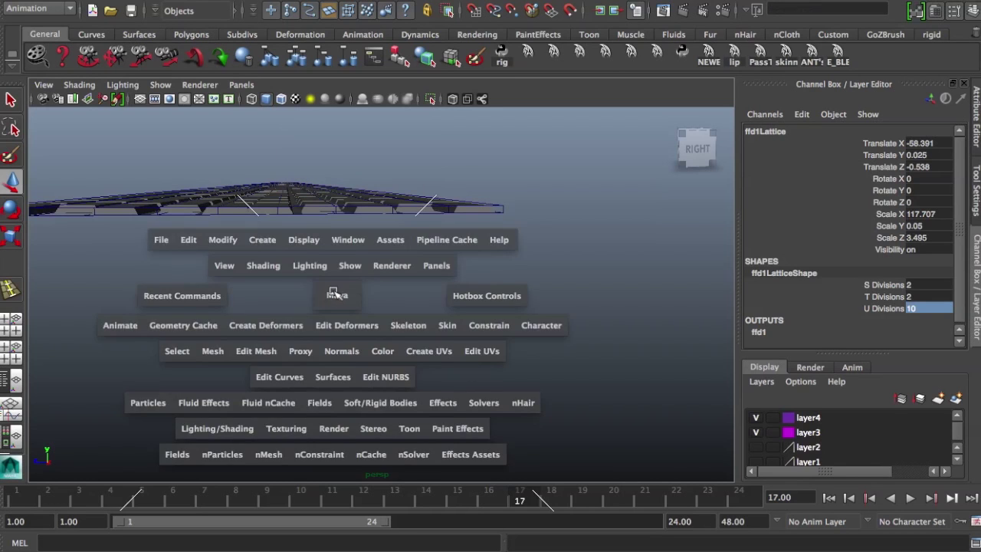
pyautogui.press('space')
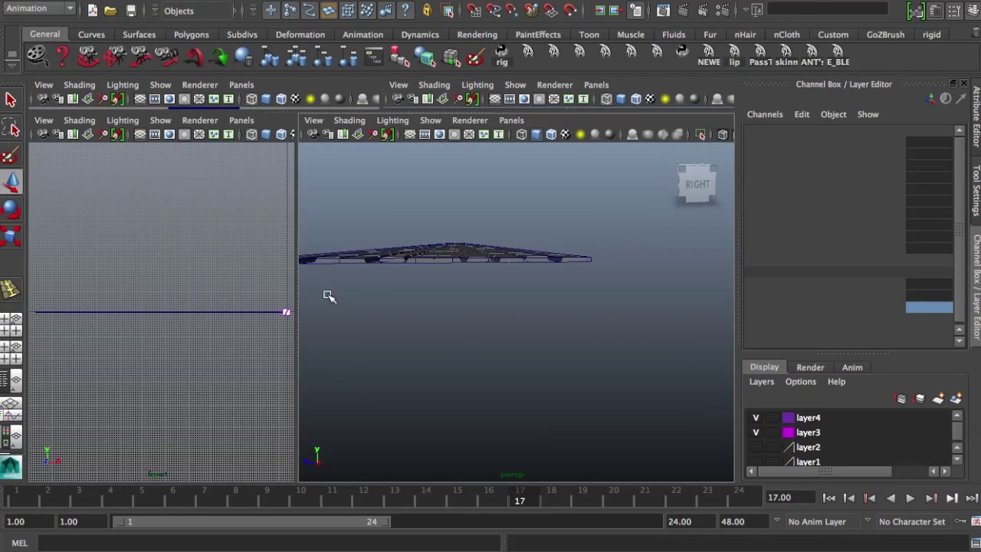
pyautogui.click(240, 123)
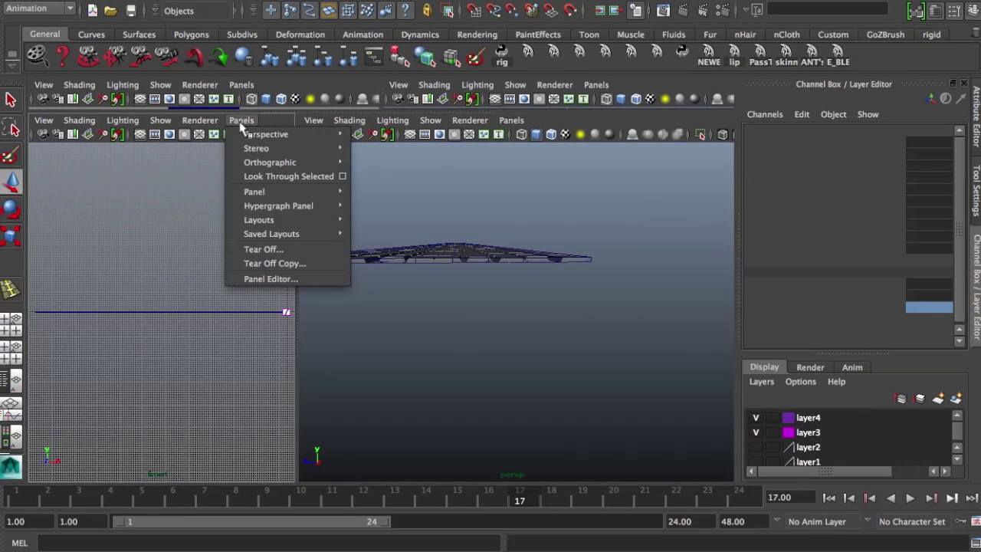
pyautogui.moveTo(249, 135)
pyautogui.moveTo(338, 162)
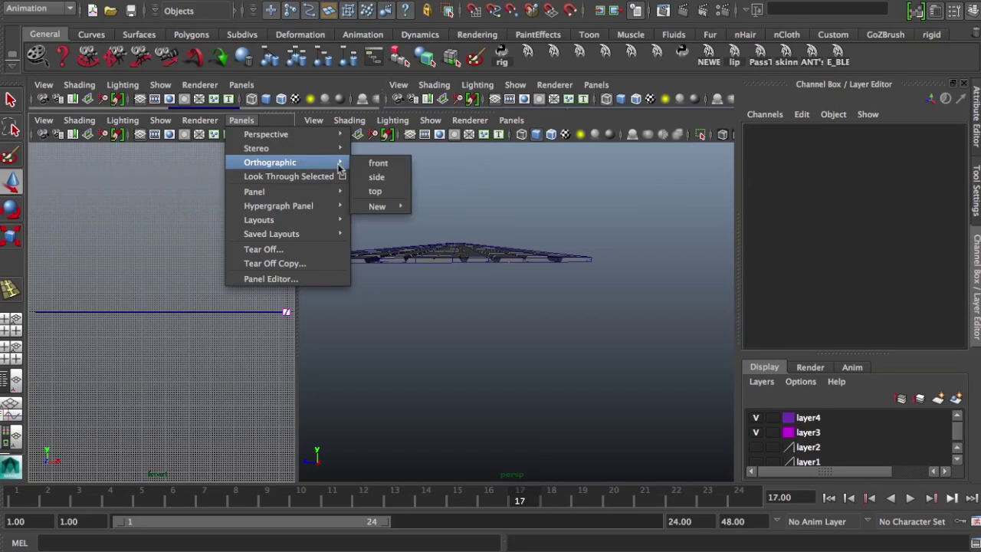
pyautogui.click(376, 163)
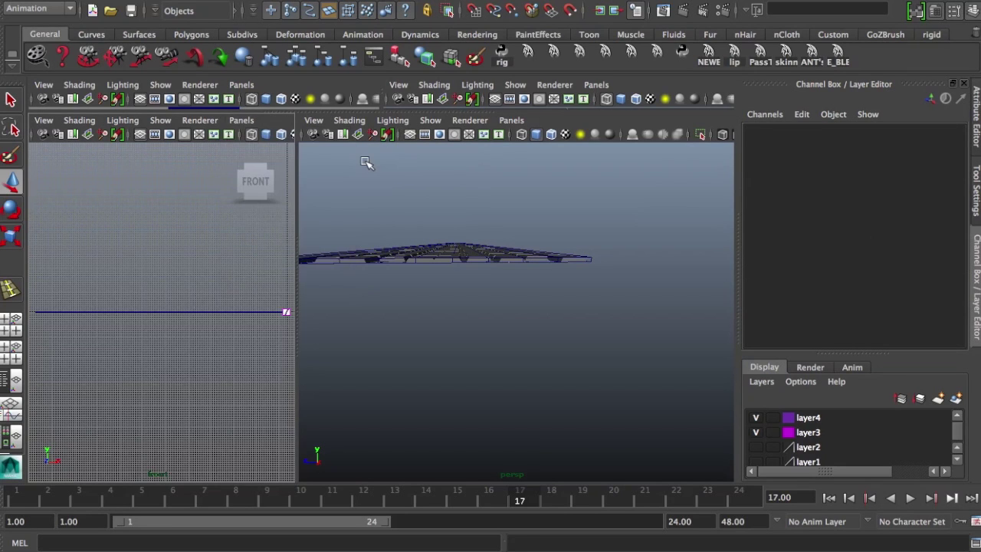
pyautogui.click(242, 121)
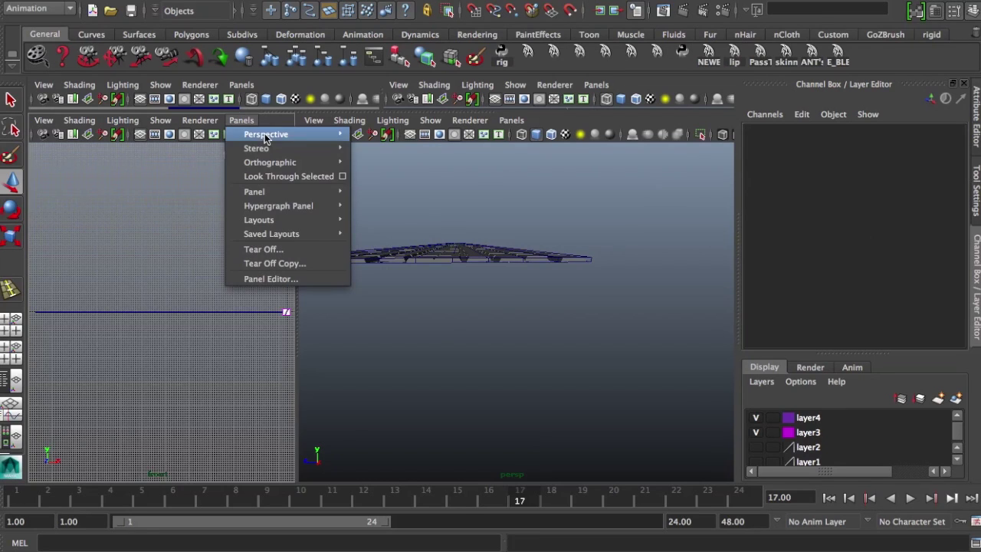
pyautogui.moveTo(337, 162)
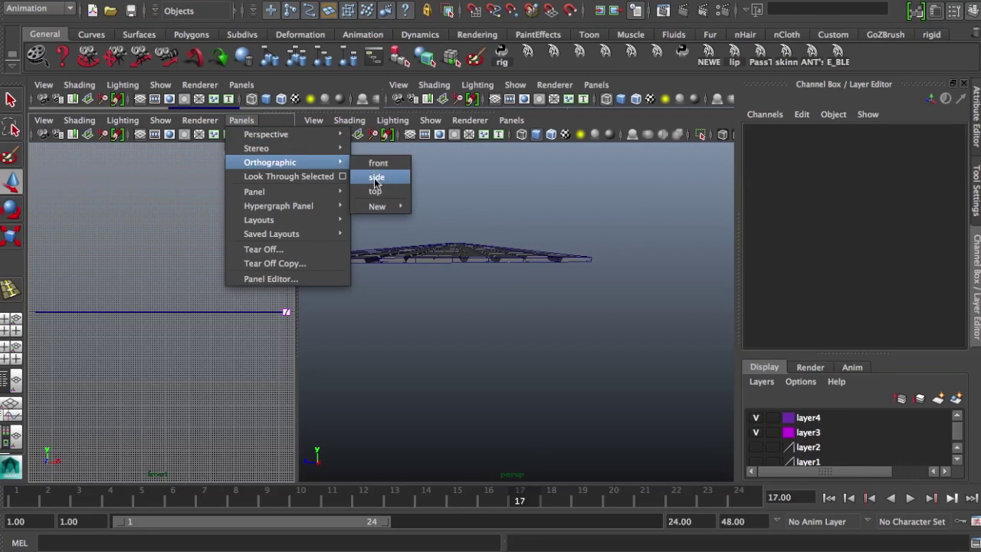
pyautogui.click(376, 178)
pyautogui.scroll(8, 265, 332)
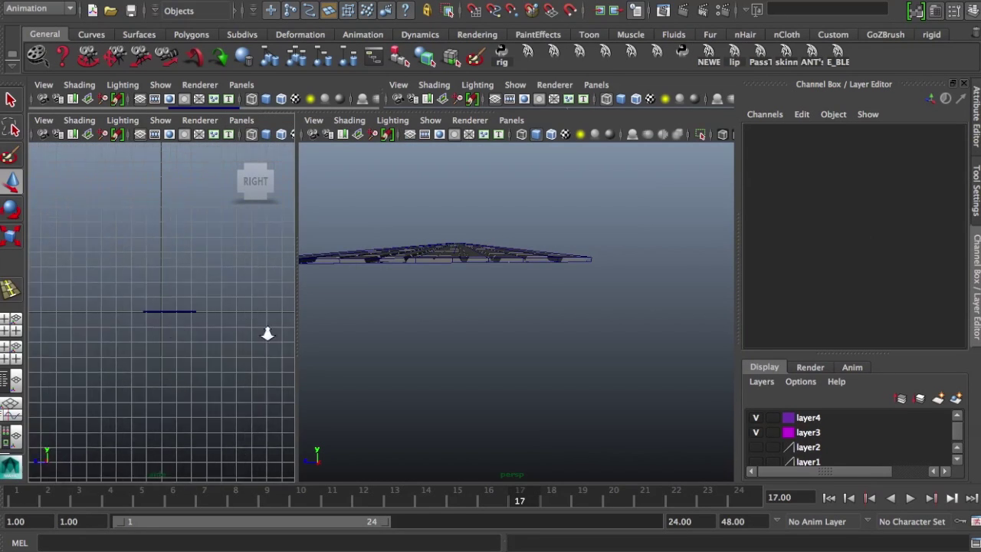
pyautogui.keyDown('alt'); pyautogui.moveTo(202, 350); pyautogui.dragTo(160, 388, button='middle'); pyautogui.keyUp('alt')
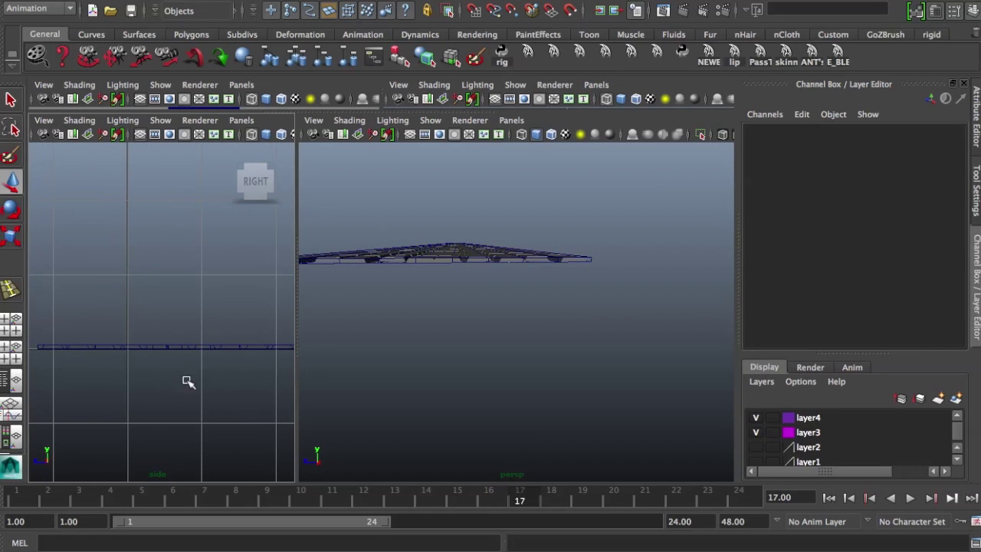
# Step: Try a new orthographic Back view in place of the perspective view
pyautogui.click(511, 121)
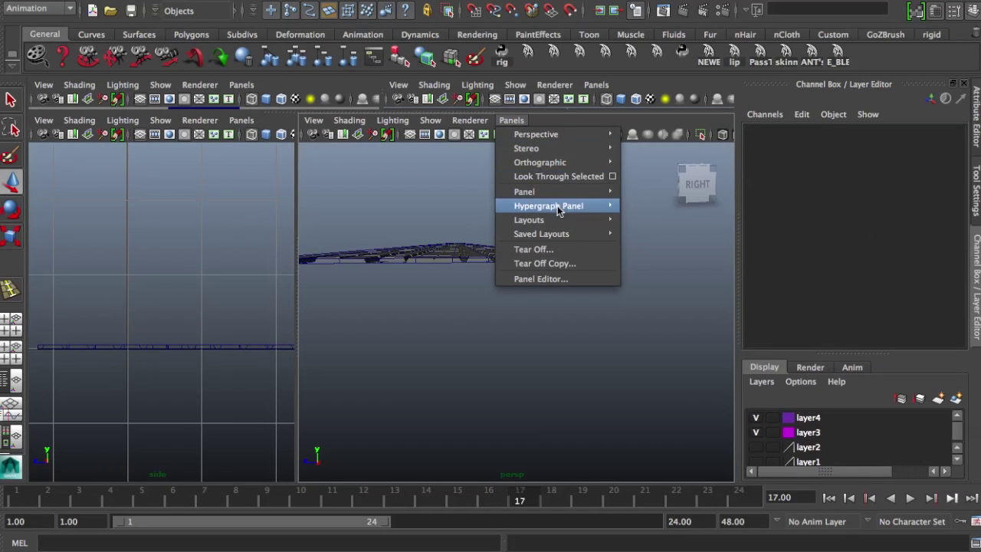
pyautogui.moveTo(559, 162)
pyautogui.moveTo(651, 208)
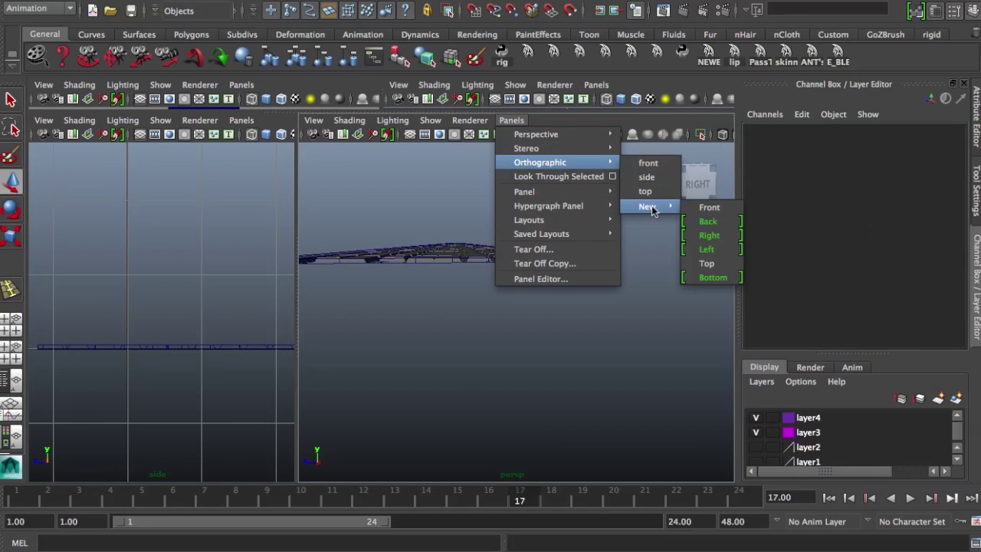
pyautogui.click(705, 222)
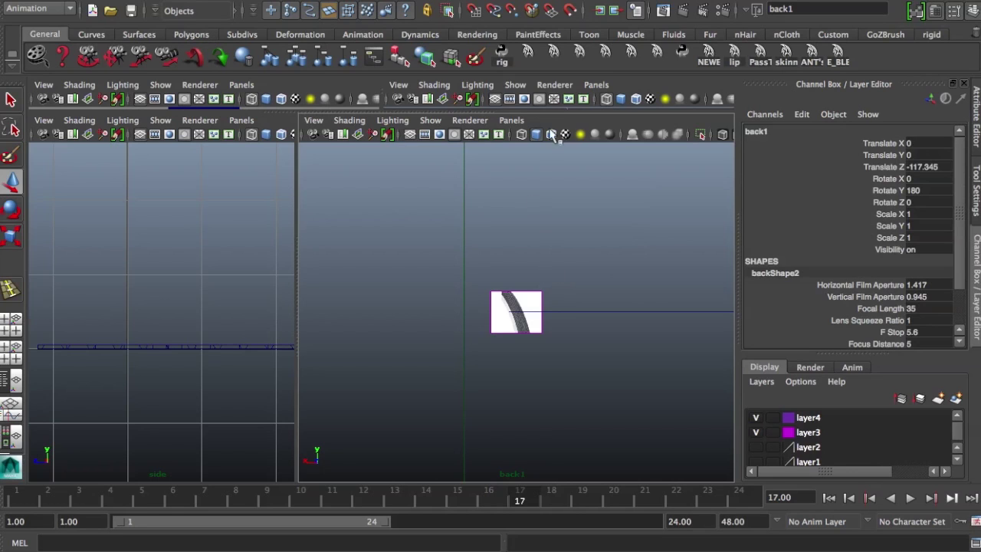
# Step: Create a new orthographic Right view in the large viewport beside the side view
pyautogui.click(518, 122)
pyautogui.moveTo(552, 163)
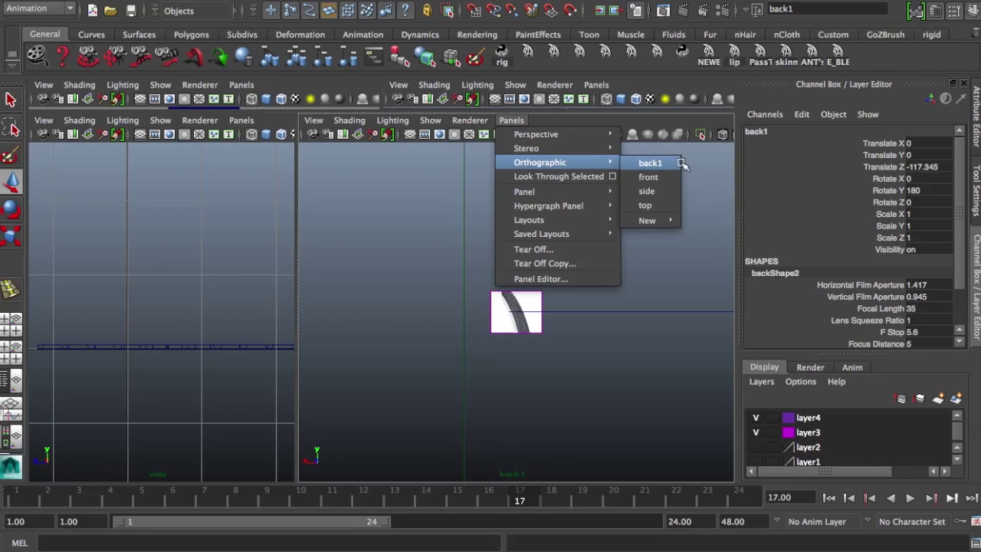
pyautogui.moveTo(667, 221)
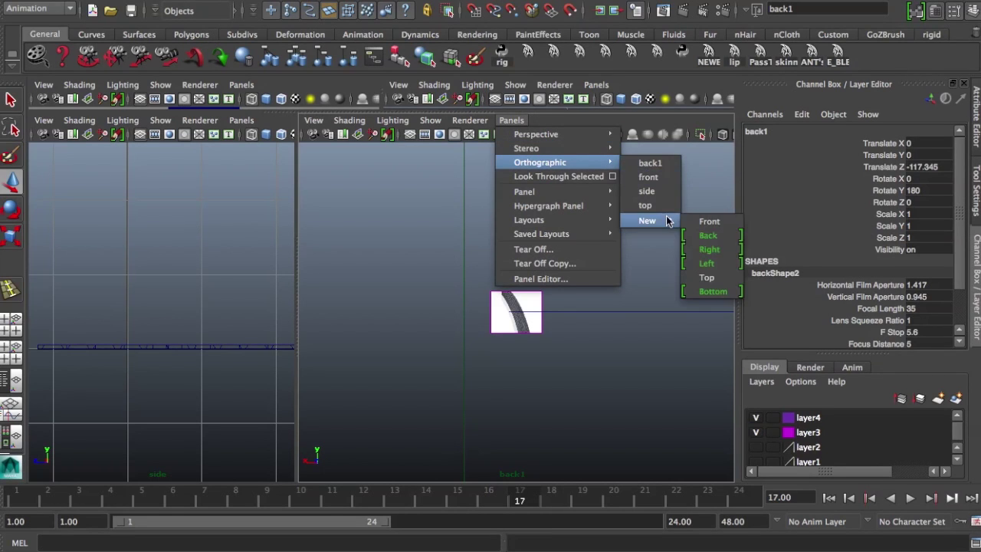
pyautogui.click(703, 249)
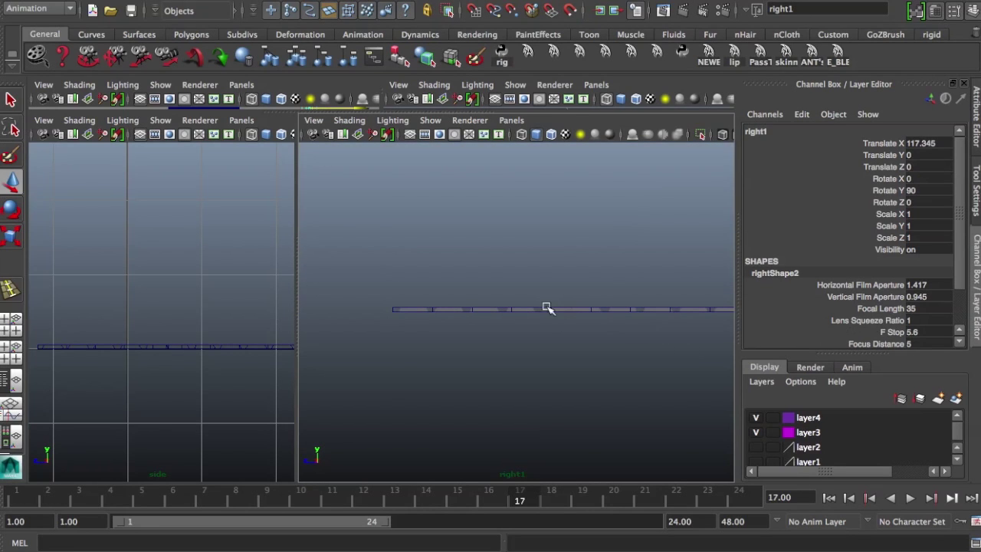
# Step: Select a face of the strip and show the side view with Wireframe on Shaded
pyautogui.moveTo(528, 310); pyautogui.dragTo(528, 293, button='right')
pyautogui.click(524, 309)
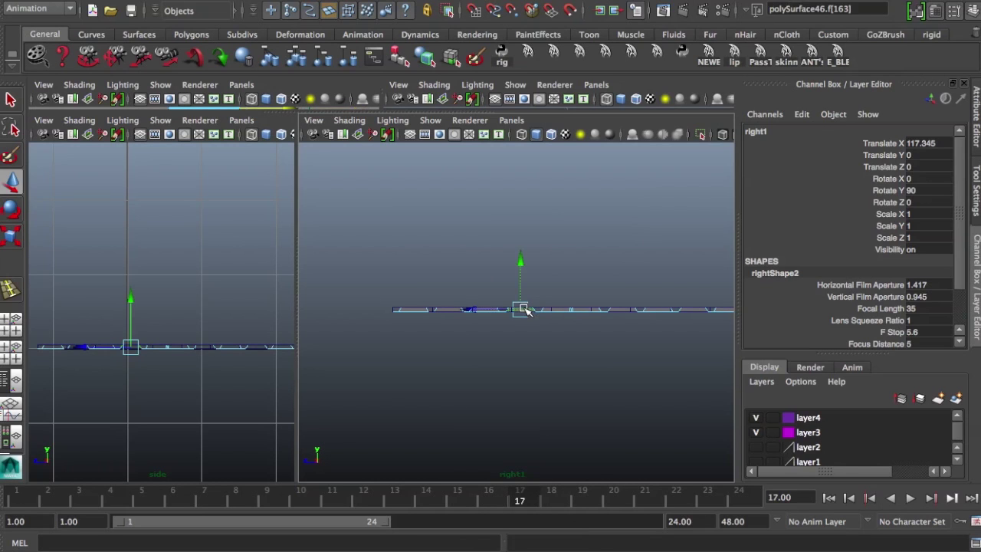
pyautogui.keyDown('alt'); pyautogui.moveTo(175, 322); pyautogui.dragTo(297, 321, button='right'); pyautogui.keyUp('alt')
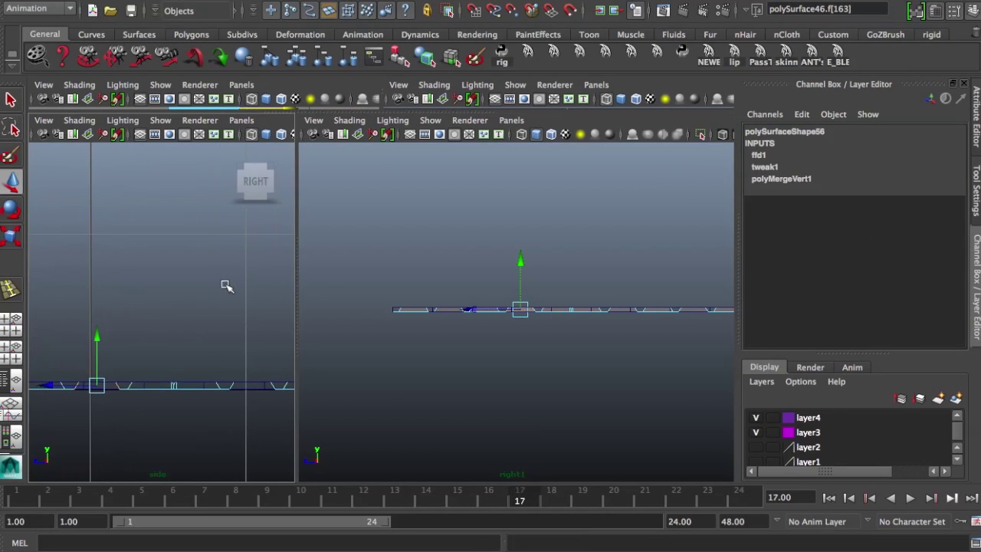
pyautogui.click(71, 123)
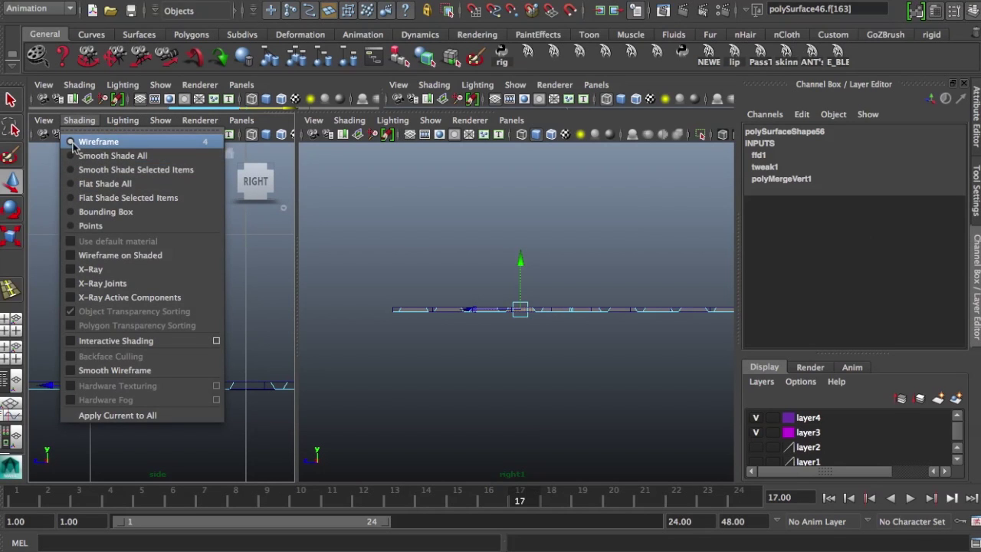
pyautogui.click(82, 256)
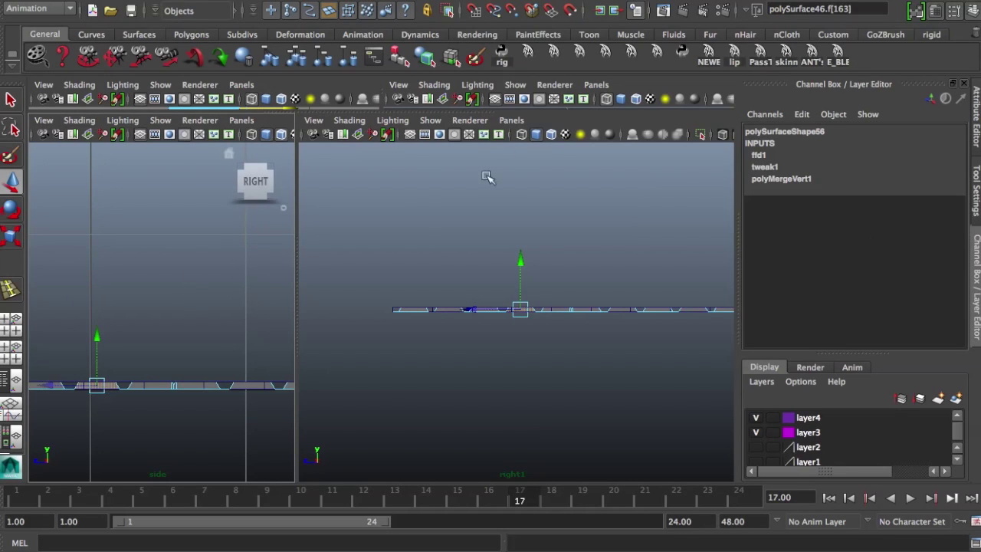
# Step: Try a new orthographic Front view in place of the right view and look along the strip in it
pyautogui.click(511, 121)
pyautogui.moveTo(535, 162)
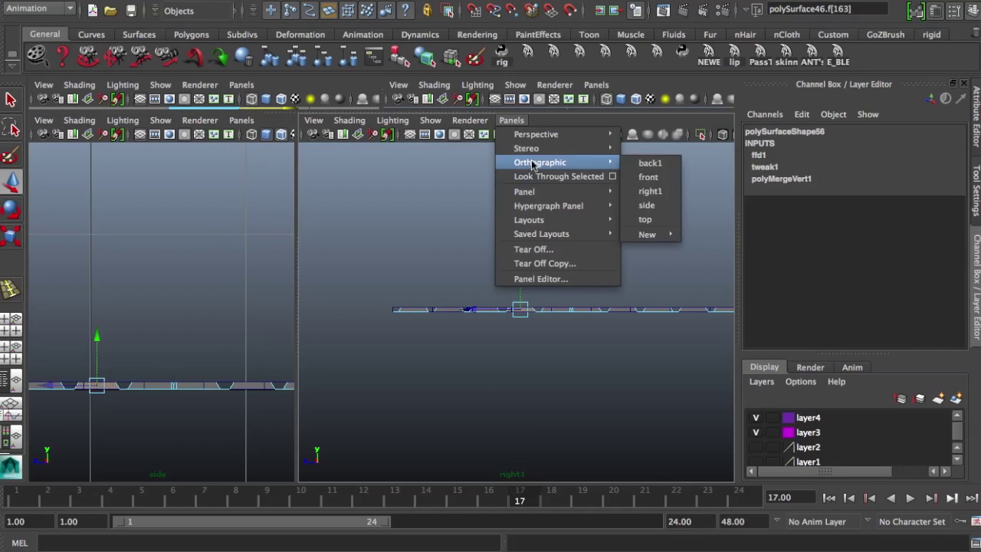
pyautogui.moveTo(675, 236)
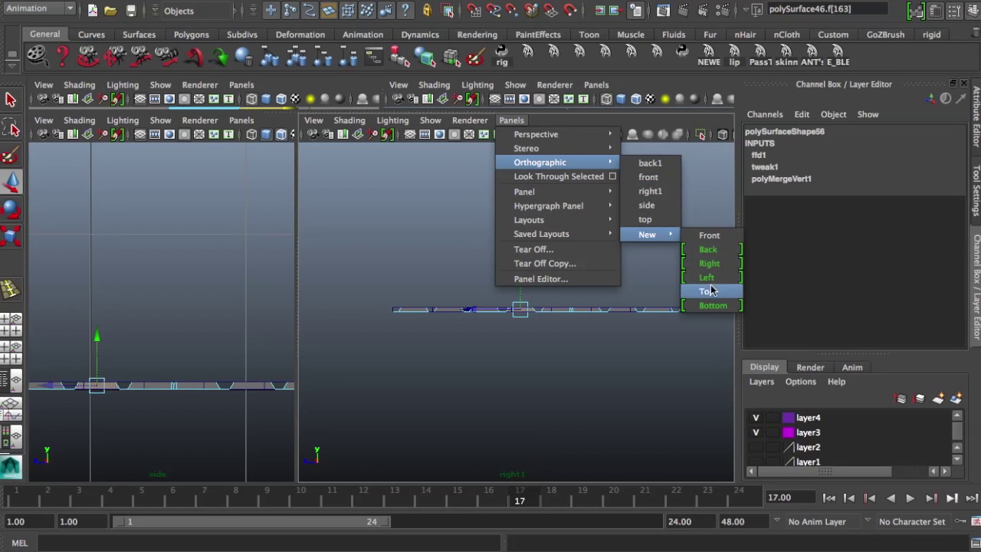
pyautogui.click(708, 236)
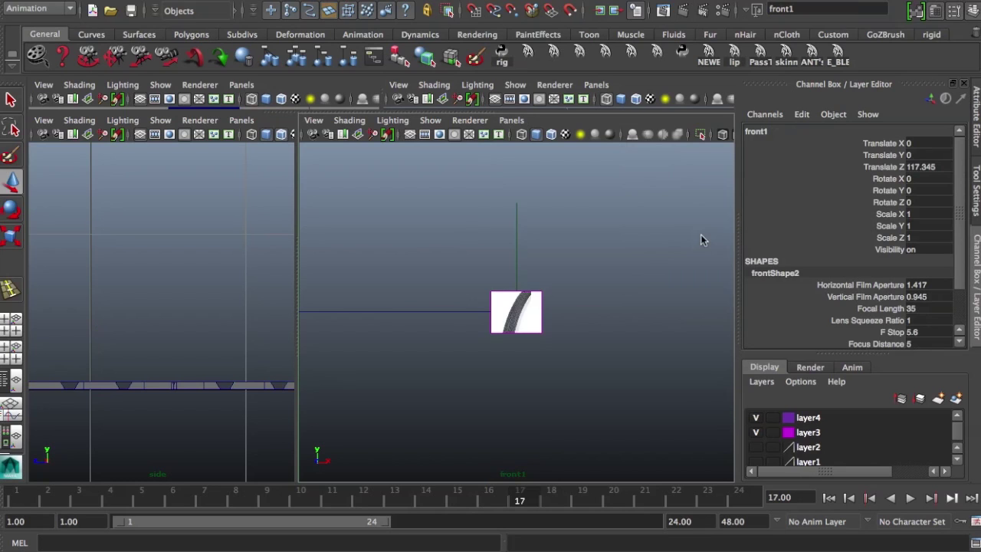
pyautogui.keyDown('alt'); pyautogui.moveTo(466, 289); pyautogui.dragTo(733, 285, button='right'); pyautogui.keyUp('alt')
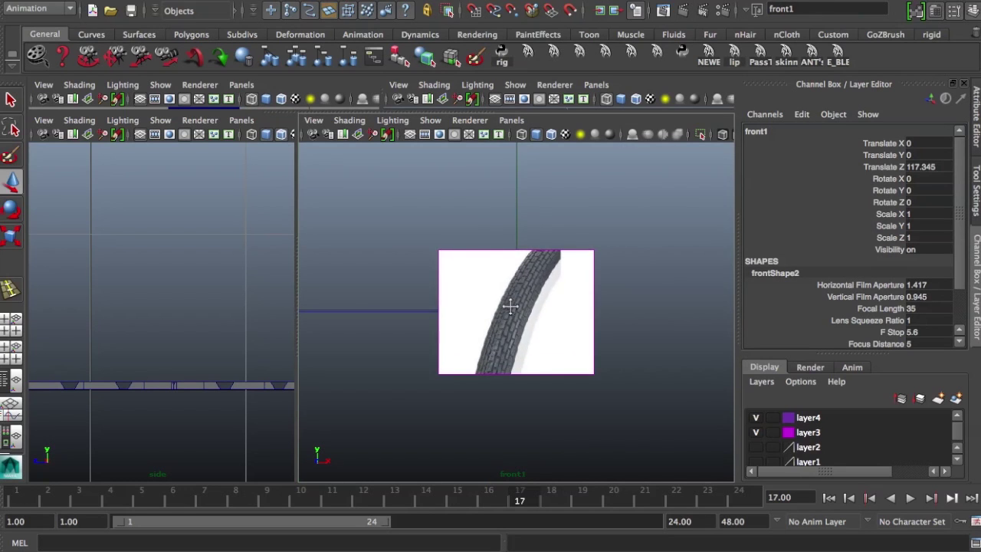
pyautogui.keyDown('alt'); pyautogui.moveTo(510, 306); pyautogui.dragTo(652, 296, button='middle'); pyautogui.keyUp('alt')
pyautogui.keyDown('alt'); pyautogui.moveTo(383, 291); pyautogui.dragTo(689, 291, button='middle'); pyautogui.keyUp('alt')
pyautogui.keyDown('alt'); pyautogui.moveTo(450, 297); pyautogui.dragTo(663, 299, button='middle'); pyautogui.keyUp('alt')
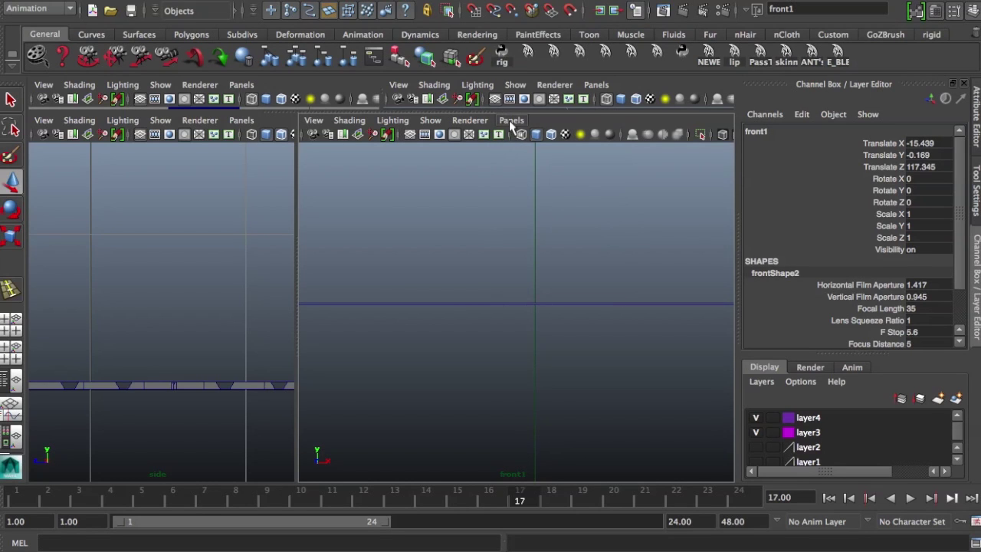
# Step: Return the large viewport to the right1 orthographic view and centre the end of the strip in it
pyautogui.click(512, 121)
pyautogui.moveTo(542, 162)
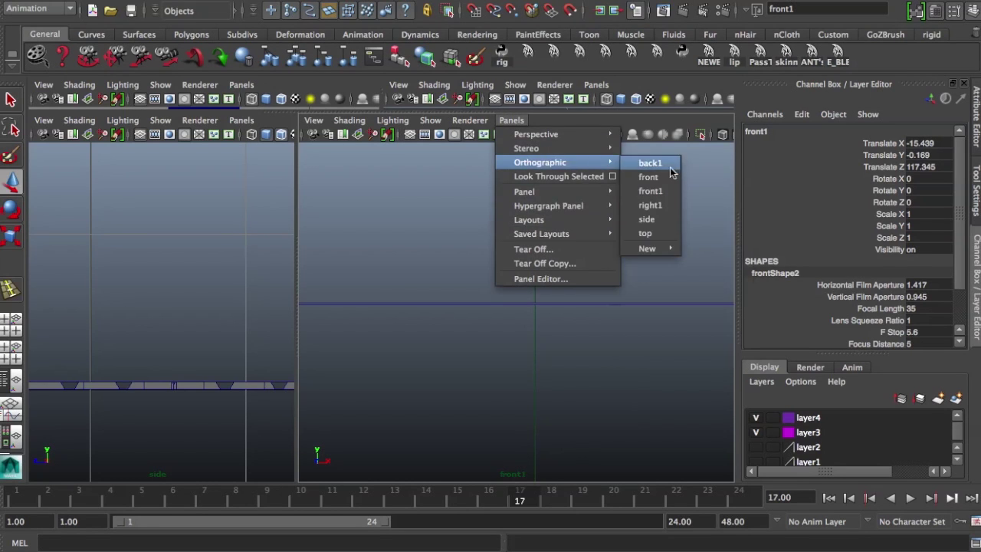
pyautogui.click(658, 206)
pyautogui.keyDown('alt'); pyautogui.moveTo(574, 253); pyautogui.dragTo(501, 294, button='middle'); pyautogui.keyUp('alt')
# Step: Clear the strip's face and vertex selections and switch to editing the lattice points
pyautogui.moveTo(469, 353); pyautogui.dragTo(469, 298, button='right')
pyautogui.click(468, 353)
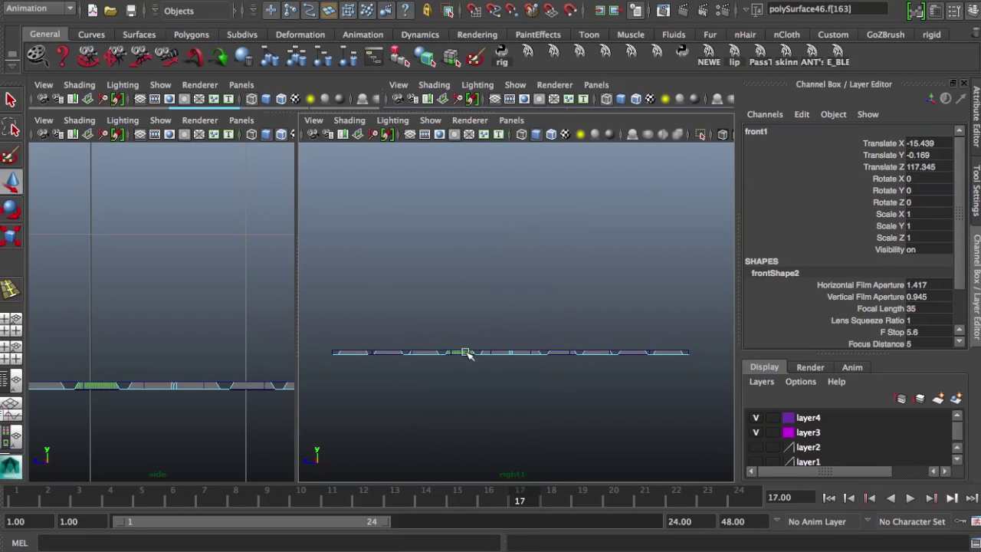
pyautogui.click(462, 383)
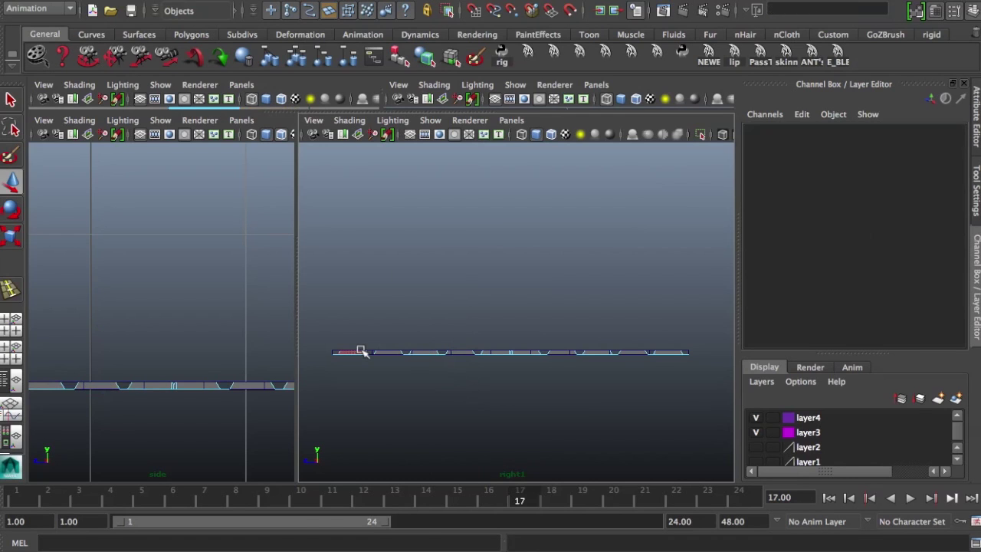
pyautogui.moveTo(361, 351); pyautogui.dragTo(296, 259, button='right')
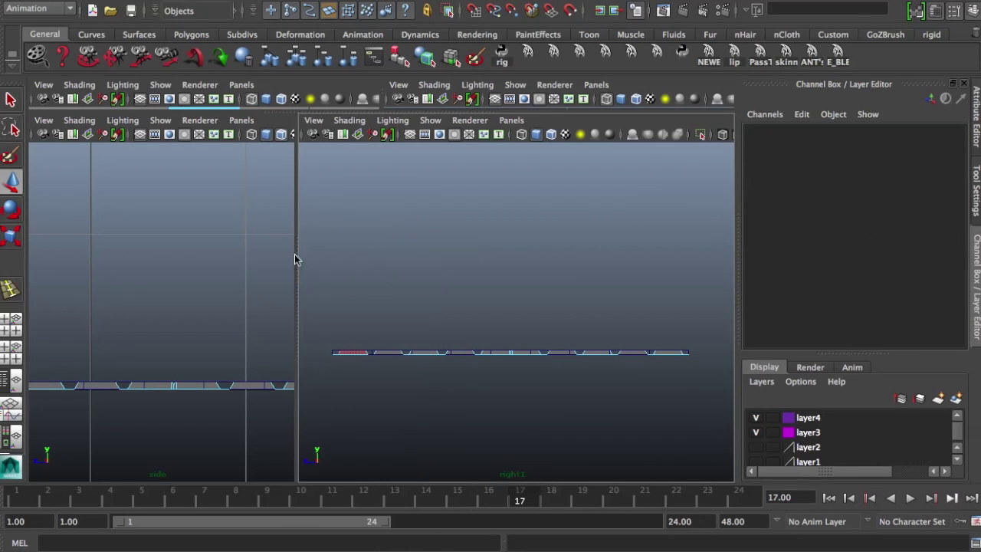
pyautogui.doubleClick(433, 353)
pyautogui.click(434, 375)
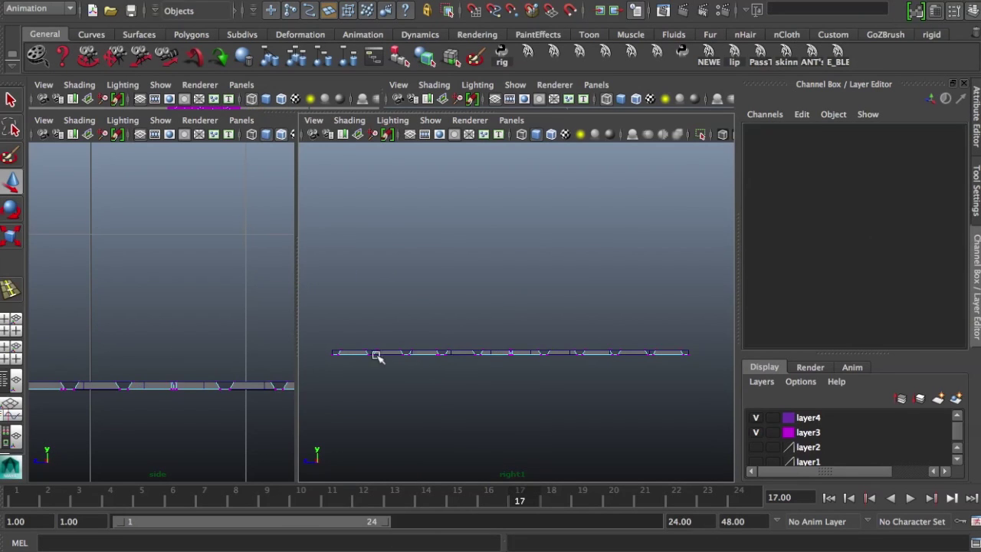
pyautogui.moveTo(331, 299); pyautogui.dragTo(391, 278, button='right')
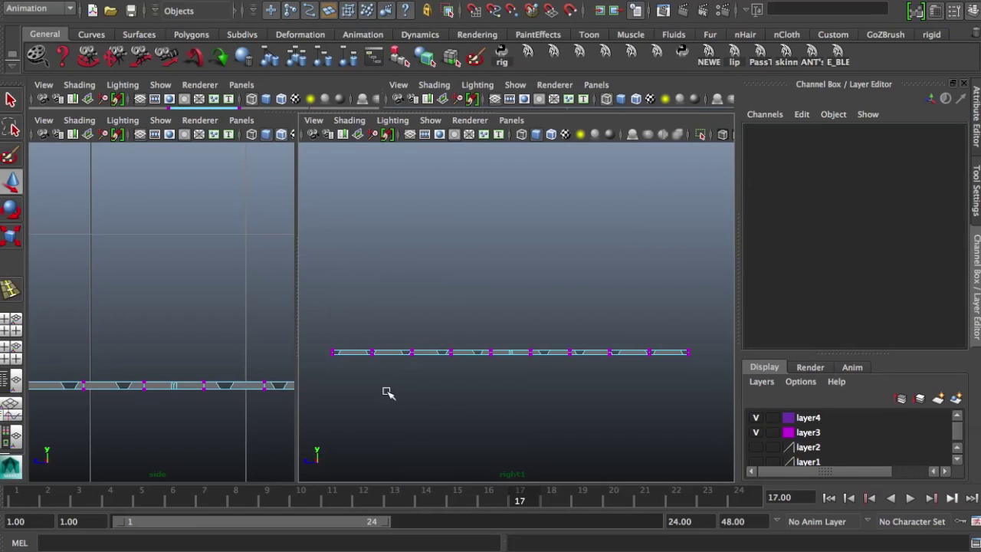
pyautogui.moveTo(387, 361); pyautogui.dragTo(359, 337, button='right')
# Step: Try raising the second row of lattice points from one end of the strip's profile, and undo the move
pyautogui.moveTo(358, 337); pyautogui.dragTo(403, 368)
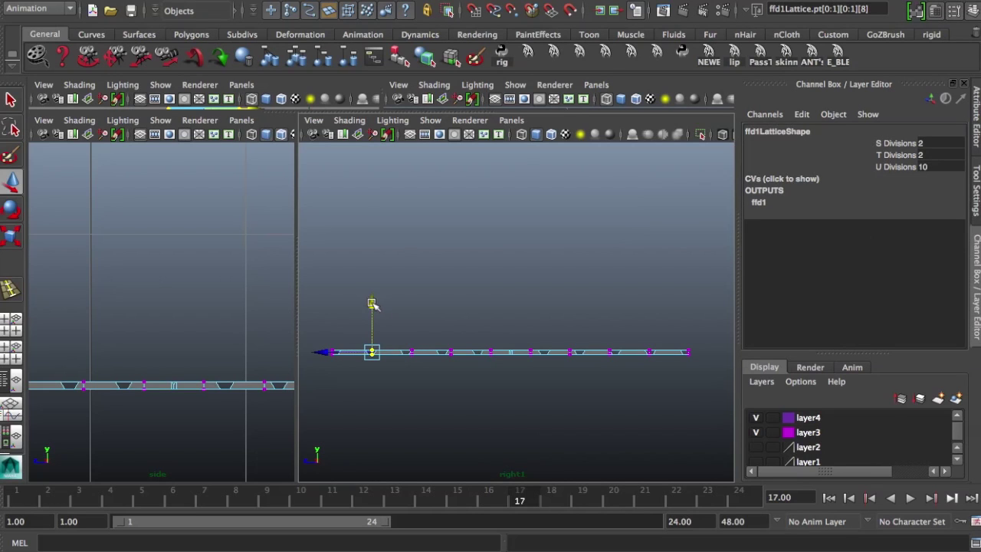
pyautogui.moveTo(373, 305)
pyautogui.mouseDown()
pyautogui.moveTo(378, 259)
pyautogui.moveTo(376, 328)
pyautogui.moveTo(378, 292)
pyautogui.mouseUp()
pyautogui.hotkey('ctrl', 'z')
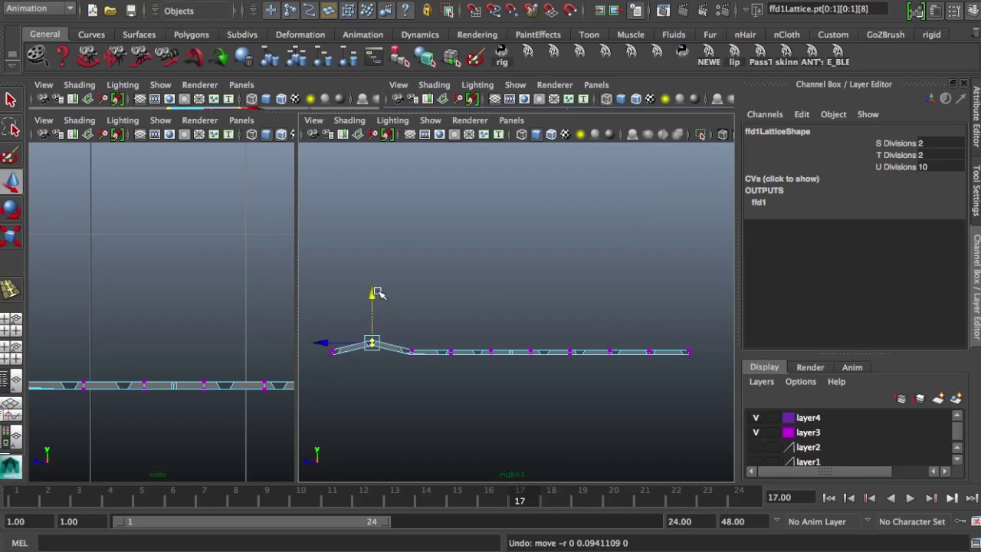
pyautogui.click(361, 375)
# Step: Raise all lattice point rows except the outermost one at each end of the strip's profile
pyautogui.moveTo(388, 353); pyautogui.dragTo(486, 243, button='right')
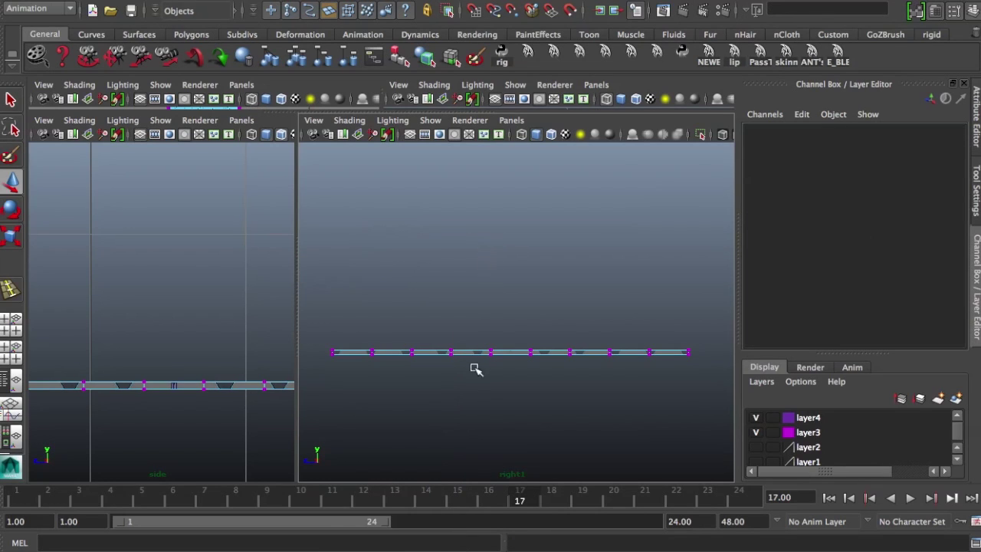
pyautogui.moveTo(474, 355); pyautogui.dragTo(555, 247, button='right')
pyautogui.moveTo(358, 335); pyautogui.dragTo(651, 380)
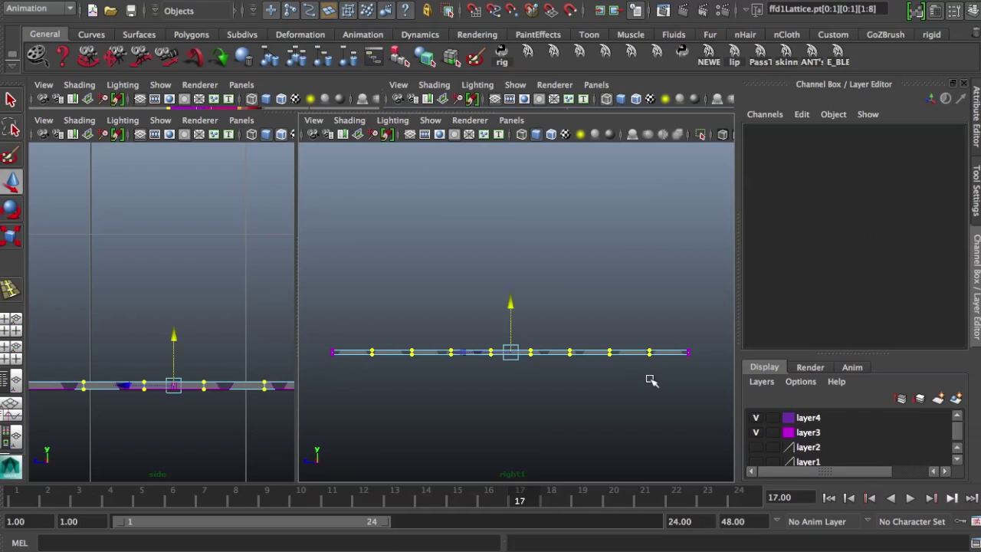
pyautogui.moveTo(512, 306); pyautogui.dragTo(509, 283)
# Step: Raise the inner six, the inner four and the middle two lattice rows in succession to form an arch
pyautogui.moveTo(395, 306); pyautogui.dragTo(617, 376)
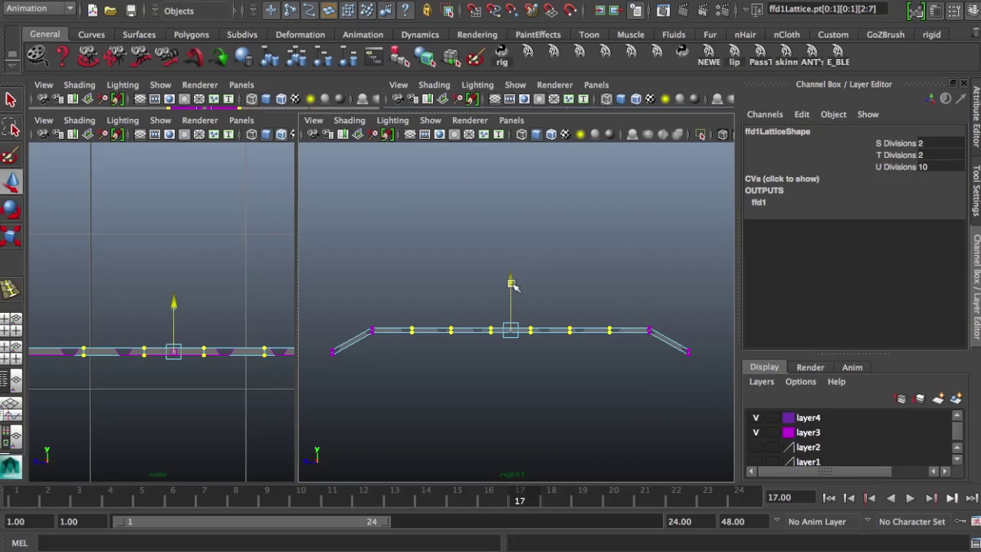
pyautogui.moveTo(510, 282); pyautogui.dragTo(512, 263)
pyautogui.moveTo(438, 280); pyautogui.dragTo(581, 364)
pyautogui.moveTo(510, 262); pyautogui.dragTo(510, 246)
pyautogui.moveTo(543, 330); pyautogui.dragTo(512, 242)
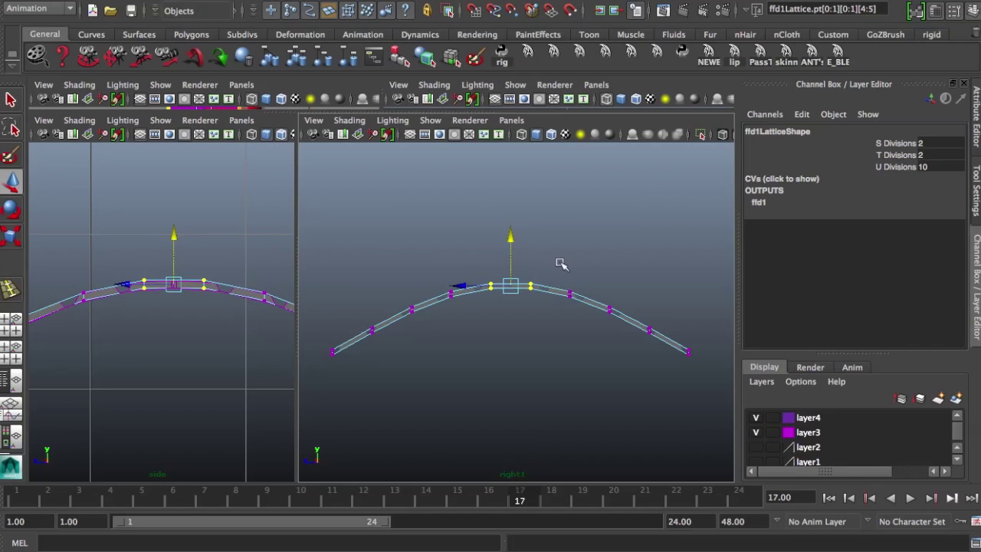
# Step: Raise the middle four lattice rows slightly and nudge the third row from each end vertically to smooth the arch
pyautogui.moveTo(547, 274); pyautogui.dragTo(578, 320)
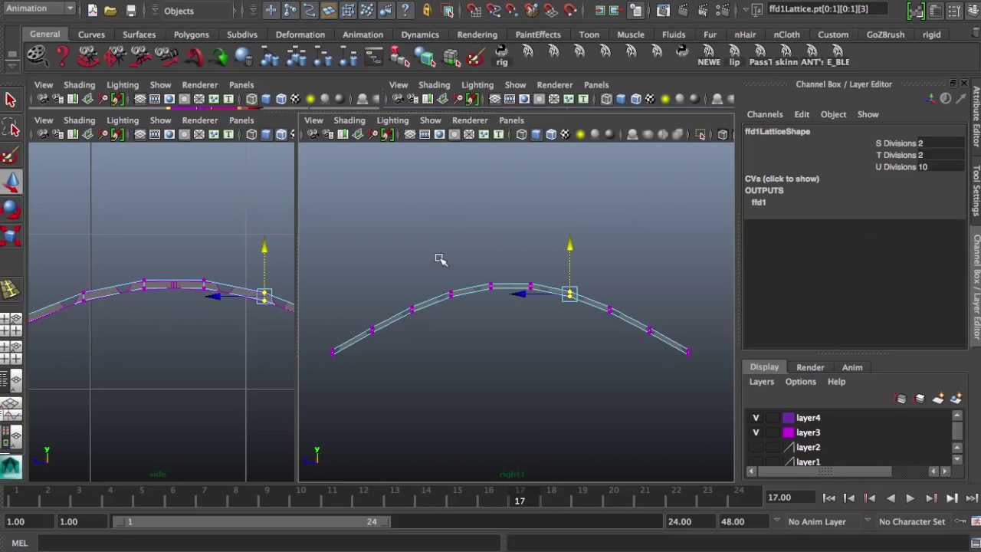
pyautogui.moveTo(440, 259); pyautogui.dragTo(579, 341)
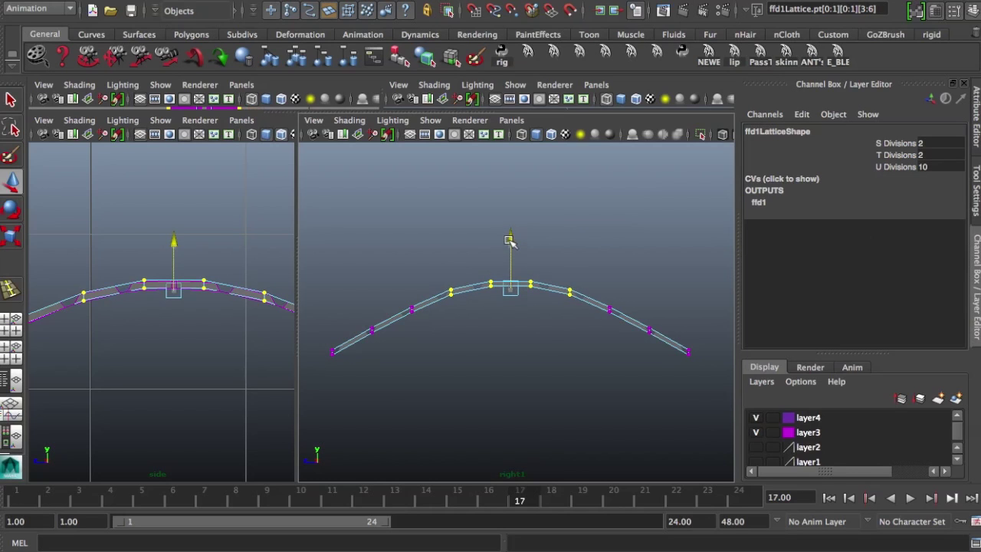
pyautogui.moveTo(511, 241); pyautogui.dragTo(510, 236)
pyautogui.moveTo(641, 356); pyautogui.dragTo(580, 273)
pyautogui.moveTo(433, 344); pyautogui.dragTo(407, 285)
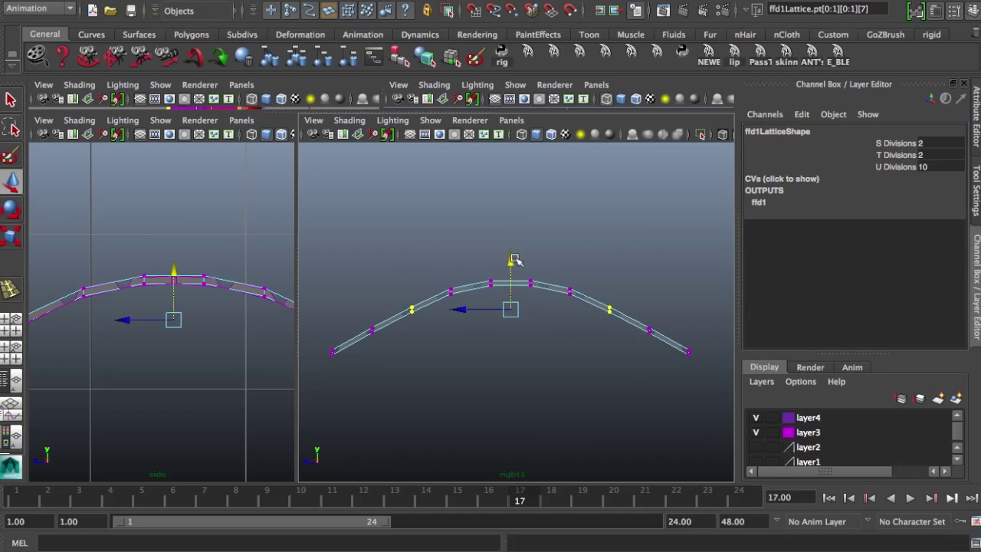
pyautogui.moveTo(510, 264); pyautogui.dragTo(510, 266)
# Step: Lower the second lattice row from each end slightly and scale the pair inward along the strip's width
pyautogui.click(649, 330)
pyautogui.keyDown('shift'); pyautogui.click(372, 329); pyautogui.keyUp('shift')
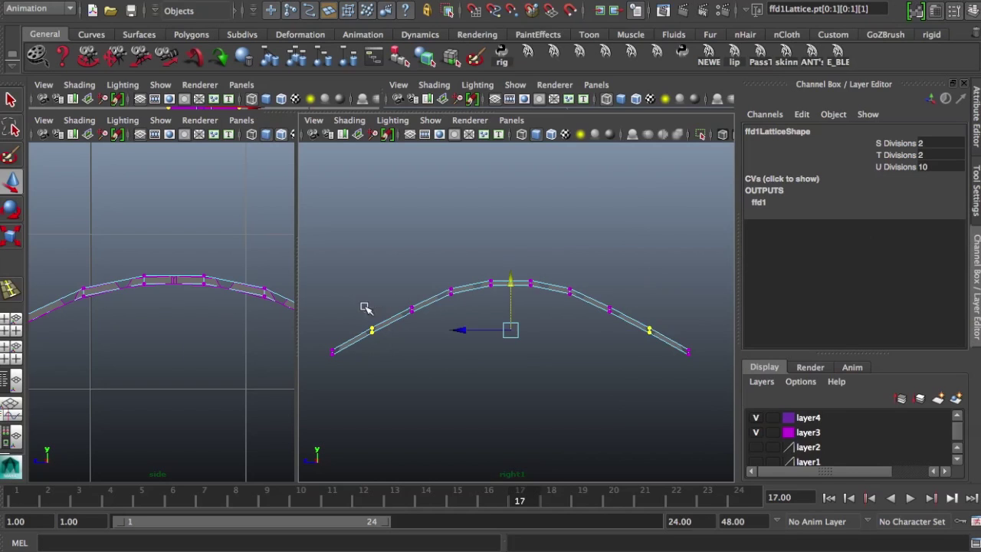
pyautogui.moveTo(513, 288); pyautogui.dragTo(513, 294)
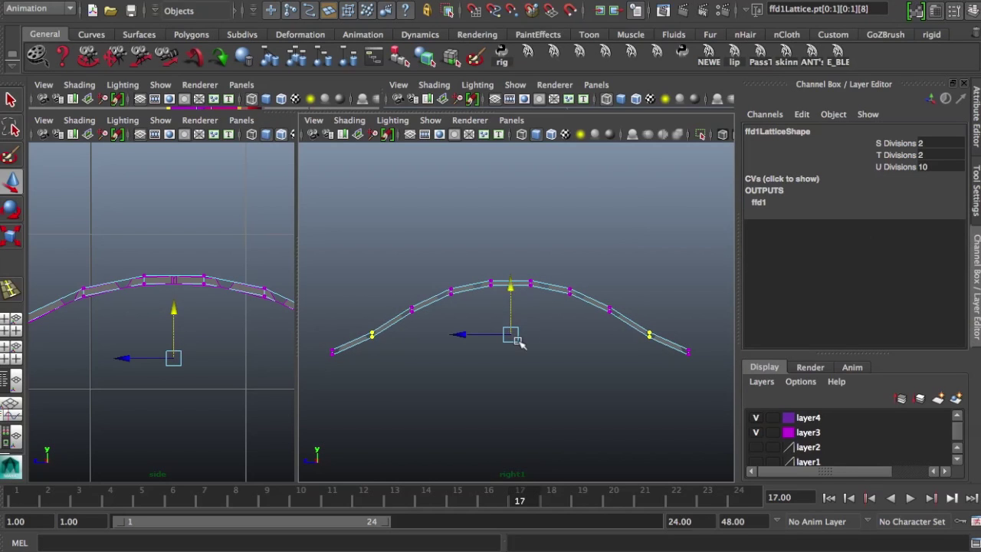
pyautogui.press('r')
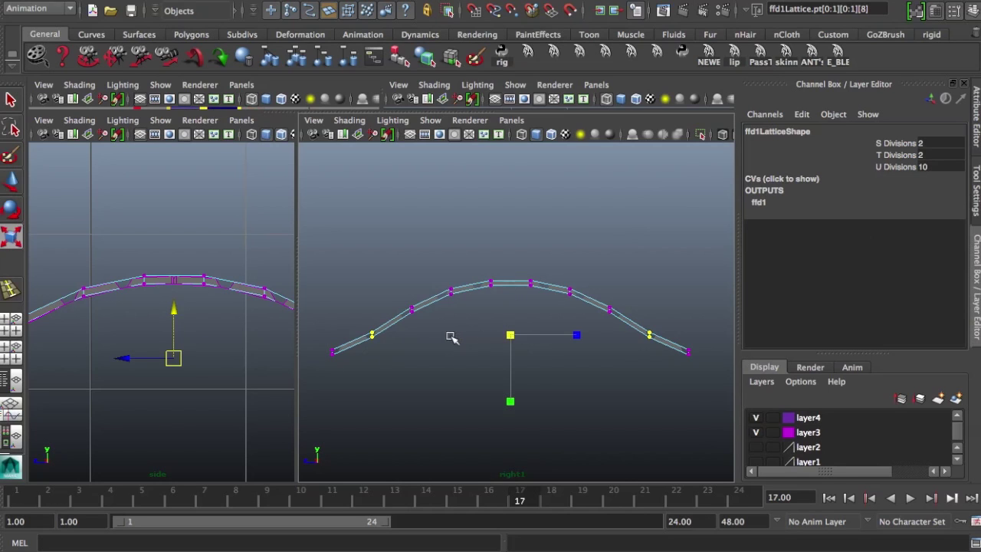
pyautogui.click(577, 336)
pyautogui.moveTo(577, 336); pyautogui.dragTo(572, 338)
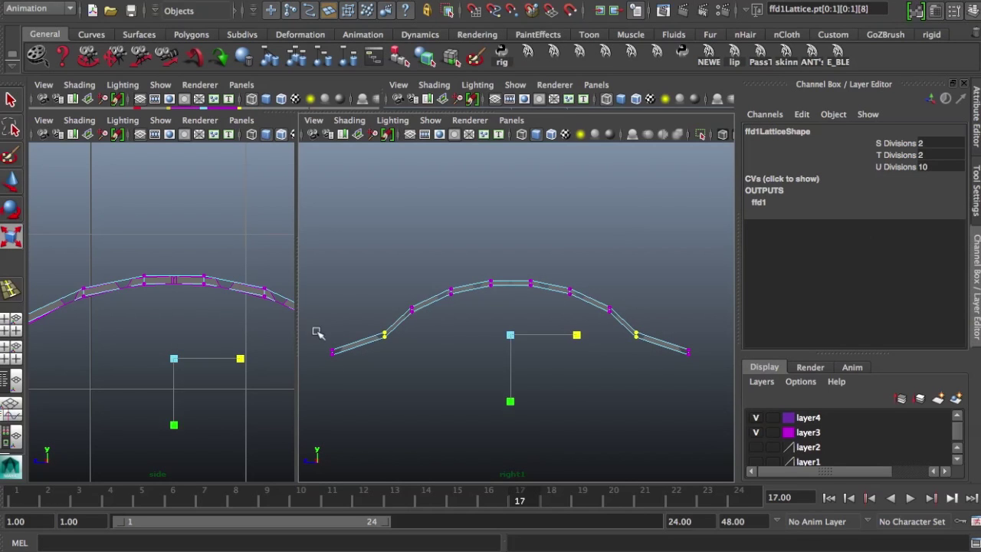
# Step: Scale the outermost lattice rows at both ends of the arch inward along the strip's width
pyautogui.moveTo(318, 332); pyautogui.dragTo(357, 372)
pyautogui.keyDown('shift'); pyautogui.moveTo(674, 328); pyautogui.dragTo(700, 371); pyautogui.keyUp('shift')
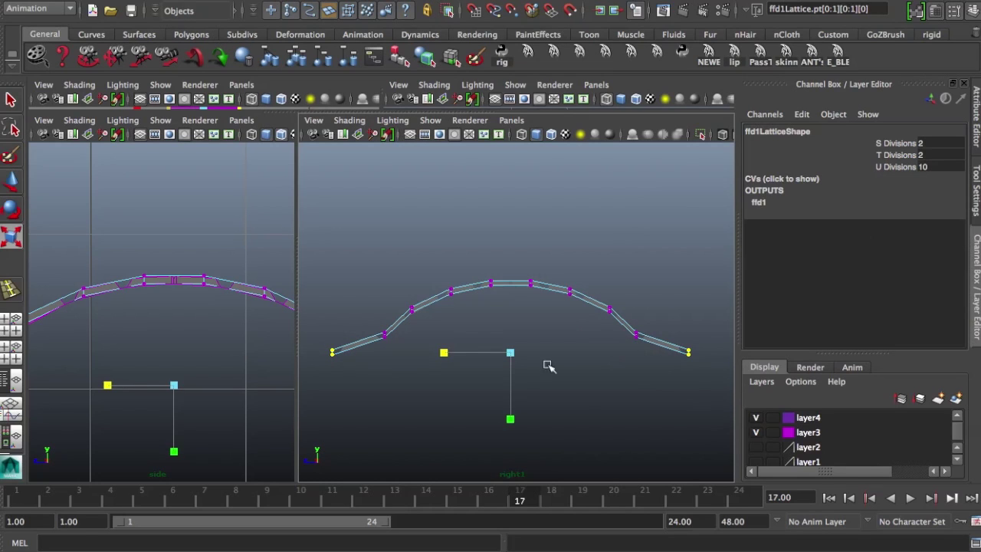
pyautogui.moveTo(445, 352); pyautogui.dragTo(453, 356)
pyautogui.hotkey('ctrl', 'z')
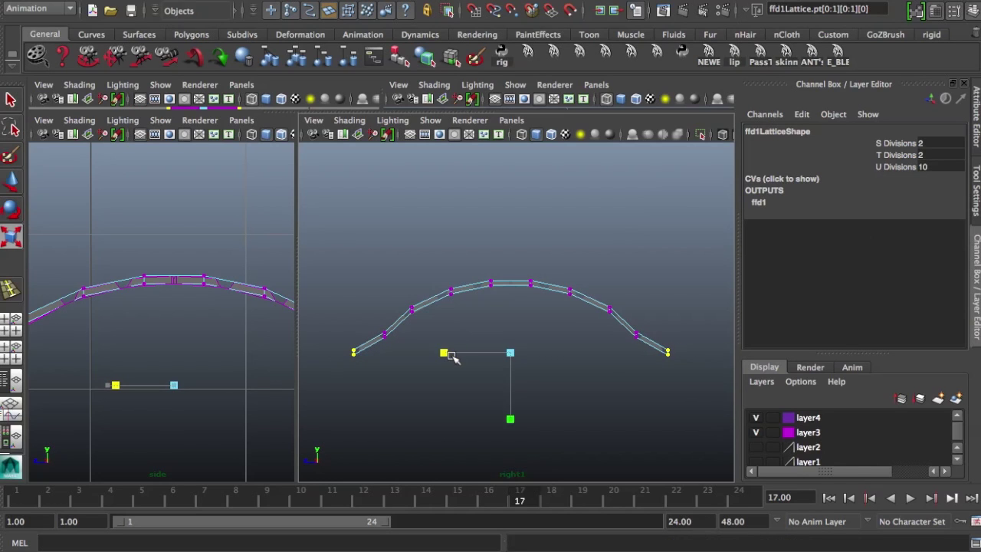
# Step: Raise the second lattice row from each end slightly, one side after the other, to smooth the arch's slopes
pyautogui.moveTo(377, 320); pyautogui.dragTo(392, 343)
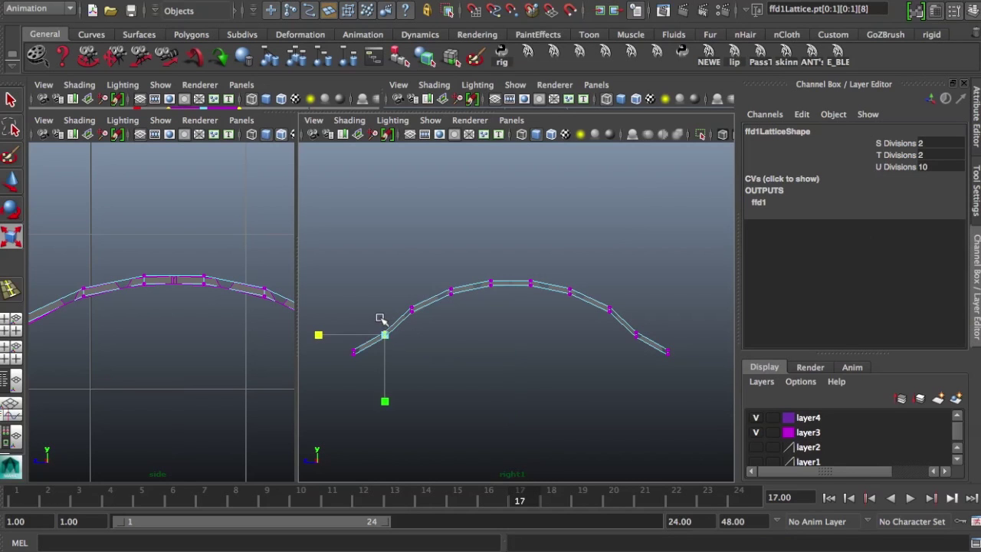
pyautogui.press('w')
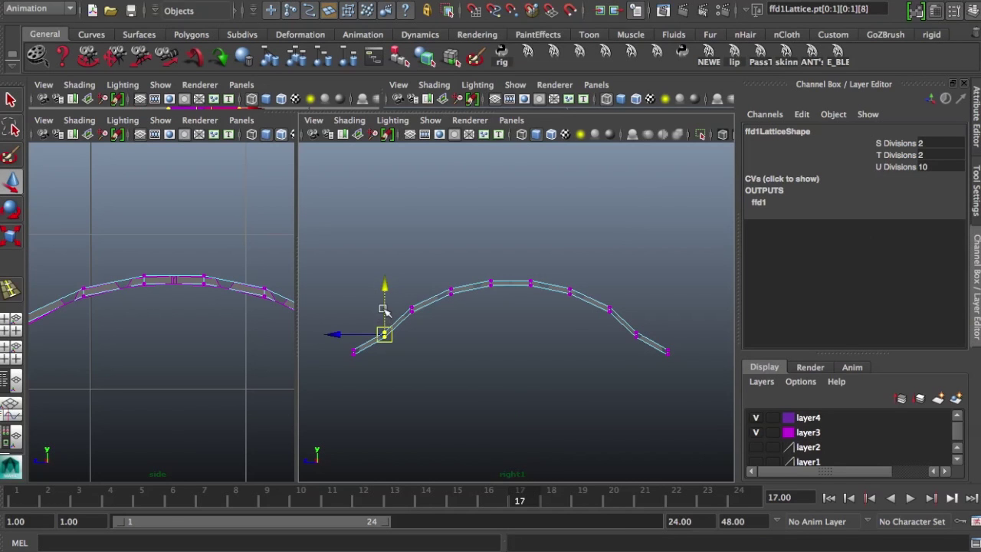
pyautogui.press('space')
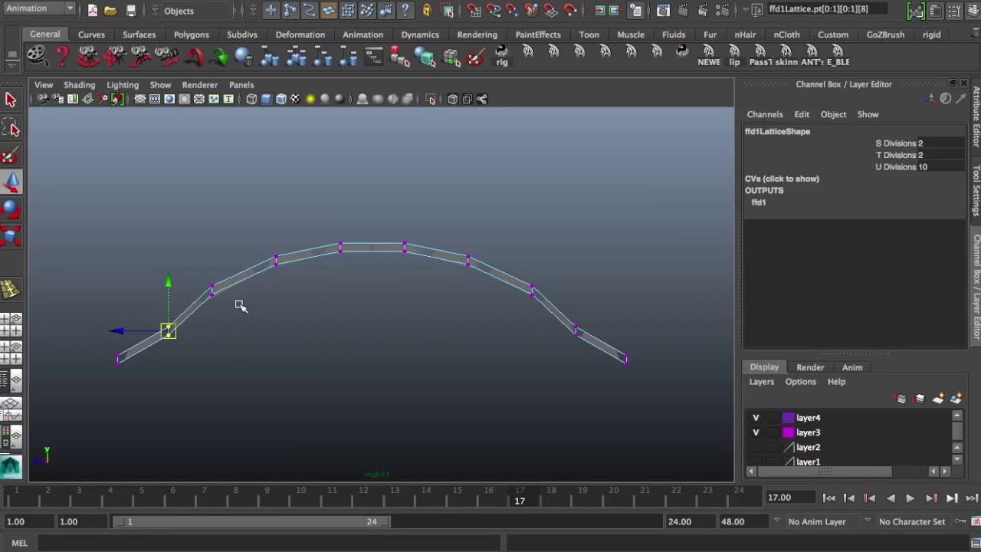
pyautogui.keyDown('alt'); pyautogui.moveTo(259, 337); pyautogui.dragTo(276, 334, button='right'); pyautogui.keyUp('alt')
pyautogui.keyDown('alt'); pyautogui.moveTo(320, 337); pyautogui.dragTo(328, 339, button='middle'); pyautogui.keyUp('alt')
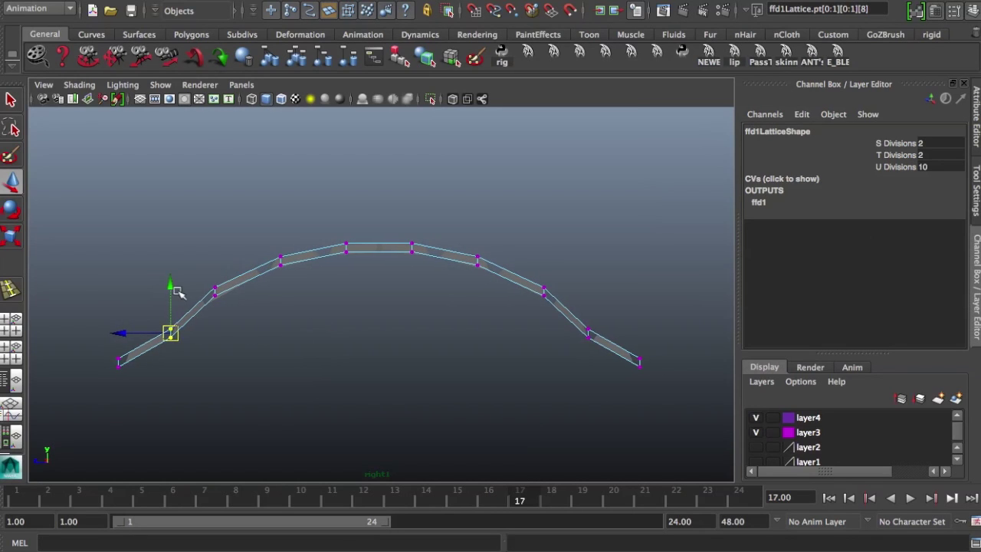
pyautogui.moveTo(176, 291); pyautogui.dragTo(172, 281)
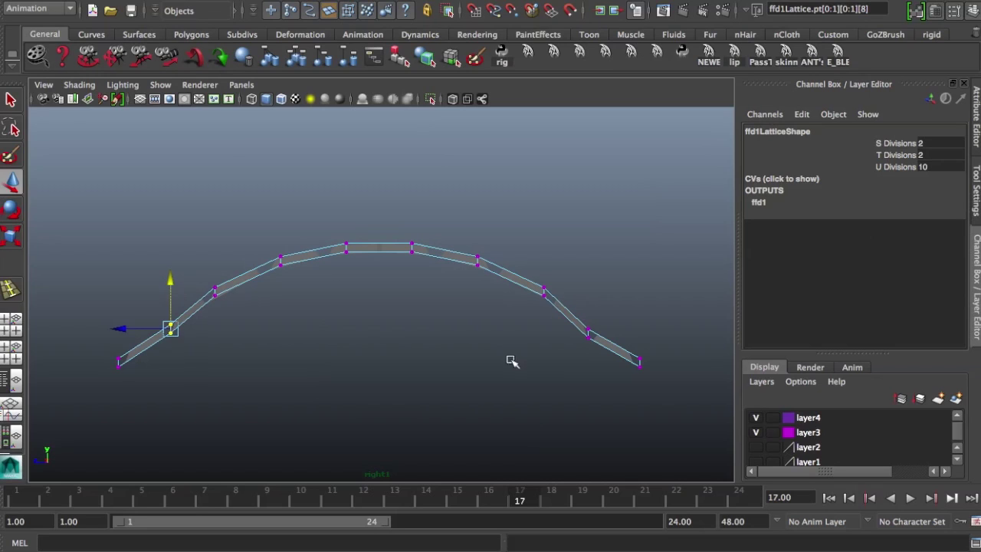
pyautogui.click(584, 328)
pyautogui.moveTo(588, 298); pyautogui.dragTo(593, 323)
# Step: Scale the upper points of the second row from each end outward along the width and lower them slightly
pyautogui.click(623, 311)
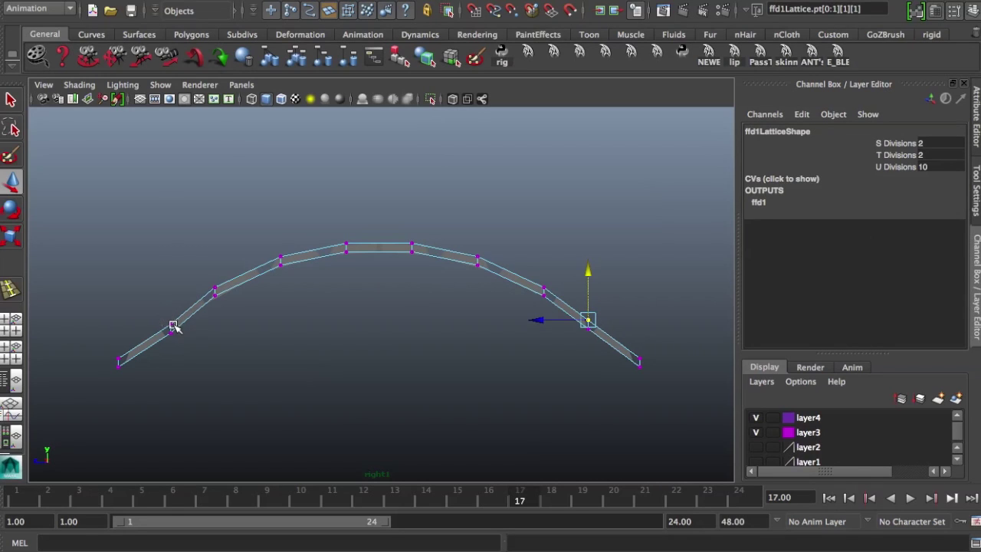
pyautogui.keyDown('shift'); pyautogui.click(172, 327); pyautogui.keyUp('shift')
pyautogui.moveTo(380, 285); pyautogui.dragTo(384, 282)
pyautogui.press('r')
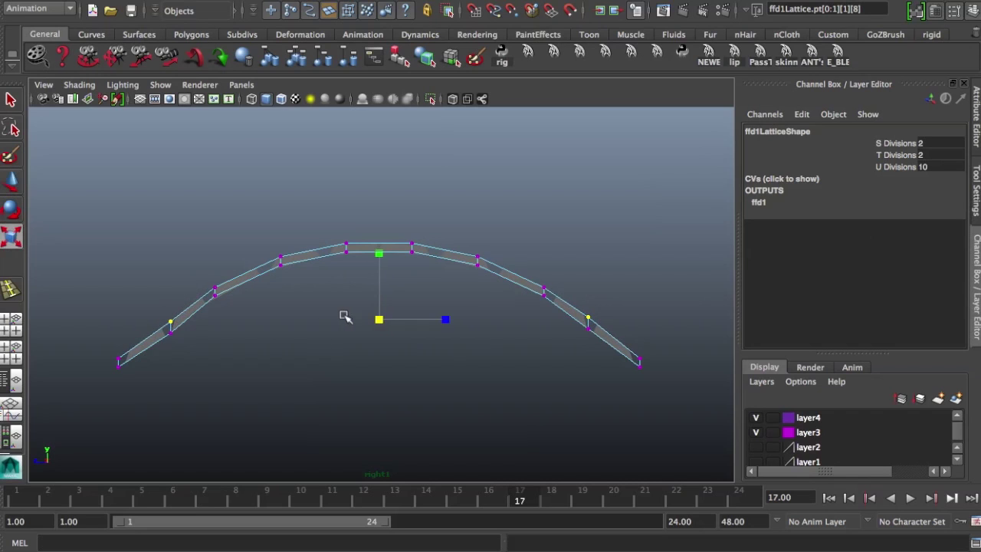
pyautogui.moveTo(447, 322); pyautogui.dragTo(450, 324)
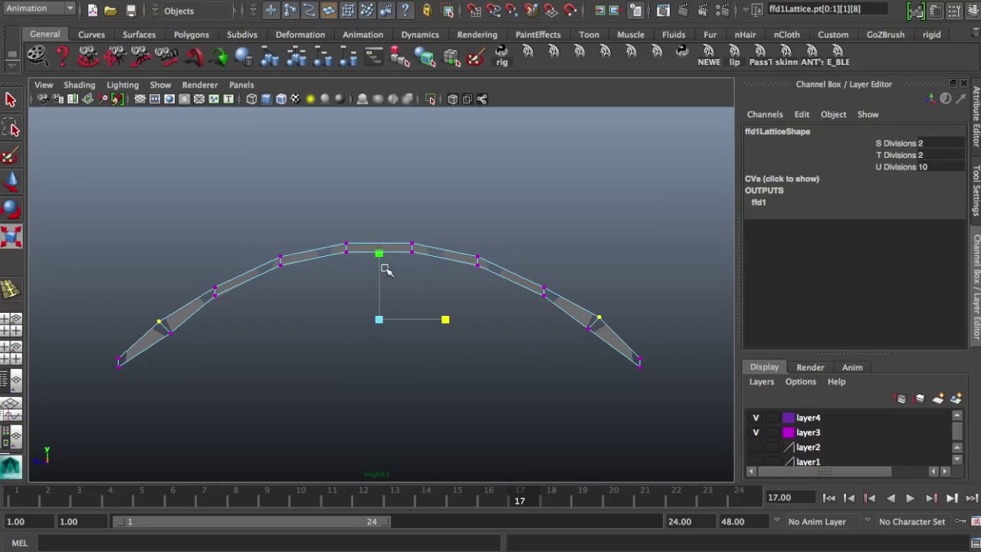
pyautogui.press('w')
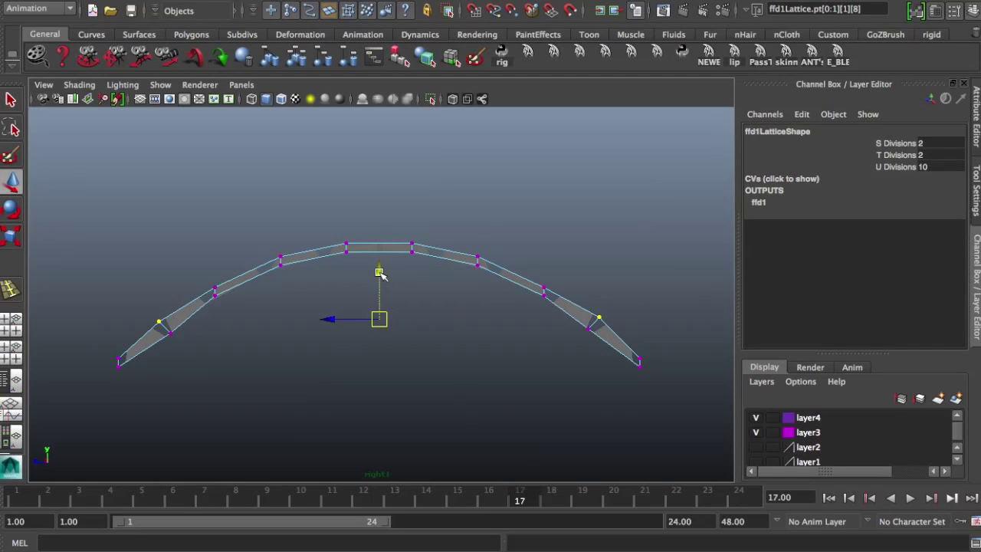
pyautogui.moveTo(381, 272); pyautogui.dragTo(381, 279)
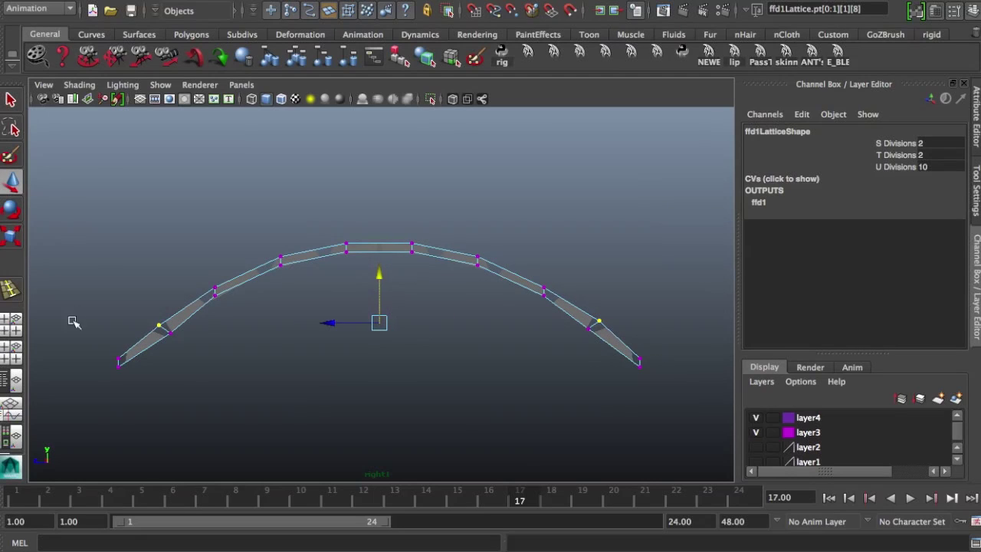
# Step: Raise the upper points of the outermost rows slightly to thicken both ends of the arch
pyautogui.moveTo(107, 347); pyautogui.dragTo(132, 368)
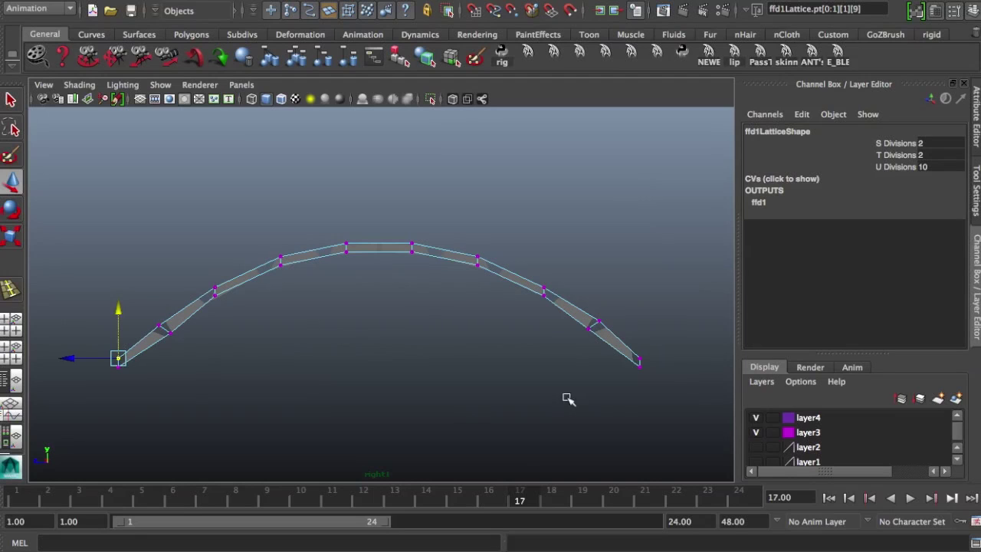
pyautogui.keyDown('shift'); pyautogui.click(639, 361); pyautogui.keyUp('shift')
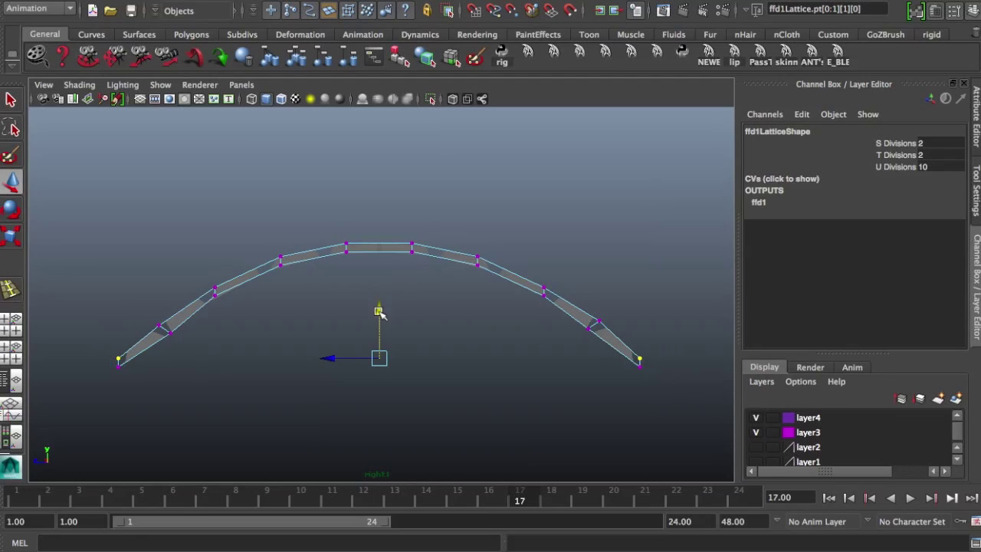
pyautogui.moveTo(381, 312); pyautogui.dragTo(381, 308)
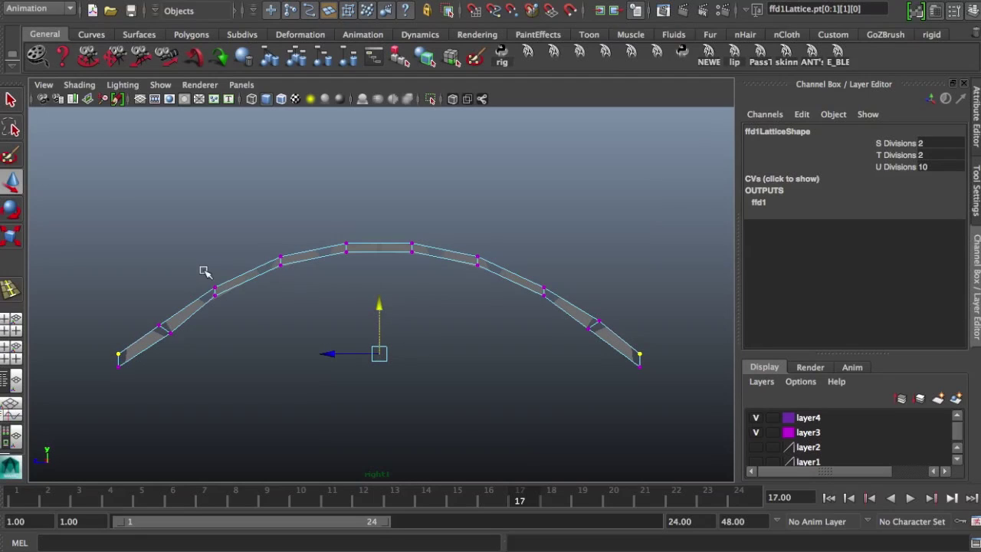
# Step: Scale the upper points of the third row from each end outward along the width and raise them slightly
pyautogui.moveTo(201, 277); pyautogui.dragTo(221, 294)
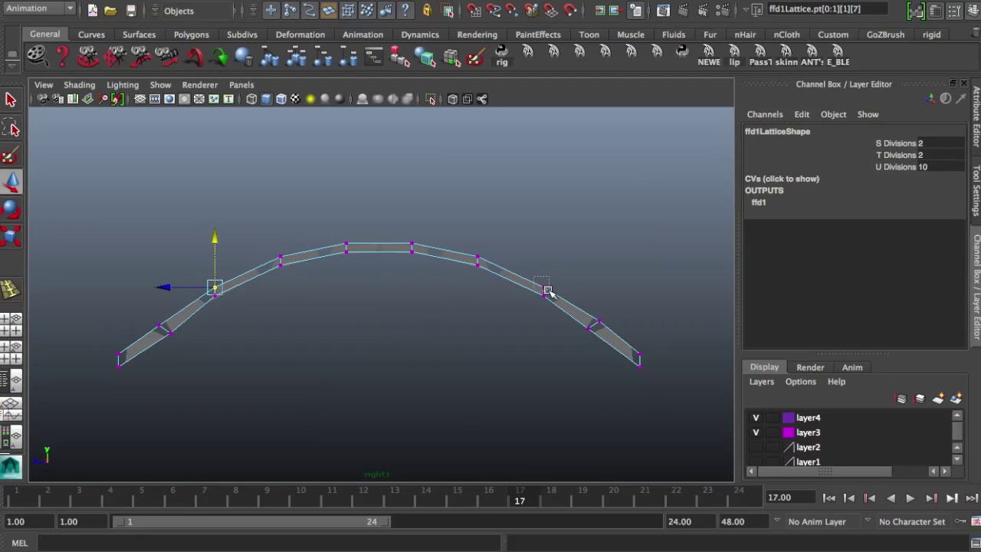
pyautogui.keyDown('shift'); pyautogui.click(544, 289); pyautogui.keyUp('shift')
pyautogui.press('r')
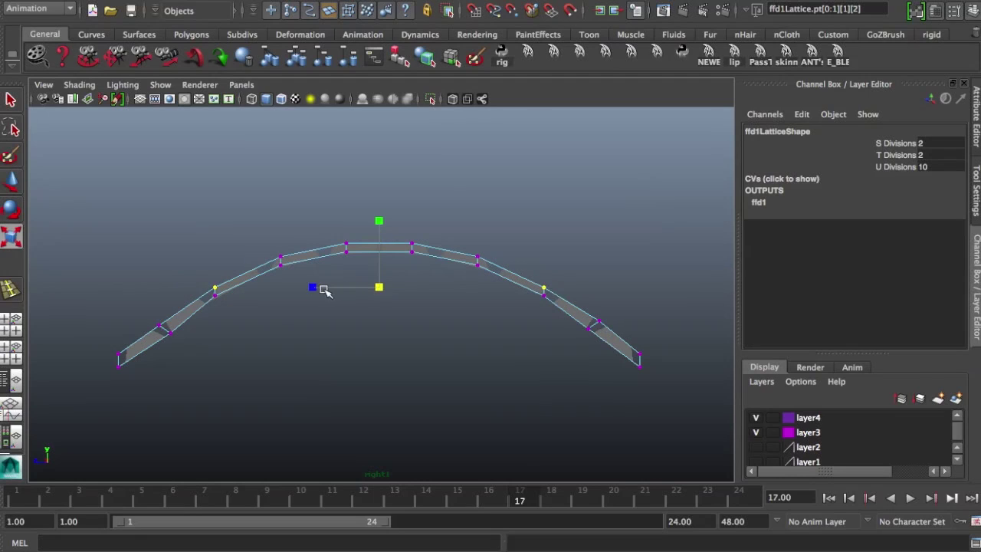
pyautogui.moveTo(319, 287); pyautogui.dragTo(310, 289)
pyautogui.press('e')
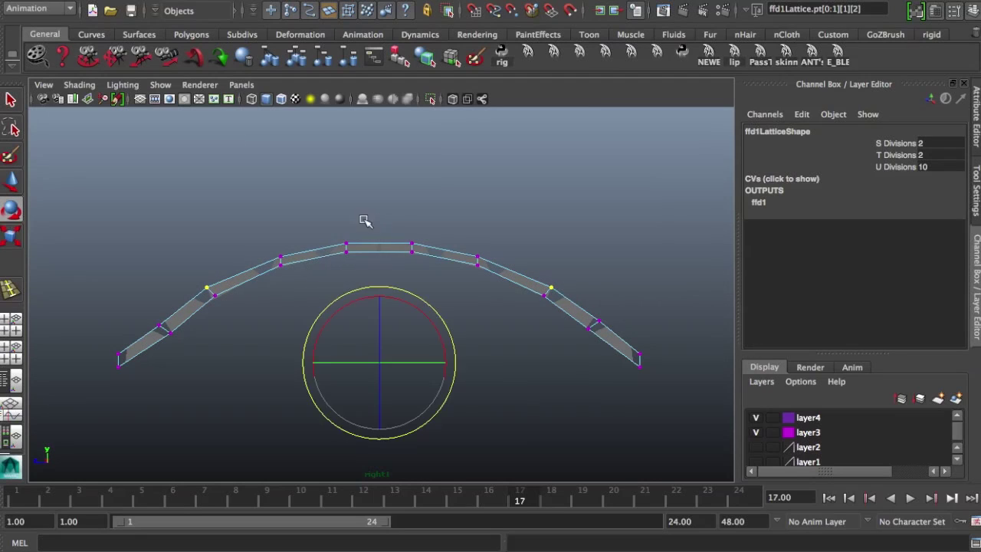
pyautogui.press('w')
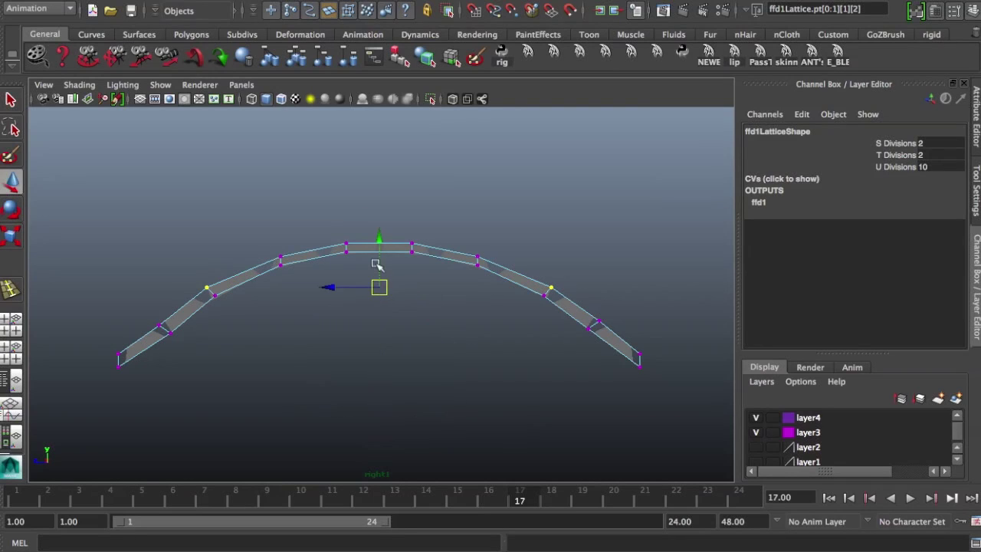
pyautogui.moveTo(375, 264); pyautogui.dragTo(377, 263)
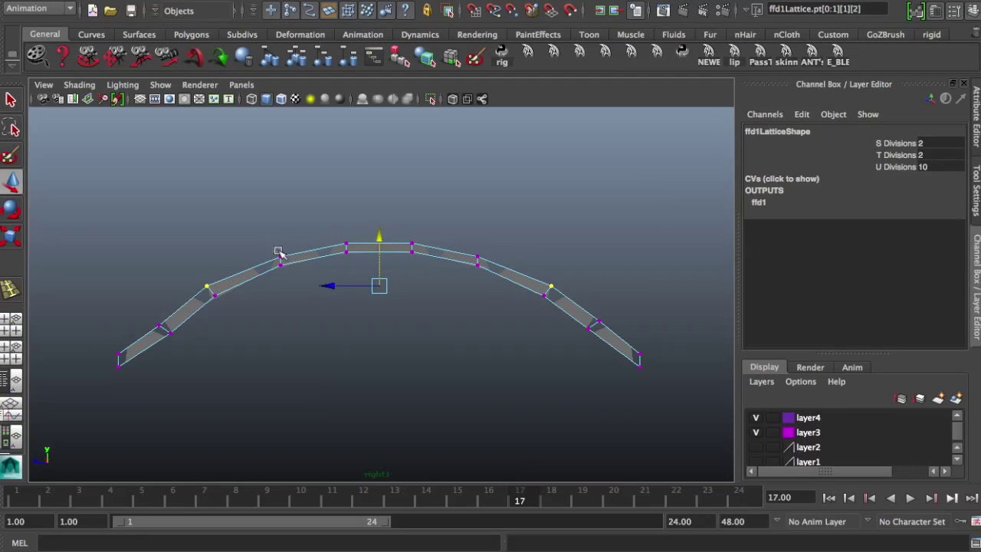
# Step: Scale the upper points of the fourth row from each end slightly outward, and raise the middle four upper points to thicken the crown
pyautogui.click(283, 260)
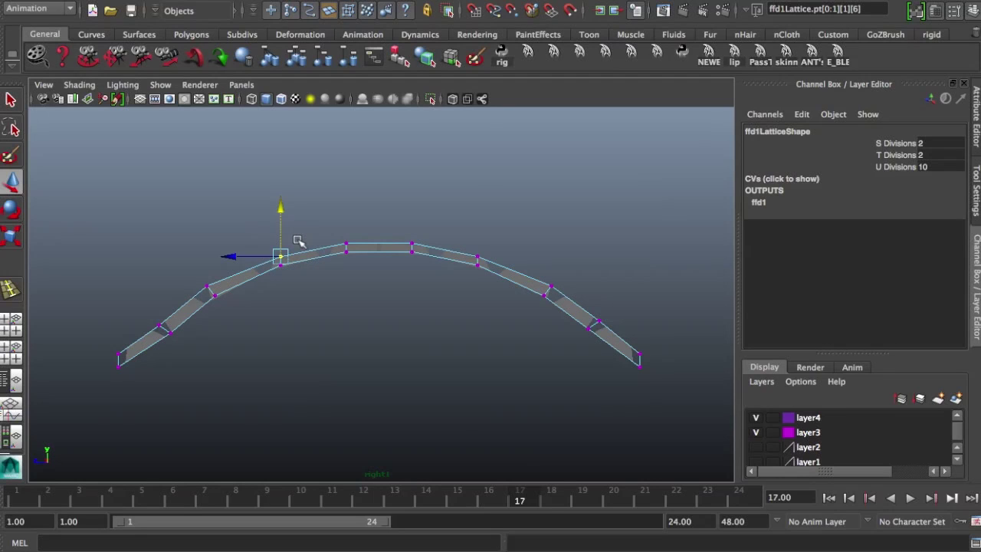
pyautogui.moveTo(475, 251); pyautogui.dragTo(481, 261)
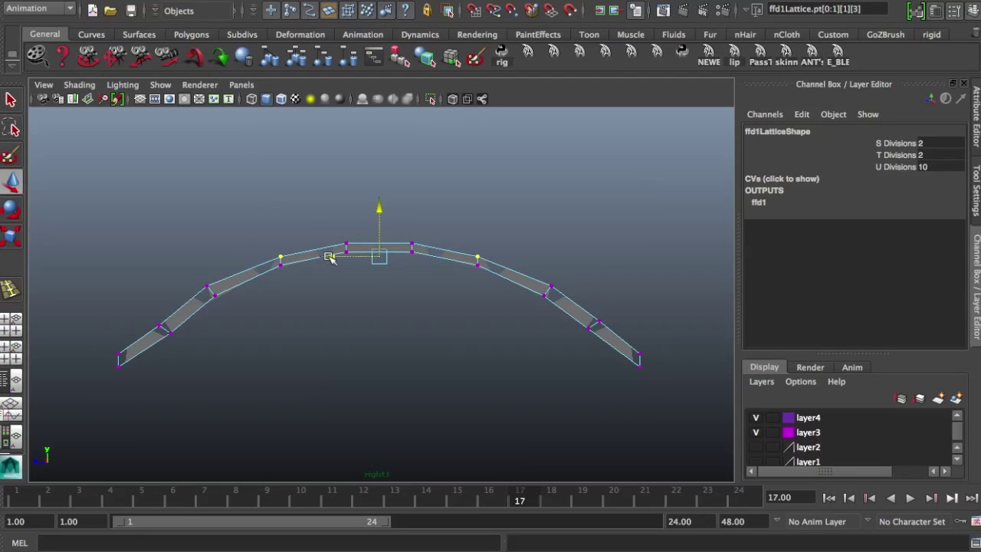
pyautogui.press('r')
pyautogui.moveTo(312, 256); pyautogui.dragTo(310, 259)
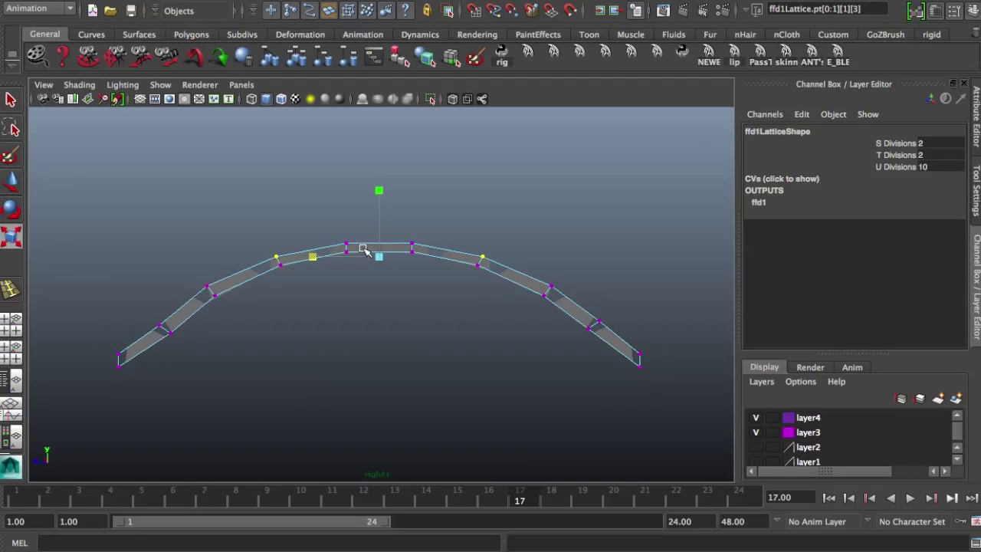
pyautogui.press('w')
pyautogui.moveTo(377, 228); pyautogui.dragTo(434, 249)
pyautogui.moveTo(377, 201); pyautogui.dragTo(378, 196)
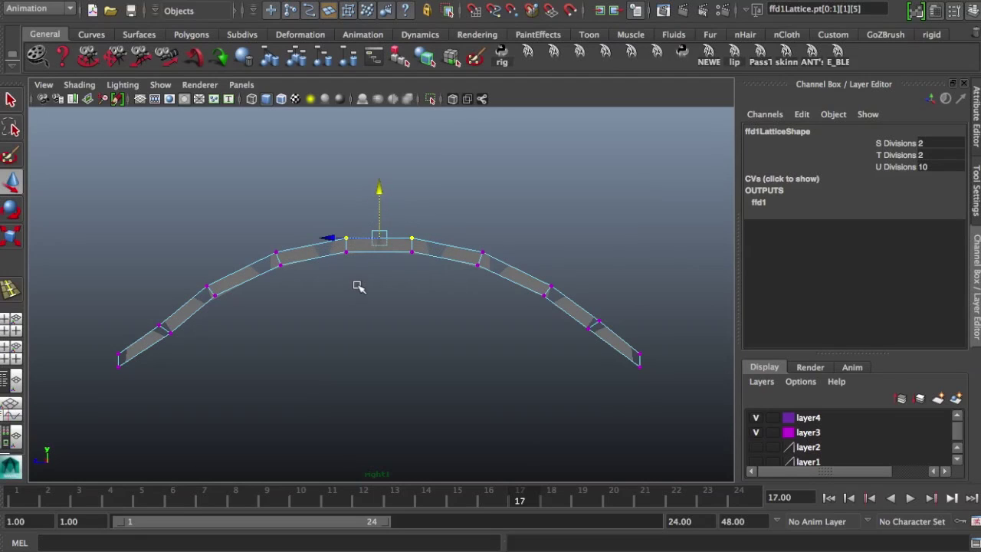
# Step: Raise the lower points of the outermost rows slightly and scale them inward to angle both ends of the arch
pyautogui.click(116, 362)
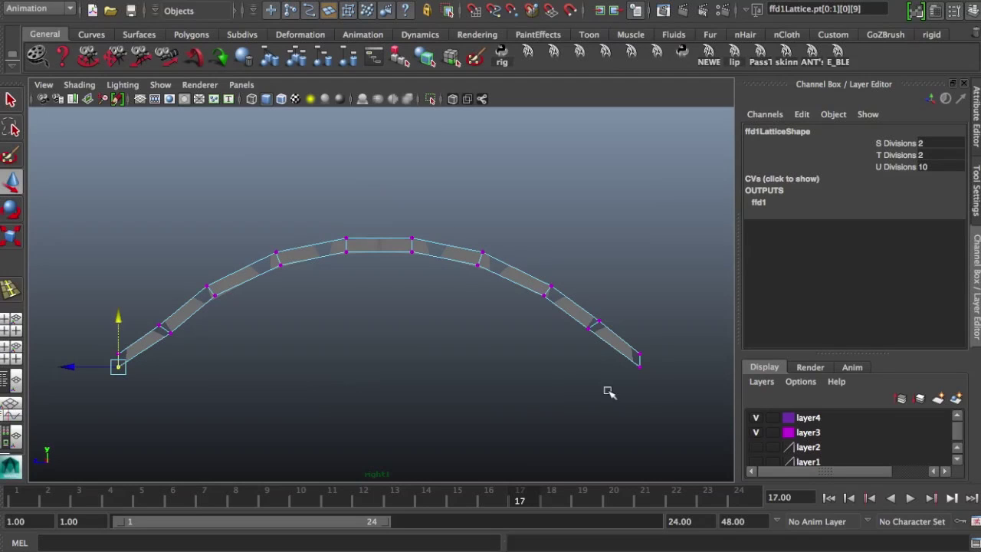
pyautogui.keyDown('shift'); pyautogui.click(637, 366); pyautogui.keyUp('shift')
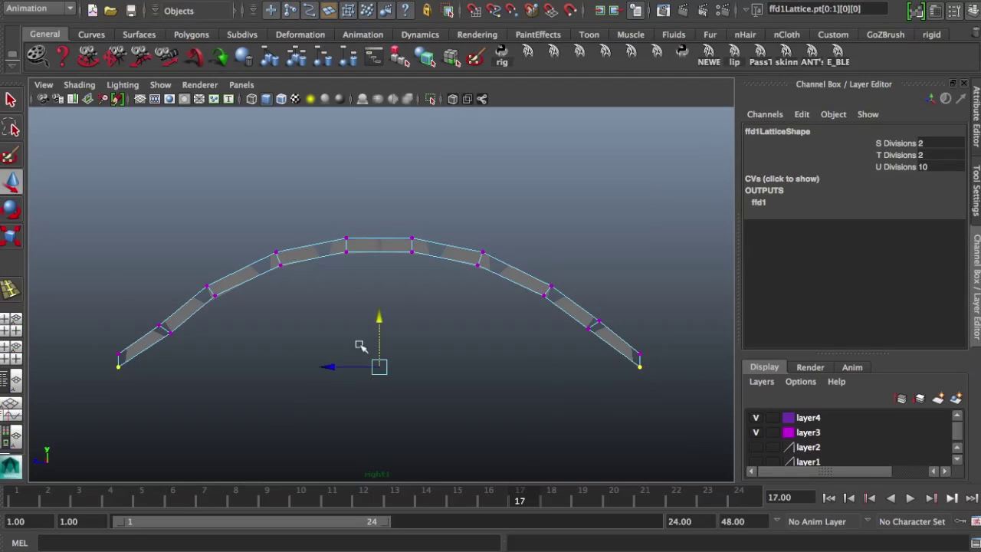
pyautogui.moveTo(380, 348); pyautogui.dragTo(381, 346)
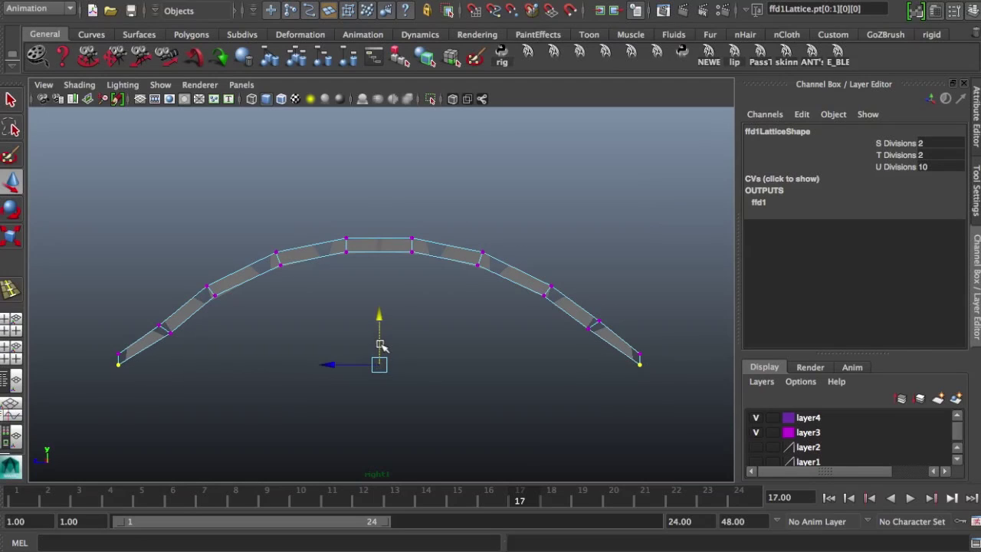
pyautogui.press('r')
pyautogui.moveTo(319, 365); pyautogui.dragTo(316, 366)
pyautogui.click(260, 322)
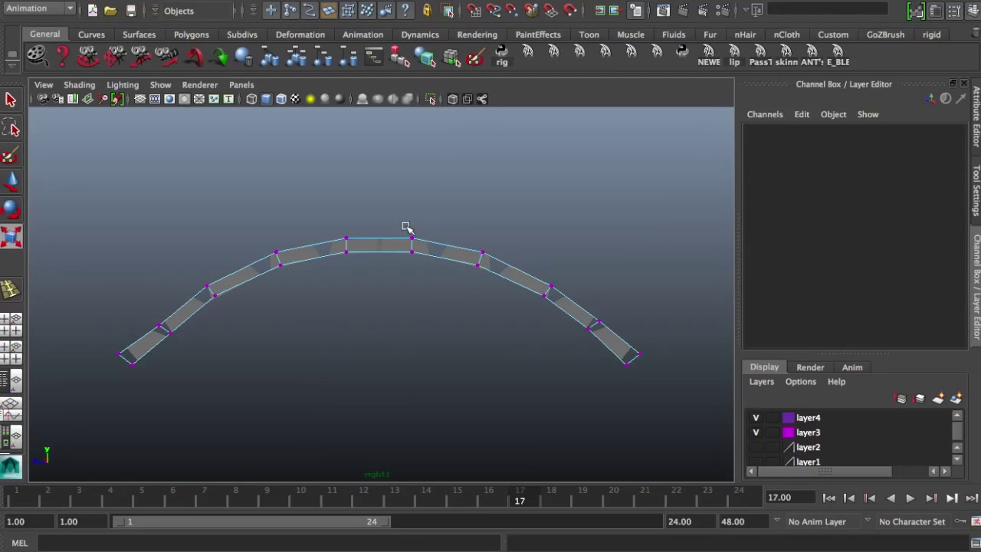
pyautogui.moveTo(407, 228); pyautogui.dragTo(420, 243)
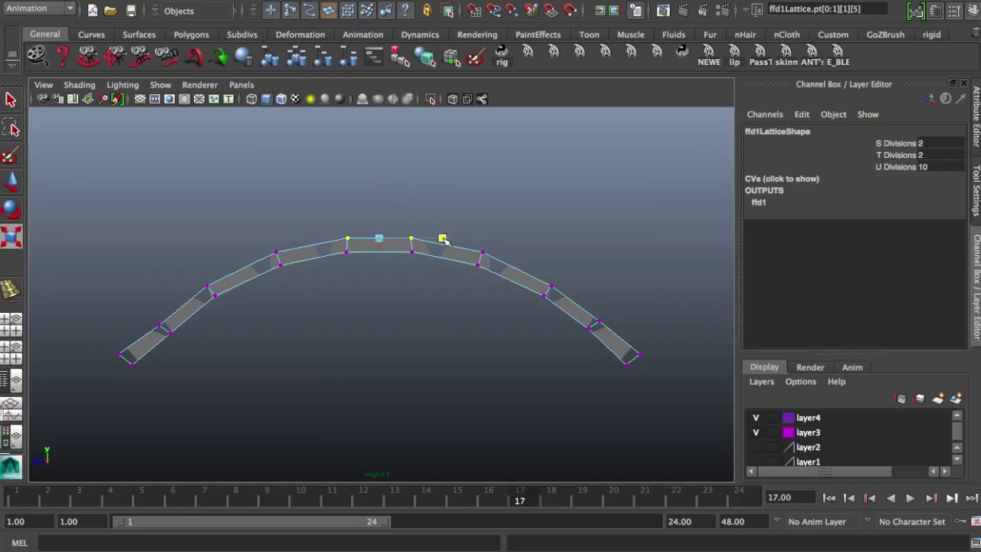
pyautogui.click(481, 252)
pyautogui.press('w')
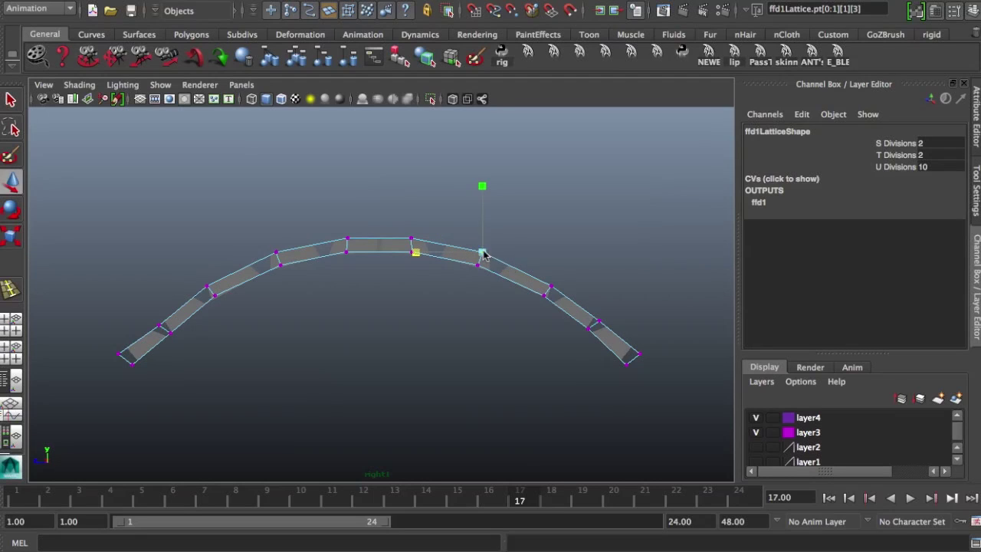
pyautogui.hotkey('ctrl', 'z')
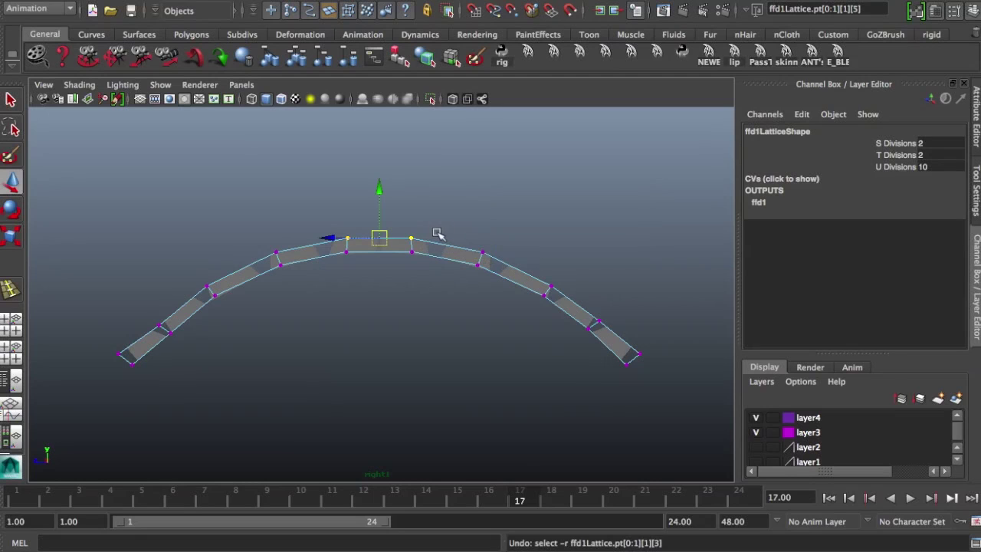
pyautogui.hotkey('ctrl', 'z')
# Step: Nudge the upper lattice points down the arch's right side individually, and shift the upper corner points at both ends slightly inward
pyautogui.click(482, 253)
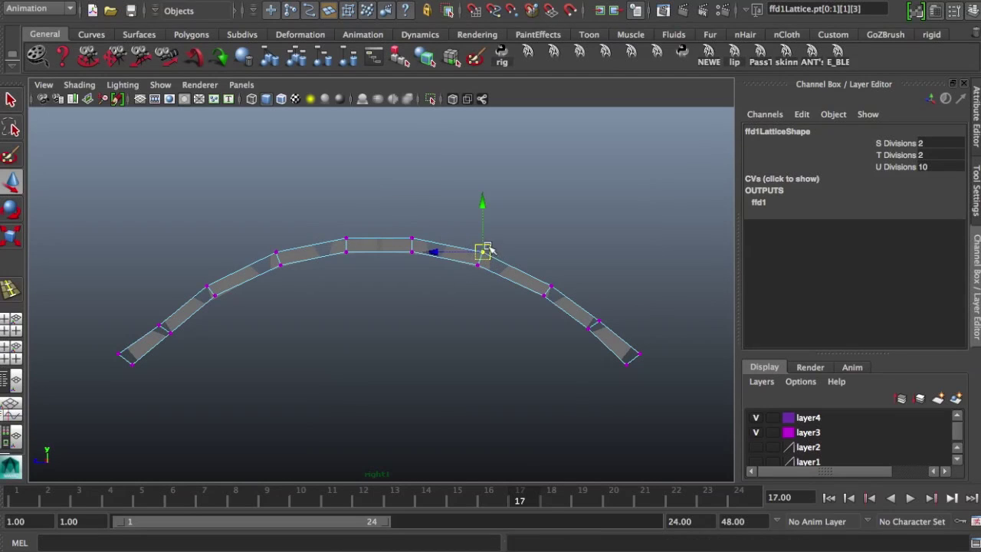
pyautogui.click(551, 284)
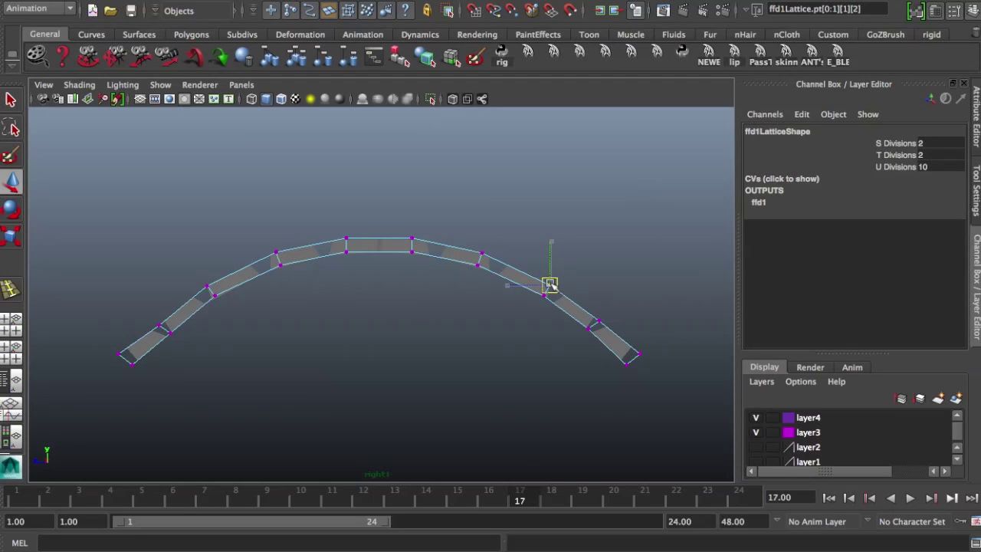
pyautogui.click(598, 321)
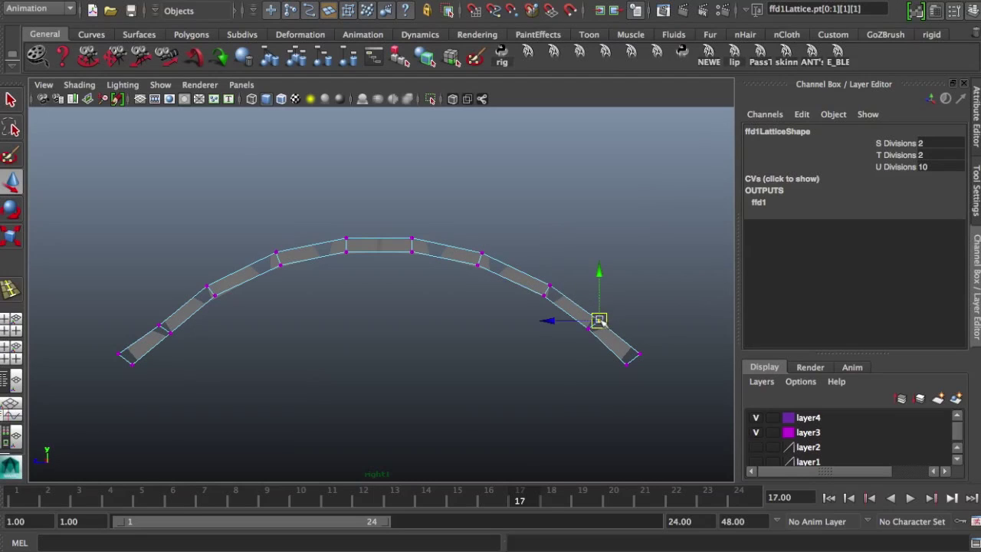
pyautogui.click(640, 357)
pyautogui.moveTo(640, 354); pyautogui.dragTo(634, 353)
pyautogui.moveTo(105, 334); pyautogui.dragTo(127, 357)
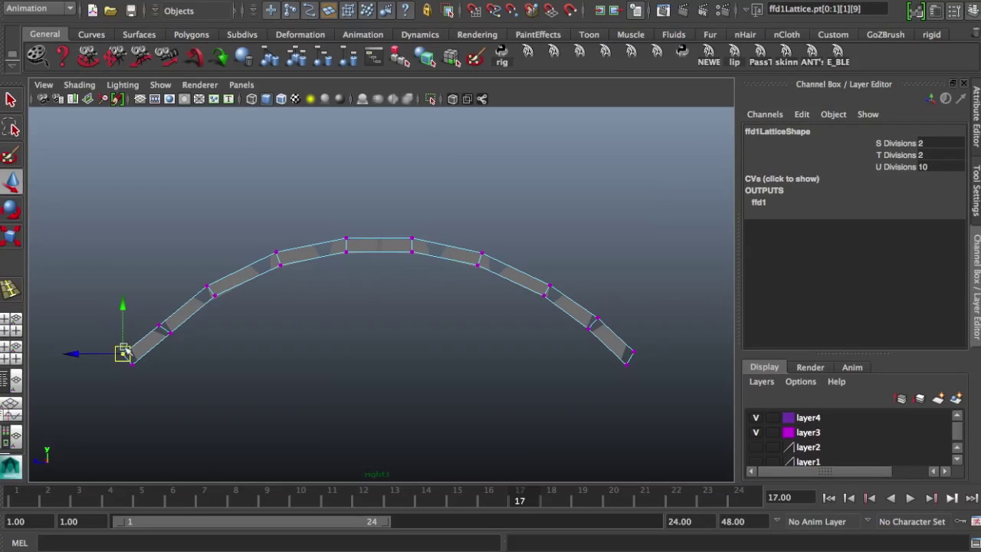
# Step: Nudge the second, third and fourth upper lattice points up the arch's left side individually to even out the curve
pyautogui.moveTo(153, 320)
pyautogui.mouseDown()
pyautogui.moveTo(172, 335)
pyautogui.moveTo(161, 320)
pyautogui.mouseUp()
pyautogui.moveTo(193, 277)
pyautogui.mouseDown()
pyautogui.moveTo(214, 292)
pyautogui.moveTo(206, 286)
pyautogui.mouseUp()
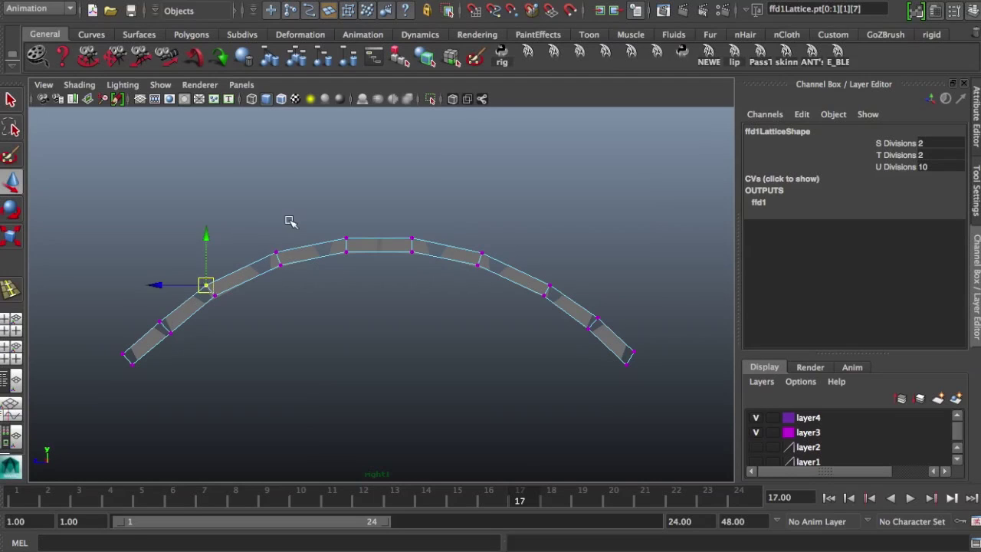
pyautogui.moveTo(259, 235); pyautogui.dragTo(273, 255)
pyautogui.click(412, 296)
# Step: Switch the enlarged side view to the perspective camera within the multi-view layout and frame the bent brick strip from above
pyautogui.press('space')
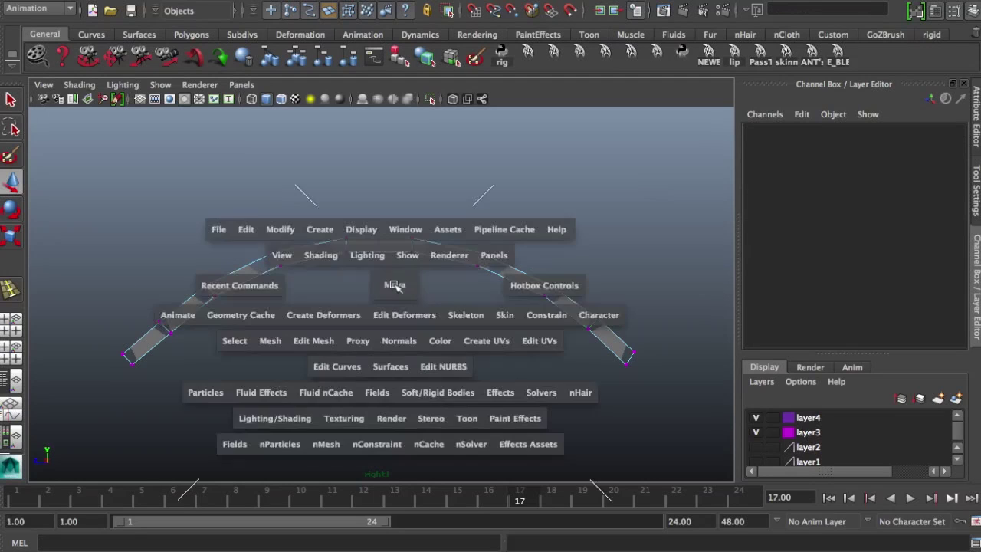
pyautogui.click(394, 286)
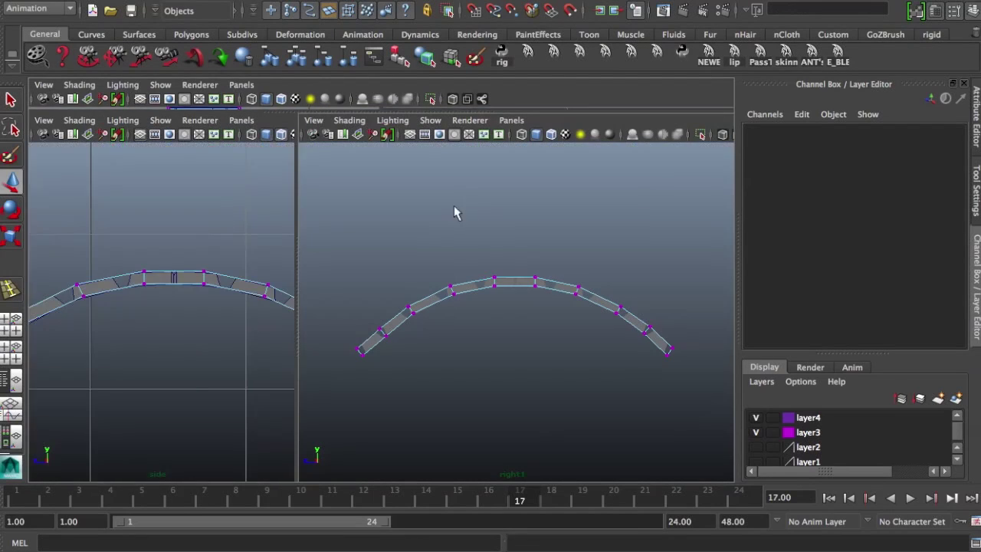
pyautogui.click(512, 121)
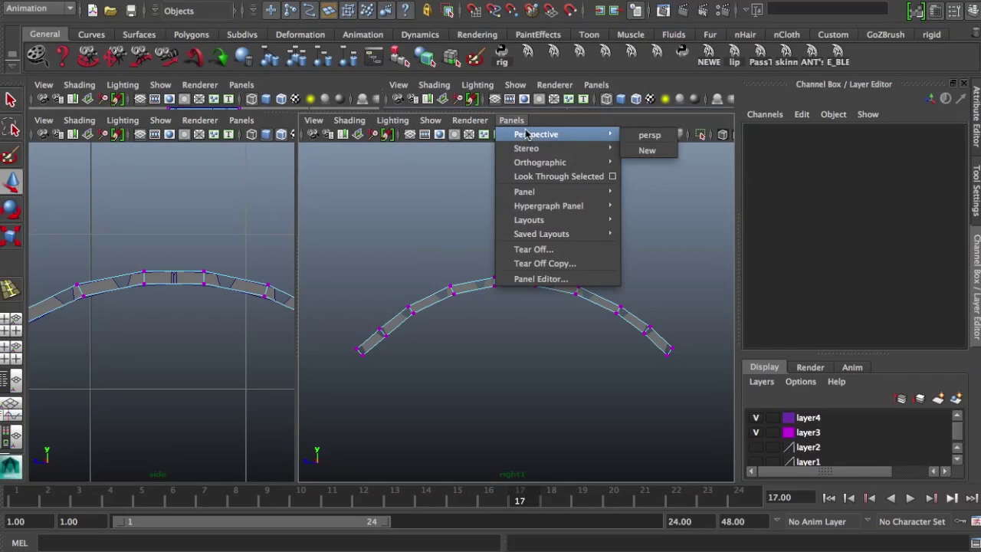
pyautogui.click(668, 135)
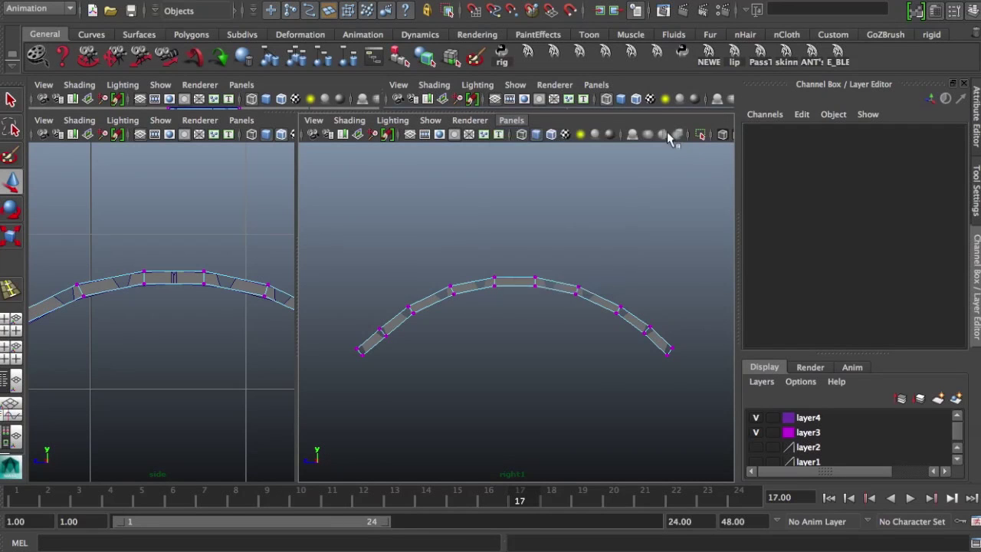
pyautogui.keyDown('alt'); pyautogui.moveTo(418, 284); pyautogui.dragTo(422, 284); pyautogui.keyUp('alt')
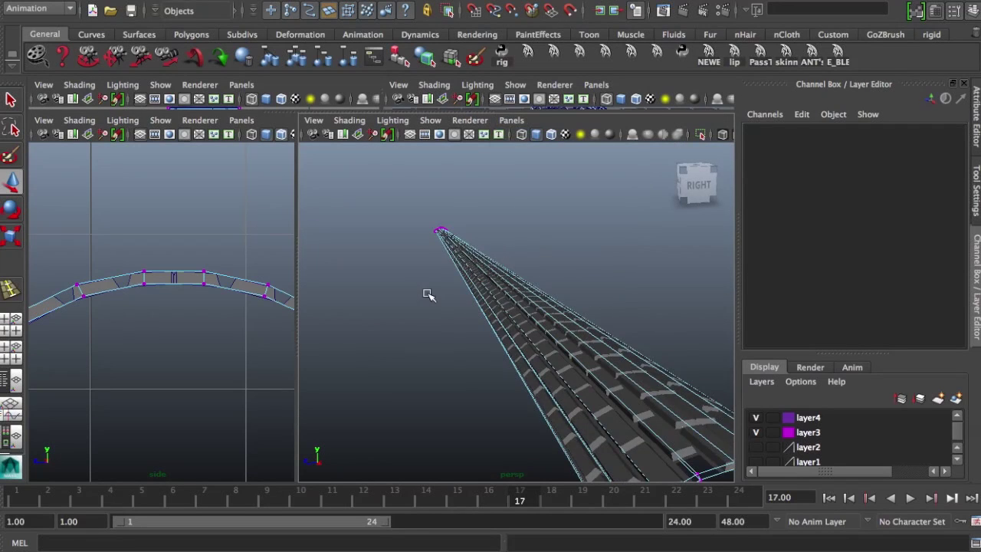
pyautogui.keyDown('alt'); pyautogui.moveTo(429, 293); pyautogui.dragTo(419, 290, button='middle'); pyautogui.keyUp('alt')
pyautogui.keyDown('alt'); pyautogui.moveTo(419, 289); pyautogui.dragTo(376, 319); pyautogui.keyUp('alt')
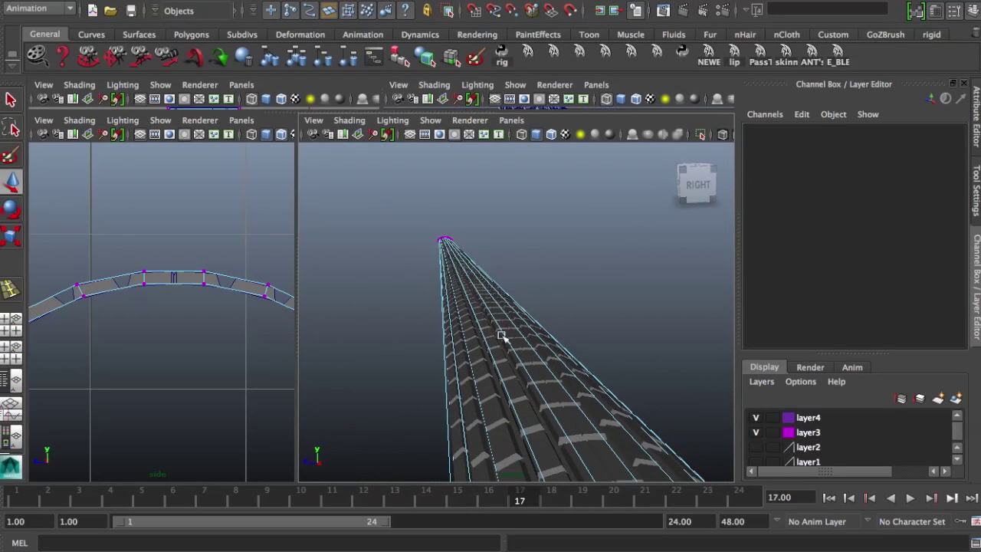
# Step: Select the brick mesh as an object and delete its construction history to bake in the lattice deformation
pyautogui.moveTo(497, 255); pyautogui.dragTo(565, 245, button='right')
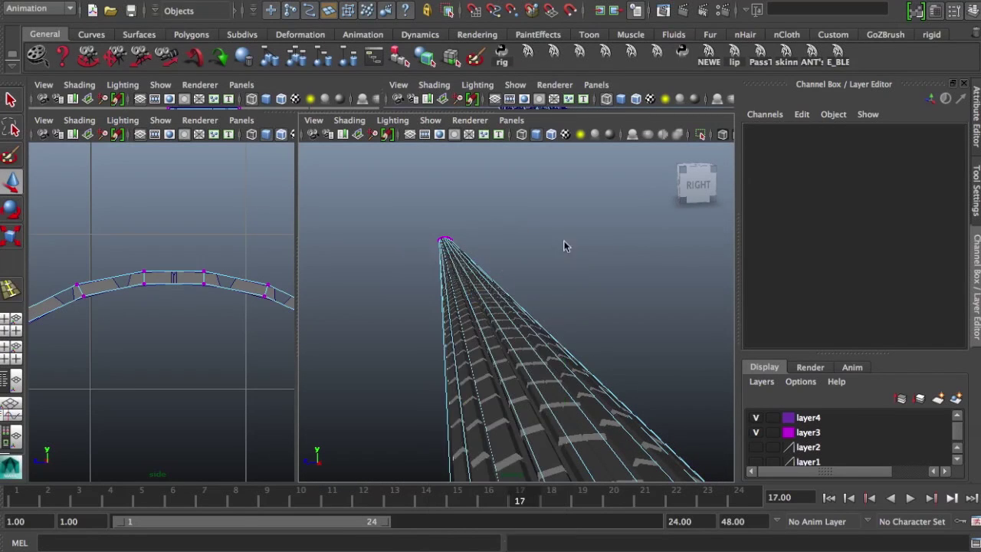
pyautogui.click(515, 359)
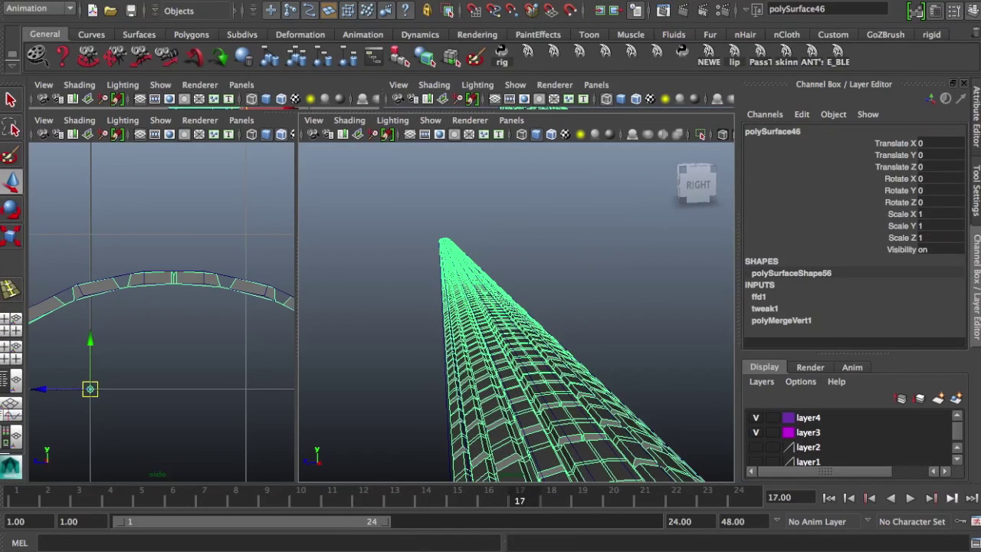
pyautogui.click(119, 0)
pyautogui.moveTo(180, 151)
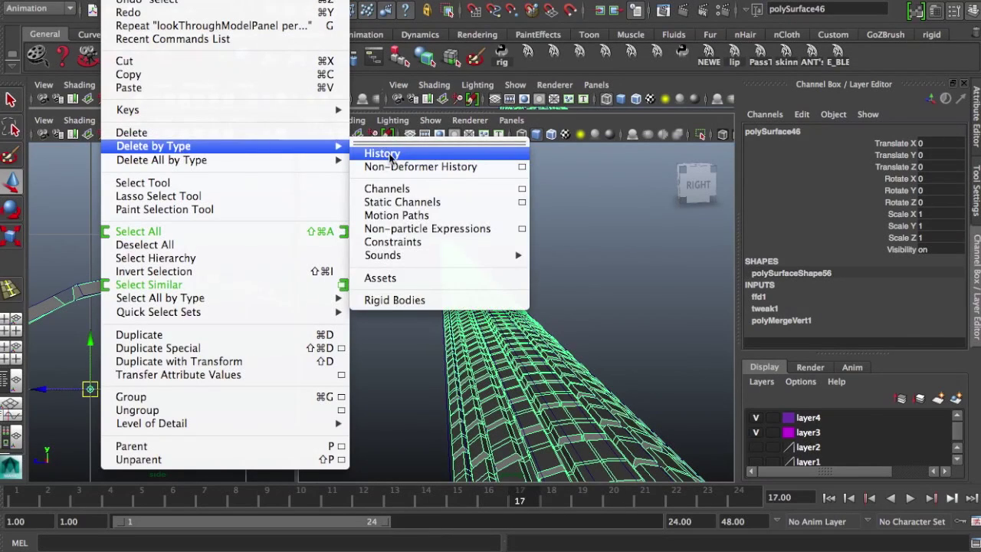
pyautogui.click(390, 156)
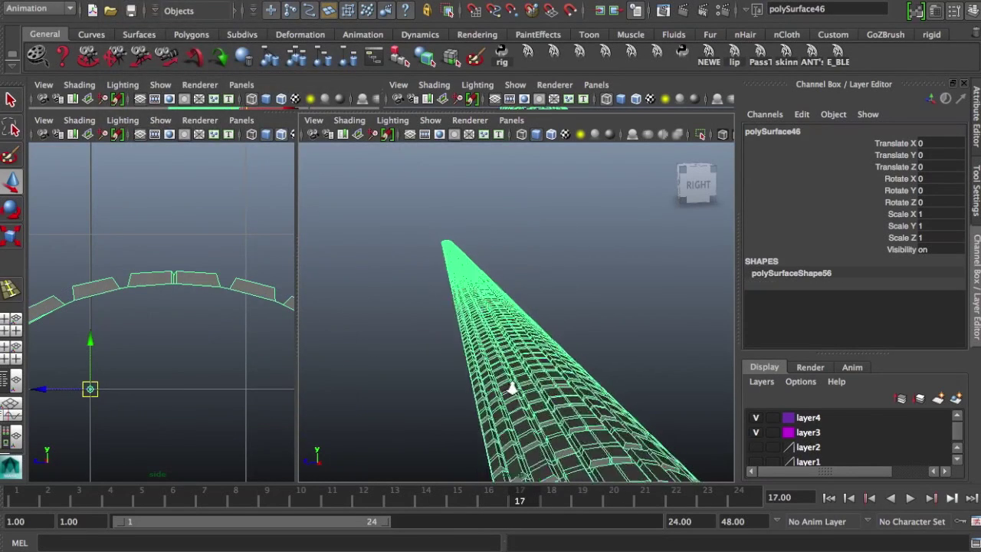
# Step: Delete the thin sliver of faces beneath the third brick row from the arch's left end
pyautogui.keyDown('alt'); pyautogui.moveTo(511, 387); pyautogui.dragTo(529, 396); pyautogui.keyUp('alt')
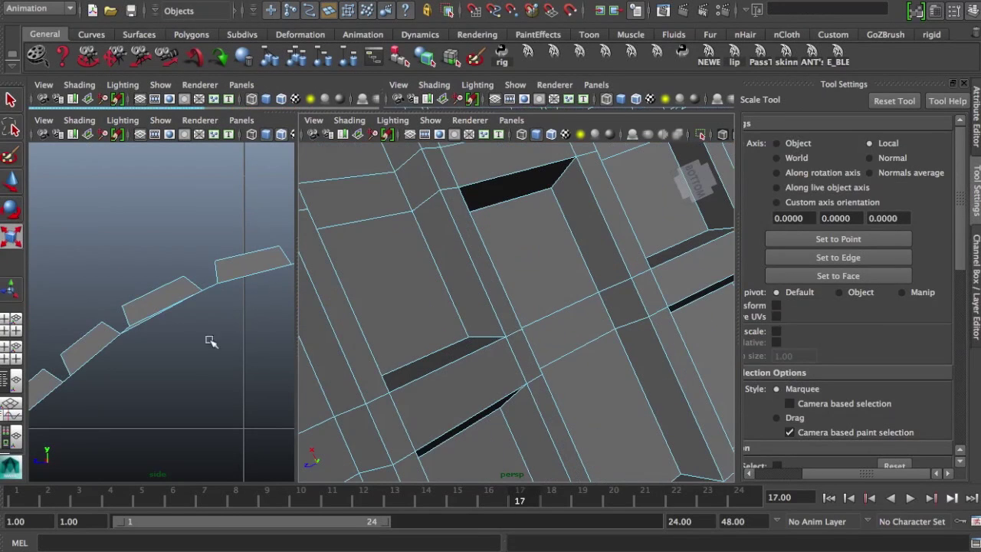
pyautogui.keyDown('alt'); pyautogui.moveTo(77, 330); pyautogui.dragTo(194, 343, button='right'); pyautogui.keyUp('alt')
pyautogui.moveTo(181, 340); pyautogui.dragTo(142, 310)
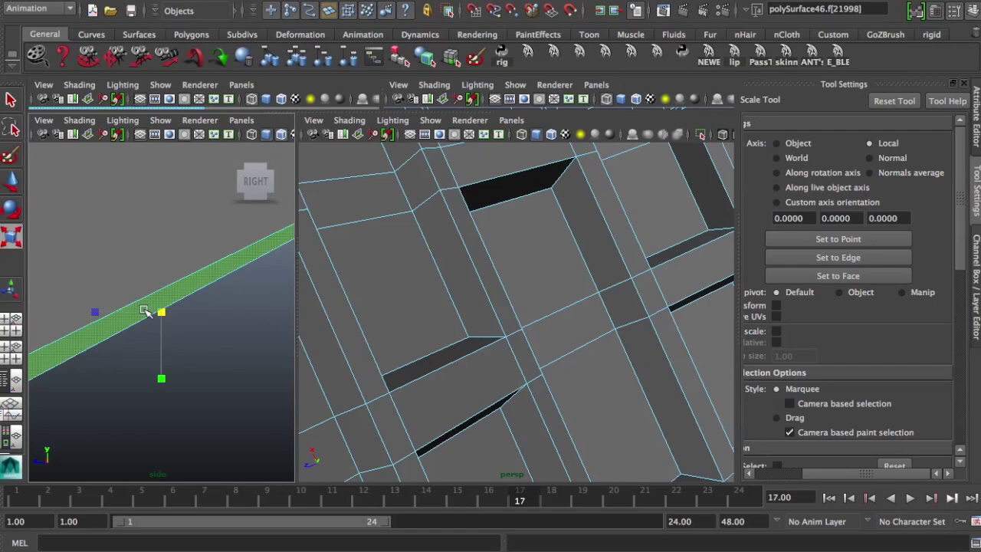
pyautogui.press('Delete')
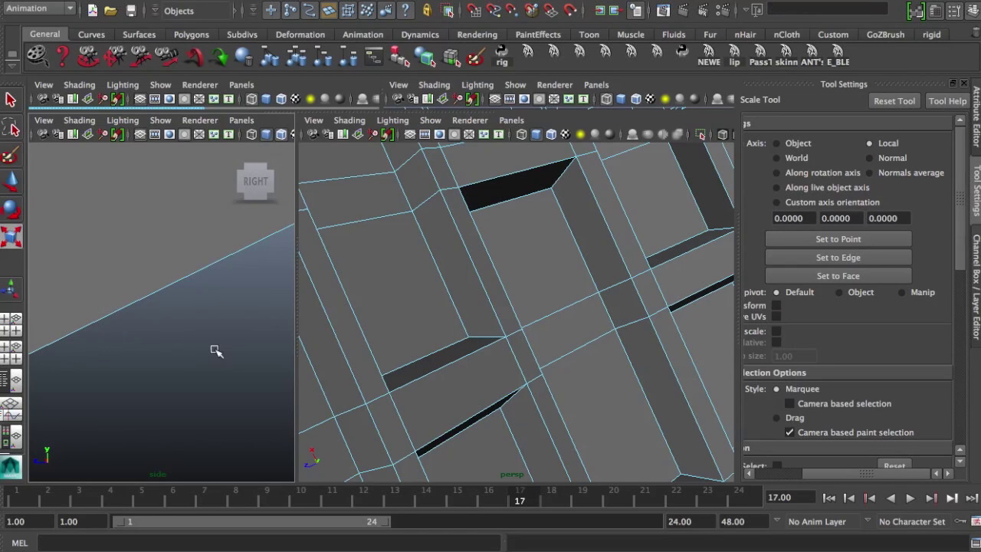
pyautogui.moveTo(194, 350)
pyautogui.keyDown('alt'); pyautogui.mouseDown(button='right')
pyautogui.moveTo(34, 347)
pyautogui.moveTo(182, 355)
pyautogui.mouseUp(button='right'); pyautogui.keyUp('alt')
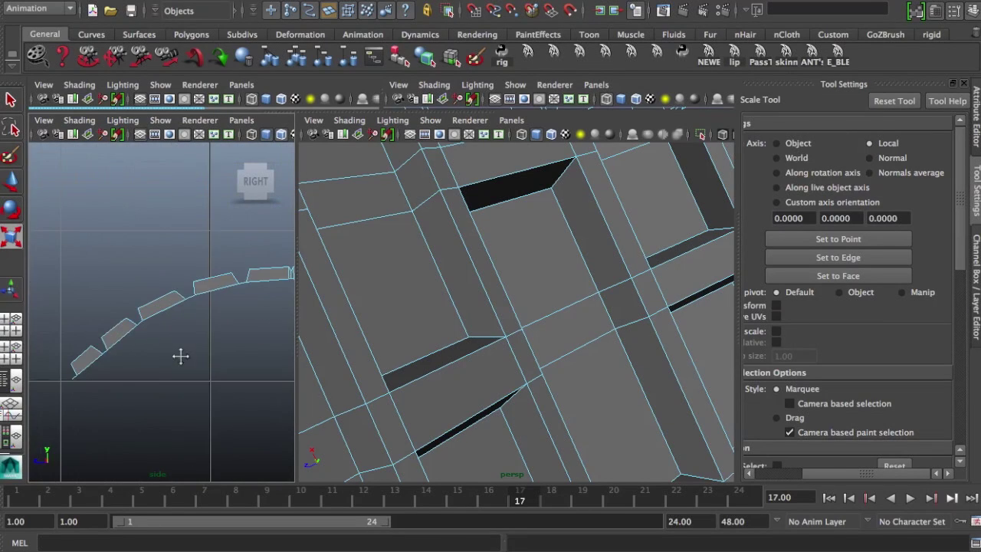
# Step: Nudge the outer lower, outer upper and inner upper corner vertices of the third brick row from the arch's left end toward the crown
pyautogui.keyDown('alt'); pyautogui.moveTo(181, 355); pyautogui.dragTo(201, 363, button='middle'); pyautogui.keyUp('alt')
pyautogui.click(144, 329)
pyautogui.moveTo(169, 326)
pyautogui.keyDown('alt'); pyautogui.mouseDown(button='right')
pyautogui.moveTo(244, 335)
pyautogui.moveTo(149, 274)
pyautogui.moveTo(167, 336)
pyautogui.mouseUp(button='right'); pyautogui.keyUp('alt')
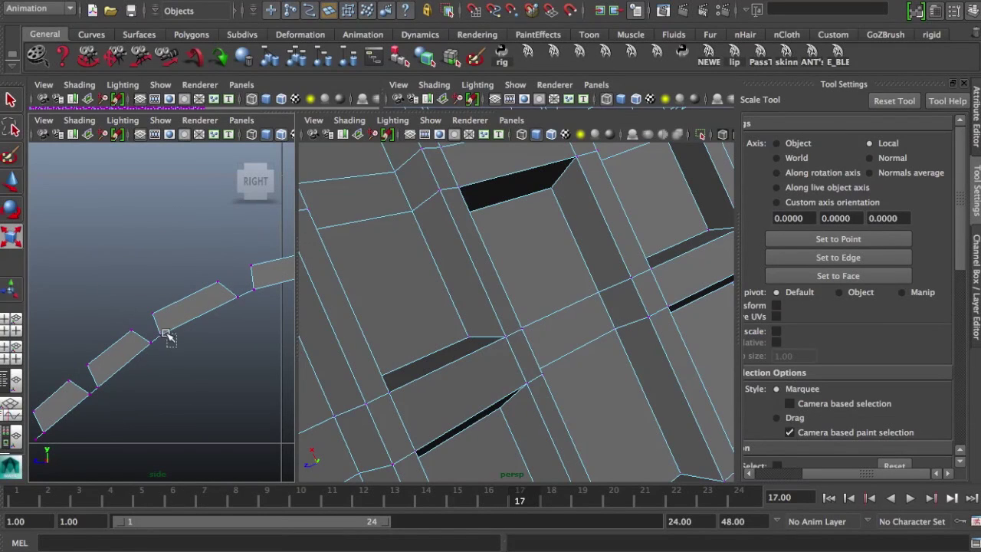
pyautogui.click(162, 335)
pyautogui.press('w')
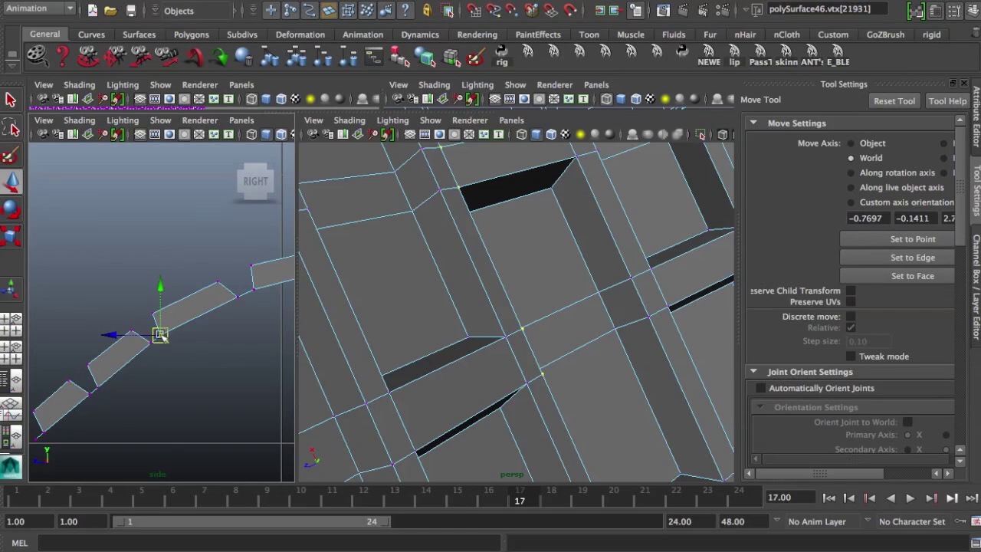
pyautogui.moveTo(160, 335); pyautogui.dragTo(161, 336)
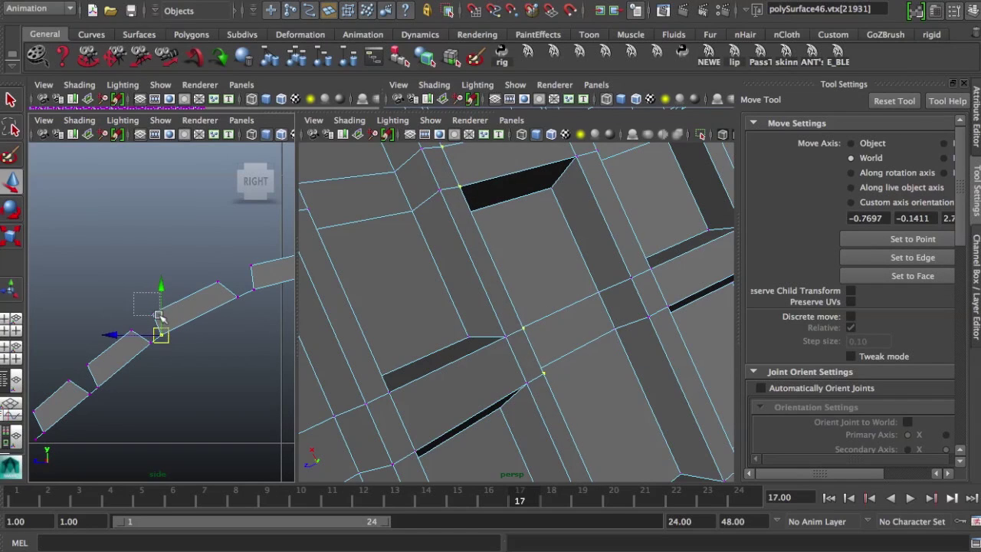
pyautogui.click(154, 313)
pyautogui.moveTo(156, 314); pyautogui.dragTo(160, 313)
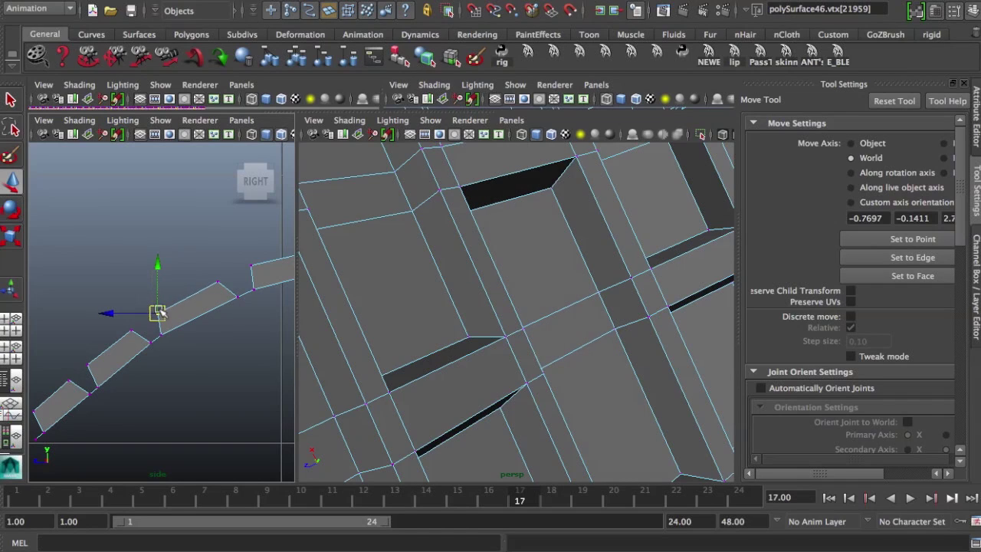
pyautogui.click(220, 278)
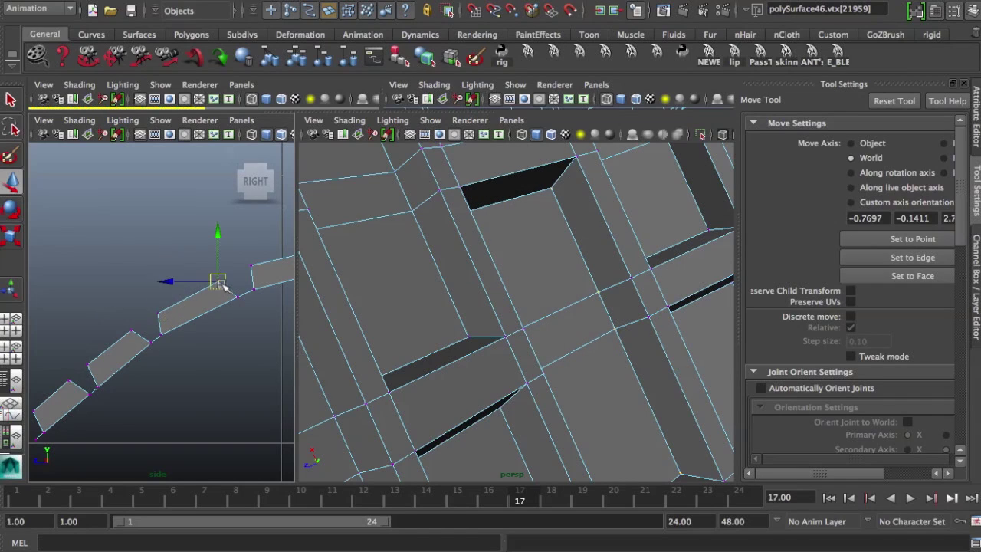
pyautogui.moveTo(219, 278); pyautogui.dragTo(220, 278)
# Step: Adjust the upper corner vertices of the fourth brick row from the left end, shifting the outer one slightly toward the crown
pyautogui.click(251, 266)
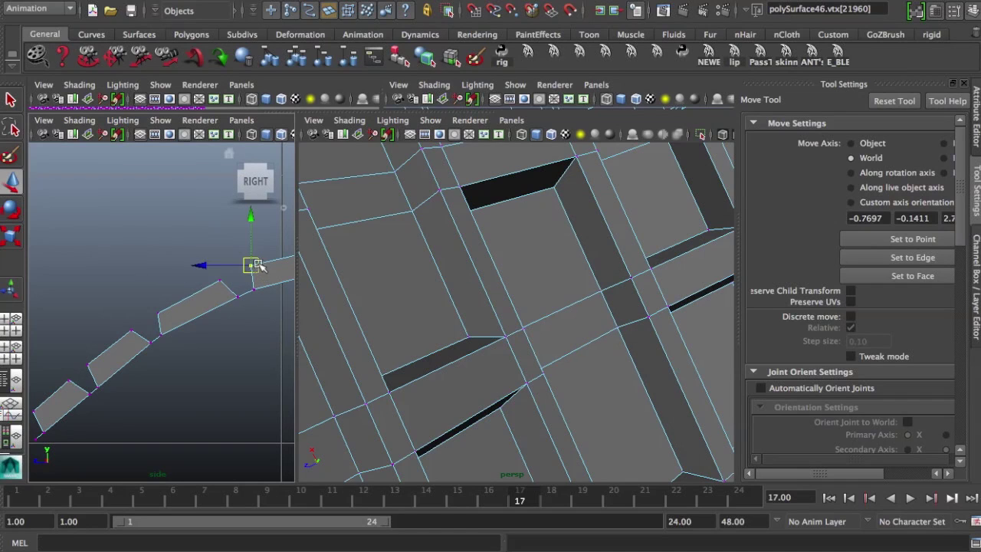
pyautogui.moveTo(251, 266); pyautogui.dragTo(253, 267)
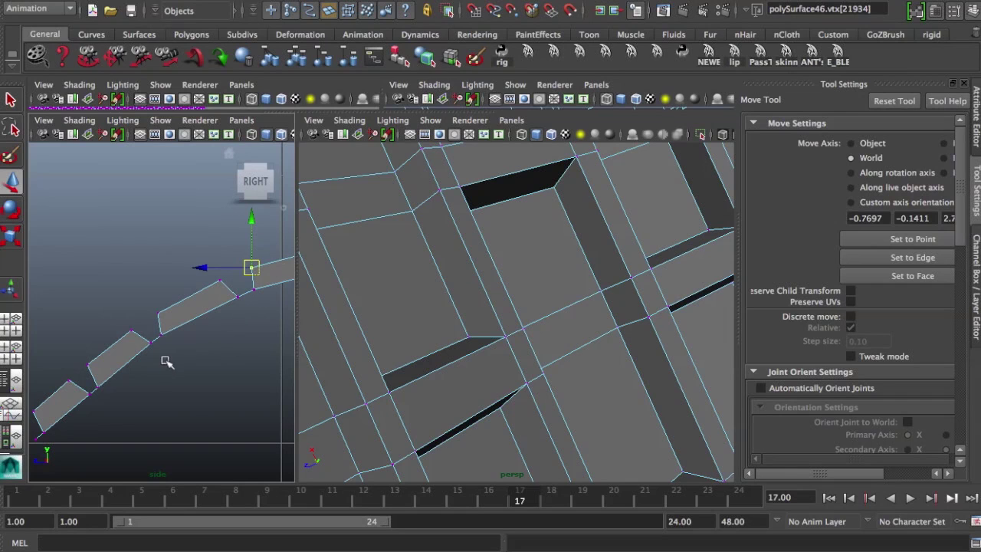
pyautogui.keyDown('alt'); pyautogui.moveTo(202, 329); pyautogui.dragTo(54, 396, button='middle'); pyautogui.keyUp('alt')
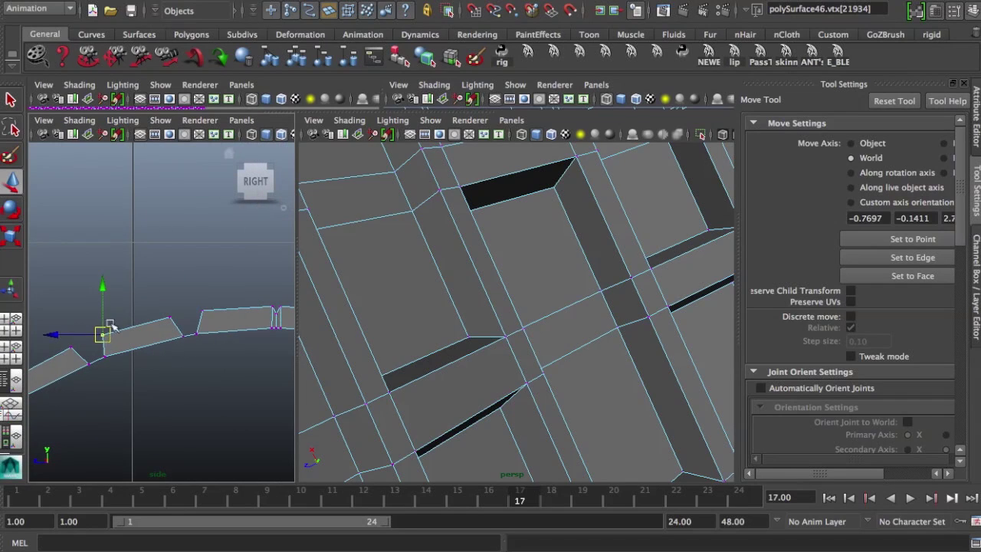
pyautogui.moveTo(103, 334); pyautogui.dragTo(107, 334)
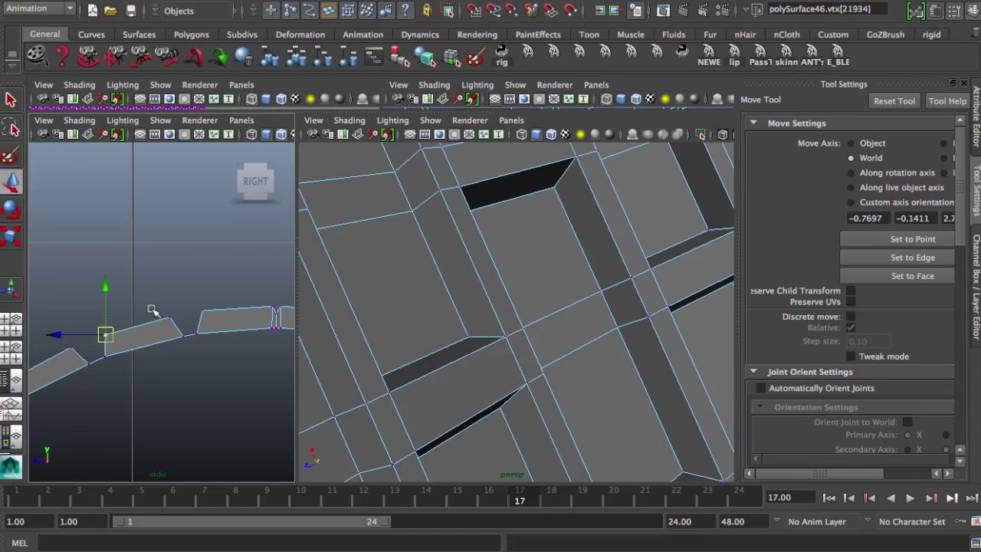
pyautogui.moveTo(174, 318); pyautogui.dragTo(174, 317)
# Step: Raise the two upper corner vertices of the third brick row from the arch's right end slightly
pyautogui.scroll(-10, 141, 359)
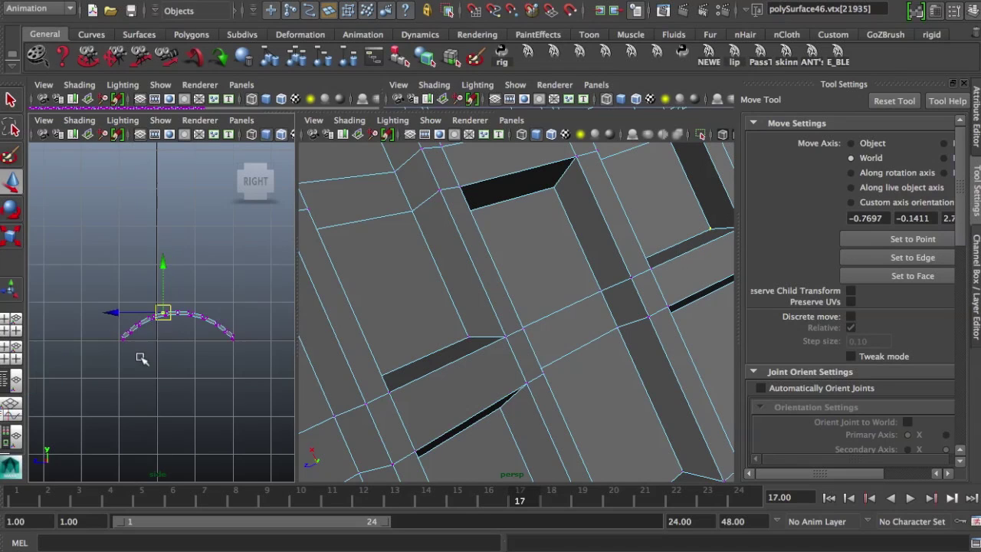
pyautogui.keyDown('alt'); pyautogui.moveTo(156, 382); pyautogui.dragTo(132, 381, button='middle'); pyautogui.keyUp('alt')
pyautogui.keyDown('alt'); pyautogui.moveTo(198, 316); pyautogui.dragTo(440, 344, button='right'); pyautogui.keyUp('alt')
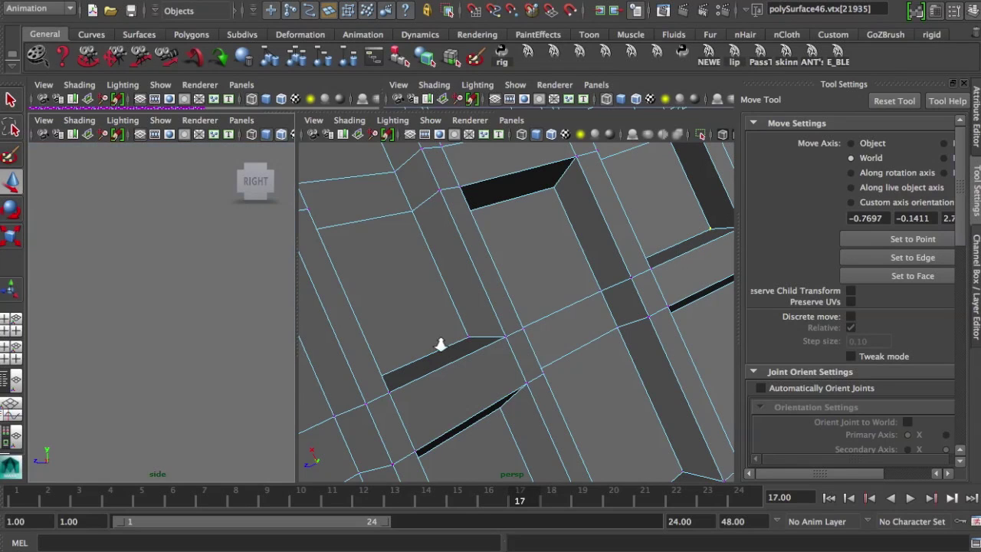
pyautogui.press('[')
pyautogui.keyDown('alt'); pyautogui.moveTo(169, 338); pyautogui.dragTo(195, 342, button='right'); pyautogui.keyUp('alt')
pyautogui.keyDown('alt'); pyautogui.click(181, 332); pyautogui.keyUp('alt')
pyautogui.keyDown('alt'); pyautogui.moveTo(180, 346); pyautogui.dragTo(77, 314, button='middle'); pyautogui.keyUp('alt')
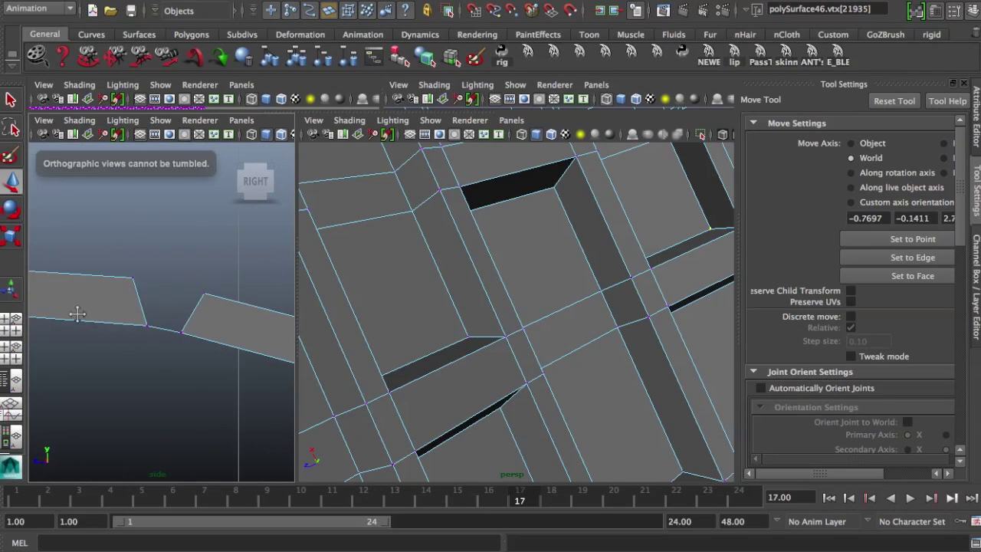
pyautogui.keyDown('alt'); pyautogui.moveTo(158, 336); pyautogui.dragTo(173, 341, button='right'); pyautogui.keyUp('alt')
pyautogui.keyDown('alt'); pyautogui.moveTo(173, 341); pyautogui.dragTo(85, 321, button='middle'); pyautogui.keyUp('alt')
pyautogui.moveTo(150, 341)
pyautogui.keyDown('alt'); pyautogui.mouseDown(button='right')
pyautogui.moveTo(134, 338)
pyautogui.moveTo(144, 344)
pyautogui.mouseUp(button='right'); pyautogui.keyUp('alt')
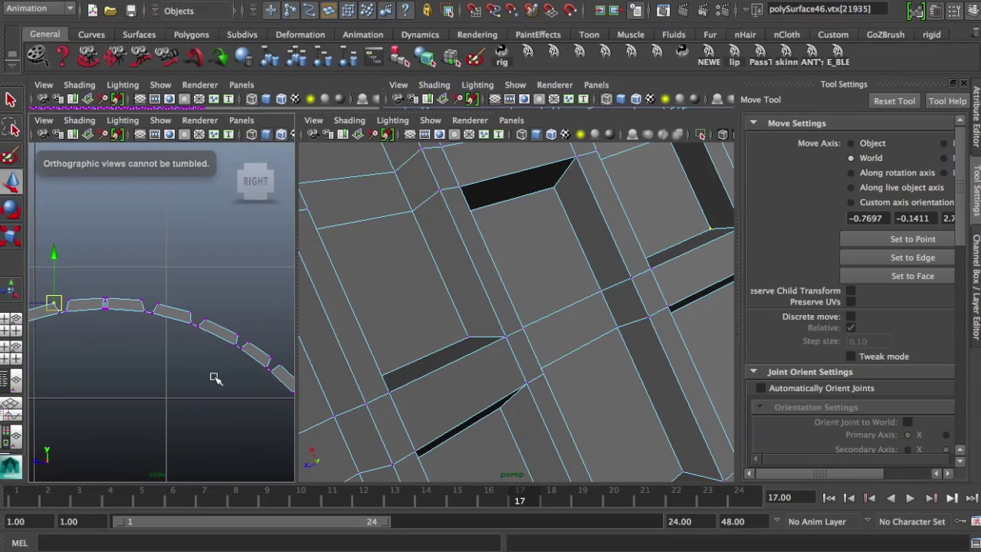
pyautogui.keyDown('alt'); pyautogui.moveTo(214, 376); pyautogui.dragTo(163, 358, button='middle'); pyautogui.keyUp('alt')
pyautogui.keyDown('alt'); pyautogui.moveTo(194, 371); pyautogui.dragTo(239, 401, button='right'); pyautogui.keyUp('alt')
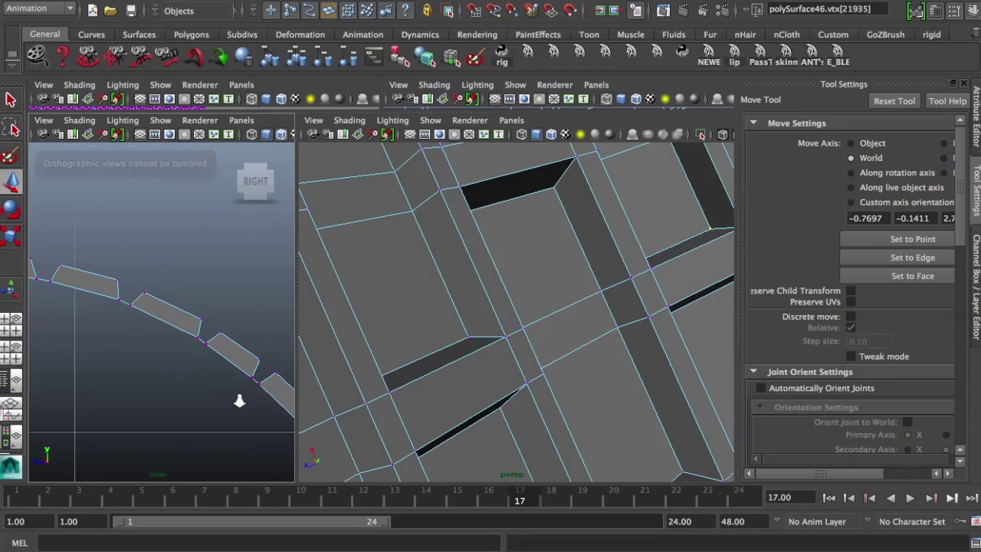
pyautogui.click(145, 295)
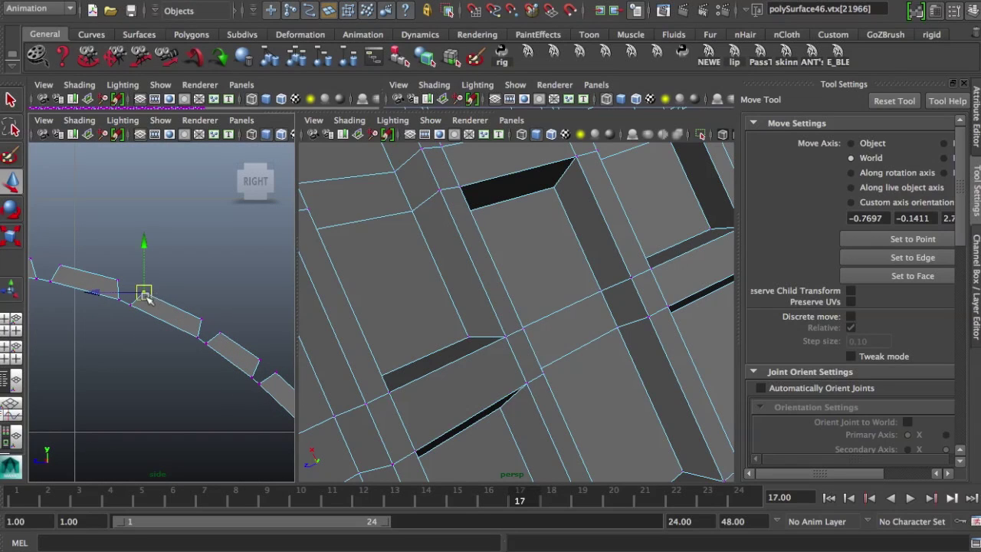
pyautogui.moveTo(146, 296); pyautogui.dragTo(144, 291)
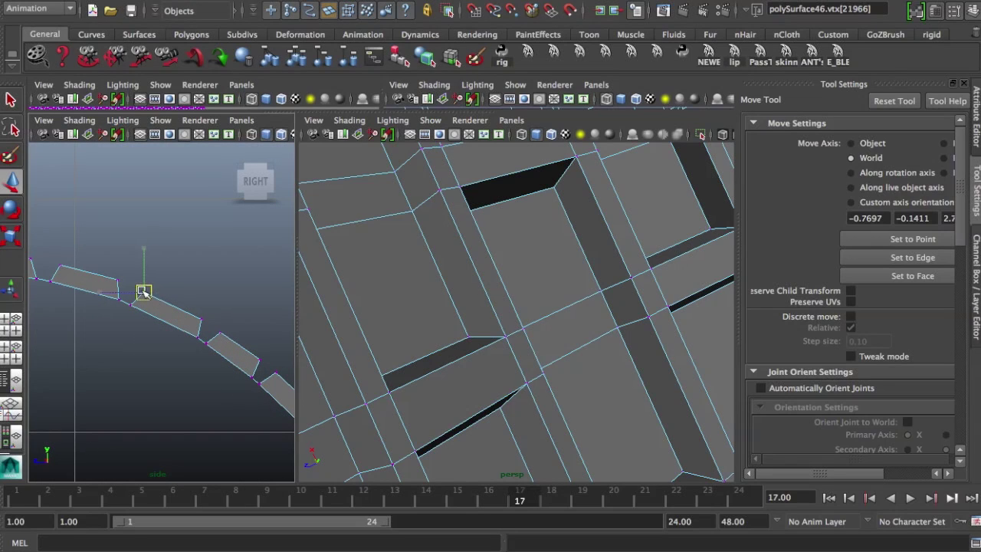
pyautogui.click(202, 324)
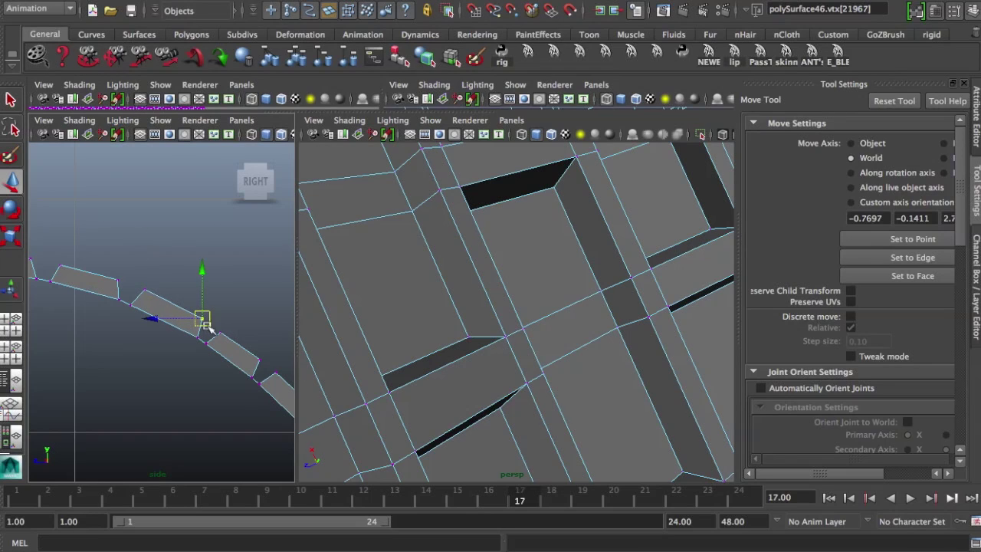
# Step: Raise the two upper corner vertices of the second brick row from the arch's right end slightly
pyautogui.click(222, 337)
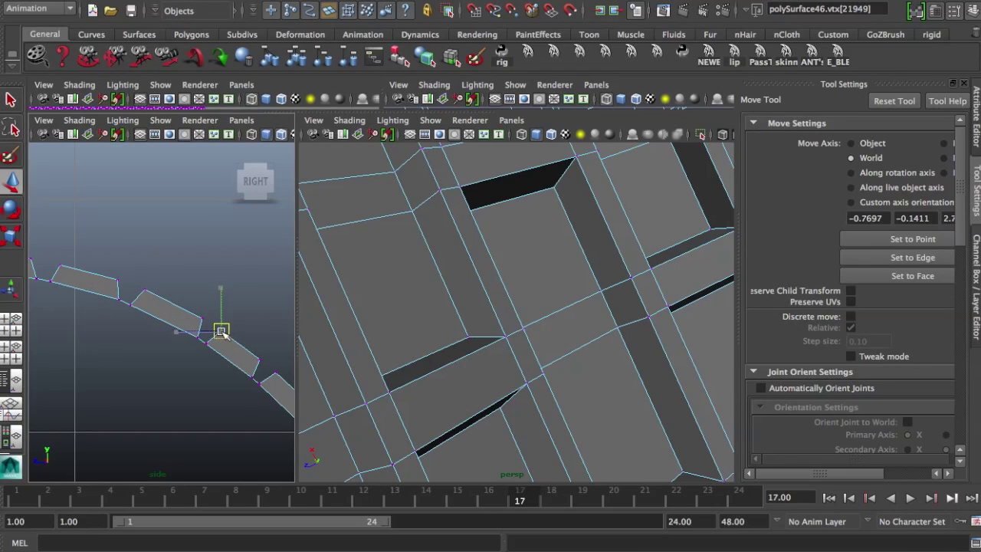
pyautogui.moveTo(221, 335); pyautogui.dragTo(220, 331)
pyautogui.click(259, 360)
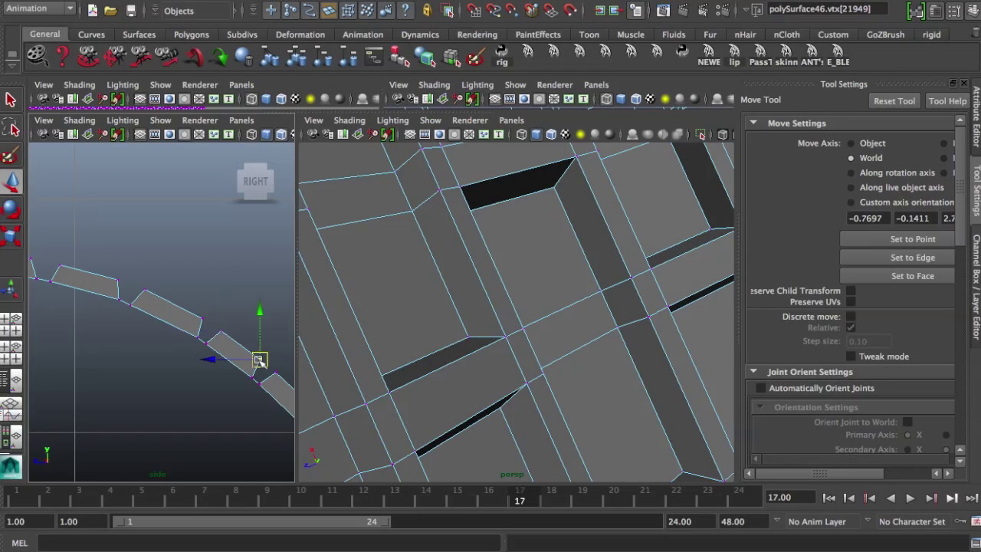
pyautogui.moveTo(259, 359); pyautogui.dragTo(260, 358)
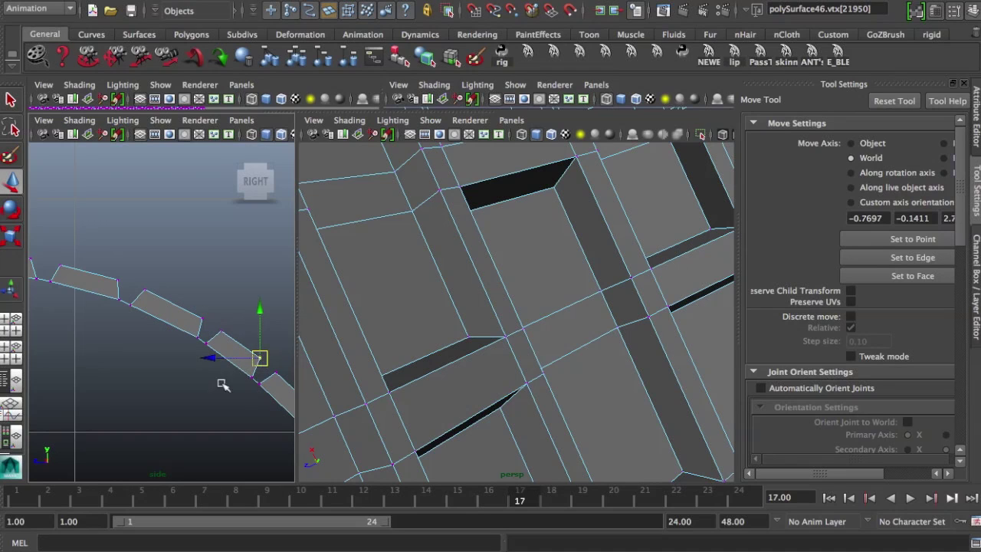
# Step: Add a nonlinear Bend deformer to the brick arch strip
pyautogui.scroll(-5, 219, 391)
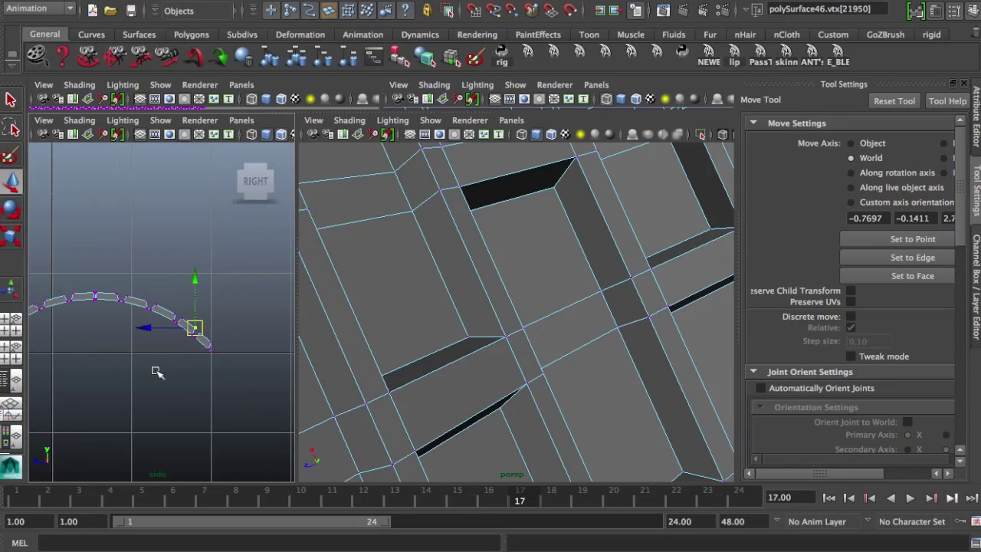
pyautogui.keyDown('alt'); pyautogui.moveTo(206, 370); pyautogui.dragTo(209, 370, button='middle'); pyautogui.keyUp('alt')
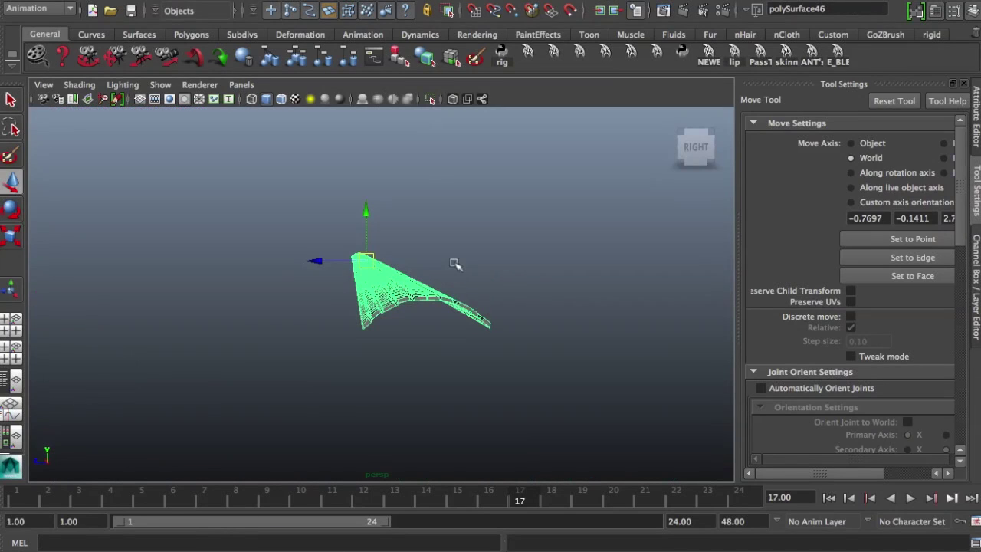
pyautogui.click(464, 0)
pyautogui.moveTo(538, 0)
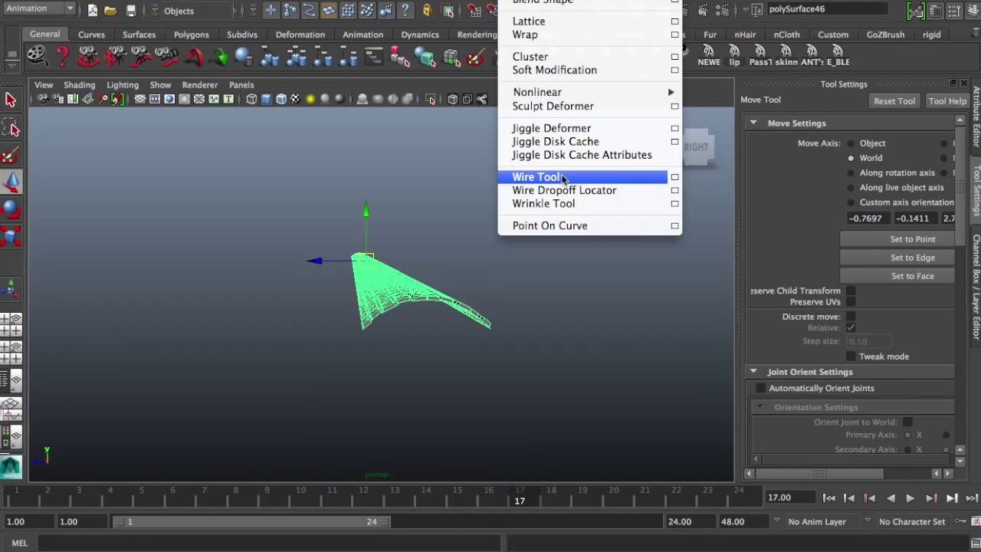
pyautogui.moveTo(651, 92)
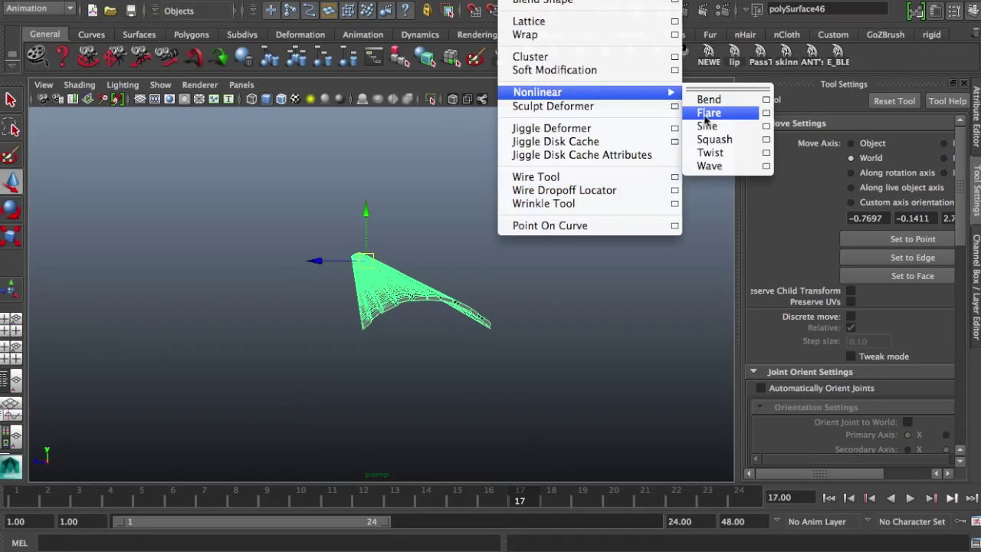
pyautogui.click(709, 99)
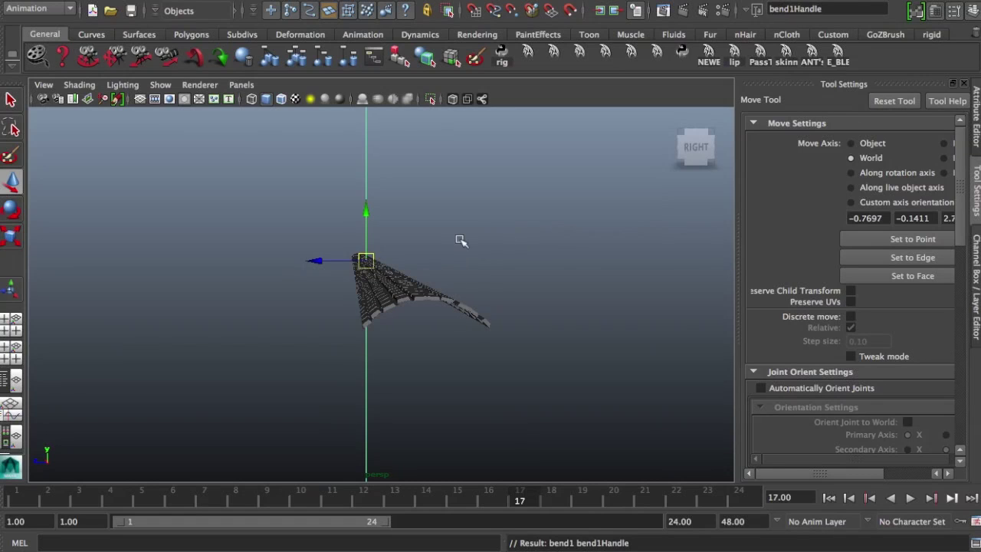
# Step: Rotate the bend deformer handle about Z to 45 degrees in discrete 15-degree steps
pyautogui.press('e')
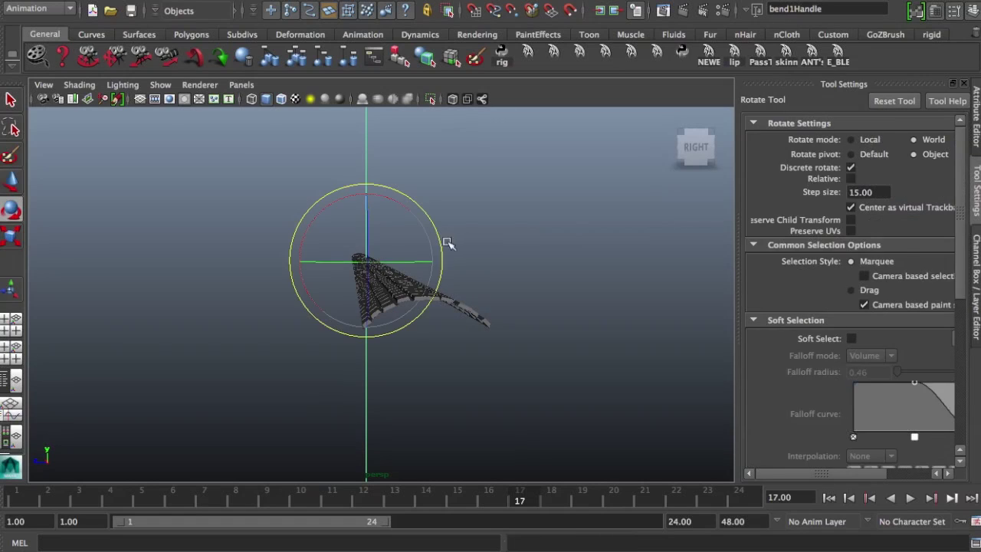
pyautogui.press('j')
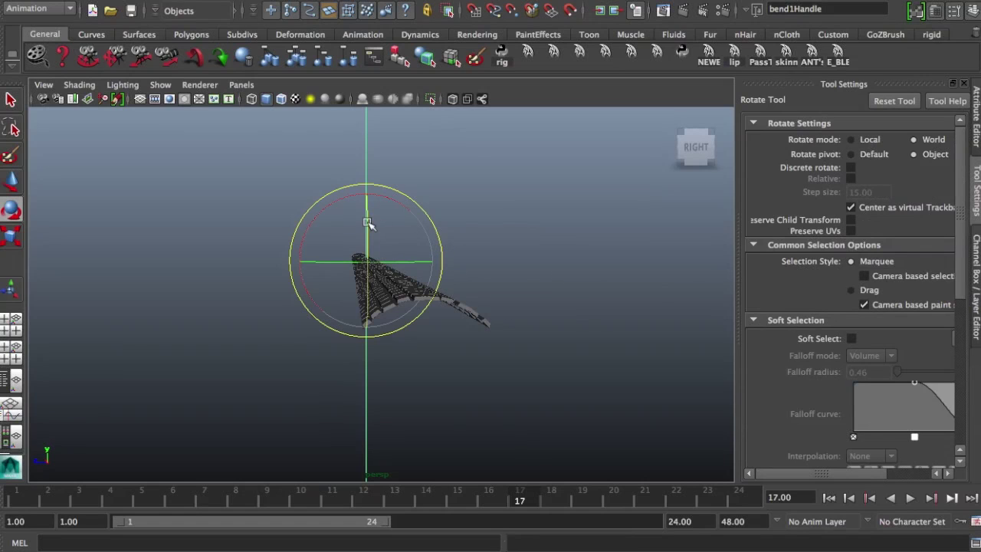
pyautogui.click(367, 224)
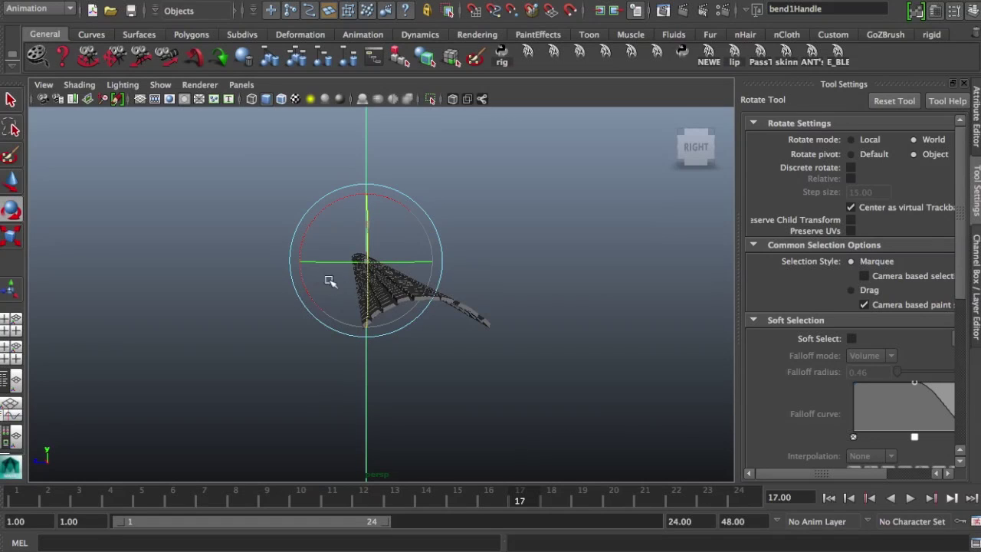
pyautogui.moveTo(329, 279); pyautogui.dragTo(358, 286, button='middle')
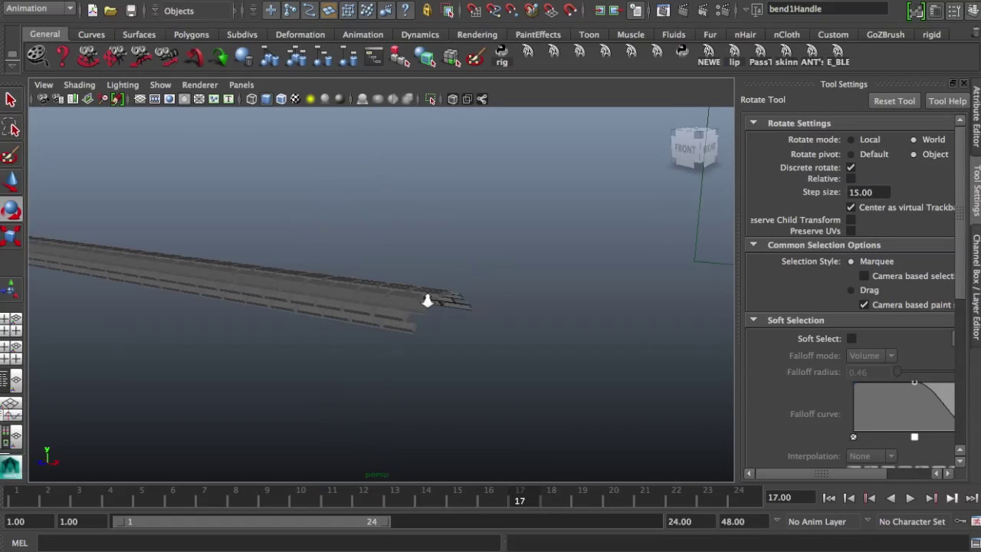
pyautogui.keyDown('alt'); pyautogui.moveTo(235, 296); pyautogui.dragTo(482, 396, button='middle'); pyautogui.keyUp('alt')
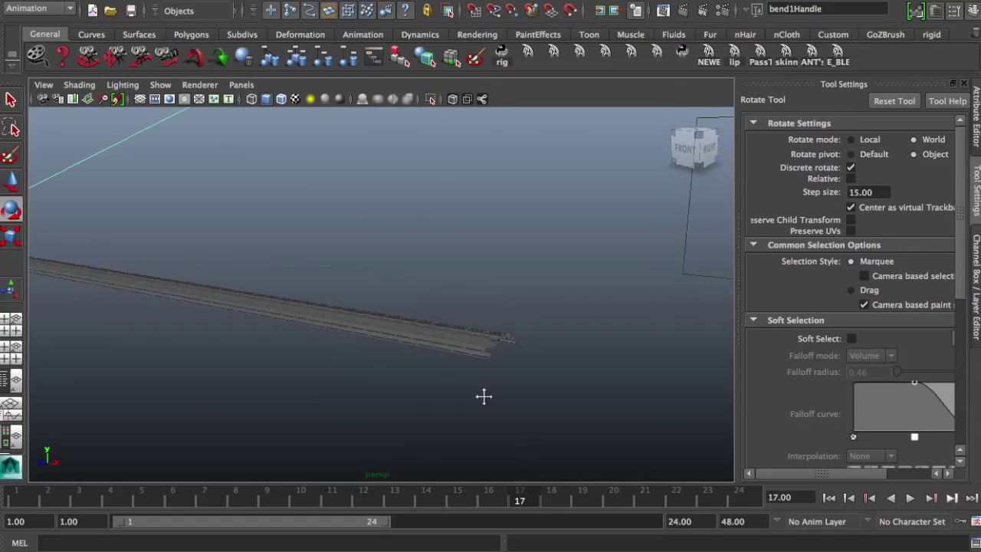
pyautogui.keyDown('alt'); pyautogui.moveTo(296, 324); pyautogui.dragTo(596, 373, button='middle'); pyautogui.keyUp('alt')
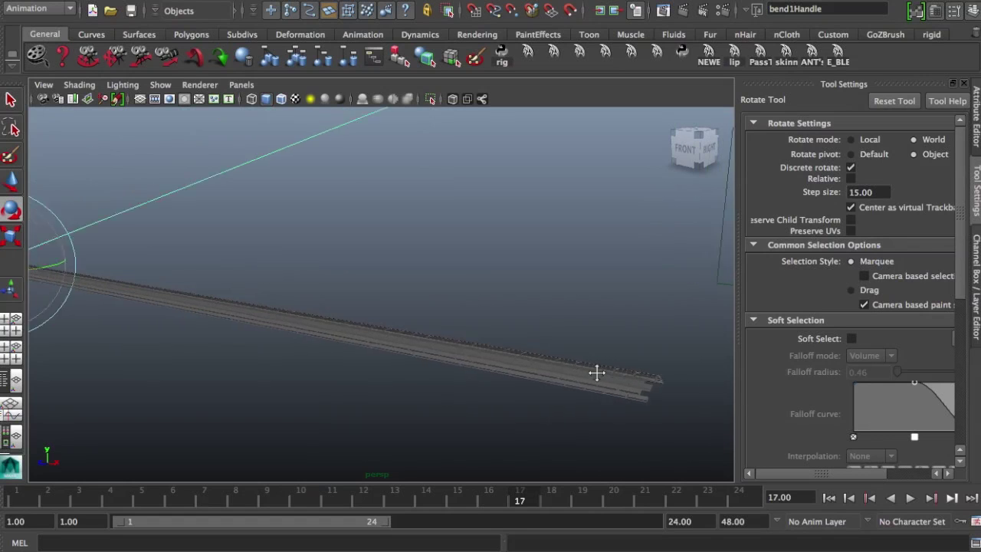
pyautogui.keyDown('alt'); pyautogui.moveTo(597, 373); pyautogui.dragTo(700, 387); pyautogui.keyUp('alt')
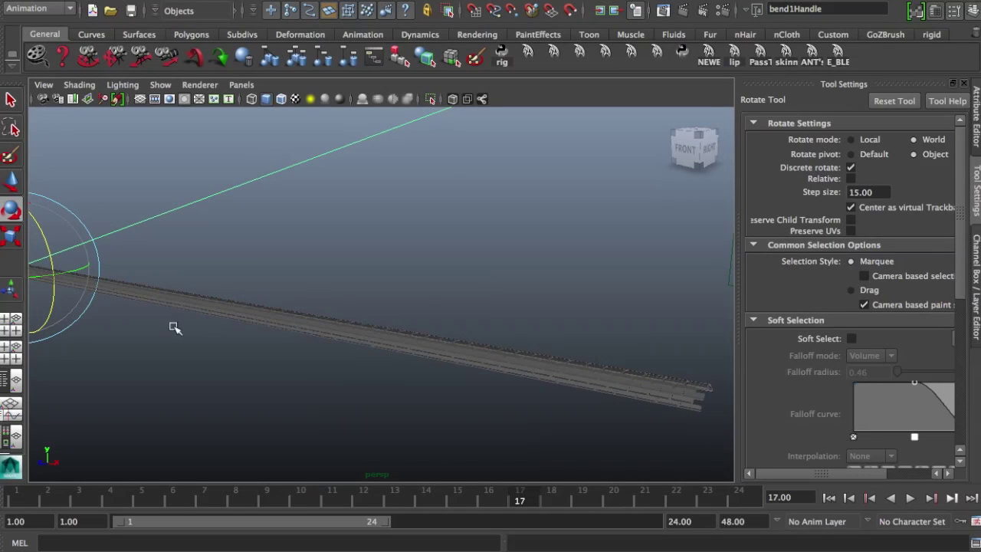
pyautogui.moveTo(232, 358); pyautogui.dragTo(418, 491)
pyautogui.moveTo(289, 509); pyautogui.dragTo(183, 353)
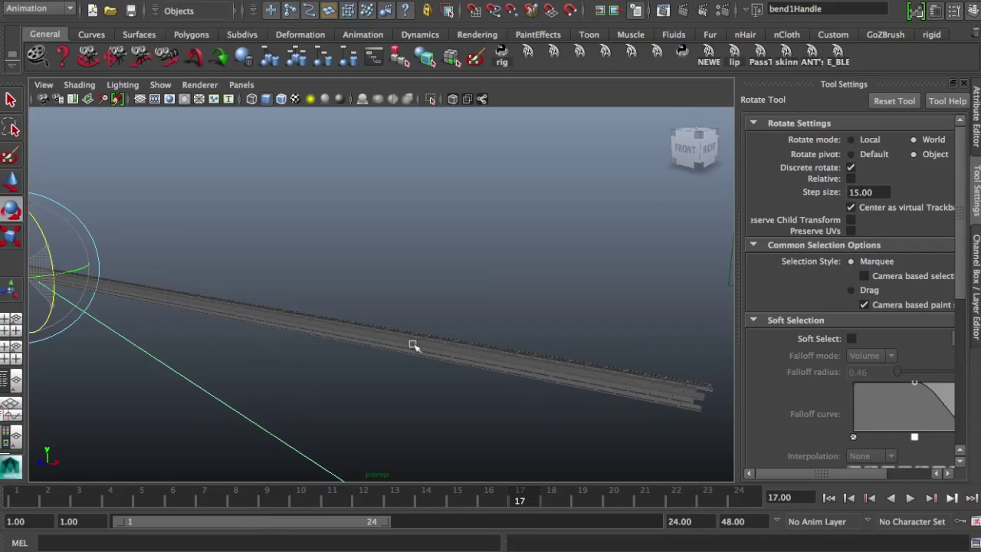
pyautogui.moveTo(412, 346); pyautogui.dragTo(381, 350)
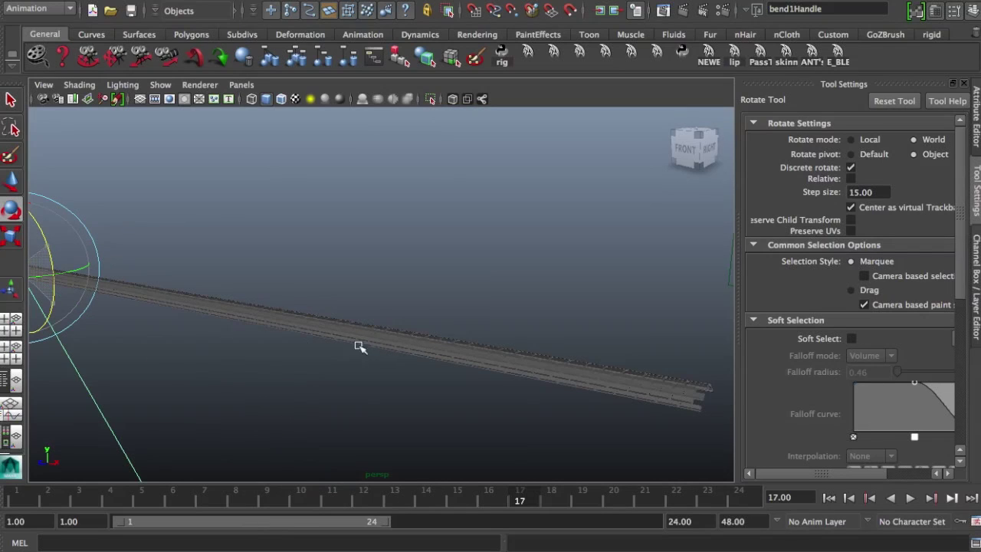
pyautogui.press('f')
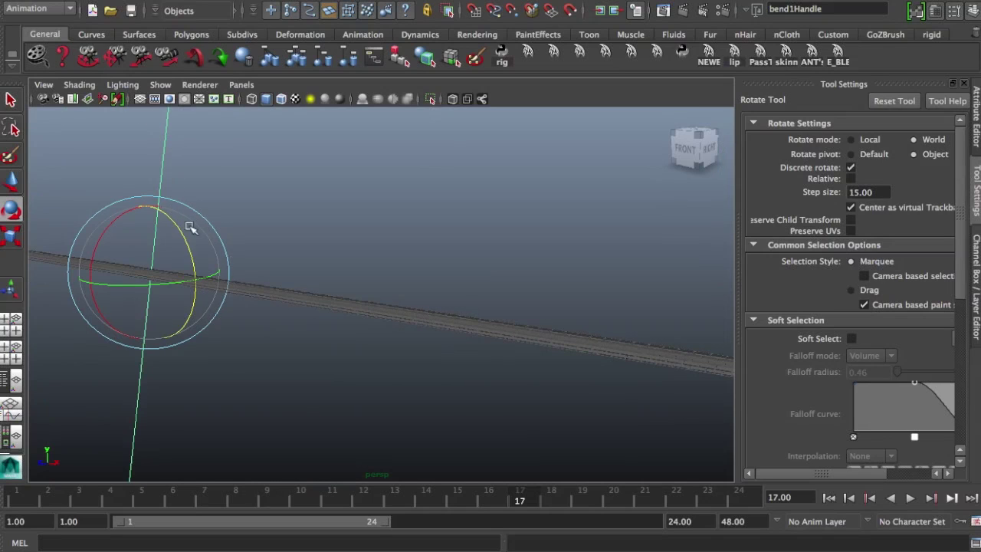
pyautogui.moveTo(190, 237); pyautogui.dragTo(170, 215)
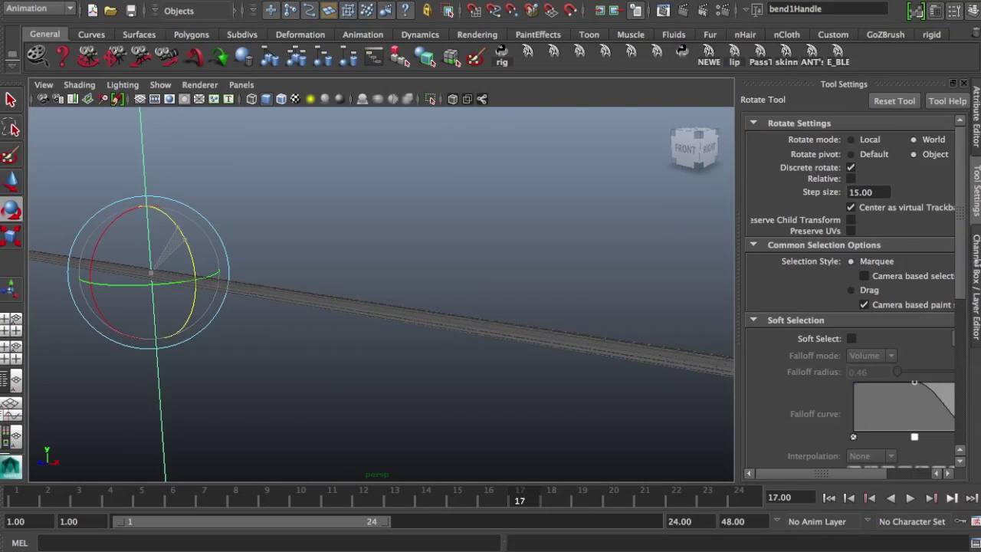
pyautogui.press('super+z')
# Step: Show the bend1 attributes and rotate the bend handle to 90 degrees about Z, in line with the strip
pyautogui.click(978, 266)
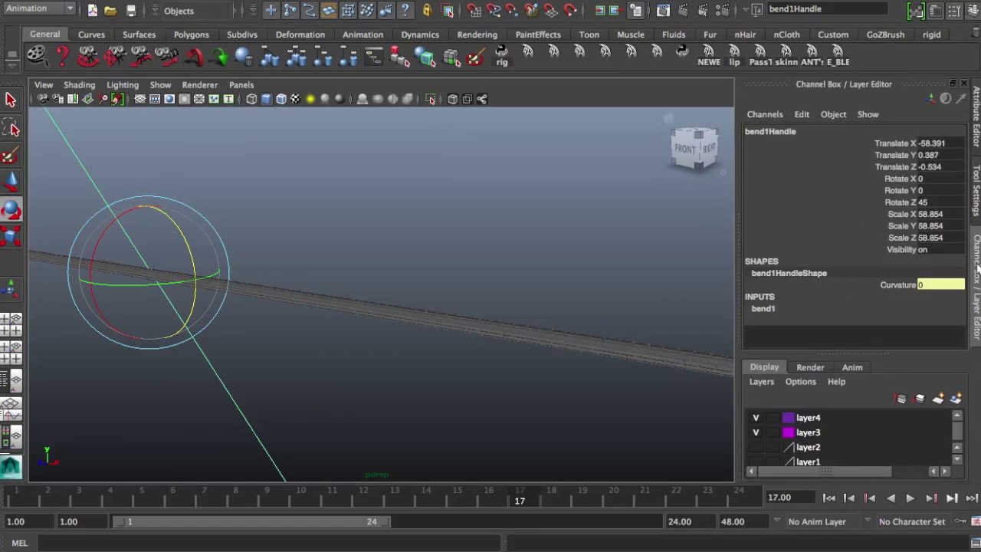
pyautogui.click(767, 306)
pyautogui.scroll(-1, 842, 272)
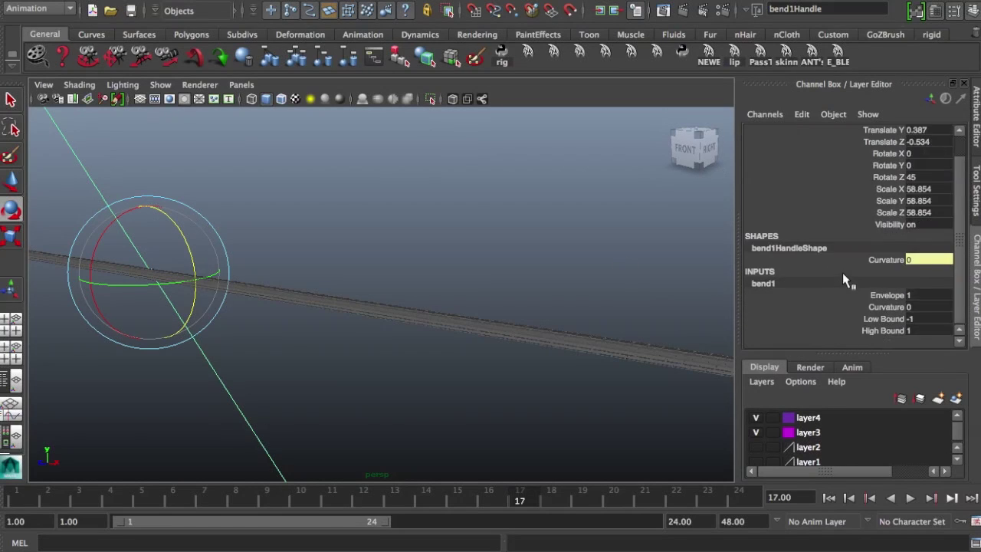
pyautogui.moveTo(192, 261); pyautogui.dragTo(140, 204)
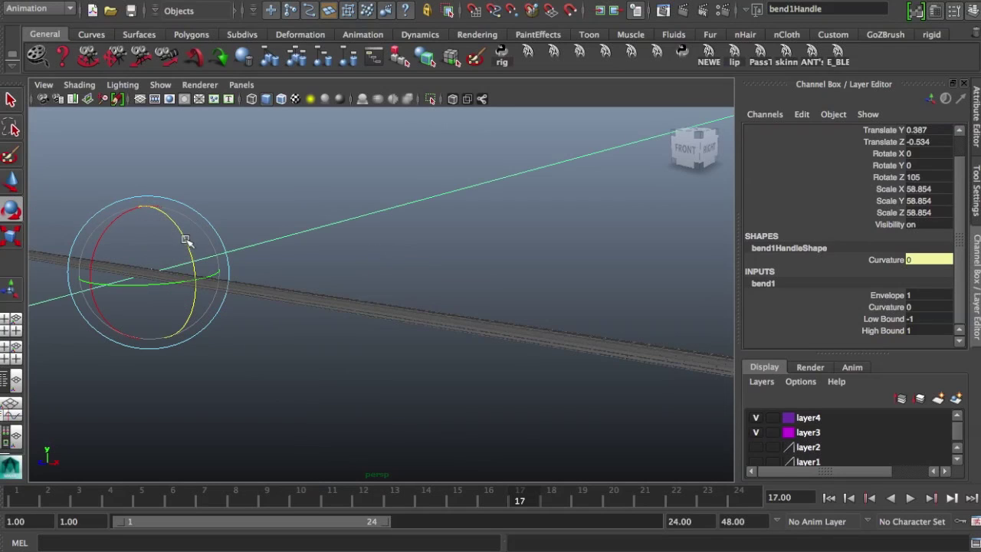
pyautogui.moveTo(186, 240); pyautogui.dragTo(194, 257)
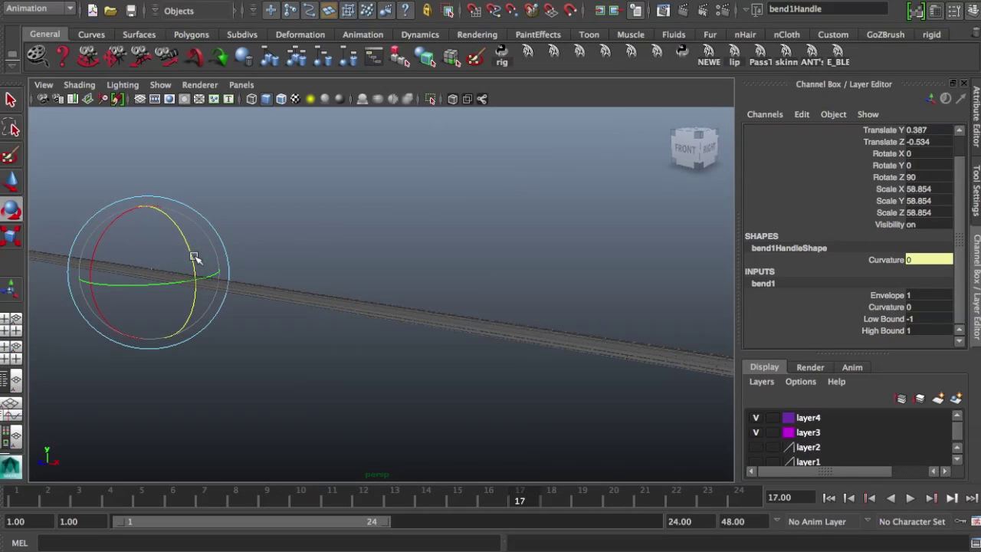
# Step: Bend the brick strip downward with the deformer's manipulator to a curvature of about -15, discarding the first upward bend
pyautogui.press('t')
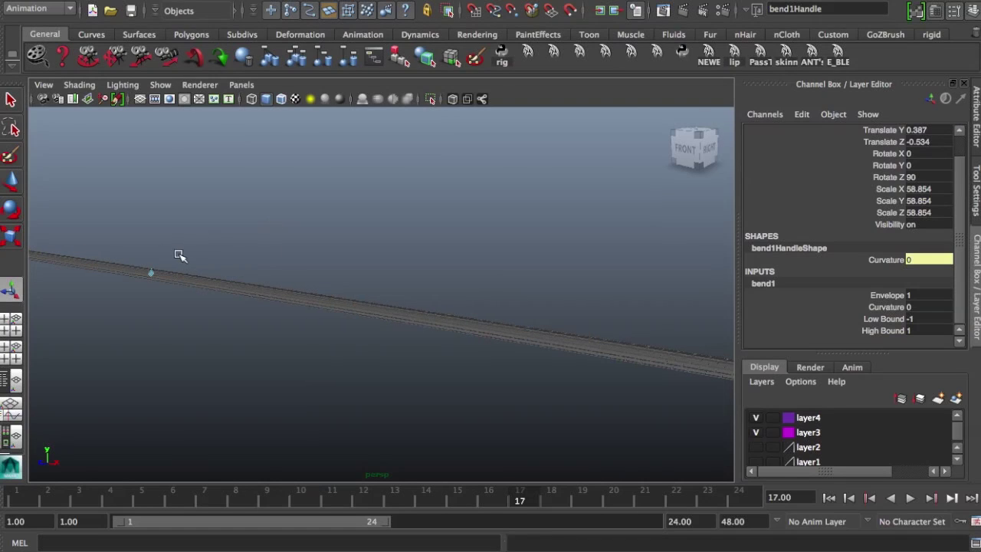
pyautogui.moveTo(300, 274); pyautogui.dragTo(338, 349)
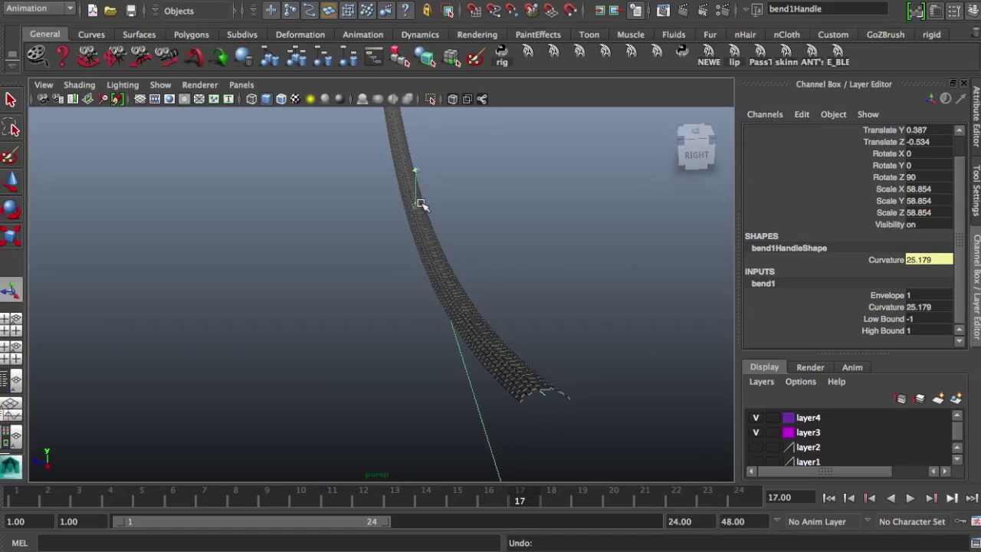
pyautogui.hotkey('ctrl', 'z')
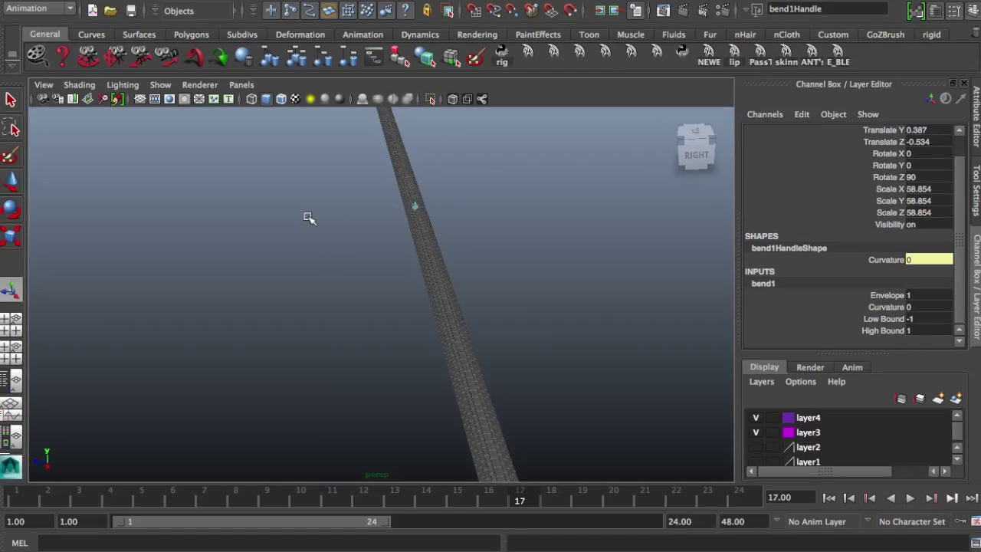
pyautogui.moveTo(308, 218); pyautogui.dragTo(298, 219, button='middle')
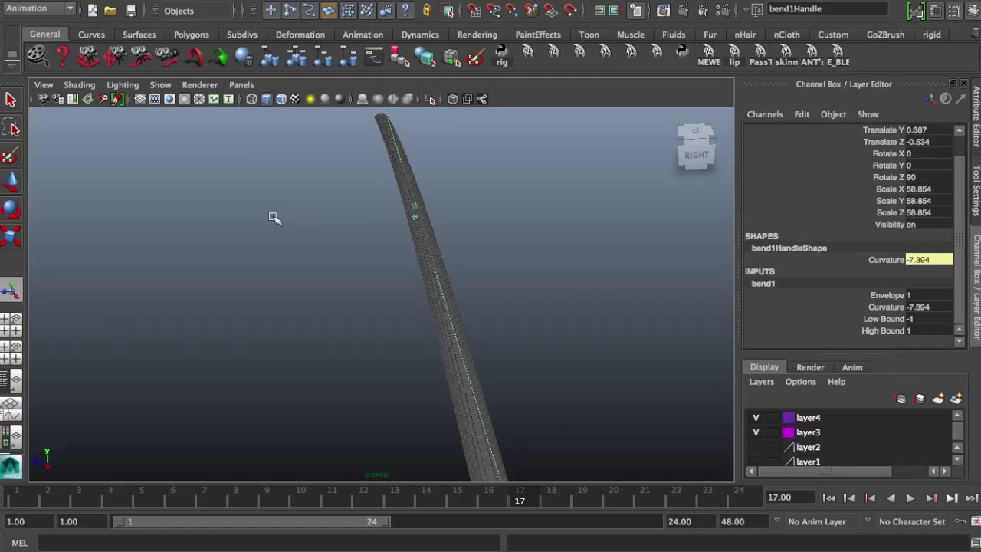
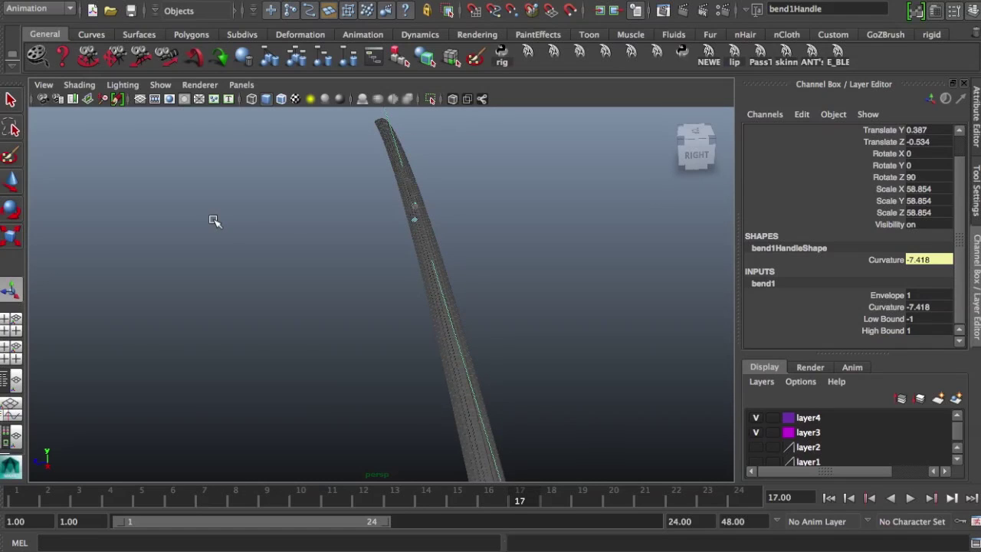
pyautogui.moveTo(167, 226); pyautogui.dragTo(94, 230, button='middle')
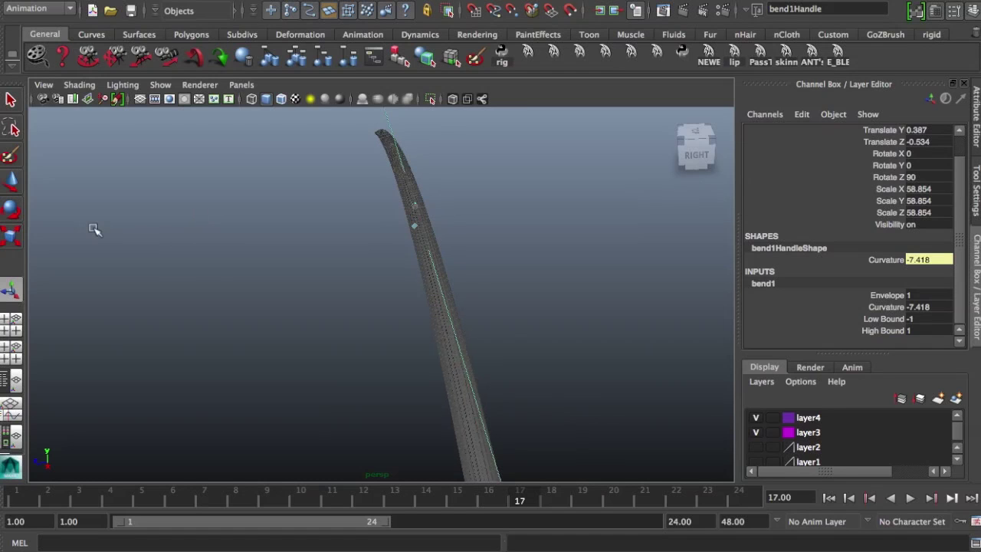
pyautogui.keyDown('alt'); pyautogui.moveTo(399, 271); pyautogui.dragTo(694, 413); pyautogui.keyUp('alt')
# Step: Increase the negative curvature of the bend deformer to curl the brick strip round into a ring
pyautogui.click(923, 263)
pyautogui.write('100')
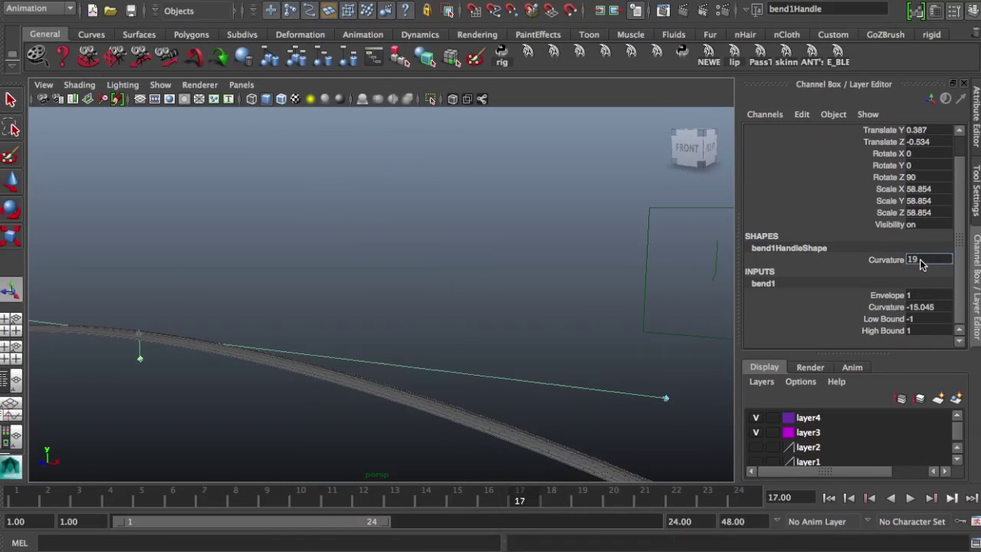
pyautogui.press('Return')
pyautogui.keyDown('alt'); pyautogui.moveTo(150, 360); pyautogui.dragTo(282, 340, button='middle'); pyautogui.keyUp('alt')
pyautogui.moveTo(278, 351); pyautogui.dragTo(275, 551)
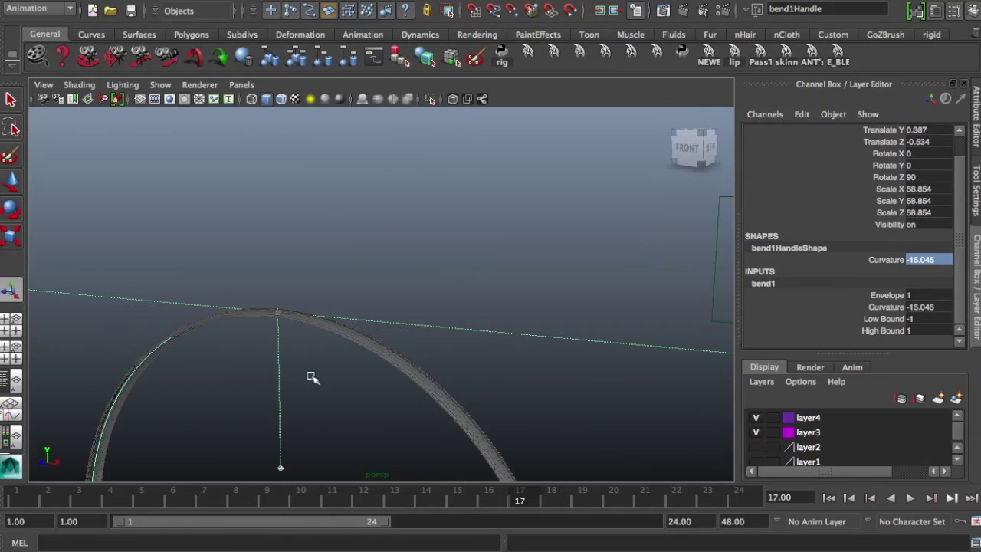
pyautogui.keyDown('alt'); pyautogui.moveTo(311, 375); pyautogui.dragTo(388, 150, button='middle'); pyautogui.keyUp('alt')
pyautogui.moveTo(338, 370); pyautogui.dragTo(307, 429)
# Step: Examine the joint in shaded display and adjust the bend curvature to about -180.35 so the two strip ends meet
pyautogui.moveTo(307, 429)
pyautogui.keyDown('alt'); pyautogui.mouseDown(button='right')
pyautogui.moveTo(435, 325)
pyautogui.moveTo(767, 344)
pyautogui.mouseUp(button='right'); pyautogui.keyUp('alt')
pyautogui.click(250, 101)
pyautogui.press('5')
pyautogui.moveTo(357, 357); pyautogui.dragTo(356, 342)
pyautogui.keyDown('alt'); pyautogui.moveTo(295, 379); pyautogui.dragTo(462, 354); pyautogui.keyUp('alt')
pyautogui.keyDown('alt'); pyautogui.moveTo(376, 410); pyautogui.dragTo(303, 325, button='middle'); pyautogui.keyUp('alt')
pyautogui.moveTo(302, 318)
pyautogui.mouseDown()
pyautogui.moveTo(308, 312)
pyautogui.moveTo(305, 328)
pyautogui.moveTo(378, 302)
pyautogui.mouseUp()
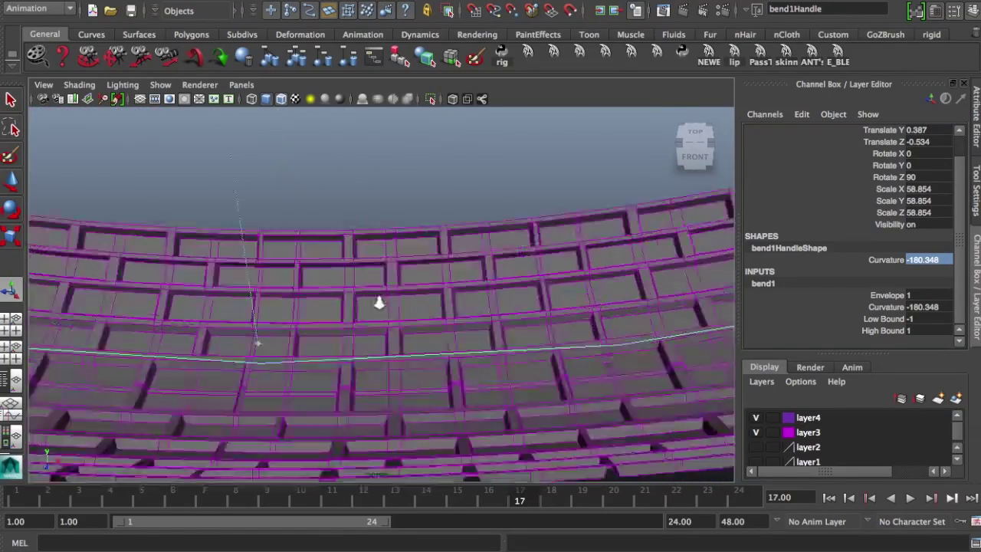
# Step: Switch the view to wireframe and fine-tune the bend curvature to about -180.57 at the ring's seam
pyautogui.keyDown('alt'); pyautogui.moveTo(378, 302); pyautogui.dragTo(72, 219, button='right'); pyautogui.keyUp('alt')
pyautogui.click(79, 84)
pyautogui.click(88, 98)
pyautogui.keyDown('alt'); pyautogui.moveTo(234, 320); pyautogui.dragTo(422, 293, button='right'); pyautogui.keyUp('alt')
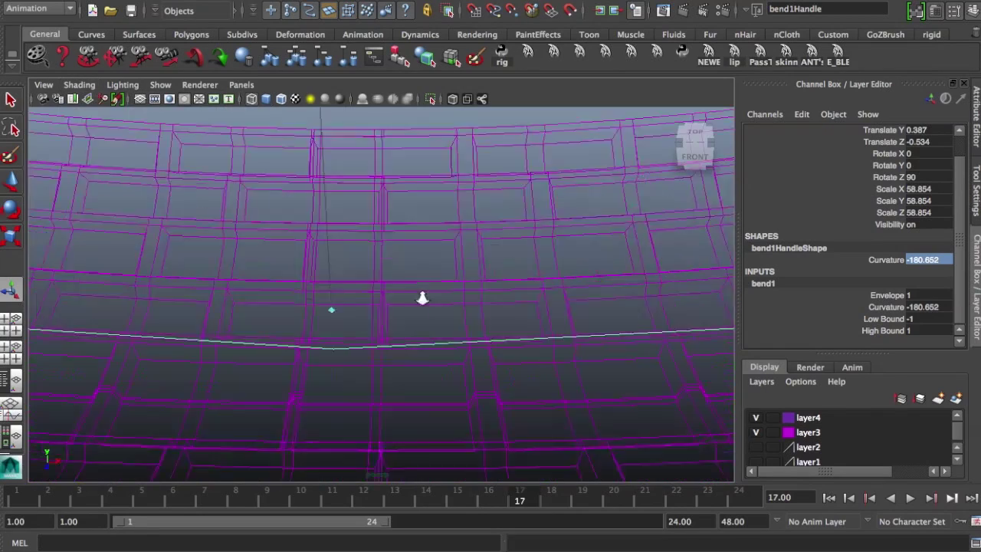
pyautogui.keyDown('alt'); pyautogui.moveTo(422, 293); pyautogui.dragTo(351, 337, button='middle'); pyautogui.keyUp('alt')
pyautogui.moveTo(274, 322)
pyautogui.mouseDown()
pyautogui.moveTo(272, 306)
pyautogui.moveTo(273, 318)
pyautogui.mouseUp()
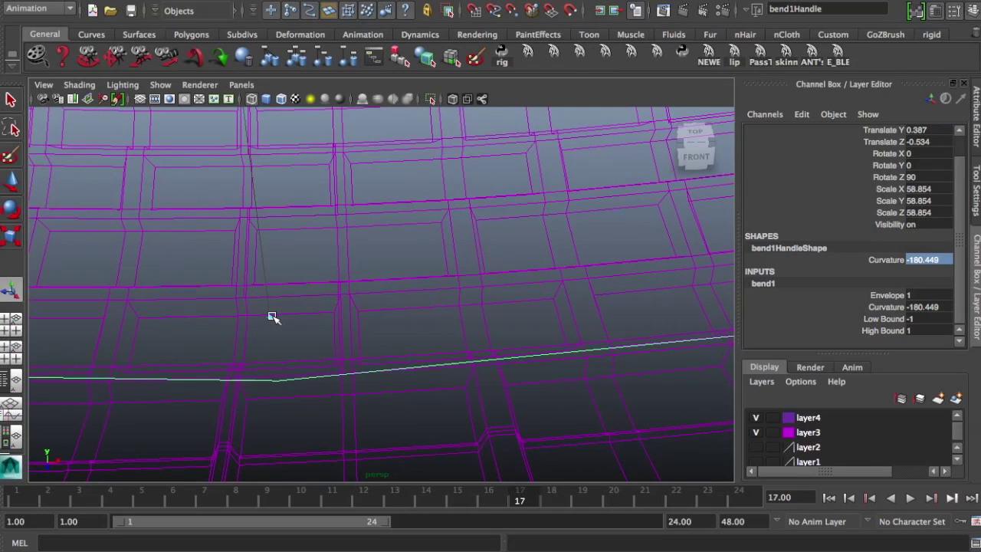
pyautogui.moveTo(274, 315); pyautogui.dragTo(273, 315)
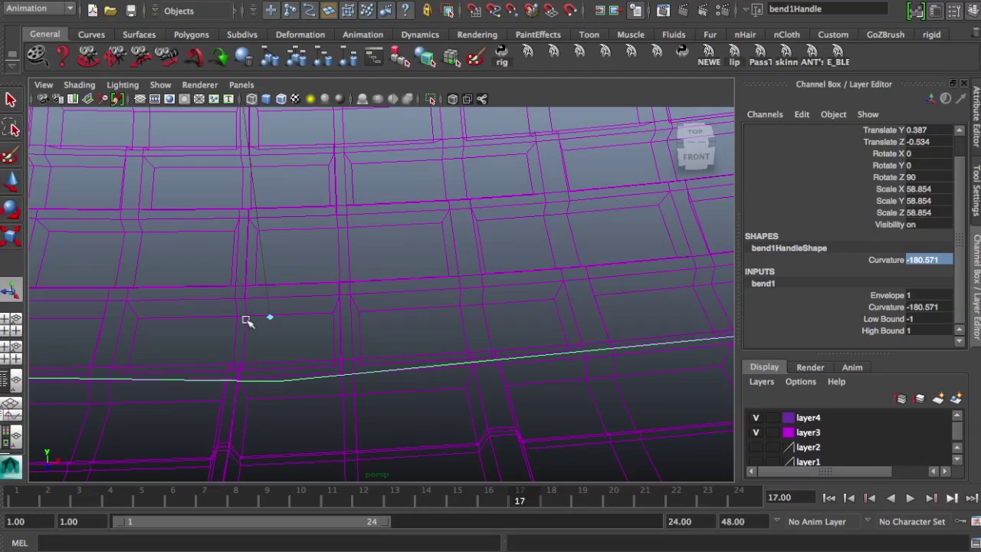
# Step: Select the first group of doubled vertices at the brick ring's seam and merge them
pyautogui.click(246, 321)
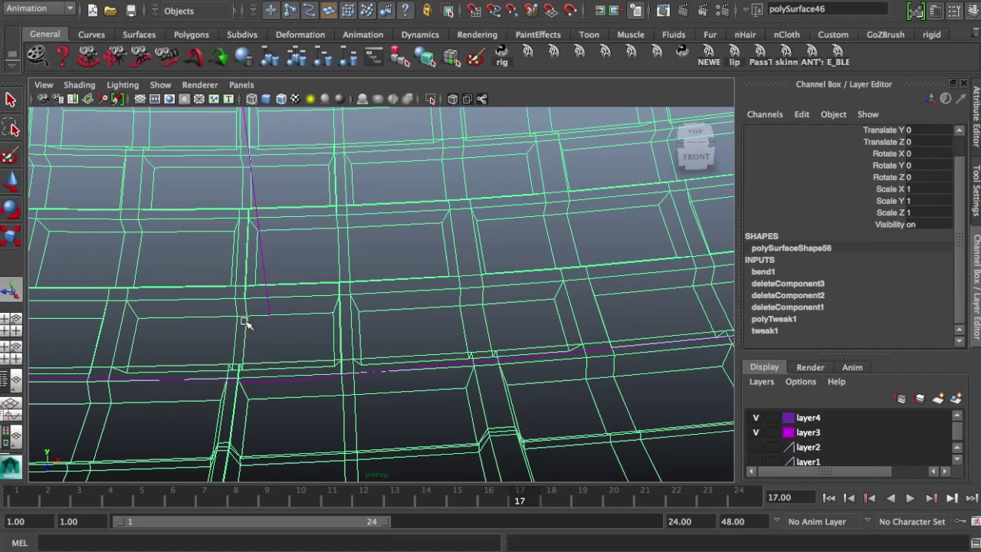
pyautogui.moveTo(246, 320); pyautogui.dragTo(194, 261, button='right')
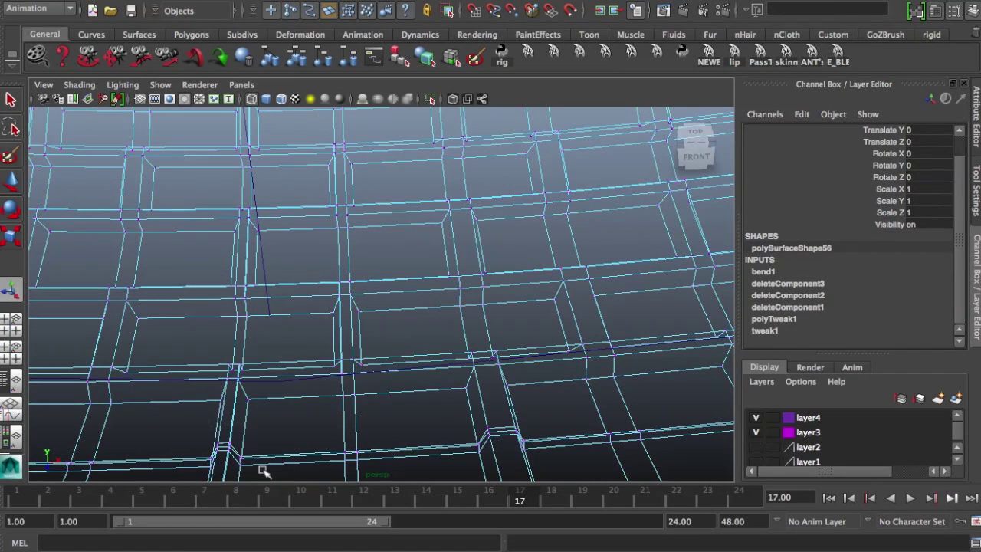
pyautogui.moveTo(202, 412); pyautogui.dragTo(281, 460)
pyautogui.rightClick(284, 426)
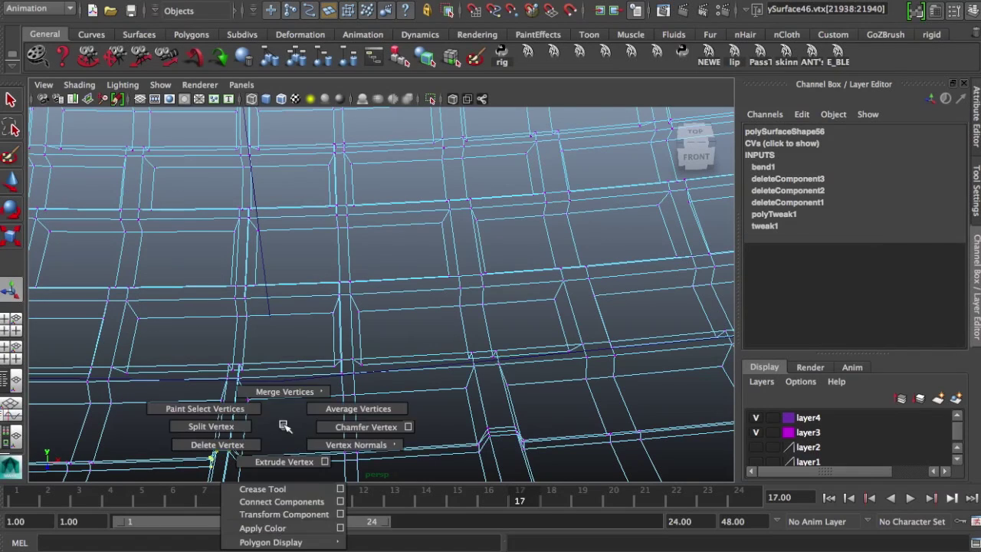
pyautogui.moveTo(284, 426); pyautogui.dragTo(341, 365, button='right')
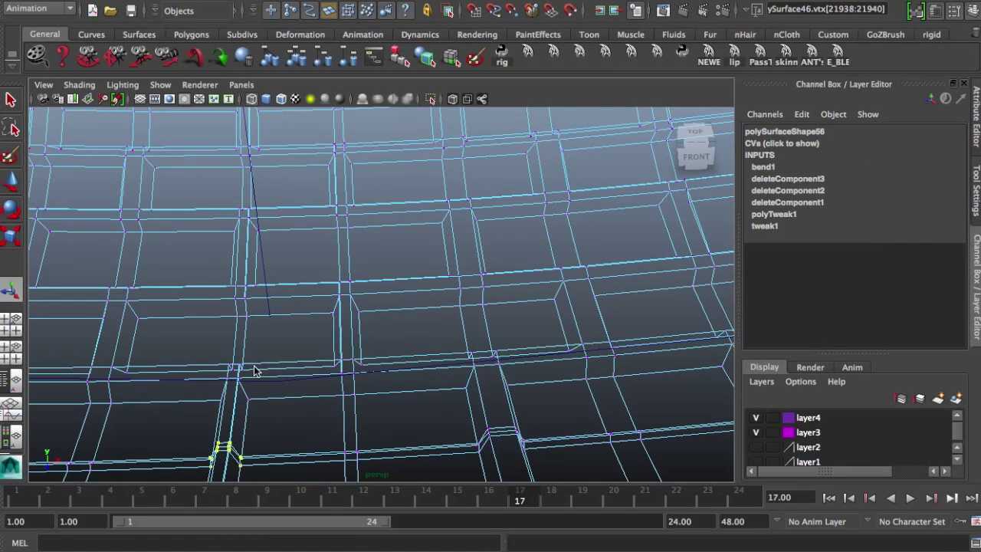
# Step: Select the vertices across the full width of the ring's seam, merge them, and return the mesh to object mode
pyautogui.scroll(-10, 255, 370)
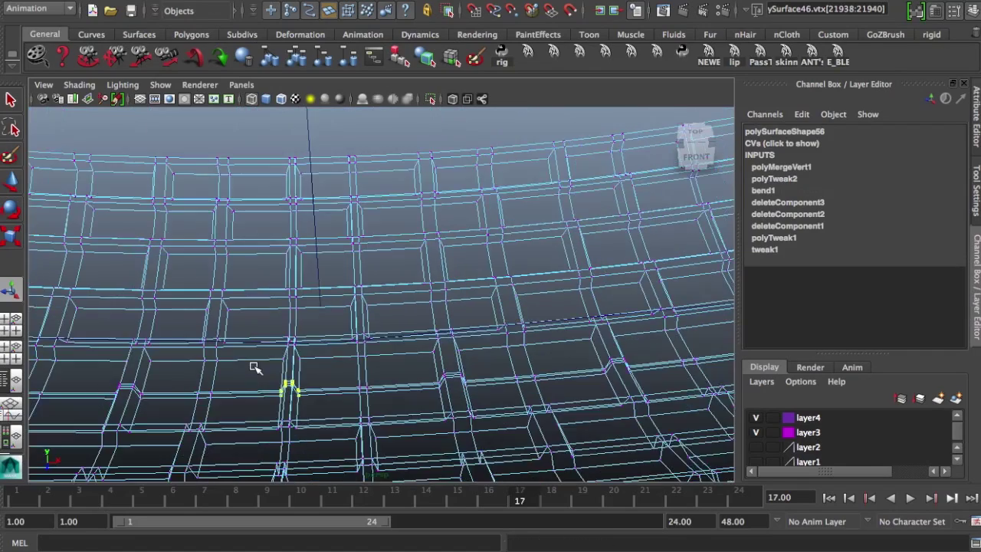
pyautogui.moveTo(406, 451); pyautogui.dragTo(244, 179)
pyautogui.keyDown('shift'); pyautogui.moveTo(324, 326); pyautogui.dragTo(400, 237, button='right'); pyautogui.keyUp('shift')
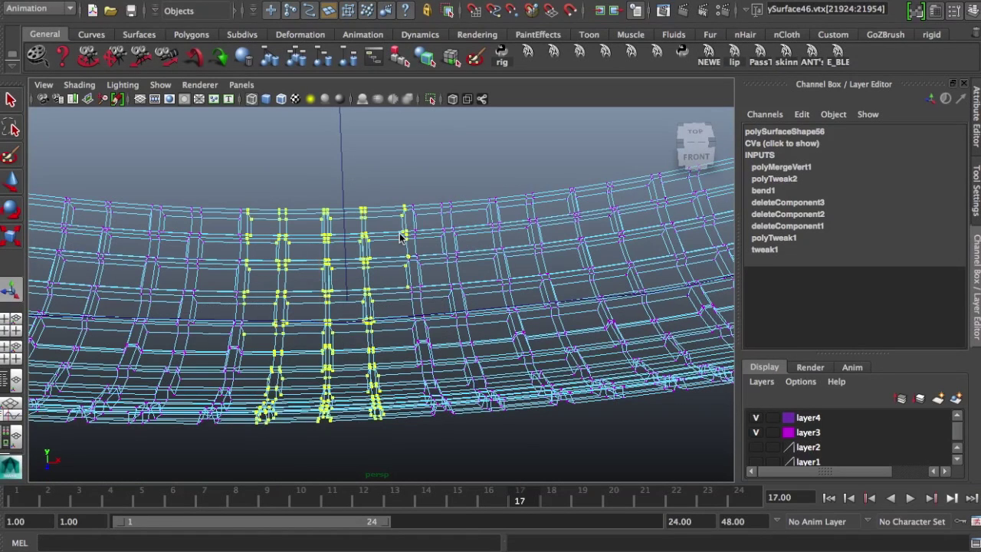
pyautogui.moveTo(472, 230); pyautogui.dragTo(528, 201, button='right')
pyautogui.click(475, 244)
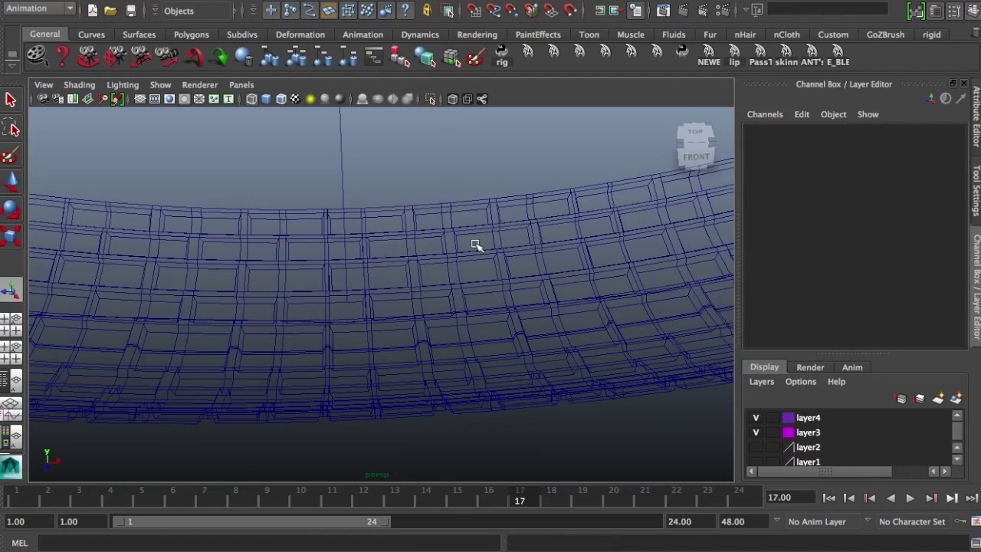
# Step: Freeze the brick ring's transformations and delete its construction history
pyautogui.moveTo(459, 266); pyautogui.dragTo(491, 286)
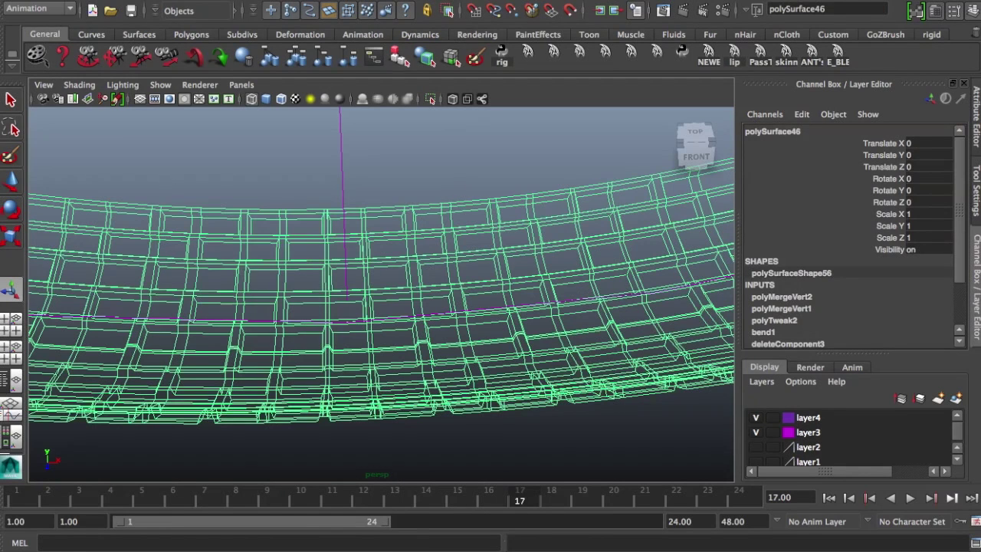
pyautogui.click(153, 1)
pyautogui.click(165, 26)
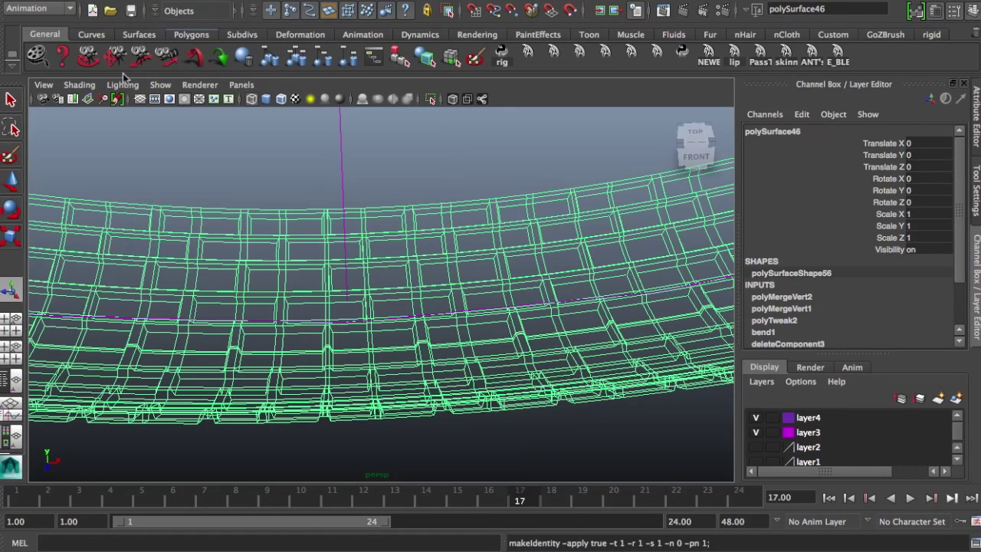
pyautogui.click(115, 0)
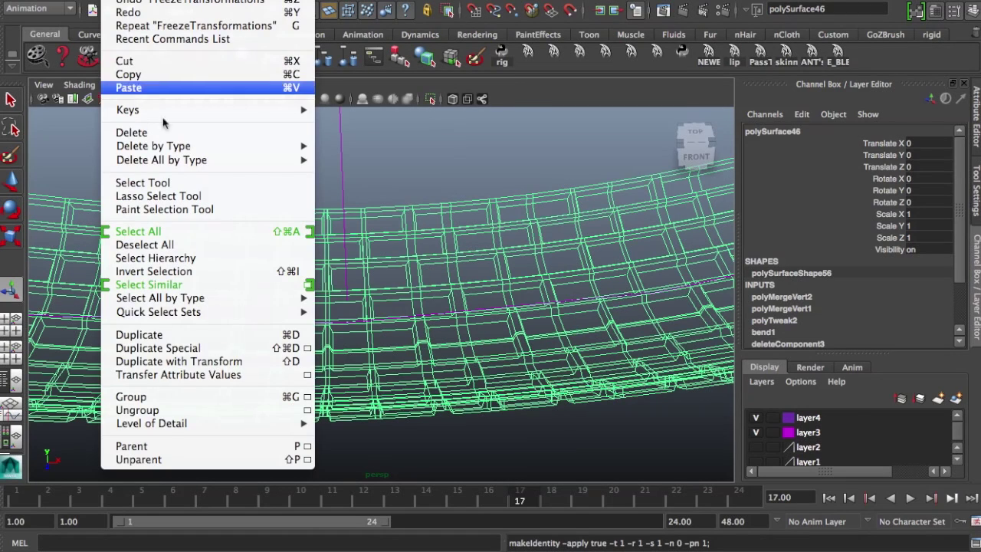
pyautogui.moveTo(305, 157)
pyautogui.click(340, 153)
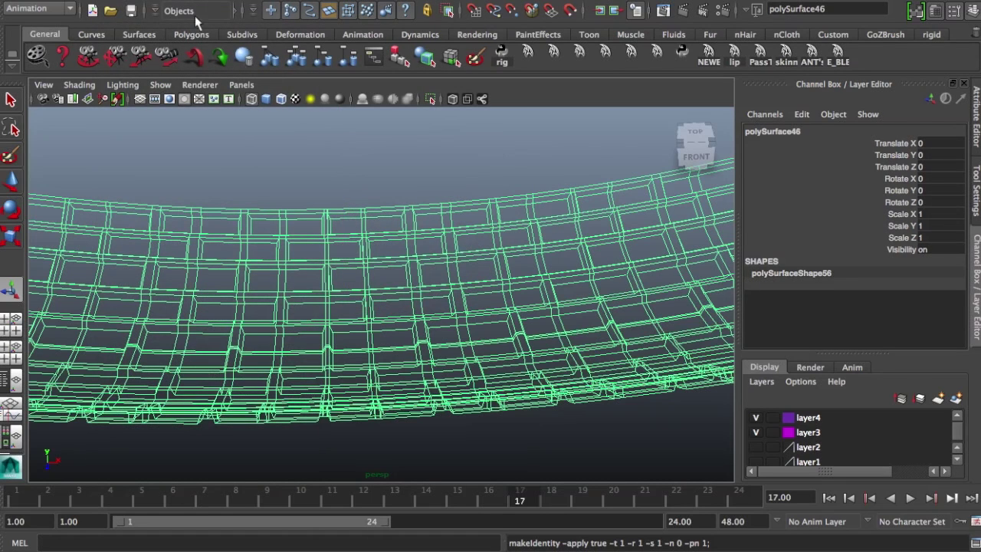
pyautogui.click(81, 0)
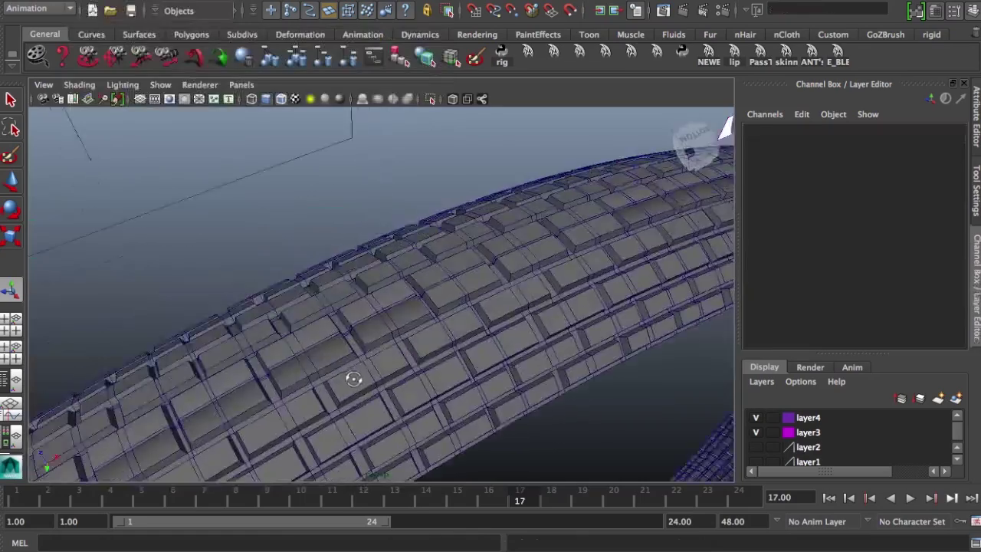
pyautogui.keyDown('alt'); pyautogui.moveTo(353, 379); pyautogui.dragTo(472, 301); pyautogui.keyUp('alt')
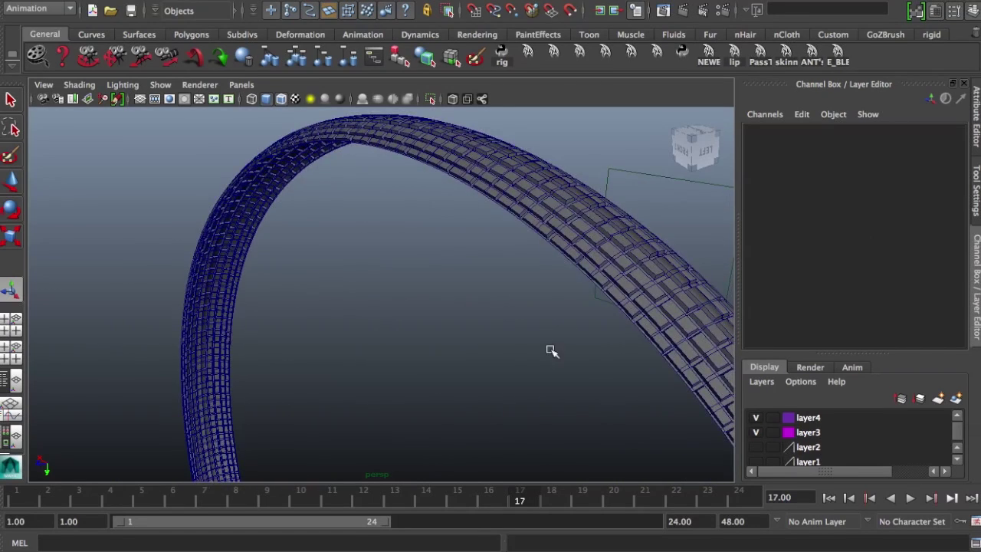
pyautogui.keyDown('alt'); pyautogui.moveTo(549, 350); pyautogui.dragTo(476, 302); pyautogui.keyUp('alt')
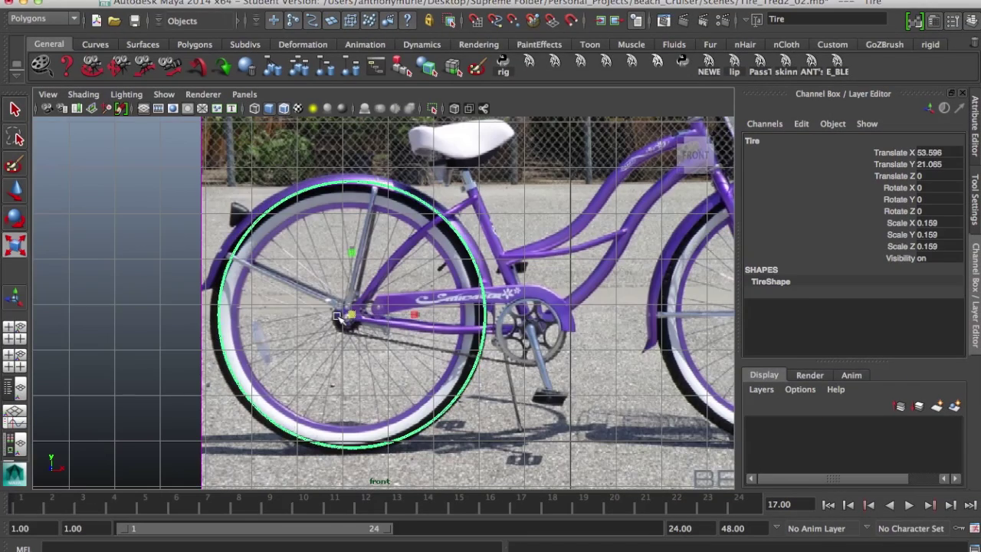
# Step: Scale the tire uniformly to 0.161 and position it at about X 53.5, Y 20.97 over the reference bike's rear wheel
pyautogui.moveTo(338, 315); pyautogui.dragTo(352, 320)
pyautogui.press('w')
pyautogui.press('r')
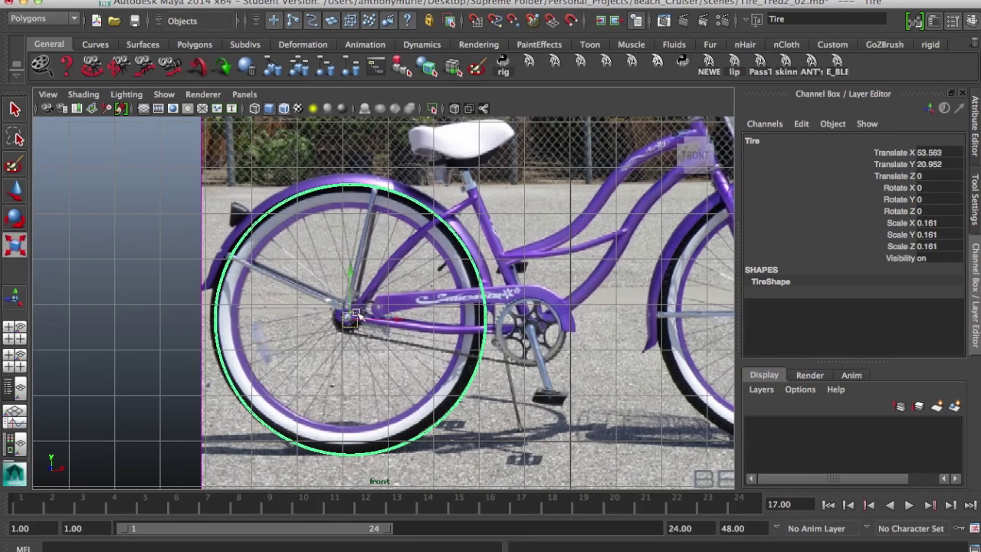
pyautogui.moveTo(349, 320); pyautogui.dragTo(335, 321)
pyautogui.press('w')
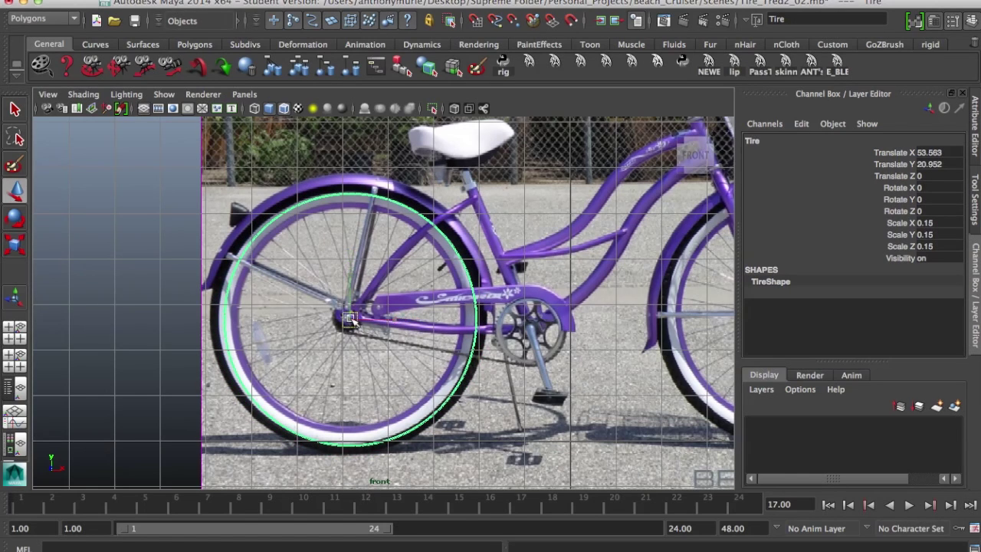
pyautogui.moveTo(348, 320); pyautogui.dragTo(345, 320)
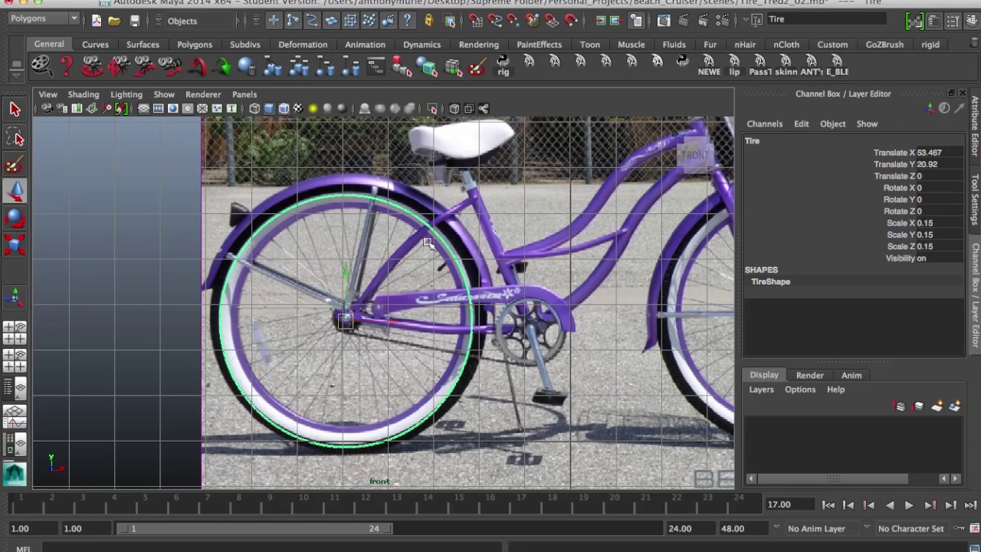
pyautogui.press('r')
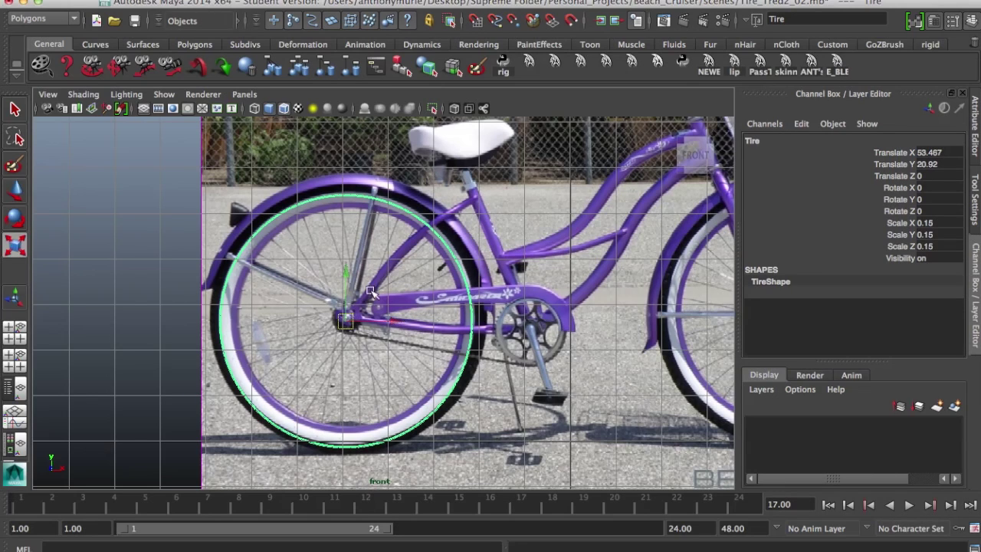
pyautogui.moveTo(346, 320)
pyautogui.mouseDown()
pyautogui.moveTo(358, 323)
pyautogui.moveTo(347, 320)
pyautogui.mouseUp()
pyautogui.press('w')
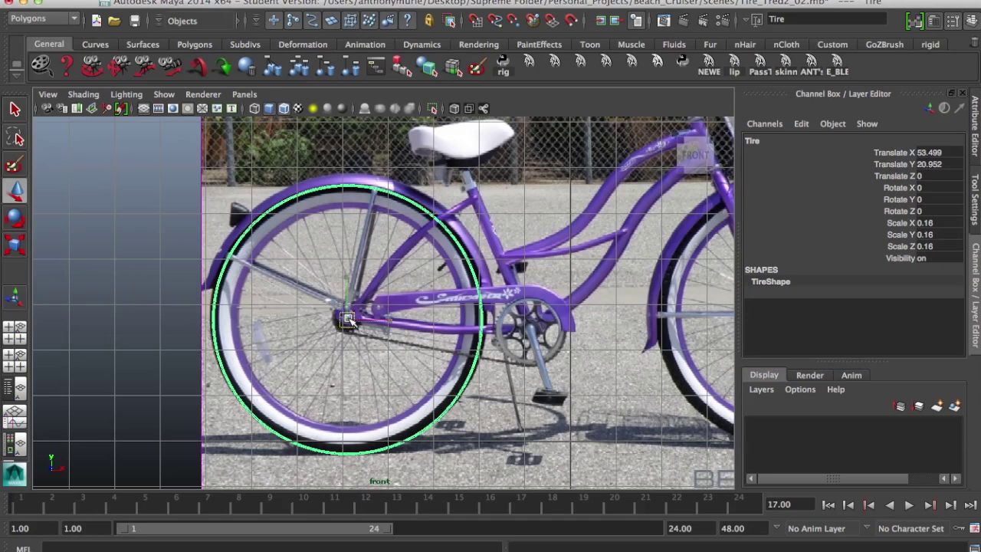
pyautogui.moveTo(349, 319); pyautogui.dragTo(348, 320)
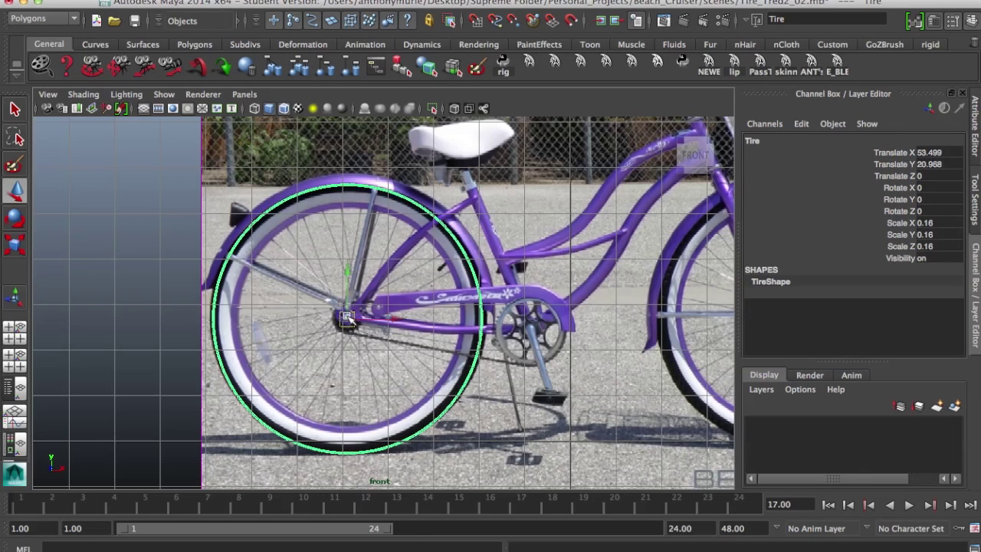
pyautogui.press('r')
pyautogui.moveTo(348, 321); pyautogui.dragTo(350, 322)
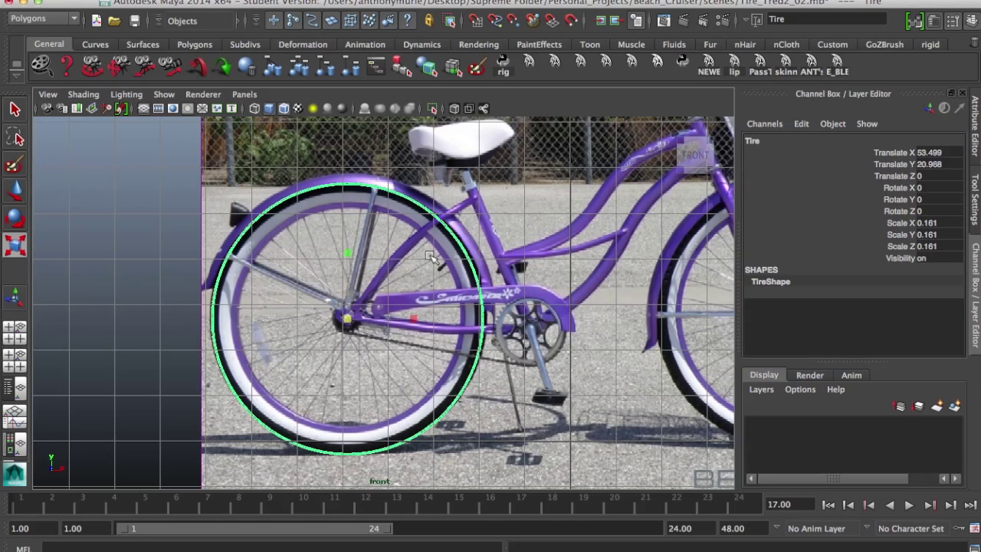
# Step: Switch to the perspective view and move the tire forward from the reference image to about Z 6.84
pyautogui.press('space')
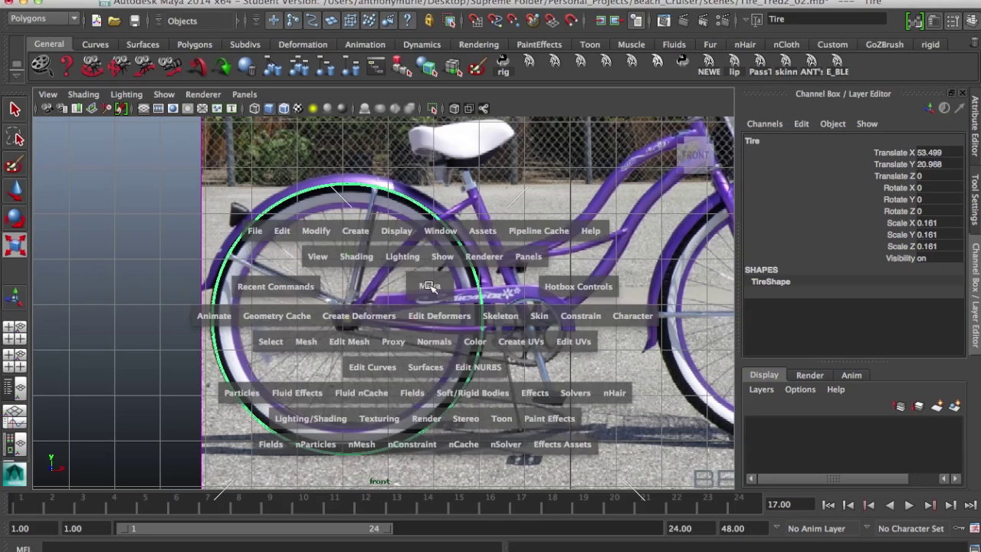
pyautogui.press('space')
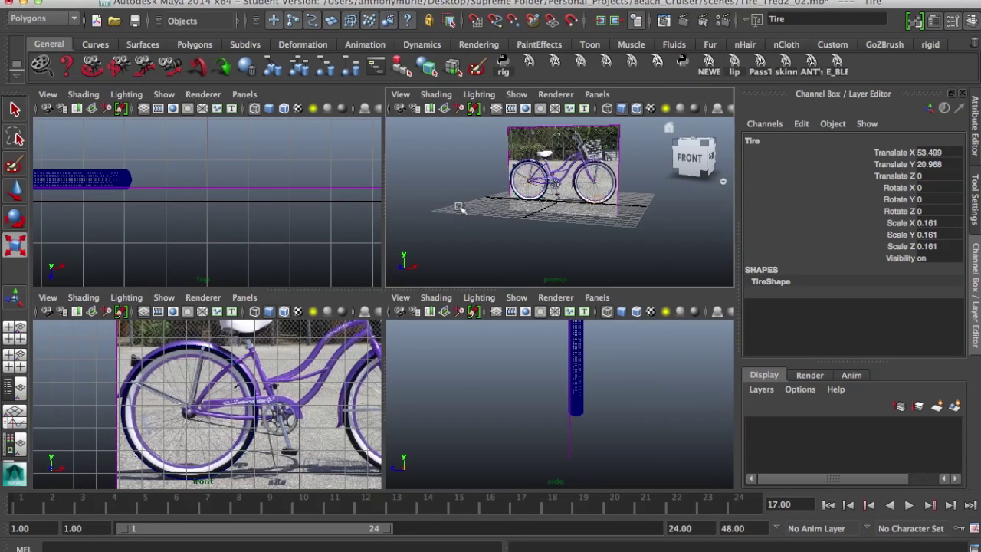
pyautogui.press('space')
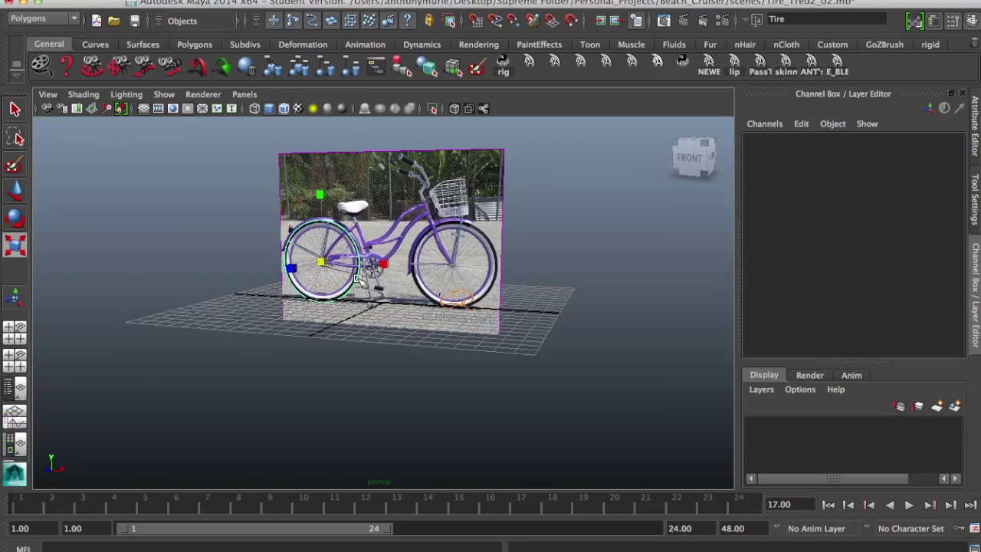
pyautogui.click(358, 280)
pyautogui.press('w')
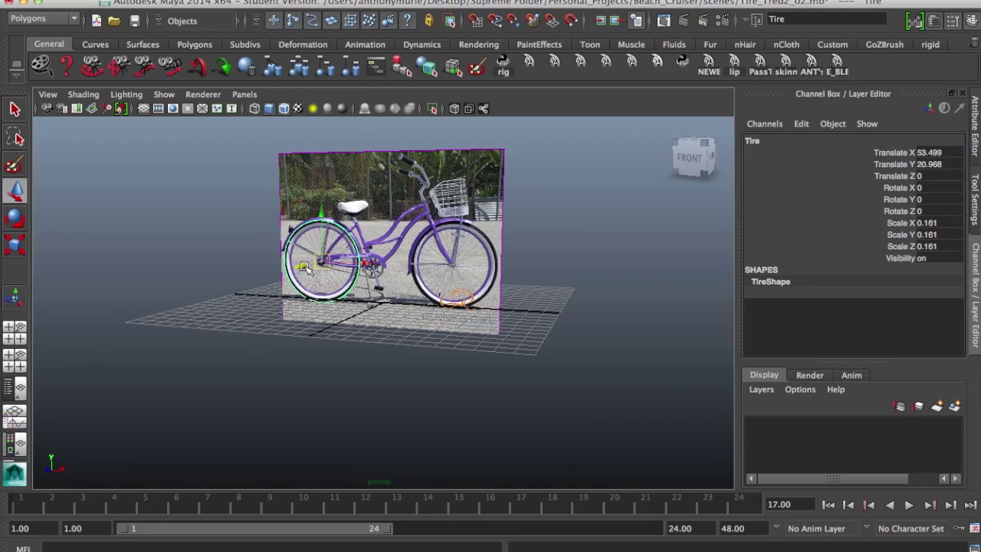
pyautogui.moveTo(306, 268); pyautogui.dragTo(256, 276)
# Step: Put the tire in edge mode and select the border edge loop along its side
pyautogui.keyDown('alt'); pyautogui.moveTo(256, 275); pyautogui.dragTo(544, 307, button='right'); pyautogui.keyUp('alt')
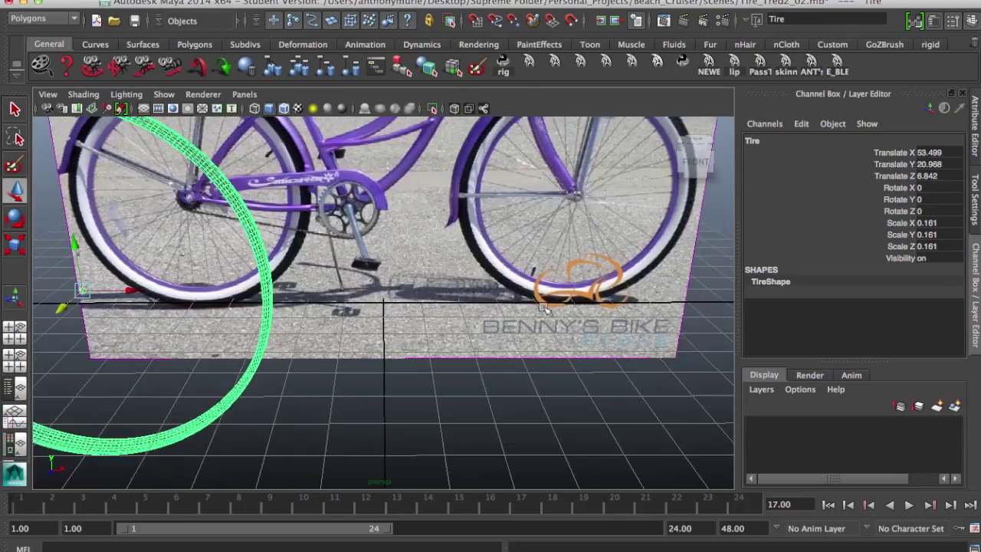
pyautogui.keyDown('alt'); pyautogui.moveTo(544, 306); pyautogui.dragTo(405, 295); pyautogui.keyUp('alt')
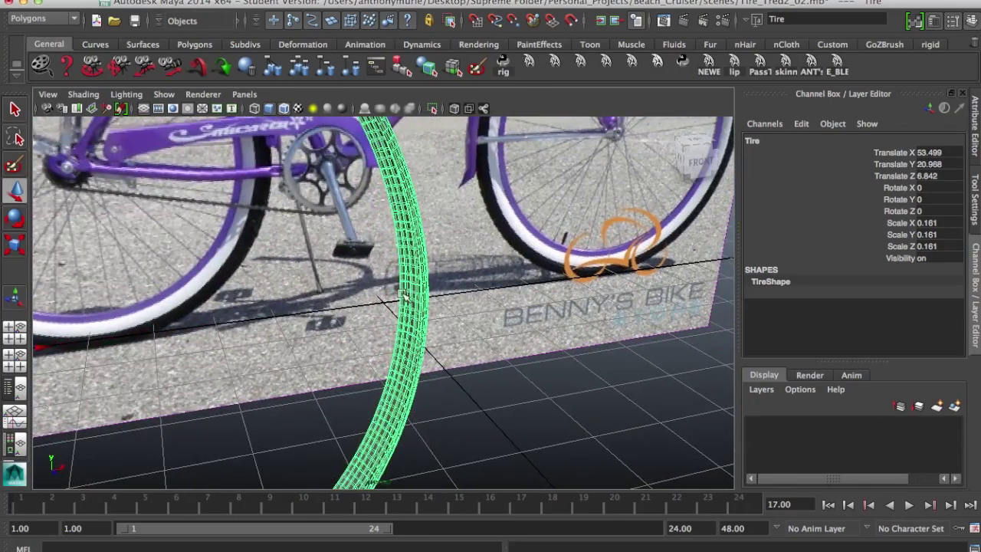
pyautogui.moveTo(403, 270); pyautogui.dragTo(400, 215, button='right')
pyautogui.moveTo(404, 236); pyautogui.dragTo(404, 270, button='right')
pyautogui.click(401, 272)
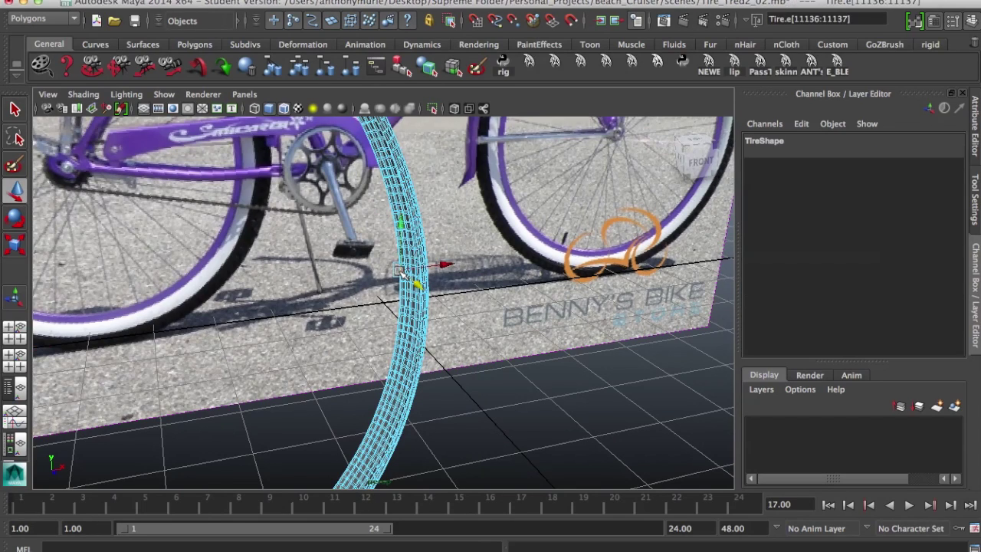
pyautogui.keyDown('alt'); pyautogui.moveTo(452, 294); pyautogui.dragTo(550, 299, button='right'); pyautogui.keyUp('alt')
pyautogui.click(453, 241)
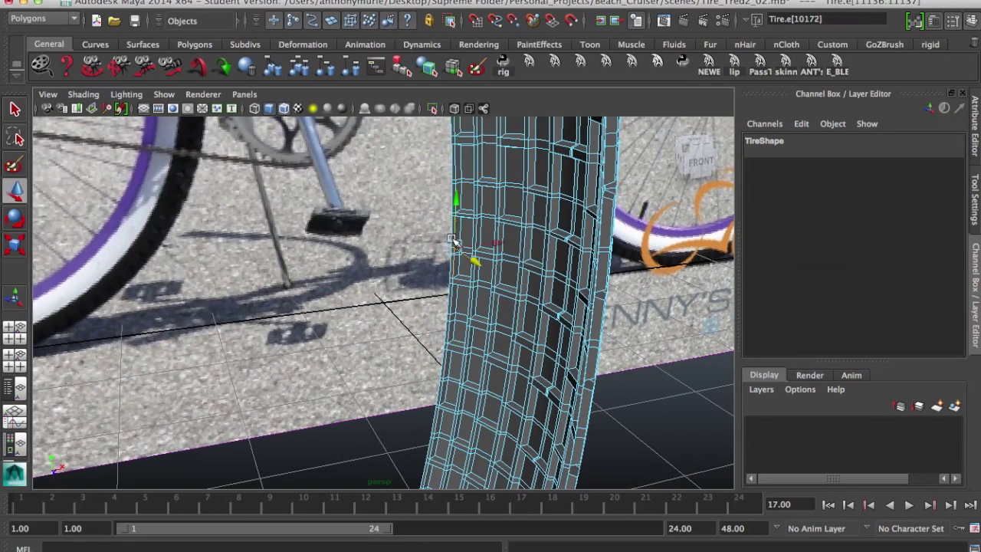
pyautogui.doubleClick(450, 300)
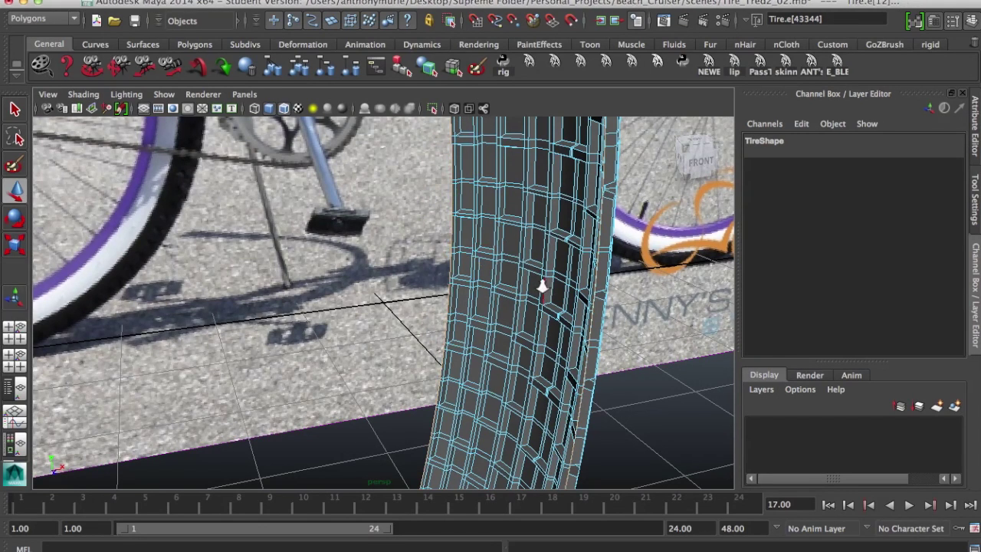
# Step: Deselect the seam edges across the tread, keeping the tire's border edges selected
pyautogui.keyDown('alt'); pyautogui.moveTo(543, 281); pyautogui.dragTo(316, 343); pyautogui.keyUp('alt')
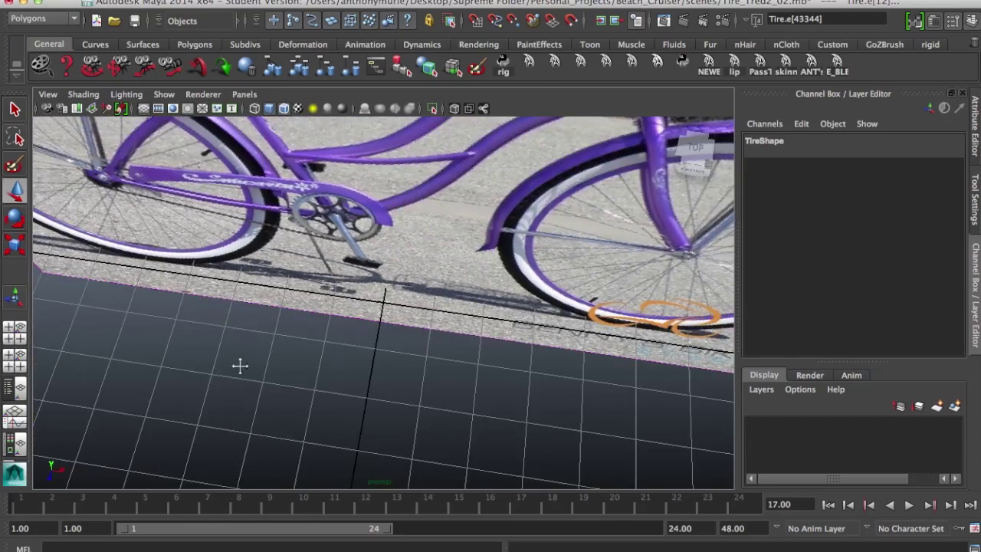
pyautogui.keyDown('alt'); pyautogui.moveTo(240, 366); pyautogui.dragTo(466, 131); pyautogui.keyUp('alt')
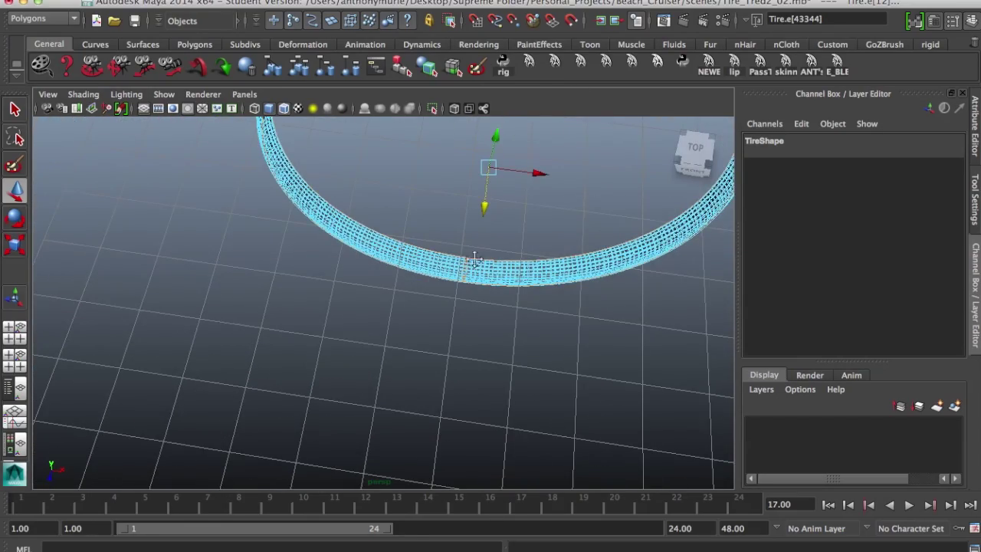
pyautogui.keyDown('alt'); pyautogui.moveTo(474, 260); pyautogui.dragTo(349, 287); pyautogui.keyUp('alt')
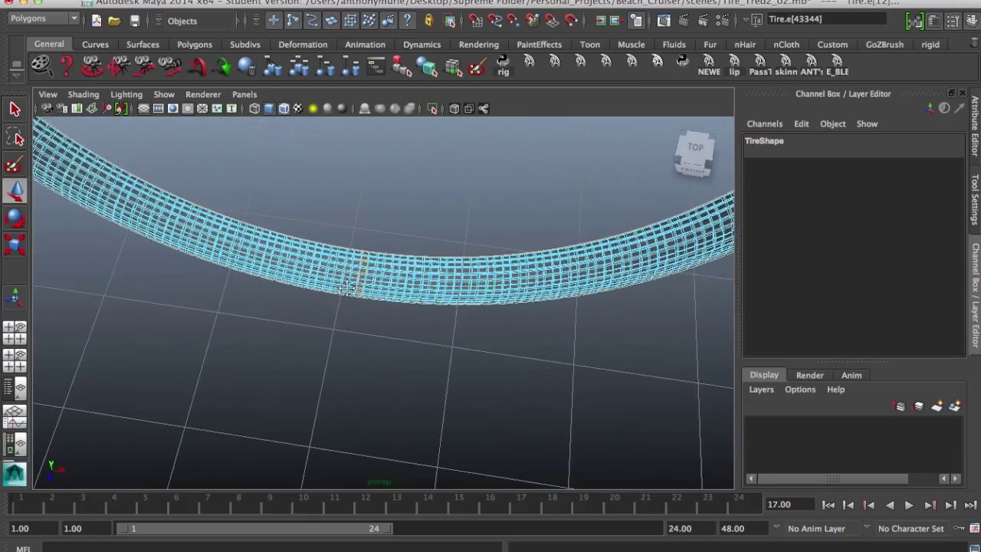
pyautogui.keyDown('alt'); pyautogui.moveTo(349, 287); pyautogui.dragTo(565, 269, button='right'); pyautogui.keyUp('alt')
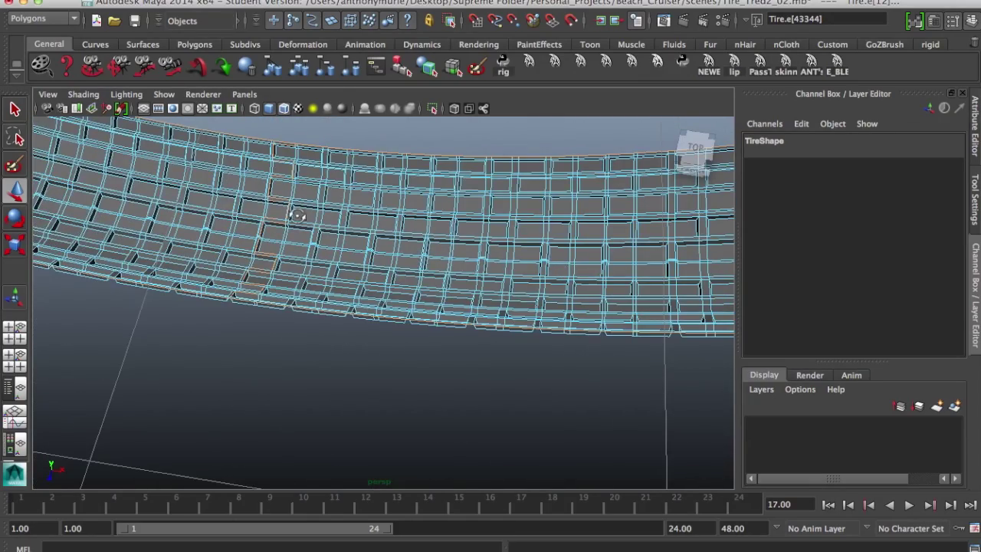
pyautogui.keyDown('alt'); pyautogui.moveTo(297, 216); pyautogui.dragTo(363, 263); pyautogui.keyUp('alt')
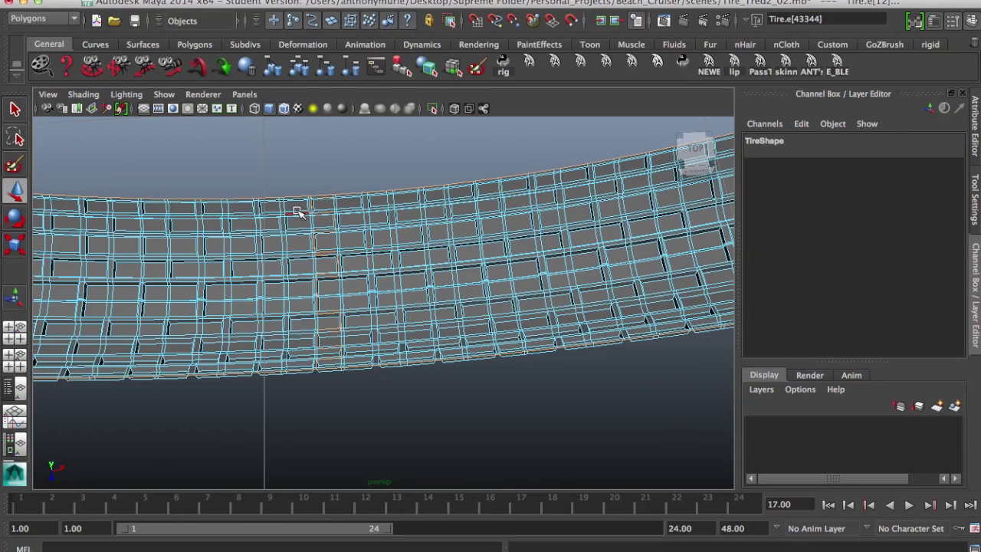
pyautogui.moveTo(391, 340); pyautogui.dragTo(222, 206)
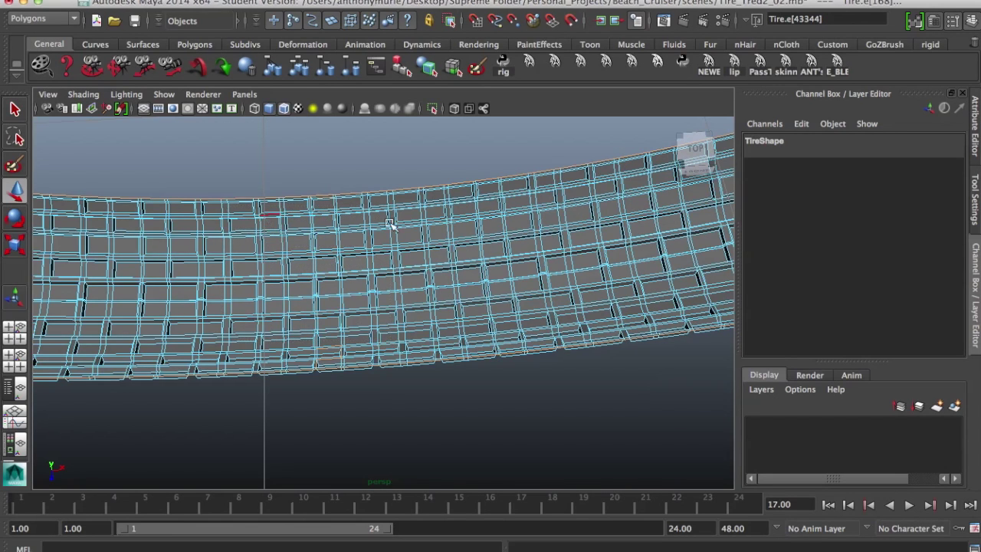
pyautogui.keyDown('ctrl'); pyautogui.moveTo(268, 214); pyautogui.dragTo(291, 228, button='right'); pyautogui.keyUp('ctrl')
pyautogui.keyDown('ctrl'); pyautogui.moveTo(350, 221); pyautogui.dragTo(350, 222, button='right'); pyautogui.keyUp('ctrl')
pyautogui.keyDown('alt'); pyautogui.moveTo(281, 223); pyautogui.dragTo(375, 383, button='right'); pyautogui.keyUp('alt')
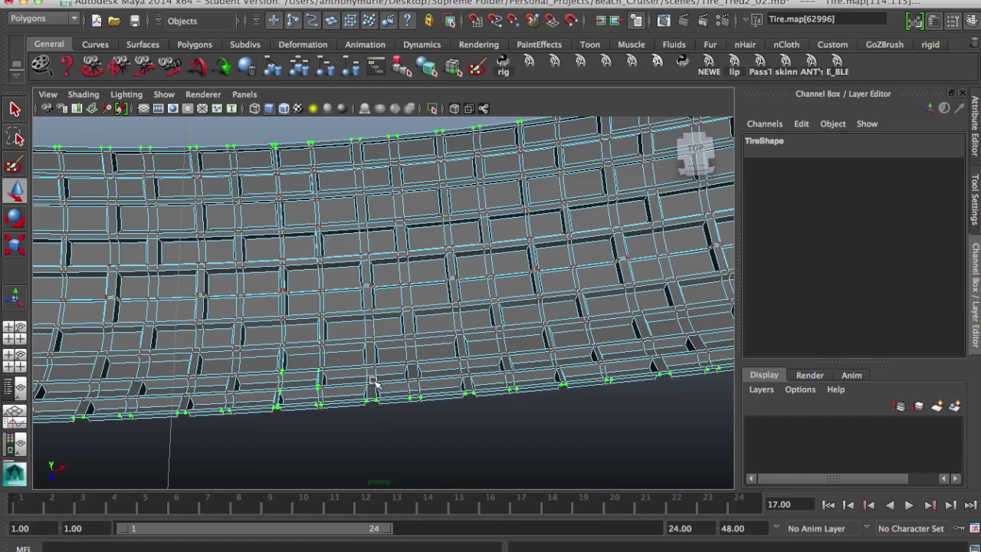
pyautogui.click(427, 423)
# Step: Return to edge mode, reselect the tire's border edges and deselect the seam edges running across the tread
pyautogui.moveTo(338, 270); pyautogui.dragTo(328, 222, button='right')
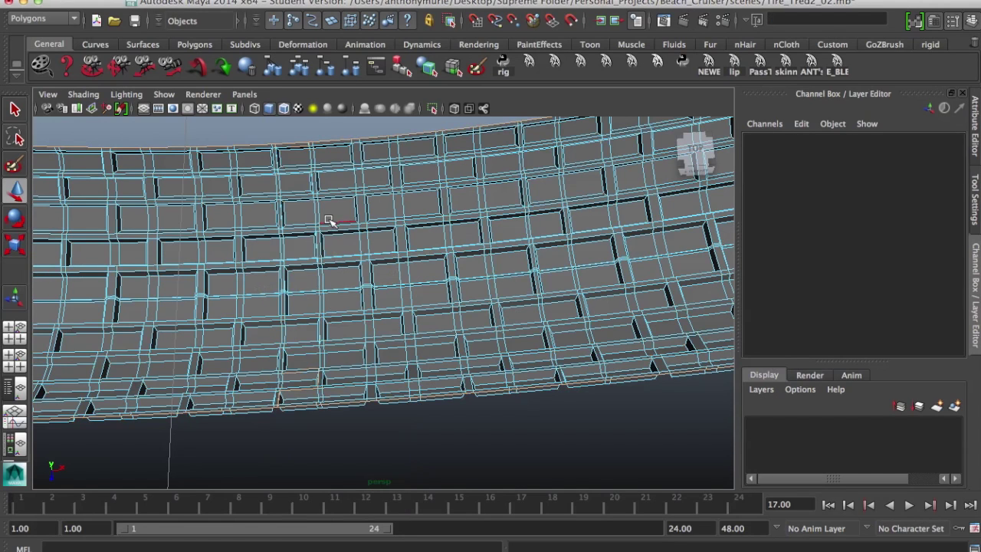
pyautogui.click(324, 141)
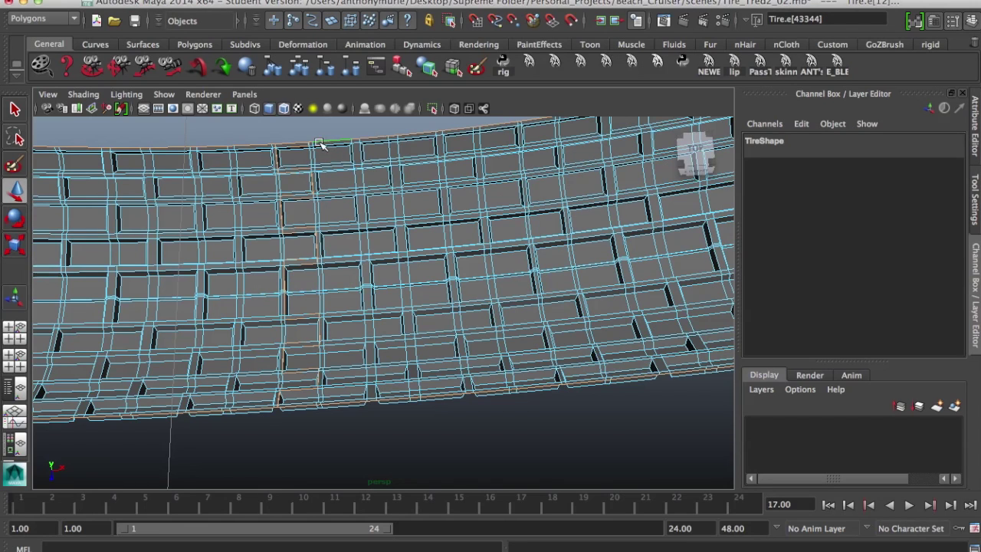
pyautogui.moveTo(343, 213); pyautogui.dragTo(253, 148)
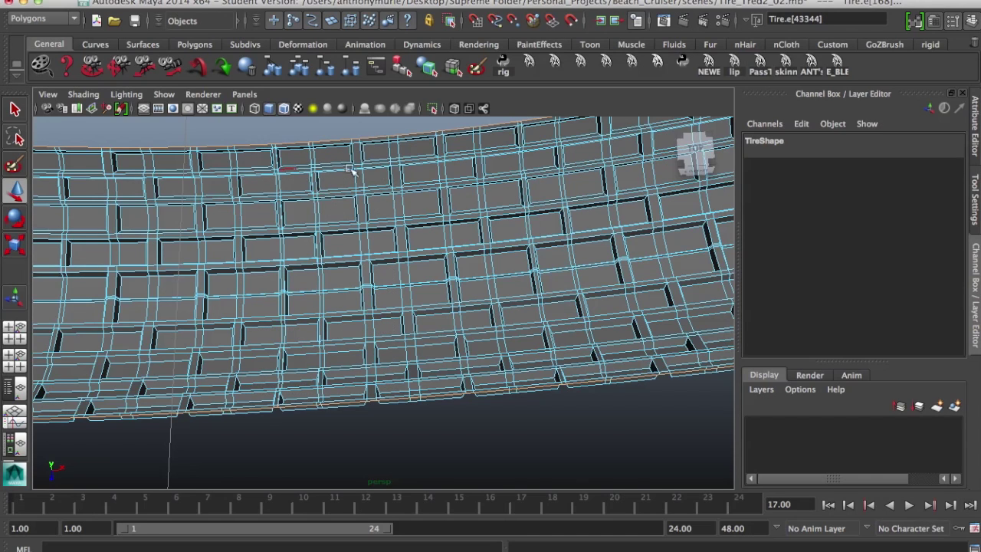
# Step: Inspect the tread and both rims around the seam for stray selected edges
pyautogui.moveTo(294, 169)
pyautogui.keyDown('ctrl'); pyautogui.mouseDown(button='right')
pyautogui.moveTo(399, 176)
pyautogui.moveTo(296, 169)
pyautogui.mouseUp(button='right'); pyautogui.keyUp('ctrl')
pyautogui.scroll(3, 341, 177)
pyautogui.keyDown('alt'); pyautogui.moveTo(343, 175); pyautogui.dragTo(376, 205, button='middle'); pyautogui.keyUp('alt')
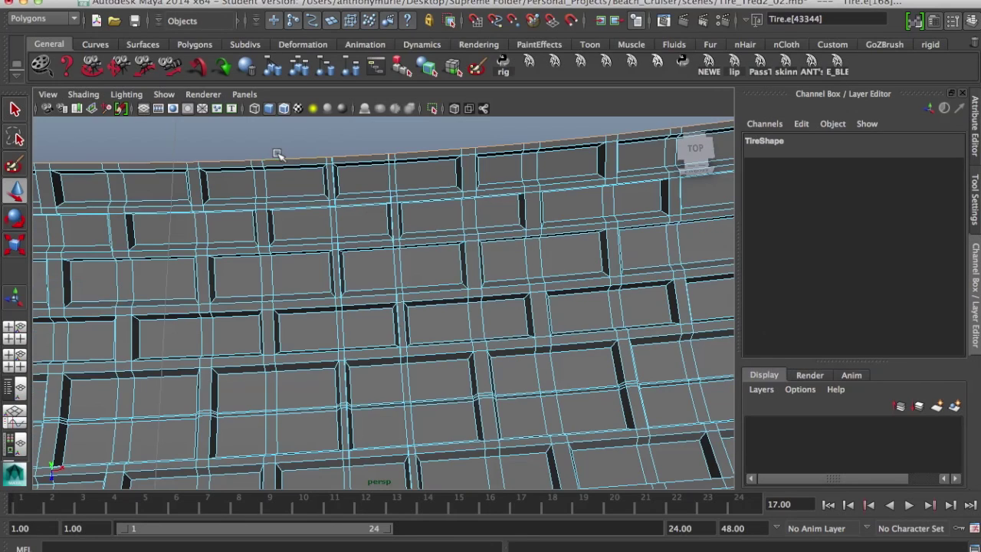
pyautogui.keyDown('alt'); pyautogui.moveTo(342, 202); pyautogui.dragTo(386, 259); pyautogui.keyUp('alt')
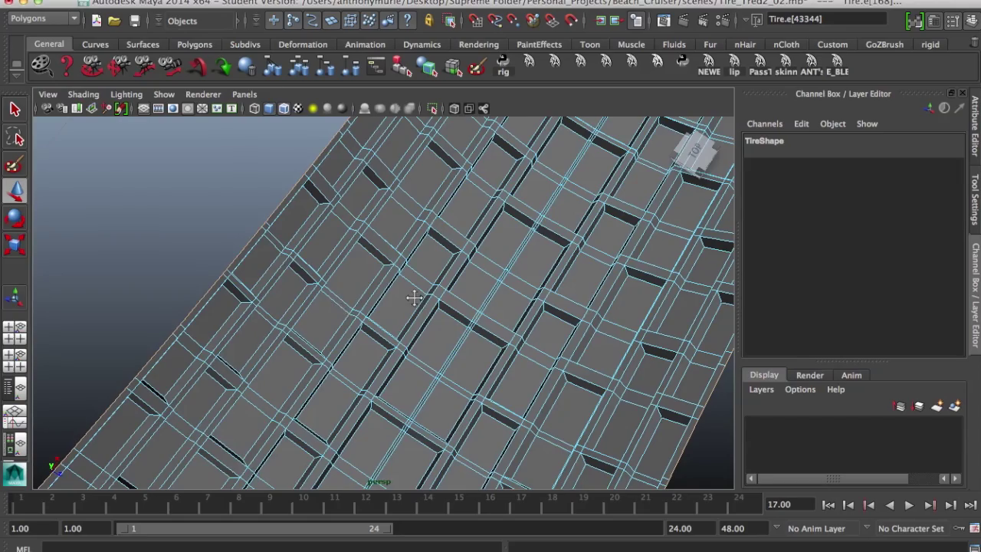
pyautogui.keyDown('alt'); pyautogui.moveTo(413, 297); pyautogui.dragTo(377, 300); pyautogui.keyUp('alt')
pyautogui.keyDown('alt'); pyautogui.moveTo(392, 296); pyautogui.dragTo(290, 297, button='right'); pyautogui.keyUp('alt')
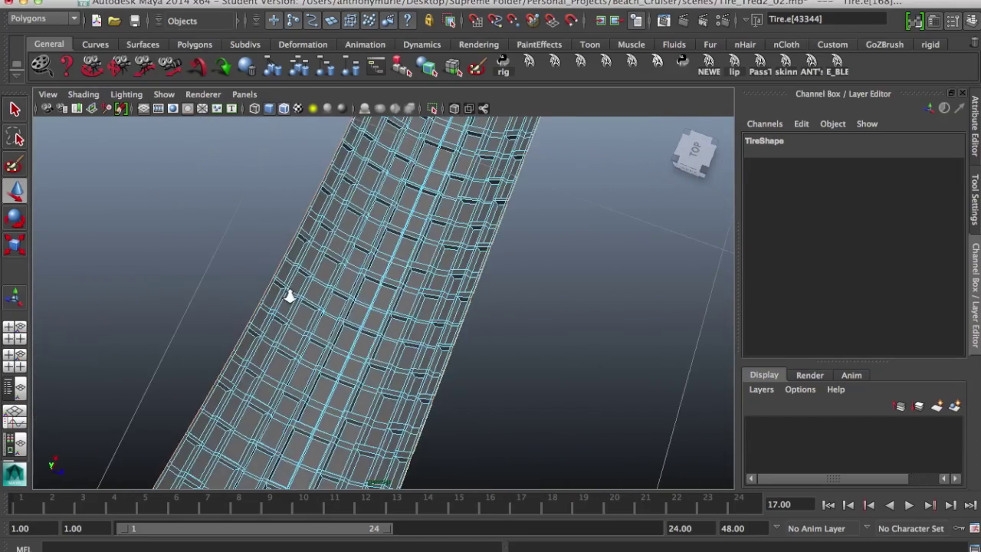
pyautogui.keyDown('alt'); pyautogui.moveTo(328, 311); pyautogui.dragTo(309, 289); pyautogui.keyUp('alt')
pyautogui.keyDown('alt'); pyautogui.moveTo(309, 290); pyautogui.dragTo(401, 439, button='middle'); pyautogui.keyUp('alt')
pyautogui.keyDown('alt'); pyautogui.moveTo(401, 431); pyautogui.dragTo(393, 410); pyautogui.keyUp('alt')
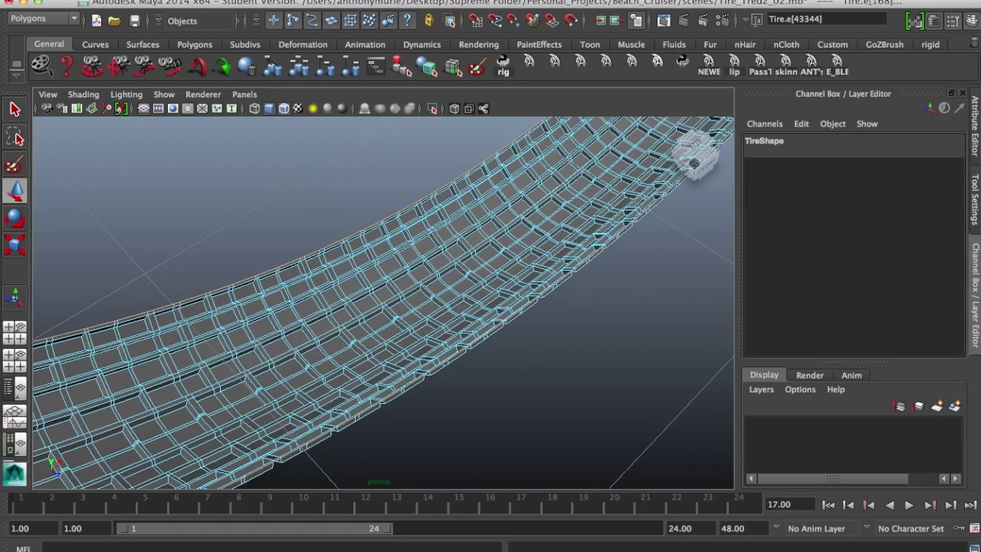
# Step: Extrude the selected border edges with 4 divisions and move the options window clear of the model
pyautogui.click(480, 0)
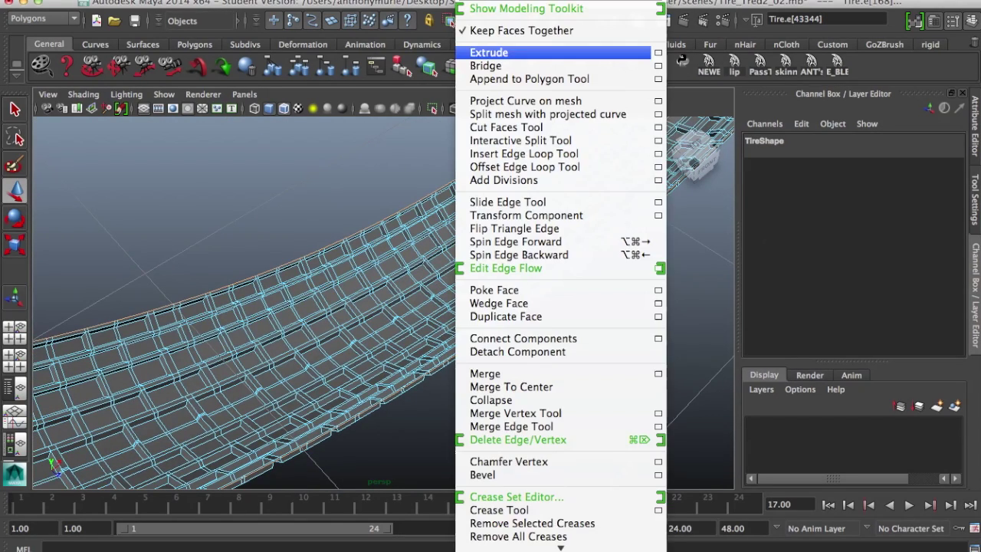
pyautogui.click(658, 55)
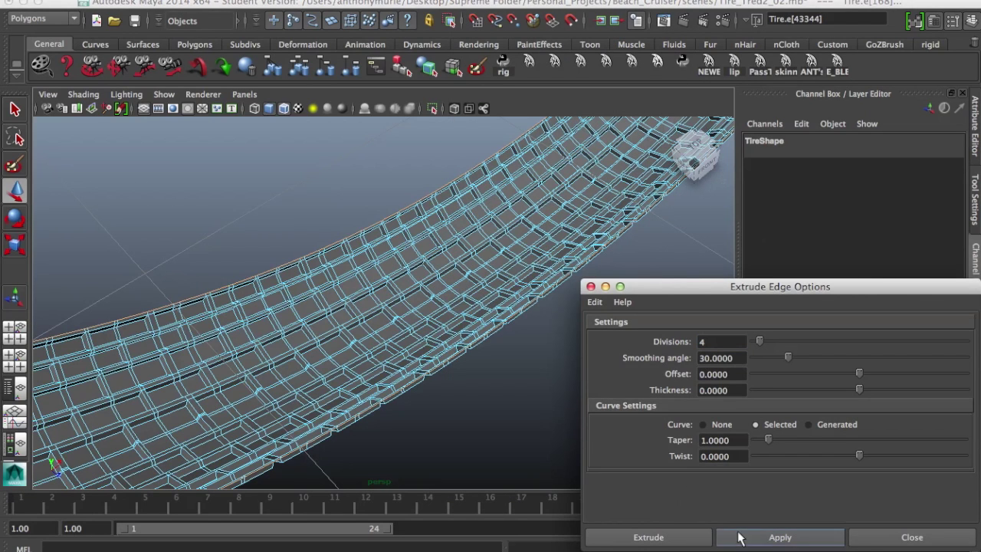
pyautogui.click(738, 532)
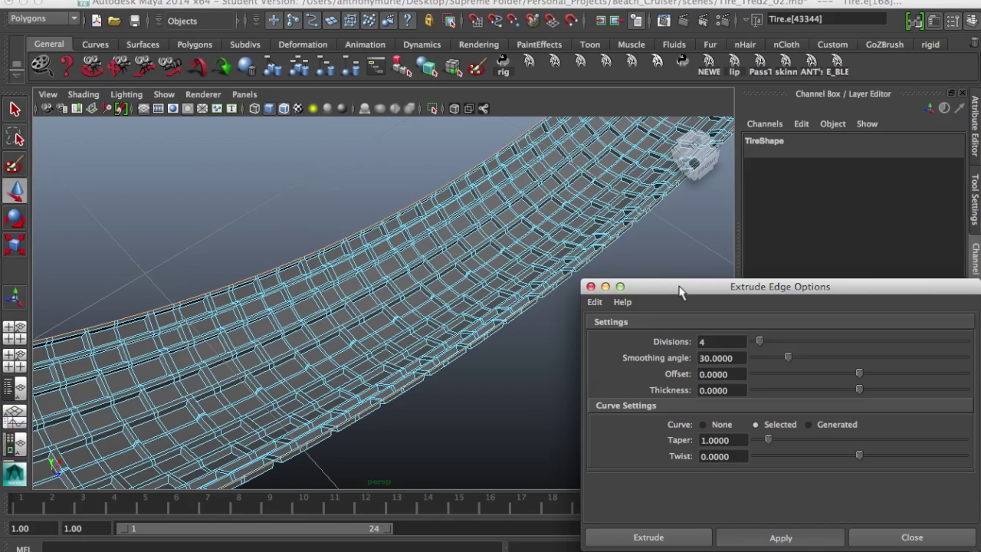
pyautogui.moveTo(680, 292); pyautogui.dragTo(856, 393)
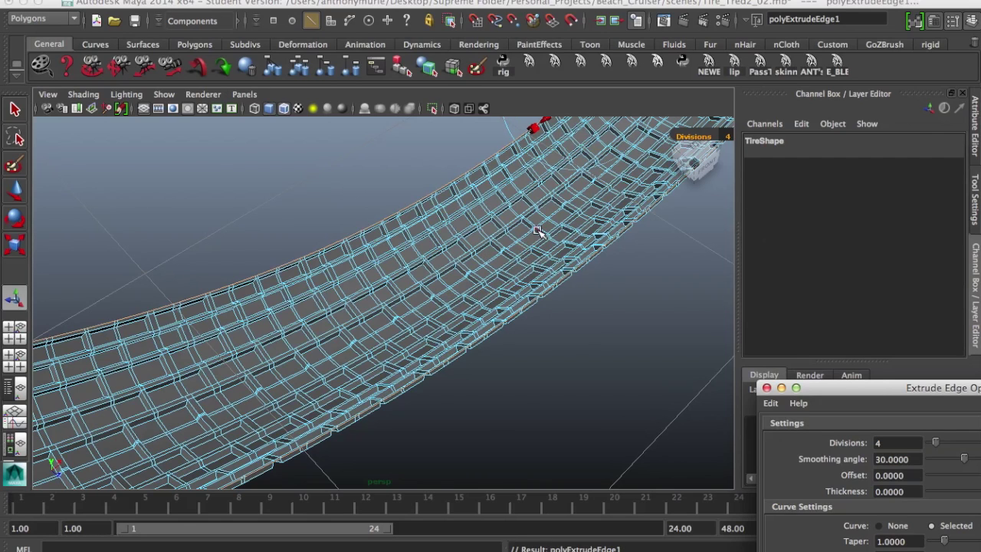
# Step: Scale the extruded border edges uniformly to about 0.881 in the front view, forming the tire's sidewalls over the reference wheel
pyautogui.keyDown('alt'); pyautogui.moveTo(538, 231); pyautogui.dragTo(511, 286); pyautogui.keyUp('alt')
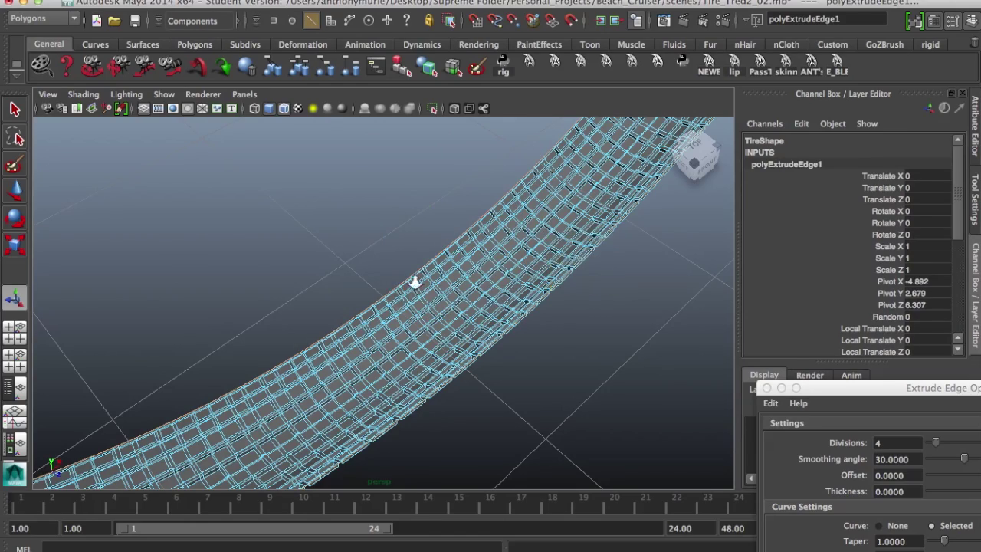
pyautogui.keyDown('alt'); pyautogui.moveTo(416, 280); pyautogui.dragTo(438, 378); pyautogui.keyUp('alt')
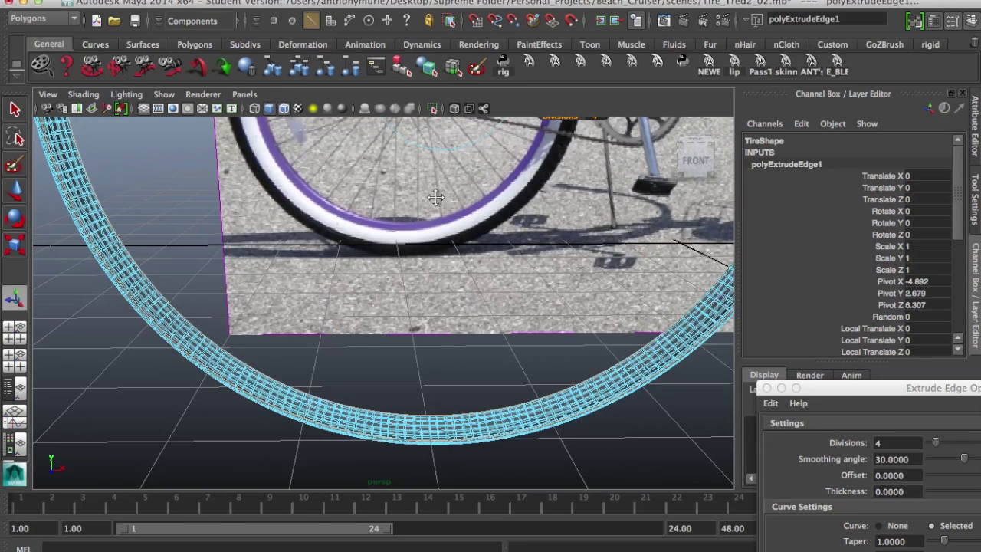
pyautogui.keyDown('alt'); pyautogui.moveTo(435, 197); pyautogui.dragTo(391, 327, button='middle'); pyautogui.keyUp('alt')
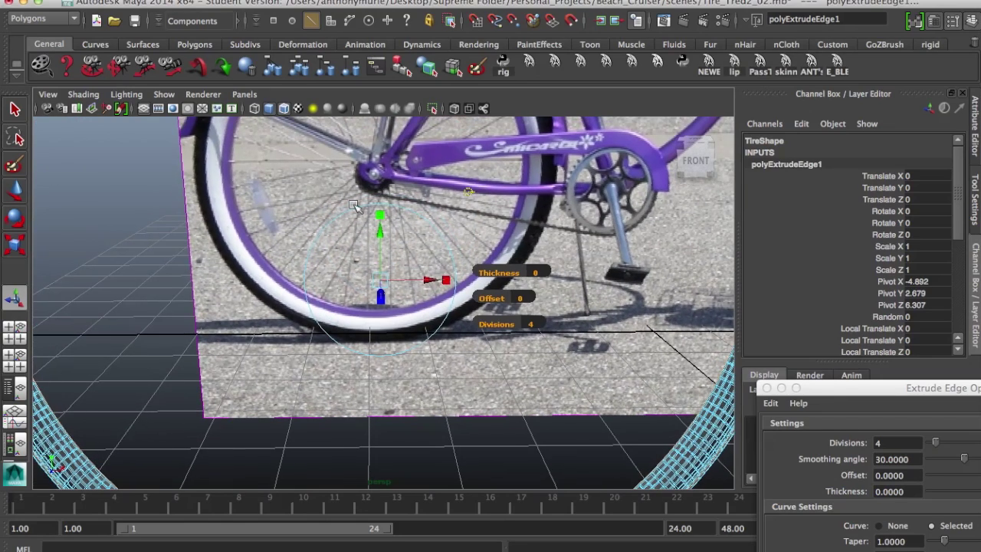
pyautogui.click(380, 215)
pyautogui.click(382, 281)
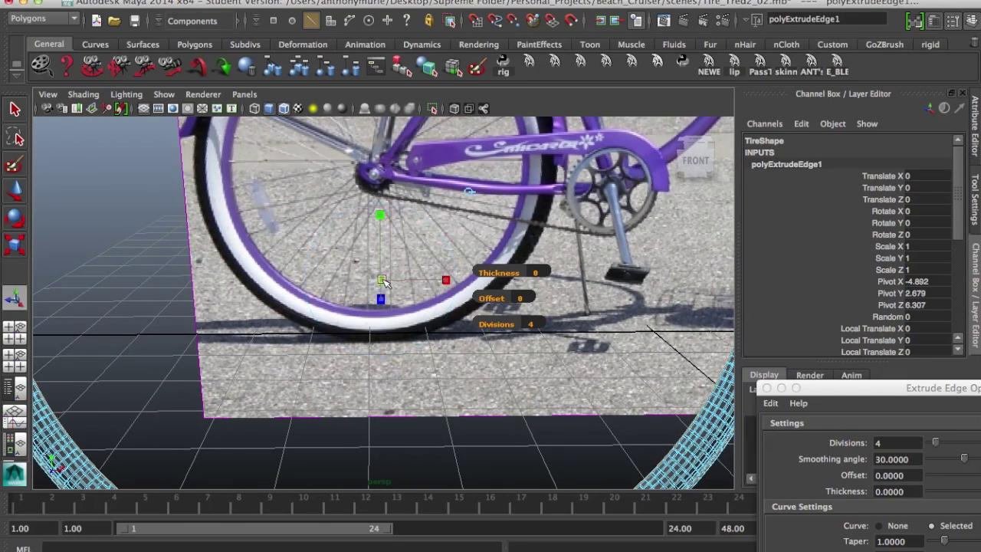
pyautogui.moveTo(385, 284)
pyautogui.mouseDown()
pyautogui.moveTo(360, 283)
pyautogui.moveTo(382, 282)
pyautogui.mouseUp()
pyautogui.press('space')
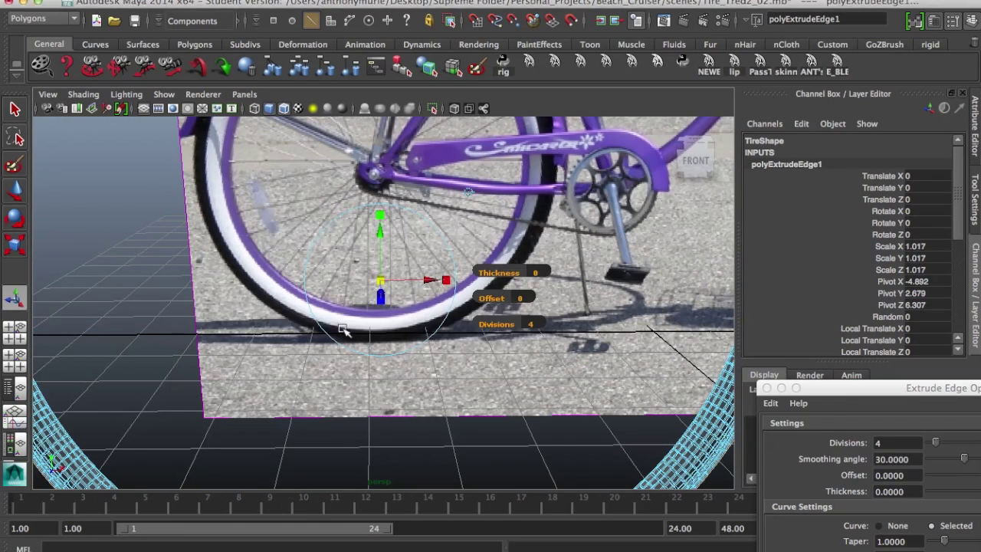
pyautogui.press('space')
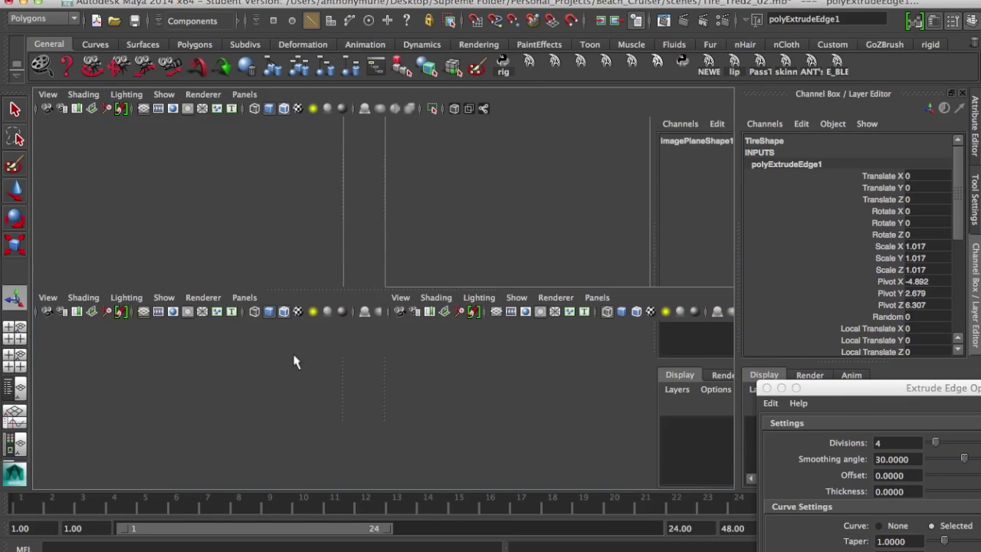
pyautogui.press('space')
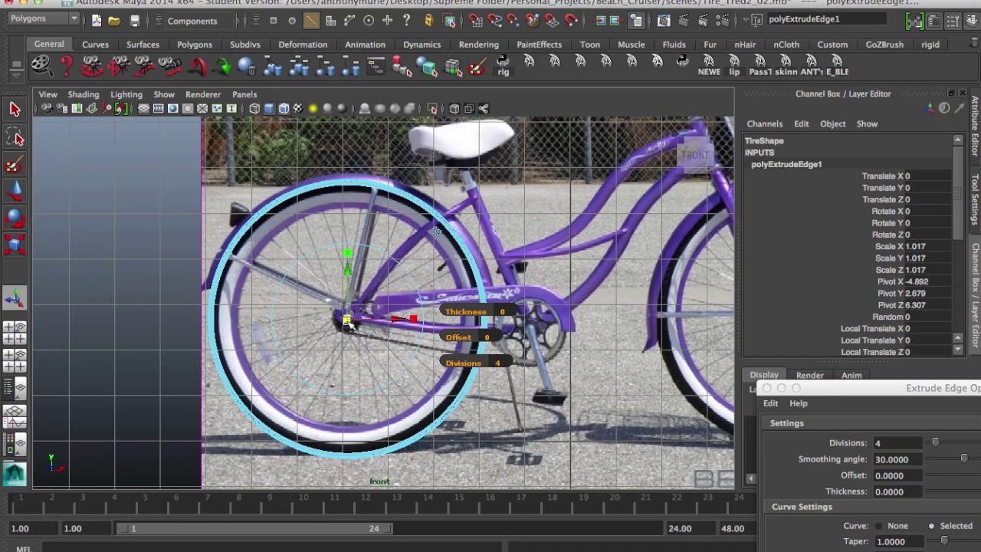
pyautogui.moveTo(347, 322); pyautogui.dragTo(346, 324)
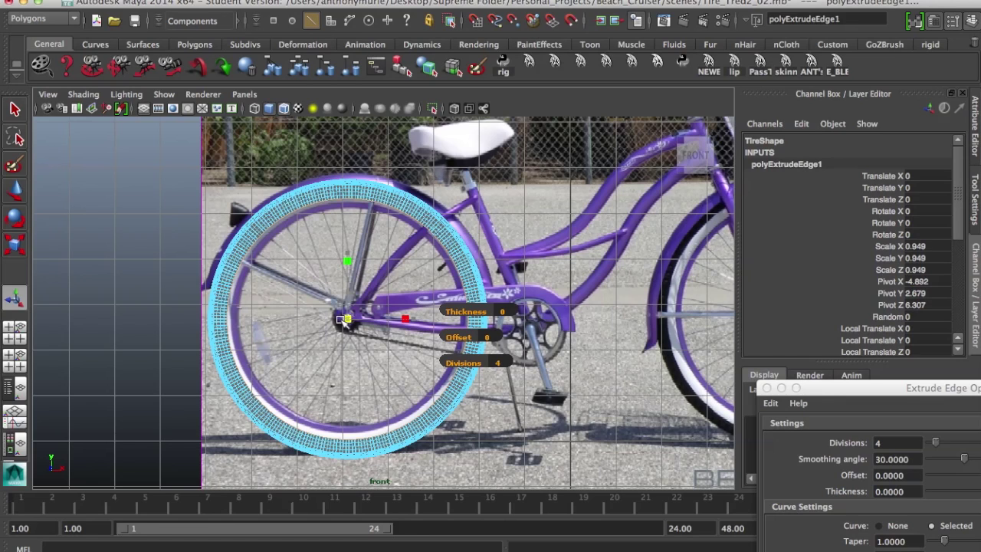
pyautogui.moveTo(342, 321); pyautogui.dragTo(340, 317)
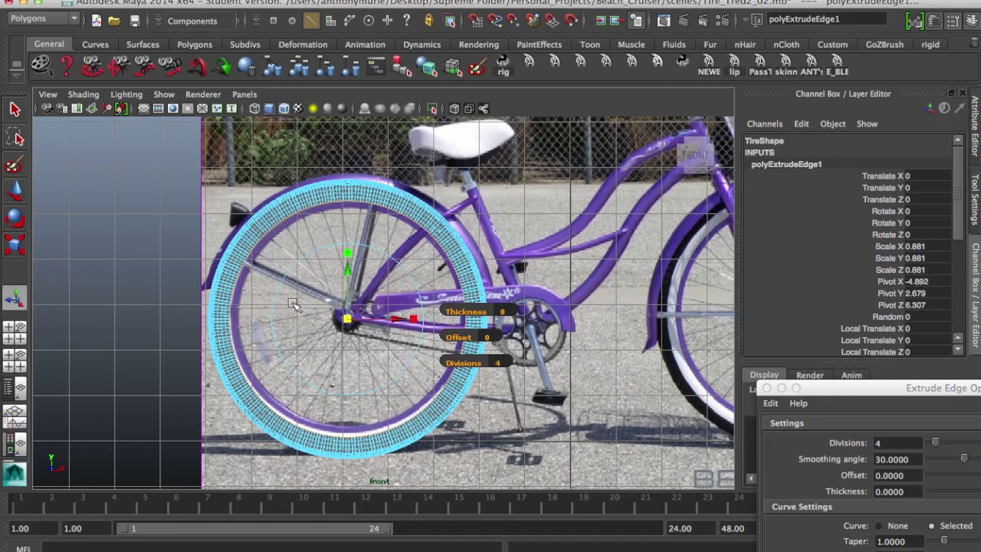
# Step: Switch back to the perspective view and view the extruded sidewalls from an angle
pyautogui.press('space')
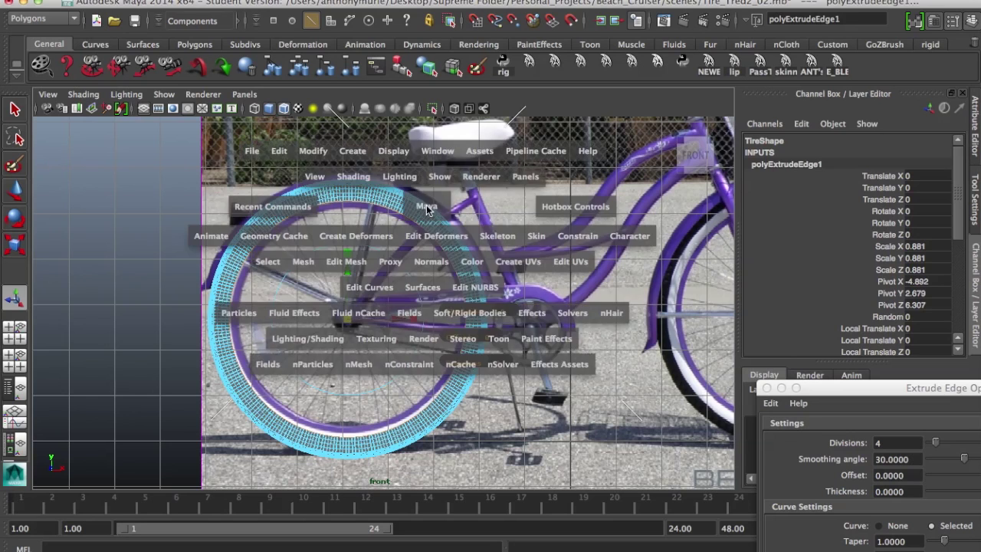
pyautogui.press('space')
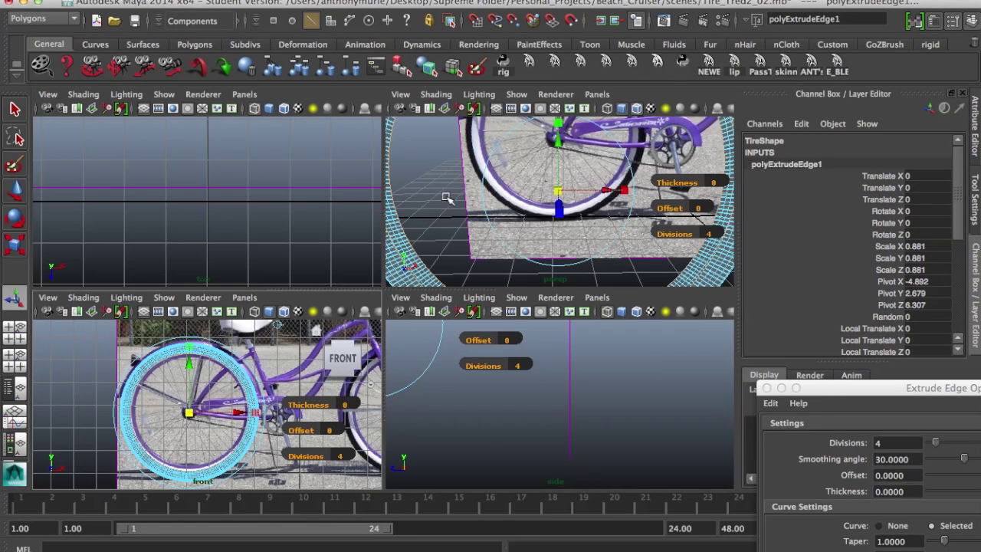
pyautogui.press('space')
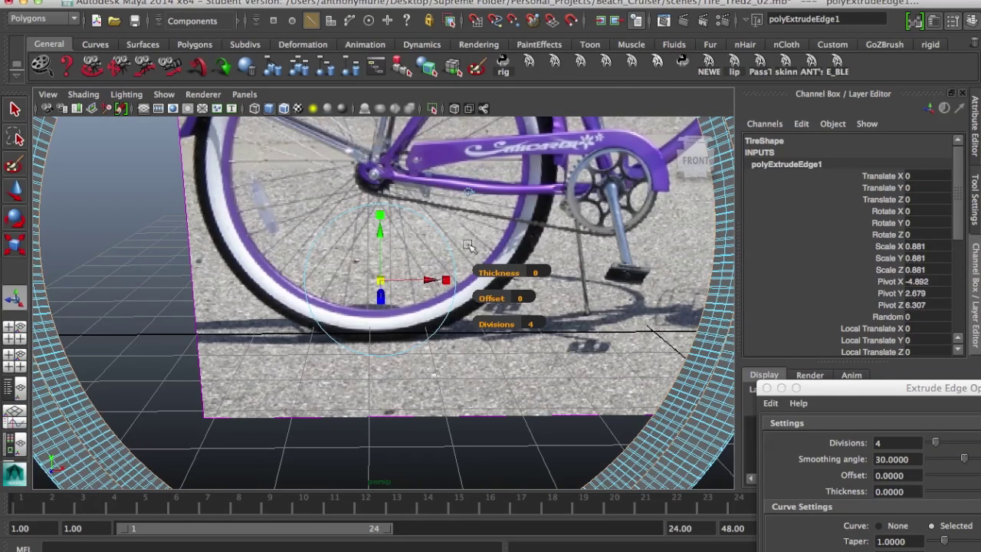
pyautogui.keyDown('alt'); pyautogui.moveTo(567, 243); pyautogui.dragTo(498, 240); pyautogui.keyUp('alt')
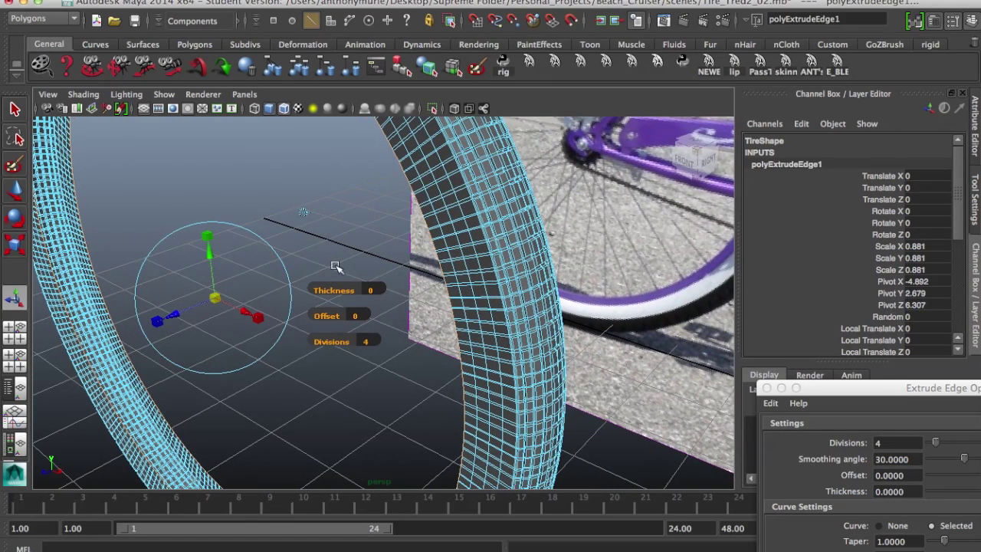
# Step: Try a uniform scale of about 0.896 on the extruded edges and undo it
pyautogui.moveTo(217, 298); pyautogui.dragTo(219, 299)
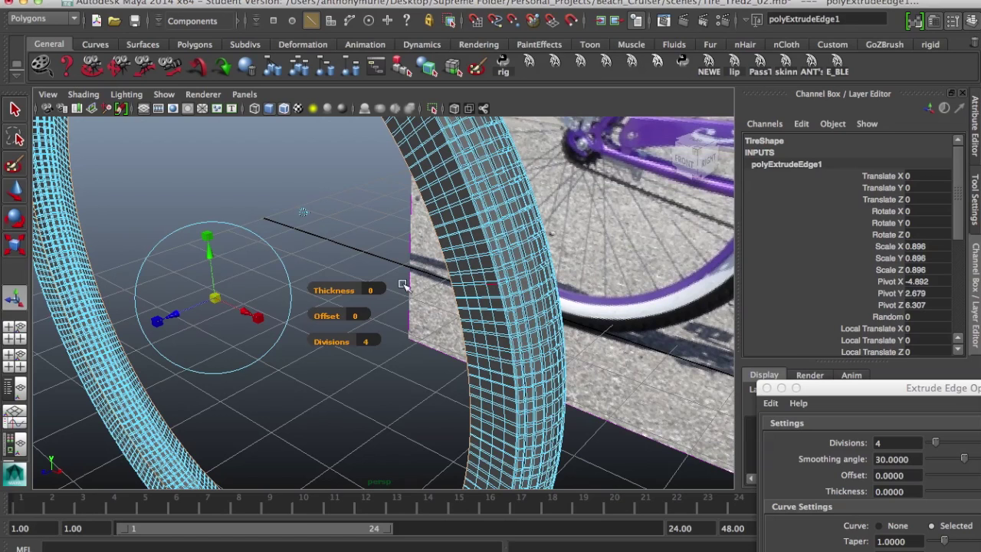
pyautogui.press('z')
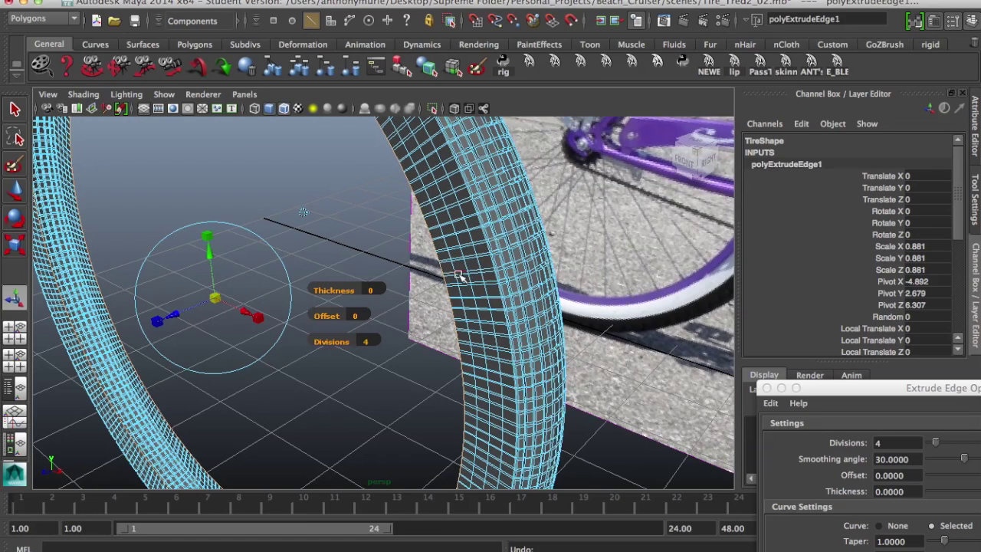
# Step: Select the two middle face loops around one extruded sidewall
pyautogui.moveTo(467, 267)
pyautogui.mouseDown(button='right')
pyautogui.moveTo(469, 297)
pyautogui.moveTo(459, 272)
pyautogui.mouseUp(button='right')
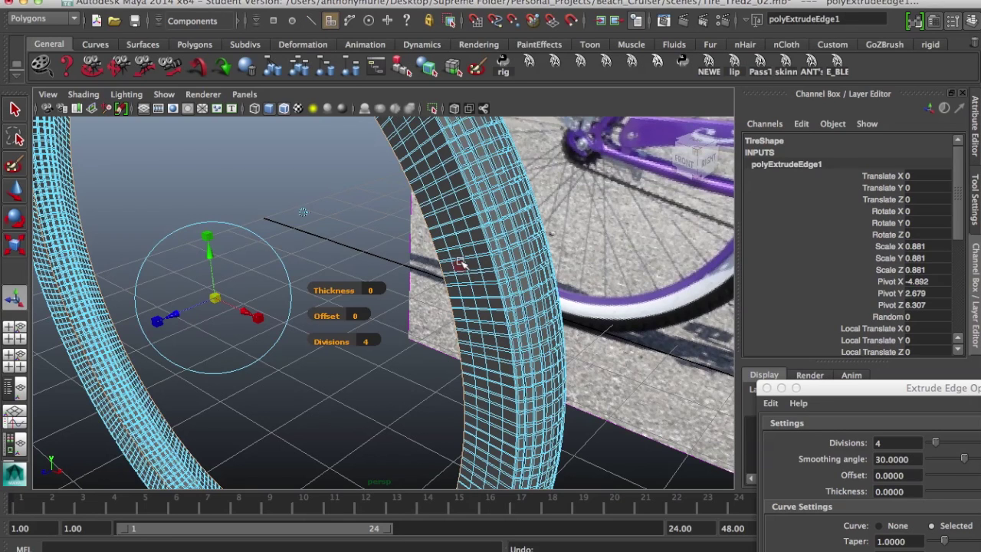
pyautogui.click(460, 269)
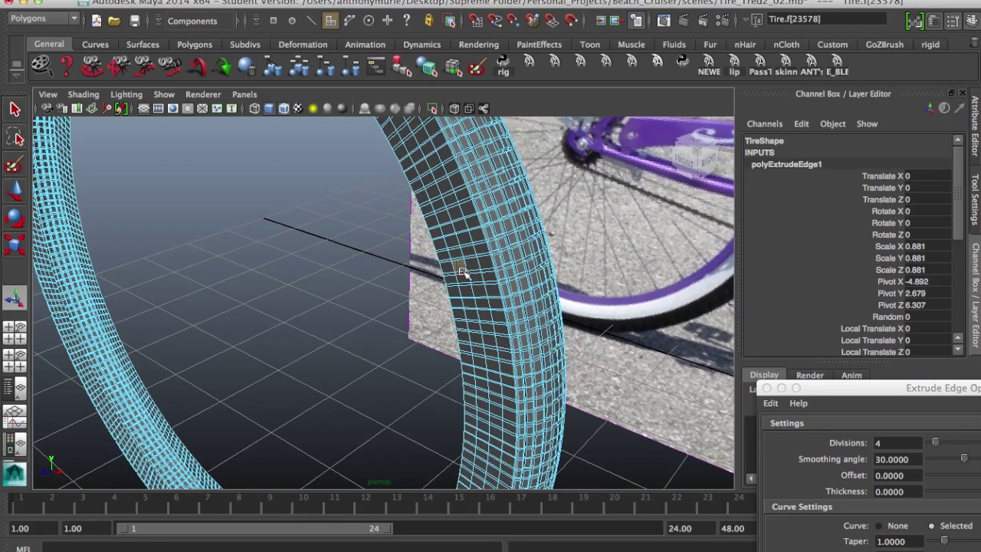
pyautogui.keyDown('shift'); pyautogui.doubleClick(470, 265); pyautogui.keyUp('shift')
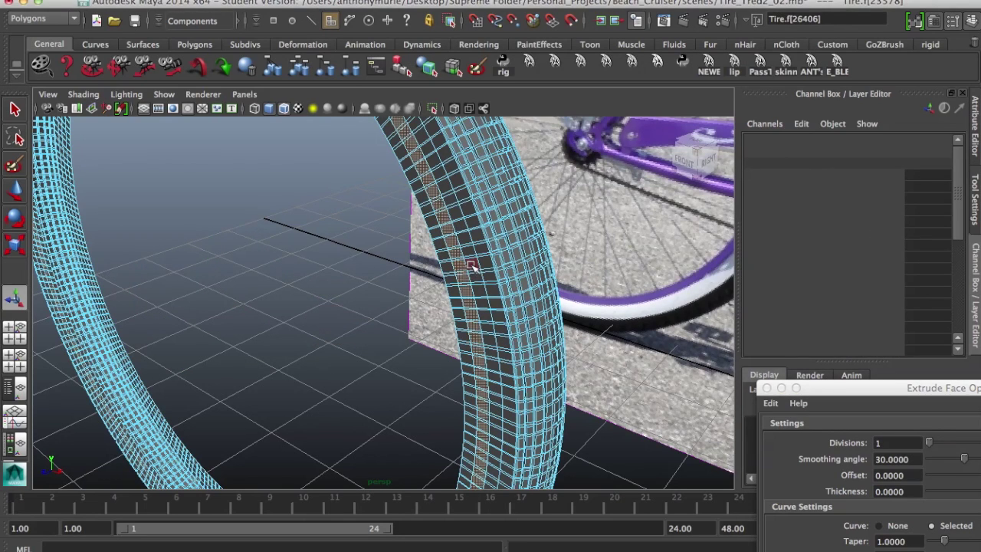
pyautogui.keyDown('shift'); pyautogui.doubleClick(474, 273); pyautogui.keyUp('shift')
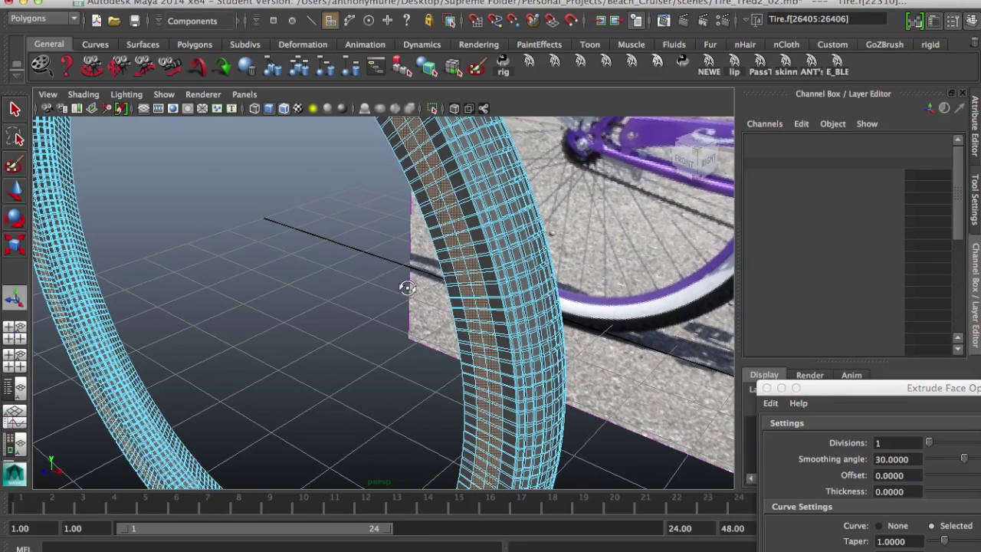
# Step: Try adding a middle face of the opposite sidewall to the face selection and undo the pick
pyautogui.keyDown('alt'); pyautogui.moveTo(407, 287); pyautogui.dragTo(270, 270); pyautogui.keyUp('alt')
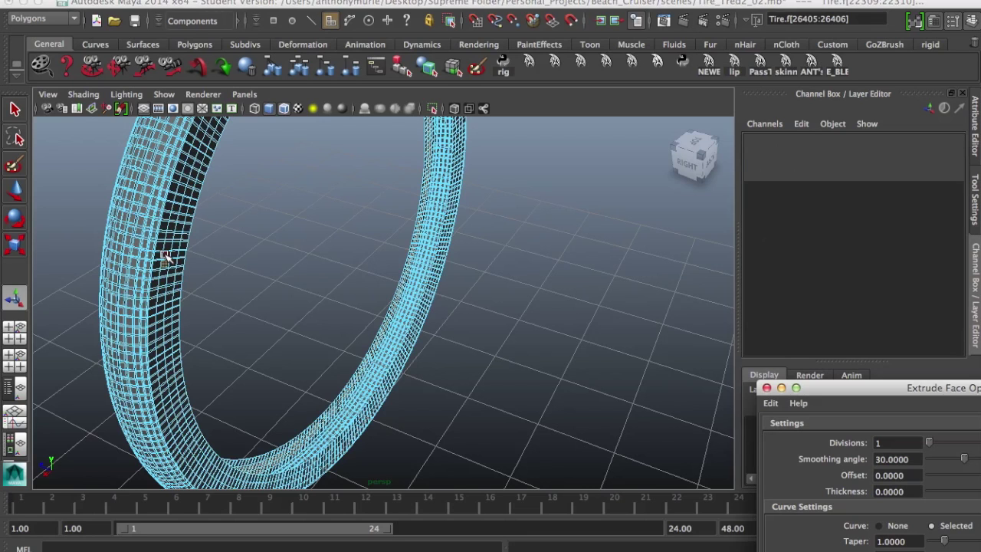
pyautogui.click(165, 257)
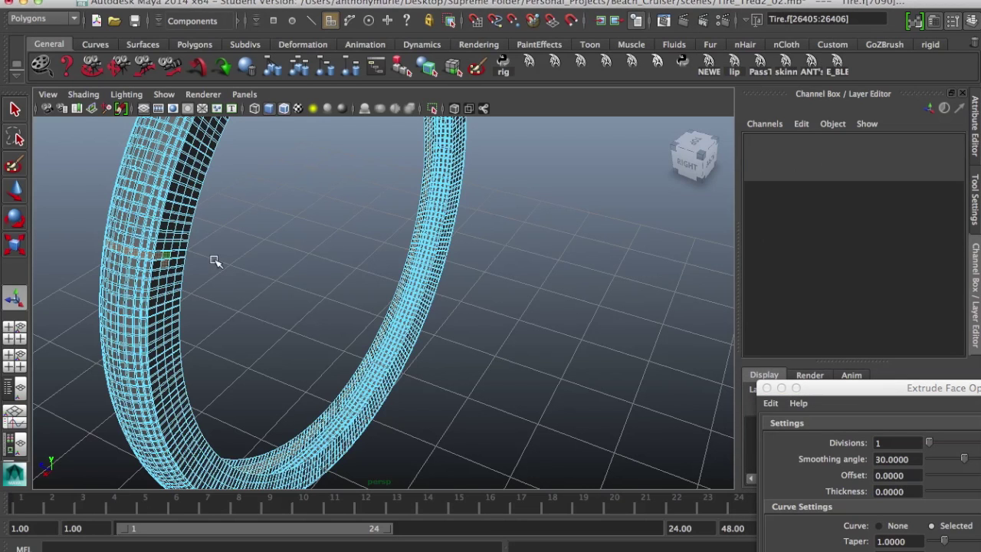
pyautogui.scroll(3, 192, 278)
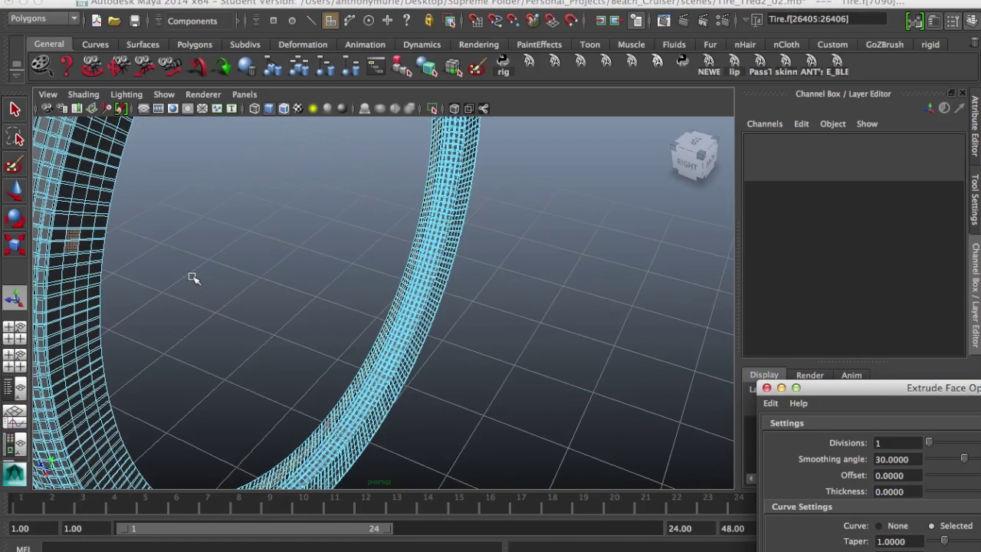
pyautogui.scroll(4, 145, 261)
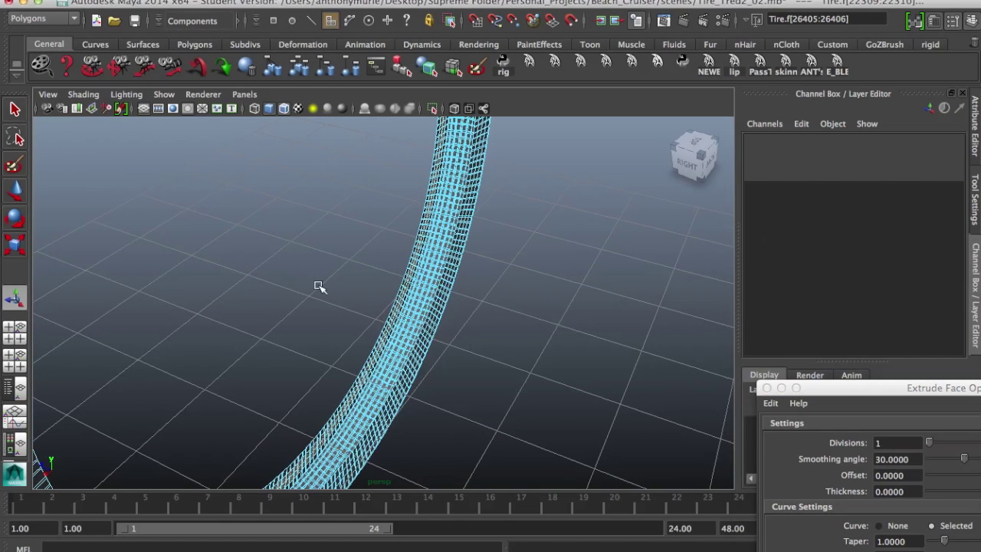
pyautogui.keyDown('alt'); pyautogui.moveTo(278, 302); pyautogui.dragTo(301, 309, button='middle'); pyautogui.keyUp('alt')
pyautogui.press('super+z')
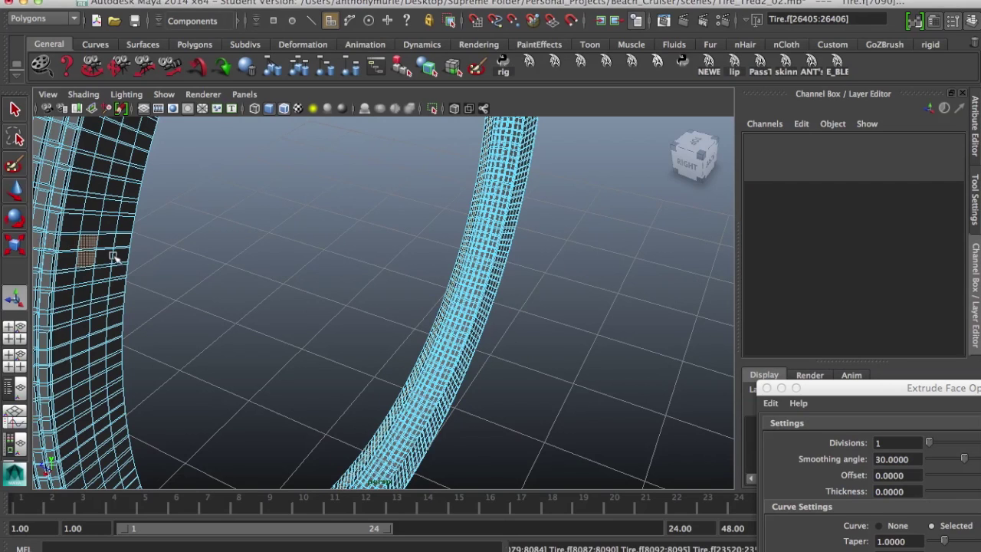
pyautogui.press('super+z')
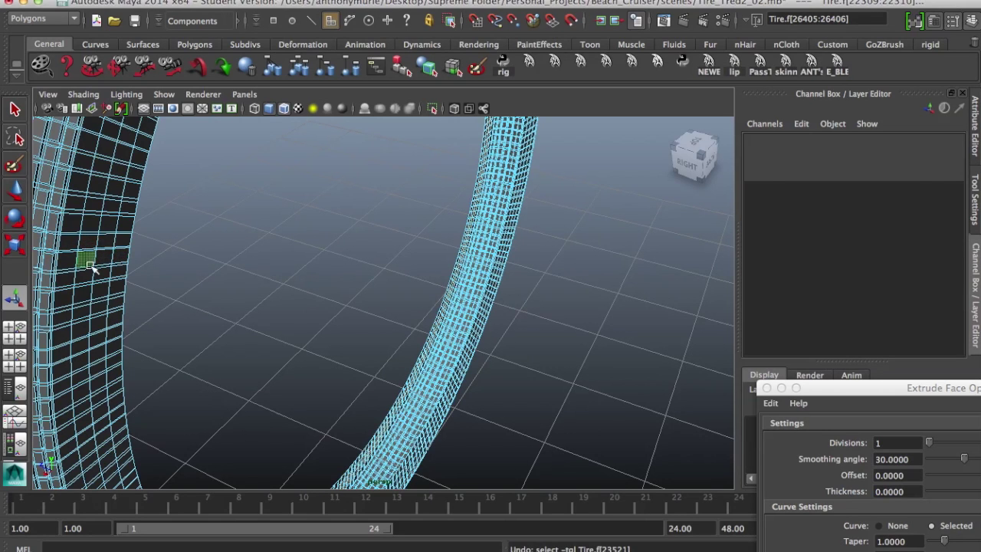
# Step: Try to add both middle face loops of the opposite sidewall to the selection, undoing the stray face picks
pyautogui.keyDown('shift'); pyautogui.doubleClick(86, 268); pyautogui.keyUp('shift')
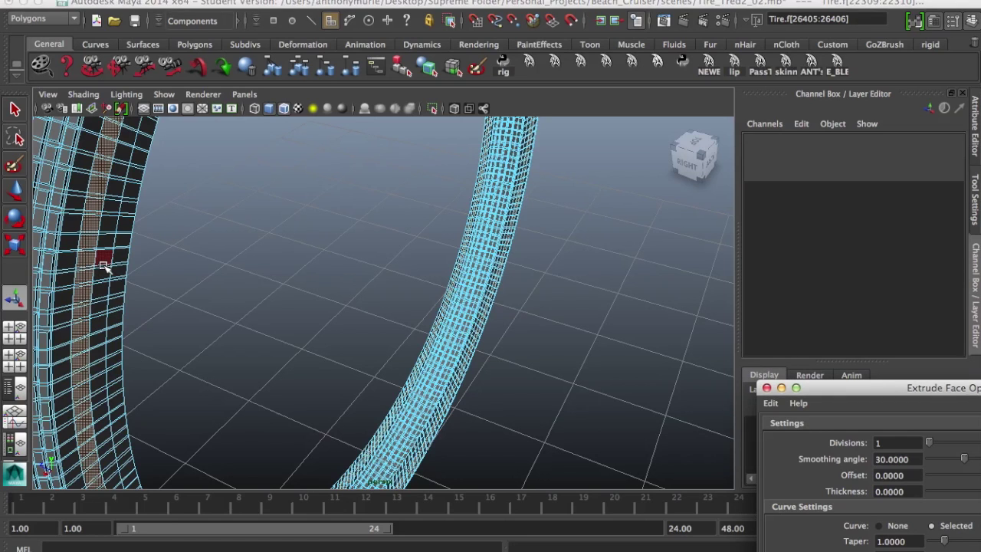
pyautogui.keyDown('shift'); pyautogui.click(100, 267); pyautogui.keyUp('shift')
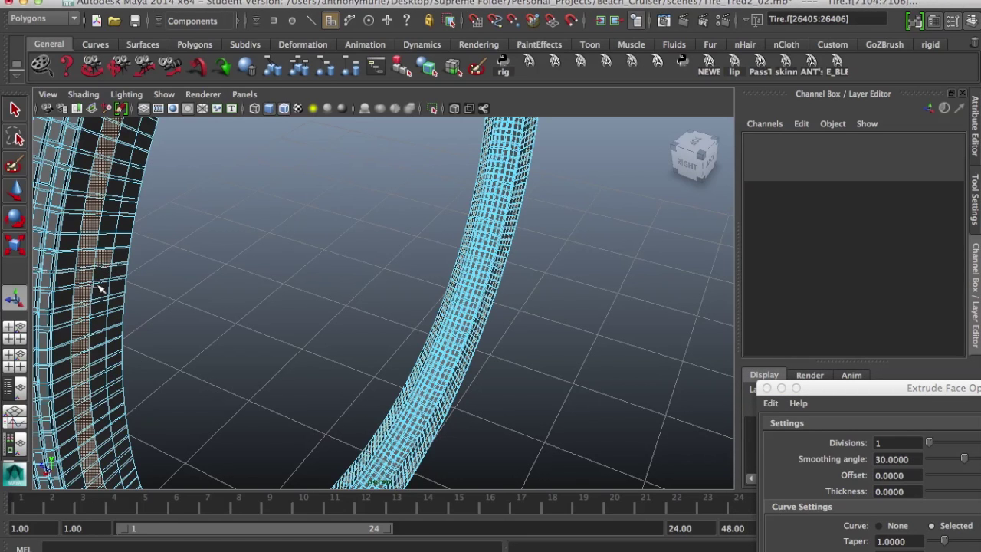
pyautogui.keyDown('shift'); pyautogui.doubleClick(103, 241); pyautogui.keyUp('shift')
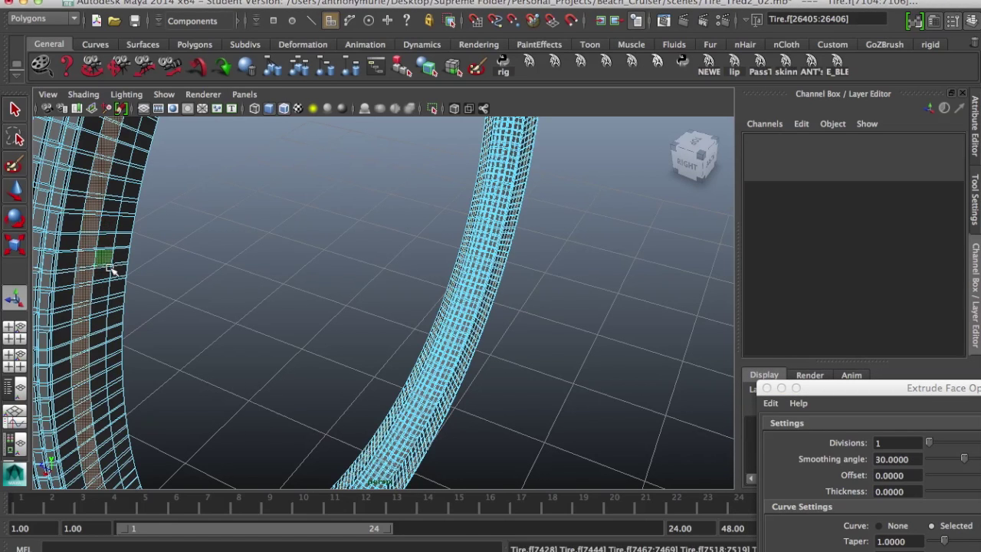
pyautogui.hotkey('ctrl', 'z')
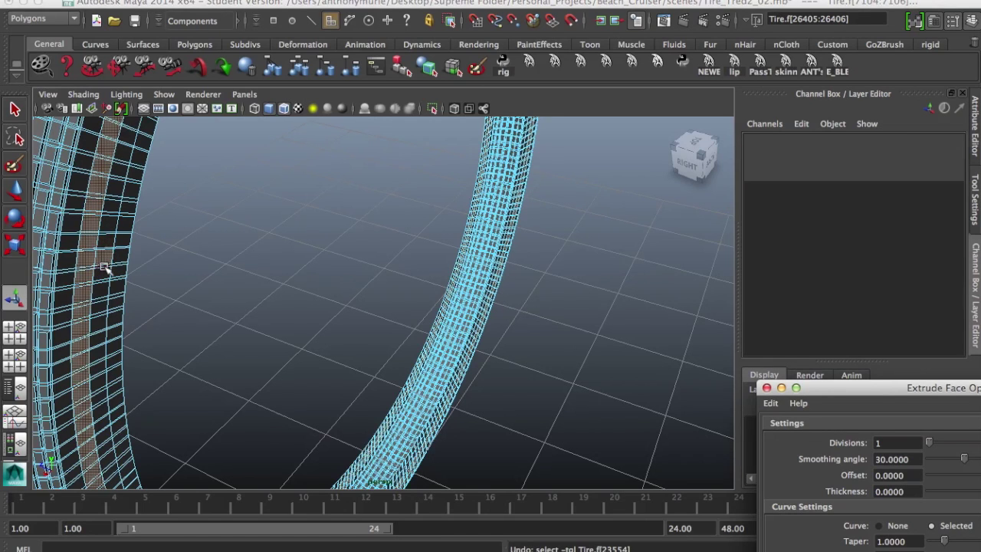
pyautogui.click(104, 276)
pyautogui.doubleClick(105, 276)
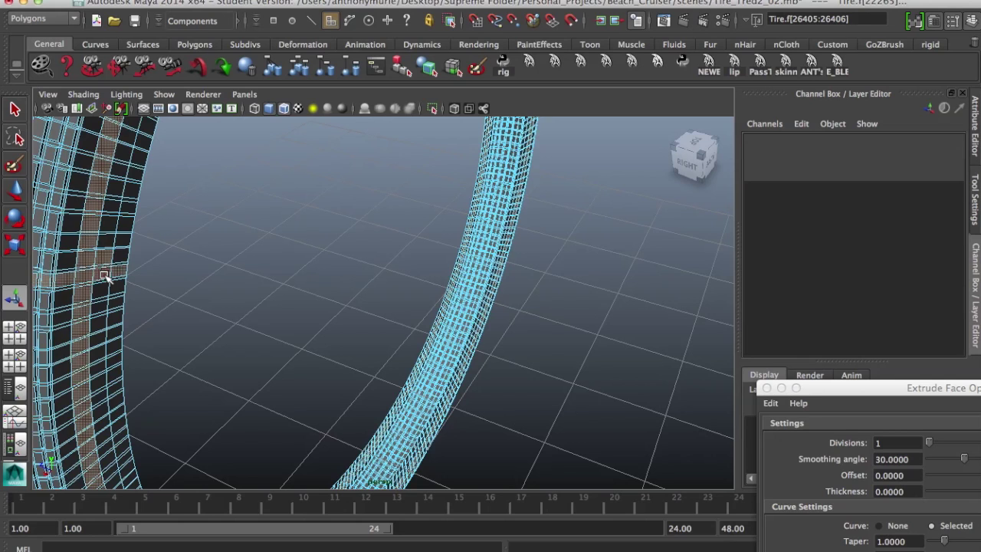
pyautogui.press('z')
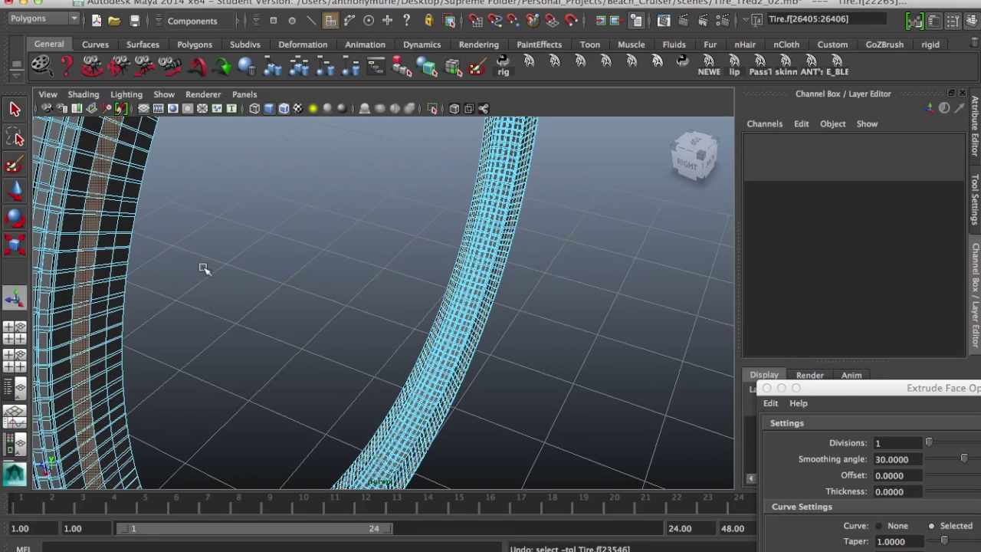
# Step: Retry the face-loop selection on the opposite sidewall, starting from a different pair of neighbouring middle faces
pyautogui.click(105, 263)
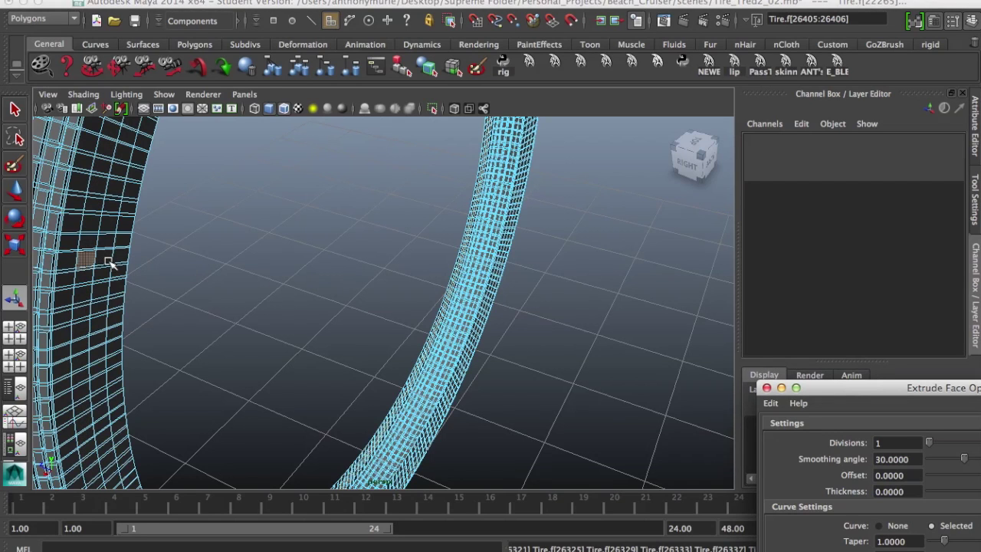
pyautogui.press('z')
pyautogui.click(112, 260)
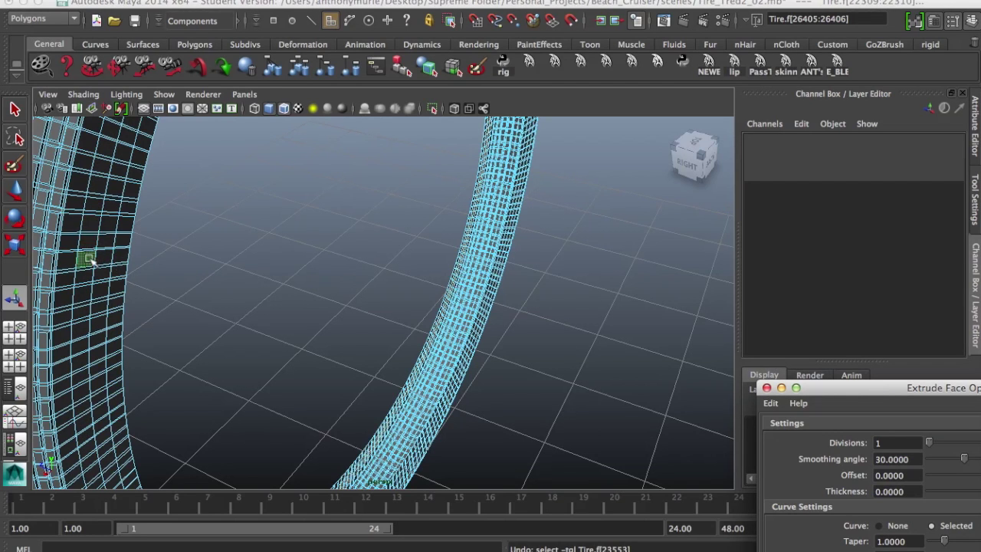
pyautogui.click(109, 225)
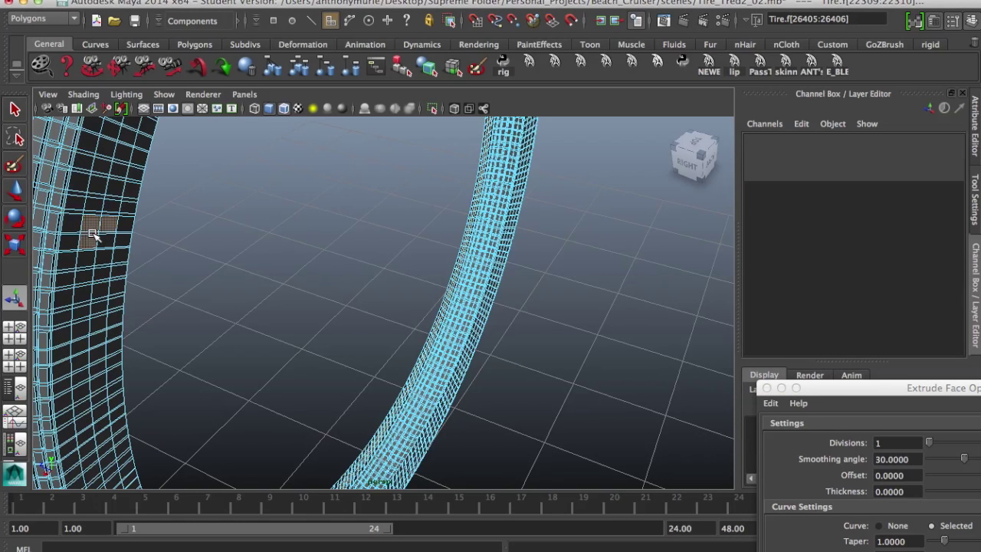
pyautogui.hotkey('ctrl', 'z')
pyautogui.keyDown('shift'); pyautogui.doubleClick(87, 241); pyautogui.keyUp('shift')
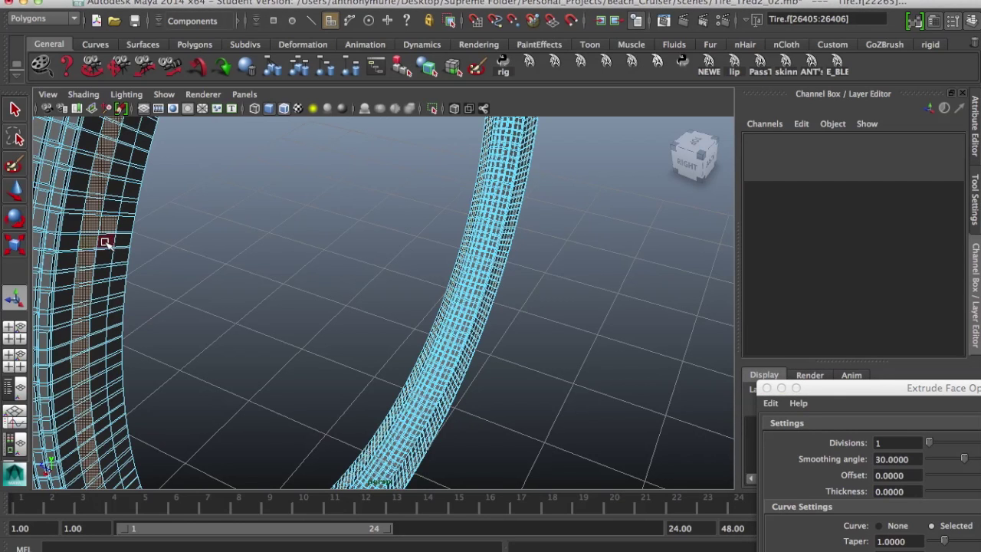
pyautogui.keyDown('shift'); pyautogui.doubleClick(106, 242); pyautogui.keyUp('shift')
pyautogui.keyDown('shift'); pyautogui.click(127, 242); pyautogui.keyUp('shift')
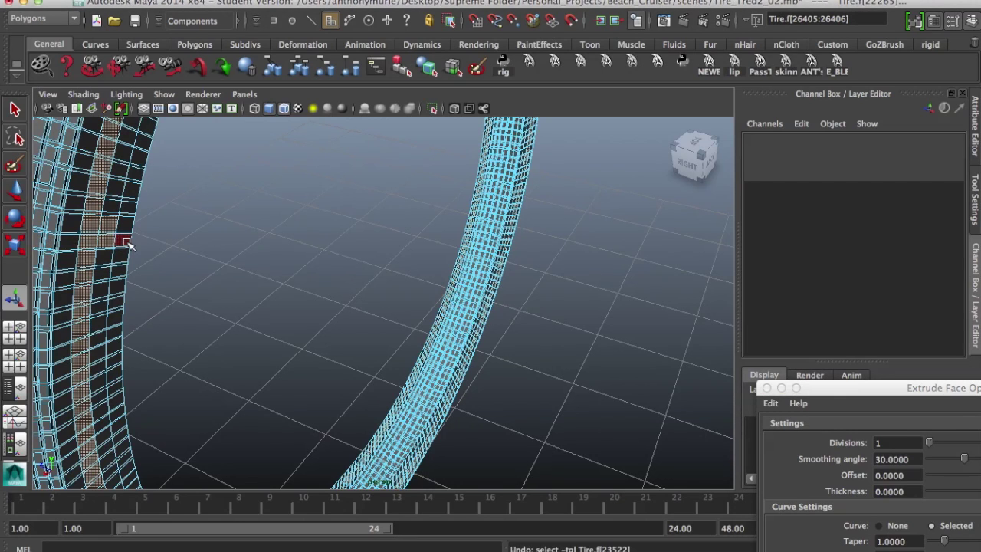
# Step: Attempt the second middle face loop once more and undo the face picks on the opposite sidewall
pyautogui.doubleClick(124, 234)
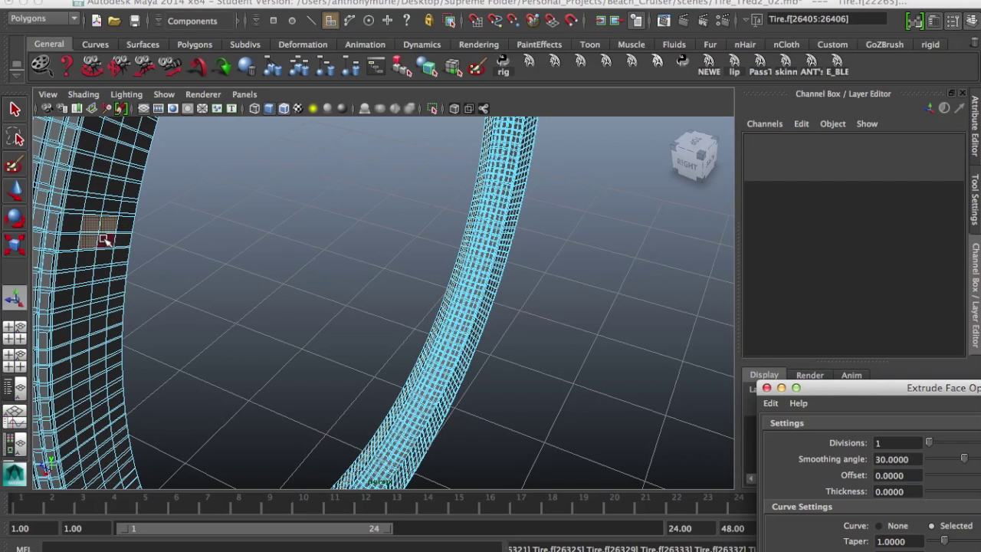
pyautogui.keyDown('shift'); pyautogui.doubleClick(105, 240); pyautogui.keyUp('shift')
pyautogui.hotkey('ctrl', 'z')
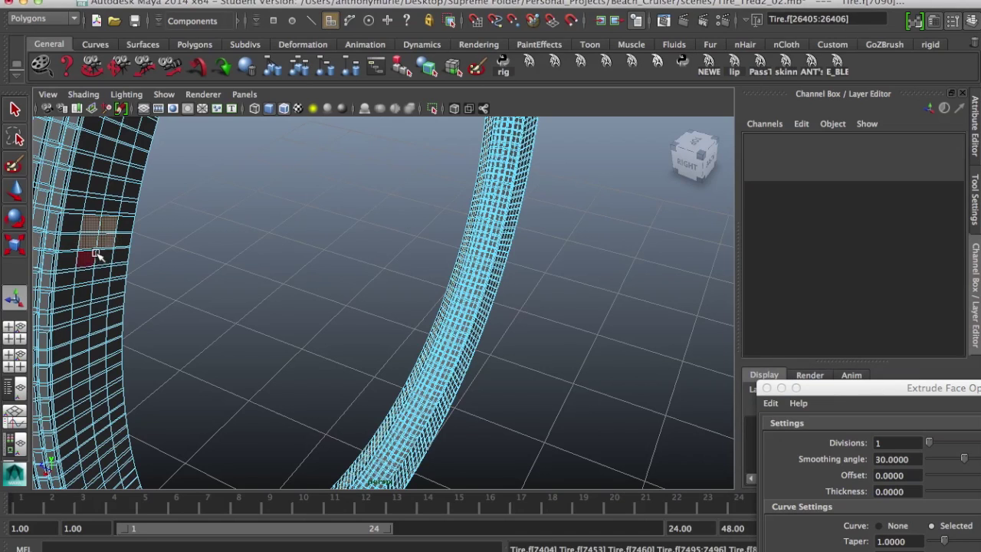
pyautogui.hotkey('ctrl', 'z')
pyautogui.hotkey('ctrl', 'z')
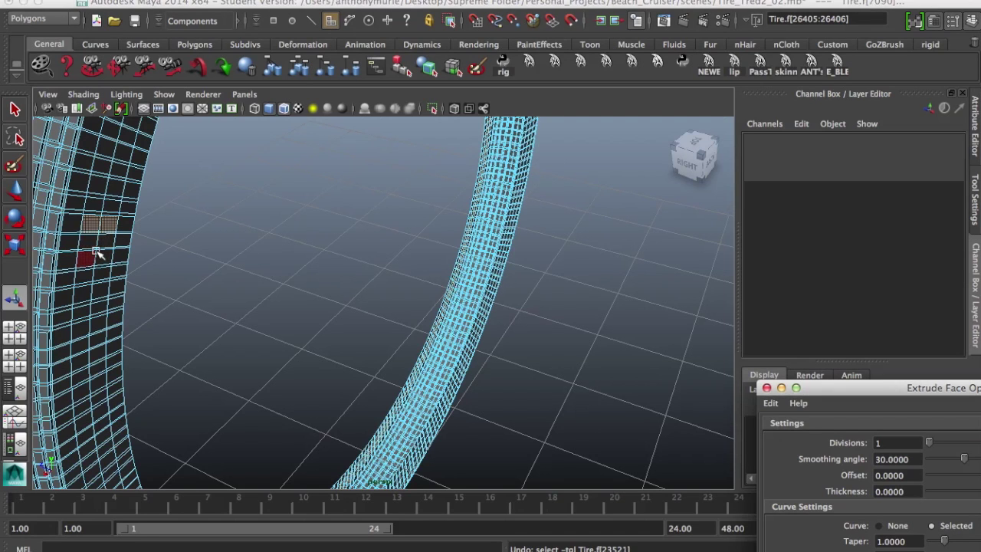
pyautogui.hotkey('ctrl', 'z')
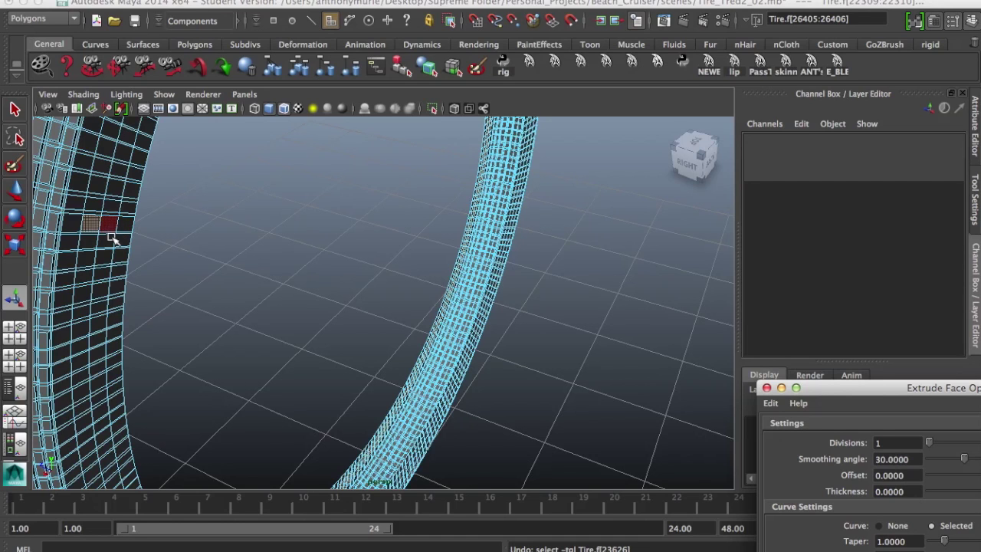
pyautogui.hotkey('ctrl', 'z')
# Step: Switch to edge selection and select the middle edge loop on each of the tire's two sidewalls
pyautogui.moveTo(98, 242)
pyautogui.mouseDown(button='right')
pyautogui.moveTo(102, 221)
pyautogui.moveTo(97, 242)
pyautogui.mouseUp(button='right')
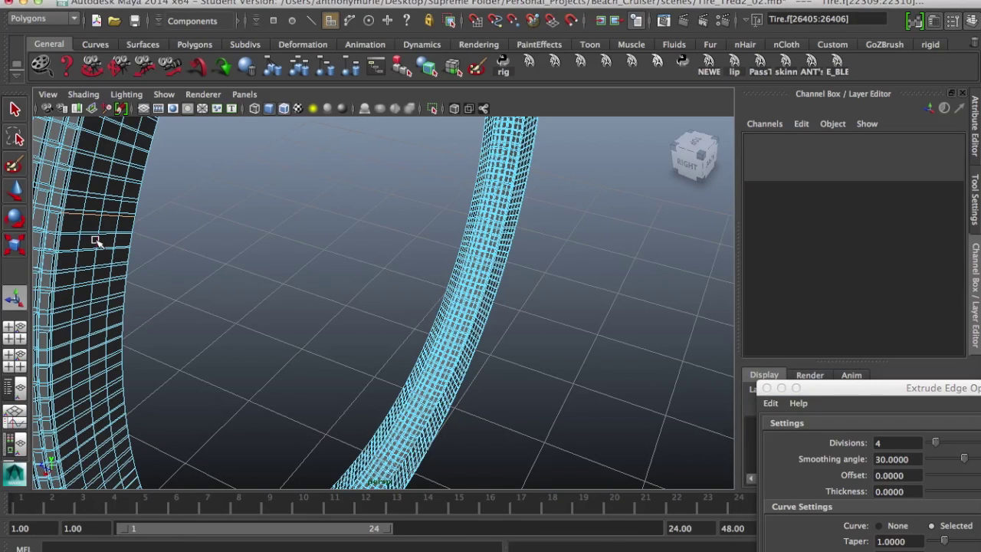
pyautogui.press('F10')
pyautogui.click(98, 241)
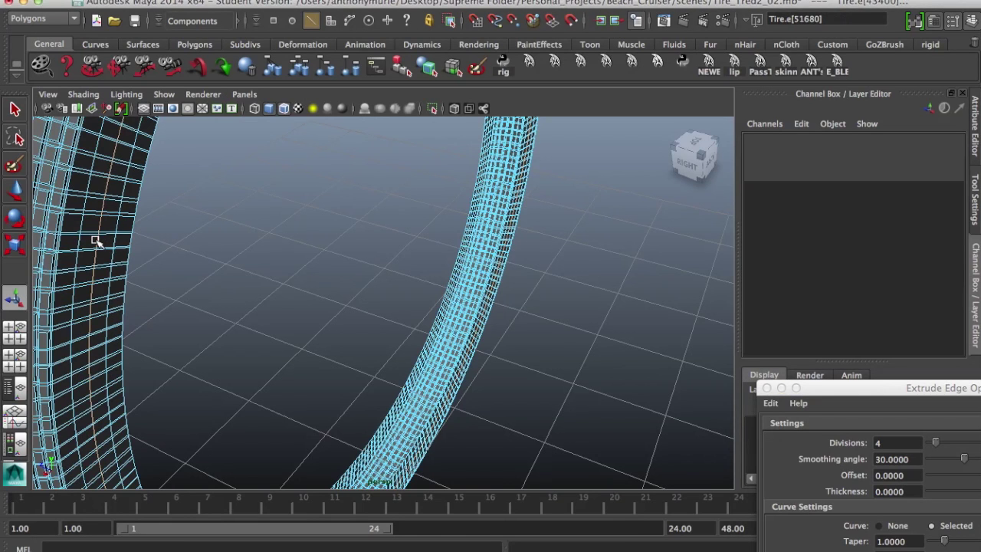
pyautogui.hotkey('ctrl', 'e')
pyautogui.keyDown('alt'); pyautogui.moveTo(124, 256); pyautogui.dragTo(387, 248); pyautogui.keyUp('alt')
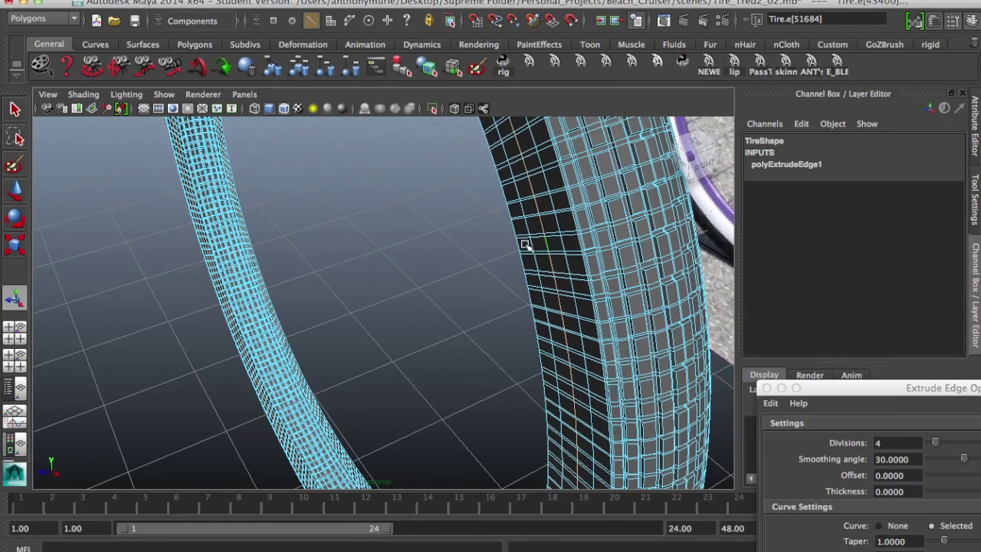
pyautogui.press('super+z')
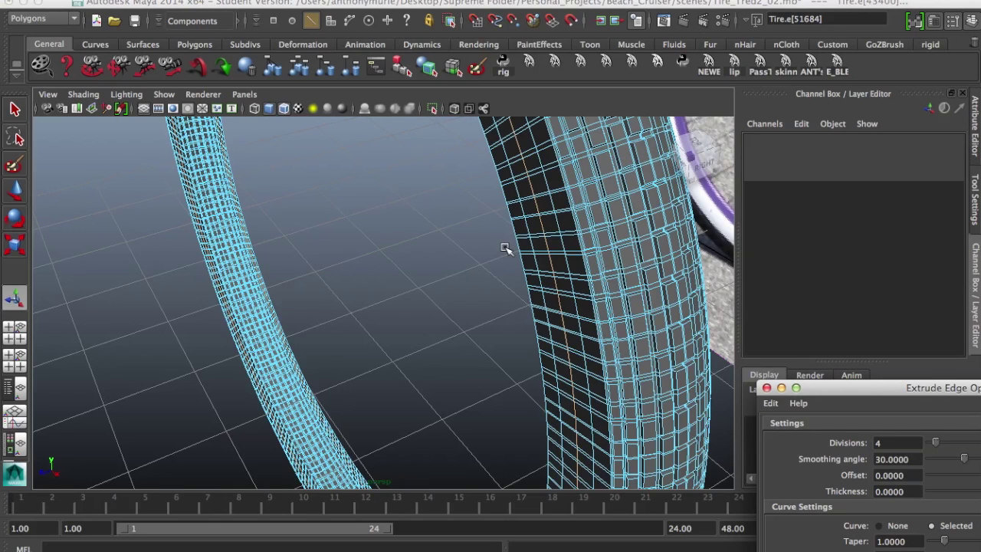
pyautogui.click(506, 249)
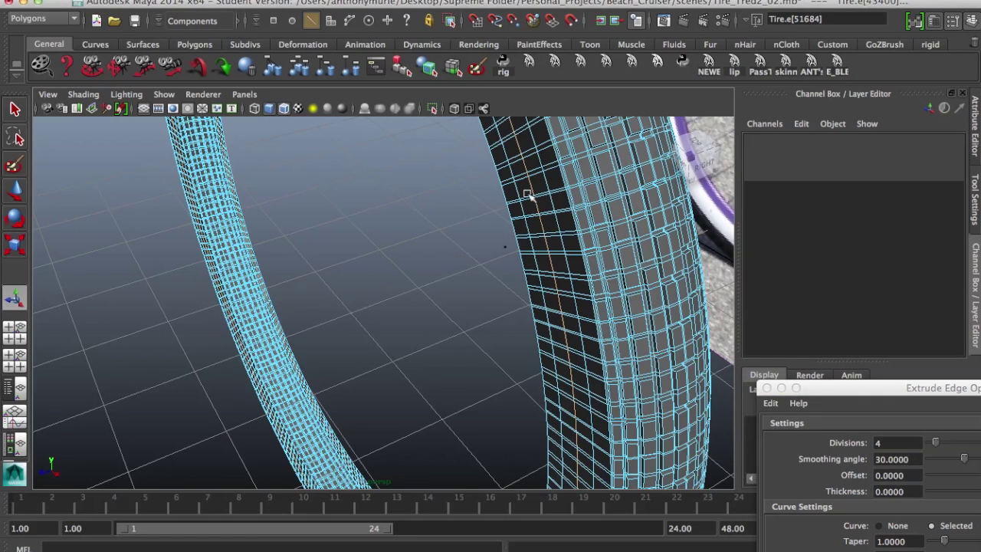
# Step: Convert the selected sidewall edge loops to faces and activate the Scale tool
pyautogui.click(393, 1)
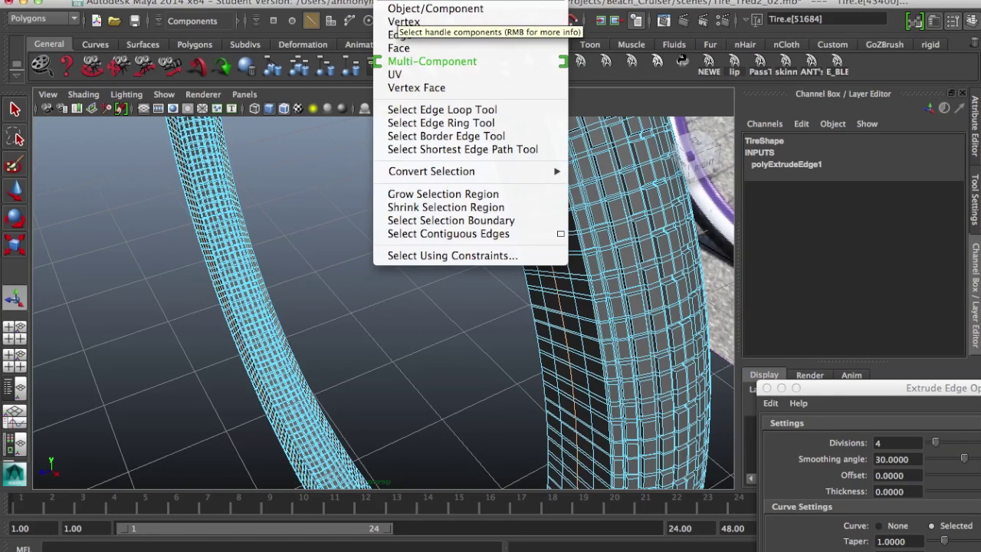
pyautogui.click(407, 2)
pyautogui.click(413, 1)
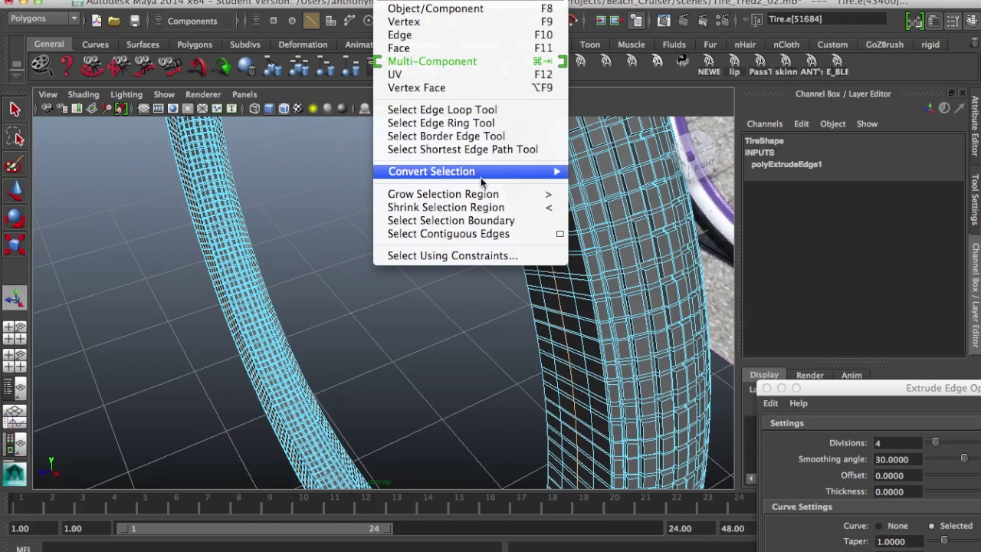
pyautogui.moveTo(481, 175)
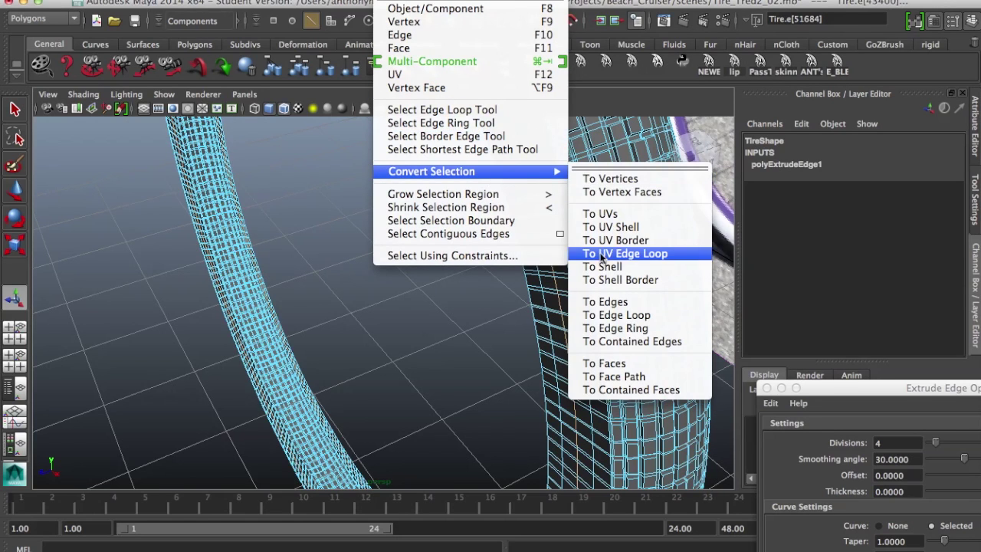
pyautogui.click(620, 365)
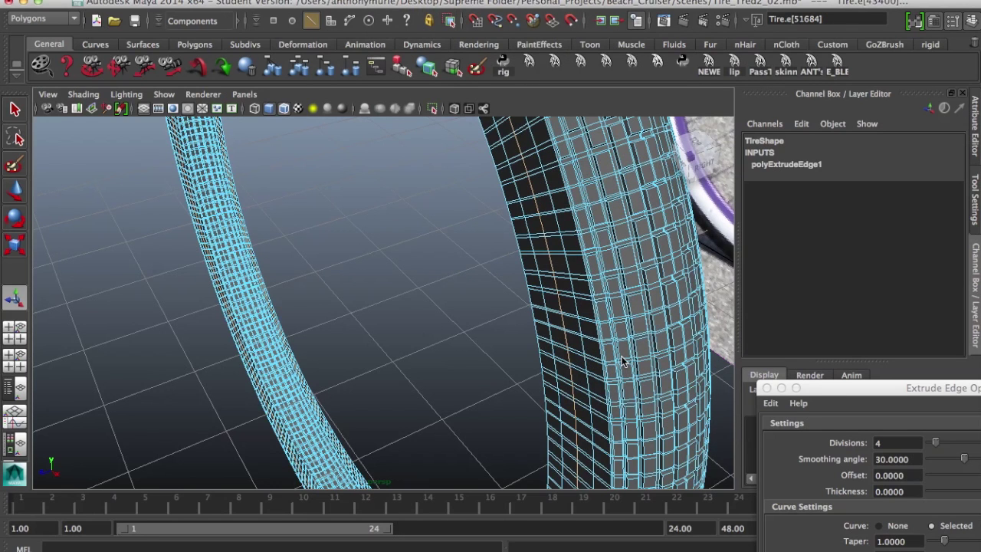
pyautogui.moveTo(471, 248)
pyautogui.keyDown('alt'); pyautogui.mouseDown()
pyautogui.moveTo(353, 233)
pyautogui.moveTo(368, 195)
pyautogui.moveTo(350, 182)
pyautogui.moveTo(355, 265)
pyautogui.moveTo(474, 273)
pyautogui.moveTo(474, 262)
pyautogui.mouseUp(); pyautogui.keyUp('alt')
pyautogui.press('r')
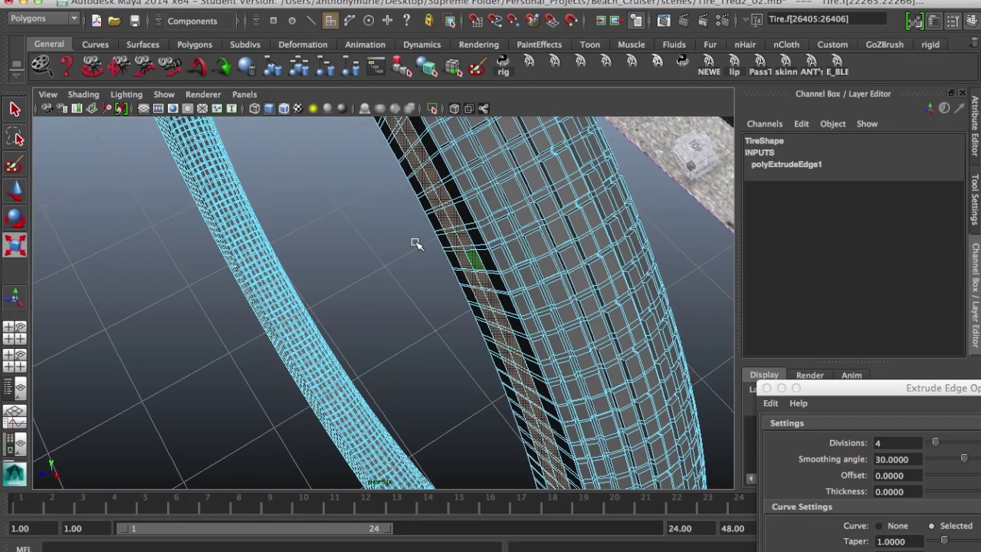
# Step: Scale the selected middle face loops on both sidewalls outward along the tire's width
pyautogui.press('g')
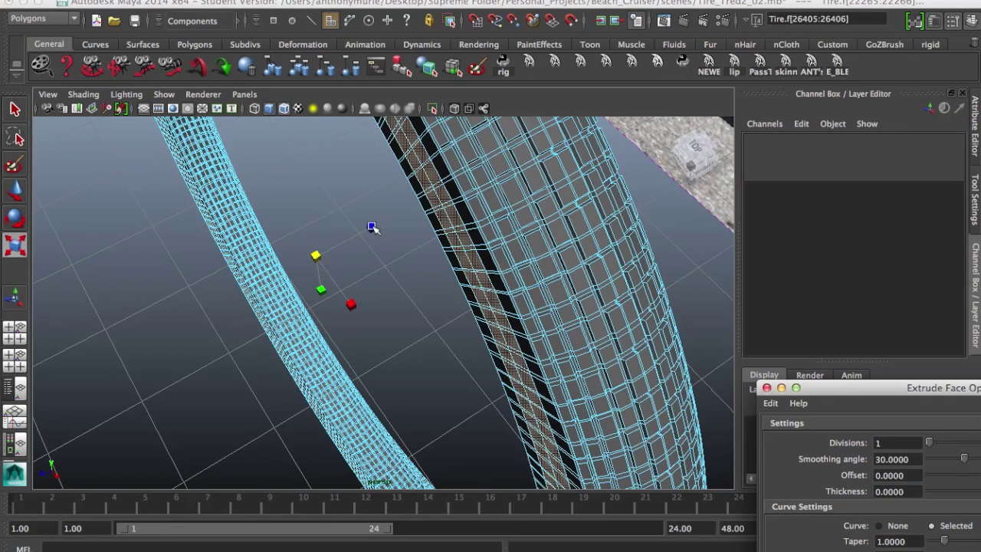
pyautogui.click(372, 227)
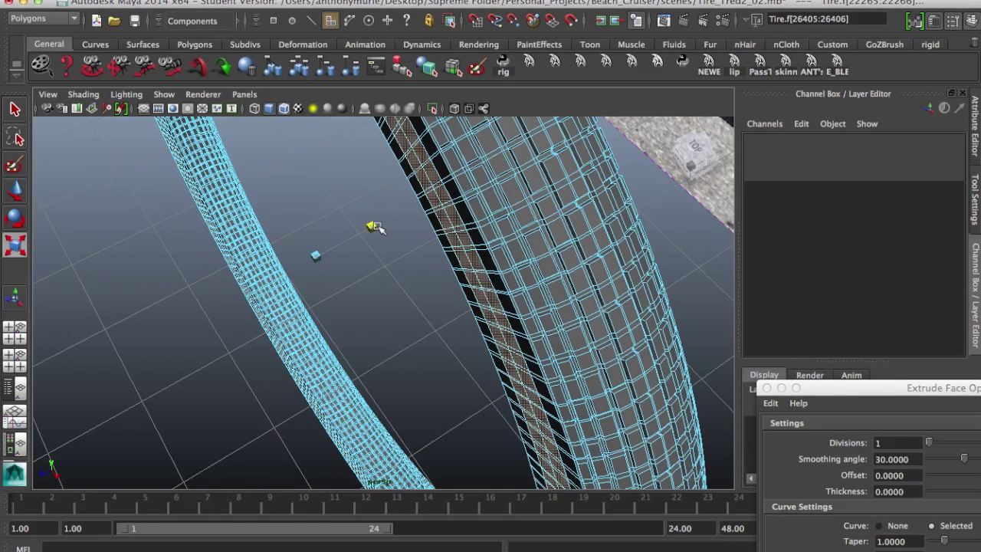
pyautogui.moveTo(374, 227); pyautogui.dragTo(381, 224)
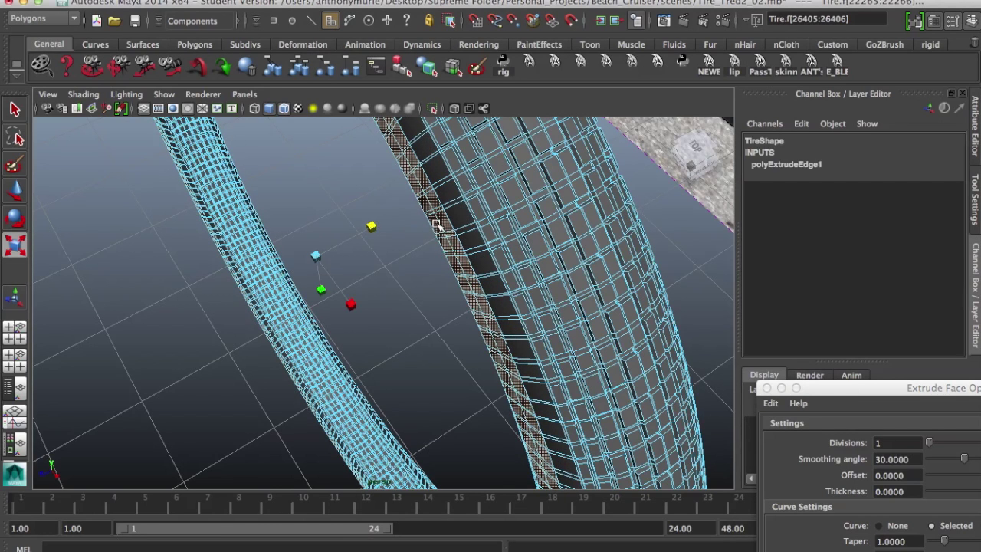
# Step: Select matching edge loops on both sidewalls for scaling to round out the tire's profile, and clear the selection
pyautogui.moveTo(437, 193); pyautogui.dragTo(437, 222, button='right')
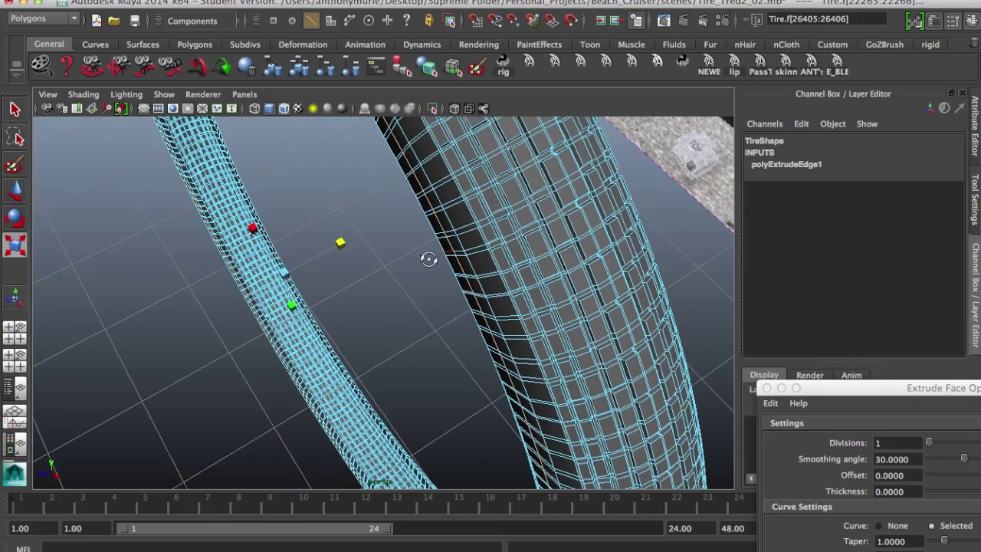
pyautogui.keyDown('alt'); pyautogui.moveTo(431, 256); pyautogui.dragTo(179, 175); pyautogui.keyUp('alt')
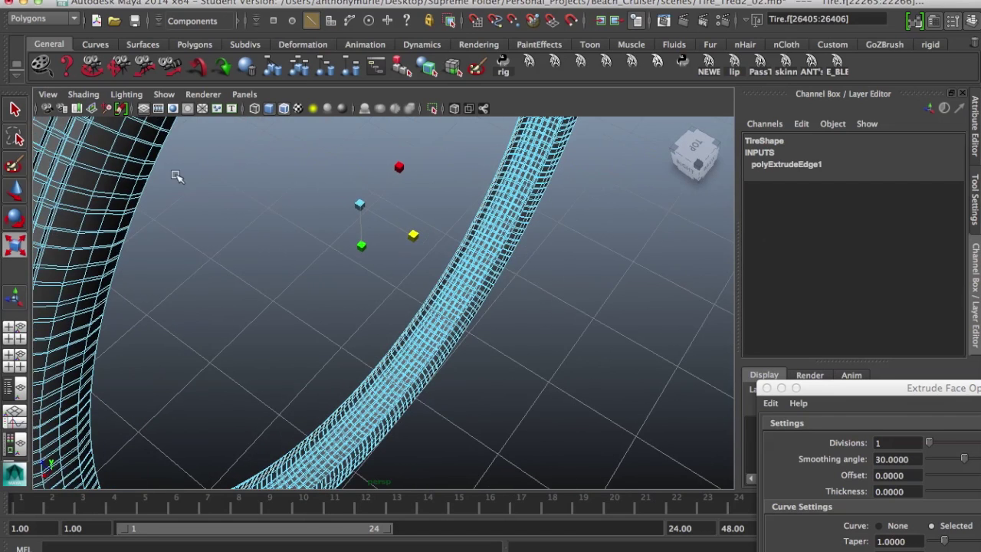
pyautogui.doubleClick(113, 185)
pyautogui.press('g')
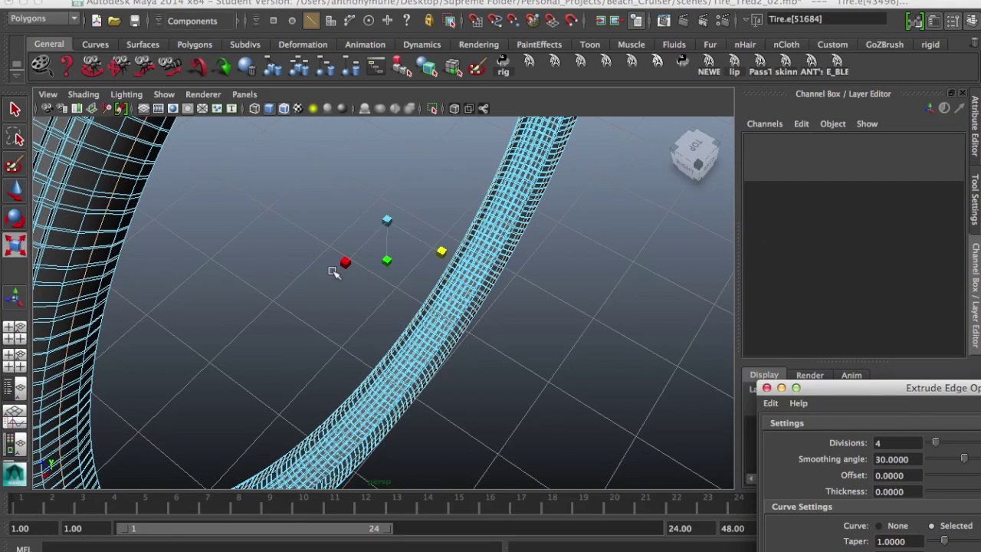
pyautogui.keyDown('alt'); pyautogui.moveTo(375, 260); pyautogui.dragTo(421, 235); pyautogui.keyUp('alt')
pyautogui.keyDown('alt'); pyautogui.moveTo(234, 285); pyautogui.dragTo(289, 284); pyautogui.keyUp('alt')
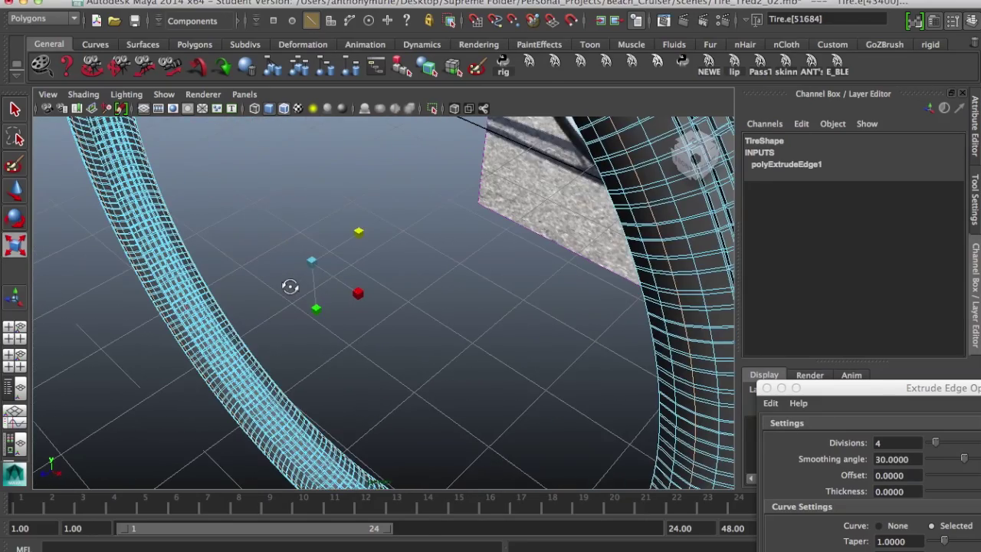
pyautogui.click(437, 292)
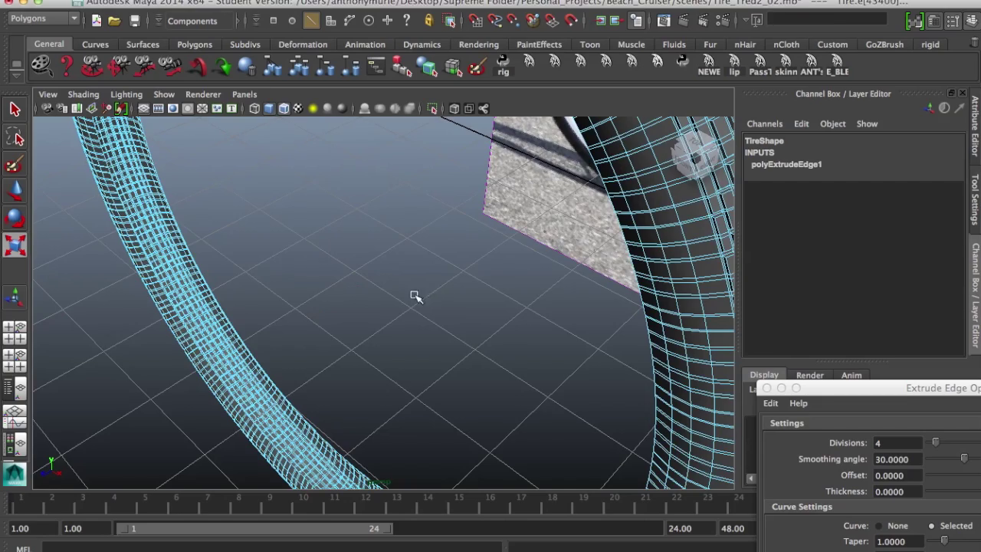
# Step: Select the open inner border edge loop on each side of the tire
pyautogui.keyDown('alt'); pyautogui.moveTo(415, 296); pyautogui.dragTo(613, 285); pyautogui.keyUp('alt')
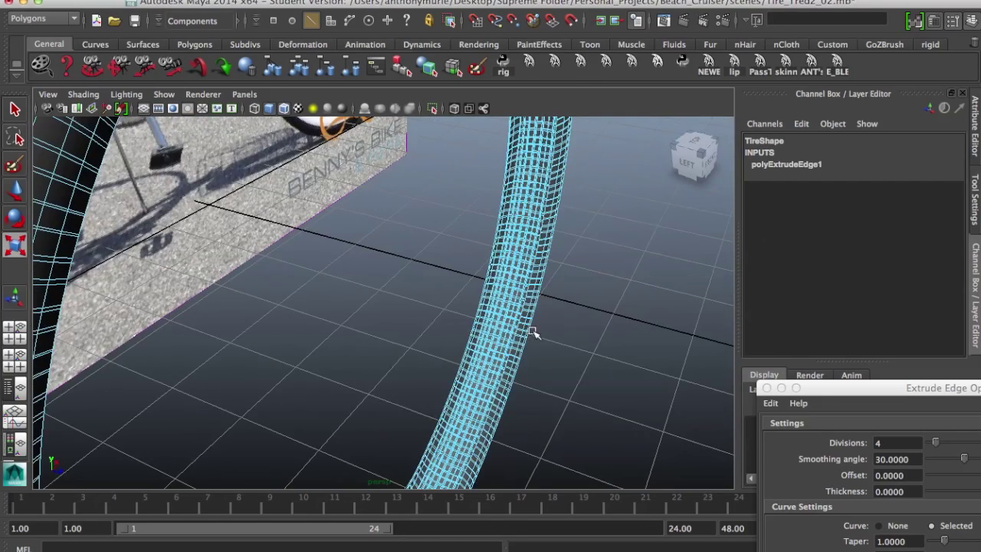
pyautogui.press('z')
pyautogui.scroll(3, 451, 356)
pyautogui.keyDown('alt'); pyautogui.moveTo(451, 355); pyautogui.dragTo(399, 266); pyautogui.keyUp('alt')
pyautogui.keyDown('alt'); pyautogui.moveTo(471, 344); pyautogui.dragTo(550, 351, button='right'); pyautogui.keyUp('alt')
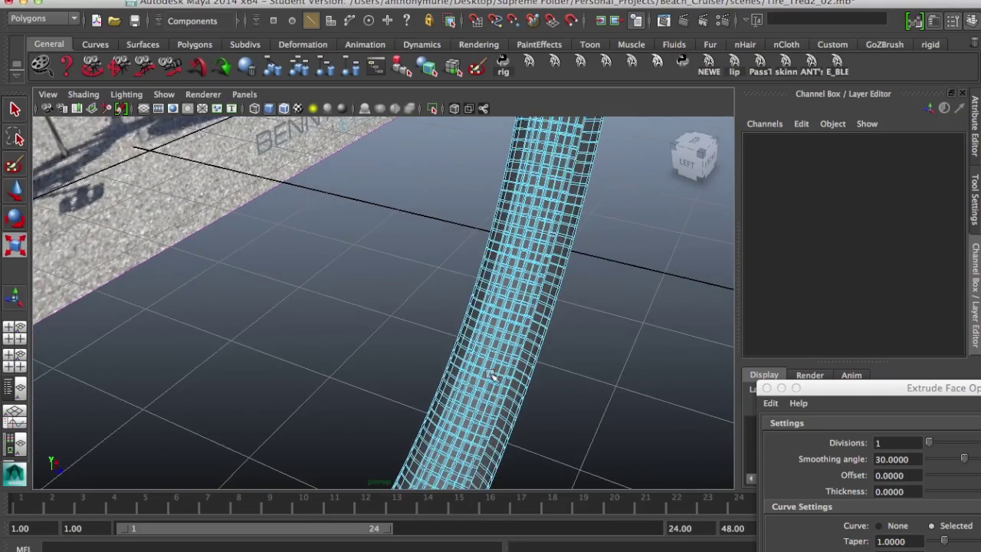
pyautogui.keyDown('alt'); pyautogui.moveTo(493, 376); pyautogui.dragTo(475, 338, button='middle'); pyautogui.keyUp('alt')
pyautogui.keyDown('alt'); pyautogui.moveTo(452, 378); pyautogui.dragTo(505, 385, button='right'); pyautogui.keyUp('alt')
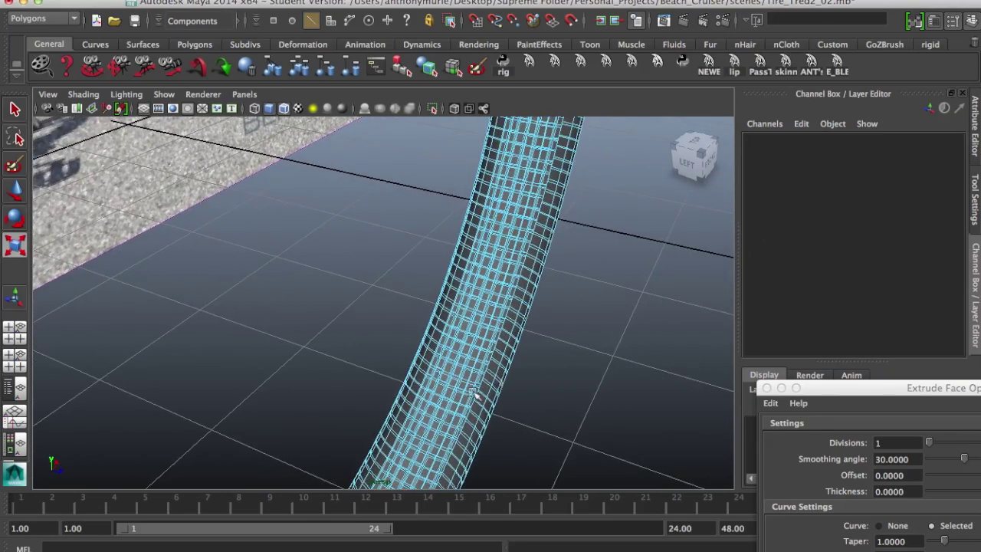
pyautogui.keyDown('alt'); pyautogui.moveTo(474, 394); pyautogui.dragTo(449, 303, button='middle'); pyautogui.keyUp('alt')
pyautogui.keyDown('alt'); pyautogui.moveTo(388, 202); pyautogui.dragTo(613, 289, button='right'); pyautogui.keyUp('alt')
pyautogui.doubleClick(359, 271)
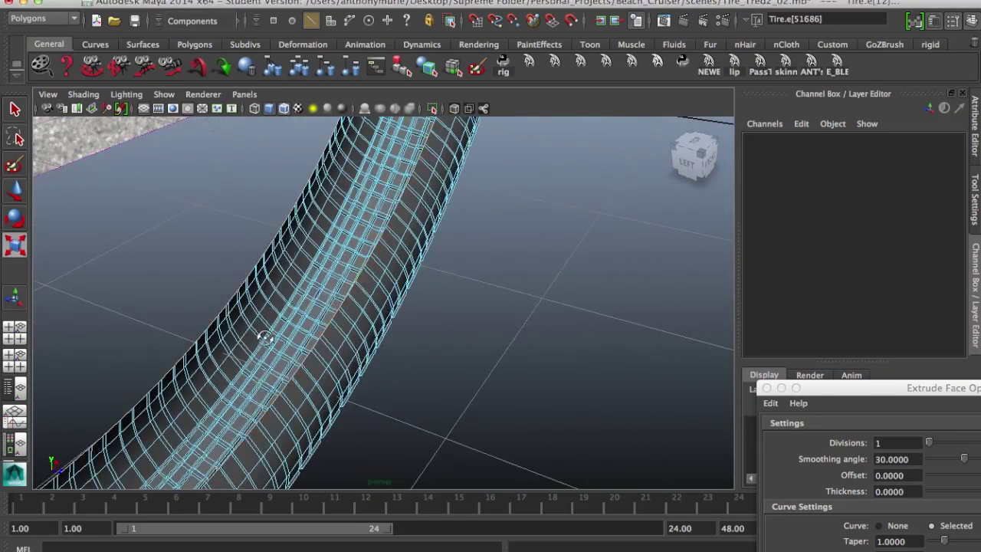
pyautogui.keyDown('alt'); pyautogui.moveTo(265, 334); pyautogui.dragTo(330, 201); pyautogui.keyUp('alt')
# Step: In the front view, extrude the tire's inner border edge loops with 2 divisions
pyautogui.click(245, 94)
pyautogui.click(376, 140)
pyautogui.keyDown('alt'); pyautogui.moveTo(337, 230); pyautogui.dragTo(429, 268, button='right'); pyautogui.keyUp('alt')
pyautogui.keyDown('alt'); pyautogui.moveTo(383, 368); pyautogui.dragTo(429, 142, button='middle'); pyautogui.keyUp('alt')
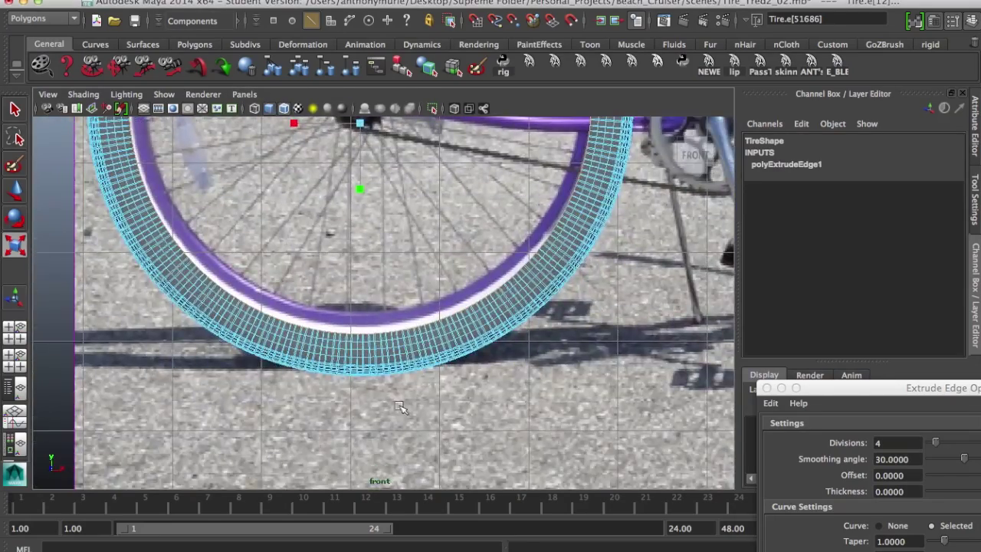
pyautogui.keyDown('alt'); pyautogui.moveTo(429, 291); pyautogui.dragTo(657, 389, button='right'); pyautogui.keyUp('alt')
pyautogui.keyDown('alt'); pyautogui.moveTo(658, 389); pyautogui.dragTo(300, 259, button='middle'); pyautogui.keyUp('alt')
pyautogui.doubleClick(889, 442)
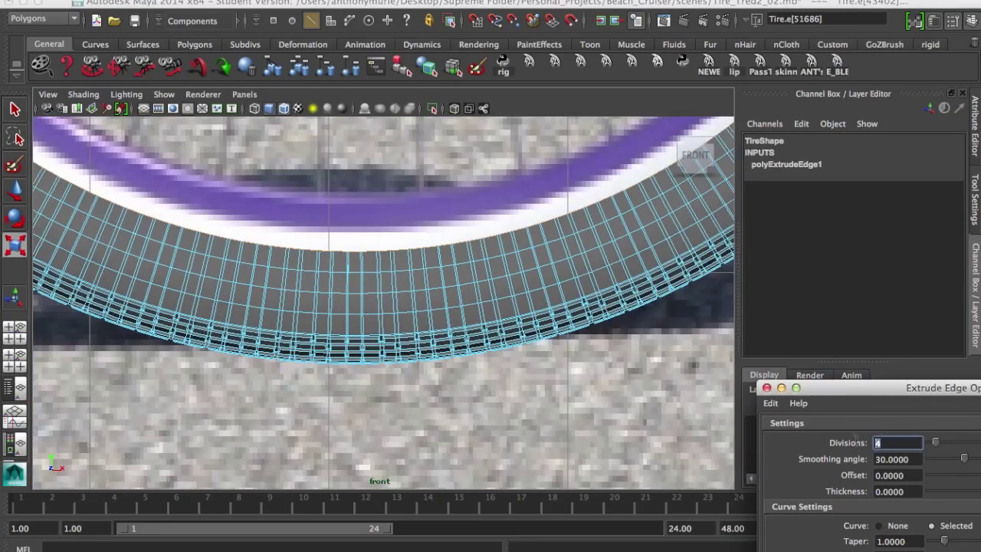
pyautogui.write('2')
pyautogui.moveTo(857, 388); pyautogui.dragTo(962, 352)
pyautogui.click(860, 457)
# Step: Scale the extruded inner edges uniformly to 0.932 toward the reference wheel's rim
pyautogui.keyDown('alt'); pyautogui.moveTo(536, 179); pyautogui.dragTo(486, 203, button='right'); pyautogui.keyUp('alt')
pyautogui.keyDown('alt'); pyautogui.moveTo(486, 204); pyautogui.dragTo(501, 308, button='middle'); pyautogui.keyUp('alt')
pyautogui.click(501, 307)
pyautogui.press('z')
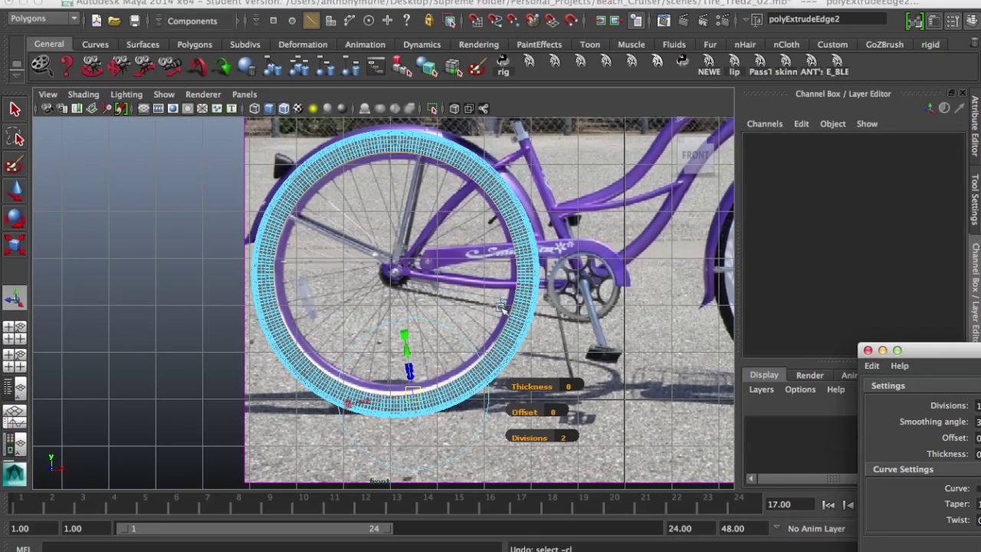
pyautogui.click(501, 306)
pyautogui.moveTo(394, 277); pyautogui.dragTo(406, 259)
pyautogui.scroll(5, 393, 276)
# Step: Return to the perspective view and try scaling the extruded inner edges along the tire's width
pyautogui.press('space')
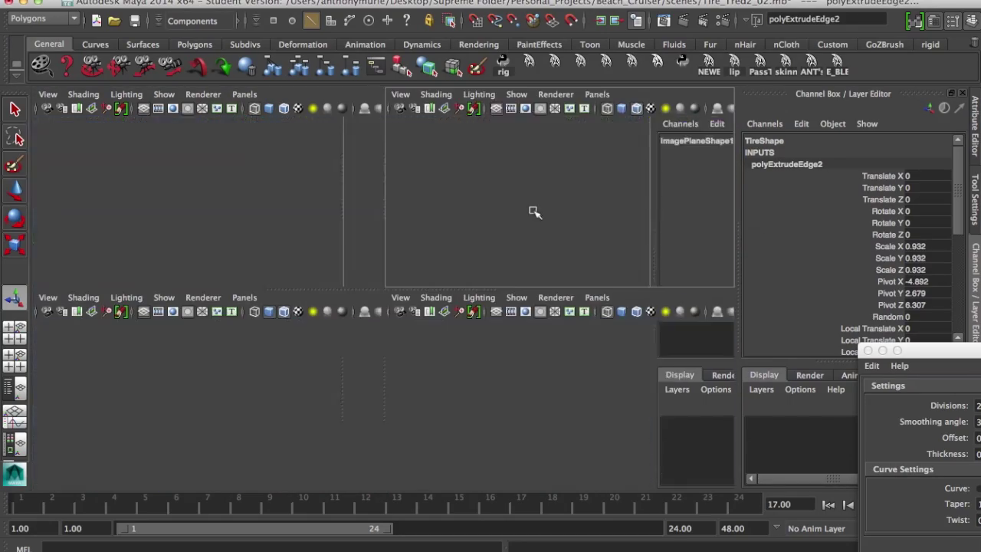
pyautogui.press('space')
pyautogui.keyDown('alt'); pyautogui.moveTo(451, 300); pyautogui.dragTo(562, 367); pyautogui.keyUp('alt')
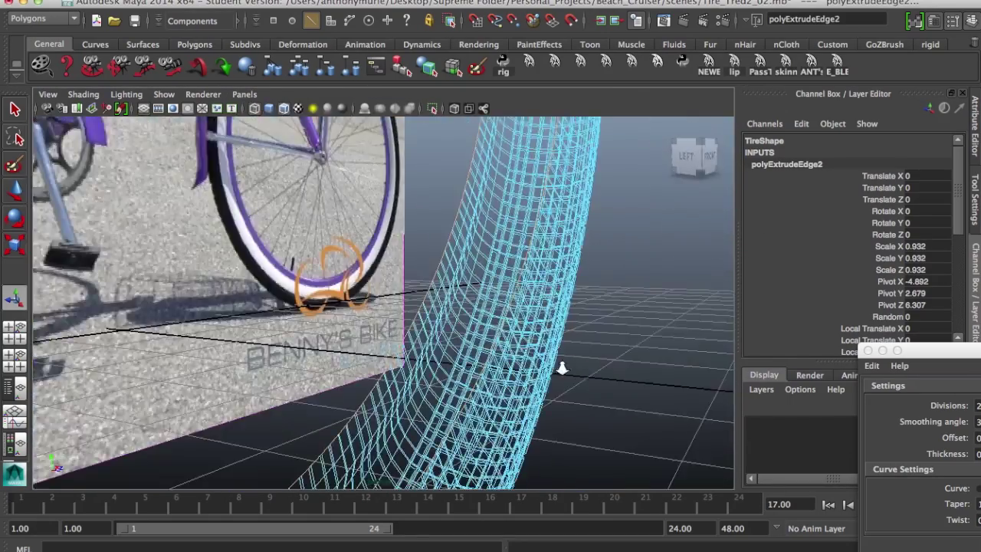
pyautogui.press('r')
pyautogui.keyDown('alt'); pyautogui.moveTo(562, 368); pyautogui.dragTo(354, 174, button='right'); pyautogui.keyUp('alt')
pyautogui.moveTo(284, 175); pyautogui.dragTo(296, 176)
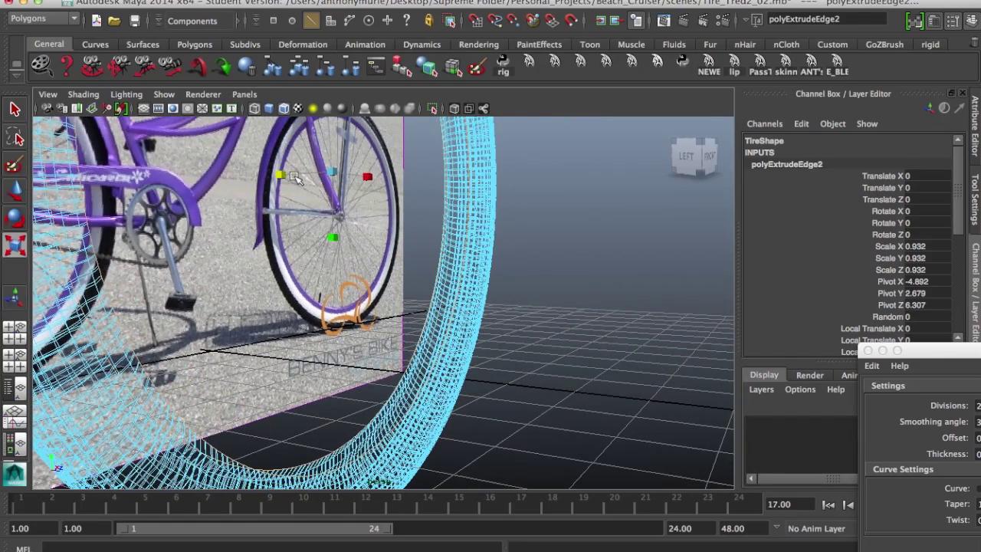
# Step: Undo the scaling and the inner edge extrusion, returning to the front view
pyautogui.press('z')
pyautogui.press('z')
pyautogui.click(244, 94)
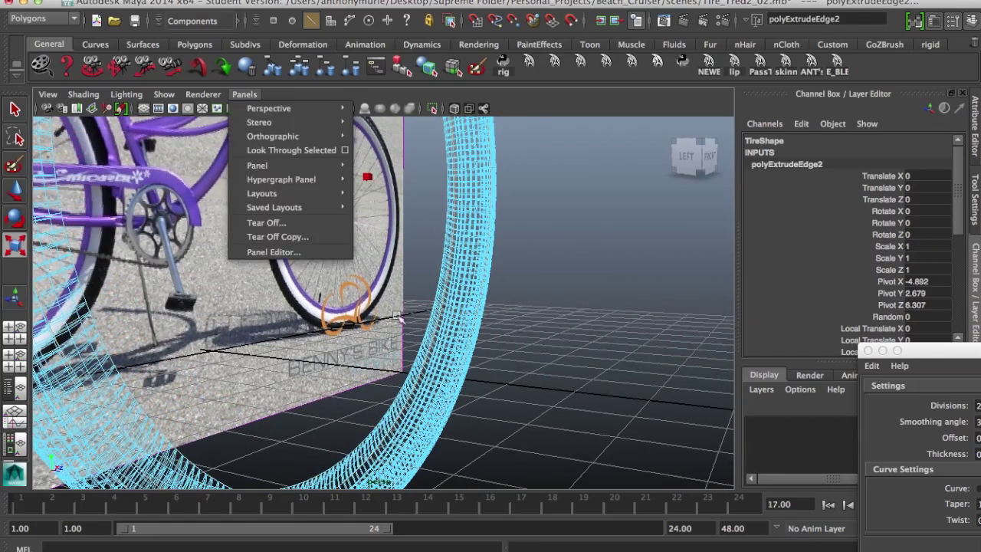
pyautogui.moveTo(322, 136)
pyautogui.click(380, 133)
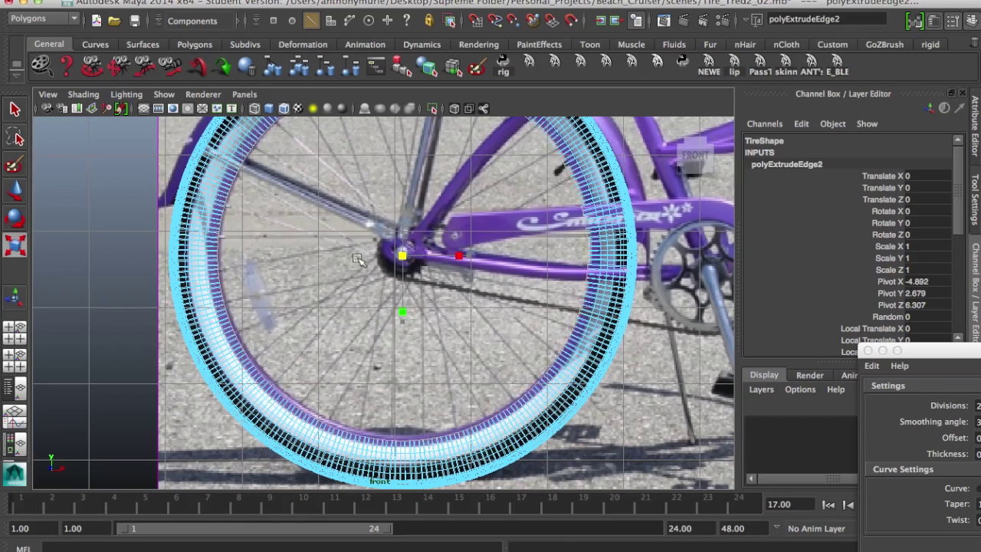
pyautogui.press('z')
pyautogui.press('z')
pyautogui.press('z')
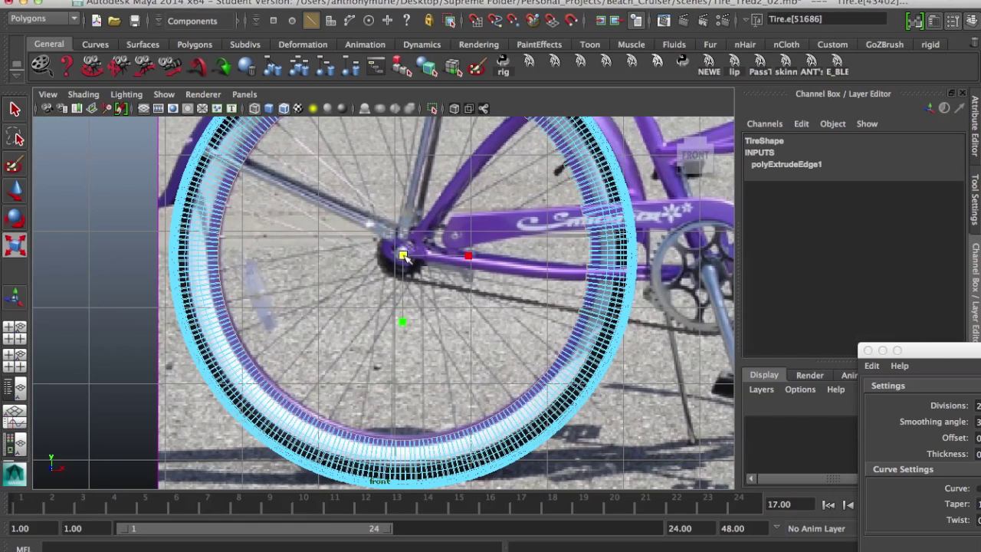
# Step: Extrude the inner border edge loops again with 2 divisions and show the tire in the perspective view
pyautogui.moveTo(937, 350); pyautogui.dragTo(801, 240)
pyautogui.click(920, 492)
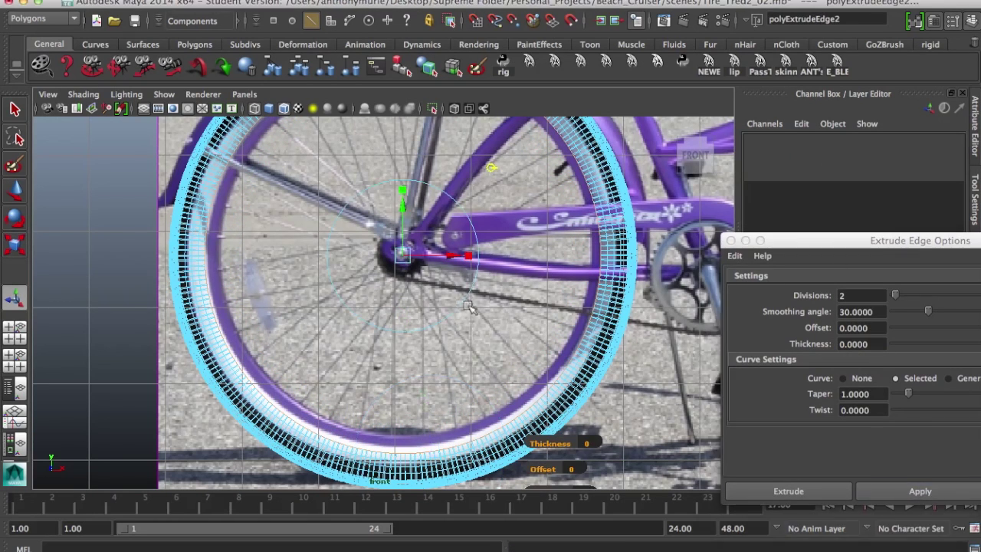
pyautogui.click(246, 98)
pyautogui.click(357, 118)
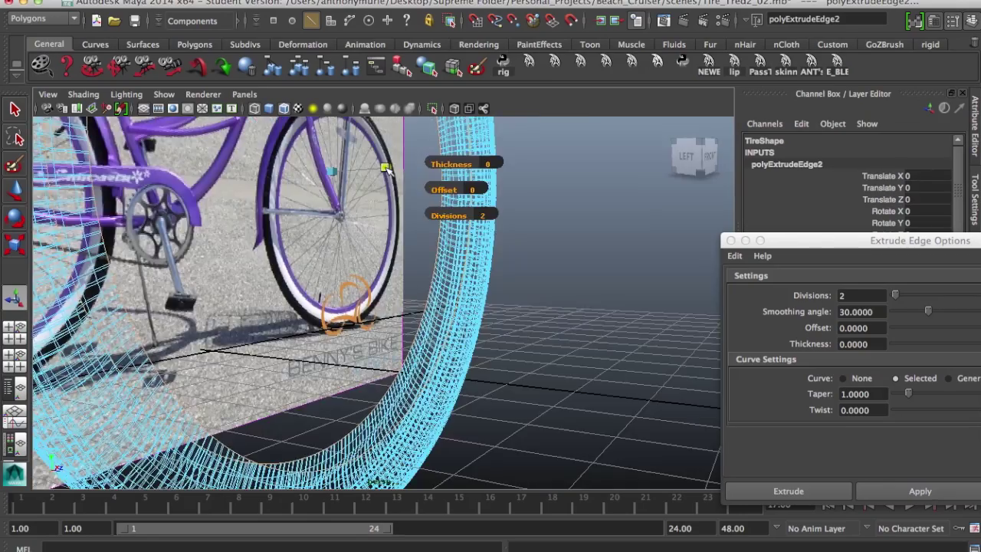
pyautogui.keyDown('alt'); pyautogui.moveTo(339, 310); pyautogui.dragTo(421, 268); pyautogui.keyUp('alt')
pyautogui.click(82, 95)
pyautogui.click(255, 112)
pyautogui.click(256, 111)
pyautogui.moveTo(315, 145)
pyautogui.keyDown('alt'); pyautogui.mouseDown()
pyautogui.moveTo(372, 180)
pyautogui.moveTo(386, 169)
pyautogui.moveTo(490, 237)
pyautogui.mouseUp(); pyautogui.keyUp('alt')
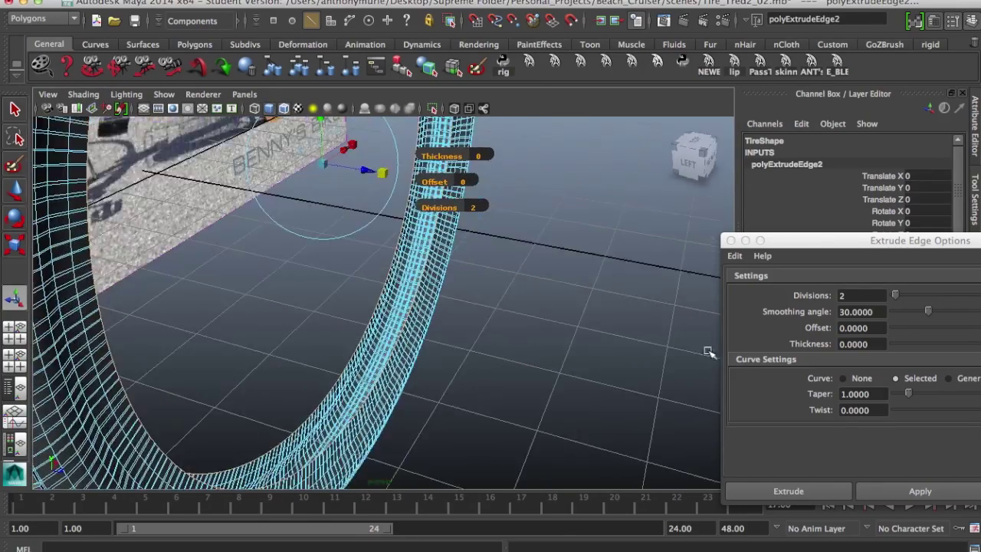
# Step: Extrude the inner border edges once more with 1 division and adjust them across the tire's width
pyautogui.moveTo(853, 295); pyautogui.dragTo(828, 296)
pyautogui.write('1')
pyautogui.click(878, 490)
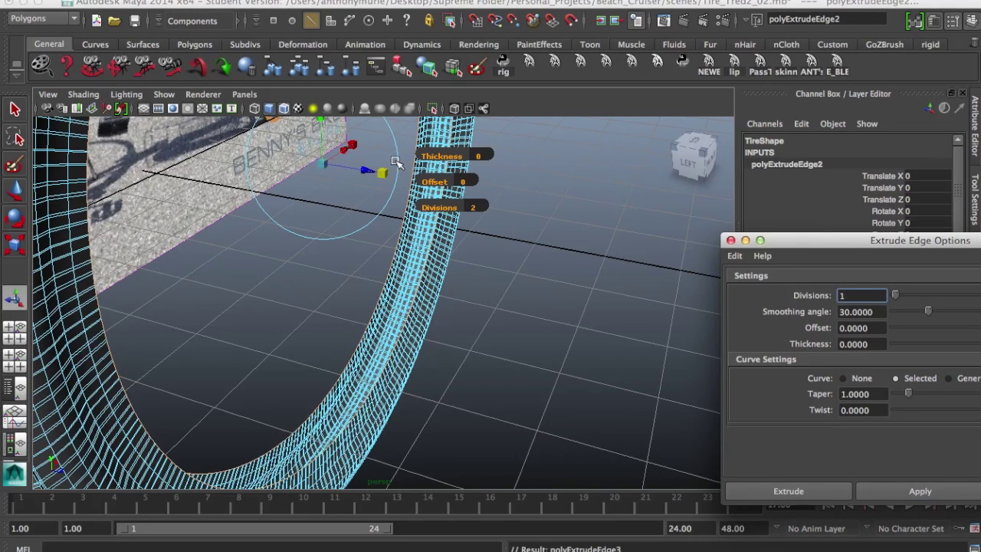
pyautogui.moveTo(342, 170); pyautogui.dragTo(322, 167)
# Step: Switch to vertex selection and select the vertices of the whole tire
pyautogui.scroll(-10, 412, 298)
pyautogui.press('F9')
pyautogui.moveTo(454, 389); pyautogui.dragTo(285, 132)
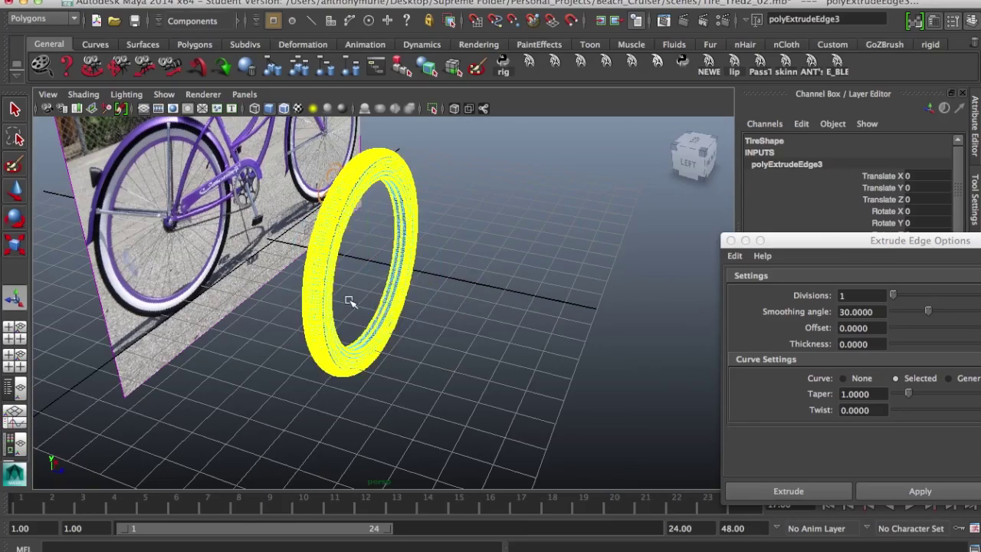
# Step: Switch to face selection and select sections of the upper face loop on the tire's front sidewall
pyautogui.press('F11')
pyautogui.keyDown('alt'); pyautogui.moveTo(452, 333); pyautogui.dragTo(472, 411); pyautogui.keyUp('alt')
pyautogui.moveTo(473, 411); pyautogui.dragTo(467, 306, button='right')
pyautogui.keyDown('alt'); pyautogui.moveTo(329, 334); pyautogui.dragTo(335, 390); pyautogui.keyUp('alt')
pyautogui.doubleClick(335, 391)
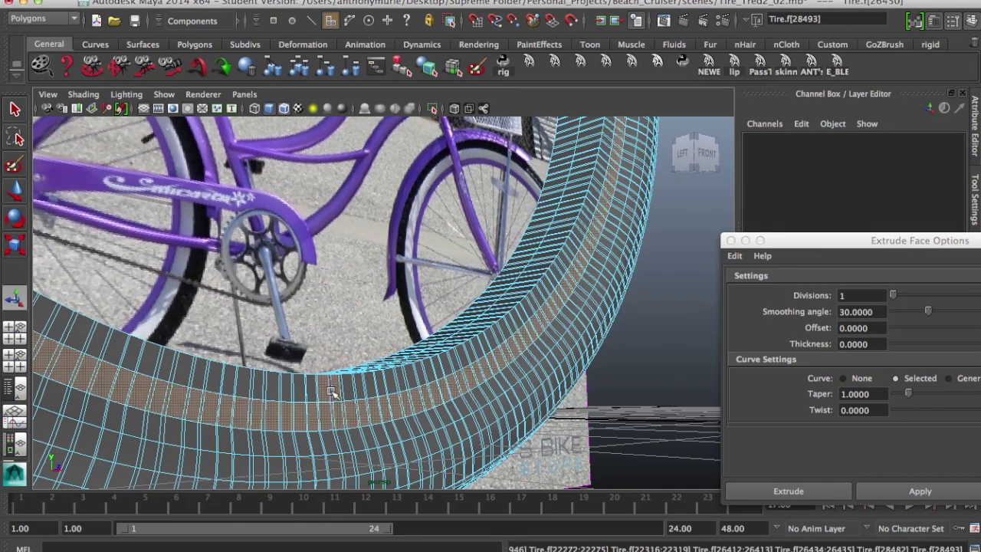
pyautogui.doubleClick(341, 392)
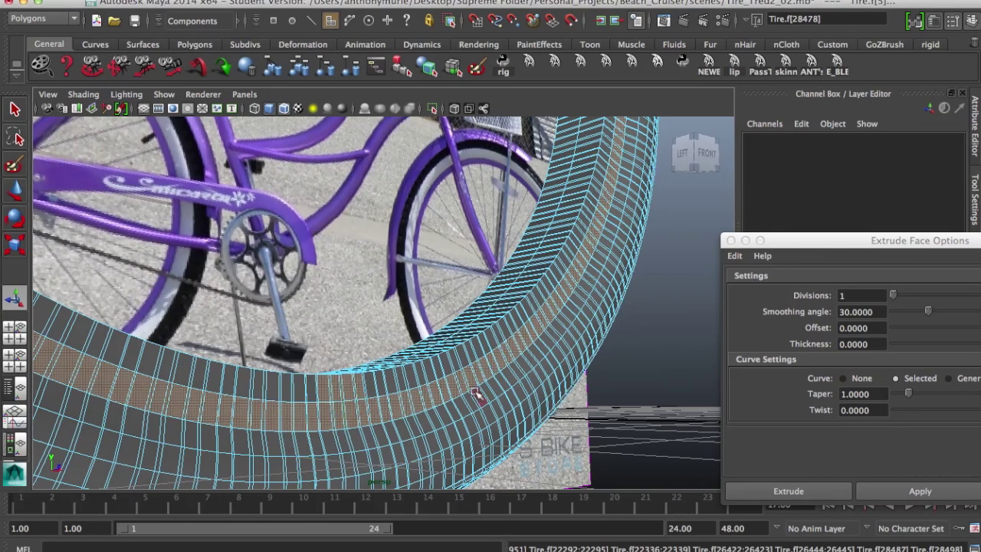